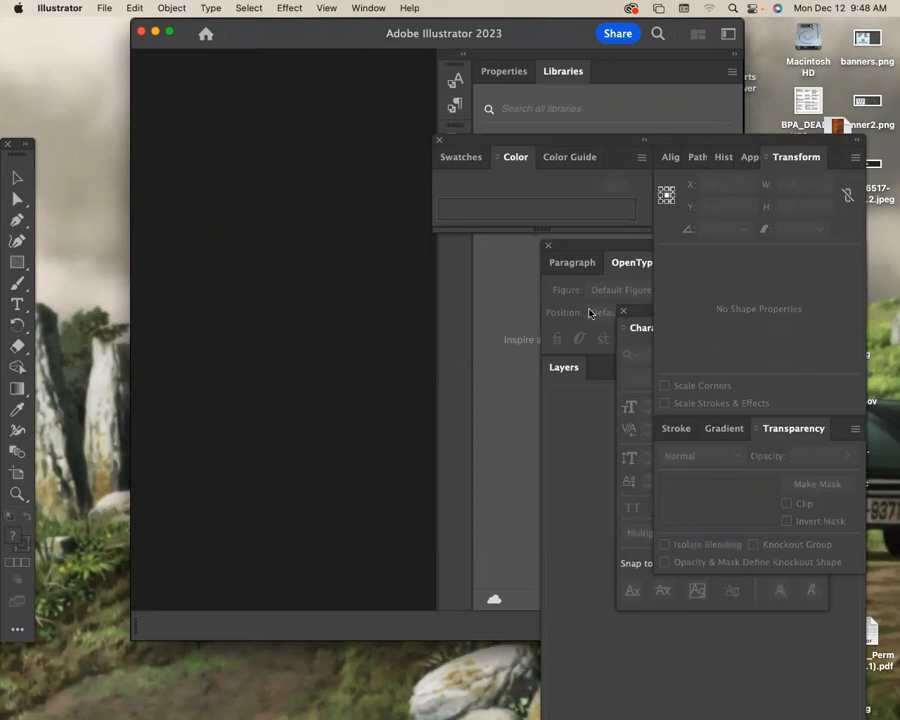
Step: Move the application window and the floating OpenType and Layers panel group apart to tidy the workspace
left_click_drag(404, 47, 313, 84)
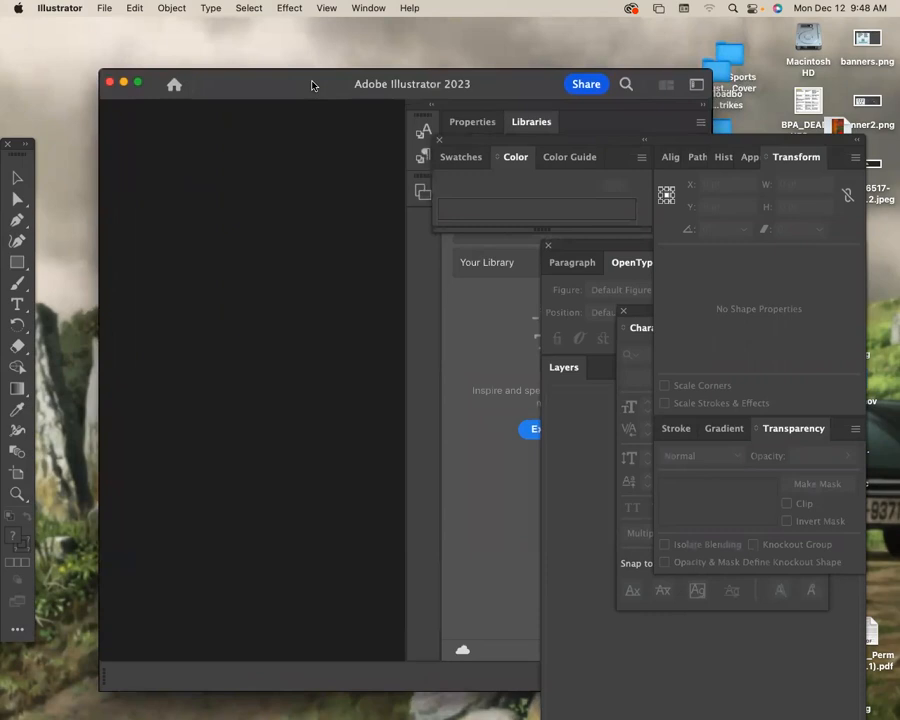
left_click_drag(595, 245, 672, 121)
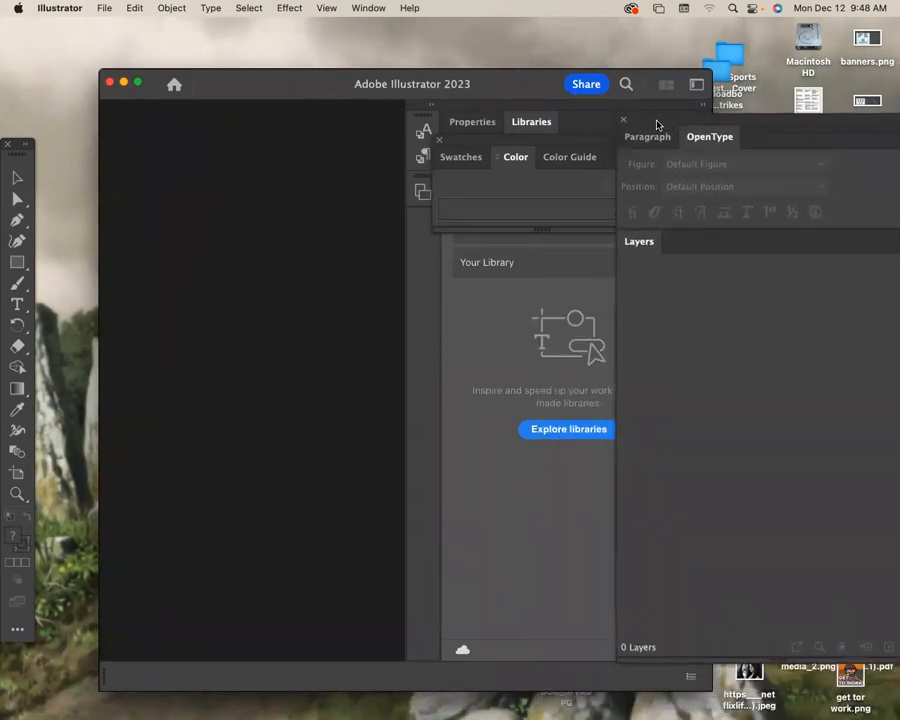
left_click_drag(495, 90, 482, 82)
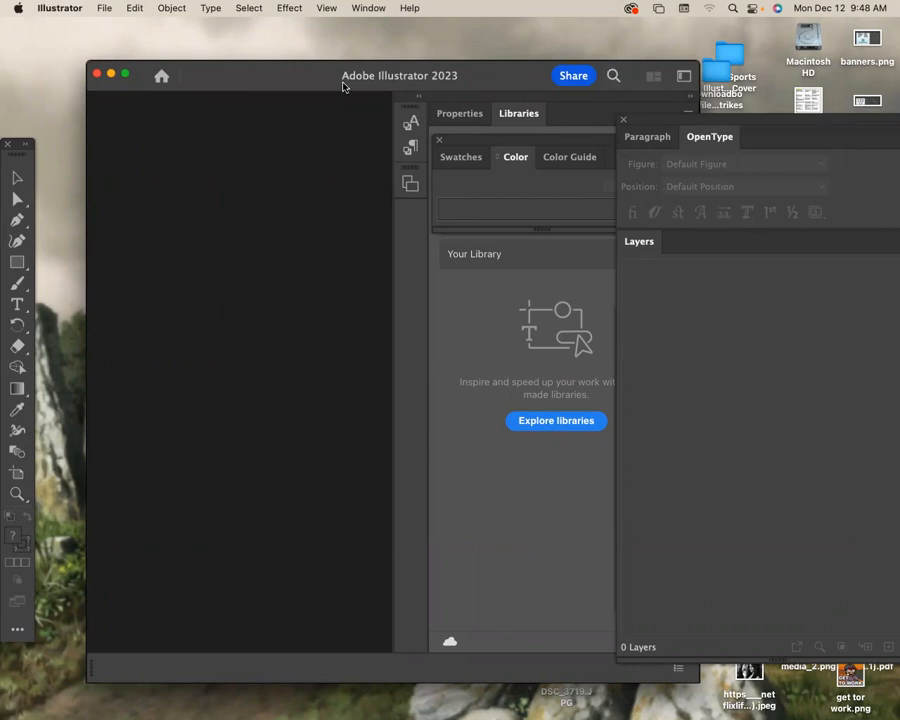
left_click_drag(305, 76, 289, 62)
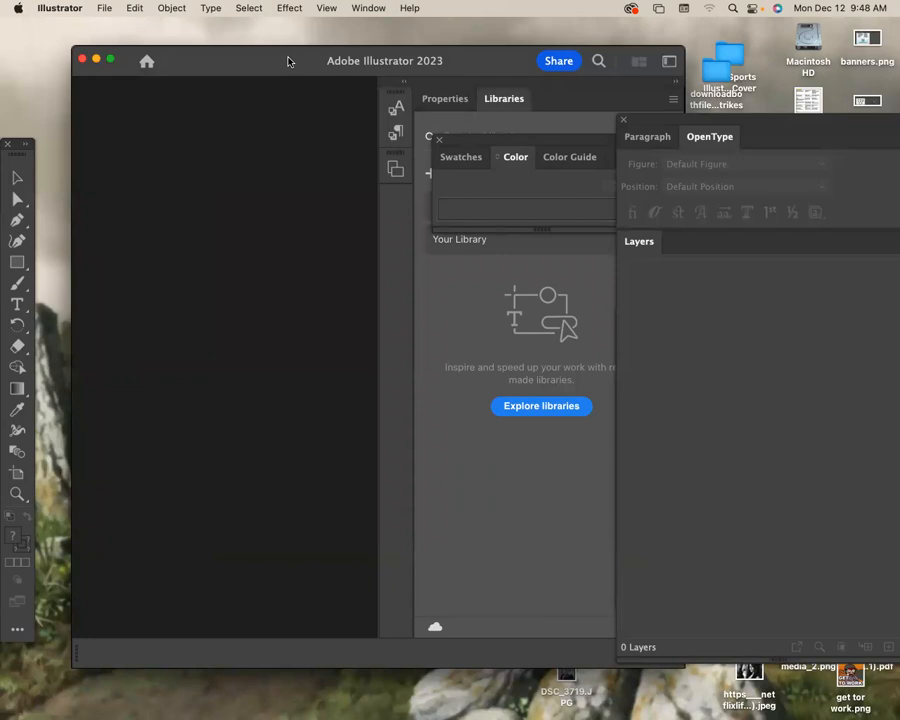
Step: Start a new print document from the Letter preset with inches as the unit
left_click(106, 8)
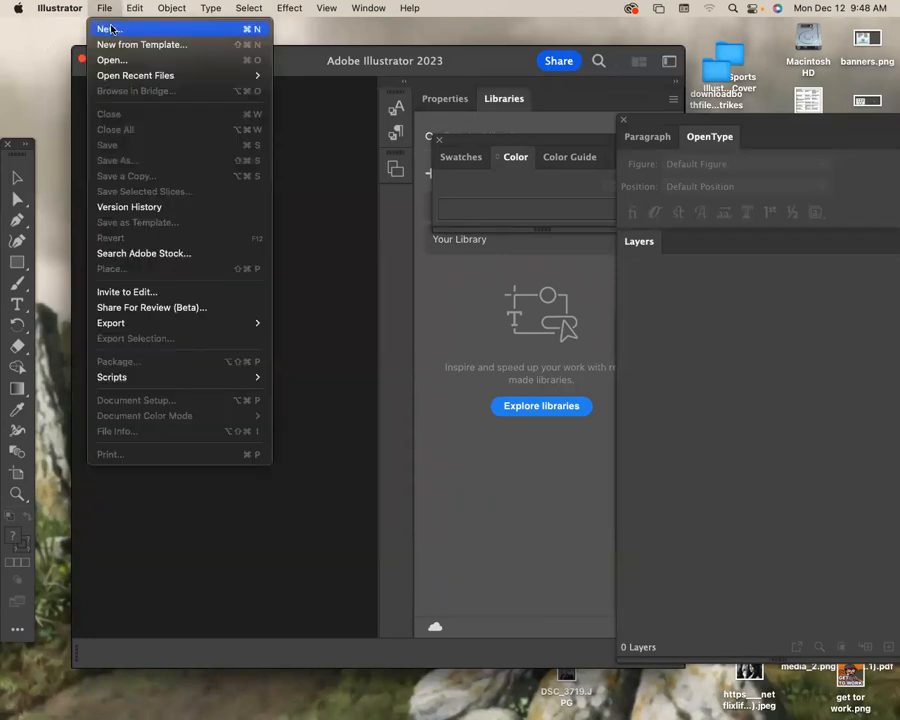
left_click(112, 29)
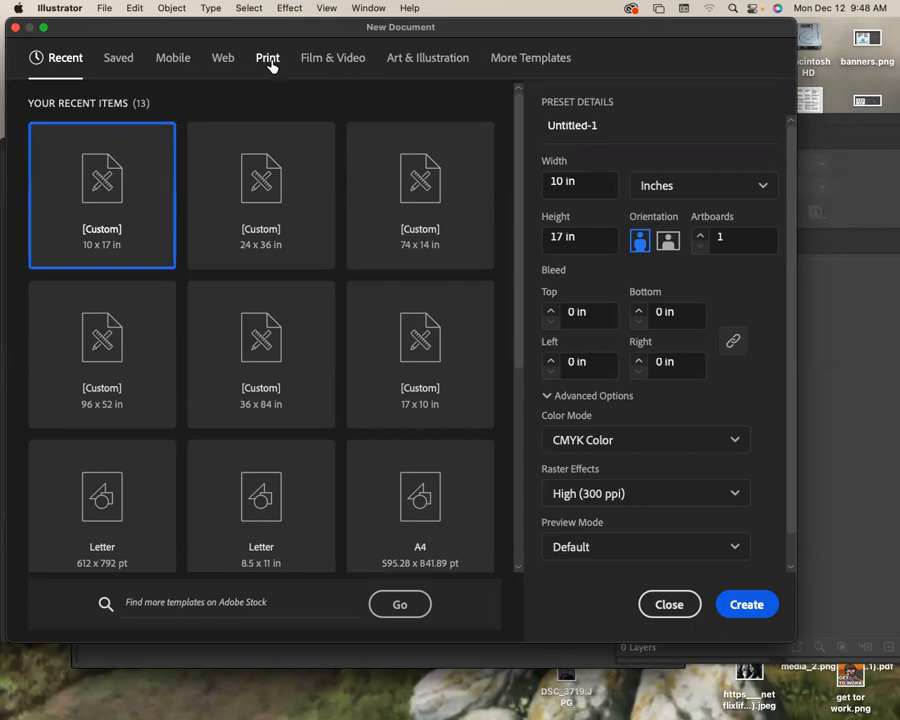
left_click(270, 64)
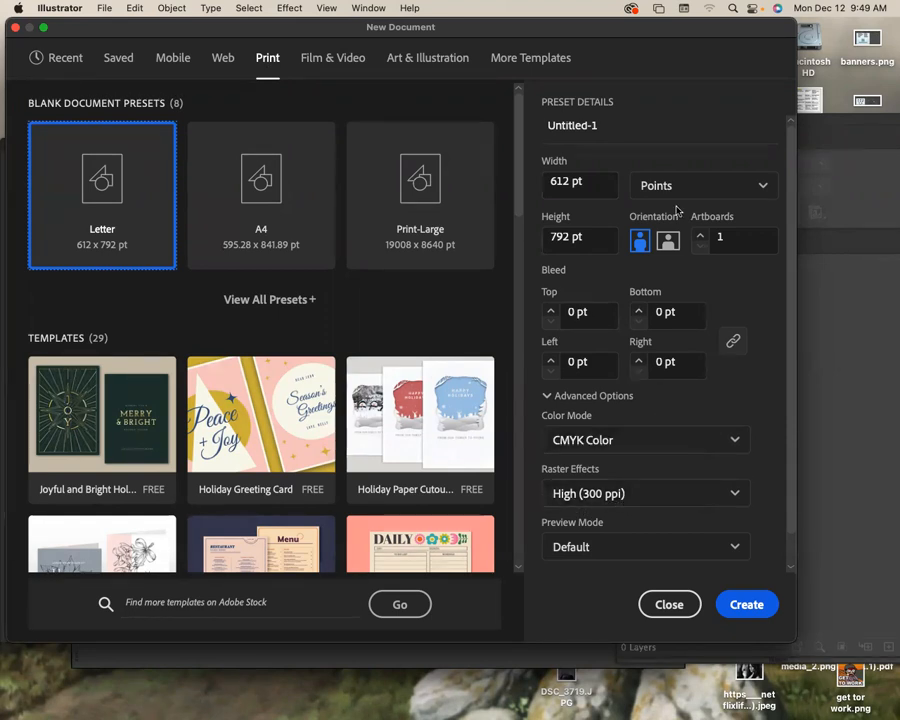
left_click(701, 187)
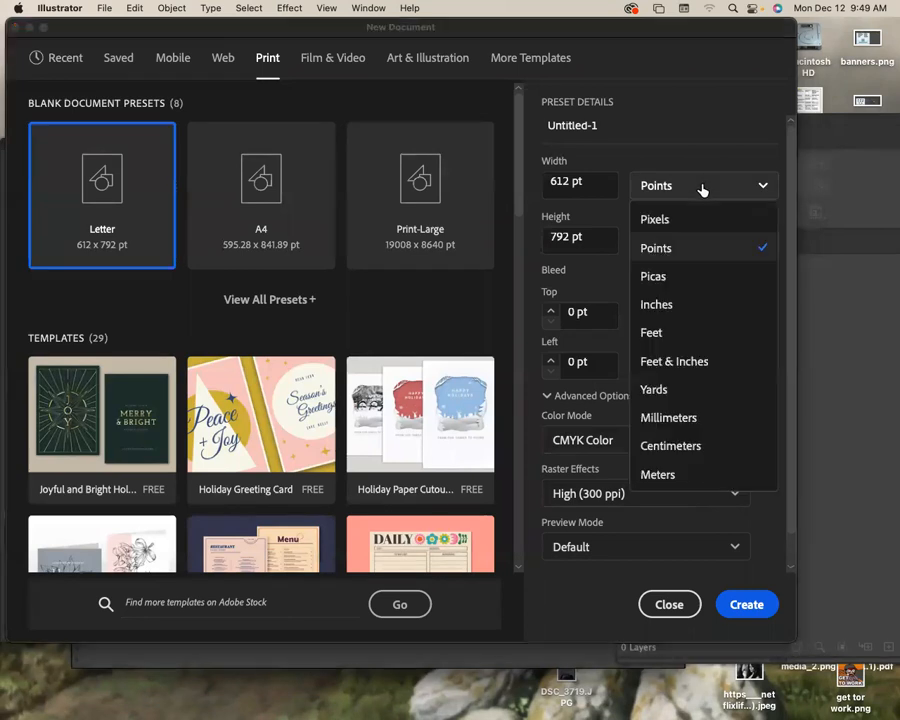
left_click(671, 305)
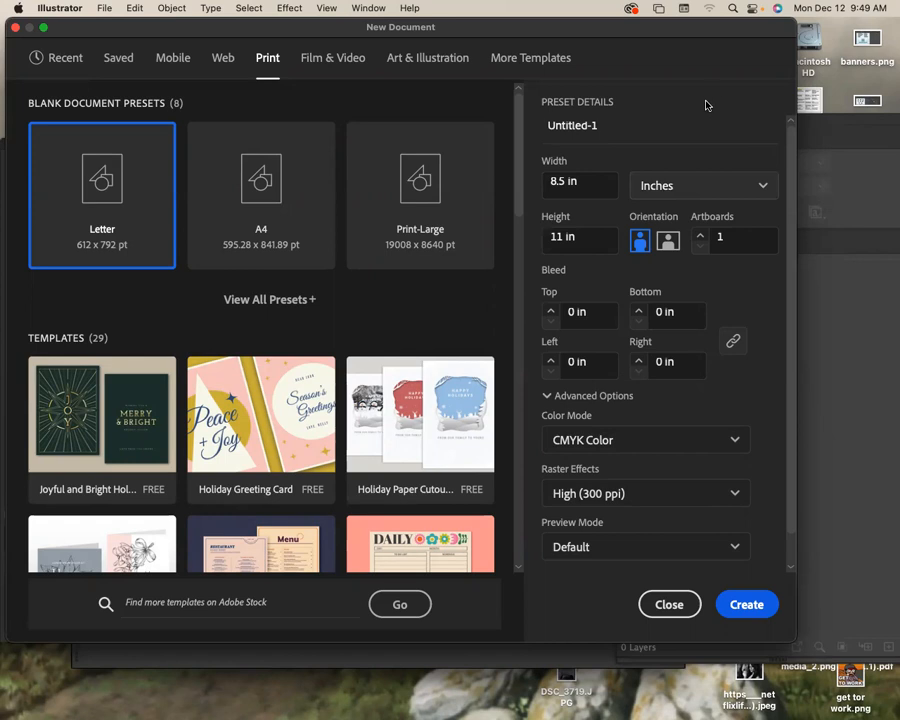
left_click(658, 184)
left_click(684, 190)
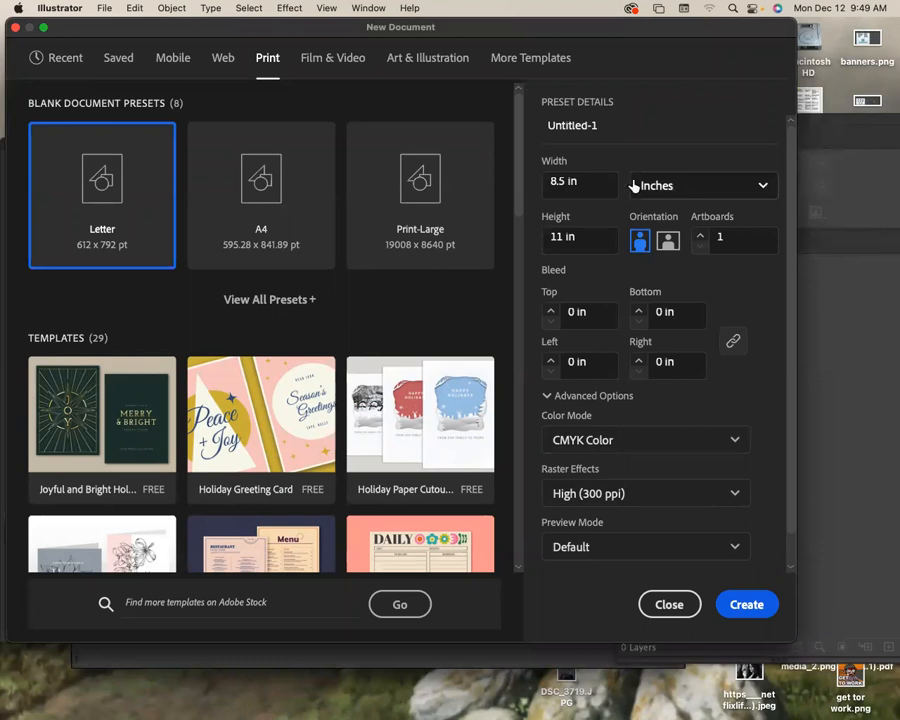
left_click(111, 189)
Step: Set the new document's width to 8 in and its height to 11 in
left_click(597, 183)
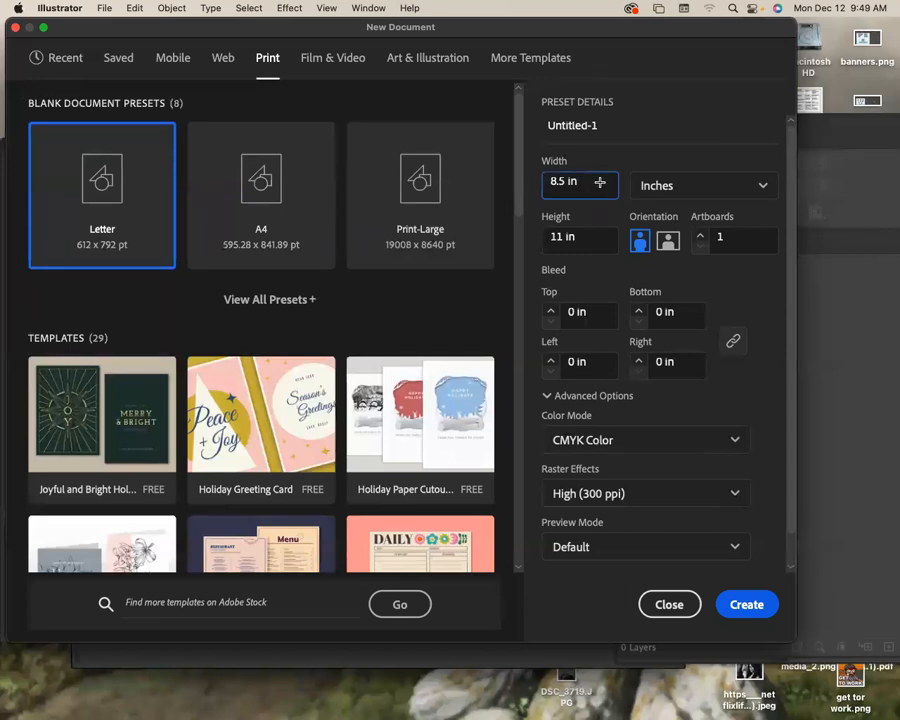
left_click_drag(548, 181, 605, 181)
type("8")
left_click(563, 238)
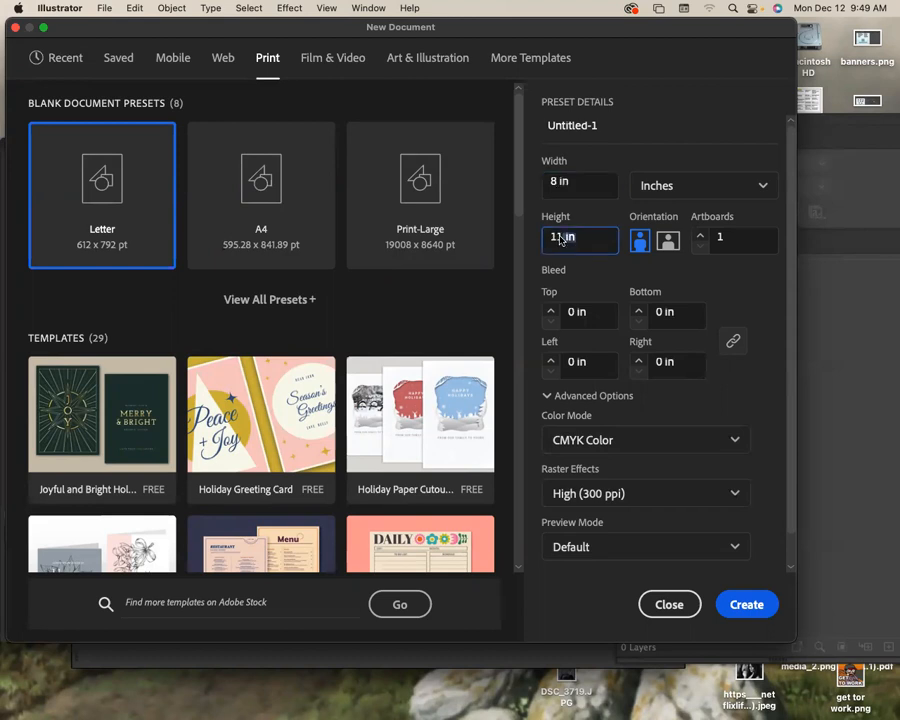
type("11.5")
key("BackSpace")
key("BackSpace")
Step: Correct the new document's width to 8.5 in
left_click(587, 184)
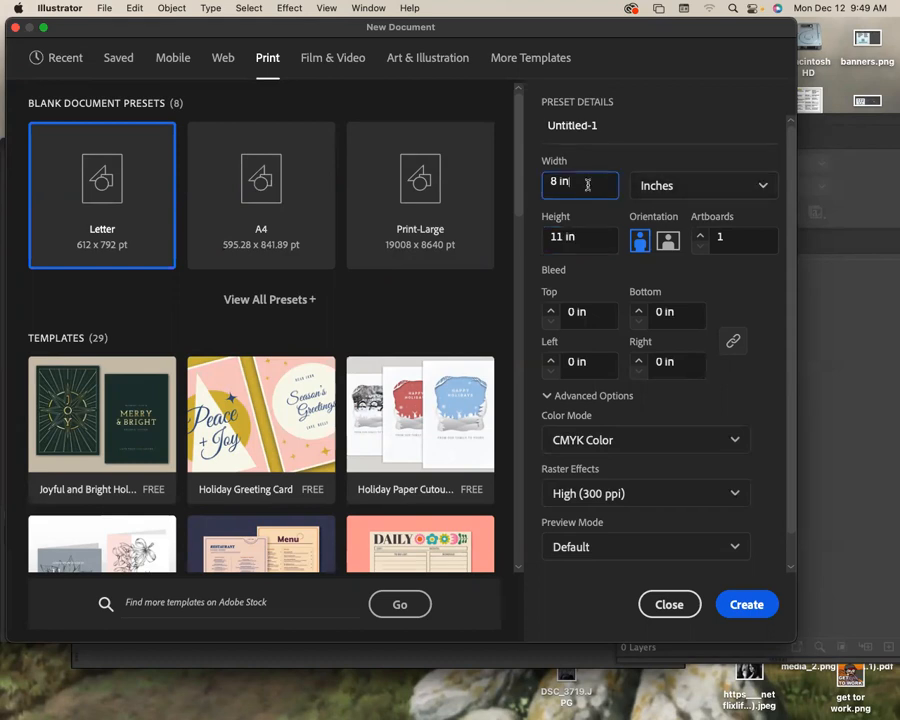
key("BackSpace")
key("BackSpace")
key("BackSpace")
type(".5")
left_click(679, 121)
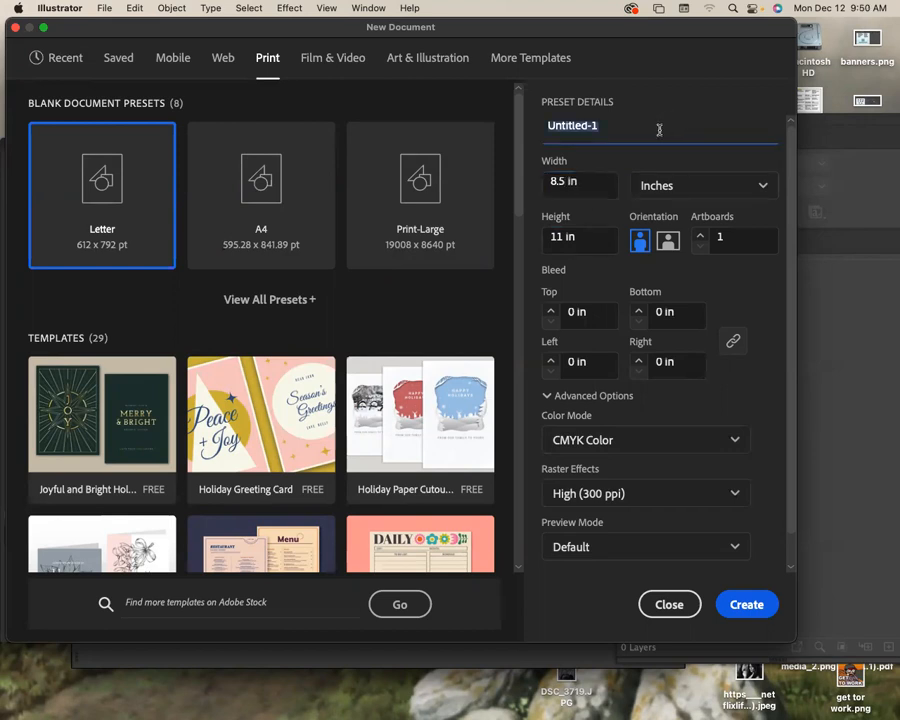
Step: Set the new document's width to 10 in
left_click(604, 184)
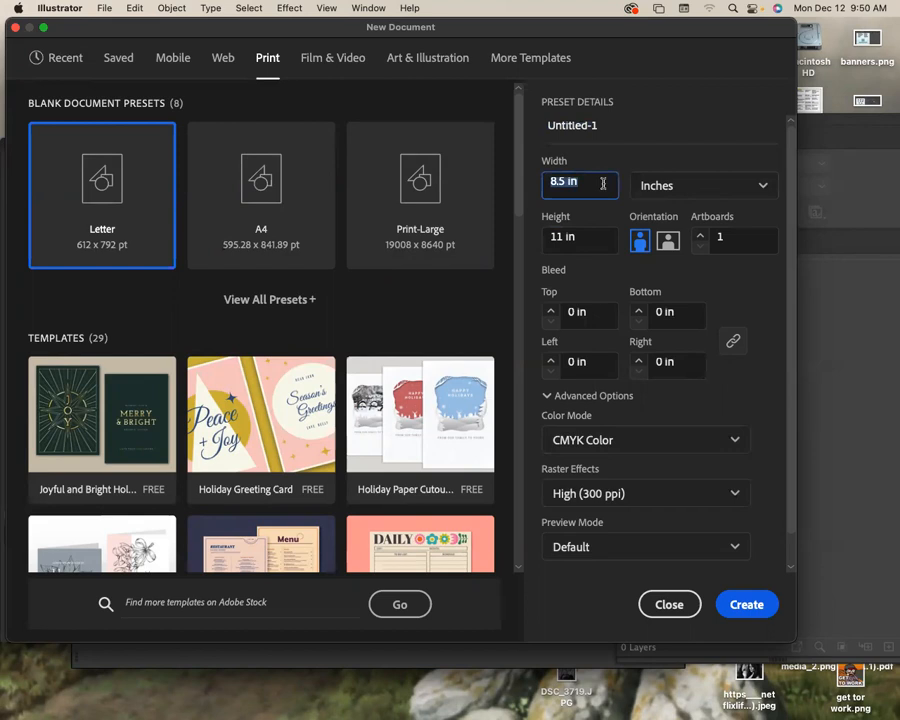
type("10")
key("Tab")
key("Tab")
key("Tab")
key("Tab")
key("Tab")
key("Tab")
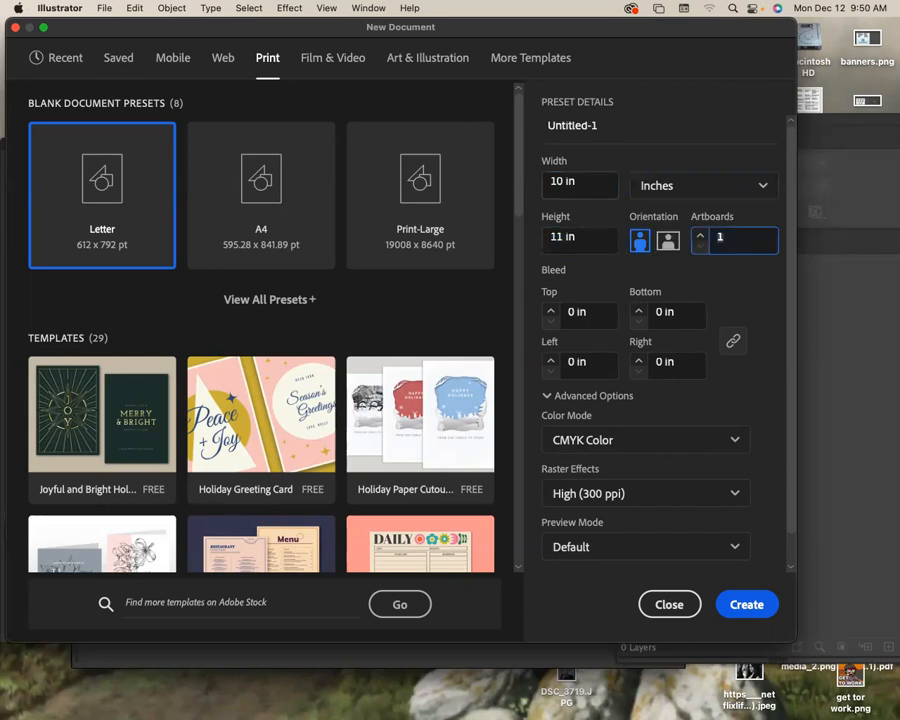
key("Tab")
key("Tab")
key("Tab")
key("Tab")
key("Tab")
key("Tab")
key("Tab")
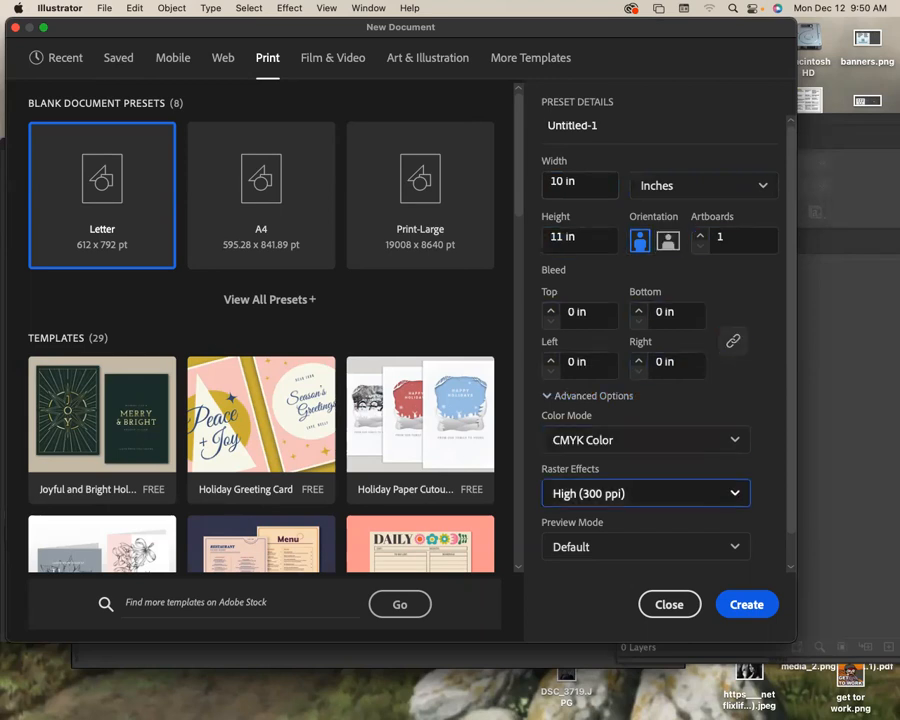
key("Tab")
key("Tab")
key("Tab")
key("Tab")
key("Tab")
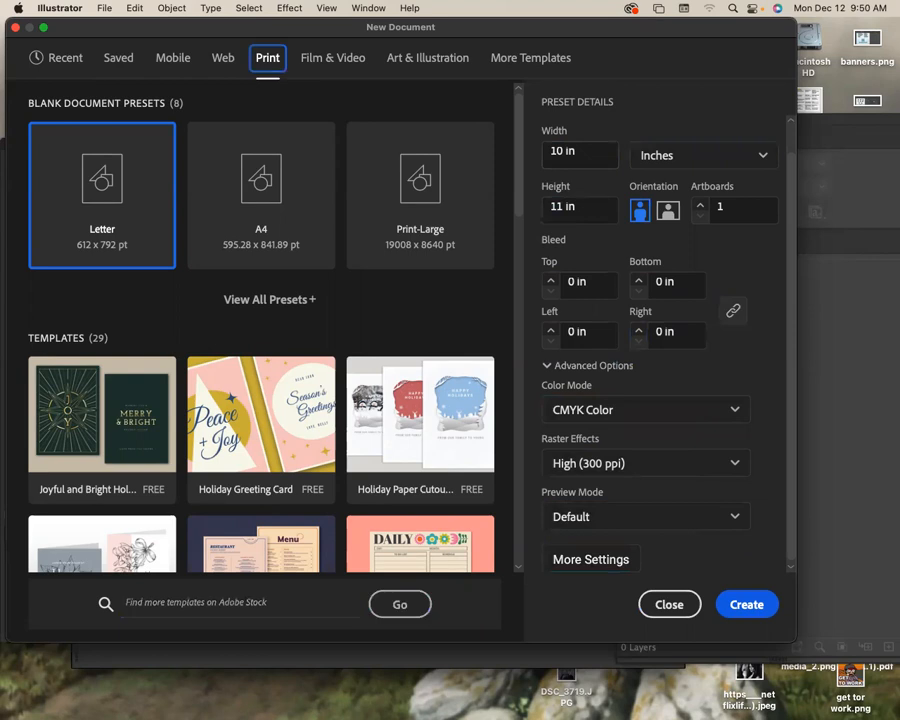
key("Tab")
key("Tab")
key("Tab")
key("Tab")
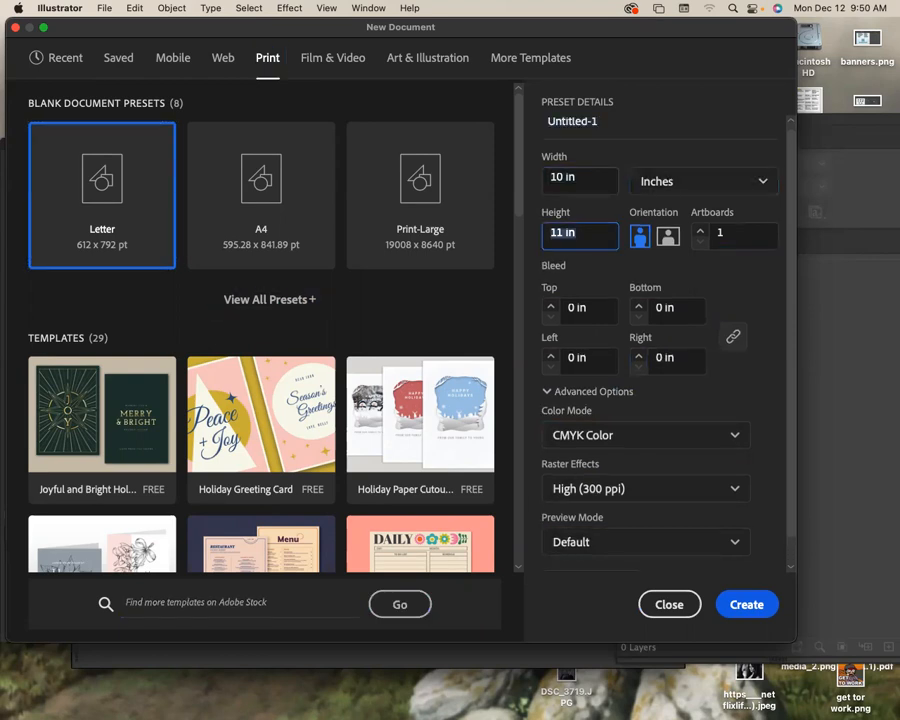
key("Tab")
key("Tab")
key("Tab")
key("Tab")
key("Tab")
key("Tab")
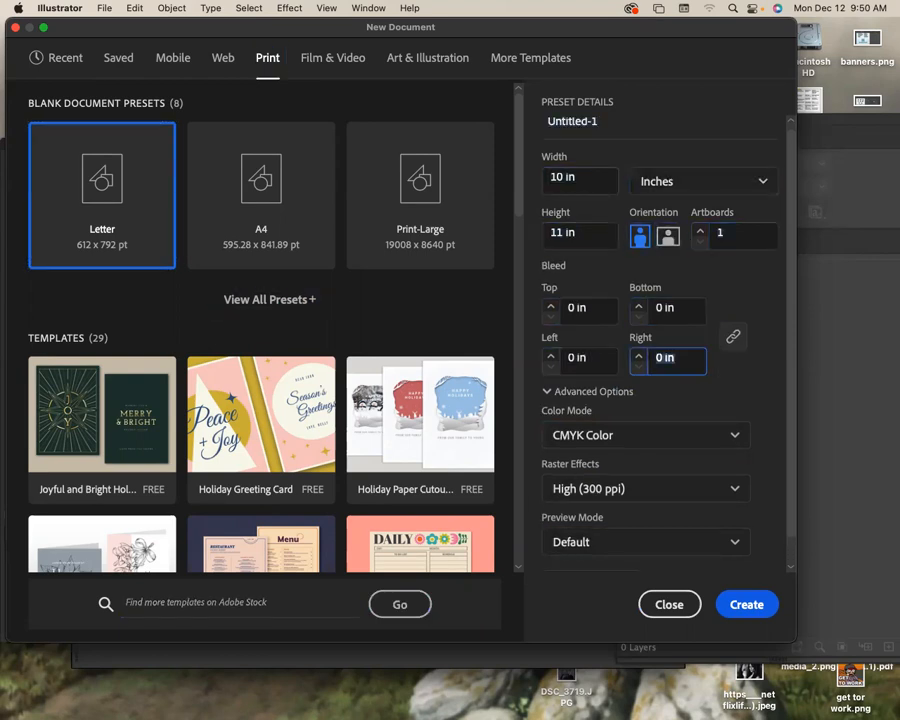
key("Tab")
left_click(584, 178)
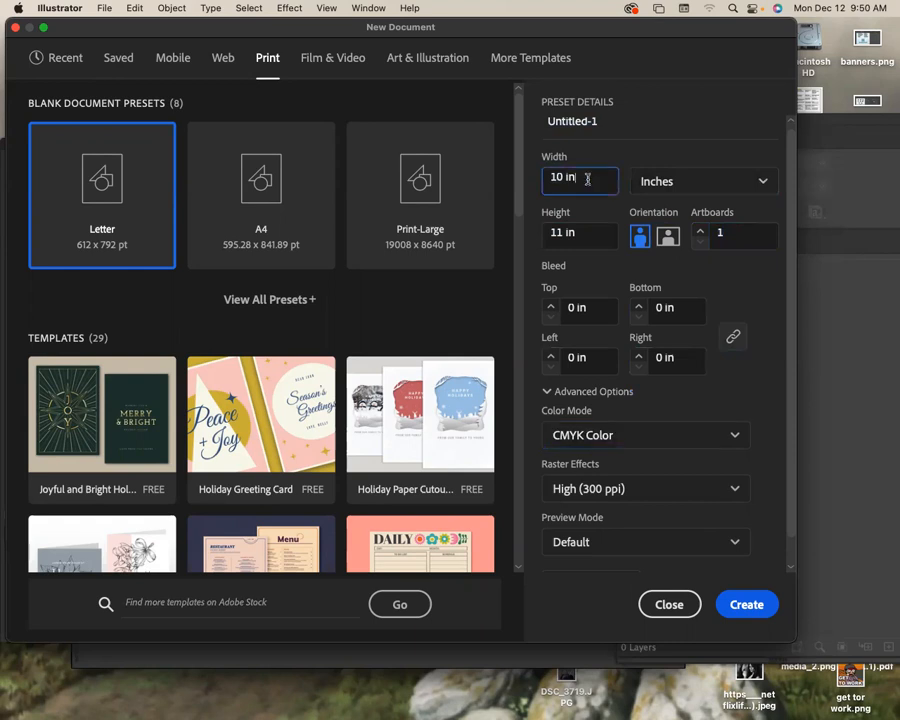
left_click_drag(572, 180, 549, 178)
left_click(584, 241)
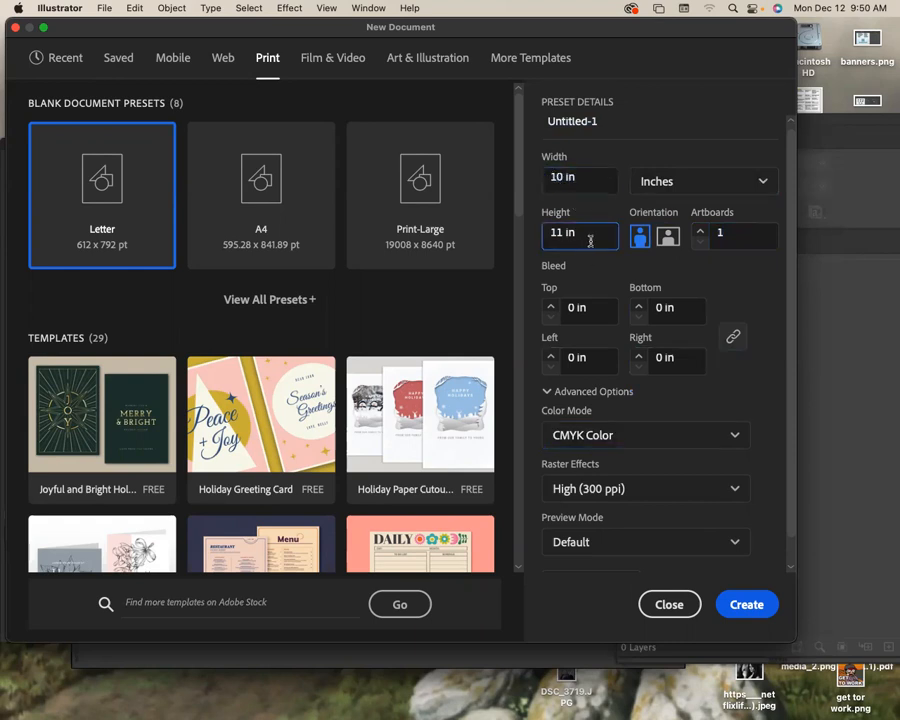
key("Tab")
key("Tab")
key("Tab")
key("Tab")
key("Tab")
key("Tab")
key("Tab")
key("Tab")
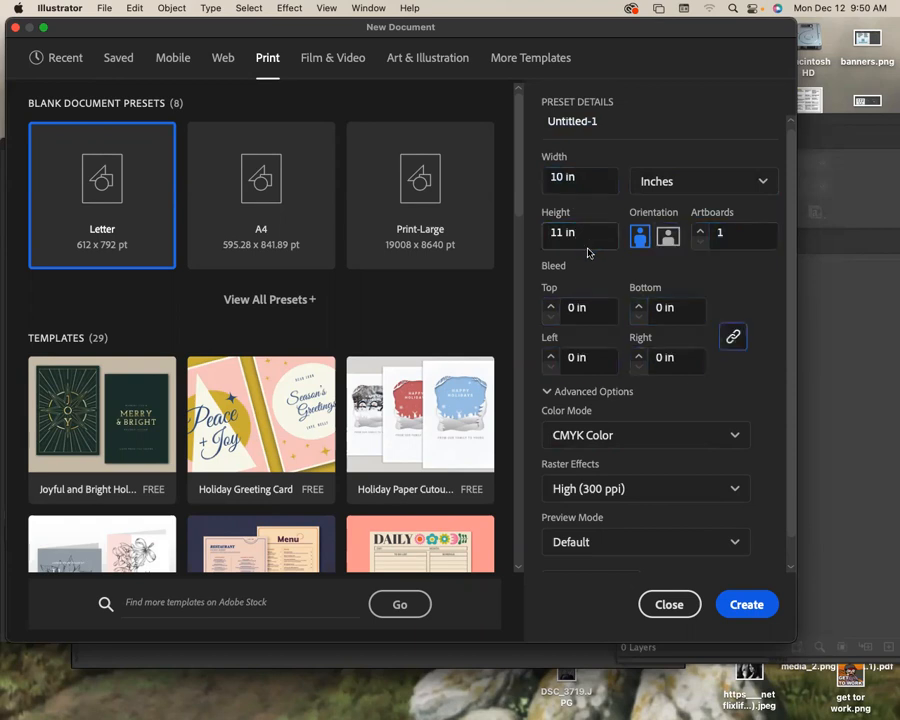
key("Tab")
key("Tab")
key("Tab")
key("Tab")
key("Tab")
key("Tab")
key("Tab")
key("Tab")
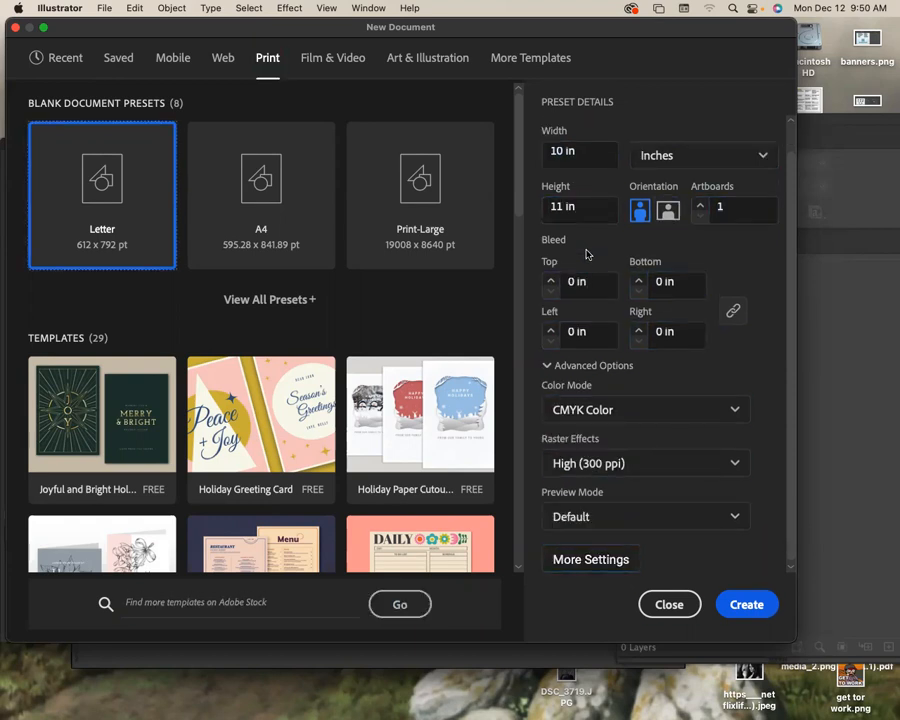
key("Tab")
key("Tab")
key("Tab")
key("Tab")
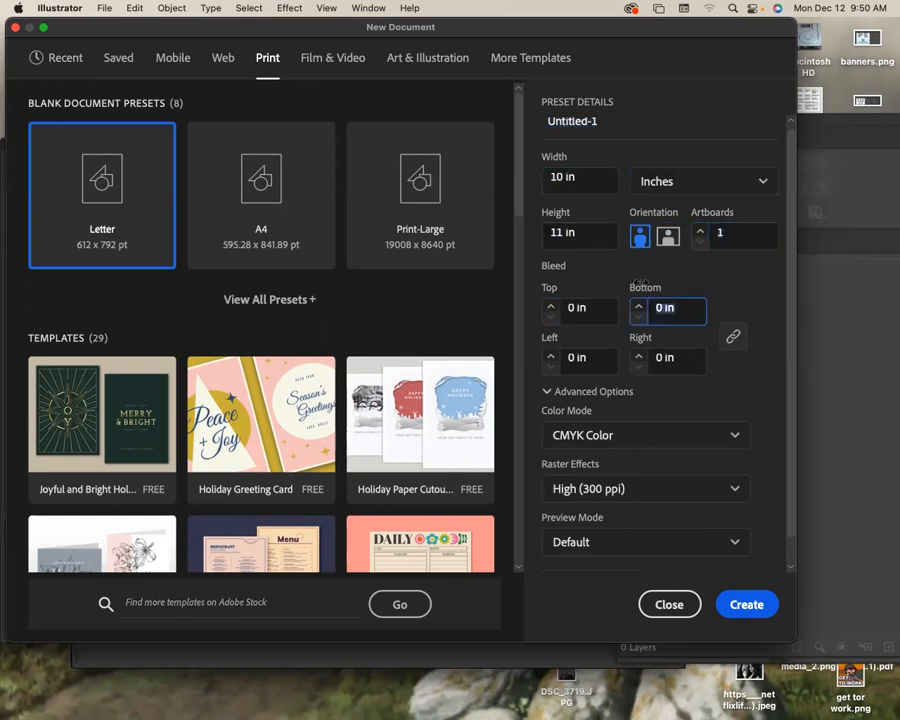
key("Tab")
key("Tab")
key("Tab")
key("Tab")
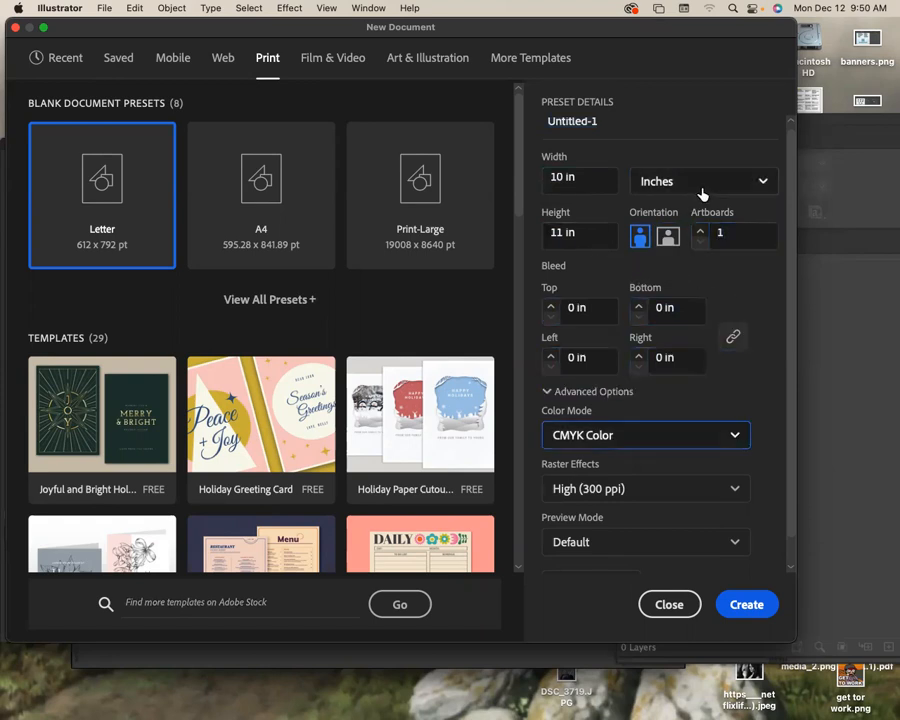
Step: Set the document width back to 8.5 in and create the document
left_click(145, 141)
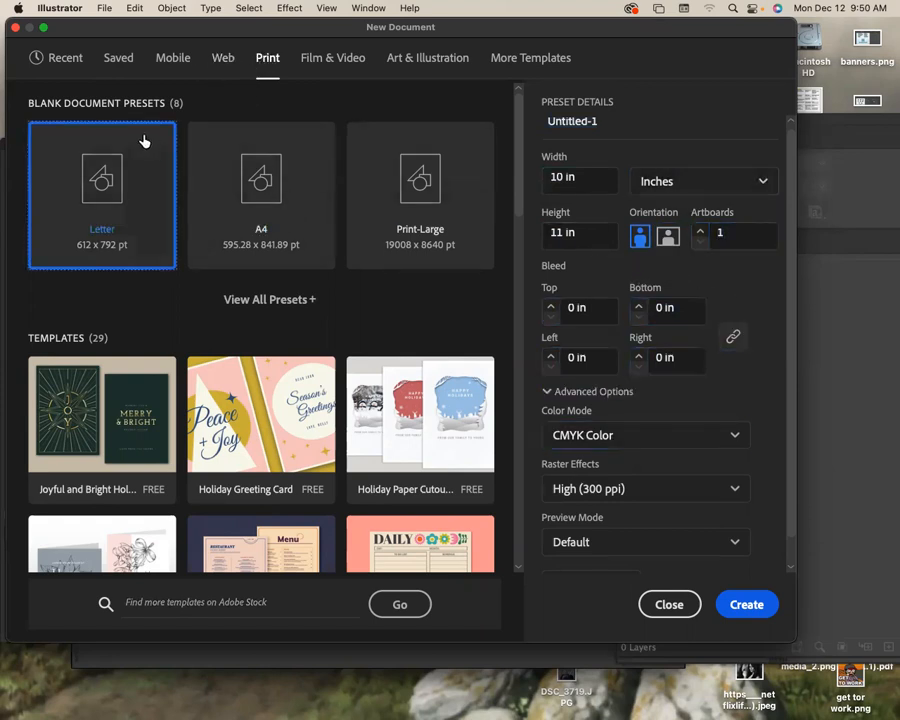
left_click(591, 185)
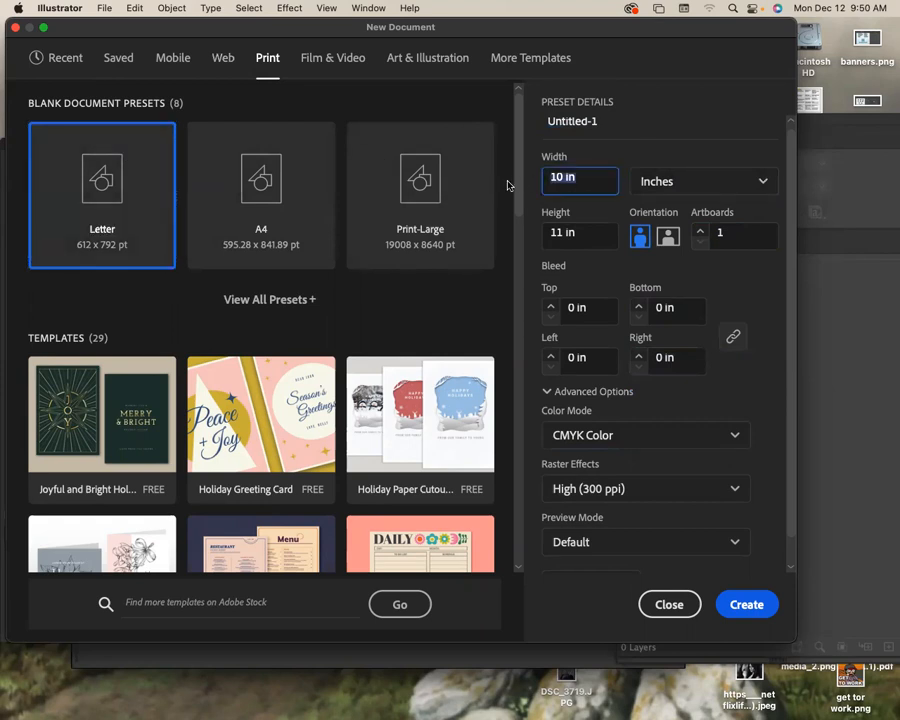
type("8.5")
key("Tab")
left_click(576, 239)
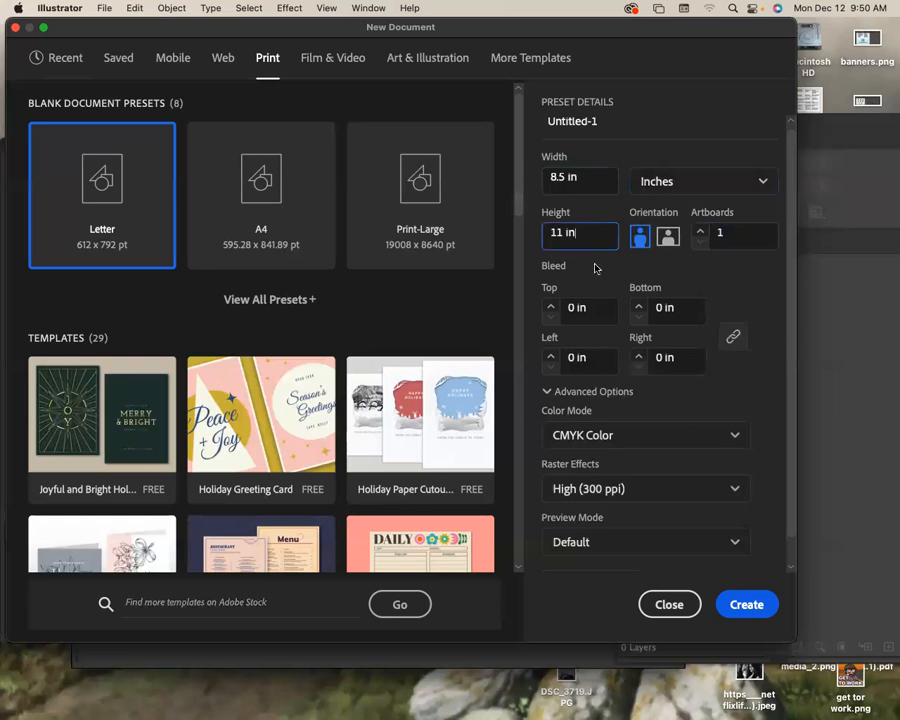
left_click(745, 605)
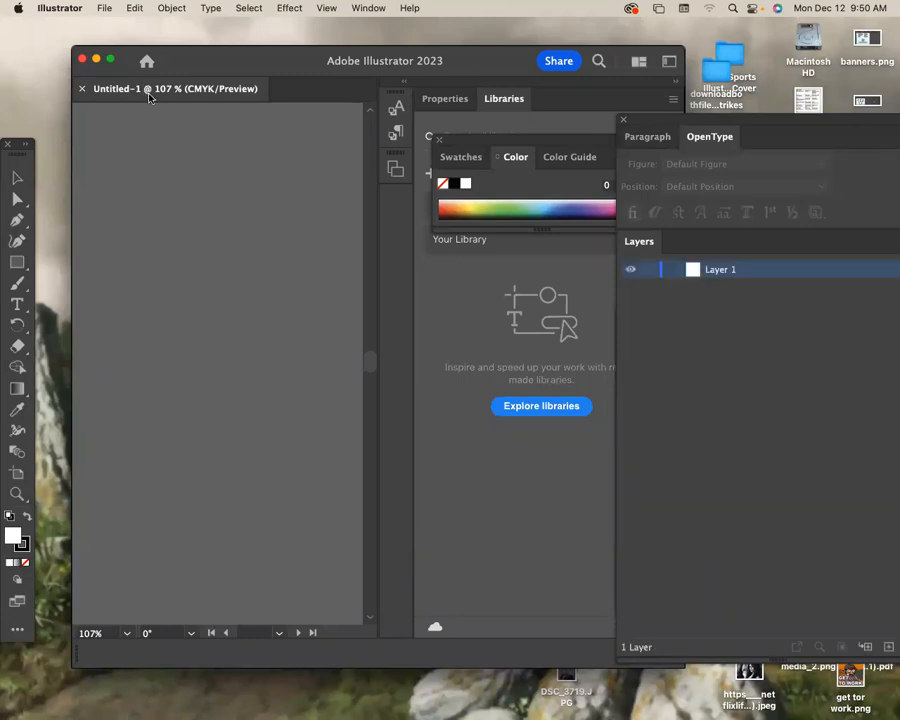
Step: Float the new document in its own window, then place the Layers panel beside it and move the Color panel off the artboard
left_click_drag(148, 92, 243, 47)
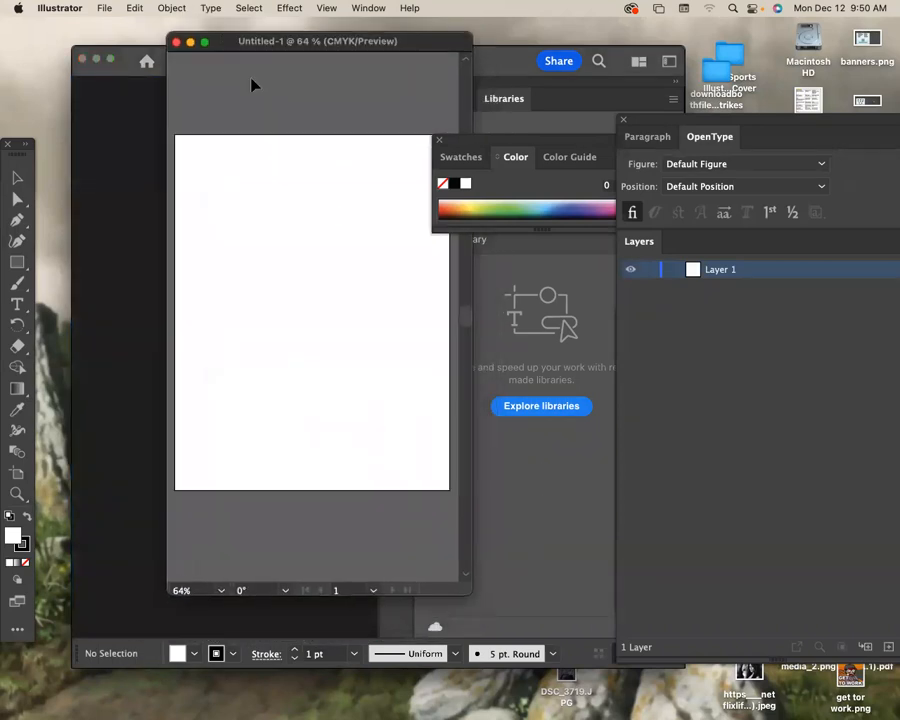
left_click(857, 495)
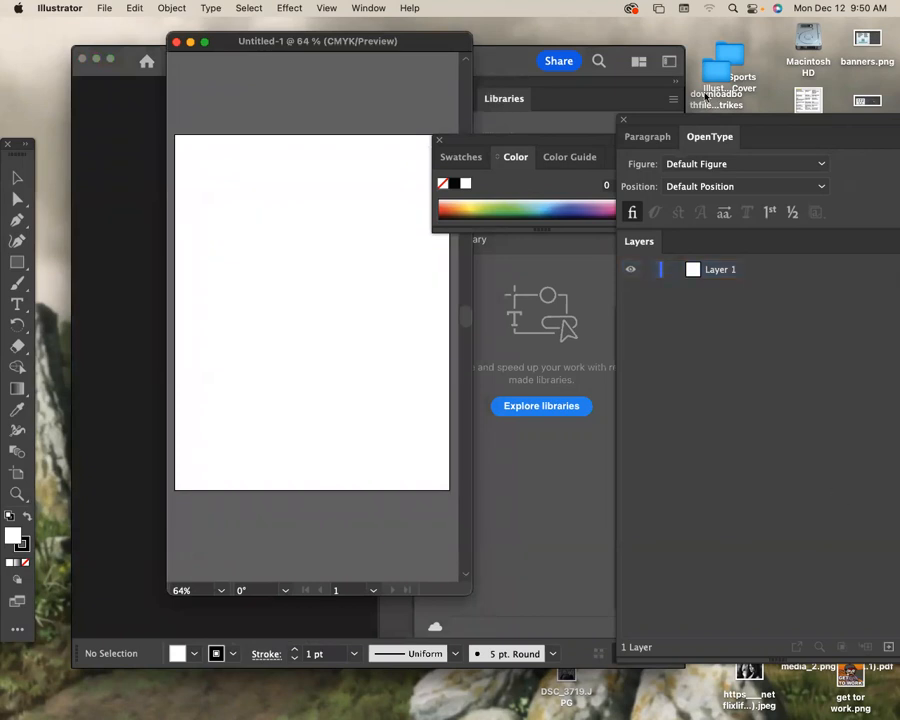
left_click_drag(645, 241, 516, 38)
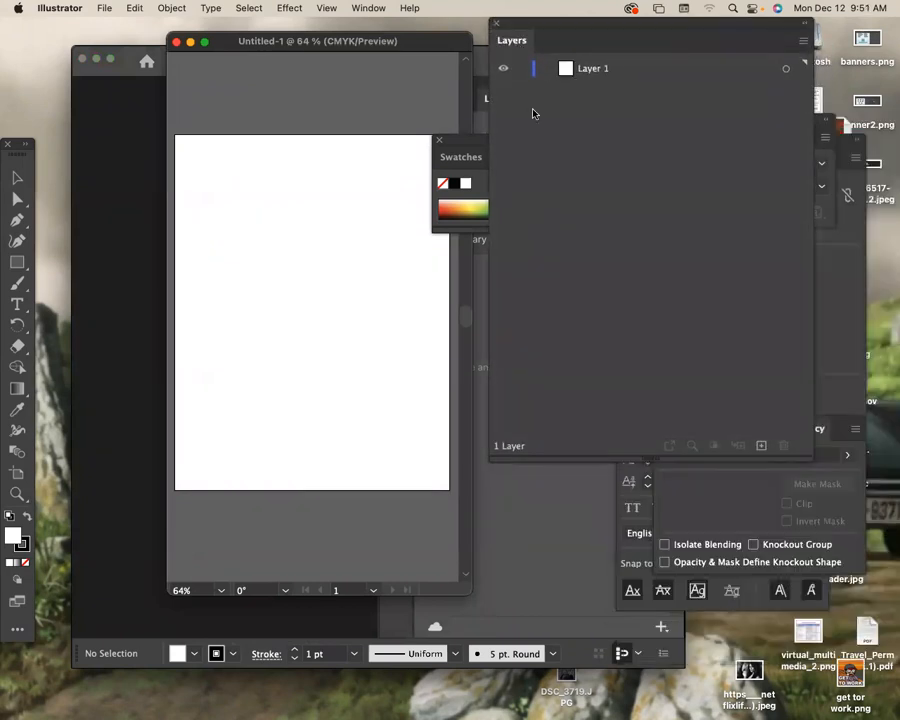
left_click_drag(454, 143, 681, 226)
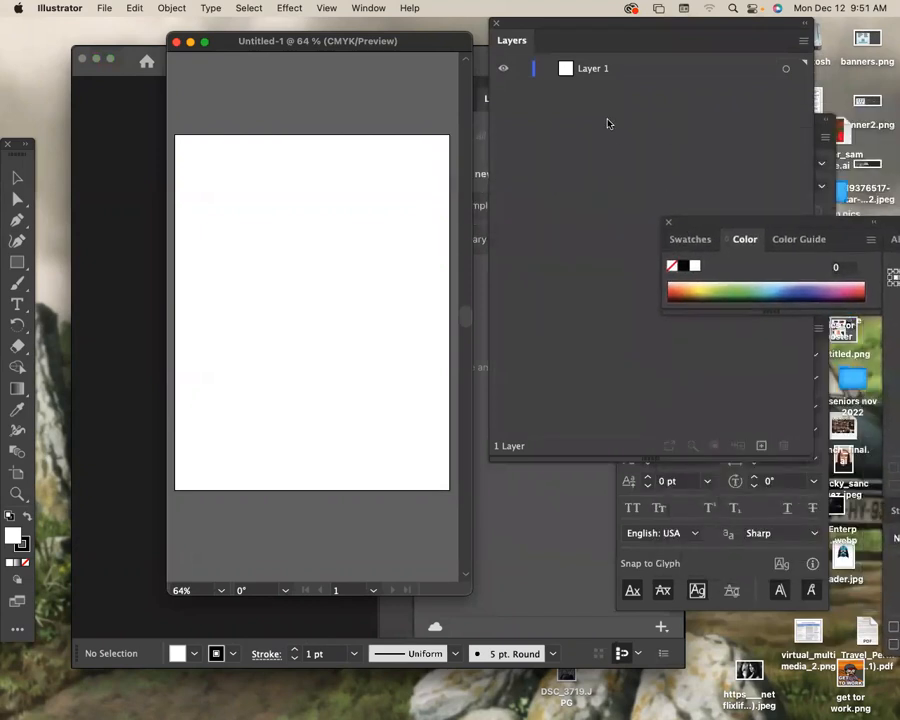
left_click(604, 122)
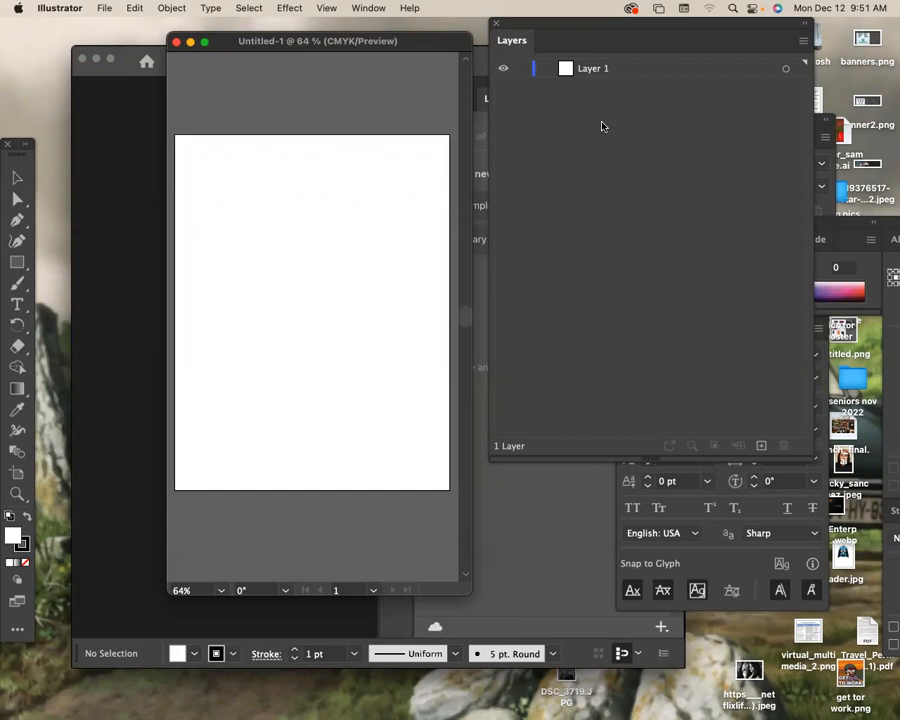
Step: Rename Layer 1 as "background color, yellow gradient"
double_click(594, 70)
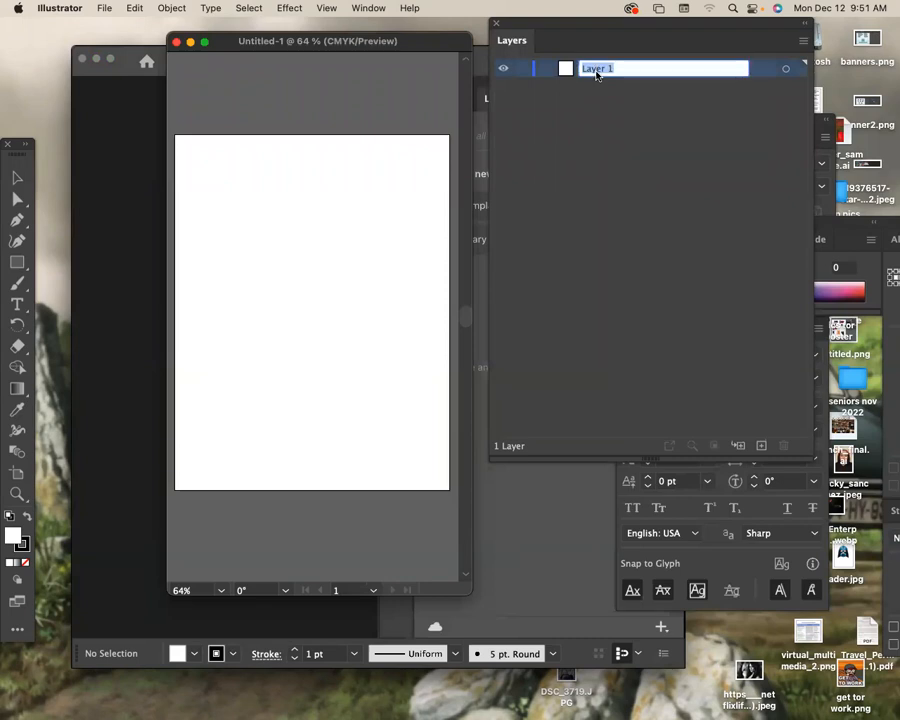
type("backgoru")
key("BackSpace")
key("BackSpace")
type("round col")
type("or, yellow")
type(" gar")
key("BackSpace")
key("BackSpace")
type("radient")
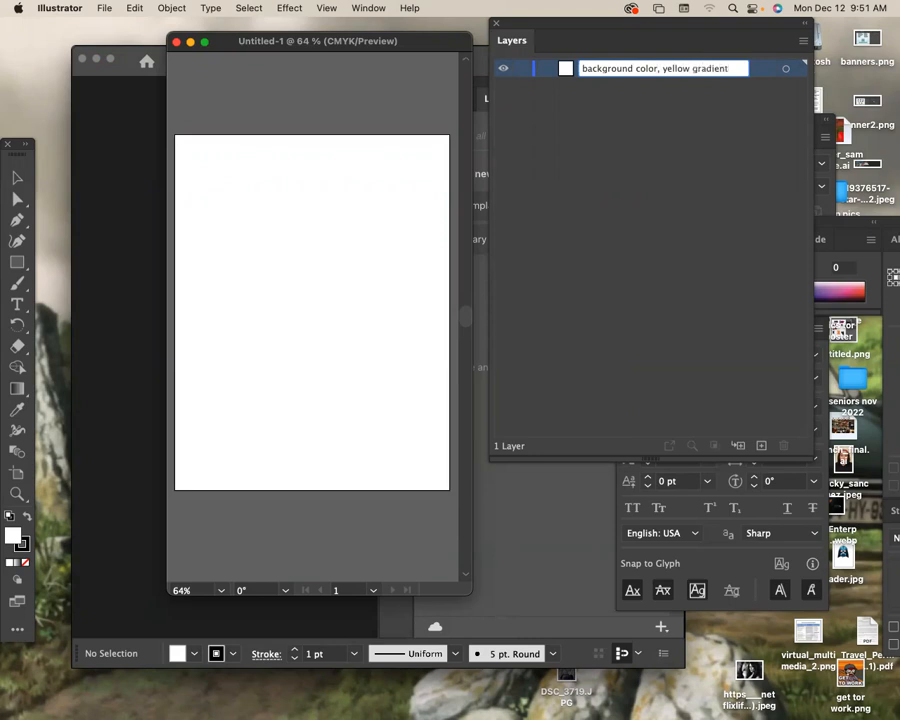
key("Return")
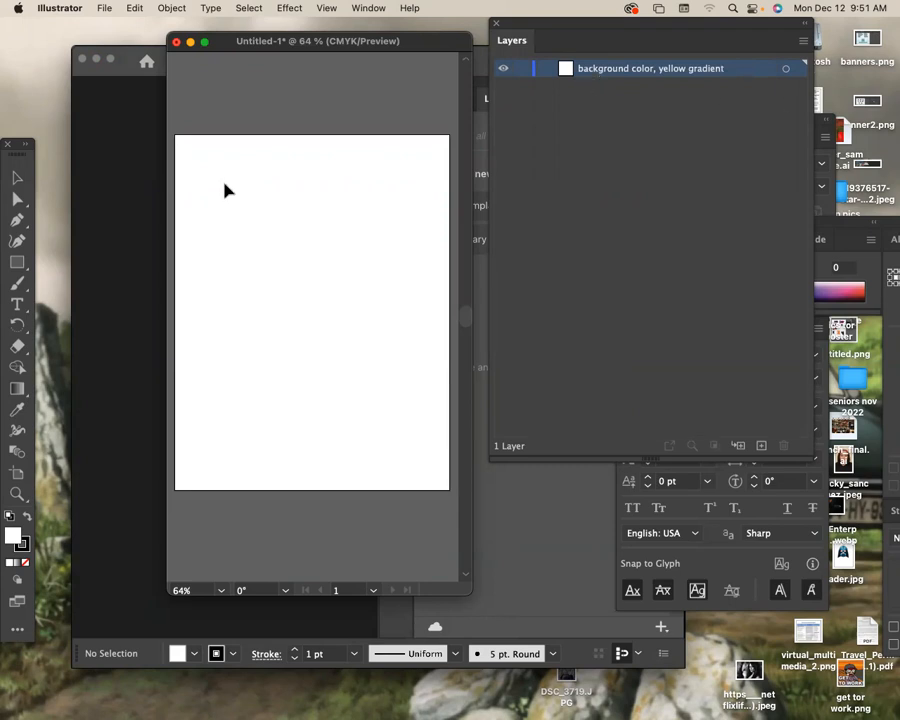
Step: Get ready to draw rectangles and set the fill color to yellow F2E214
left_click(16, 268)
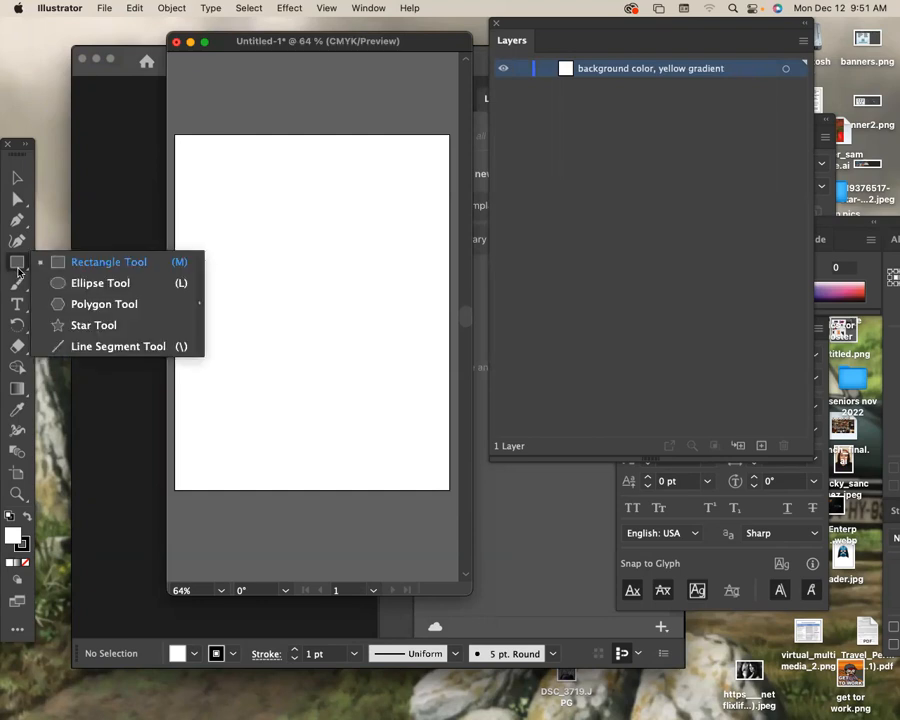
left_click(73, 263)
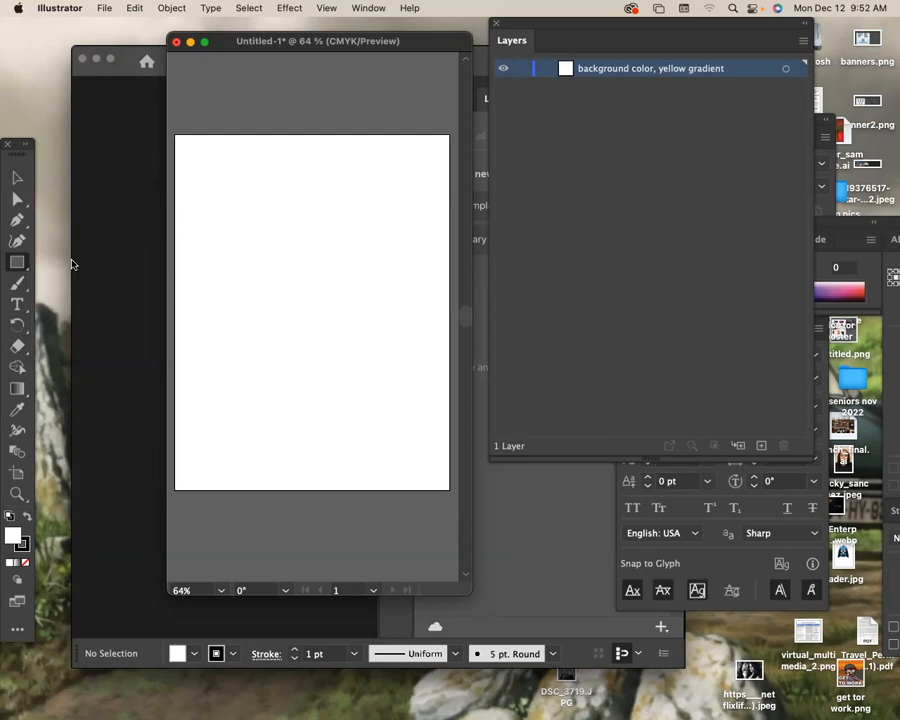
left_click(18, 264)
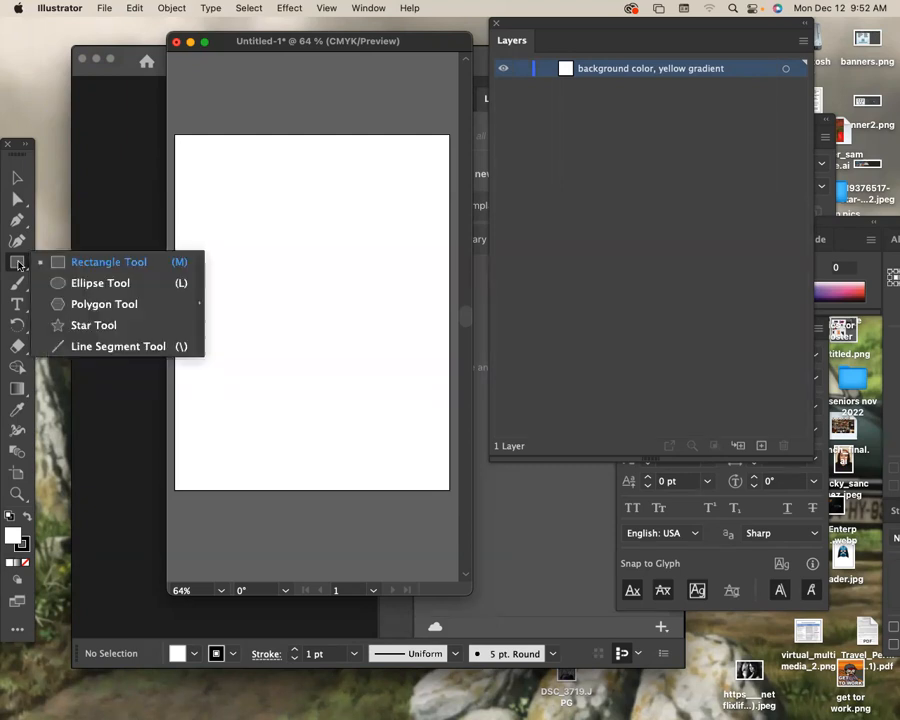
left_click(8, 538)
double_click(8, 538)
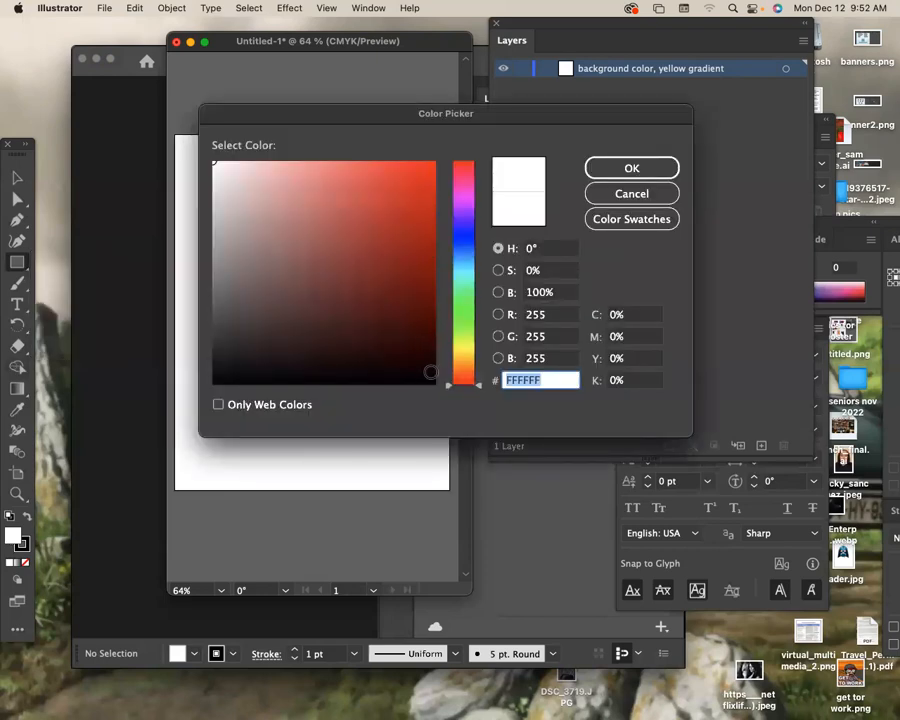
left_click(466, 352)
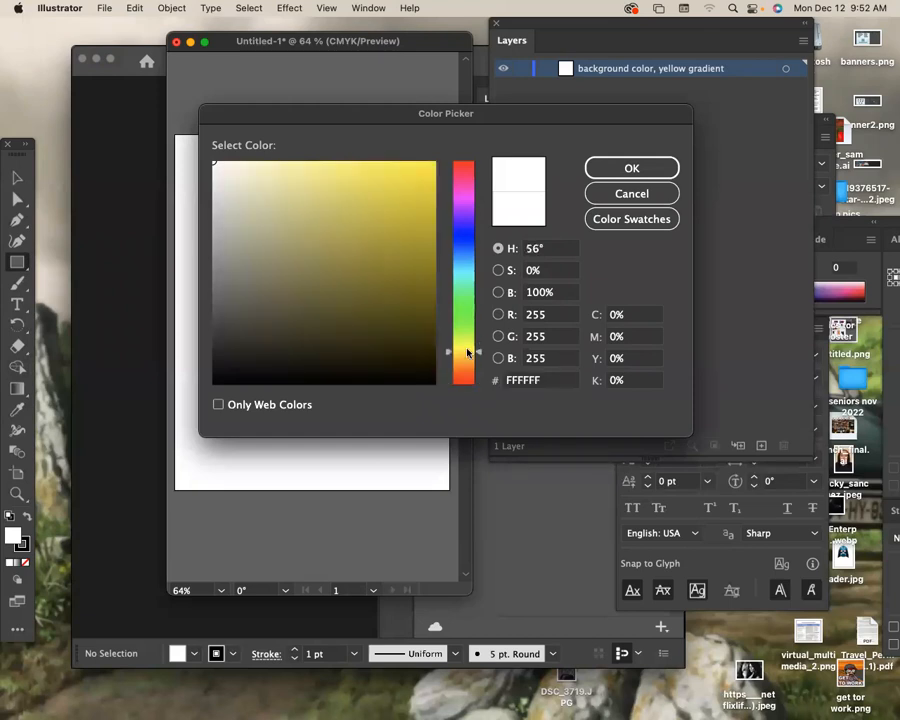
left_click(417, 172)
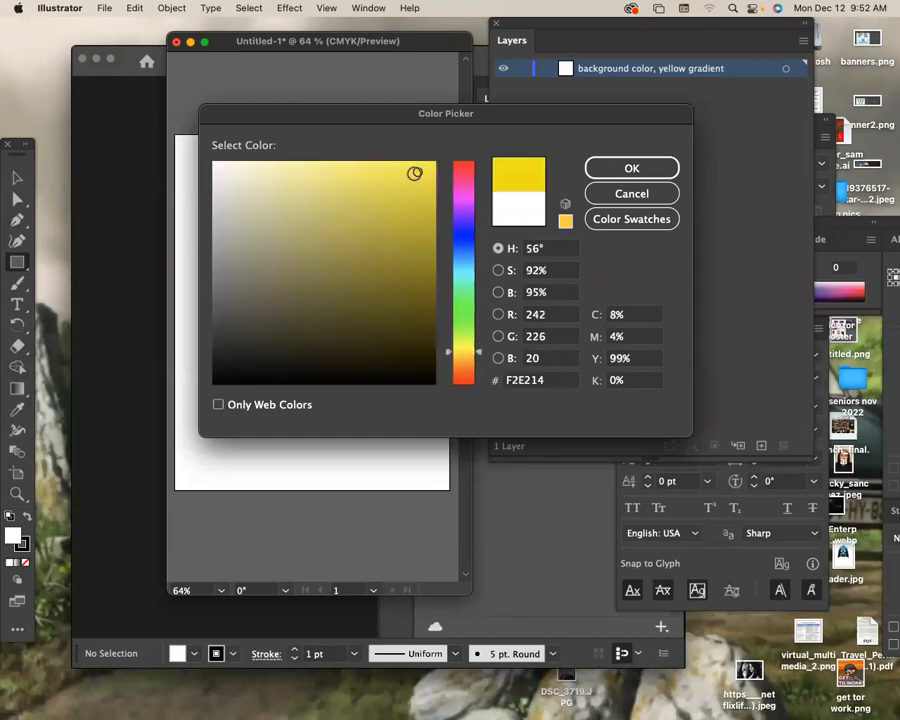
left_click(631, 168)
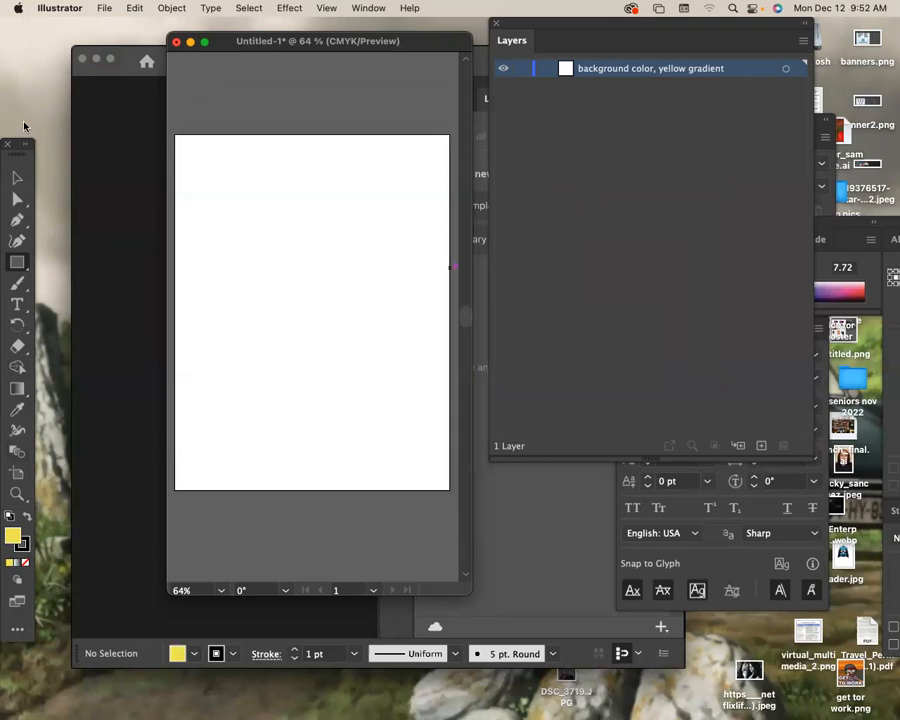
Step: Remove the stroke color and draw a yellow rectangle covering the whole artboard
left_click(27, 145)
mouse_move(31, 147)
left_mouse_down()
mouse_move(78, 51)
mouse_move(58, 47)
left_mouse_up()
left_click(70, 277)
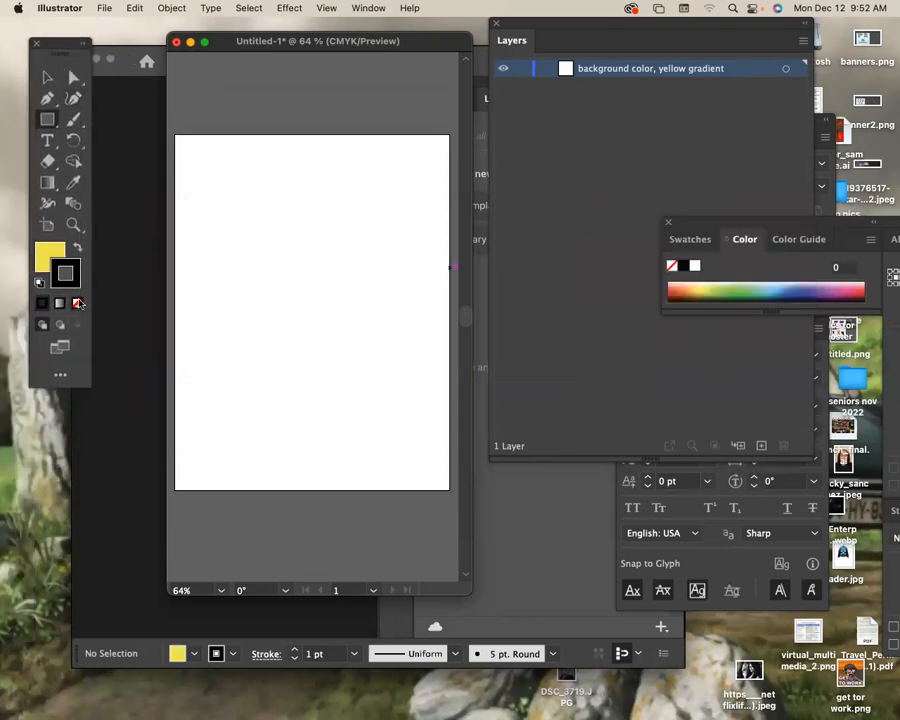
left_click(78, 303)
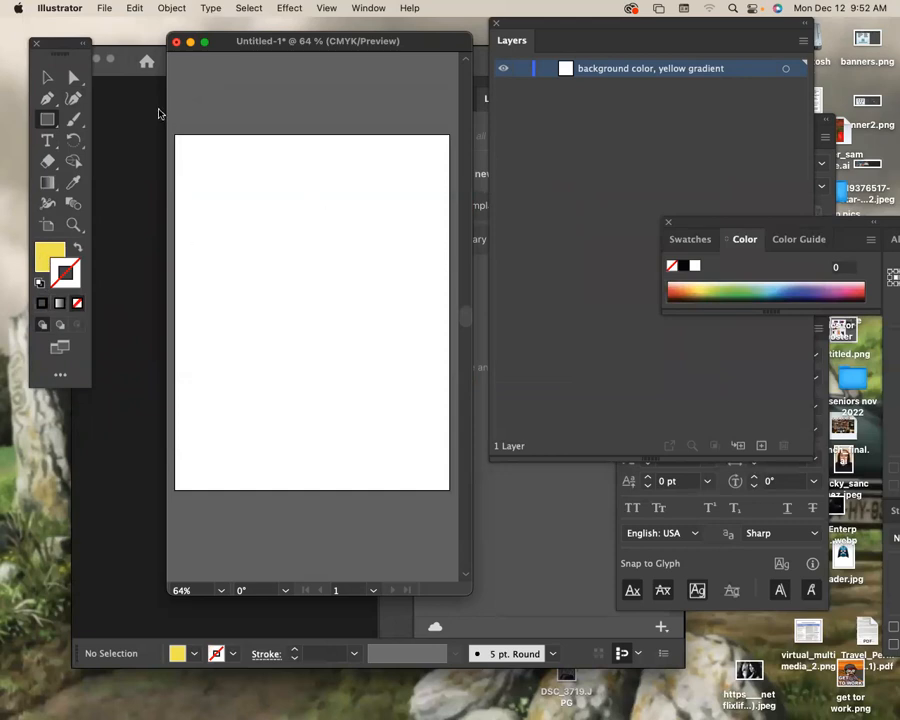
left_click_drag(175, 136, 450, 490)
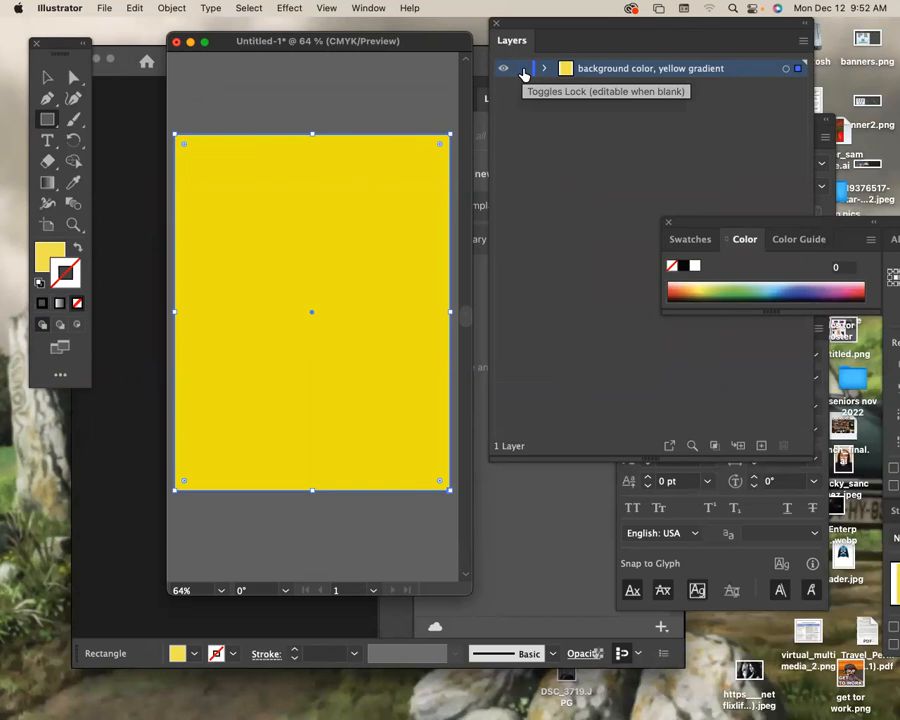
Step: Add a gradient mesh point in the upper middle of the yellow rectangle with the Mesh tool
left_click(53, 188)
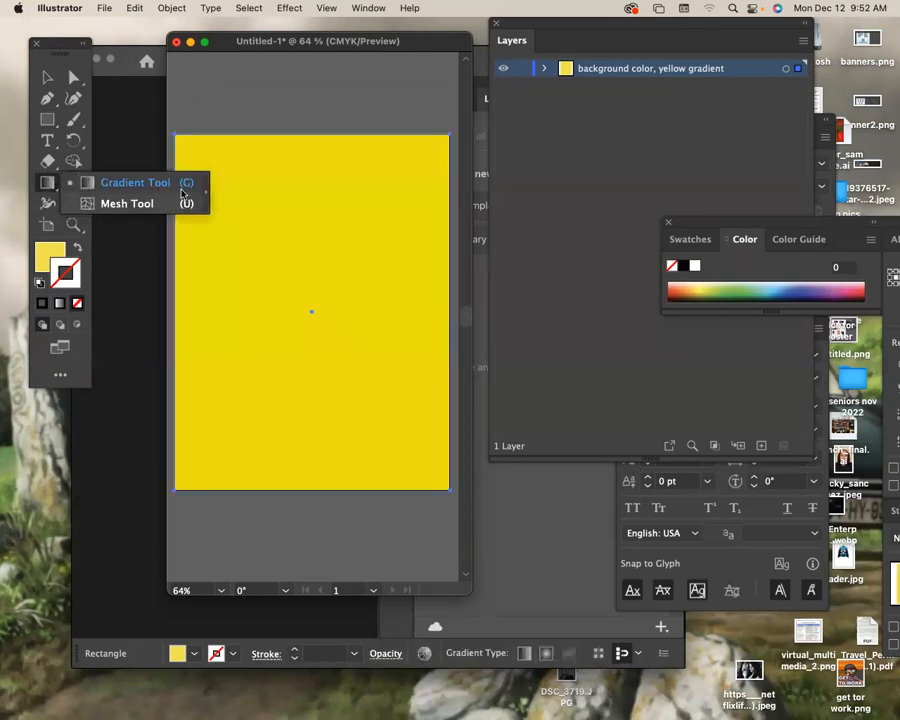
left_click(128, 204)
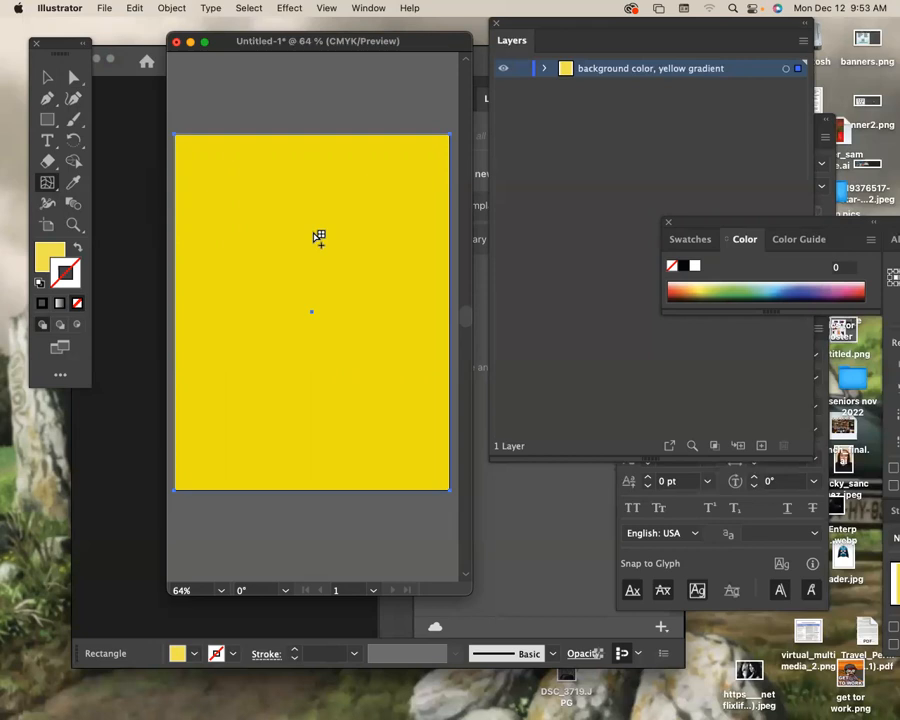
key("super+minus")
key("super+minus")
key("space")
left_click_drag(403, 252, 375, 208)
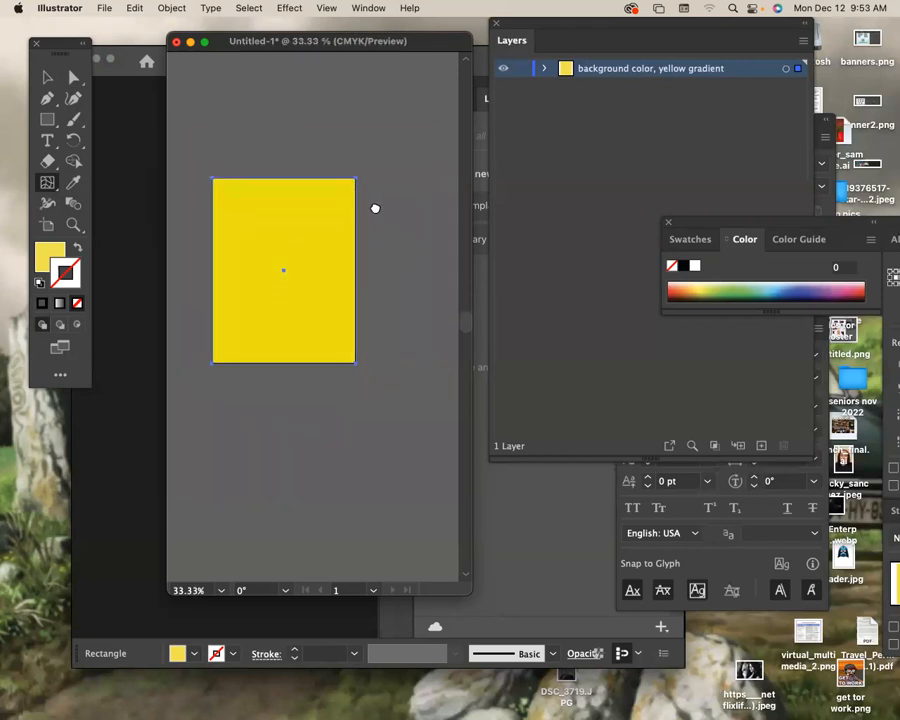
key("super+equal")
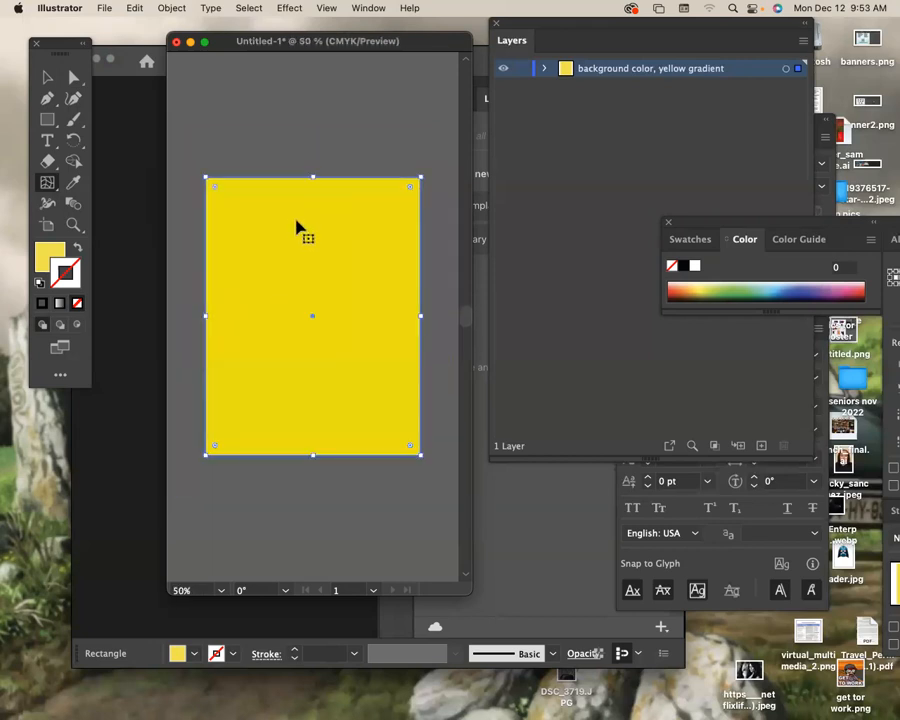
key("super+equal")
left_click(318, 219)
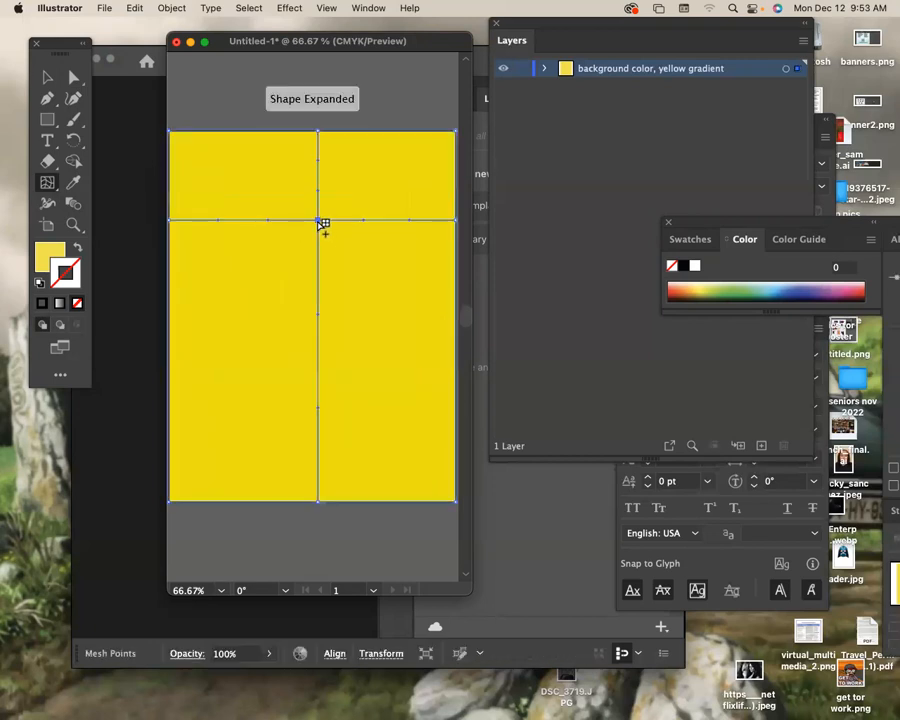
Step: Try other colors for the mesh point, ending with a brown fill
left_click(700, 289)
left_click_drag(700, 289, 670, 288)
left_click(77, 249)
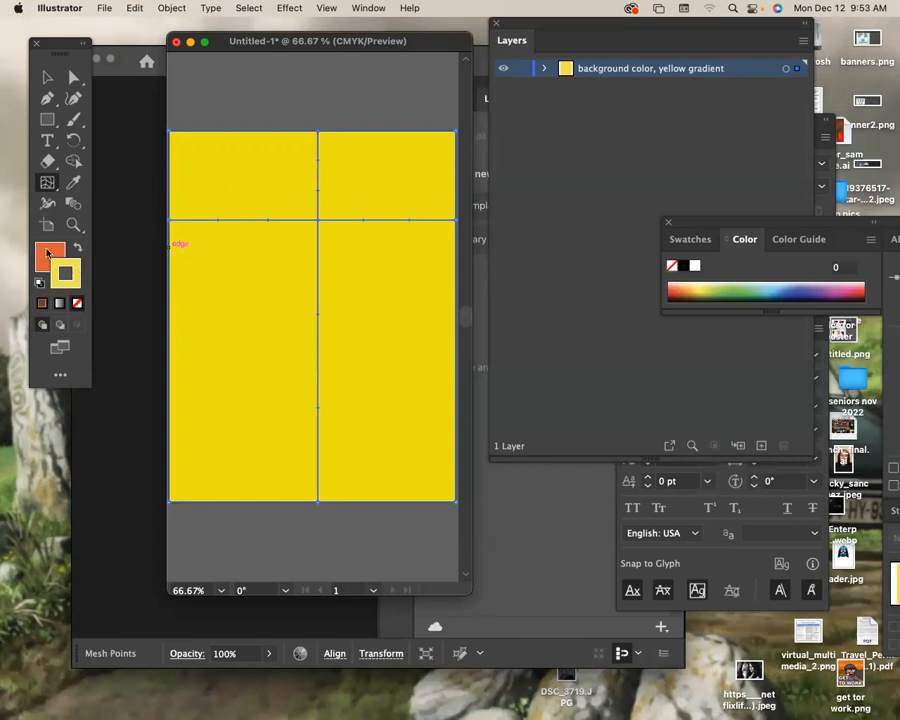
left_click(47, 254)
left_click(698, 290)
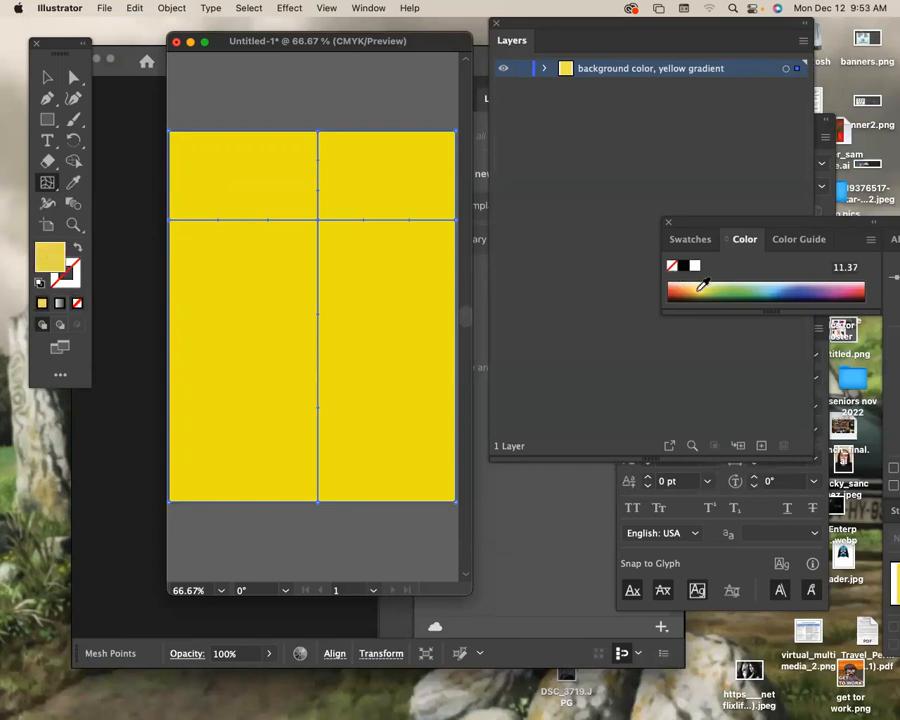
left_click(687, 288)
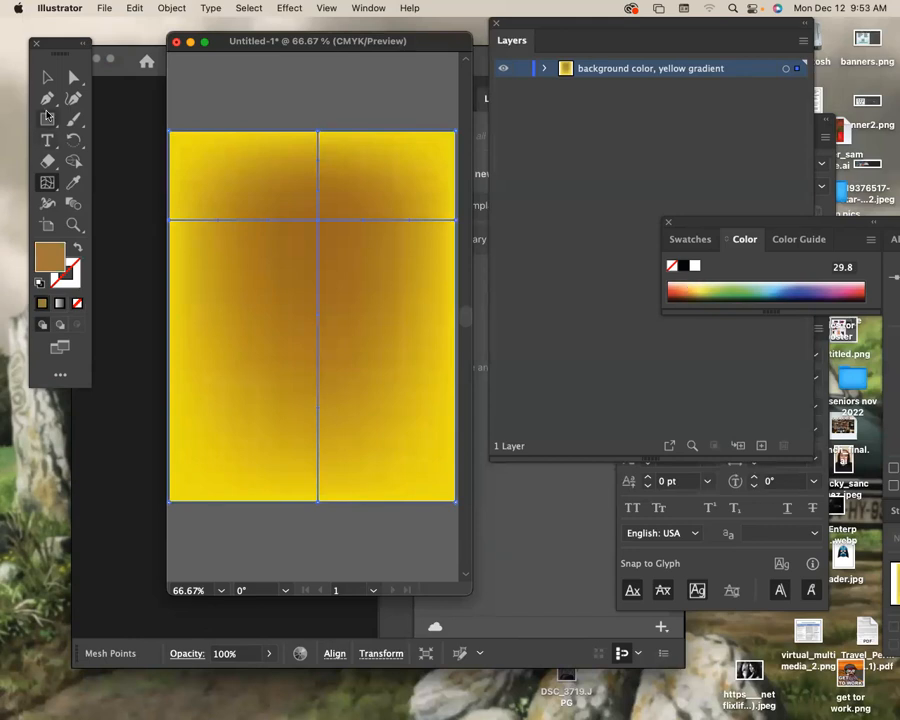
Step: Move the brown mesh point toward the rectangle's right edge with the Direct Selection tool and deselect it
left_click(74, 78)
left_click(324, 126)
left_click_drag(318, 221, 399, 238)
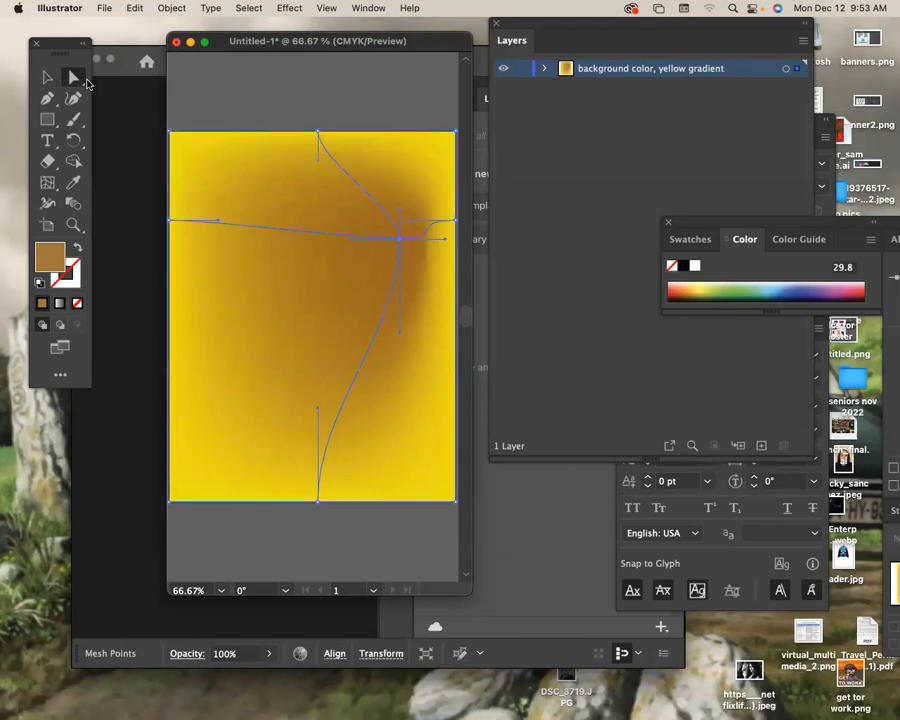
left_click(384, 92)
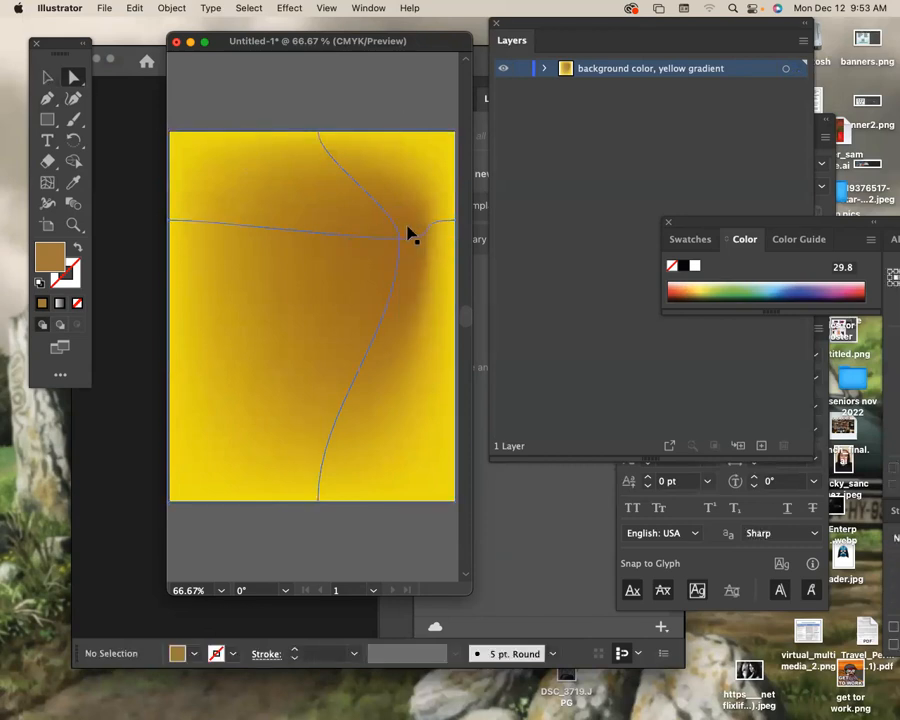
Step: Undo the mesh point's moves and brown coloring, back to the plain yellow mesh
key("super+y")
left_click_drag(402, 245, 300, 236)
key("super+z")
key("super+y")
key("super+z")
key("super+z")
key("super+z")
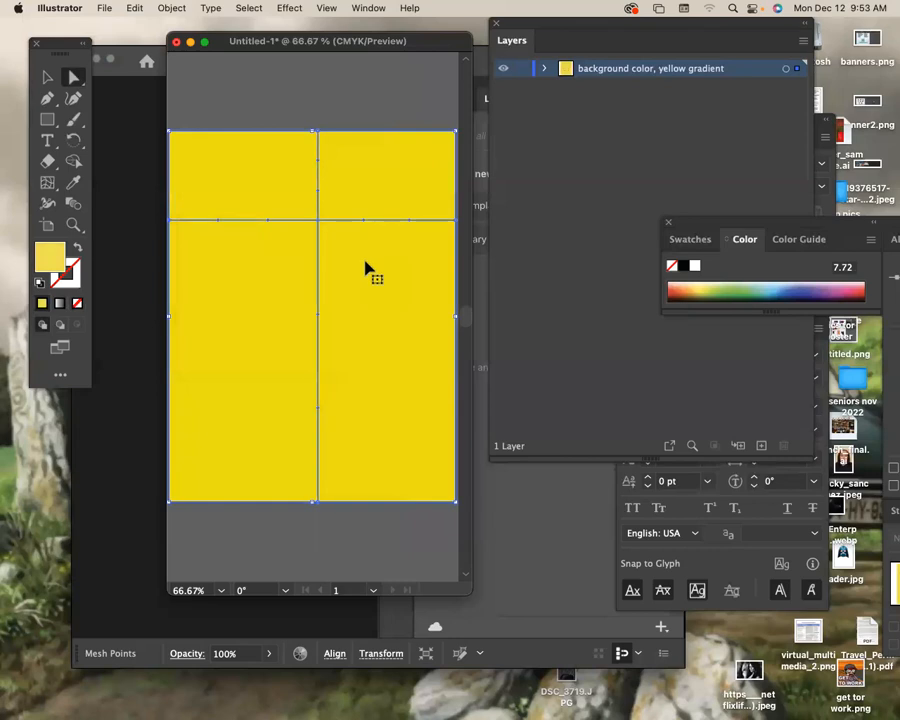
key("super+z")
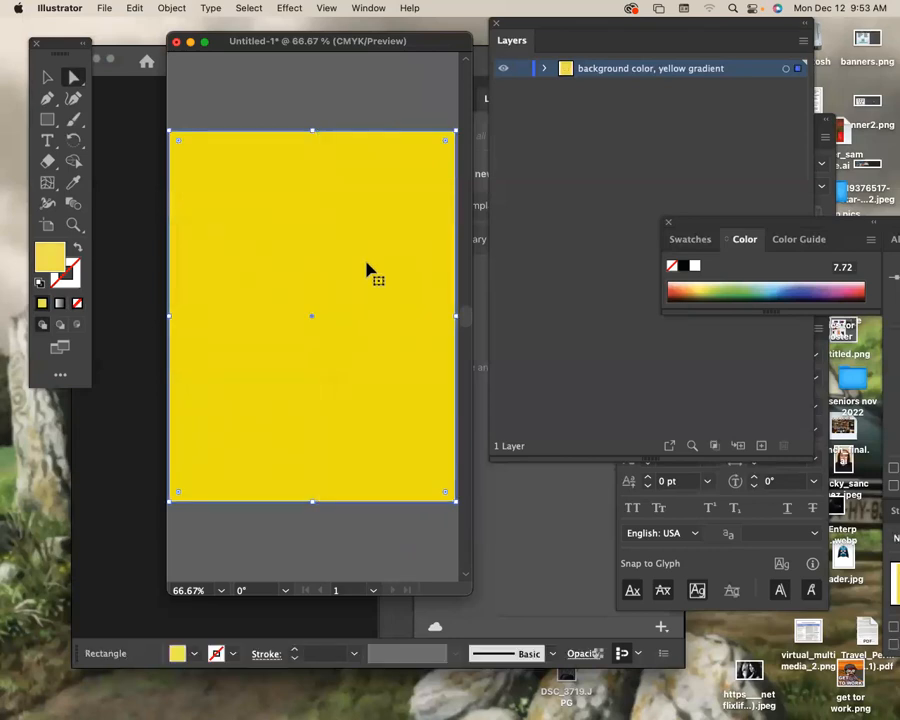
key("super+z")
key("super+shift+z")
key("super+shift+z")
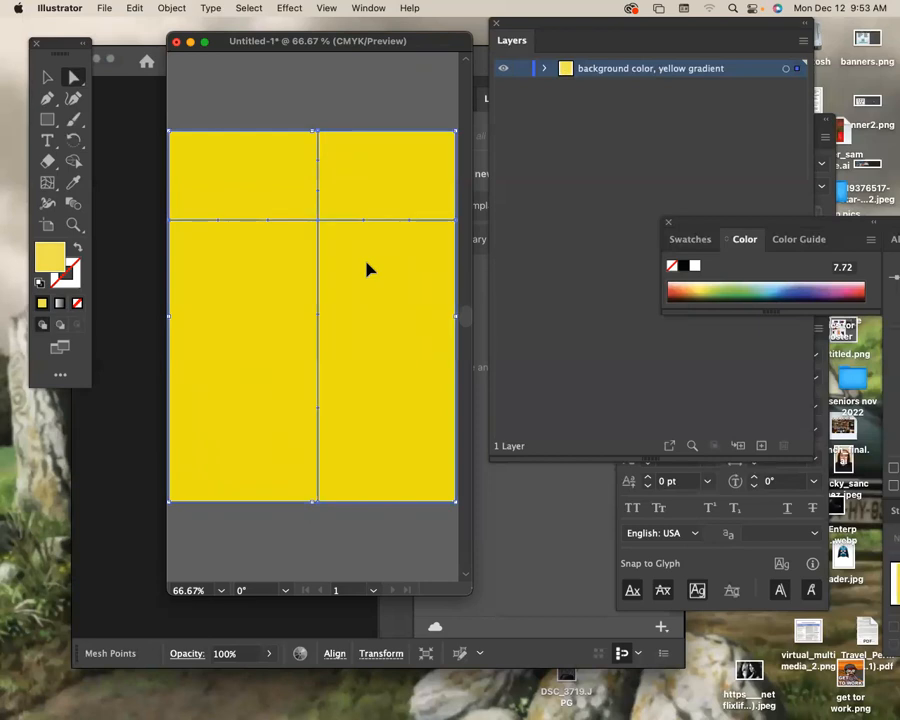
key("super+shift+z")
key("super+z")
Step: Color the mesh point pale yellow to create a soft highlight, and deselect the mesh
left_click(702, 286)
left_click(705, 282)
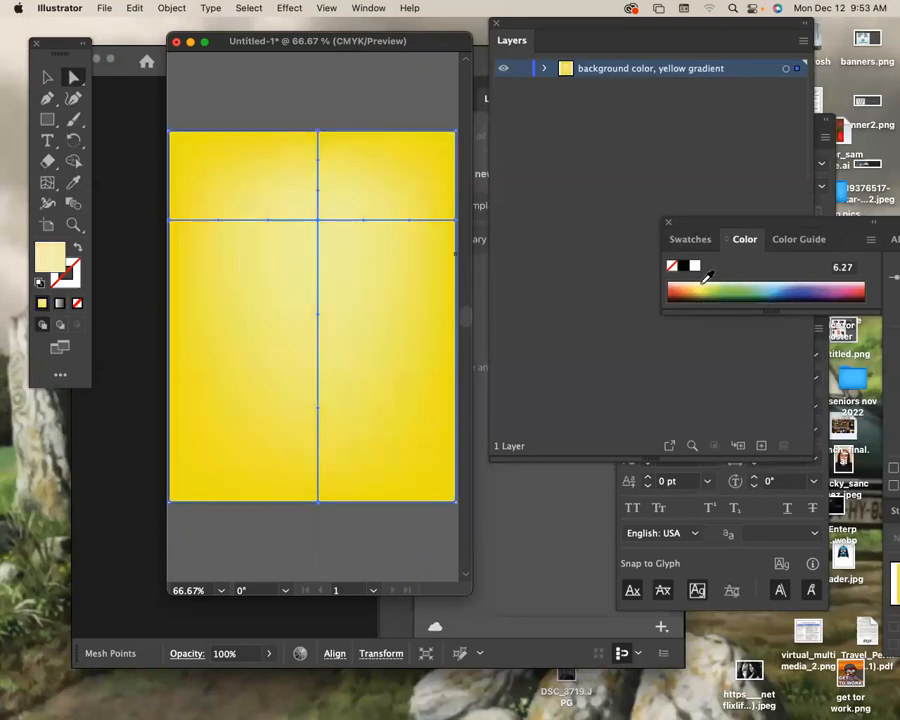
left_click(45, 79)
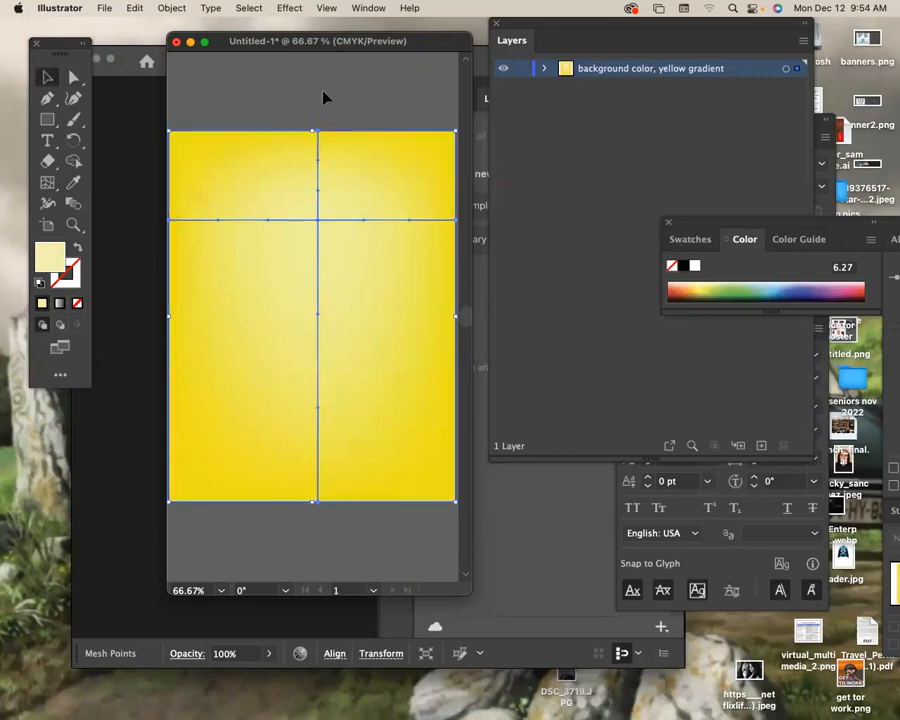
left_click(323, 94)
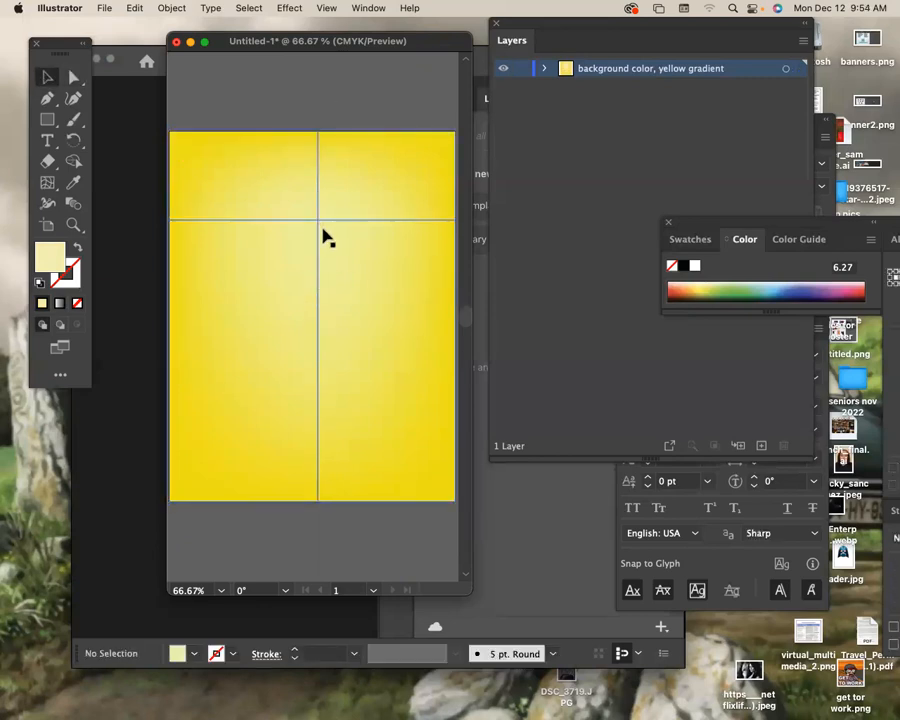
Step: Draw a second rectangle on the empty canvas to the right of the artboard
key("super+minus")
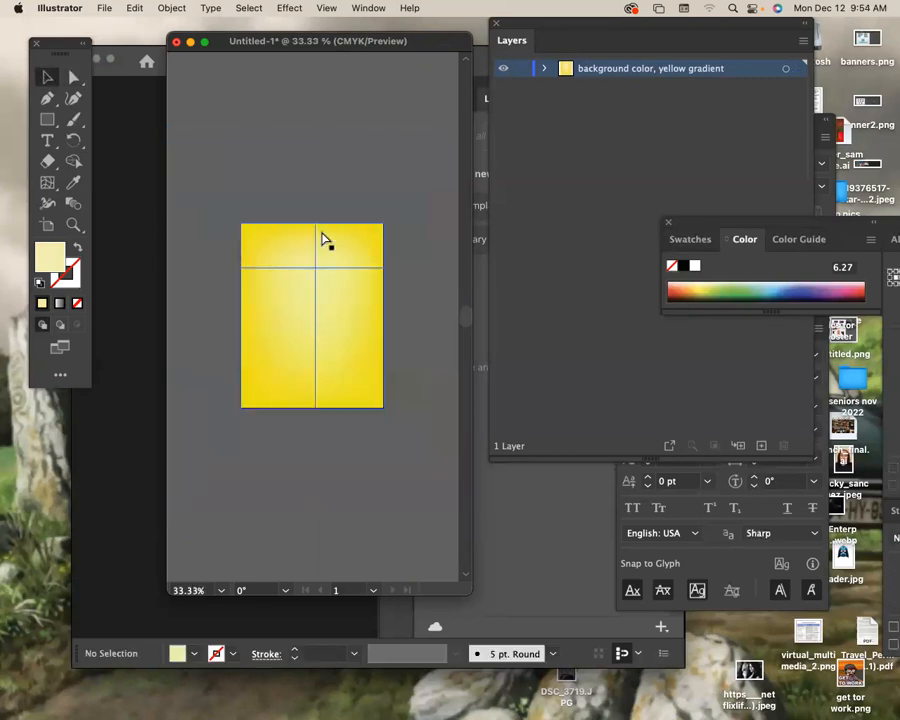
left_click_drag(394, 239, 340, 195)
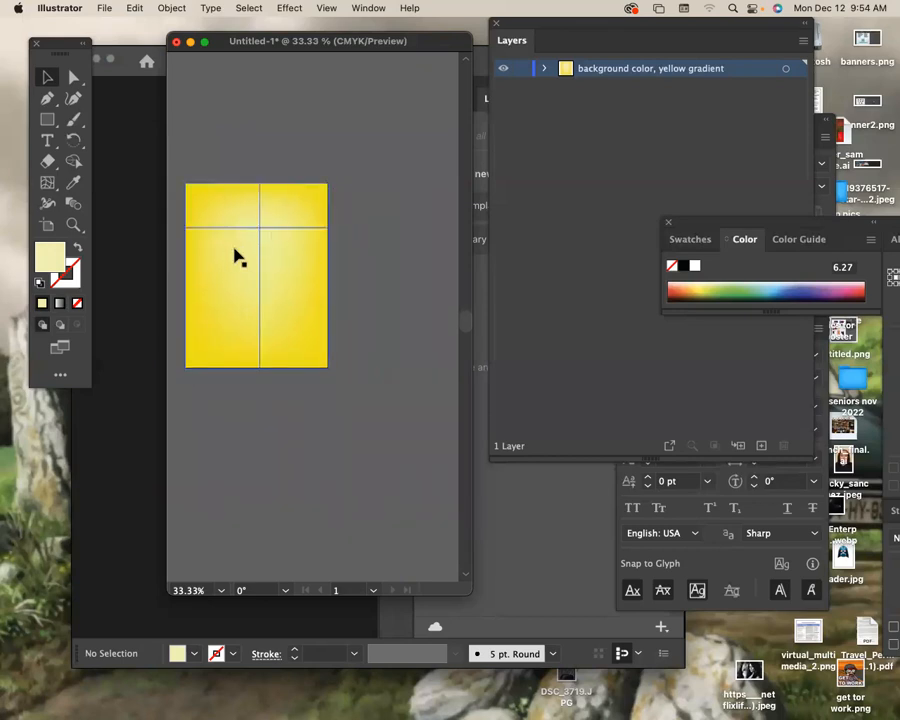
left_click(275, 254)
left_click(47, 121)
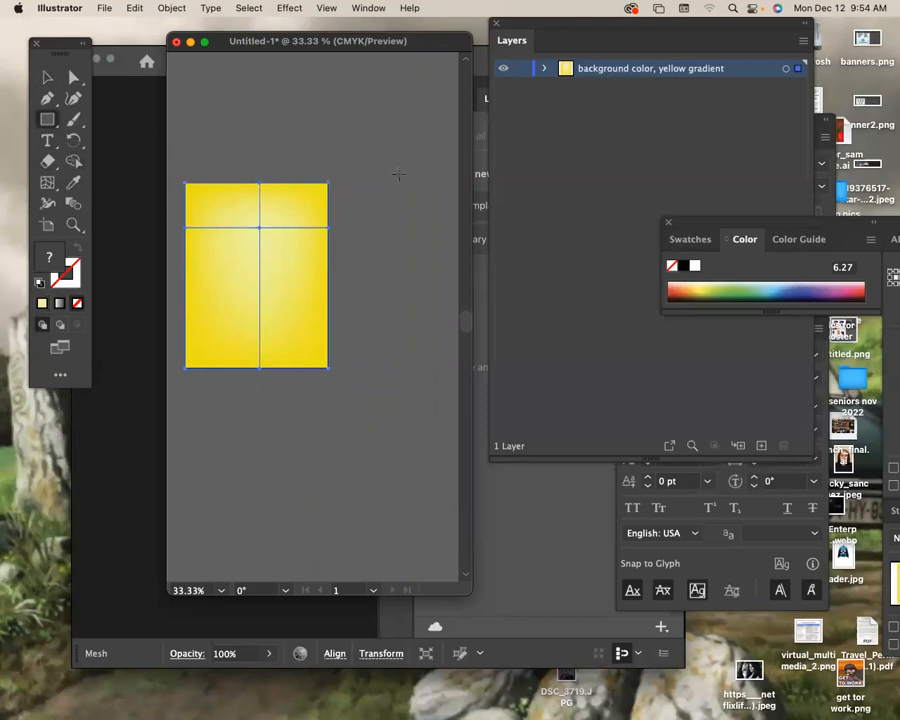
left_click_drag(345, 184, 361, 351)
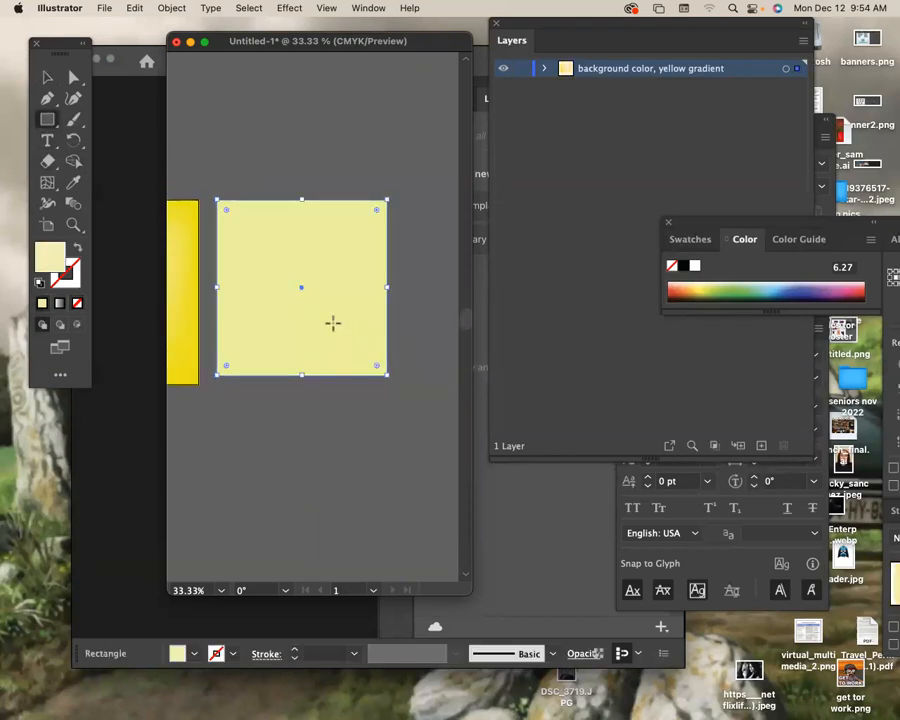
Step: Narrow the new rectangle to a portrait shape close to the artboard's height
key("v")
left_click_drag(303, 376, 303, 382)
left_click_drag(390, 291, 371, 295)
left_click_drag(367, 200, 314, 205)
left_click_drag(298, 232, 298, 232)
Step: Fill the second rectangle with a dark olive yellow from the color spectrum
key("space")
left_click_drag(325, 248, 386, 234)
left_click(702, 292)
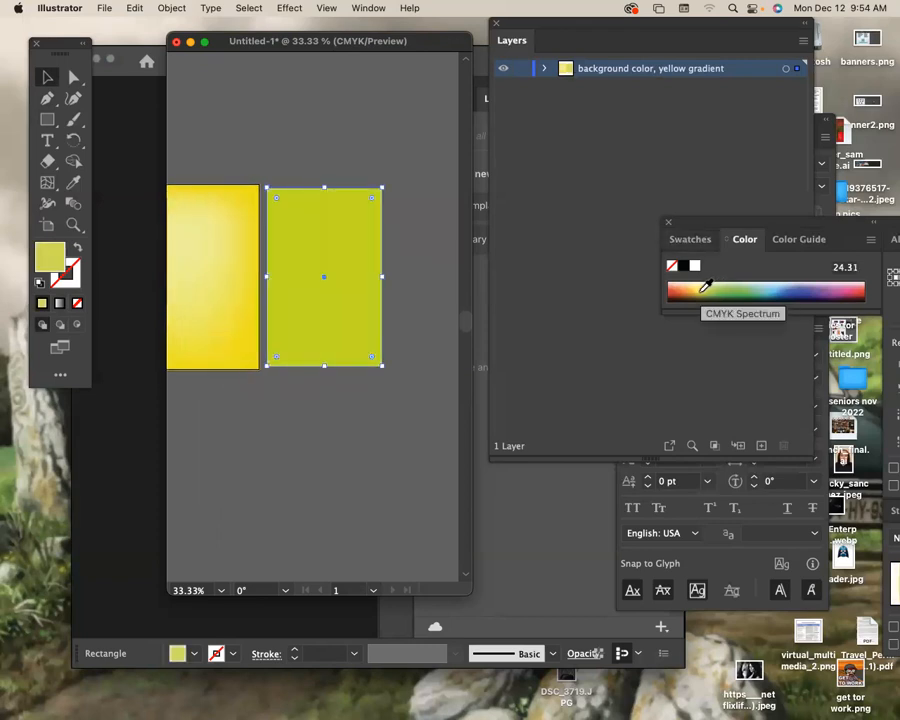
left_click(704, 290)
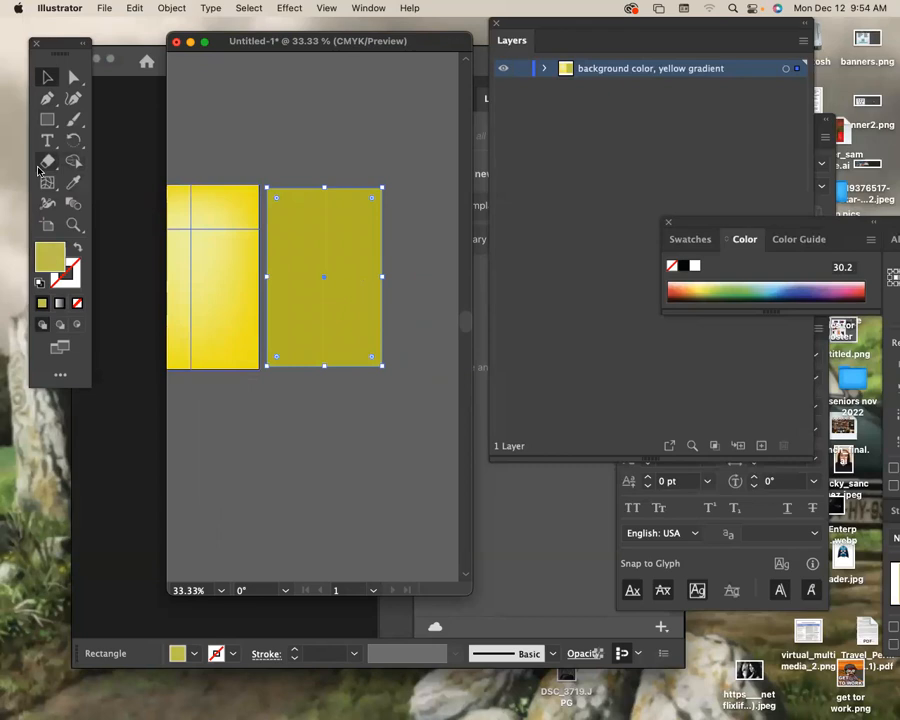
Step: Apply a linear gradient to the second rectangle with the Gradient tool and panel, adding an olive color stop at about 55%
left_click_drag(47, 182, 108, 182)
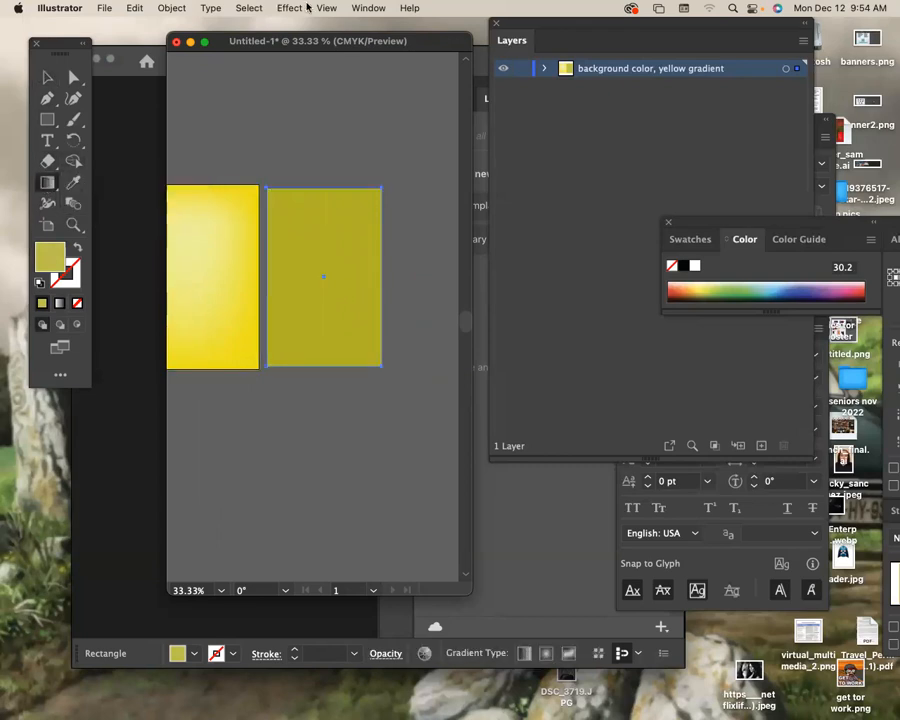
left_click(409, 8)
mouse_move(368, 8)
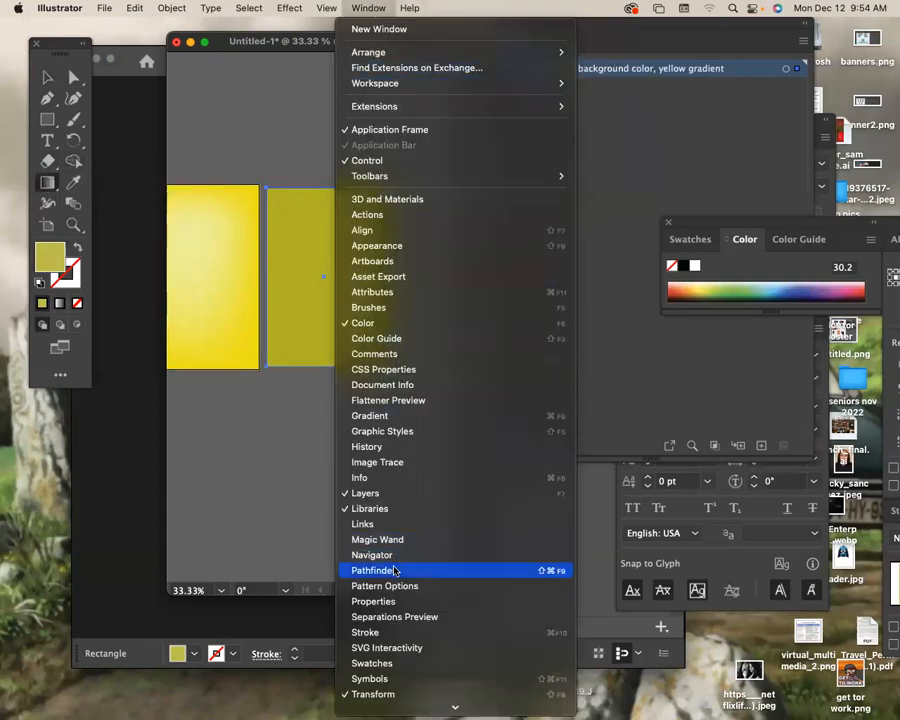
left_click(397, 413)
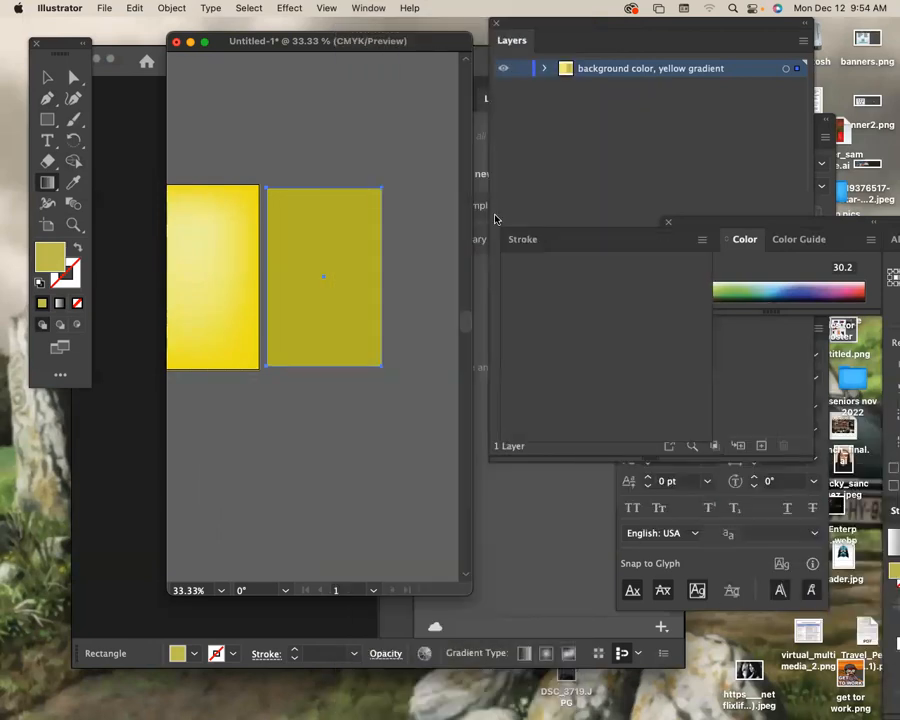
mouse_move(891, 507)
left_mouse_down()
mouse_move(587, 303)
mouse_move(516, 145)
mouse_move(527, 108)
left_mouse_up()
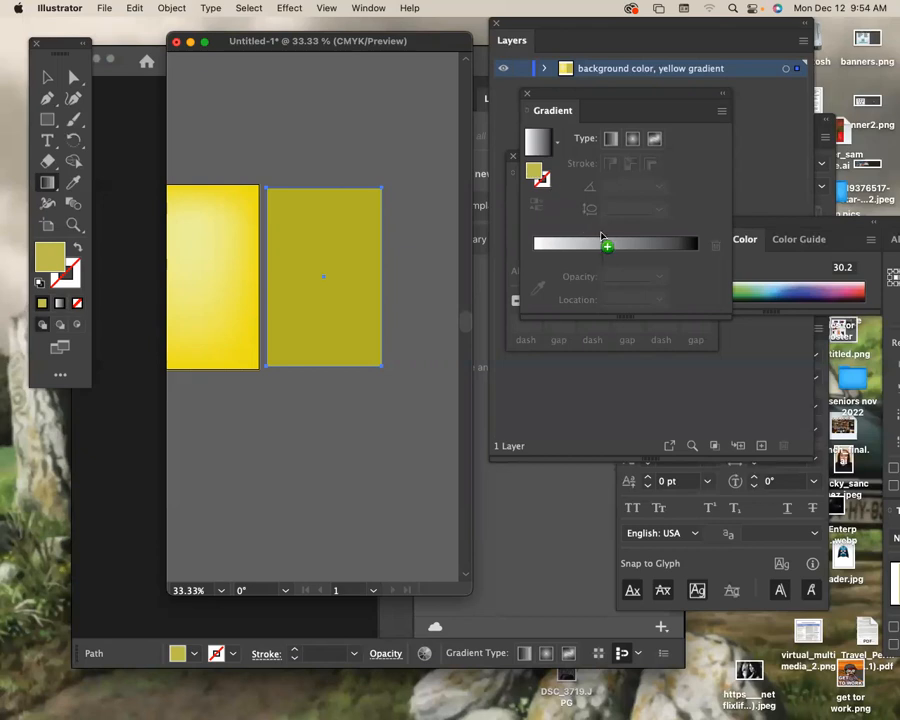
left_click(624, 252)
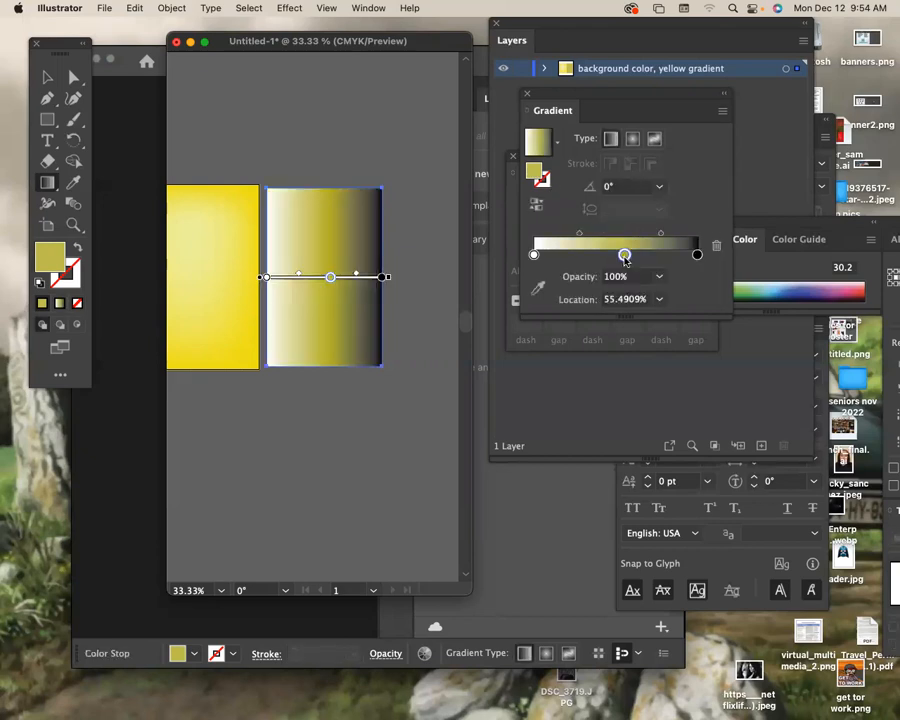
Step: Remove the black end stop from the gradient and add a new color stop at about 30.5% between white and olive
left_click(697, 255)
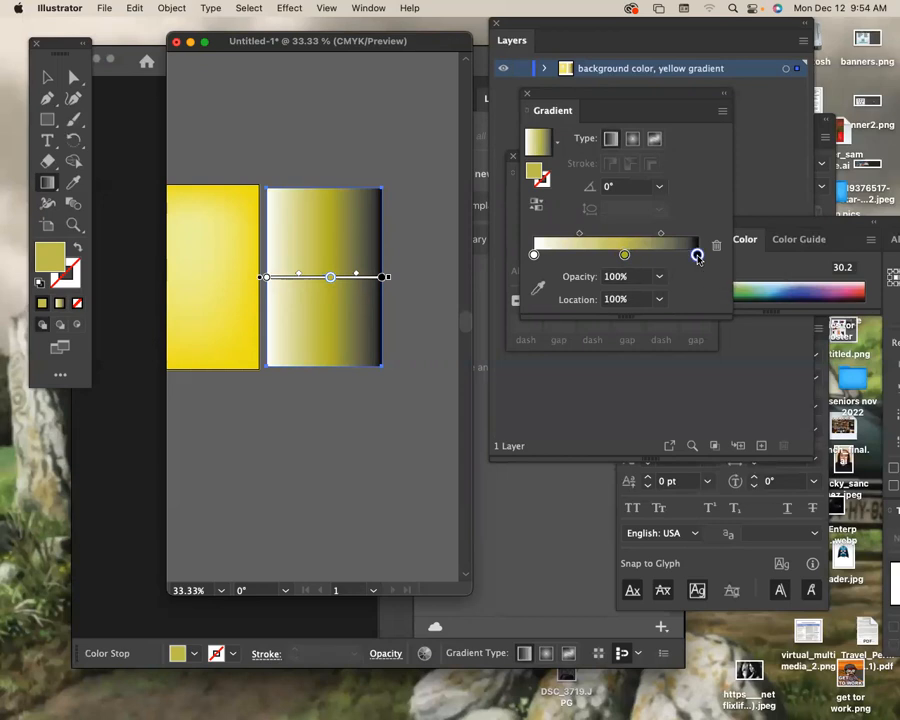
left_click_drag(697, 255, 709, 305)
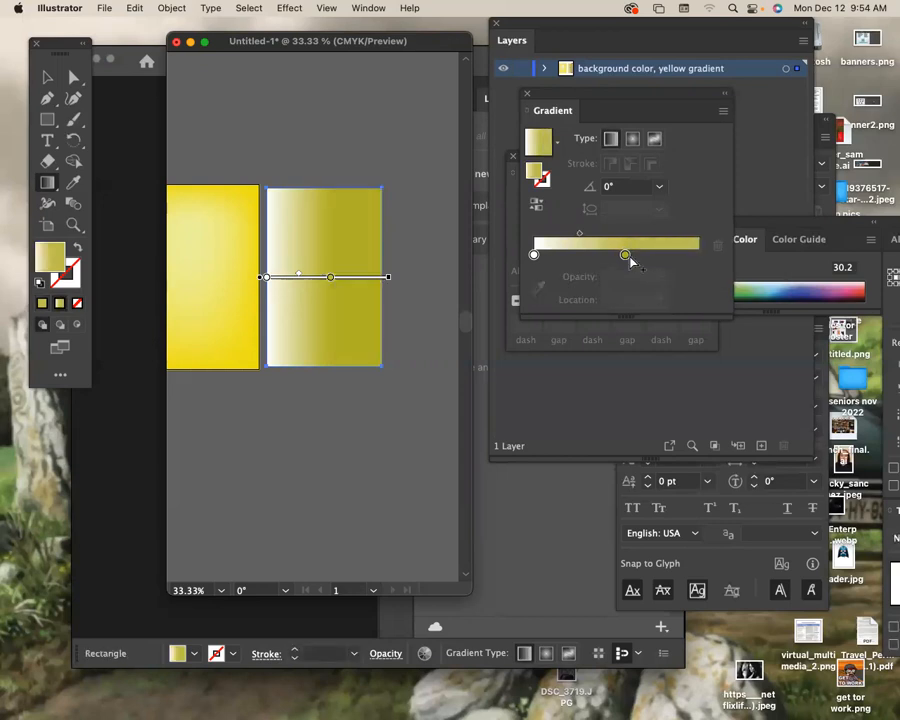
left_click(584, 256)
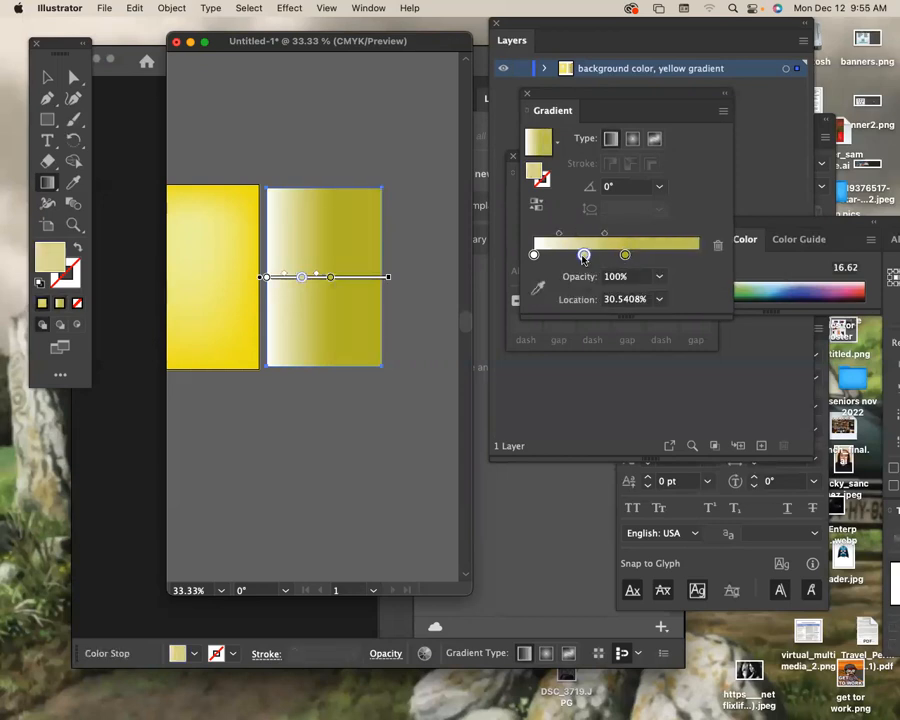
Step: Switch the new stop's color mode to Grayscale and back to CMYK, and set its magenta to 67%
double_click(584, 256)
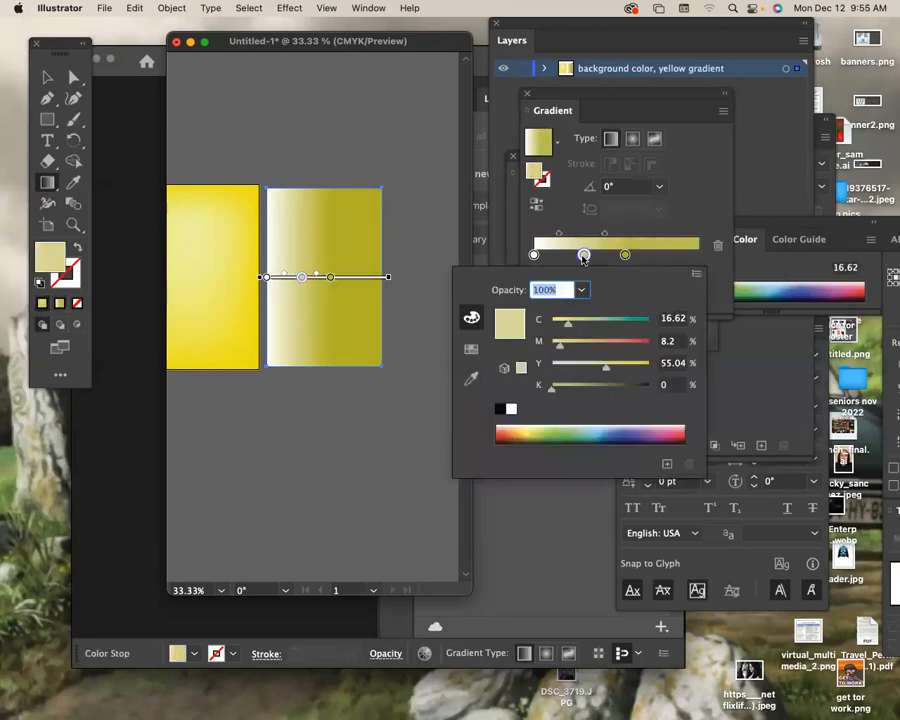
left_click(696, 273)
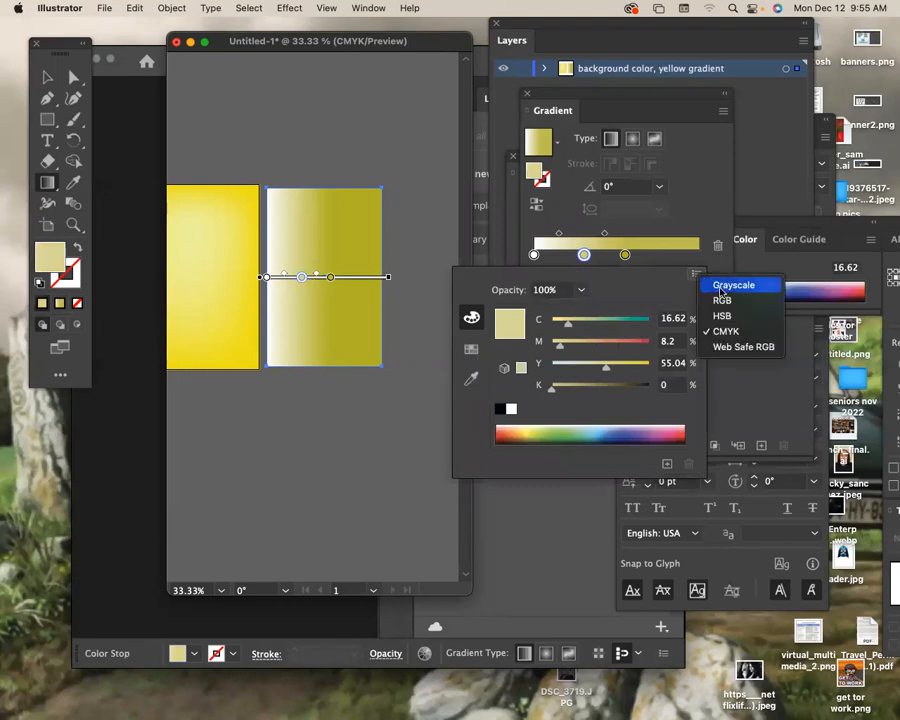
left_click(722, 288)
left_click(696, 274)
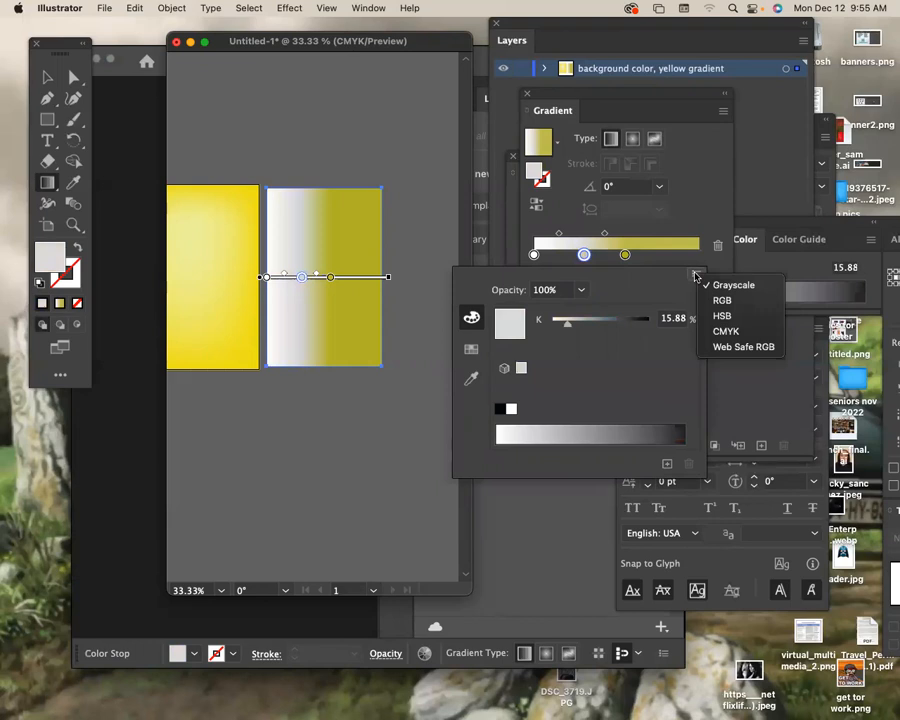
left_click(718, 332)
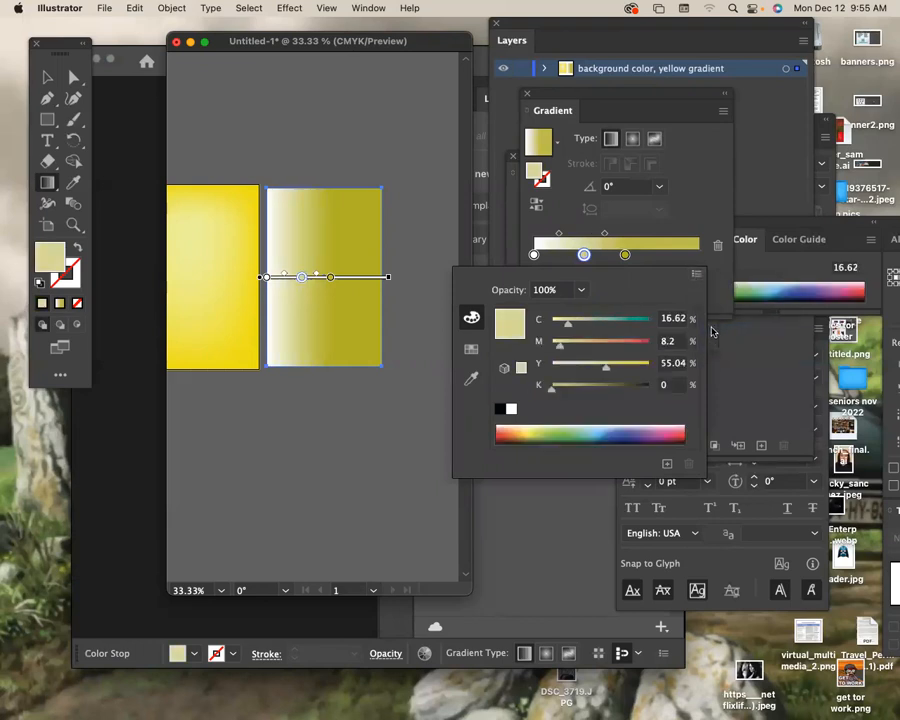
mouse_move(613, 346)
left_mouse_down()
mouse_move(638, 346)
mouse_move(625, 346)
mouse_move(618, 325)
left_mouse_up()
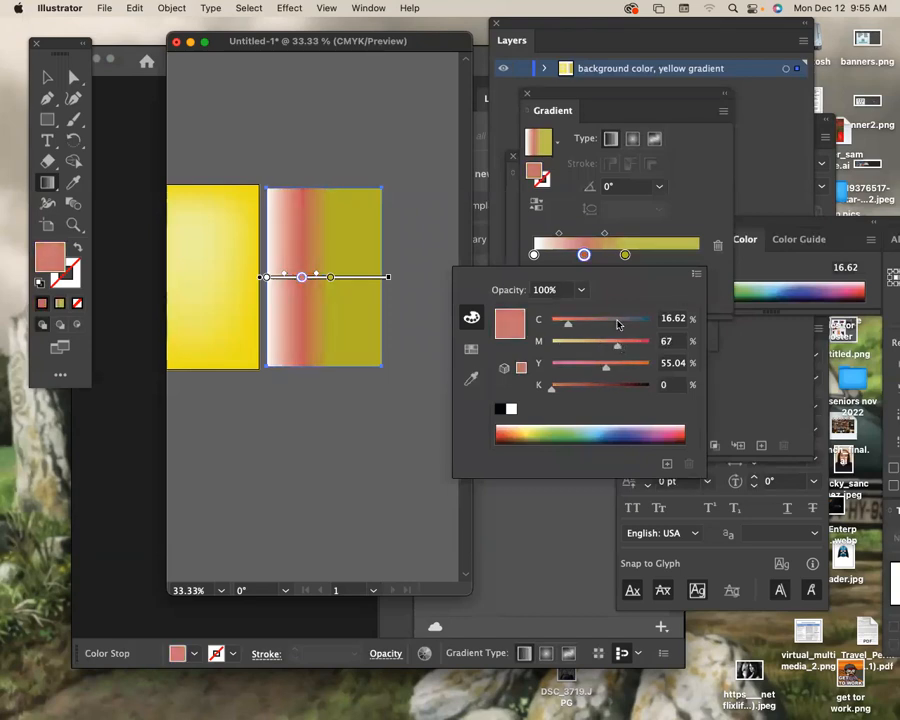
Step: Redraw the second rectangle's gradient diagonally from below its lower-right corner to above its upper-left corner, at an angle of about 113°
left_click(48, 185)
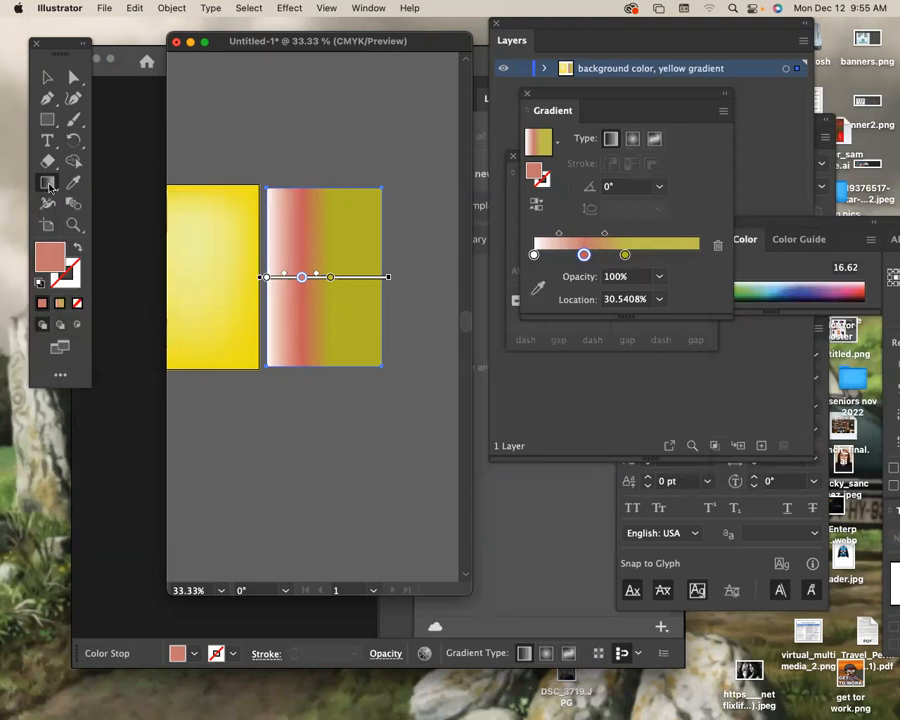
left_click(338, 289)
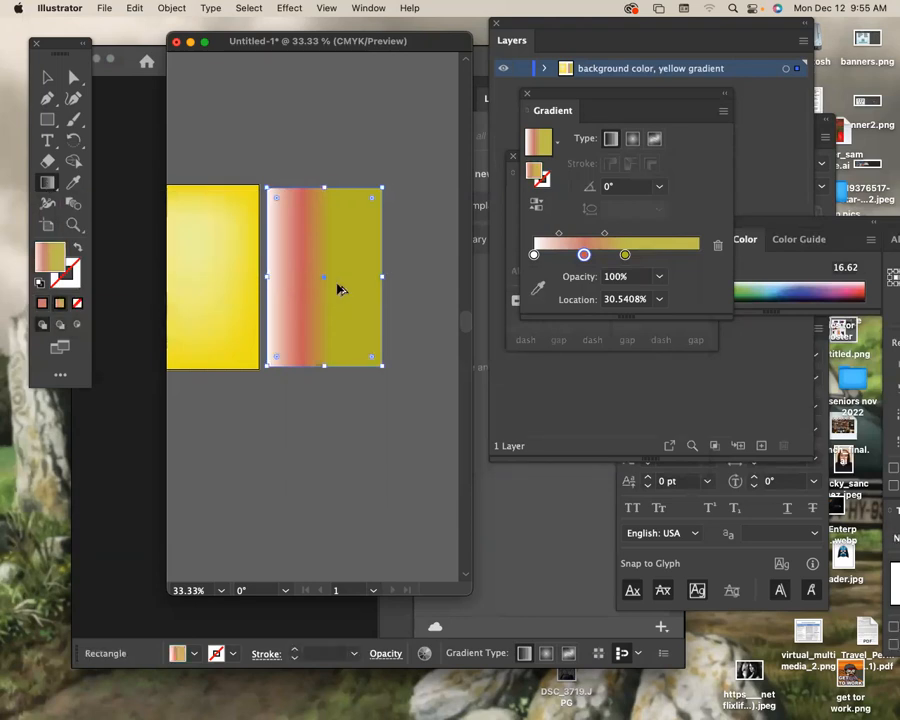
key("super+minus")
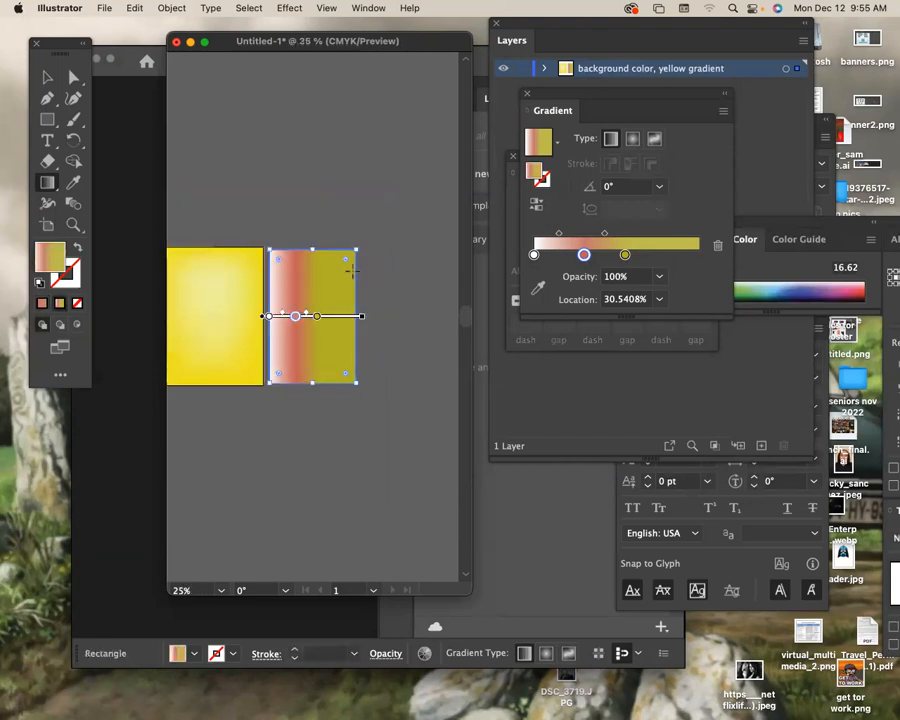
left_click_drag(354, 223, 279, 408)
mouse_move(360, 408)
left_mouse_down()
mouse_move(345, 345)
mouse_move(290, 237)
mouse_move(270, 218)
left_mouse_up()
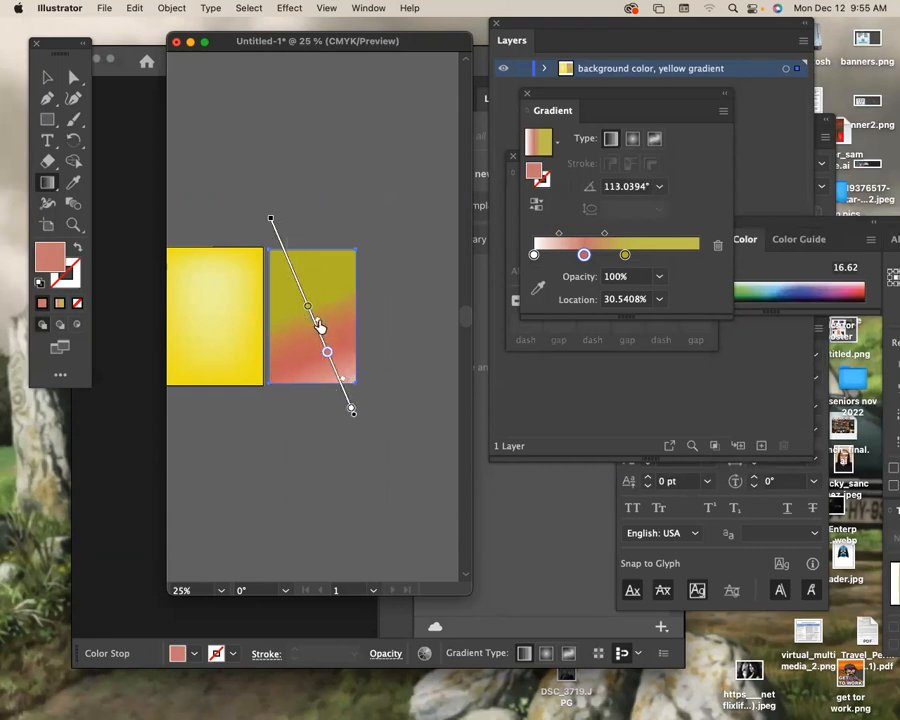
Step: Move the olive stop to about 80% and the coral stop to about 54%, and adjust the midpoint between white and coral
left_click_drag(307, 306, 288, 259)
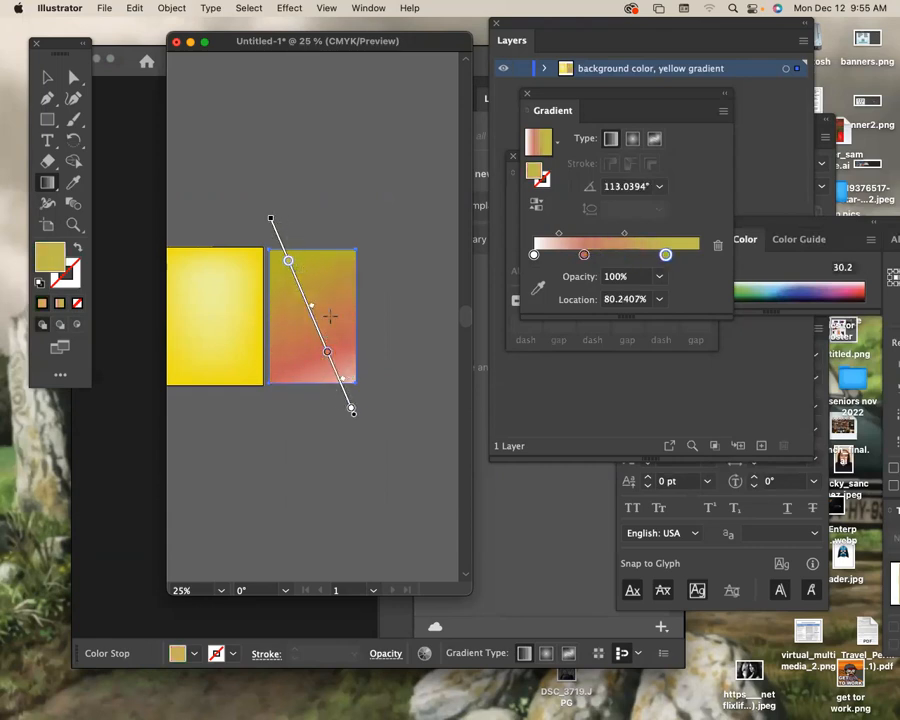
left_click_drag(327, 352, 311, 310)
left_click_drag(336, 370, 340, 376)
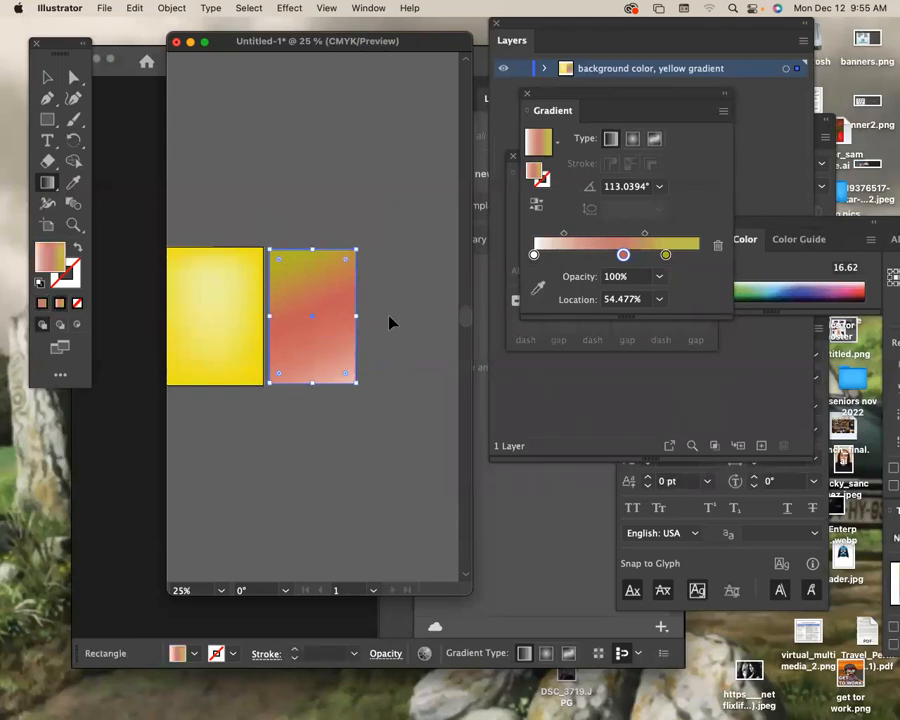
Step: Inspect the second rectangle's gradient handles and the yellow mesh background's grid side by side, and leave both objects deselected
key("alt+super+2")
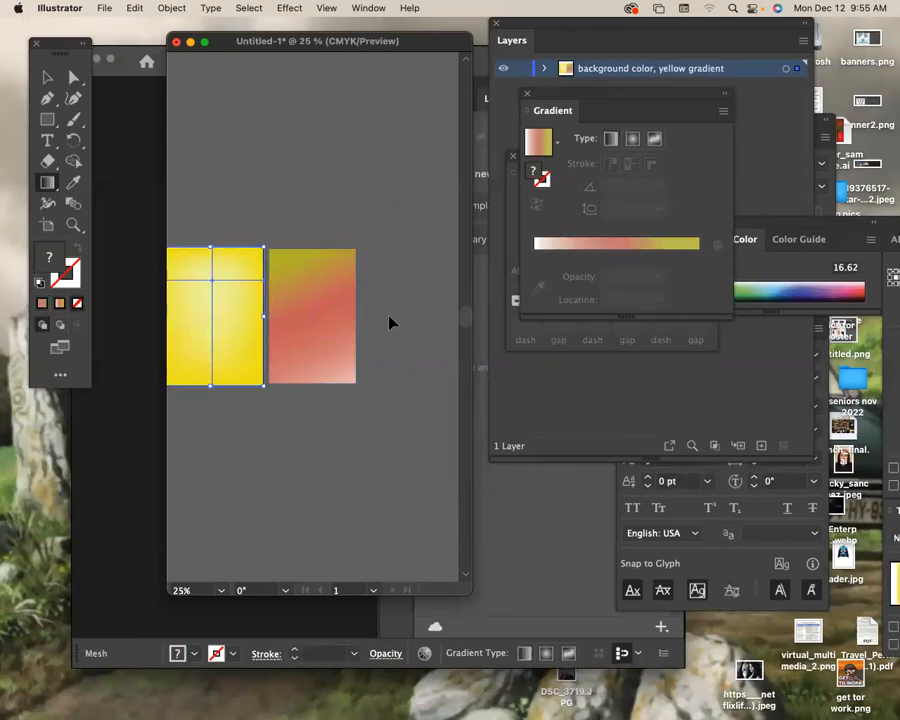
left_click(47, 77)
left_click(305, 315)
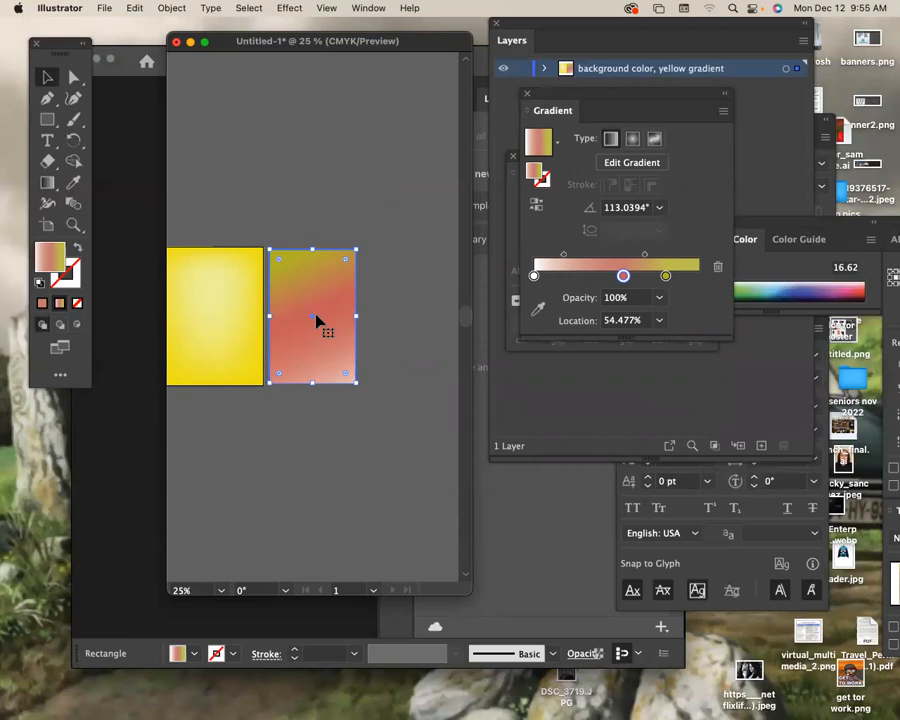
left_click(47, 183)
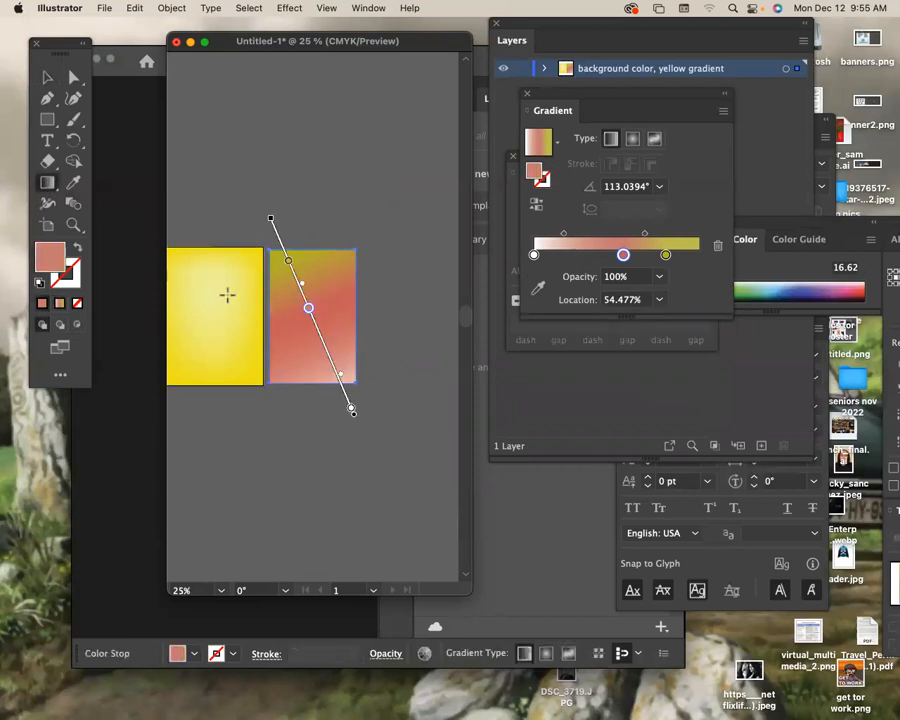
key("v")
left_click(227, 127)
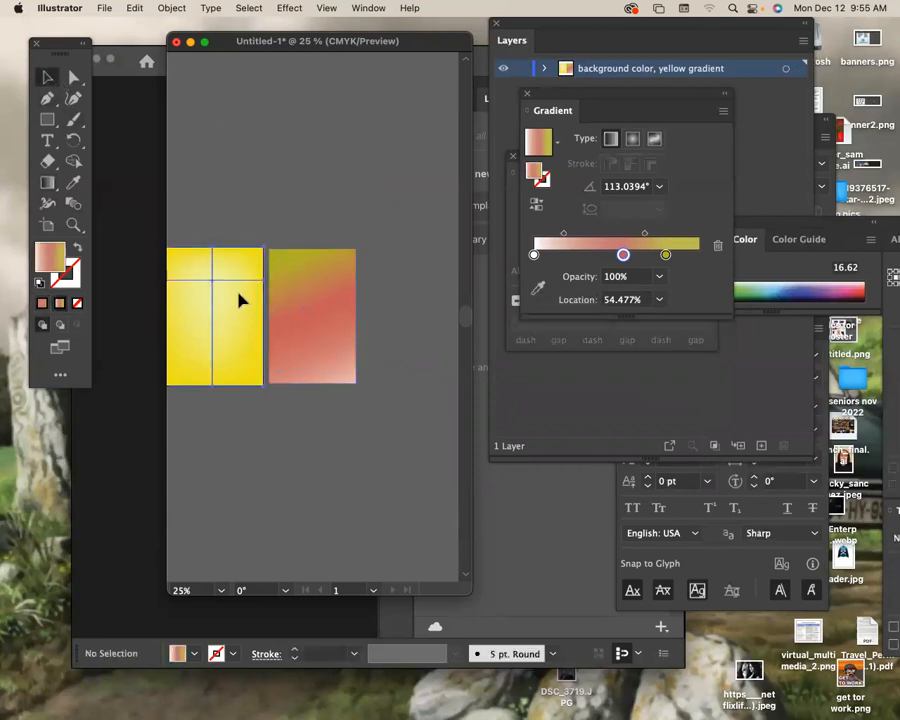
left_click(240, 300)
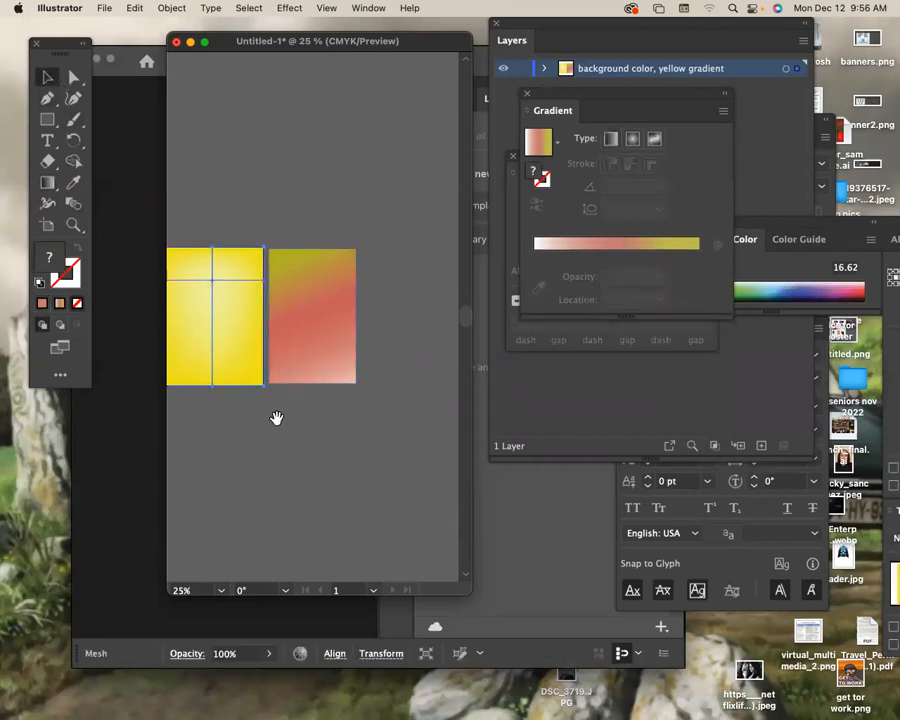
left_click_drag(277, 418, 335, 374)
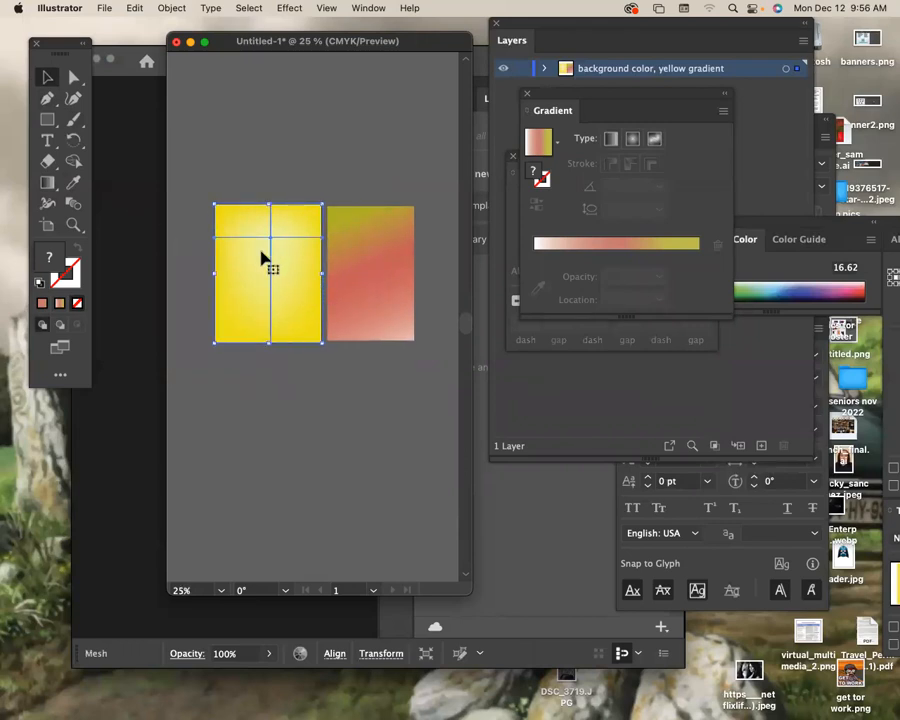
left_click(42, 76)
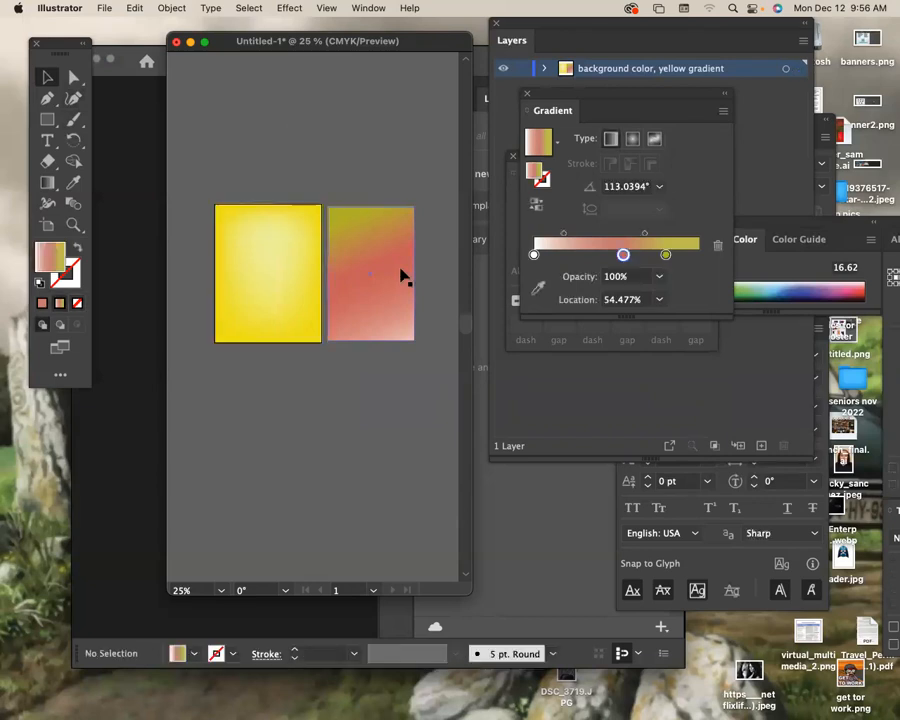
left_click(390, 274)
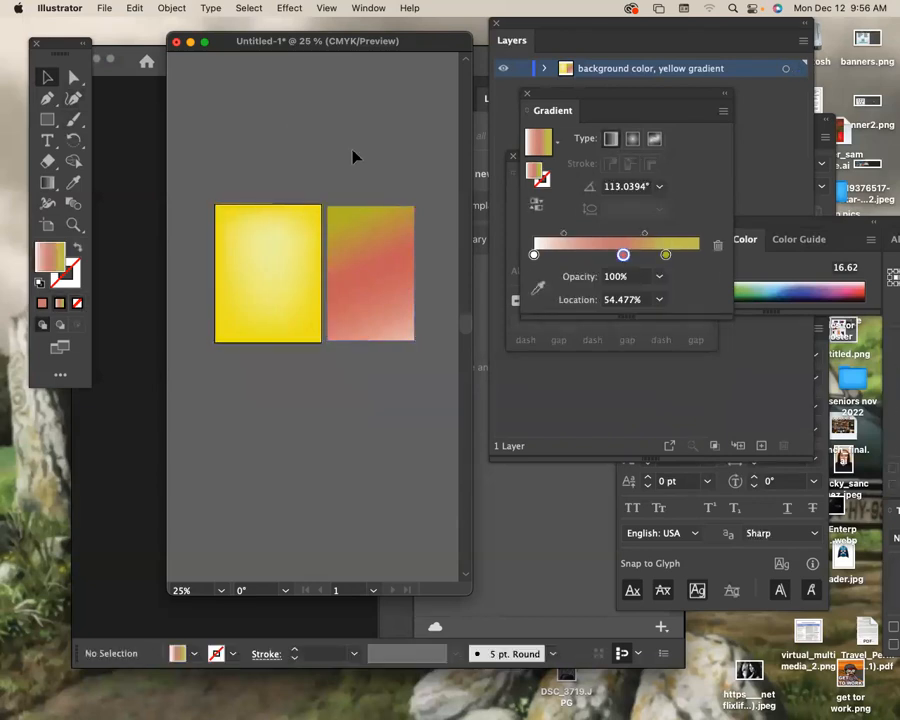
Step: Start saving the document on the computer as Sample_final_exam_AN.ai, with the Documents folder as its location
key("super+s")
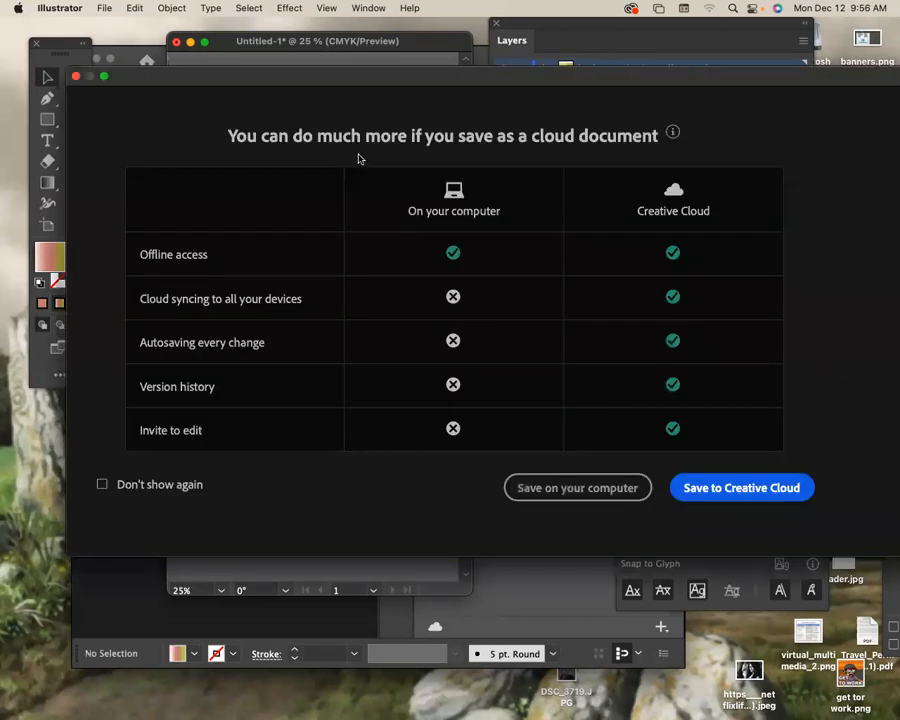
left_click(577, 488)
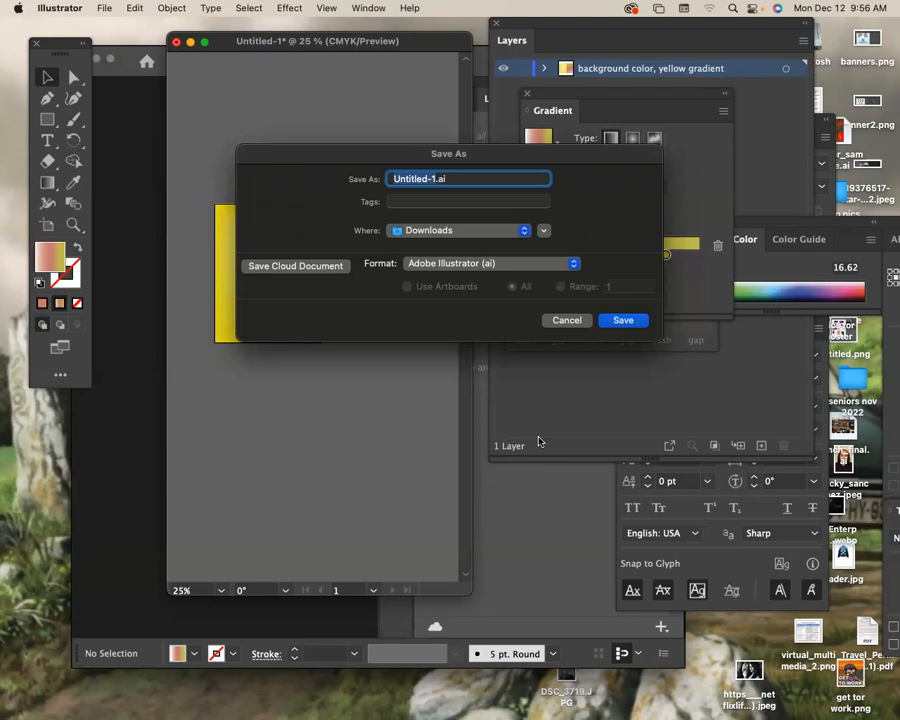
type("Sample_final")
key("BackSpace")
type("l_exam")
key("BackSpace")
key("BackSpace")
key("BackSpace")
type("xam")
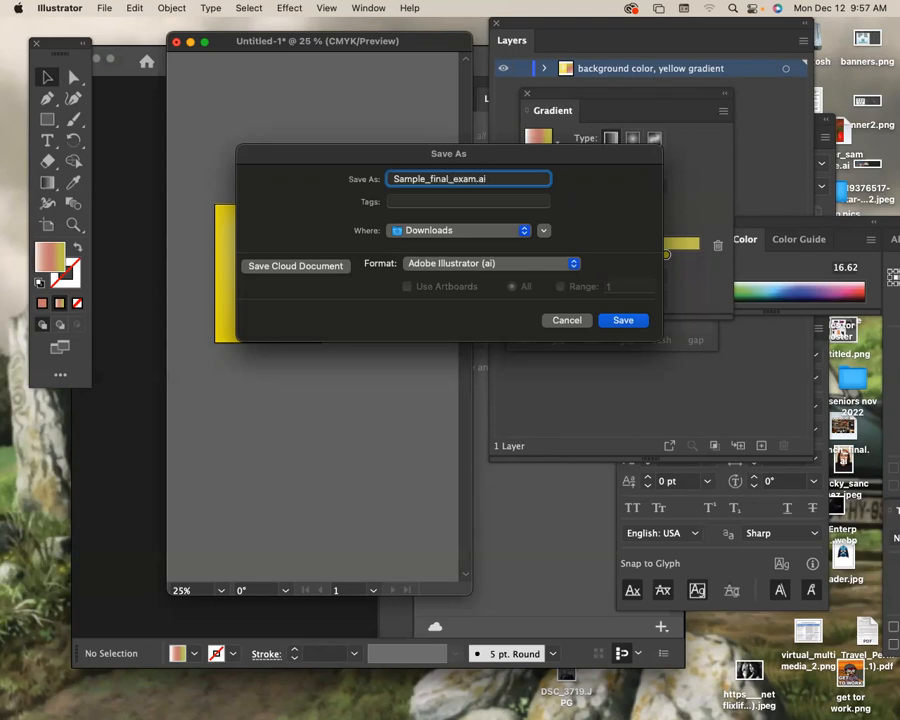
type("_AN")
left_click(523, 231)
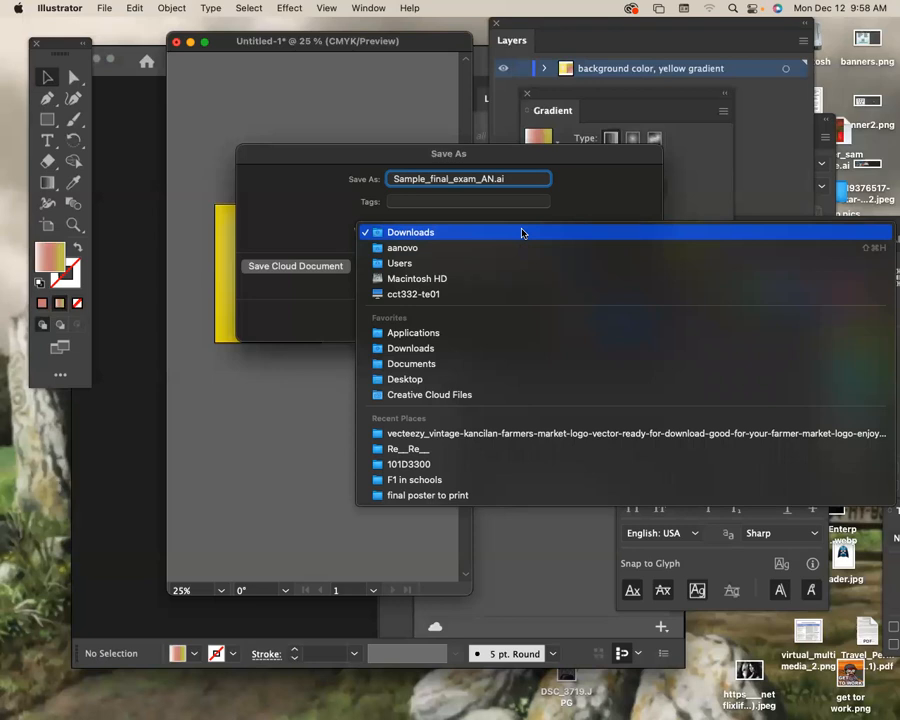
left_click(543, 364)
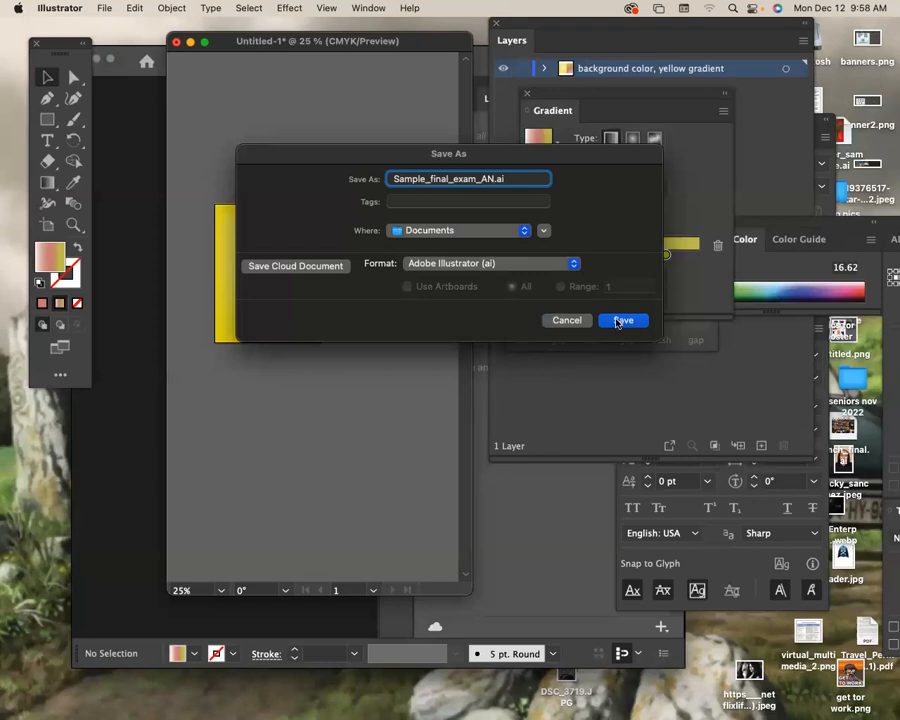
Step: Create a folder named final exam folder inside Documents and save the file there with Illustrator 2020 compatibility
left_click(545, 231)
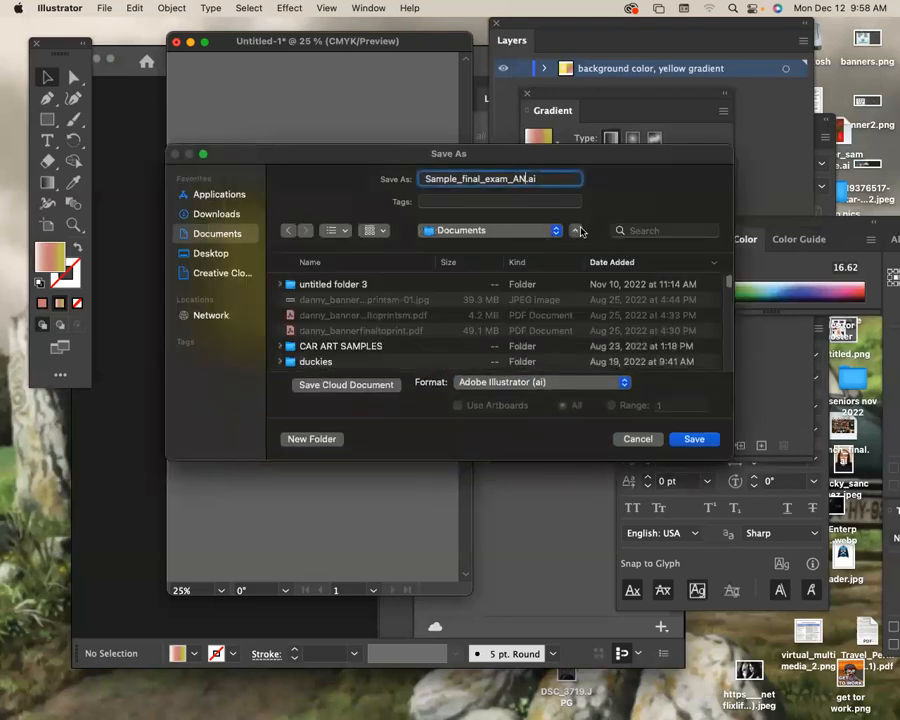
left_click(320, 438)
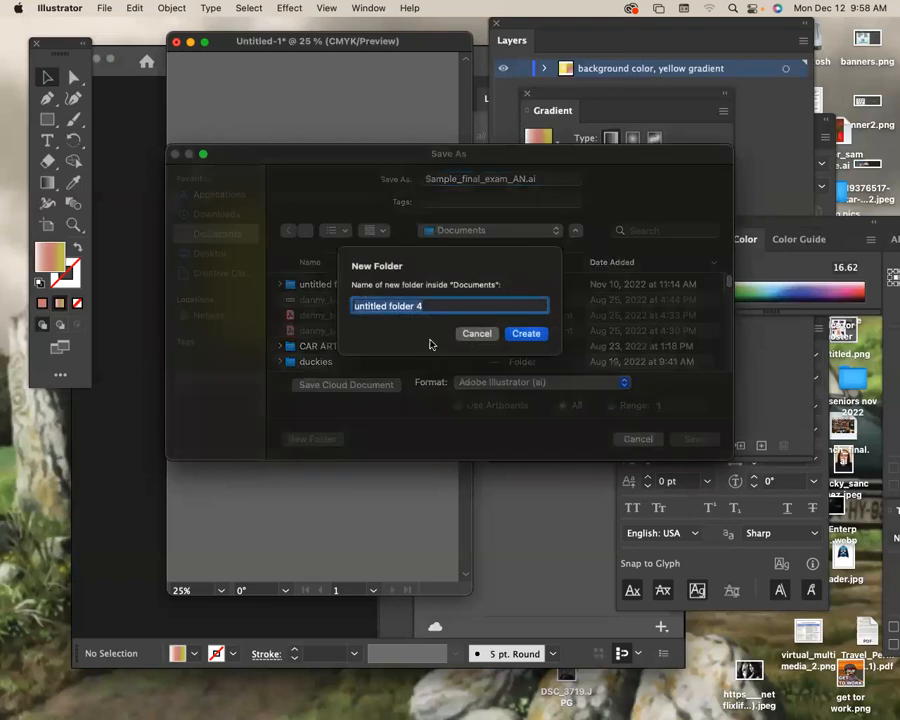
type("foina")
key("BackSpace")
key("BackSpace")
key("BackSpace")
key("BackSpace")
type("inal eca")
key("BackSpace")
key("BackSpace")
type("xax")
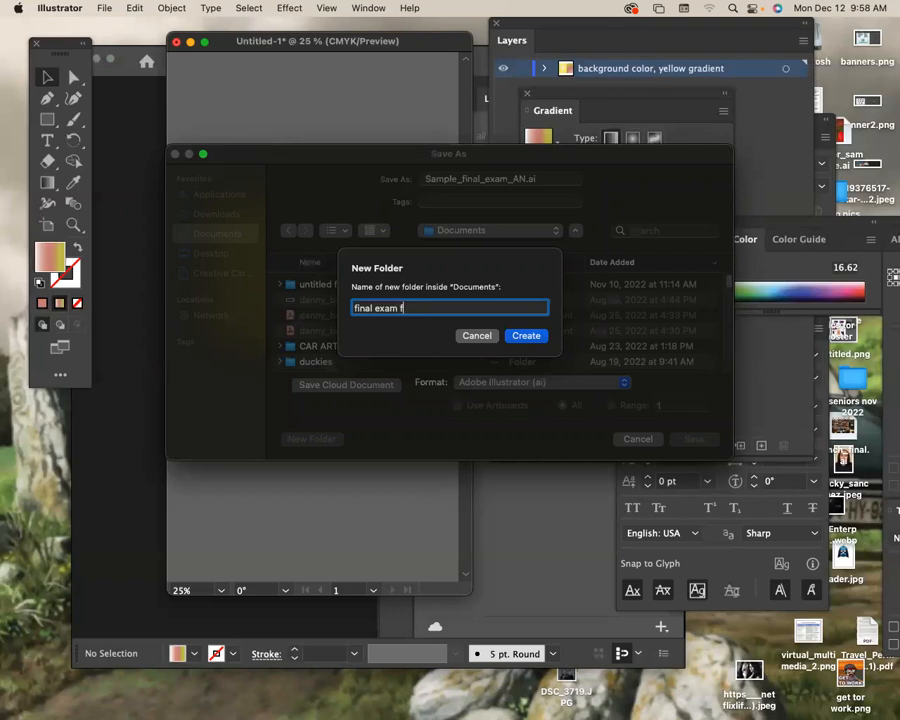
type("lder")
key("Return")
left_click(698, 440)
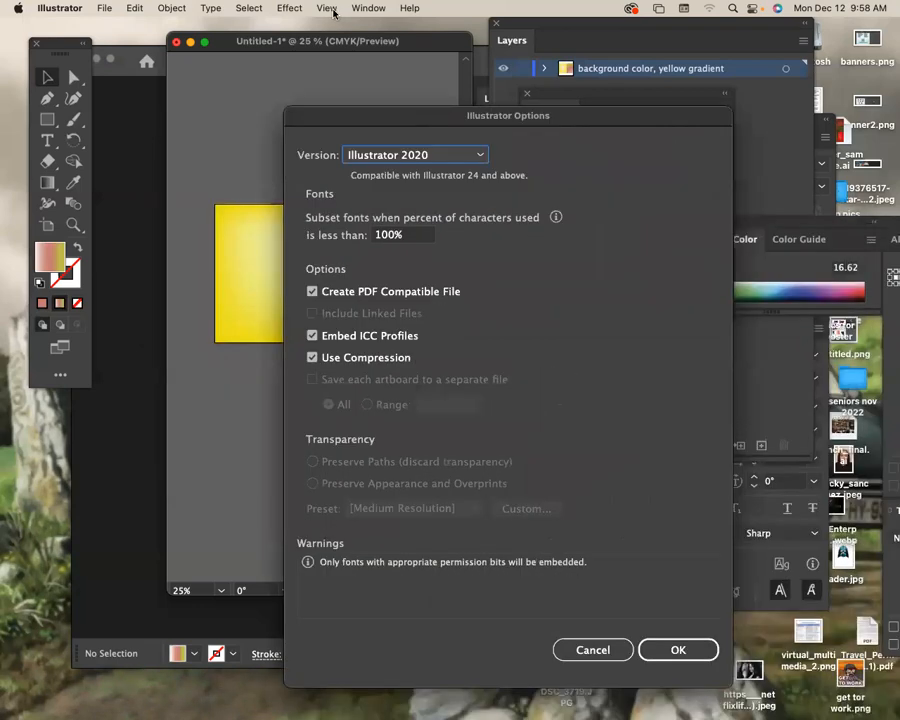
left_click(622, 558)
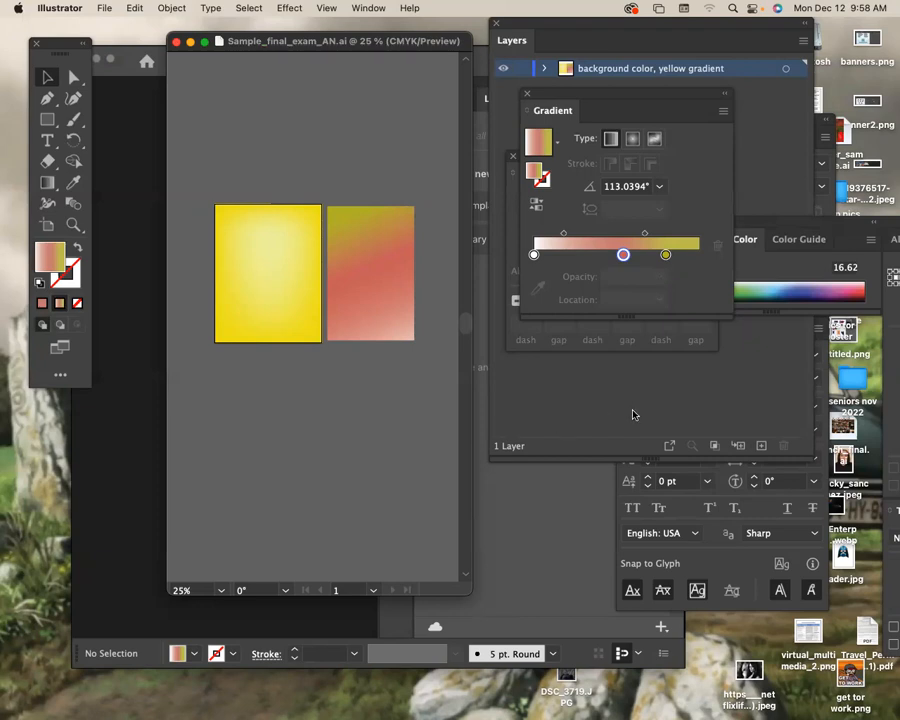
Step: Move the floating Gradient, Stroke and Color panels aside so they no longer cover the Layers panel
left_click_drag(590, 100, 847, 138)
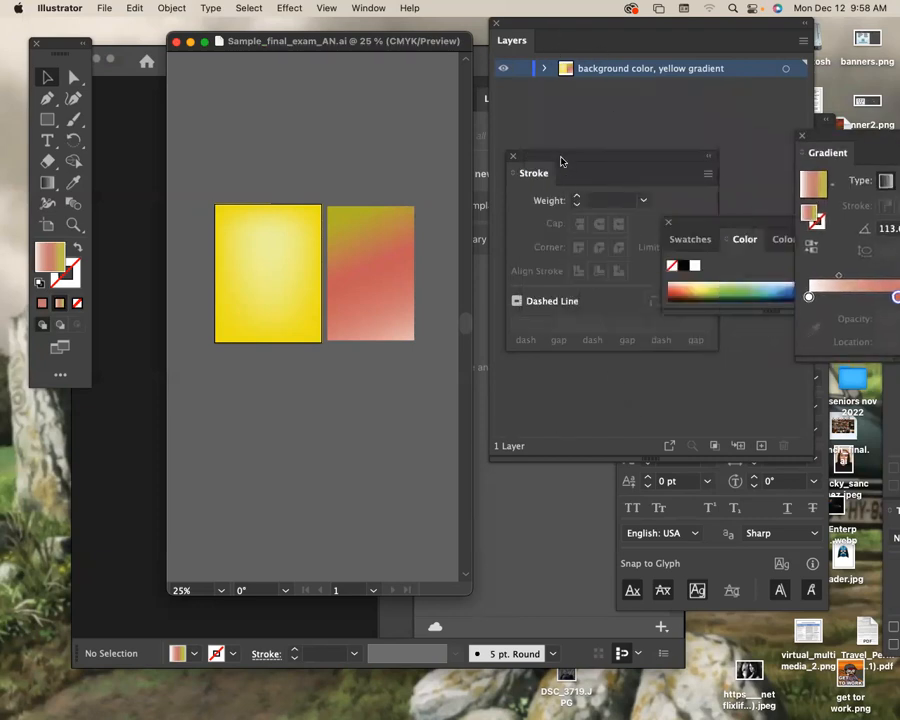
left_click_drag(558, 160, 845, 199)
left_click_drag(711, 226, 845, 258)
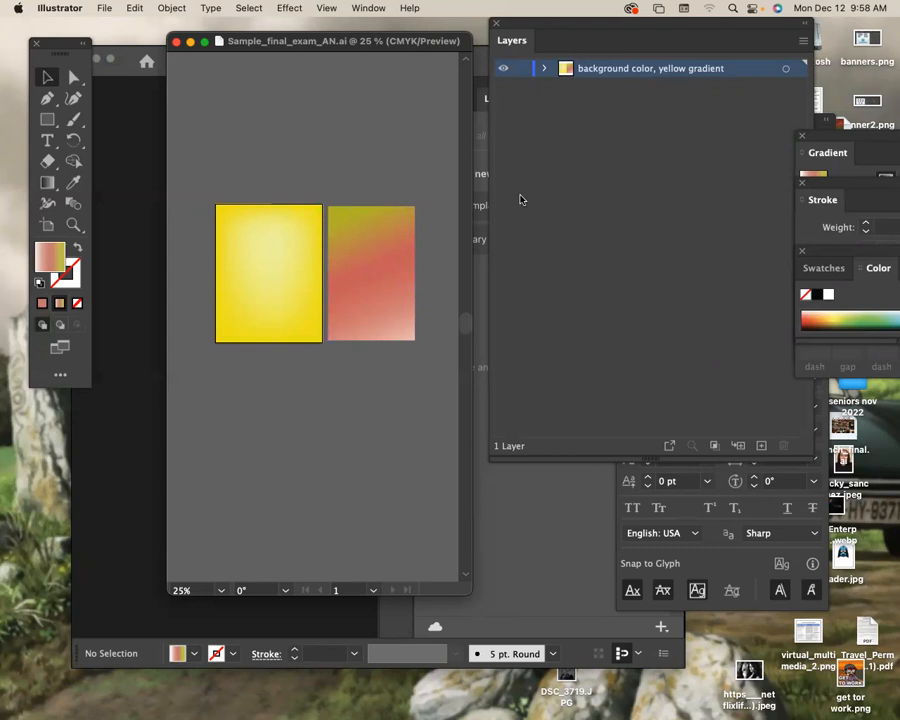
Step: Lock the yellow gradient background layer and add a new layer named header above it
left_click(521, 68)
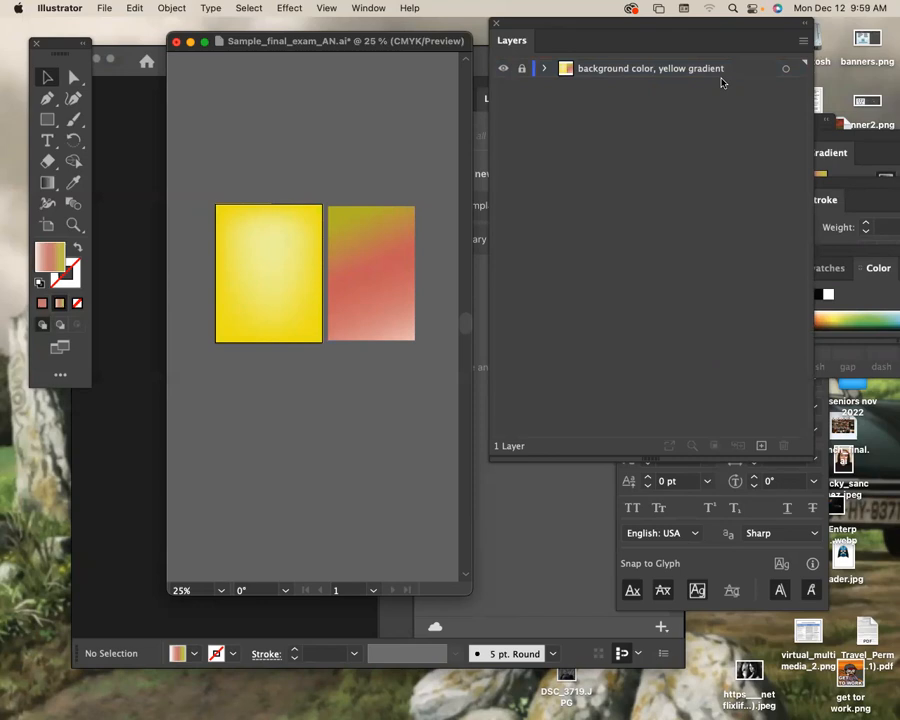
left_click(803, 40)
left_click(765, 41)
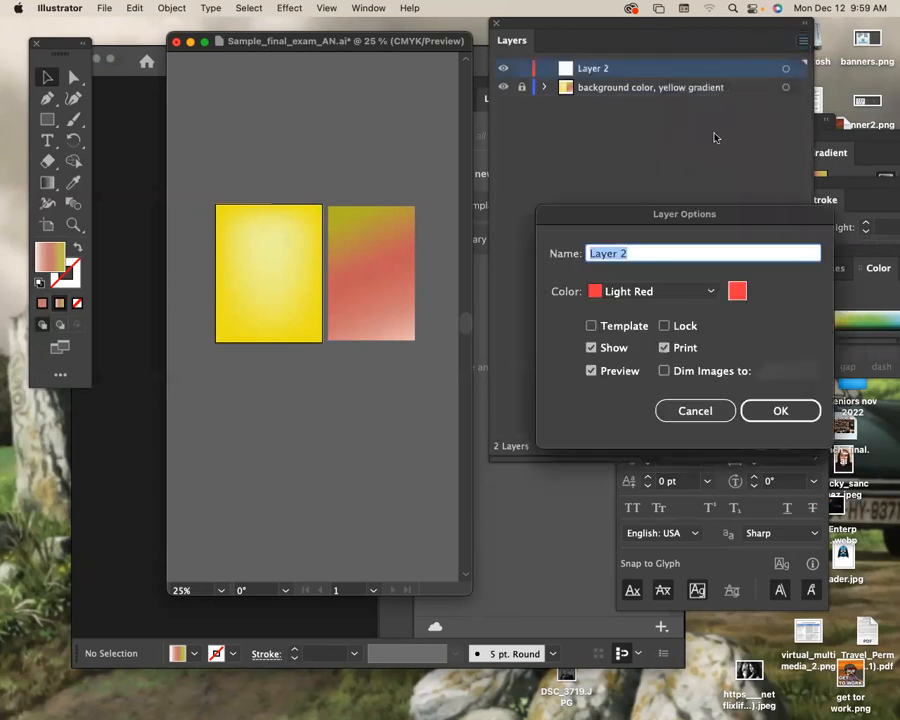
type("header")
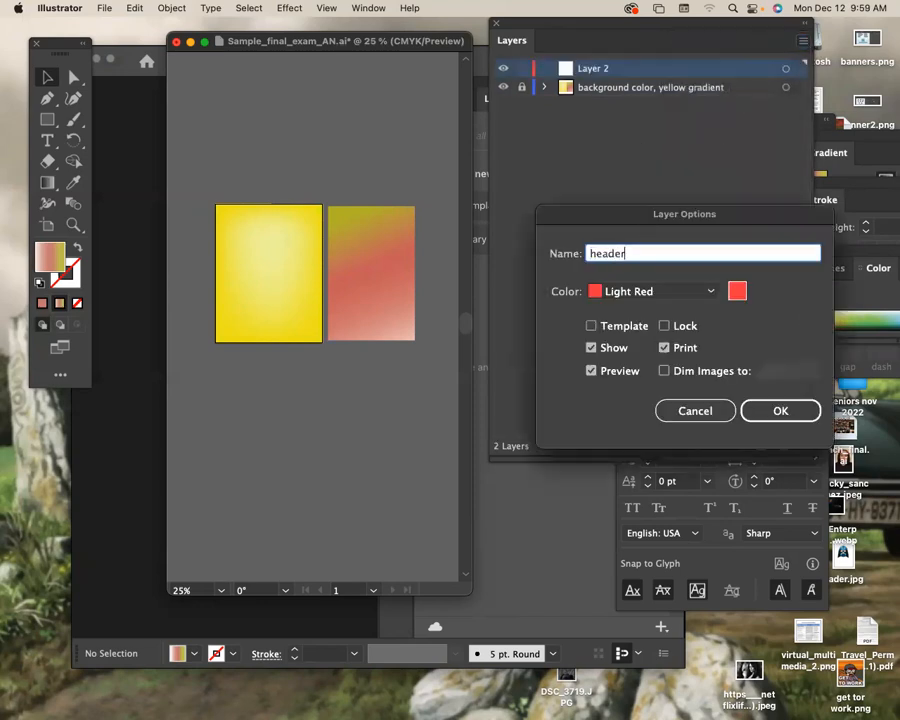
key("Return")
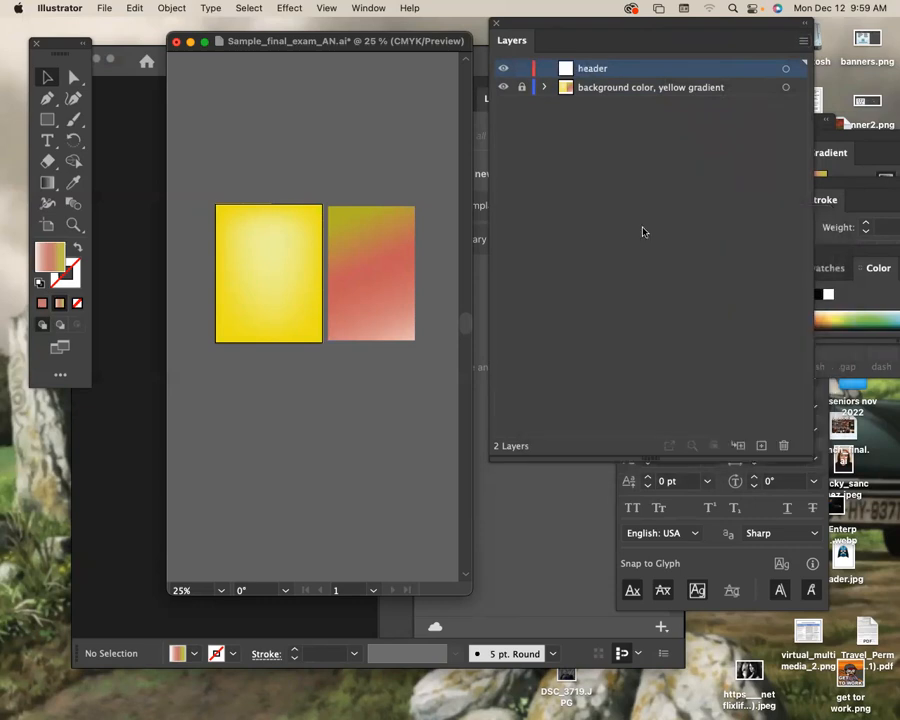
Step: Enlarge the document window around the page and rename the header layer as header blue header
left_click(50, 126)
key("super+equal")
key("super+equal")
key("super+equal")
left_click_drag(238, 248, 381, 354)
left_click_drag(319, 331, 291, 327)
left_click_drag(468, 591, 611, 665)
left_click_drag(309, 356, 340, 350)
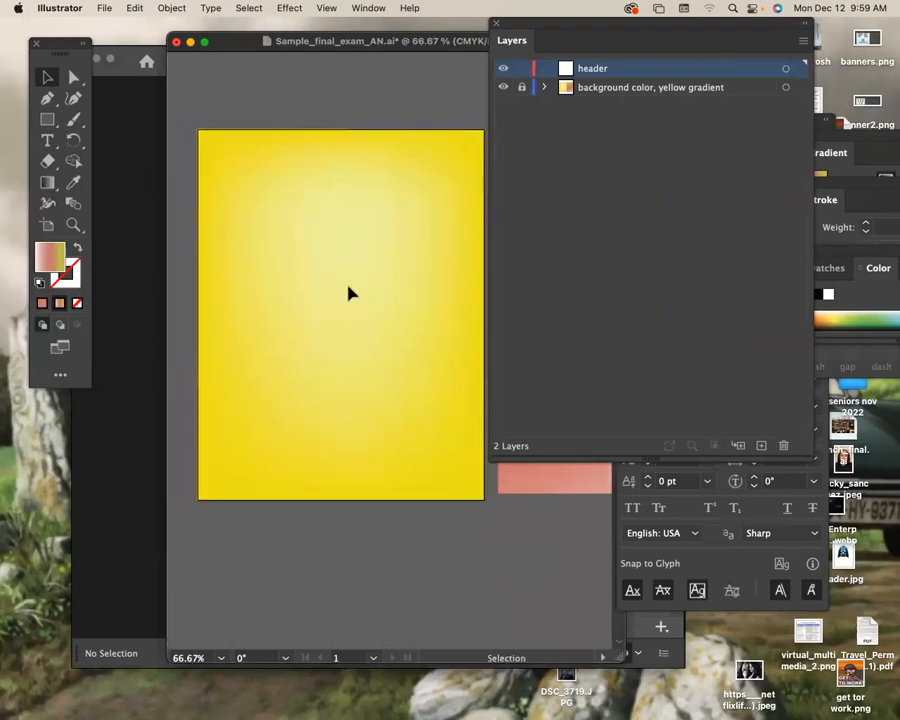
left_click(47, 119)
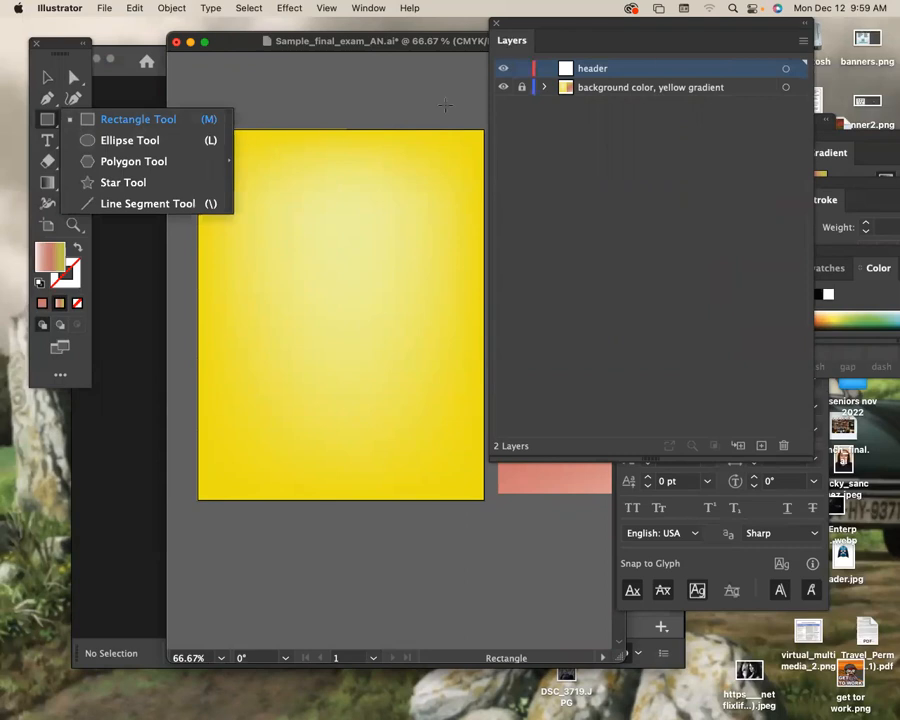
double_click(599, 68)
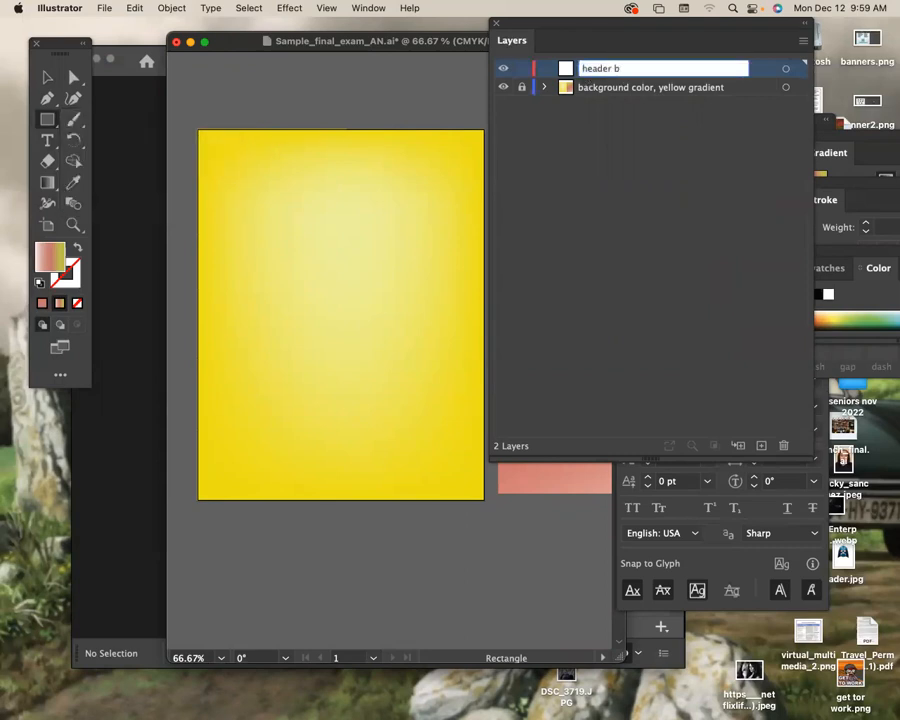
type("blue header")
key("Return")
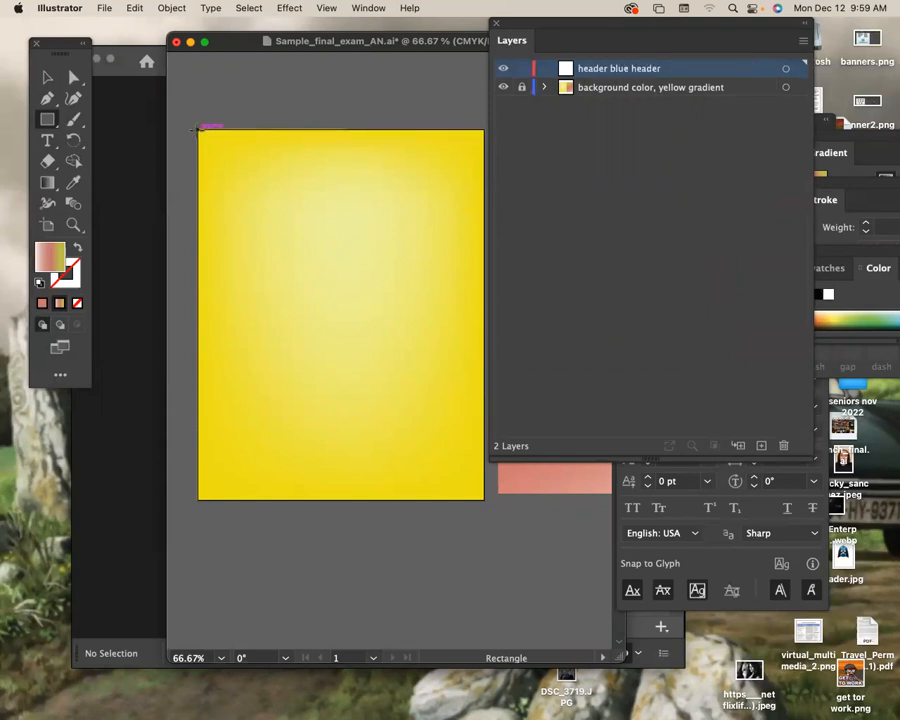
Step: Draw a rectangle spanning the page's full width along its upper edge and fill it with dark blue 055C70
mouse_move(197, 128)
left_mouse_down()
mouse_move(410, 175)
mouse_move(484, 173)
left_mouse_up()
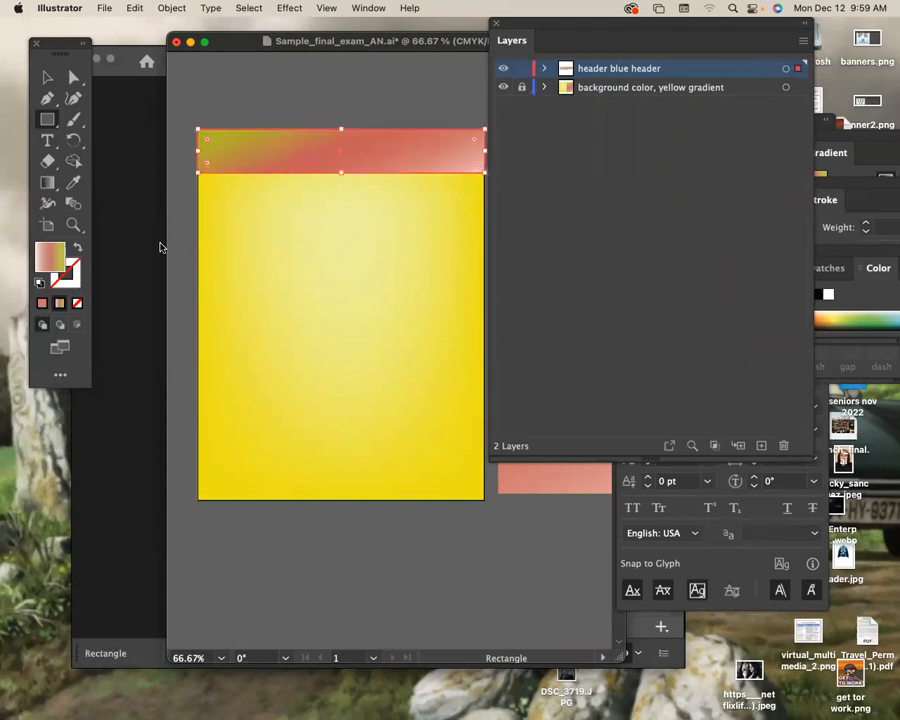
double_click(50, 254)
left_click_drag(463, 250, 464, 269)
left_click(428, 287)
left_click(628, 168)
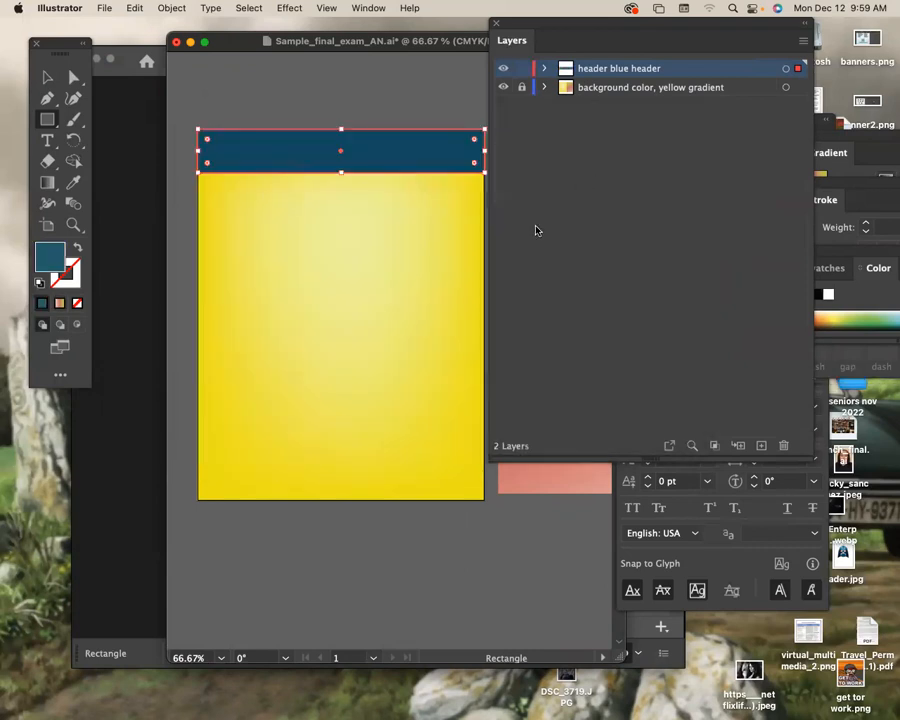
left_click(215, 197)
left_click(426, 421)
Step: Change the header rectangle's fill to the brighter blue 0583A5
double_click(45, 263)
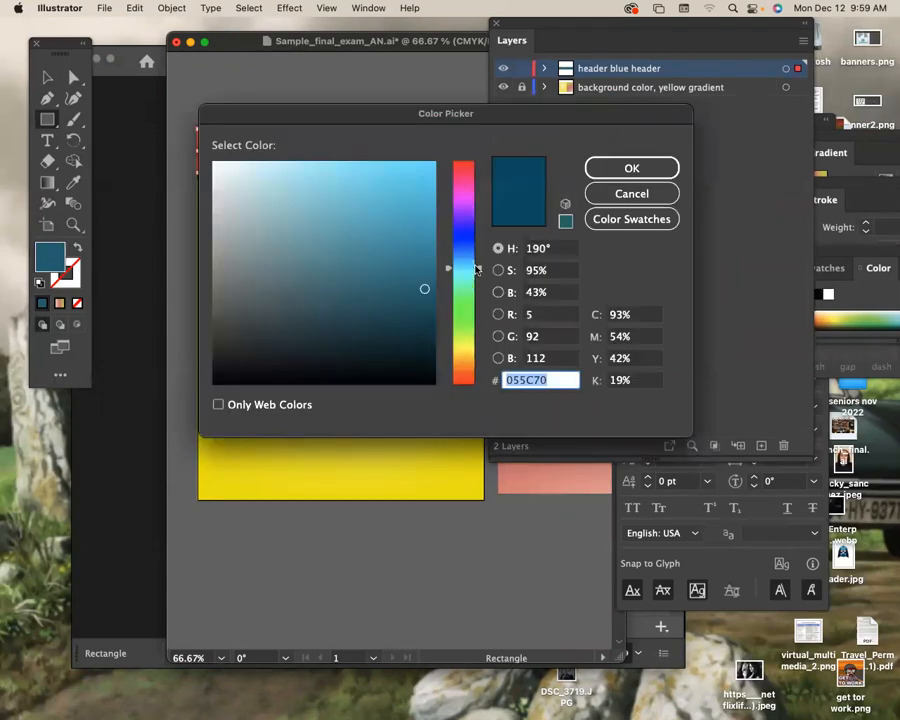
left_click(476, 268)
left_click_drag(476, 268, 477, 261)
left_click(428, 239)
left_click(627, 169)
Step: Lock the header blue header layer and add a new layer named top marquis above it
left_click_drag(565, 28, 658, 44)
left_click(47, 77)
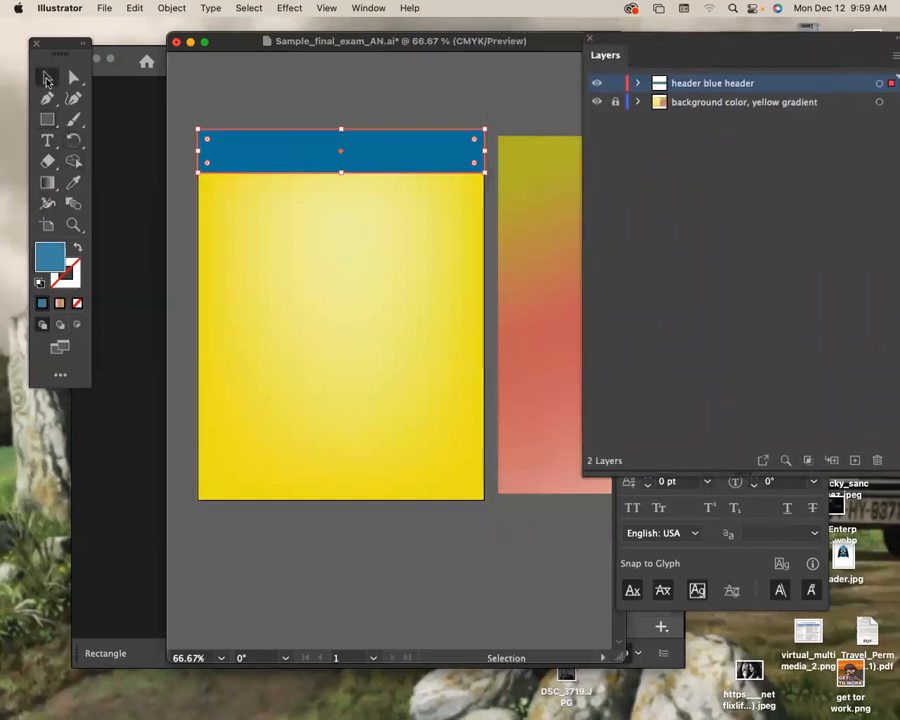
left_click(615, 83)
left_click_drag(717, 46, 639, 47)
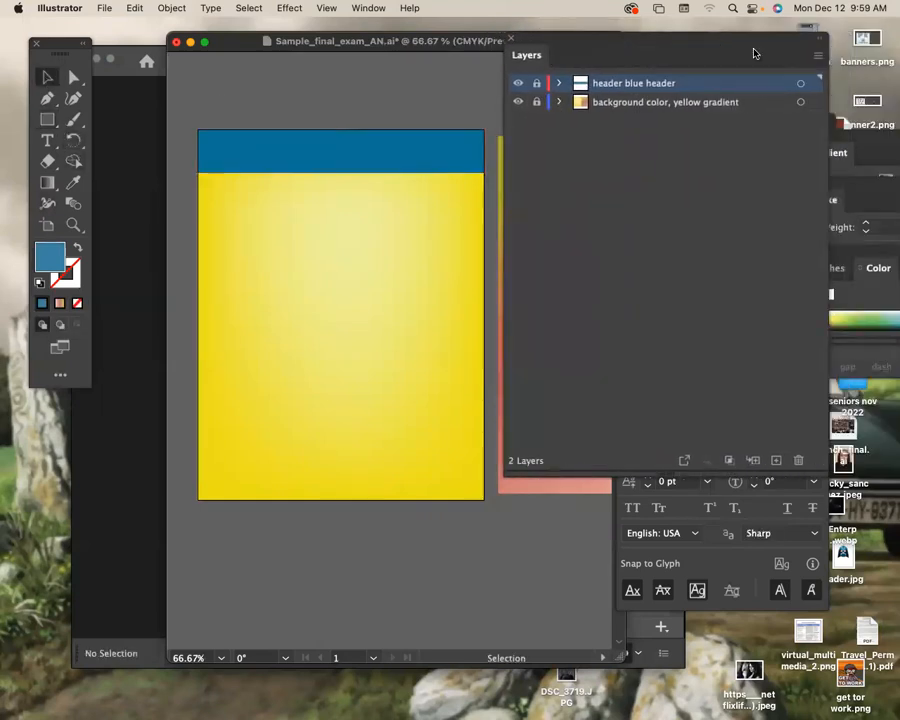
left_click(816, 55)
left_click(800, 58)
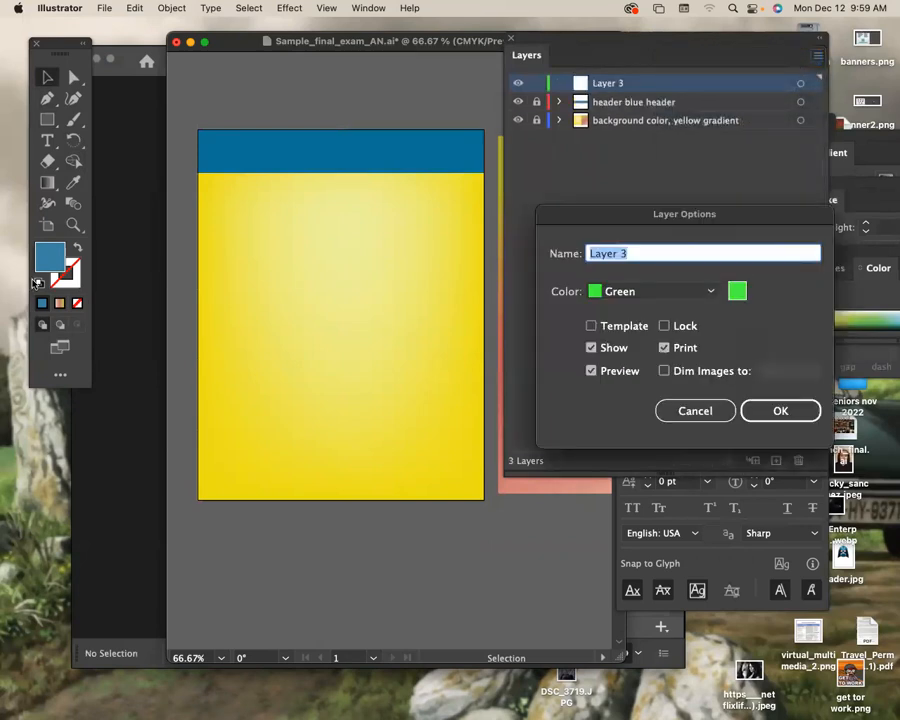
type("top")
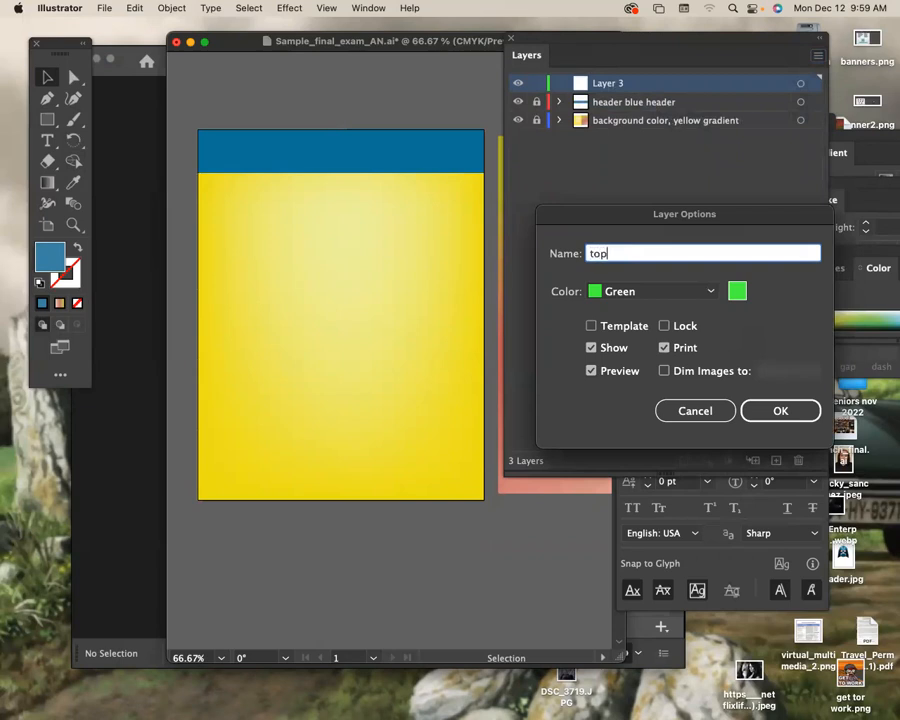
type(" marg")
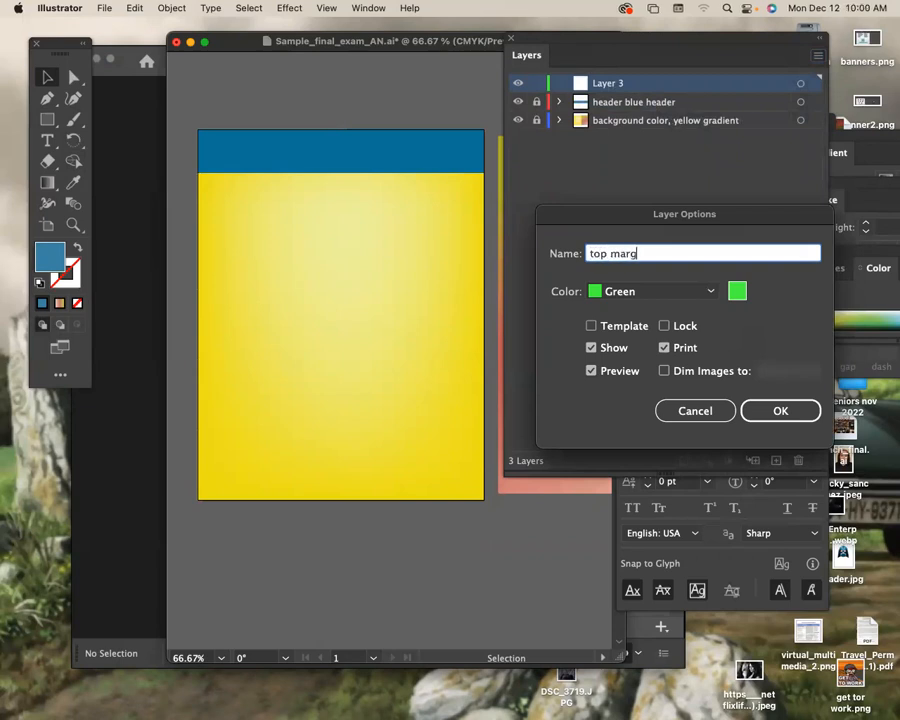
type("quis")
key("Return")
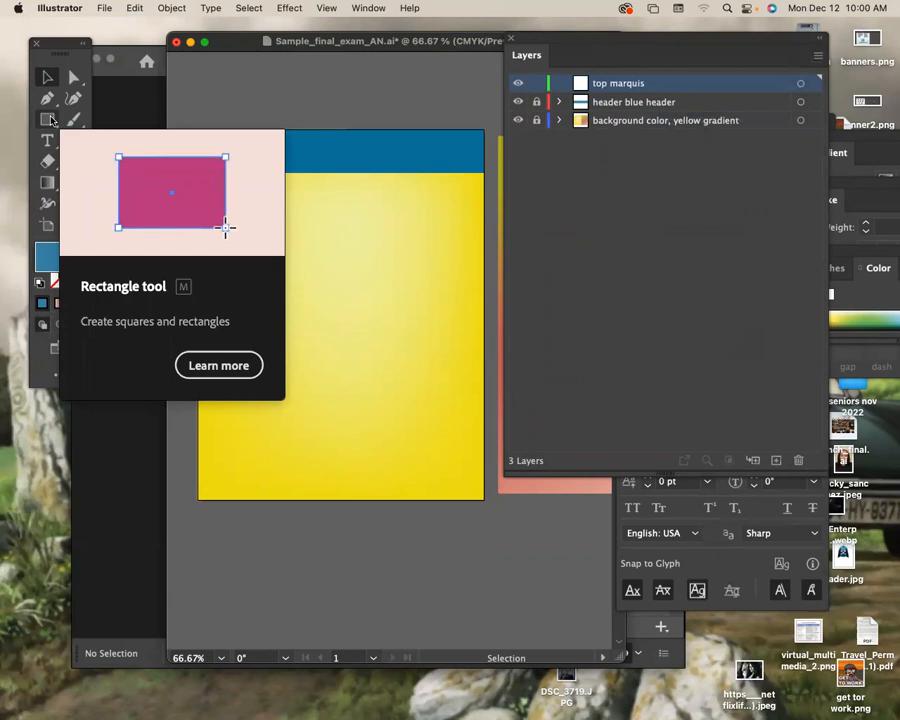
Step: Hide the header blue header and background layers, and draw a wide blue rectangle in the upper part of the page on top marquis
left_click(52, 120)
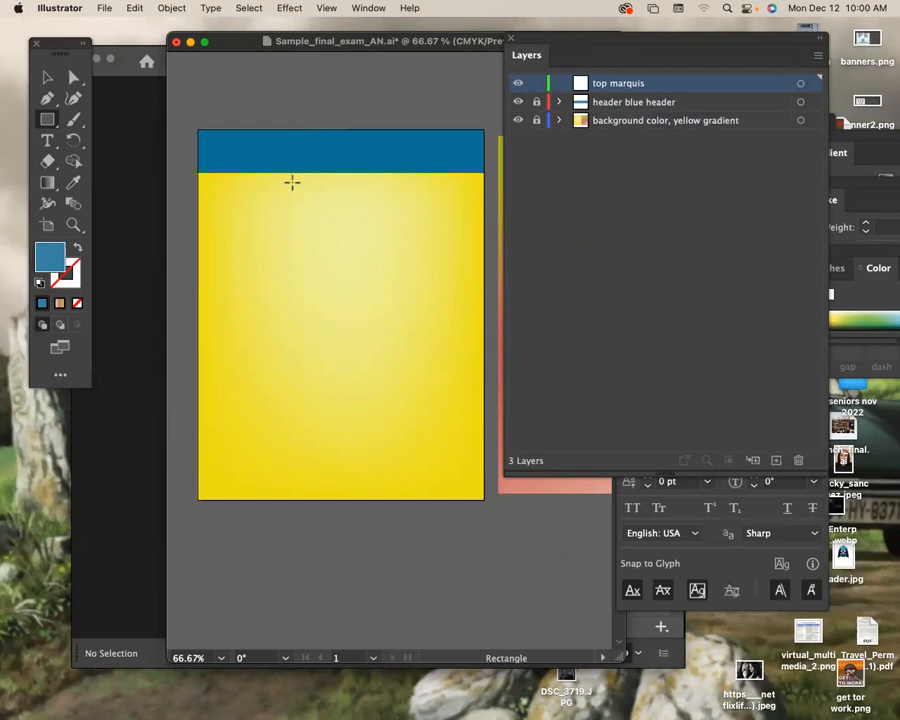
left_click(517, 84)
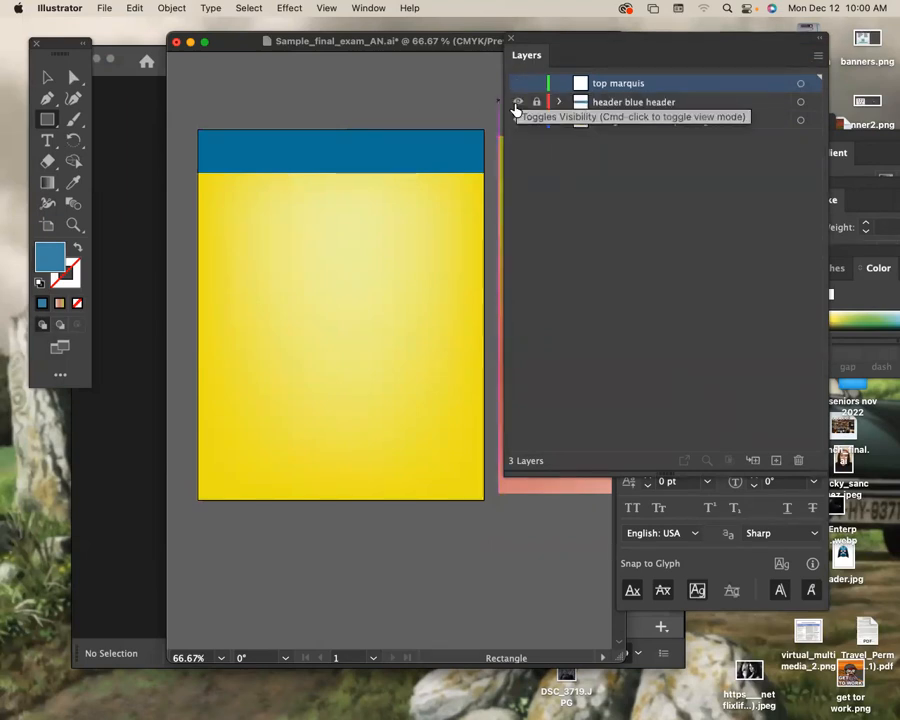
left_click(517, 84)
left_click(517, 102)
left_click(517, 119)
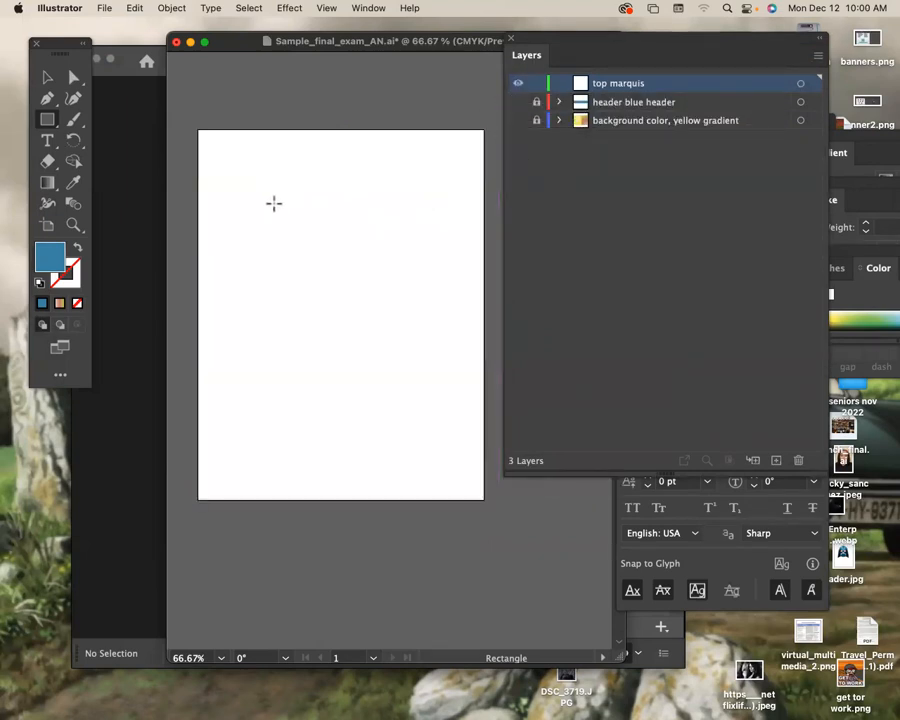
left_click_drag(275, 209, 418, 243)
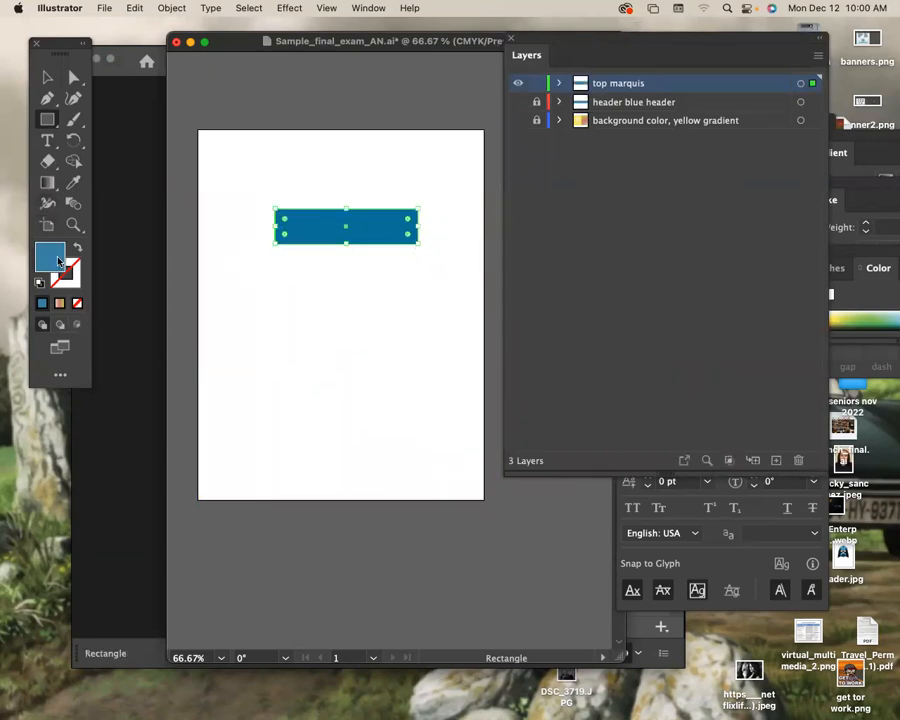
double_click(45, 258)
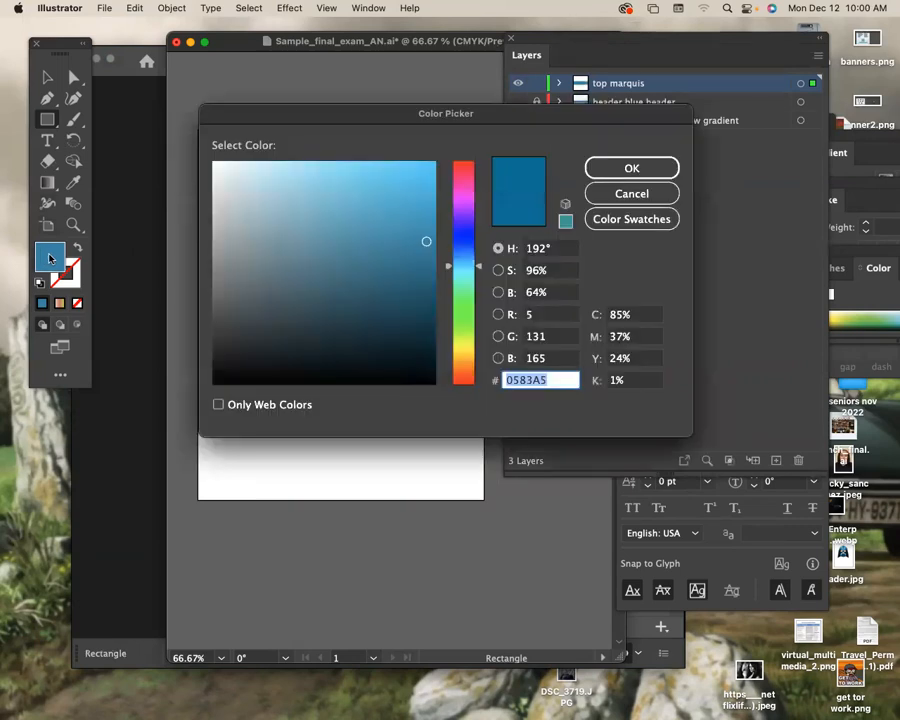
left_click(640, 198)
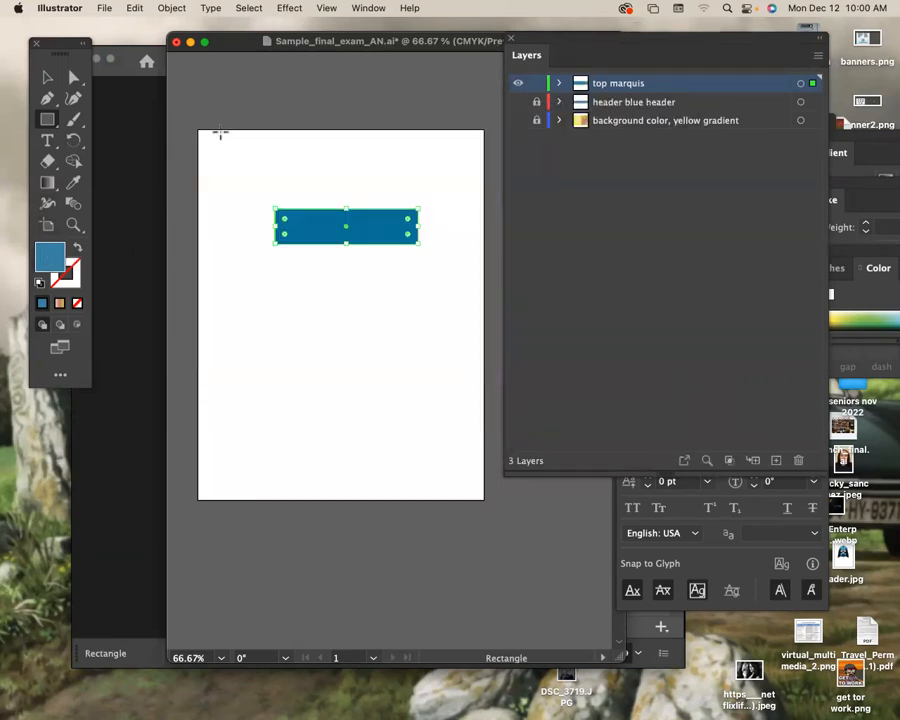
Step: Draw a circle about 2.72 in across, overlapping the rectangle's lower edge at its centre, and fill it with green
left_click_drag(47, 119, 101, 147)
left_click_drag(345, 265, 392, 301)
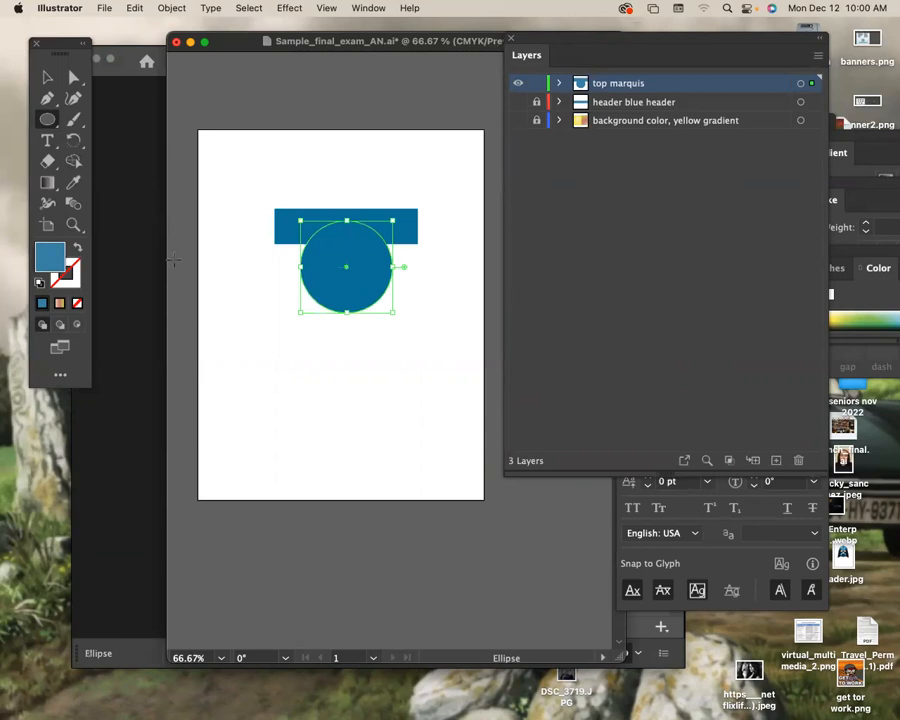
double_click(52, 261)
left_click(468, 324)
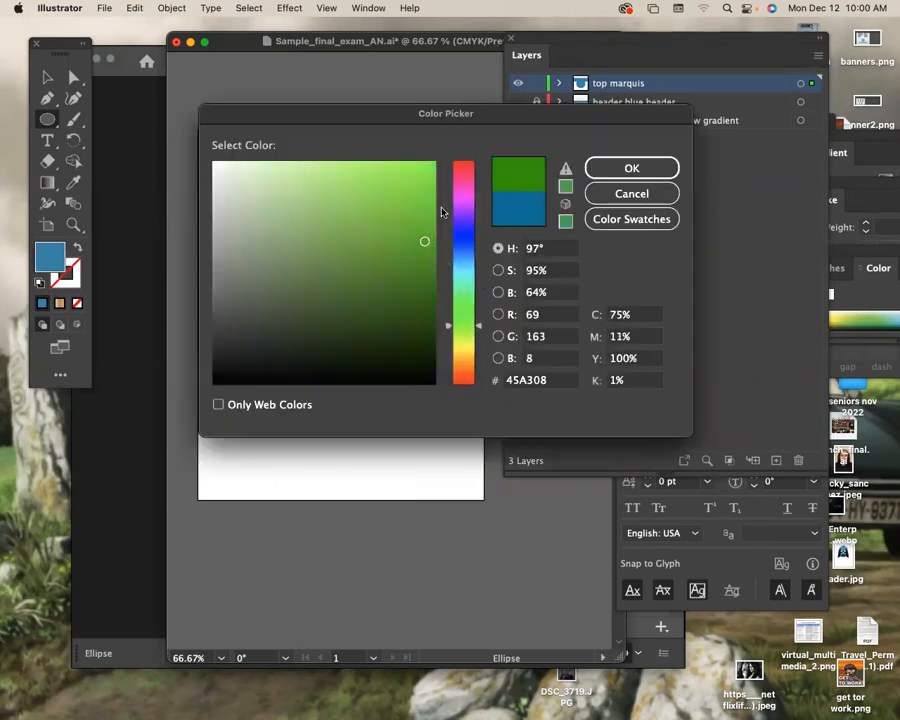
left_click(431, 174)
left_click(636, 169)
Step: Duplicate the green circle straight down so the copy sits directly beneath the original
left_click(47, 78)
left_click_drag(369, 311, 366, 387)
key("alt")
key("shift")
key("l")
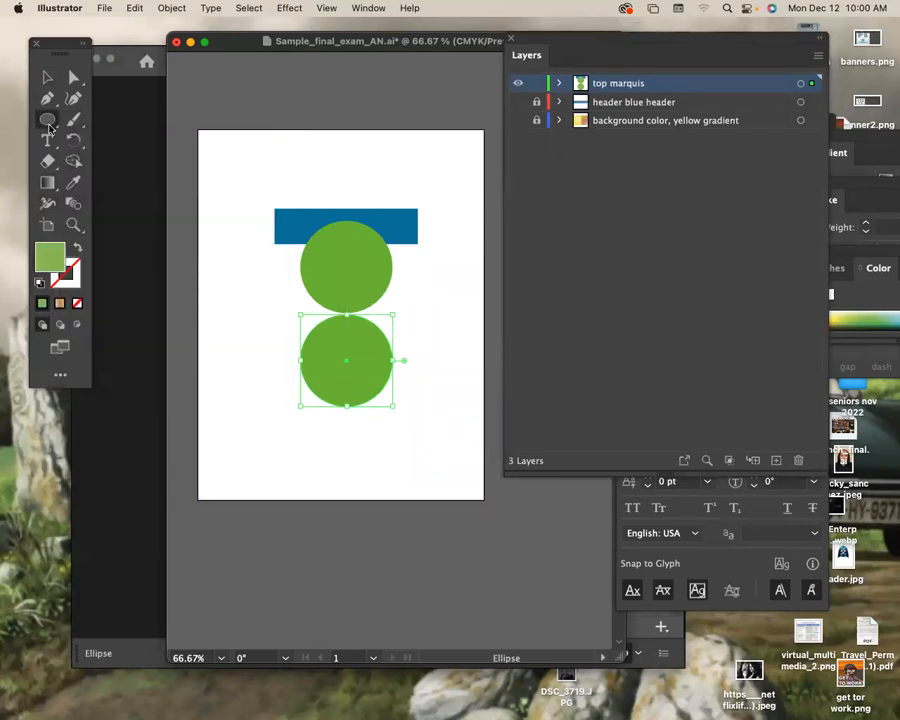
left_click(369, 177)
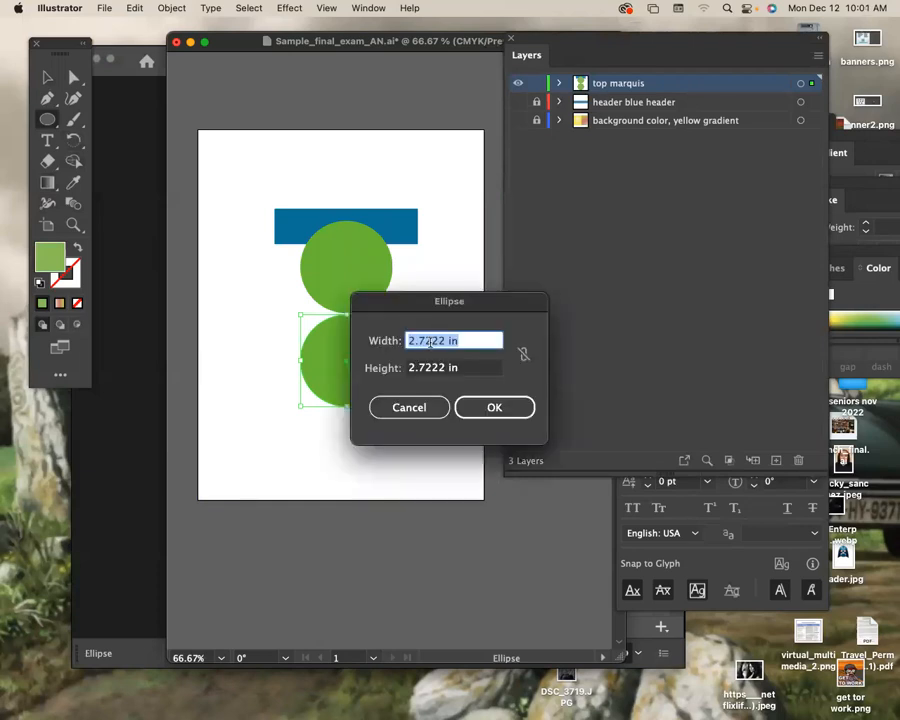
type("3")
key("Tab")
type("3")
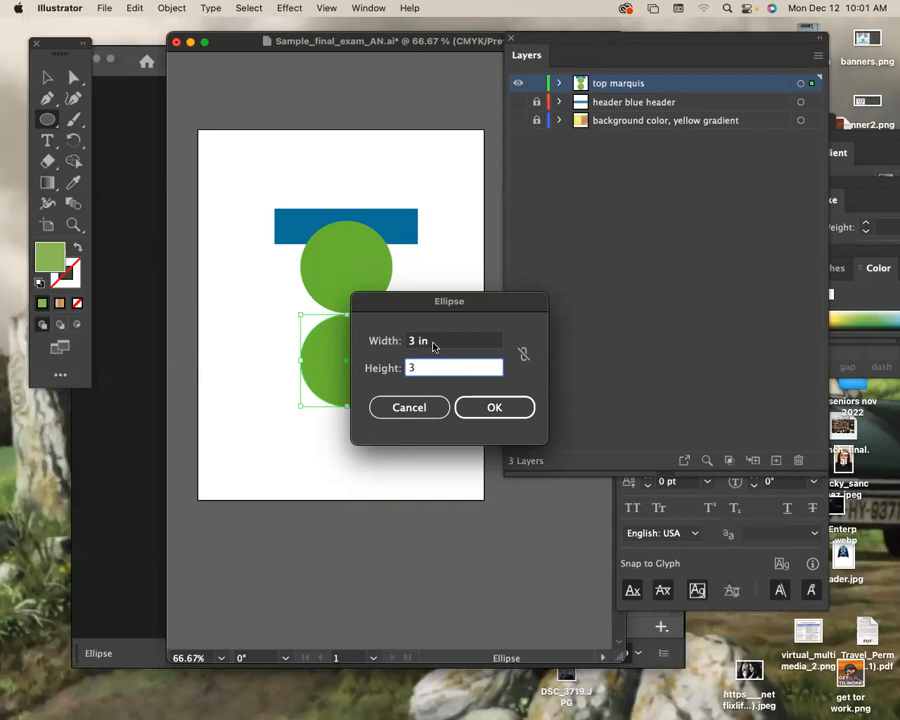
left_click(417, 409)
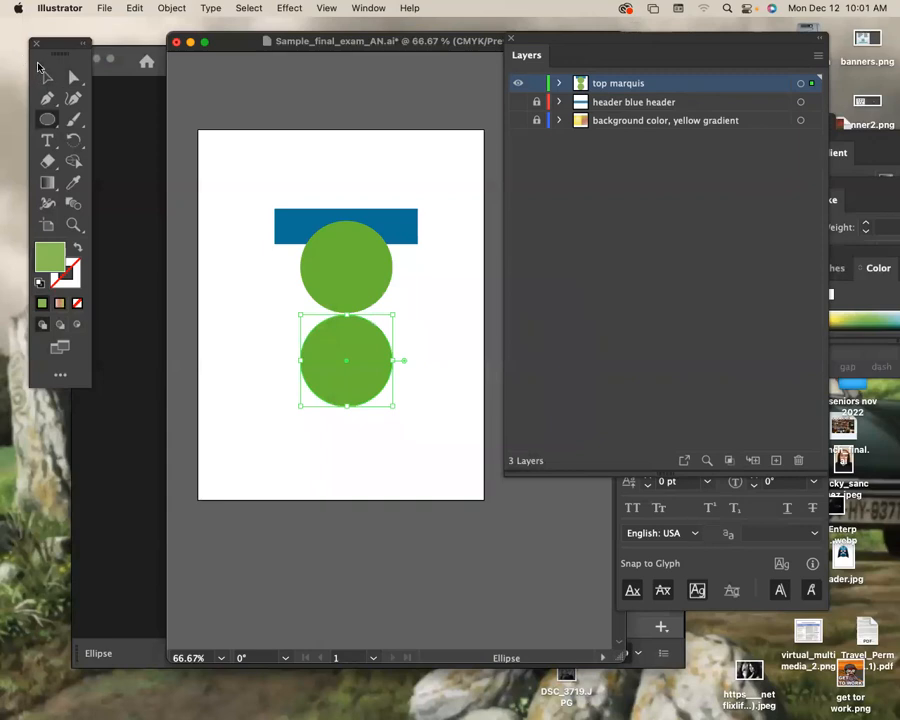
Step: Move the lower green circle down to the page's lower edge and centre the upper circle over the blue rectangle
key("v")
left_click(287, 386)
left_click_drag(319, 386, 327, 450)
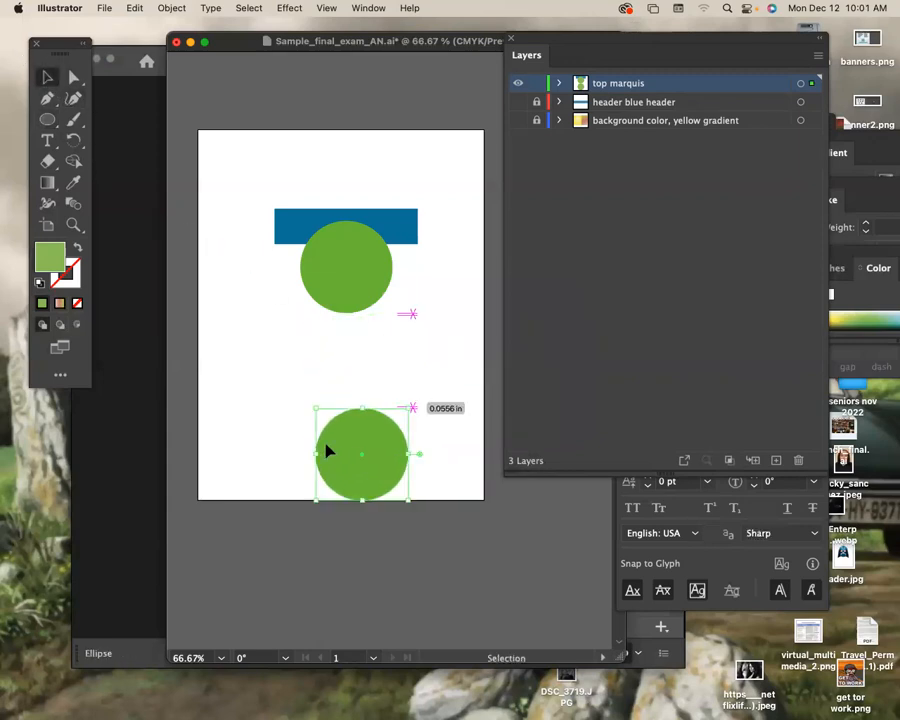
left_click_drag(342, 281, 344, 241)
Step: Move the Layers panel clear of the artwork, with the circle and rectangle viewed at 150%
left_click(438, 316)
left_click_drag(270, 178, 310, 220)
key("super+equal")
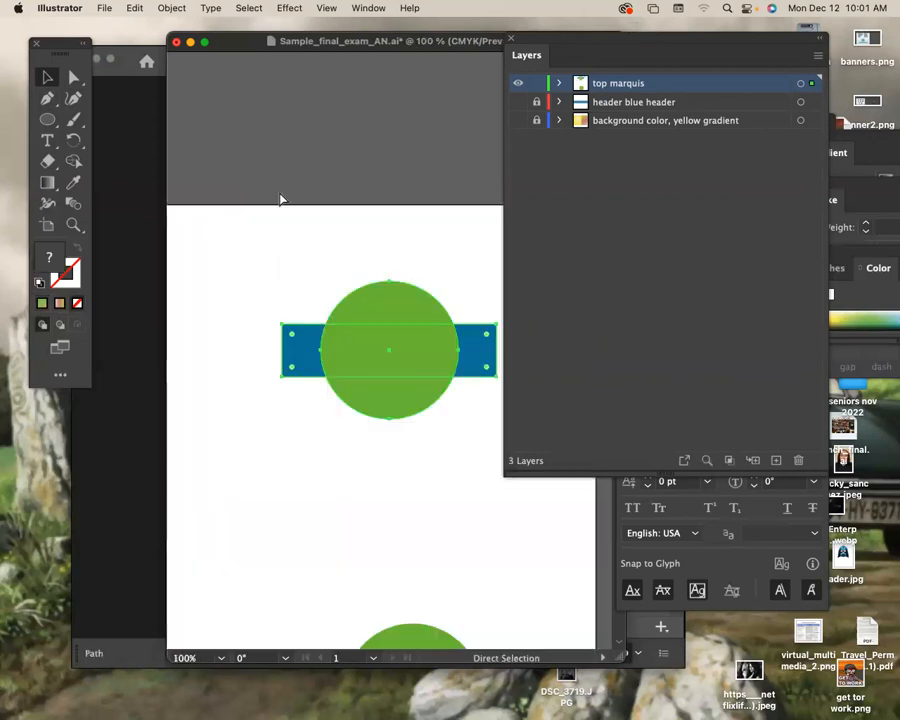
key("super+equal")
left_click_drag(315, 148, 309, 138)
left_click_drag(588, 60, 788, 133)
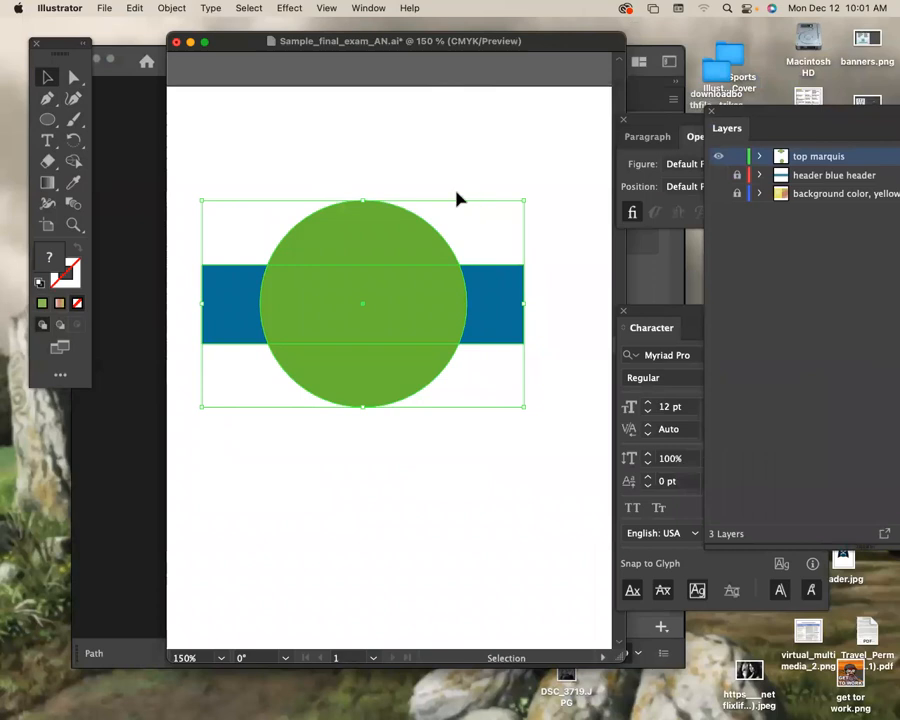
Step: Offset the green circle to the right of the rectangle's centre and select both shapes
left_click_drag(424, 278, 456, 255)
left_click(458, 208)
left_click_drag(357, 237, 578, 412)
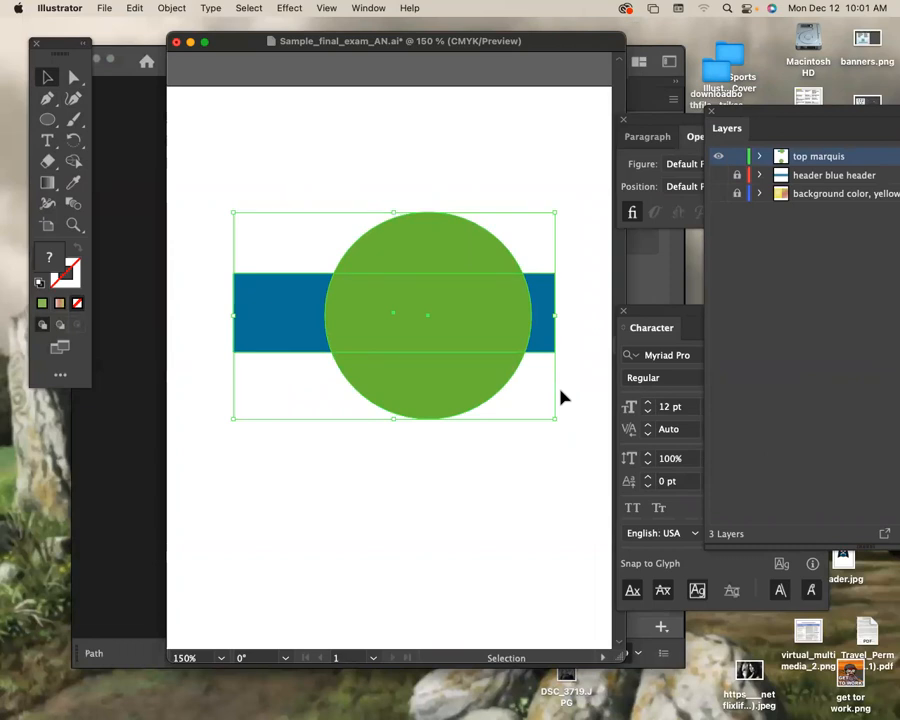
Step: Show the Align panel and separate it from its panel group, placing it beside the artwork
left_click(368, 8)
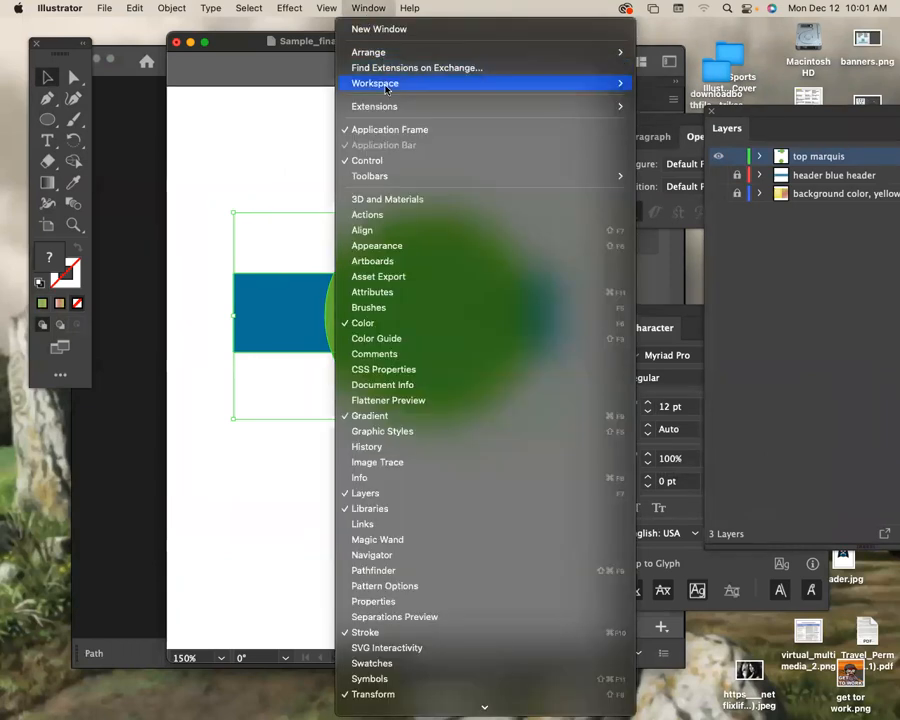
left_click(374, 236)
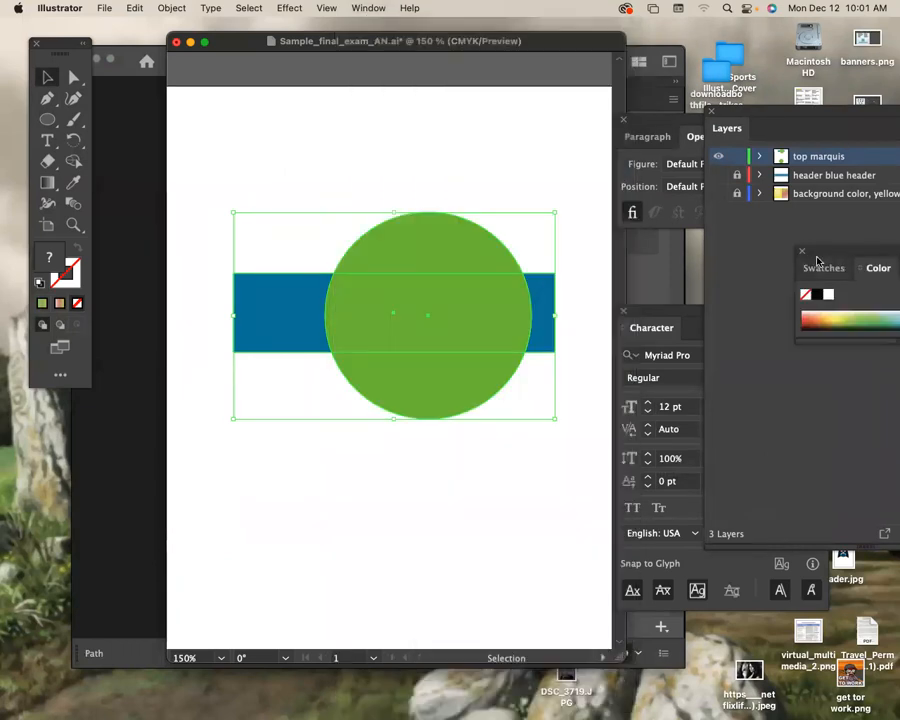
left_click_drag(408, 24, 396, 42)
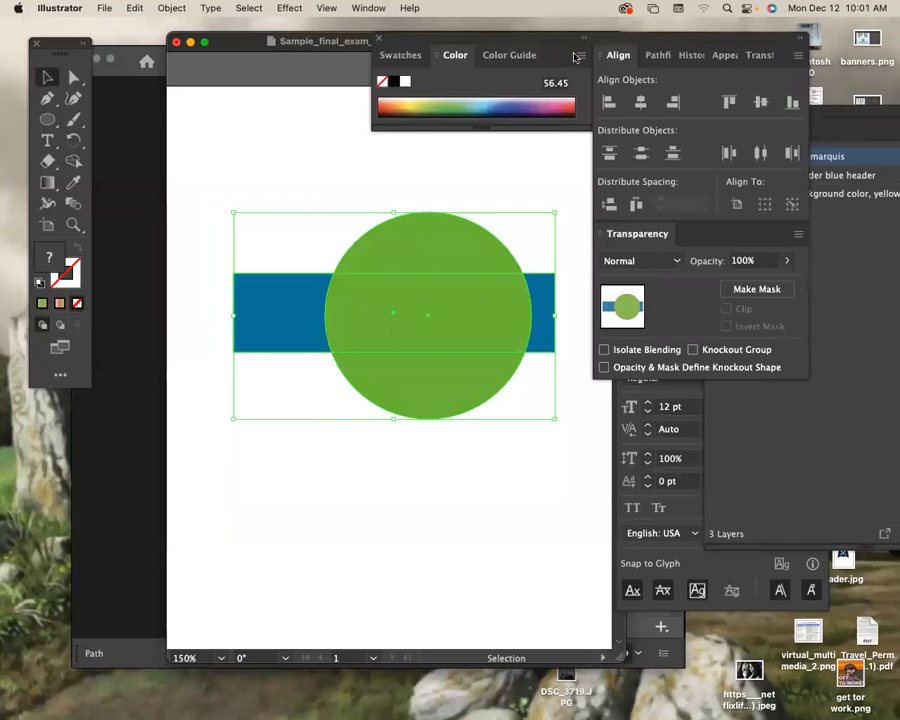
left_click_drag(618, 55, 180, 83)
left_click_drag(410, 36, 665, 52)
left_click_drag(322, 72, 754, 106)
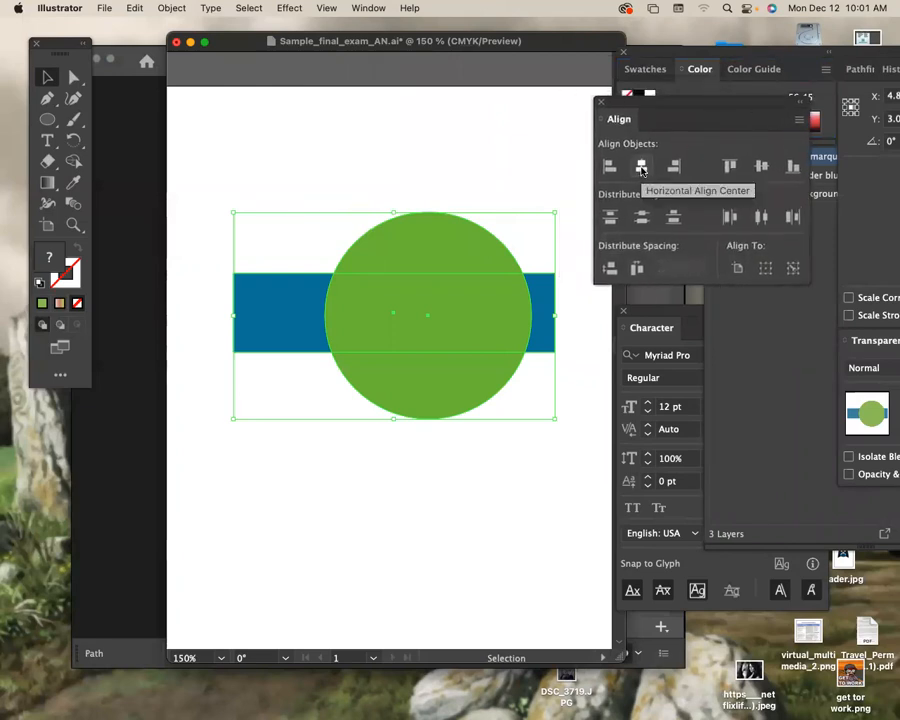
Step: Align the green circle and blue rectangle to each other by their horizontal and vertical centres
left_click(642, 168)
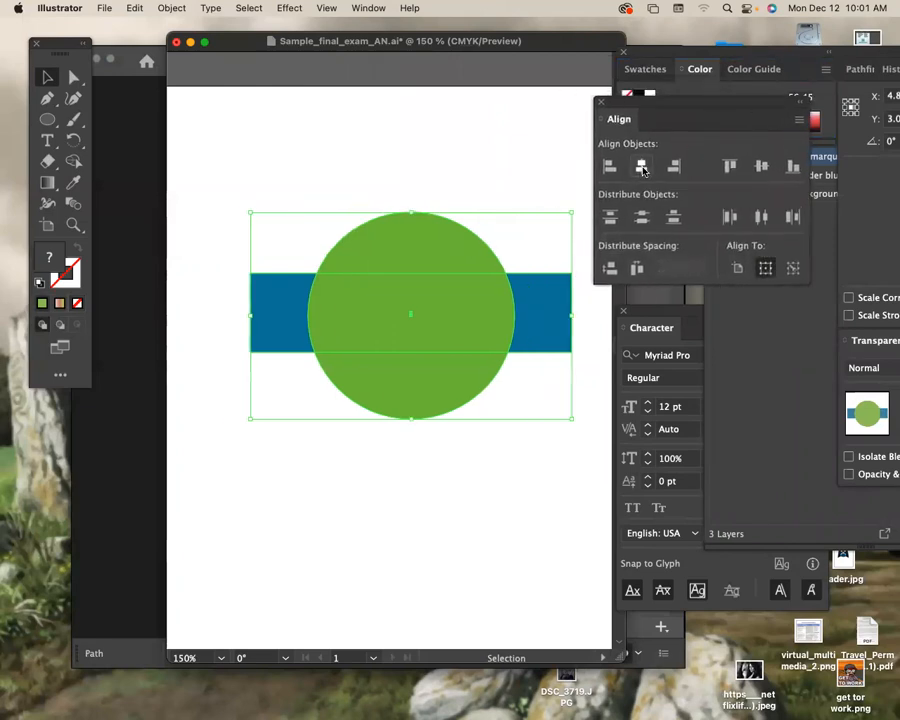
left_click(766, 172)
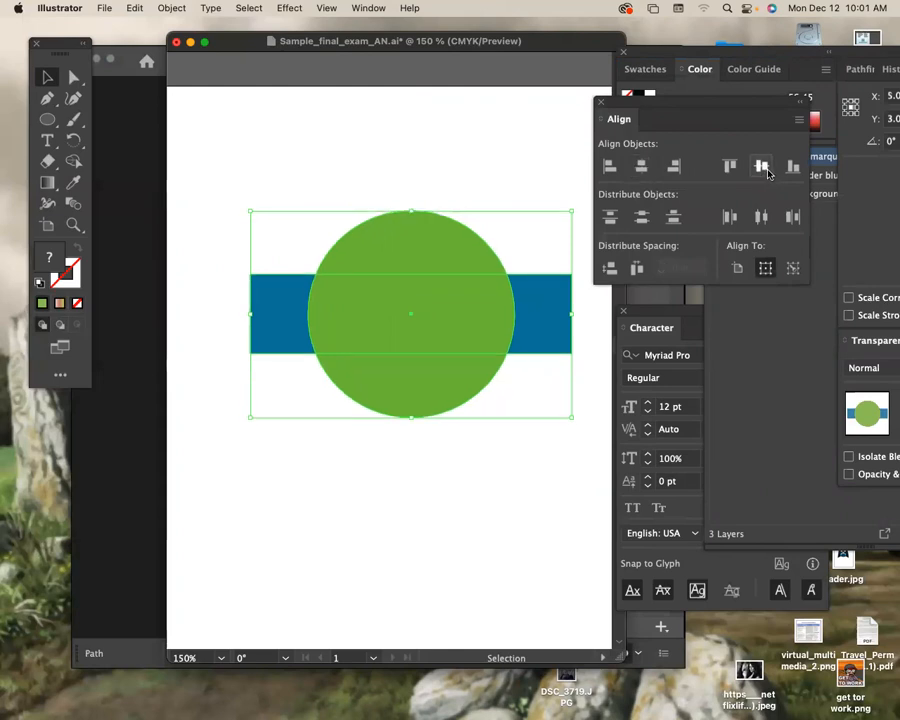
left_click(503, 268)
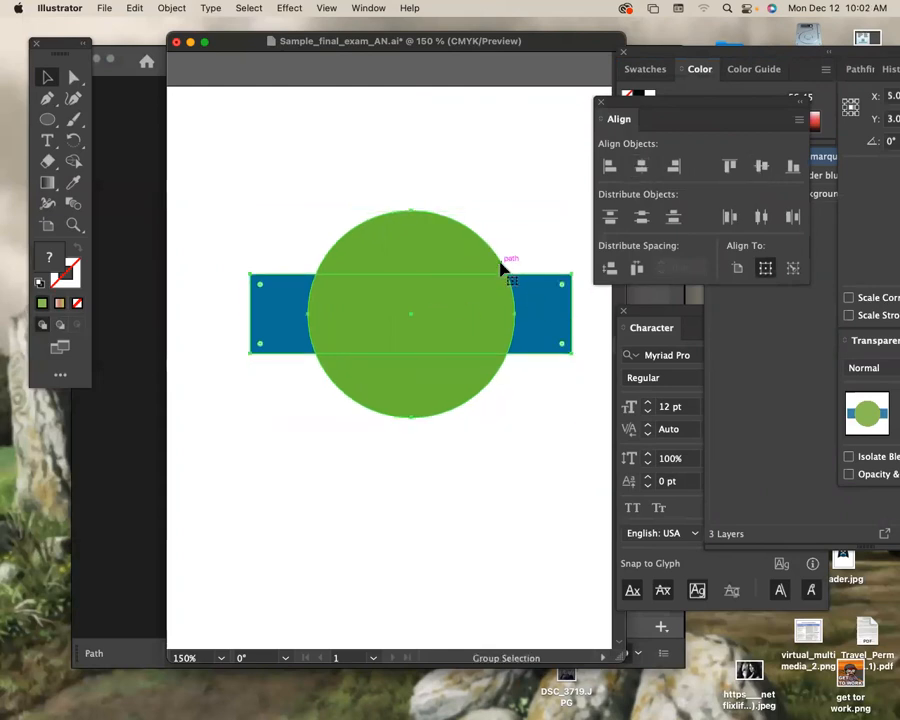
left_click(503, 268)
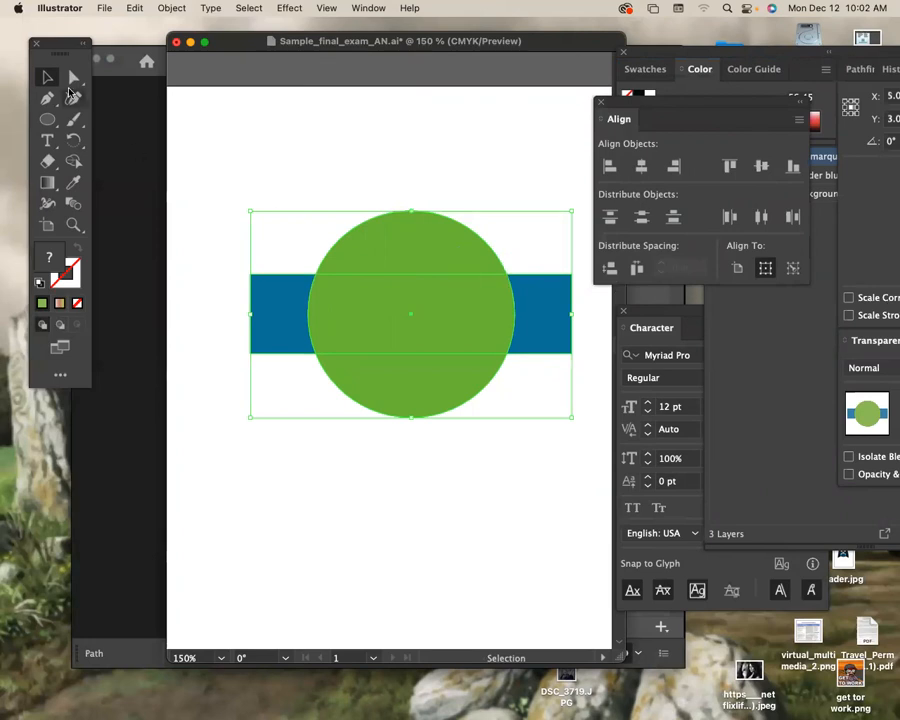
Step: Detach the Pen tool group as a floating toolbar and delete the bottom anchor point of the upper green circle
left_click(410, 137)
left_click(399, 333)
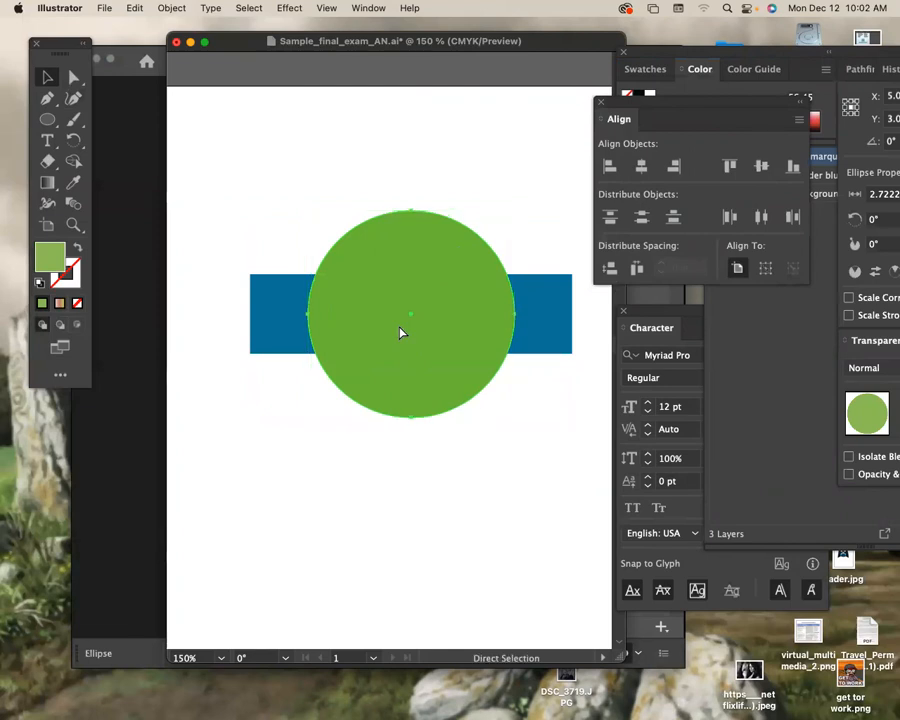
key("super+equal")
left_click_drag(398, 336, 436, 201)
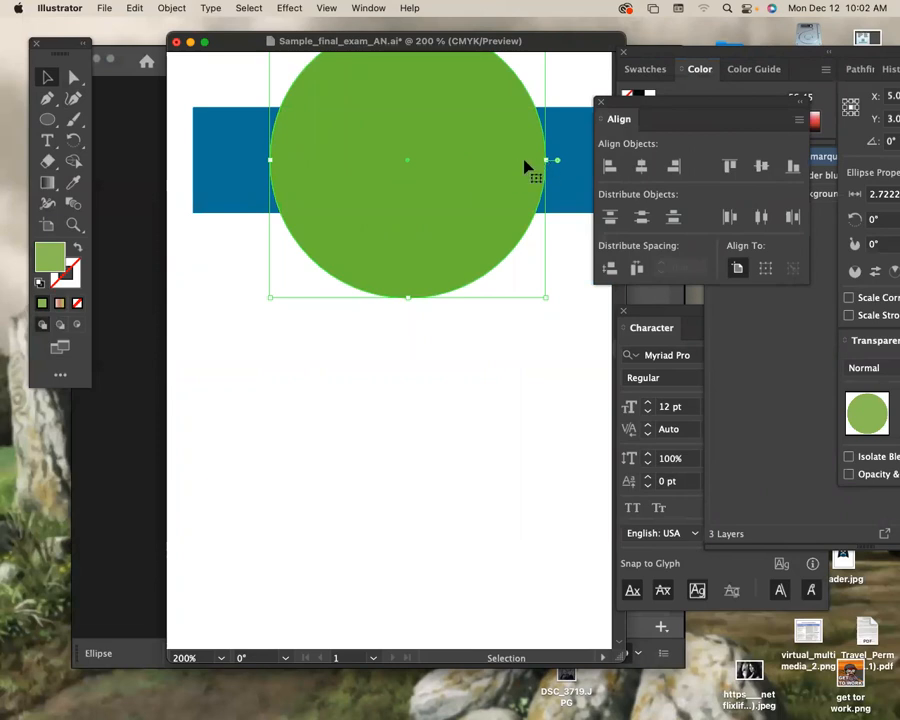
left_click_drag(47, 98, 256, 94)
left_click_drag(95, 110, 213, 71)
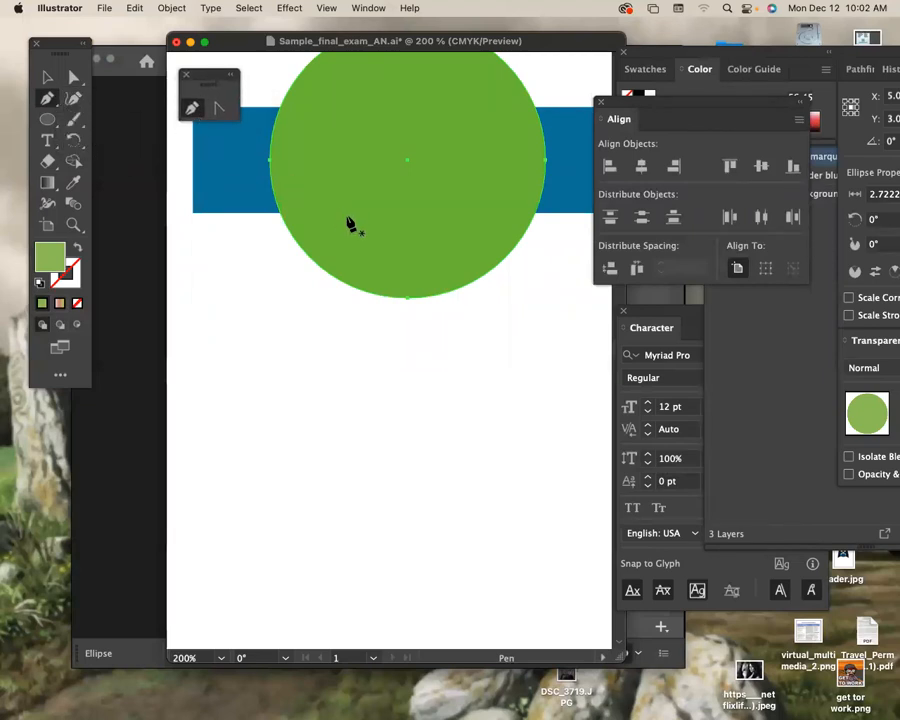
left_click(408, 298)
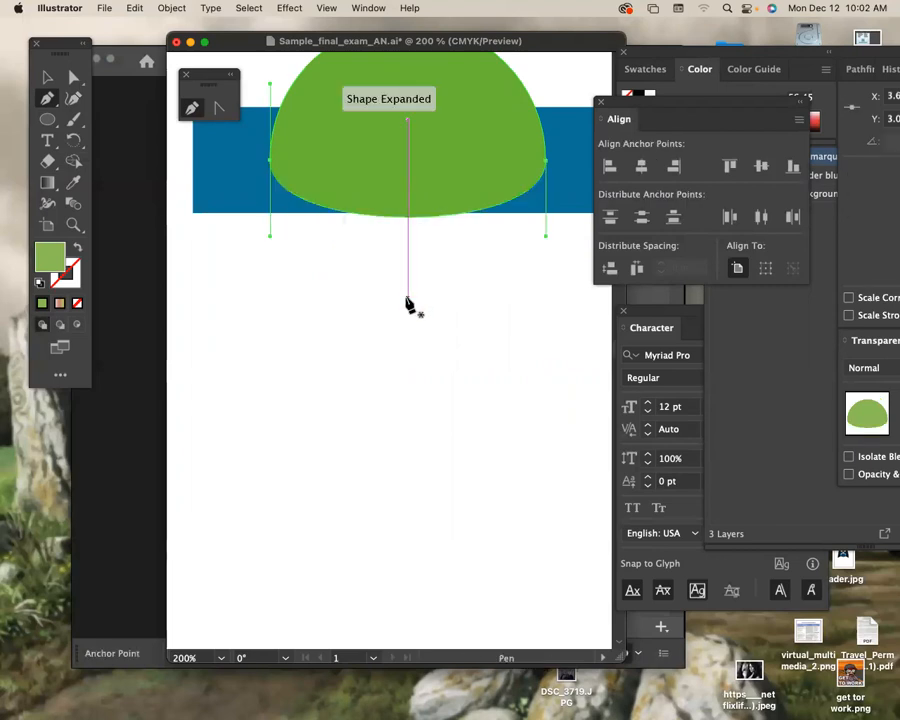
key("space")
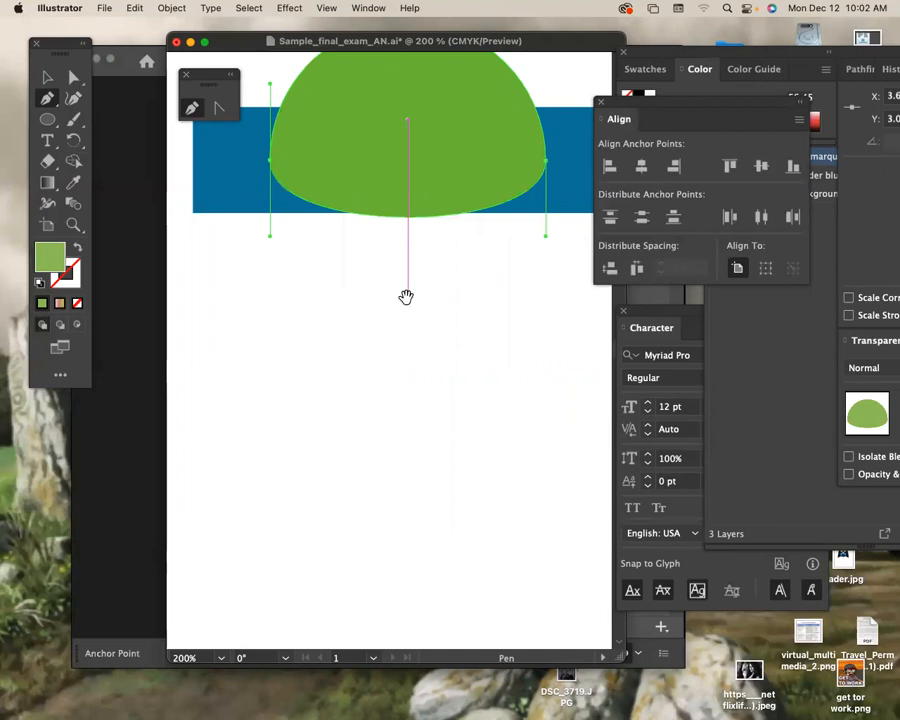
left_click_drag(398, 248, 399, 325)
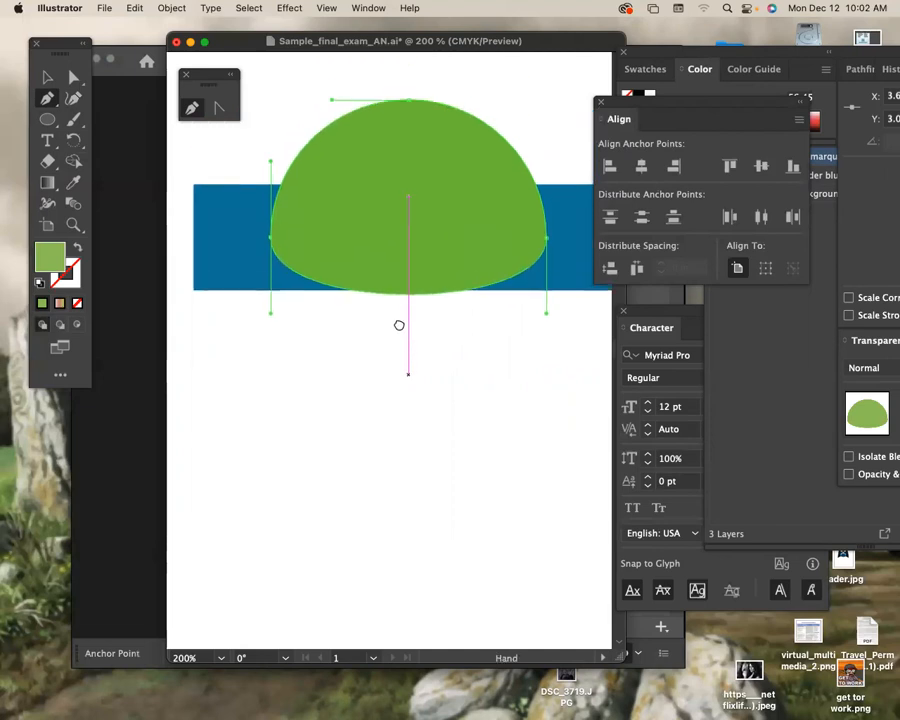
Step: Convert the left and right anchor points of the green shape to corners, giving it a flat base
left_click(221, 109)
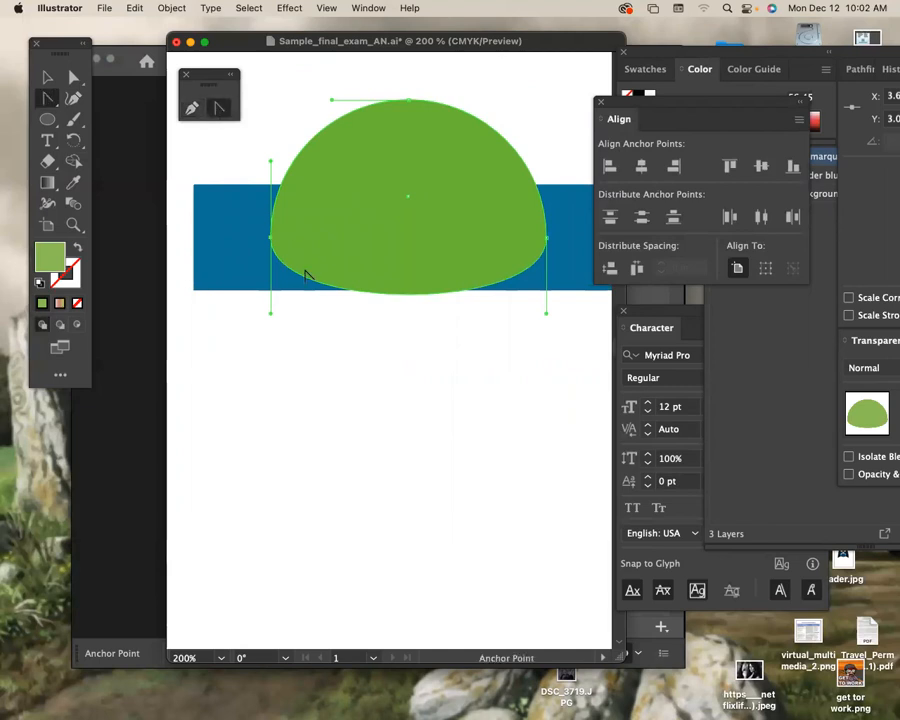
left_click(271, 237)
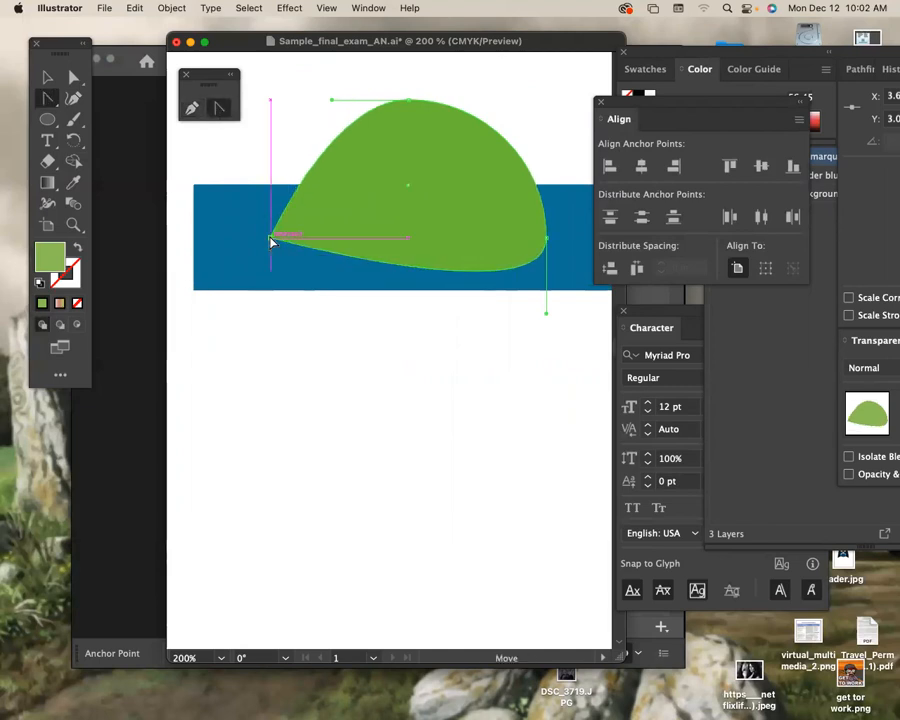
left_click(546, 237)
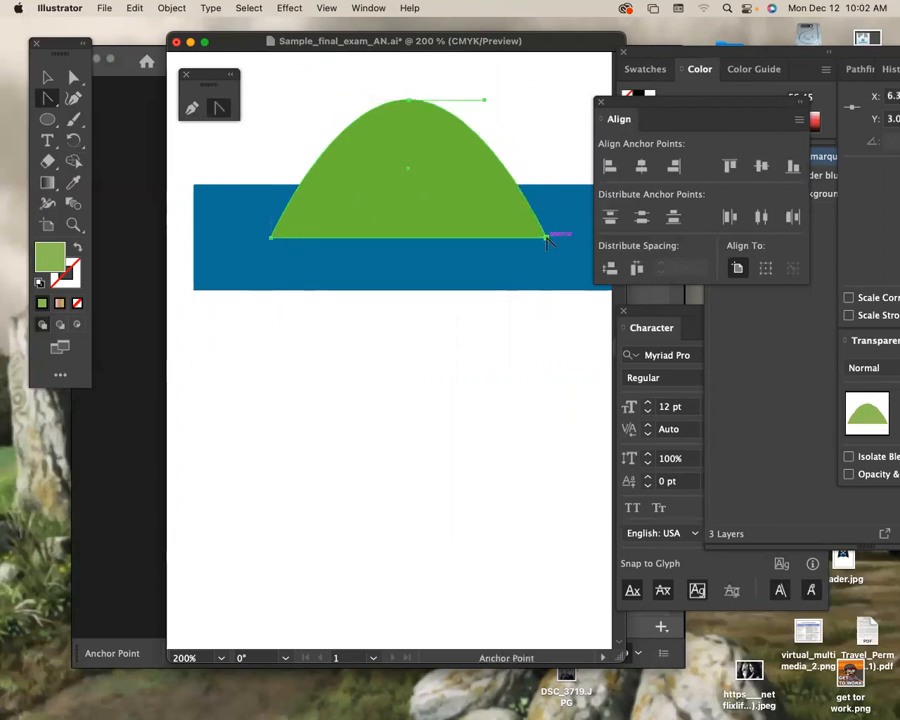
Step: Move the green dome slightly lower on the blue rectangle
left_click(44, 78)
key("space")
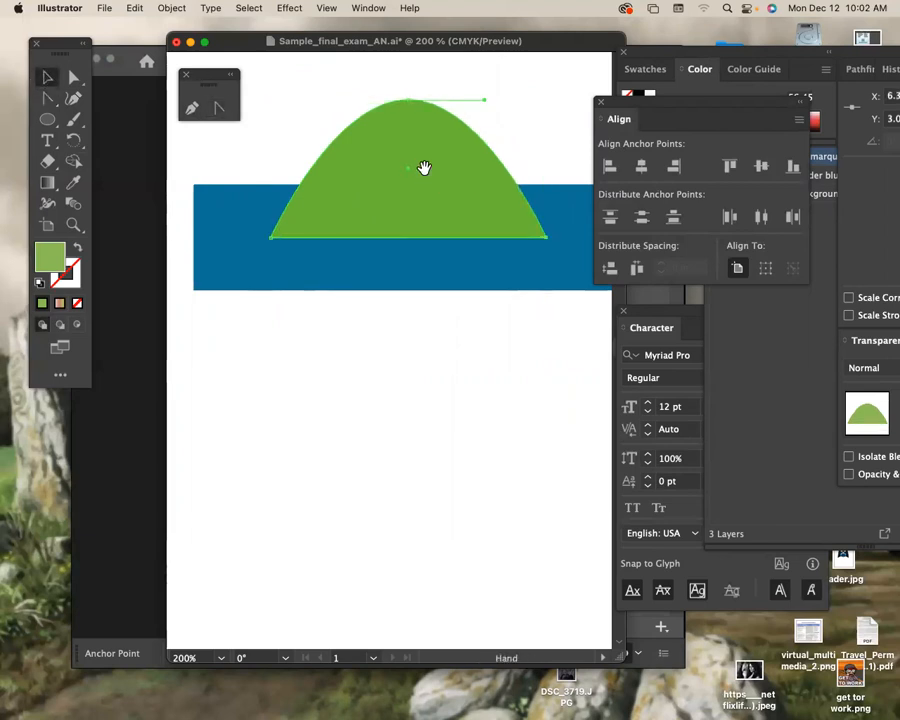
left_click_drag(422, 166, 366, 198)
key("space")
left_click_drag(341, 372, 392, 366)
left_click_drag(420, 234, 428, 258)
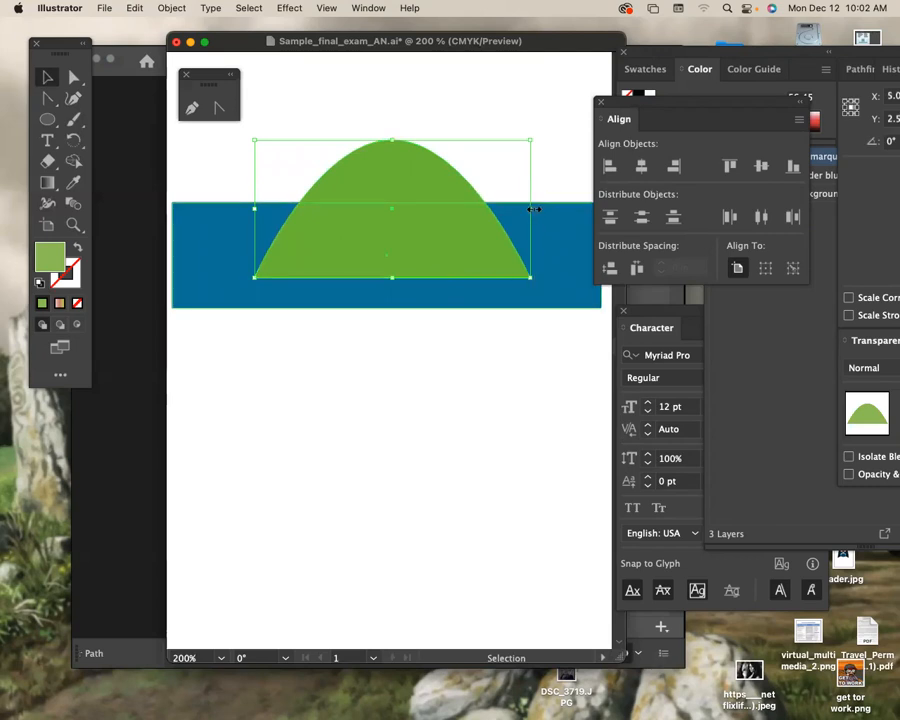
Step: Stretch the green dome to about double width and scale it down proportionally so it spans slightly less than the rectangle
left_click_drag(532, 209, 506, 206)
key("space")
left_click_drag(338, 254, 364, 246)
key("super+minus")
key("super+minus")
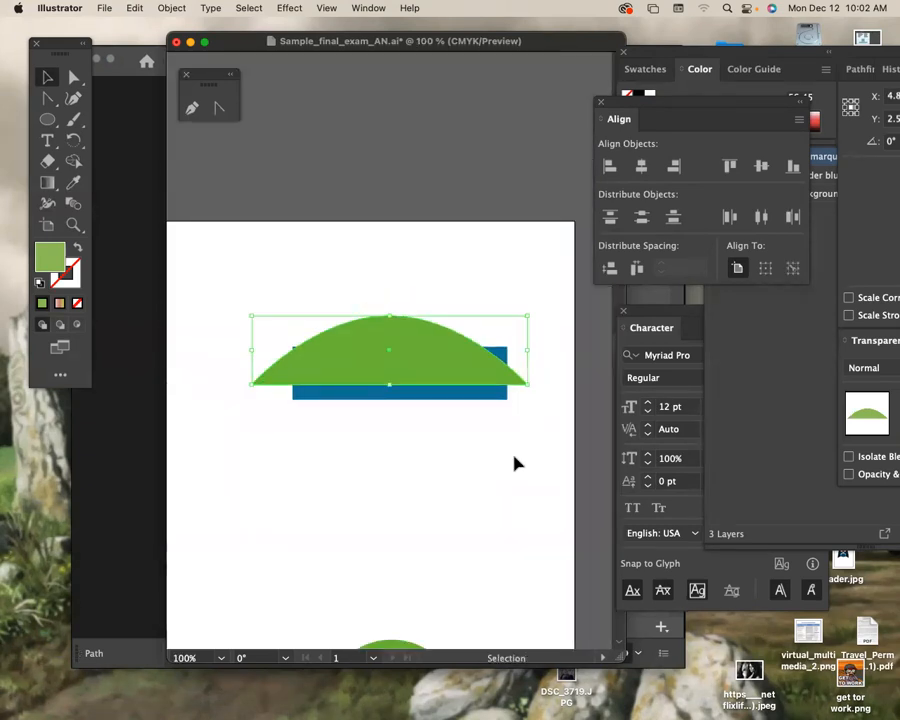
left_click_drag(529, 385, 494, 374)
left_click_drag(432, 359, 443, 356)
Step: Select the dome and rectangle and align their horizontal and vertical centres
left_click(372, 285)
left_click_drag(372, 285, 458, 237)
key("space")
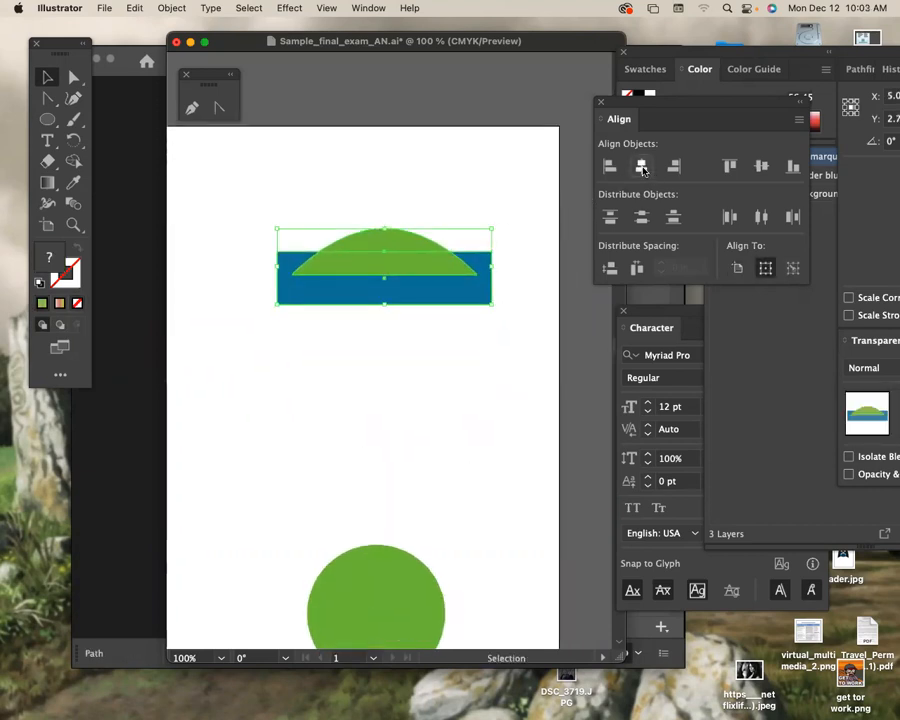
left_click(761, 166)
Step: Raise the green dome so its crest rises above the rectangle's upper edge, and select both shapes
left_click(447, 363)
left_click_drag(414, 274, 413, 251)
left_click(462, 341)
left_click_drag(502, 354, 259, 203)
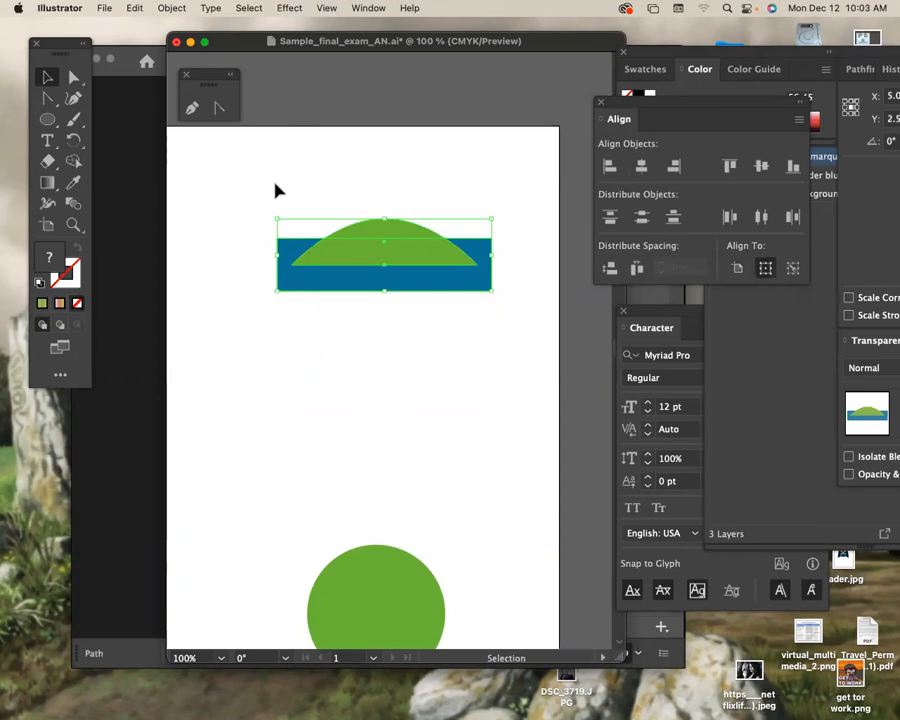
Step: Show the Pathfinder panel separately beside the artwork and unite the dome and rectangle into one green marquis shape
left_click(366, 8)
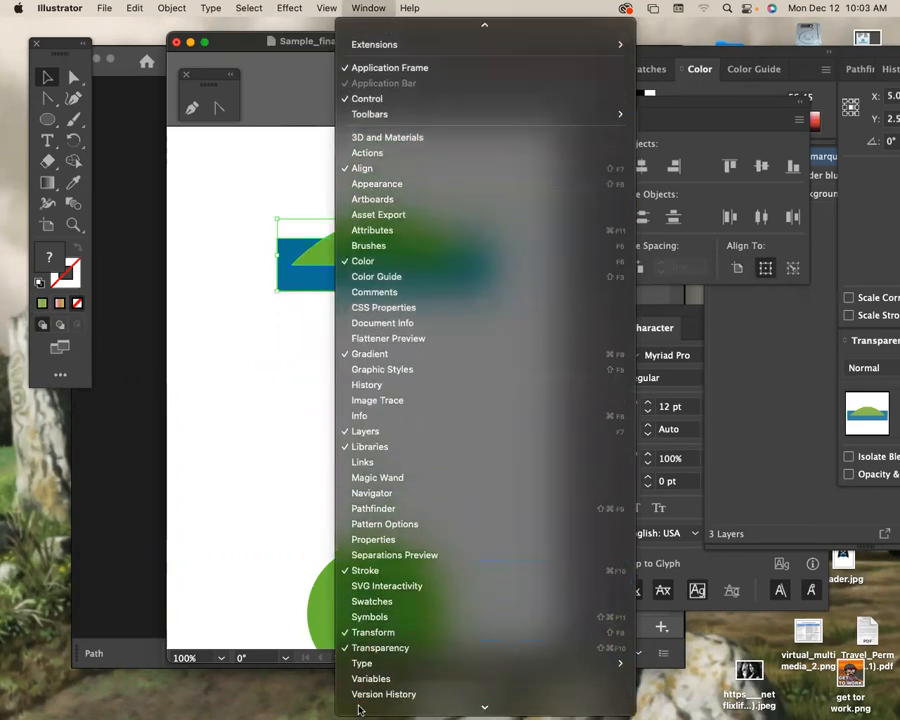
left_click(375, 426)
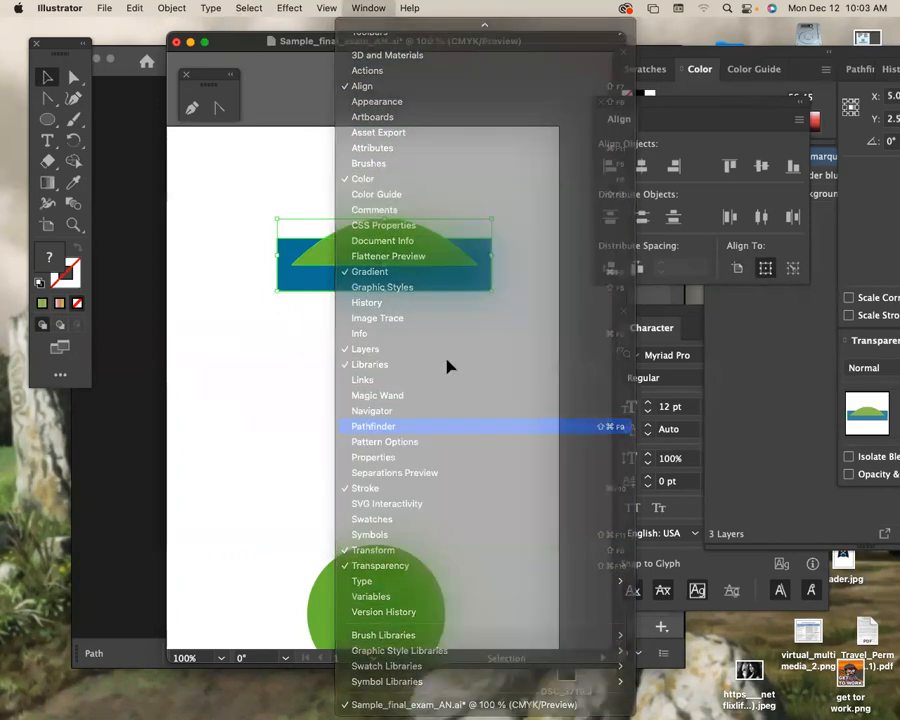
left_click_drag(872, 80, 505, 84)
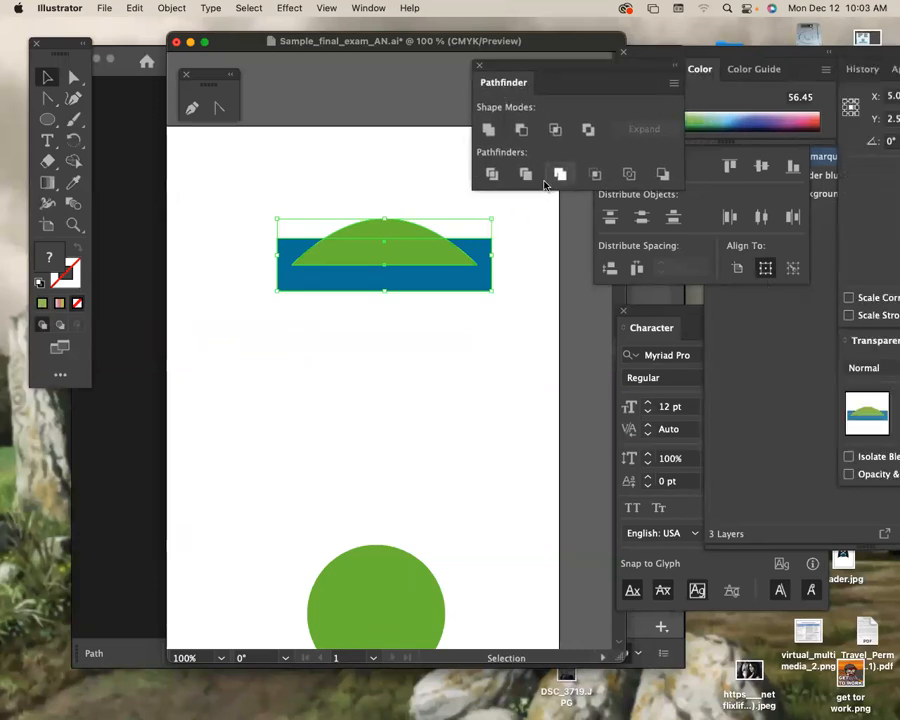
left_click(522, 131)
key("cmd+z")
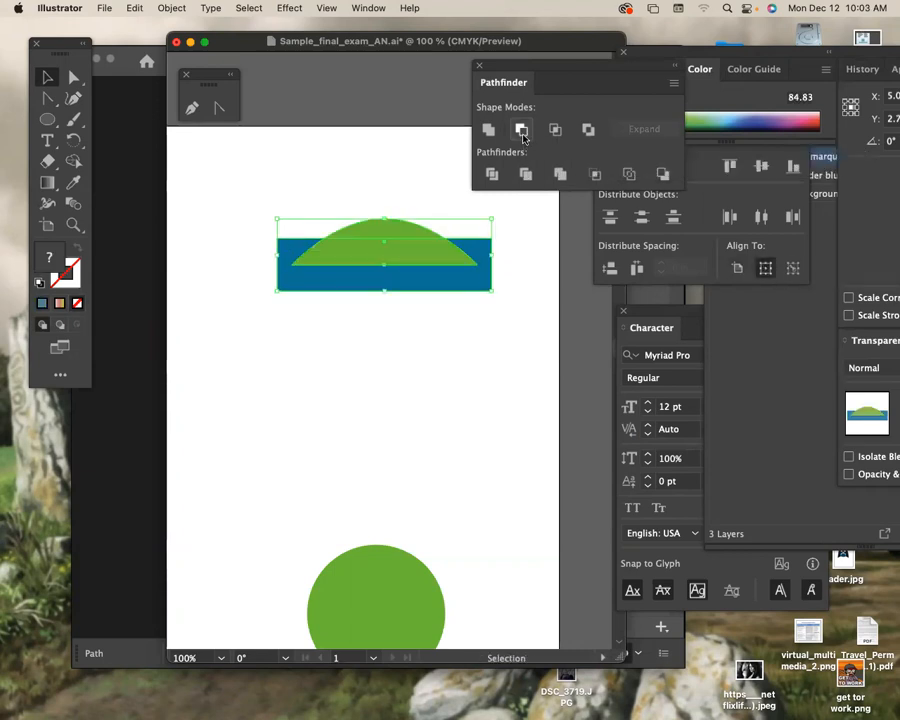
left_click(490, 132)
left_click(476, 380)
left_click(426, 275)
Step: Delete the leftover green circle lower on the page and select the united green marquis shape
left_click(377, 560)
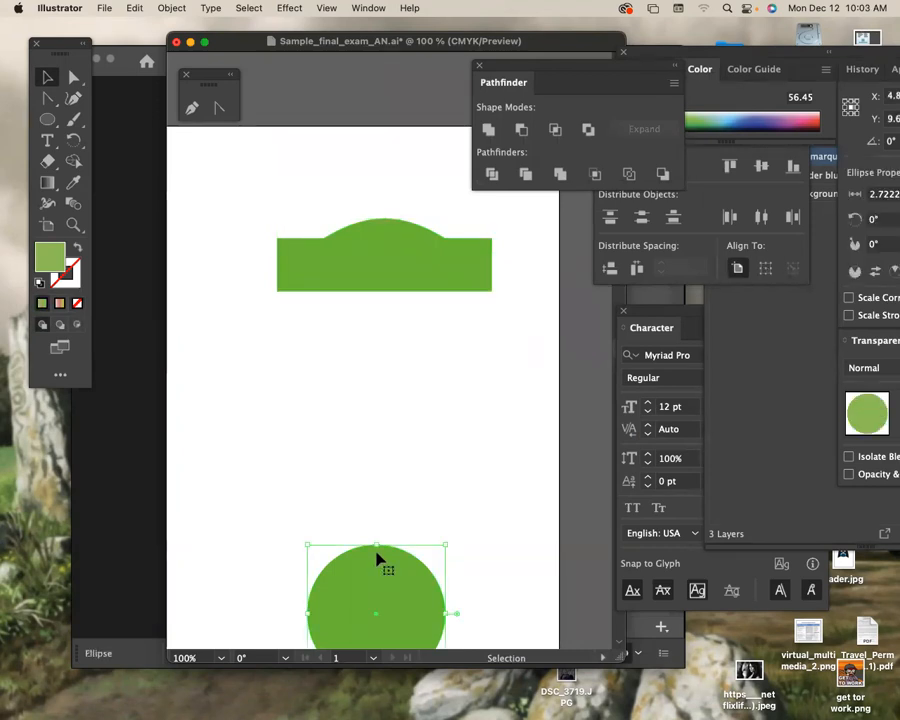
key("Delete")
left_click(395, 250)
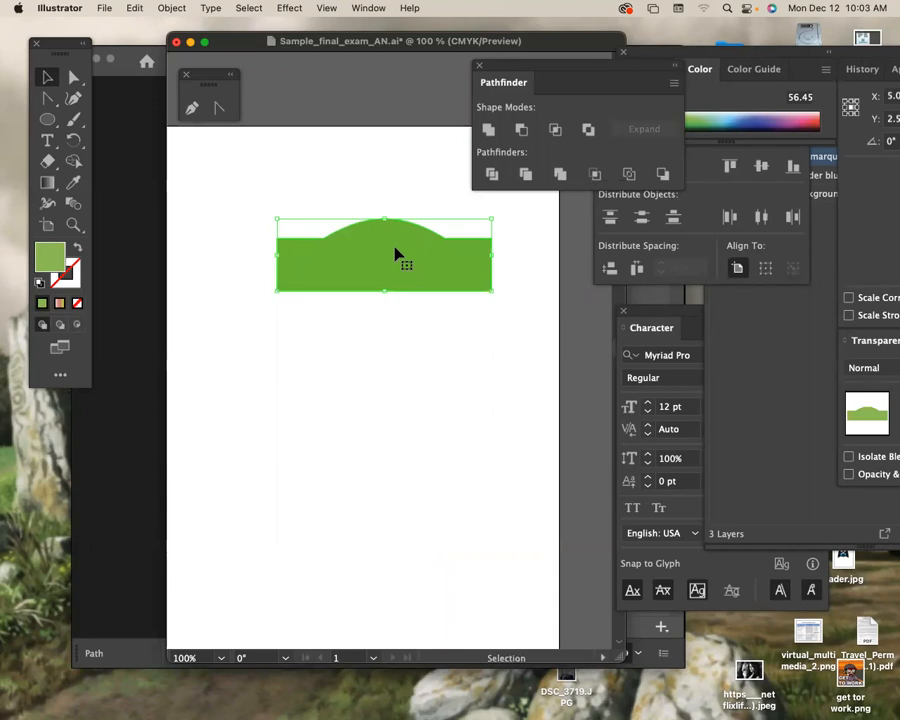
key("super+equal")
left_click_drag(420, 319, 436, 287)
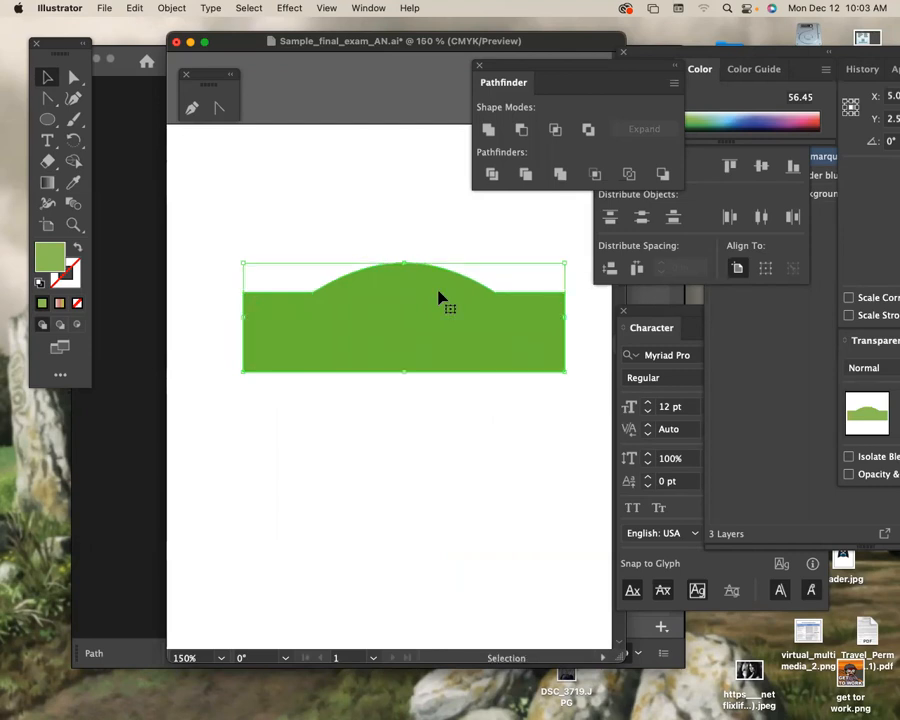
left_click(462, 432)
left_click(422, 305)
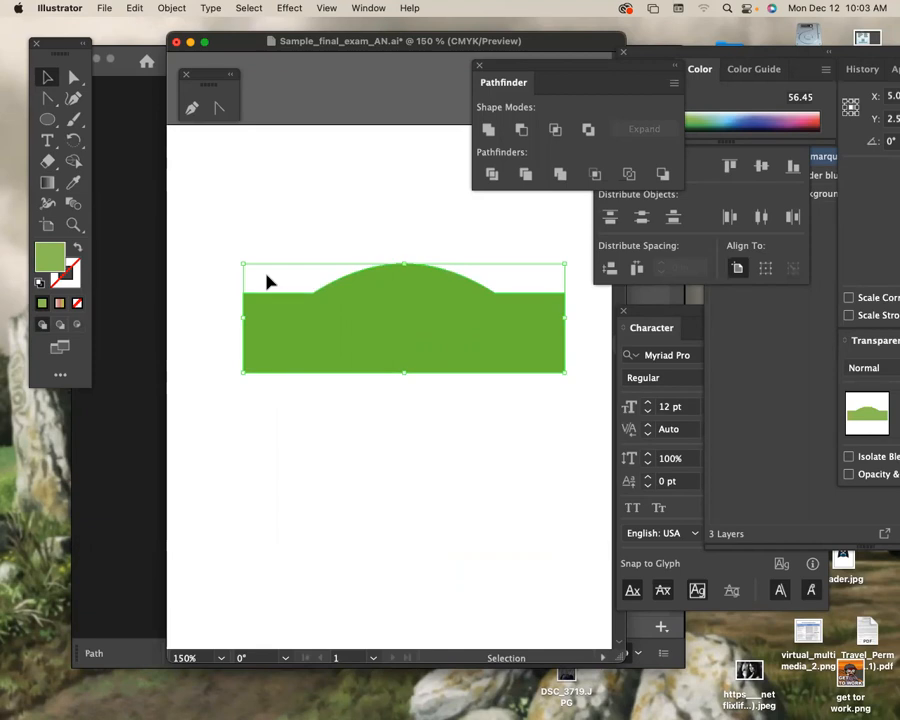
Step: Show the Gradient panel beside the artwork and fill the marquis with its linear gradient at 0°
left_click(372, 8)
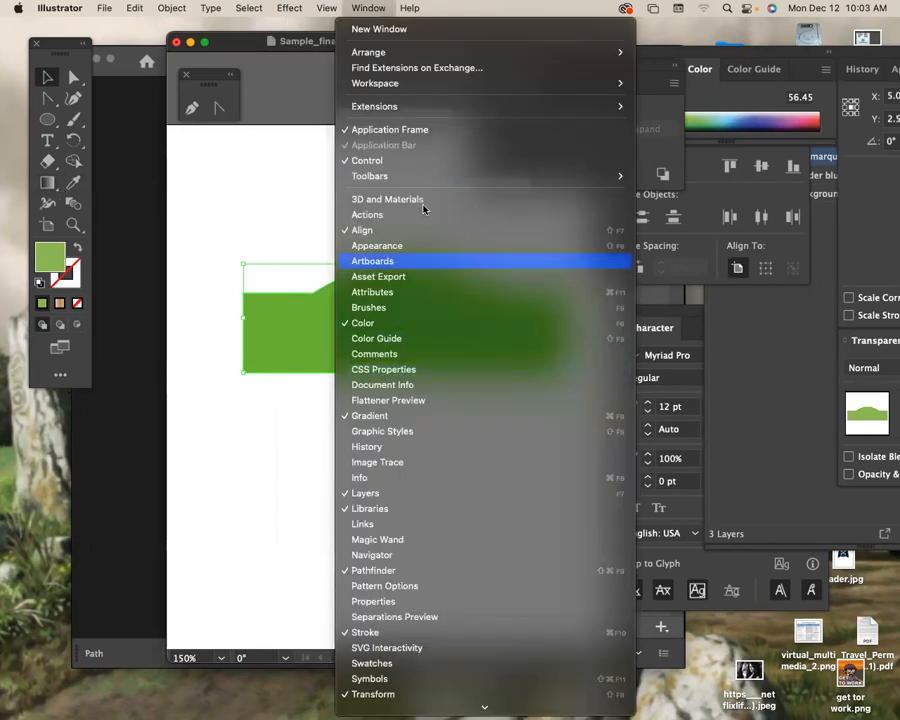
left_click(370, 415)
left_click_drag(840, 153, 624, 159)
left_click(598, 190)
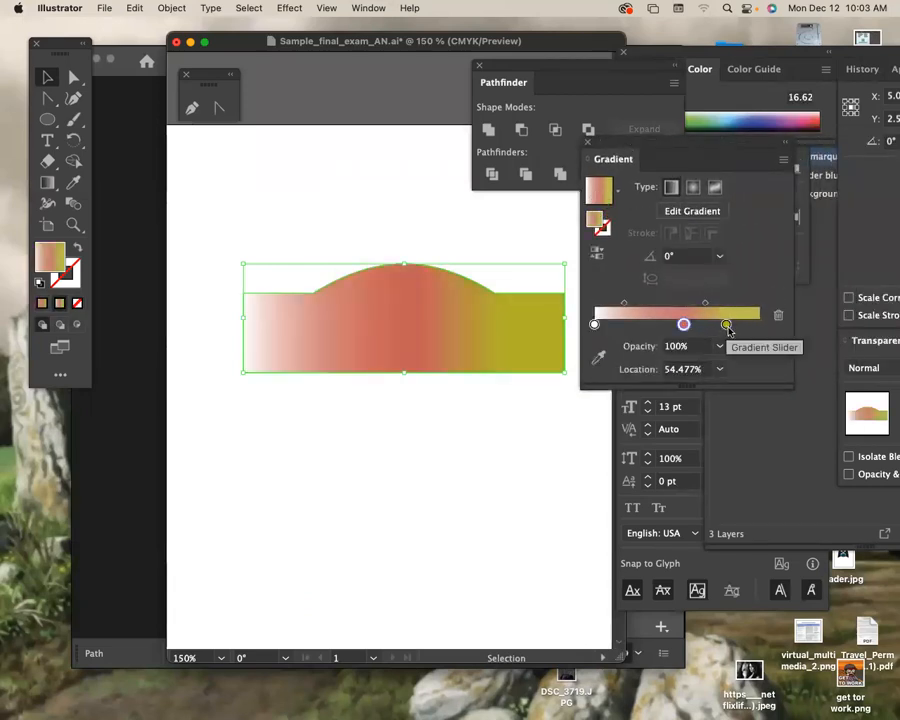
Step: Recolour the gradient's olive stop to brown: C 39.61, M 70, Y 100, K 29.02
double_click(726, 324)
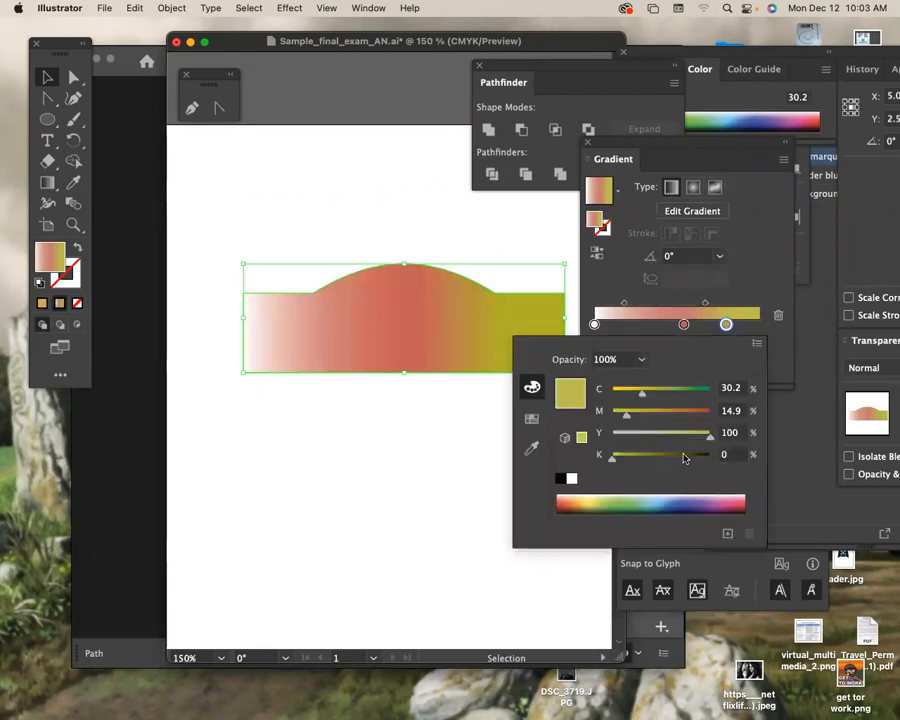
left_click_drag(588, 498, 585, 501)
left_click_drag(672, 413, 683, 420)
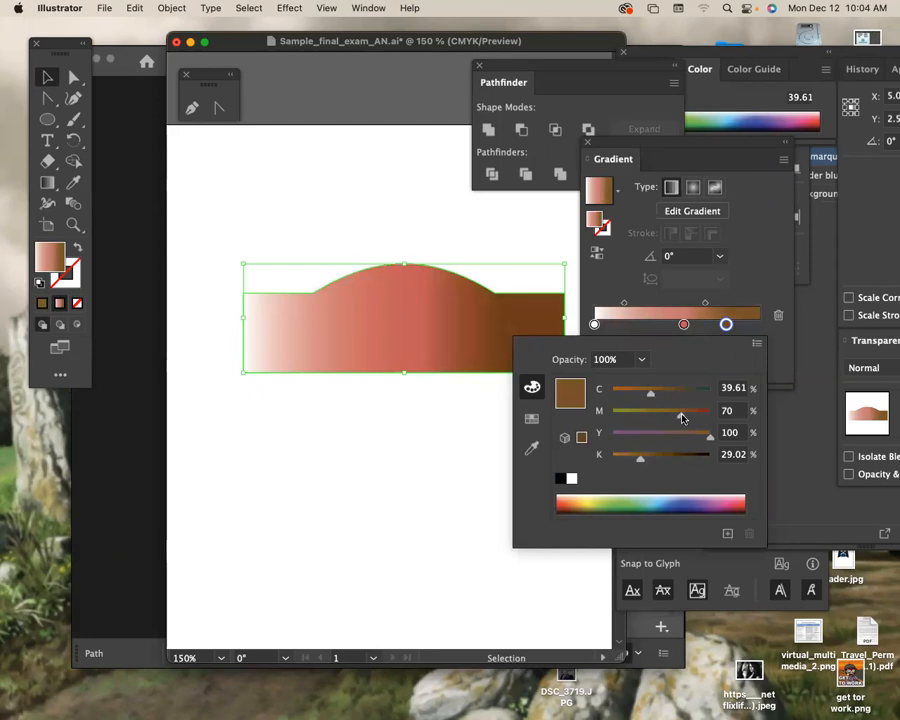
left_click(726, 325)
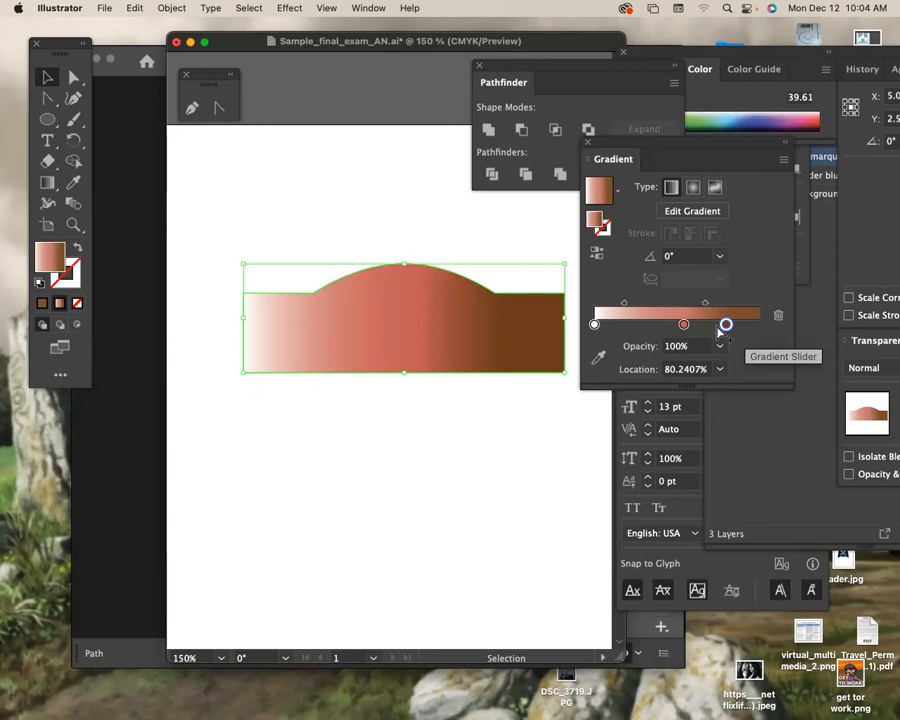
left_click(725, 326)
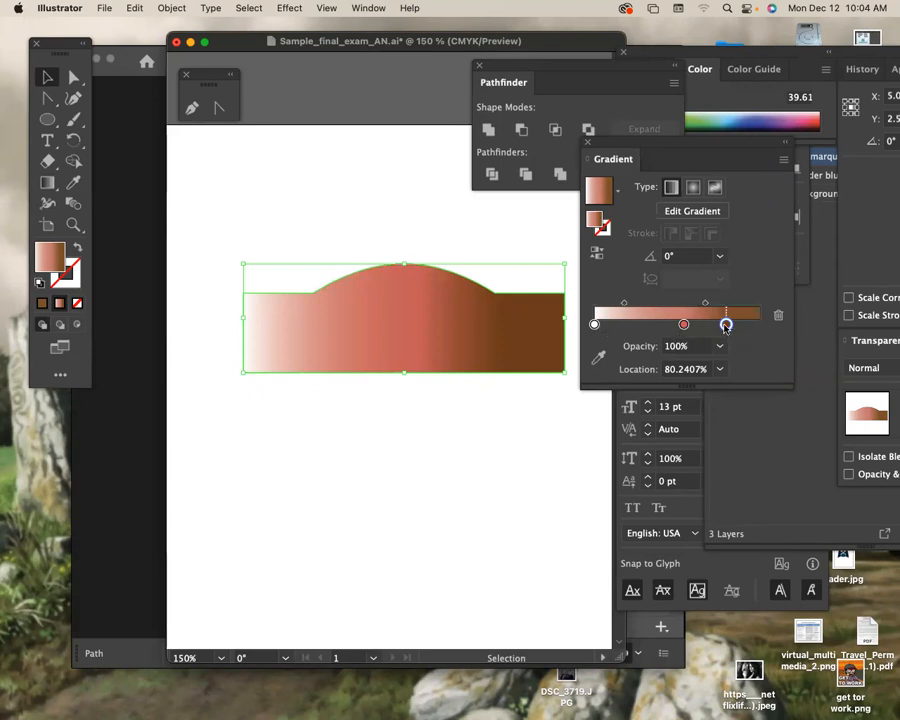
Step: Replace the gradient's white starting stop with a copy of the brown stop and move the brown end stop to 100%
left_click_drag(726, 325, 594, 325)
left_click_drag(728, 325, 759, 323)
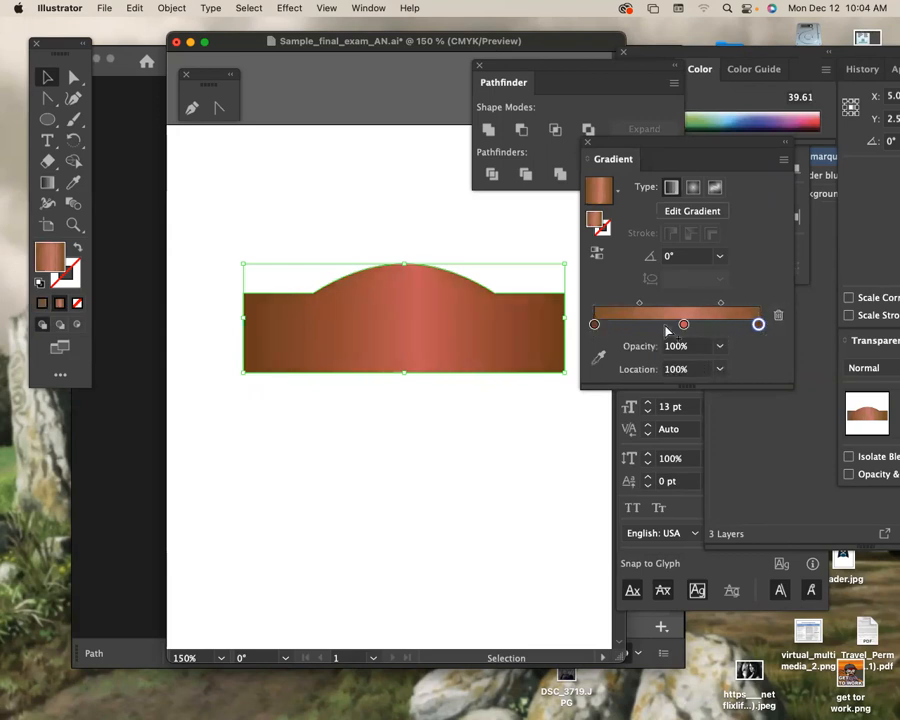
key("super+minus")
key("super+minus")
key("space")
left_click_drag(507, 353, 578, 334)
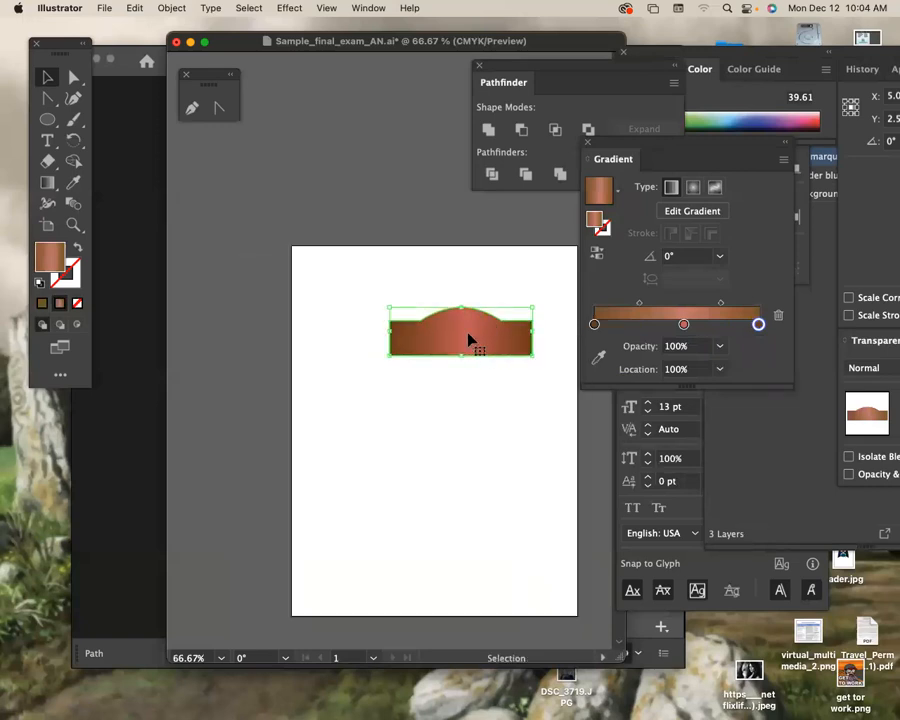
Step: Fine-tune the gradient's middle stop and midpoints, setting the second midpoint to about 55.4%, and deselect the marquis
left_click_drag(474, 345, 484, 336)
left_click_drag(641, 306, 633, 304)
left_click_drag(685, 327, 725, 307)
key("alt+super")
left_click(542, 427)
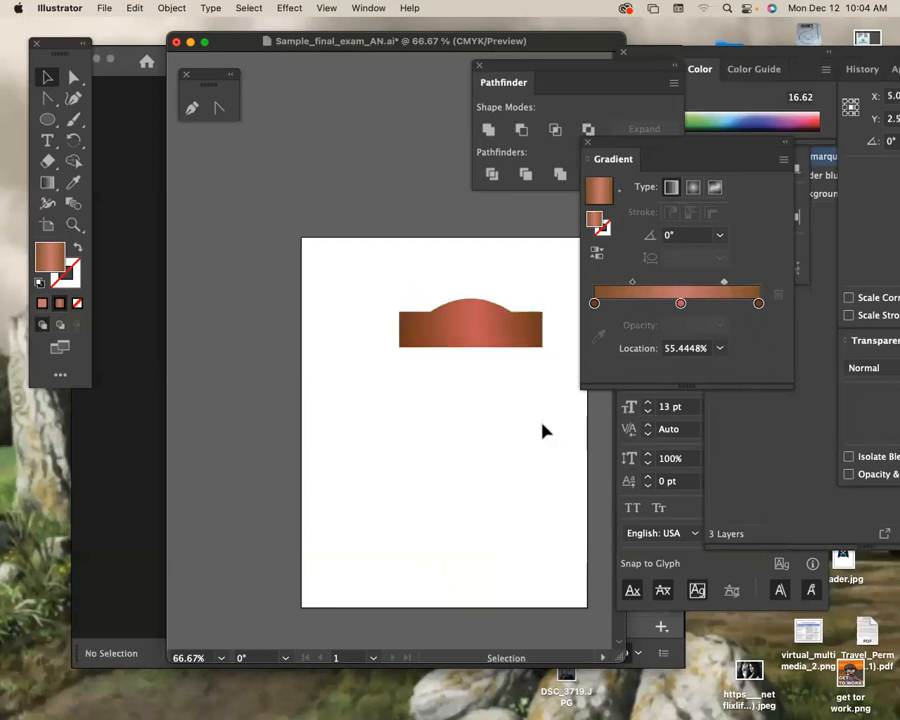
Step: Paste a green copy of the marquis in front of the gradient one and scale it down slightly about its centre
left_click(476, 323)
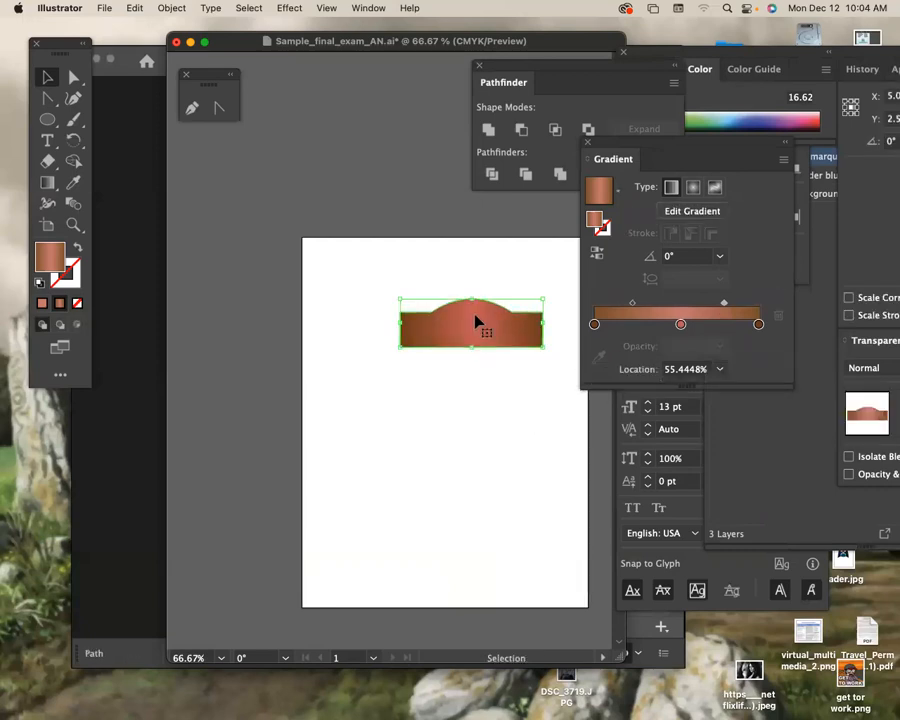
key("super")
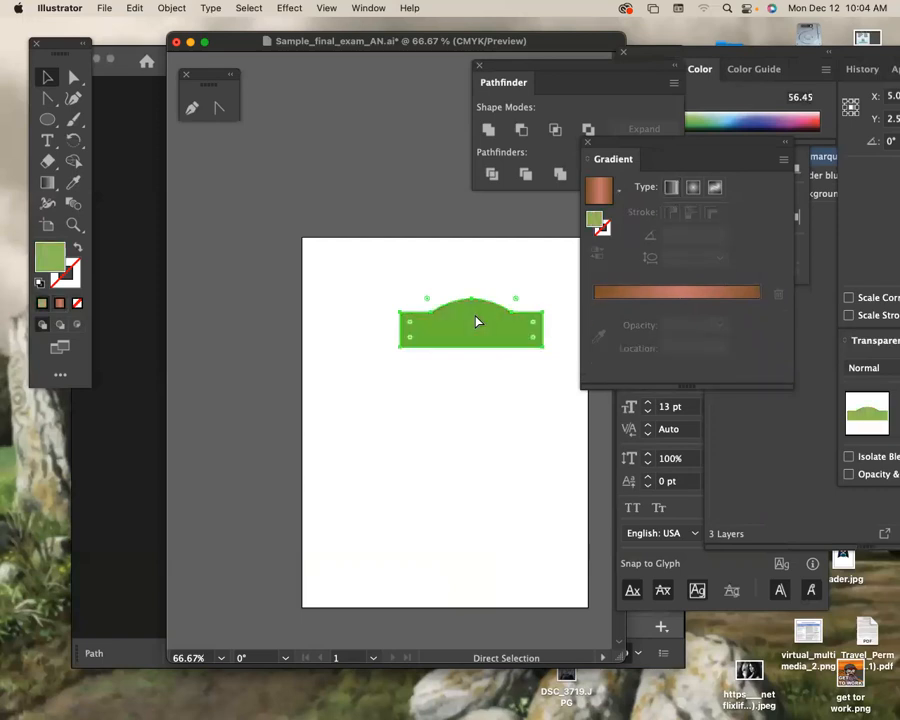
left_click_drag(545, 350, 546, 361)
Step: Examine the margins between the green copy and the gradient marquis at several zoom levels
key("super+equal")
key("super+equal")
key("space")
left_click_drag(397, 363, 508, 317)
key("super+minus")
key("super+minus")
key("super+minus")
key("space")
left_click_drag(416, 376, 627, 291)
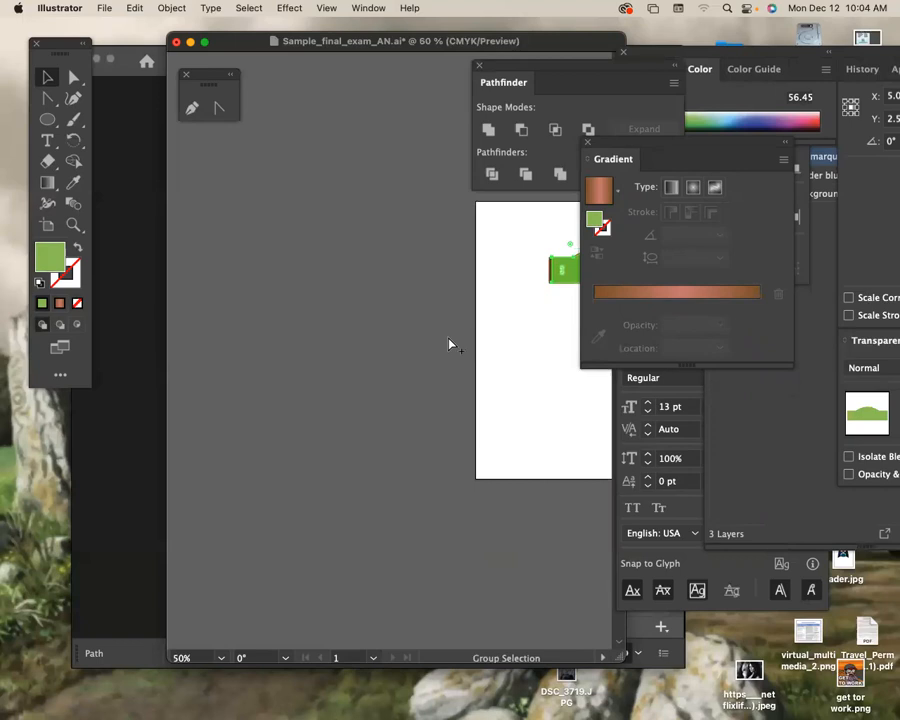
key("space")
left_click_drag(492, 356, 348, 426)
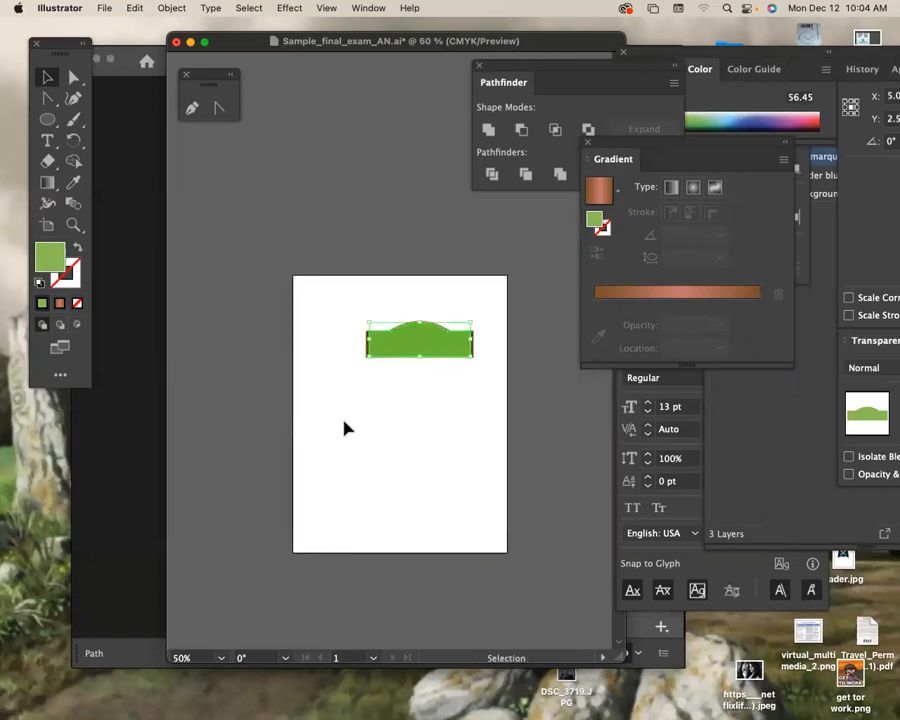
key("super+equal")
key("super+equal")
key("super+equal")
key("super+equal")
key("super+equal")
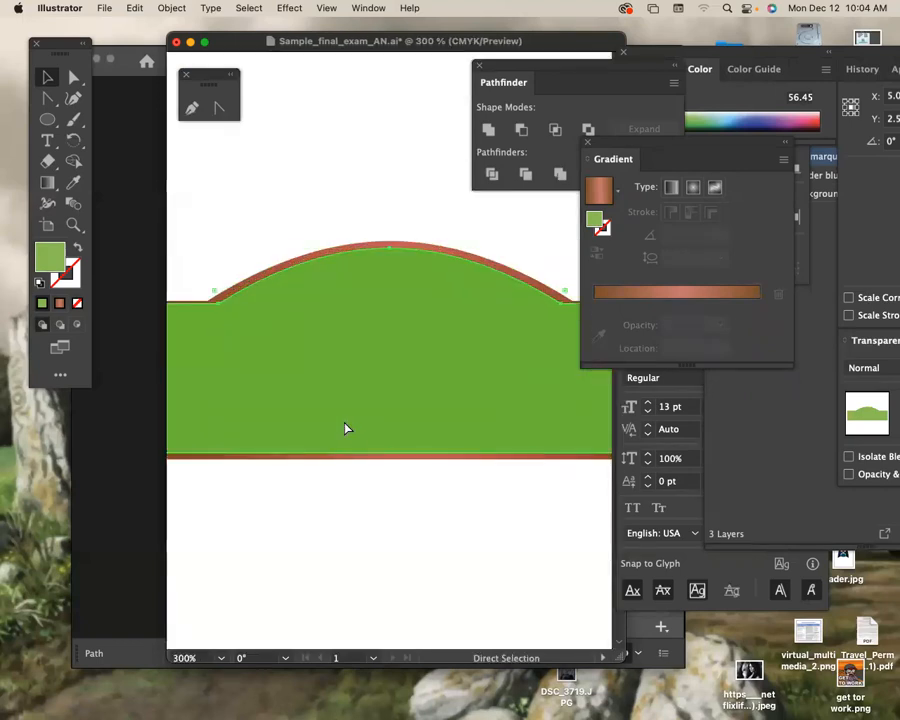
key("super+minus")
key("super+minus")
key("space")
left_click_drag(336, 390, 370, 360)
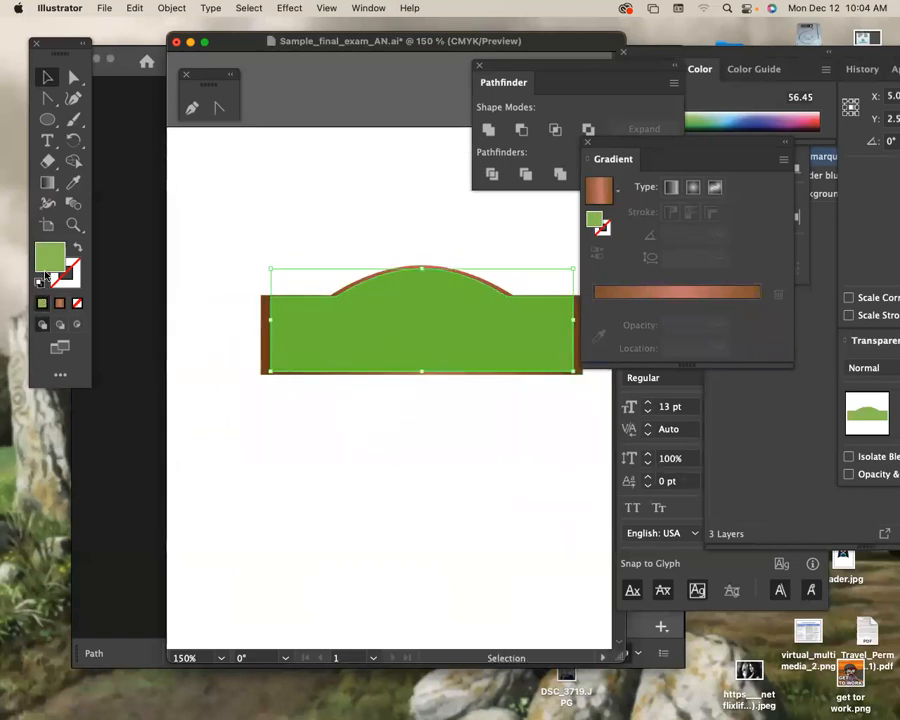
Step: Swap the green copy's fill and stroke to leave it unfilled, and colour its stroke yellow
left_click(77, 250)
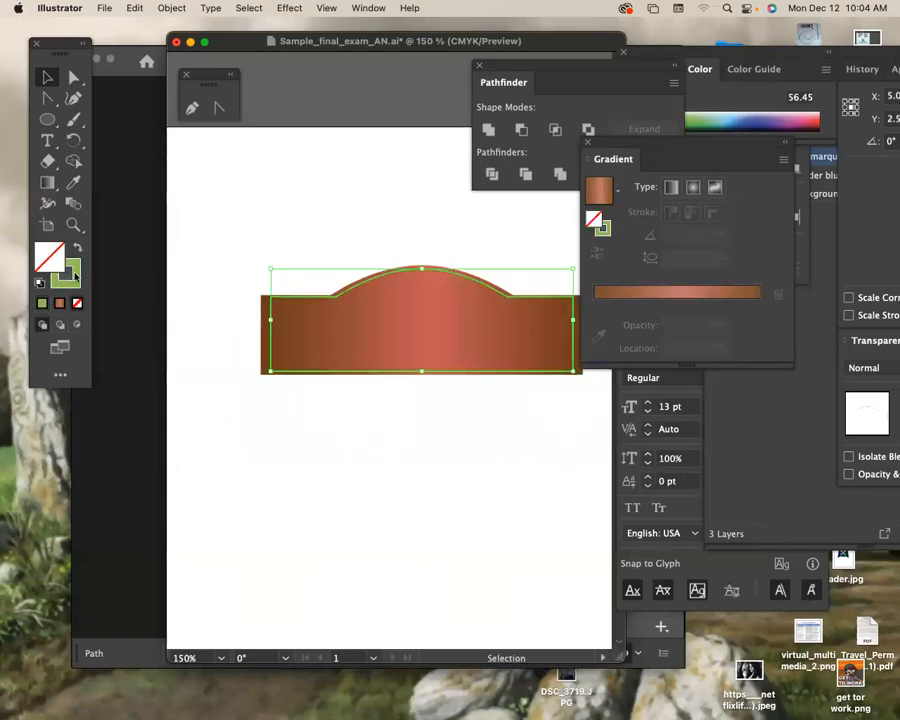
left_click(75, 276)
left_click(660, 117)
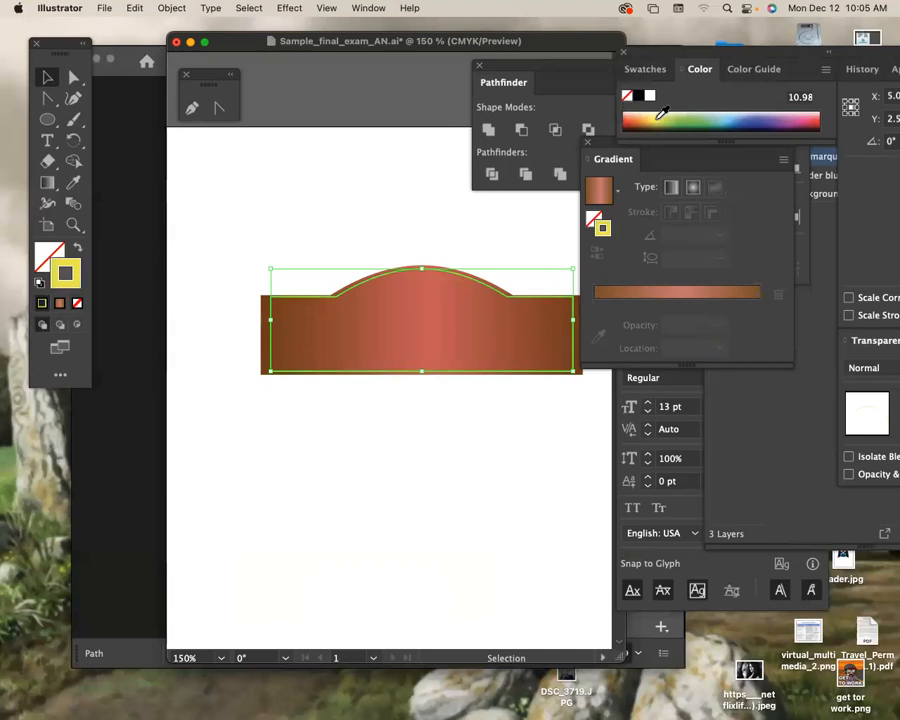
left_click(363, 408)
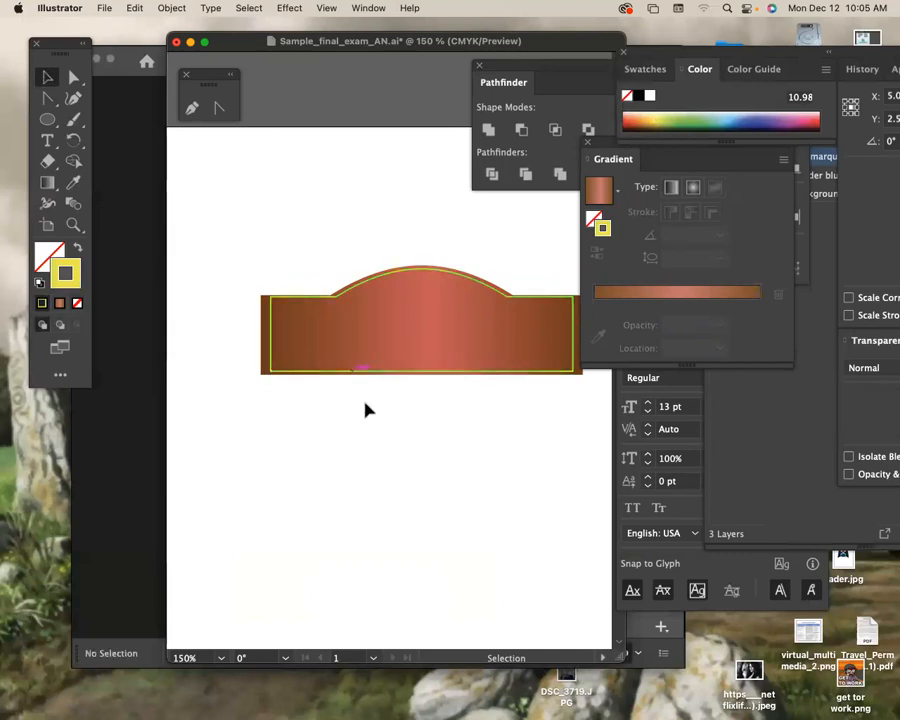
Step: Nudge the yellow outline's left shoulder segment down three increments with Direct Selection
key("super+equal")
key("super+equal")
scroll(405, 432, "left", 5)
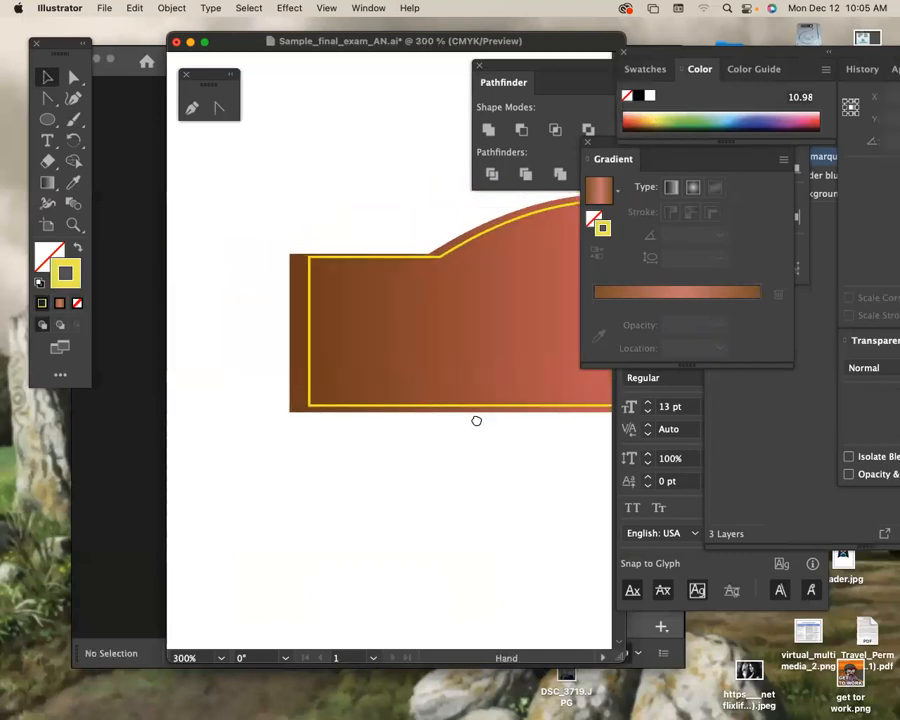
left_click(75, 79)
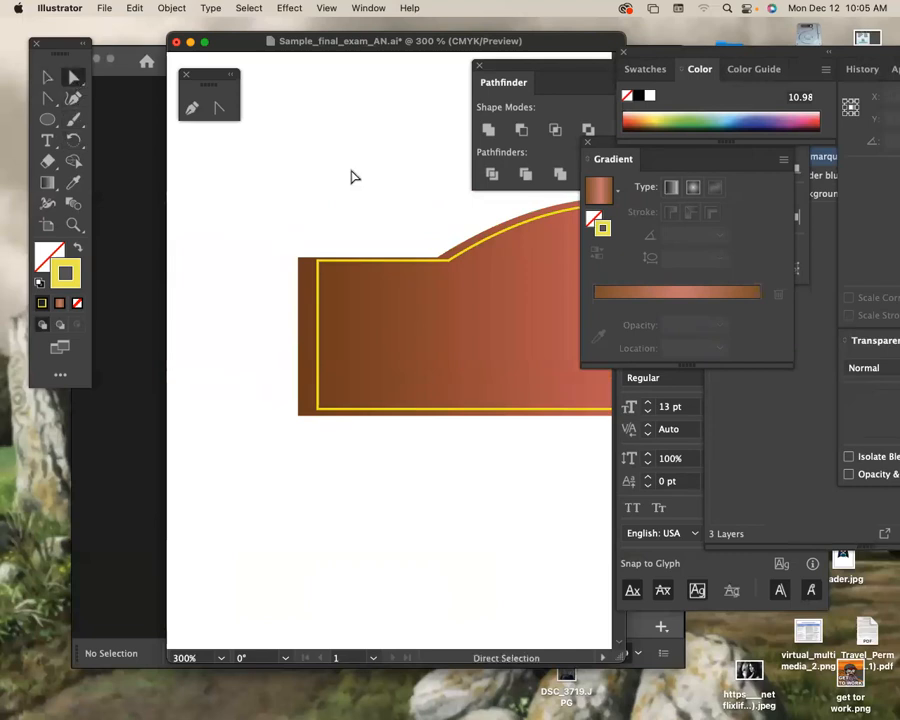
left_click(395, 265)
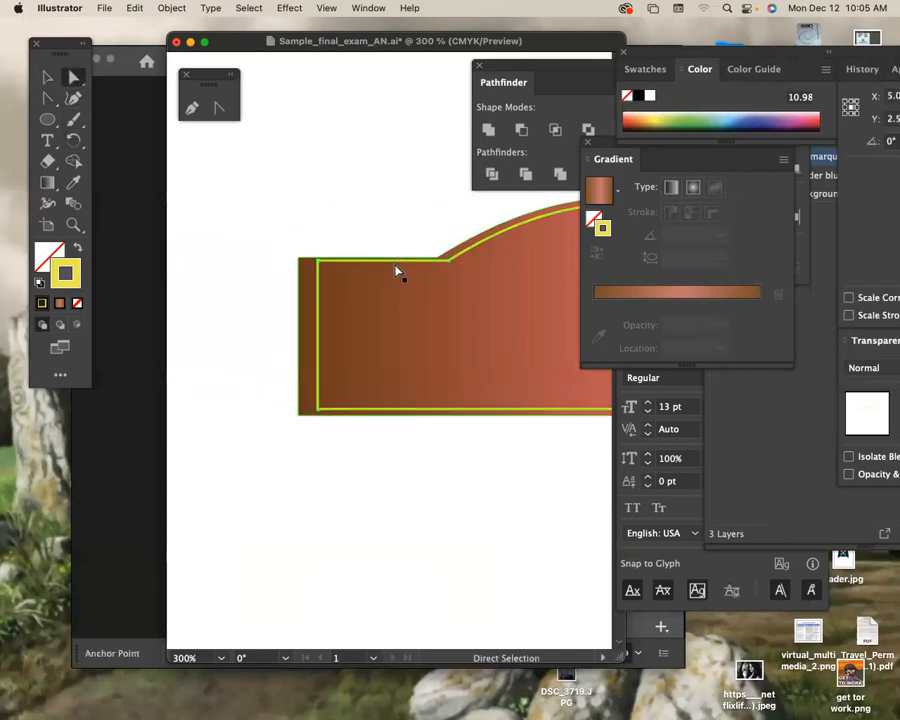
key("Down")
key("Down")
key("Down")
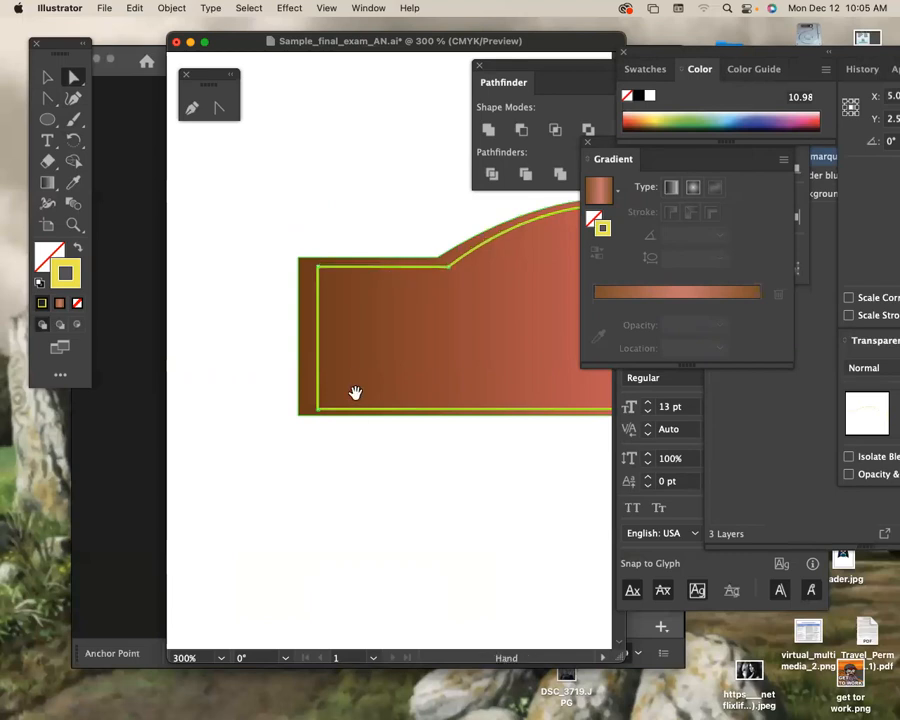
Step: Nudge the yellow outline's right shoulder segment down three increments to match the left one
left_click_drag(355, 392, 333, 338)
left_click(376, 428)
left_click_drag(570, 317, 227, 363)
left_click(370, 256)
key("Down")
key("Down")
key("Down")
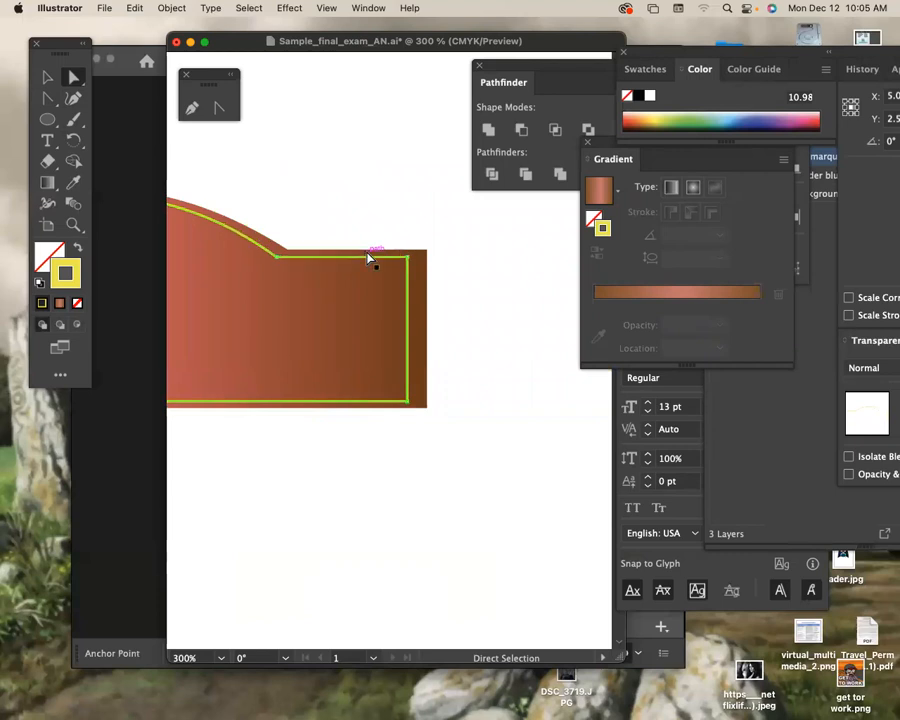
Step: Move the yellow outline's right and left edges slightly outward to narrow the side margins
left_click(573, 327)
left_click_drag(410, 333, 419, 338)
key("space")
right_click(328, 310)
left_click(303, 308)
left_click_drag(251, 305, 488, 335)
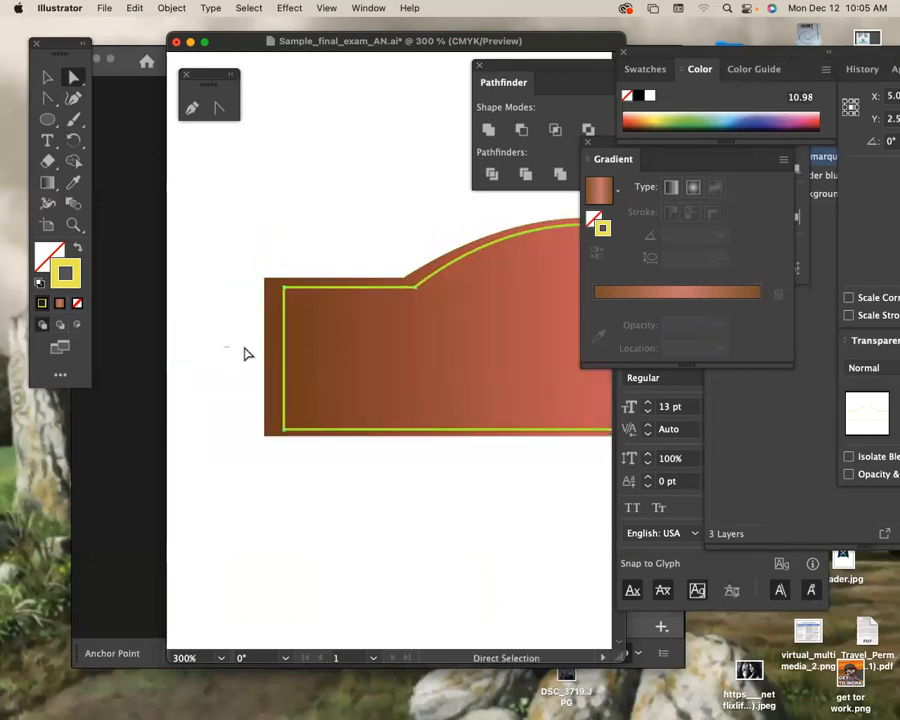
left_click(245, 350)
left_click_drag(284, 354, 276, 357)
Step: Lower the yellow outline's dome crest and raise its lower edge to even out the margins inside the marquis
key("space")
left_click_drag(420, 356, 316, 346)
left_click_drag(400, 227, 400, 227)
key("space")
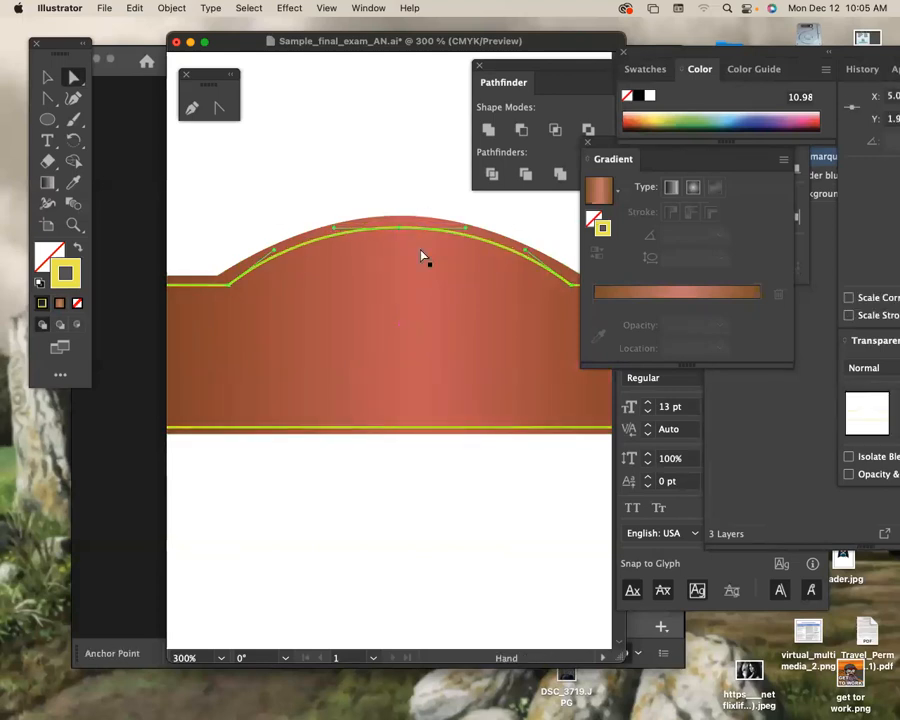
left_click_drag(415, 330, 403, 232)
left_click(379, 387)
left_click_drag(384, 334, 385, 323)
left_click(392, 405)
Step: Check the finished yellow outline, deselect it and save the document
key("super+minus")
key("super+minus")
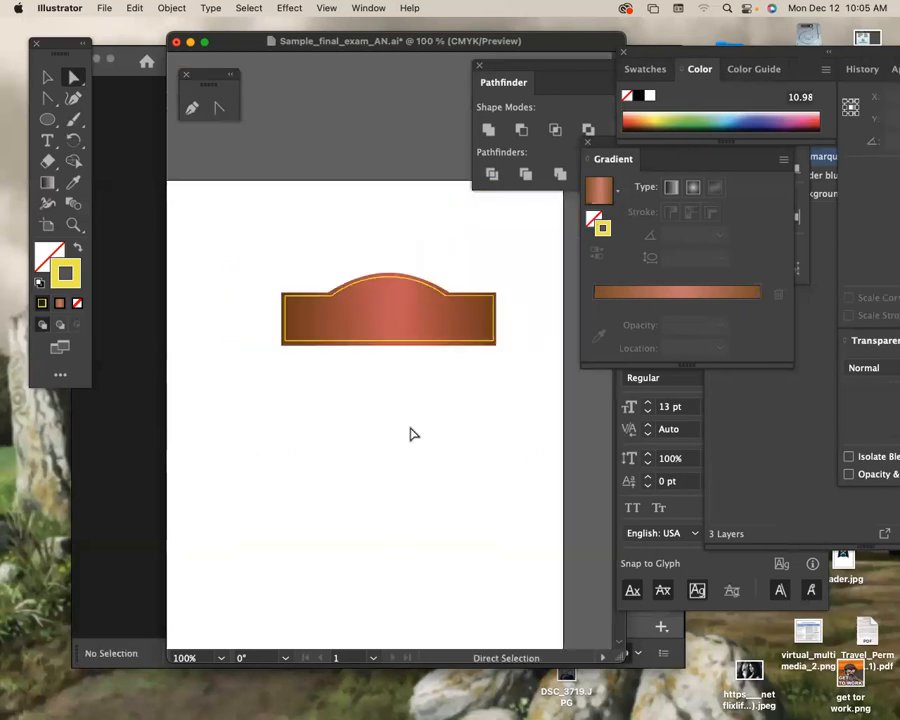
key("super+equal")
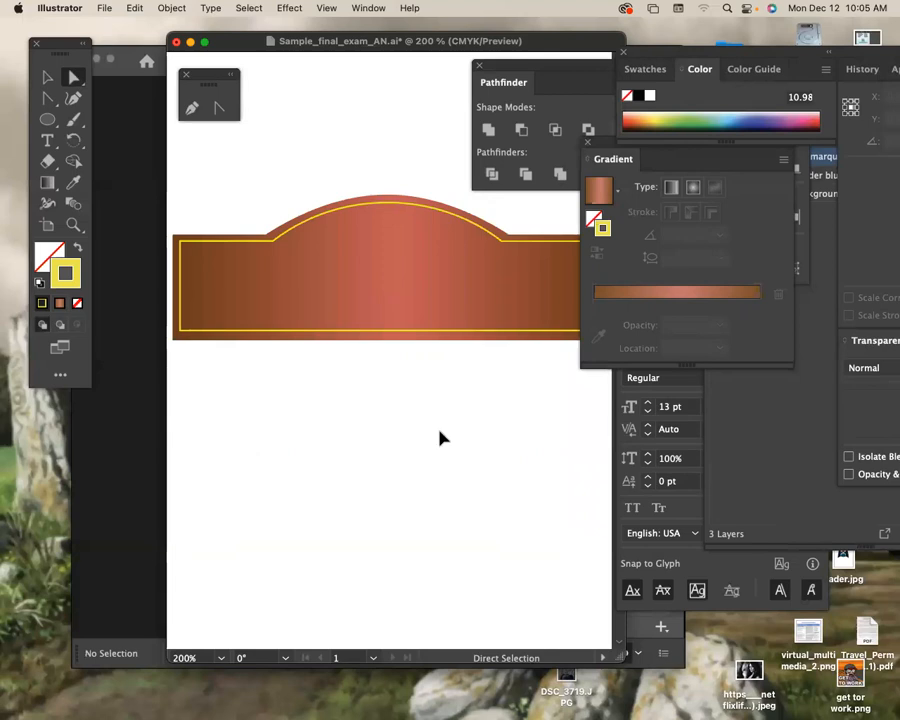
key("super+minus")
scroll(440, 441, "down", 5)
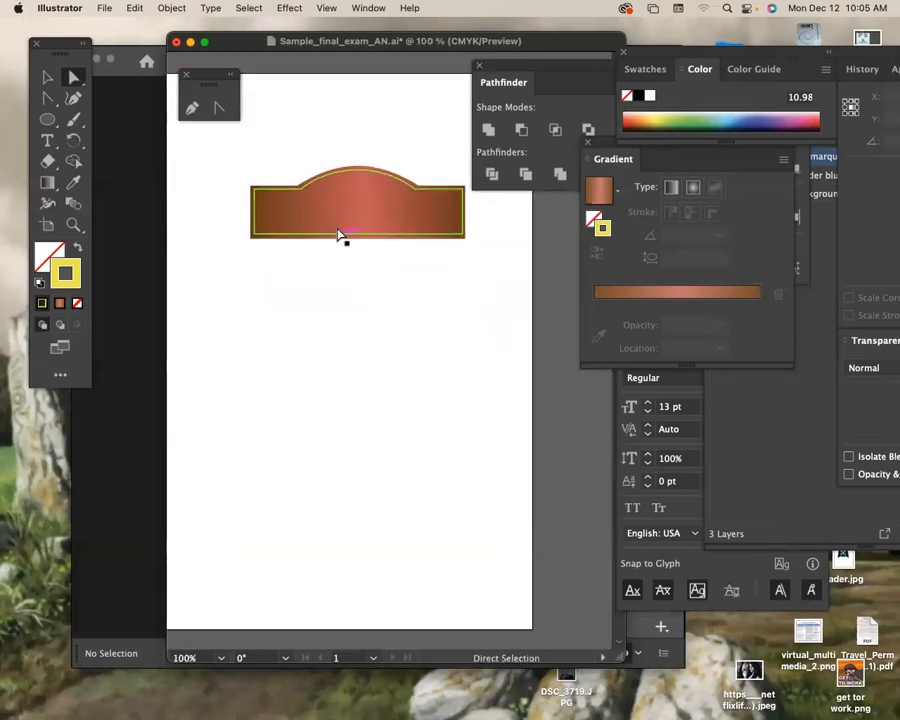
left_click(338, 238)
key("v")
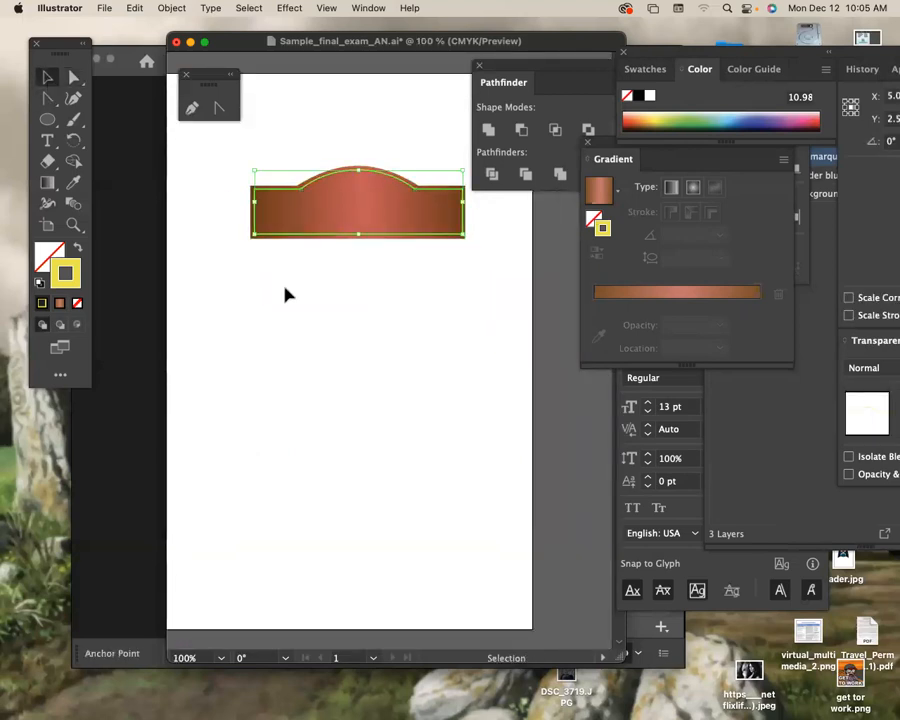
left_click(284, 294)
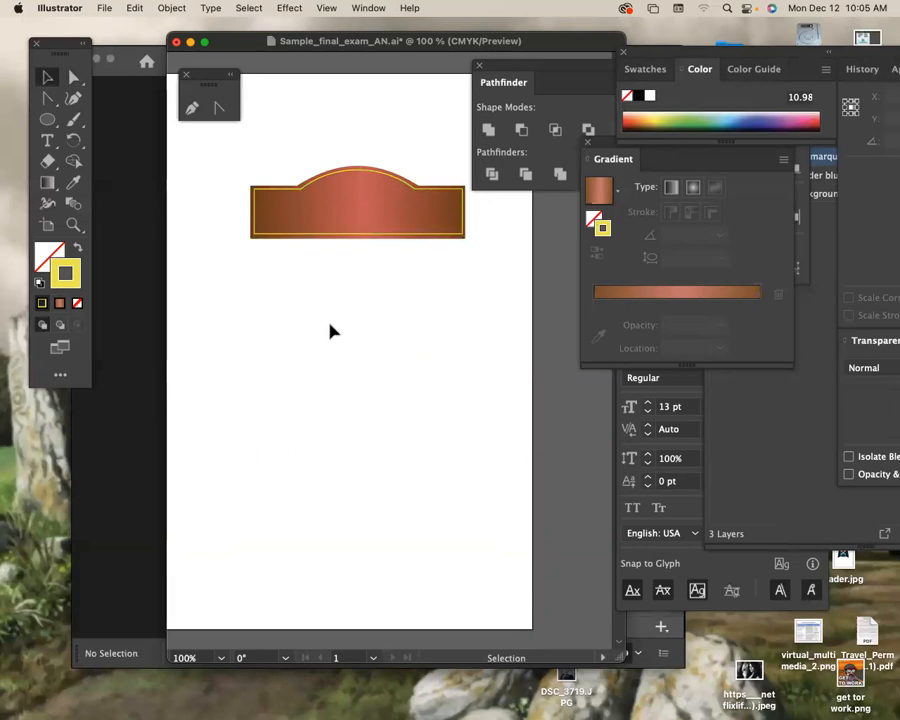
key("super+s")
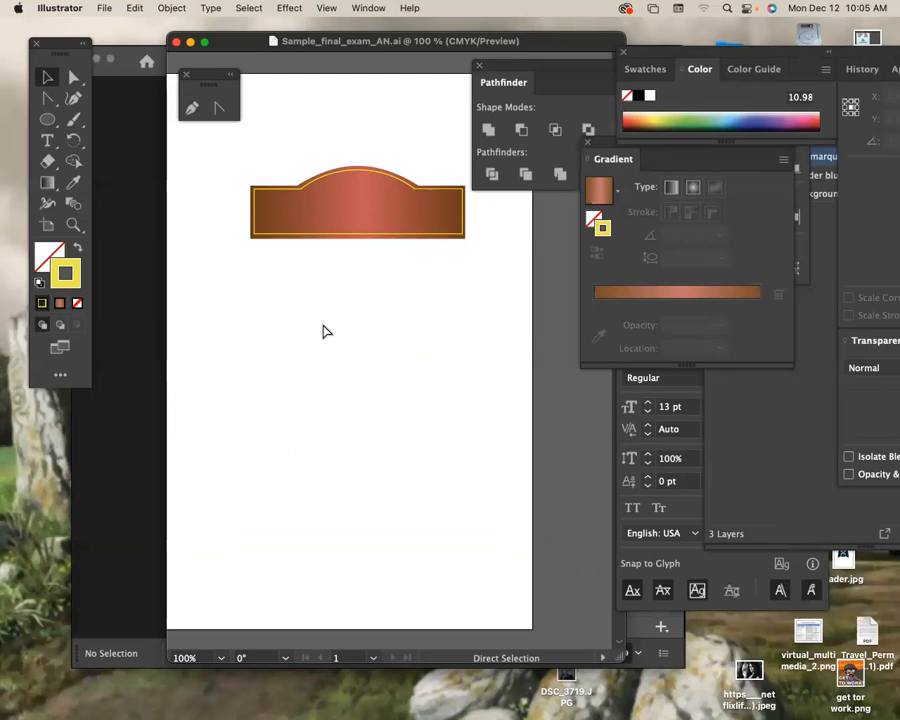
Step: Draw the first tapered, left-leaning grass blade with the Pen tool in the blank area below the marquis
key("super+equal")
left_click_drag(293, 255, 337, 325)
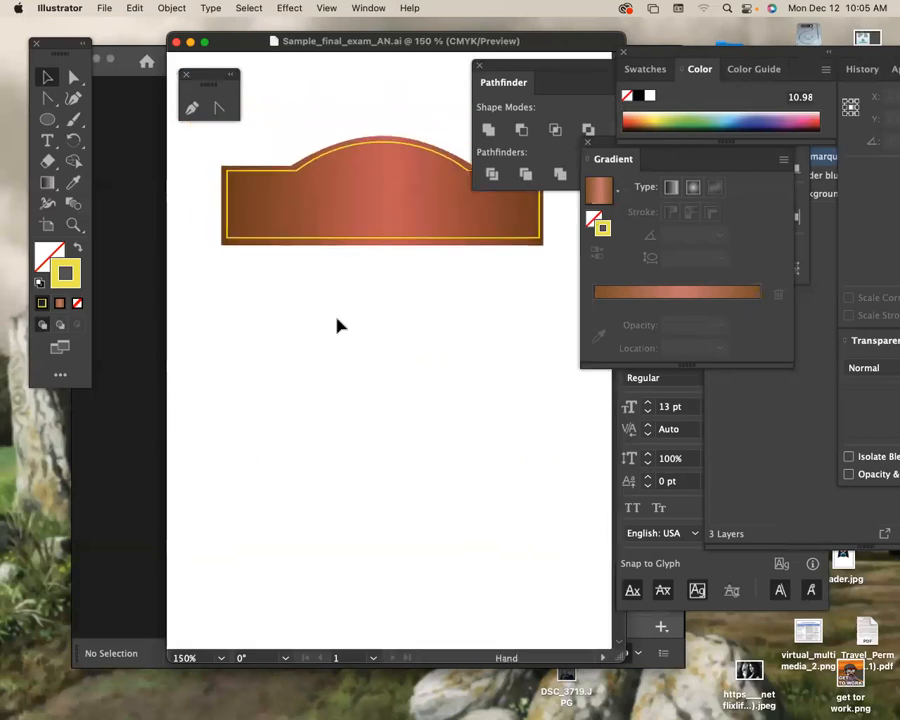
left_click(47, 119)
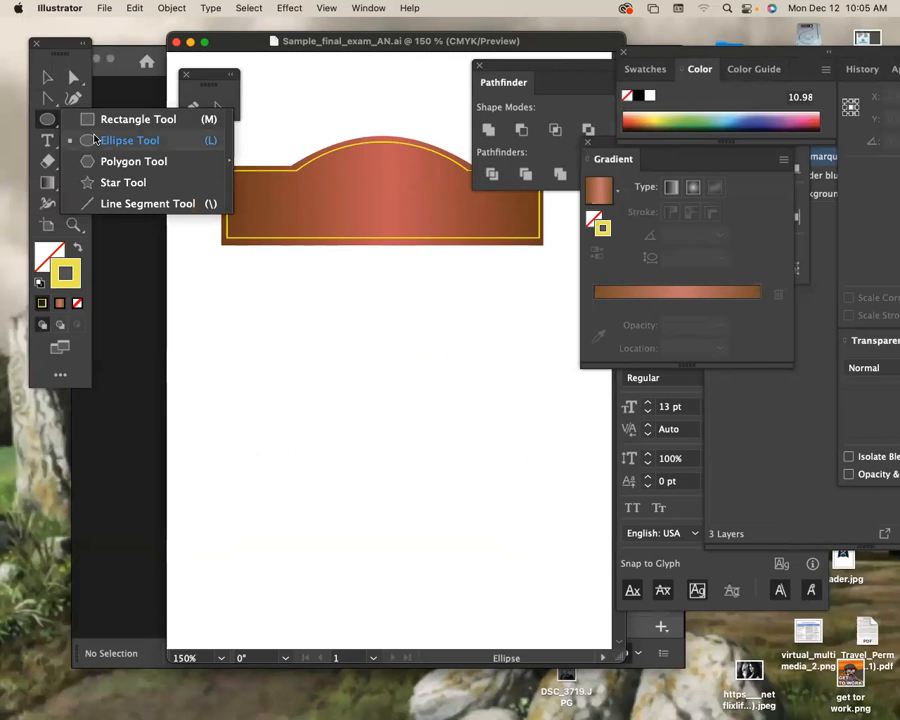
left_click(49, 119)
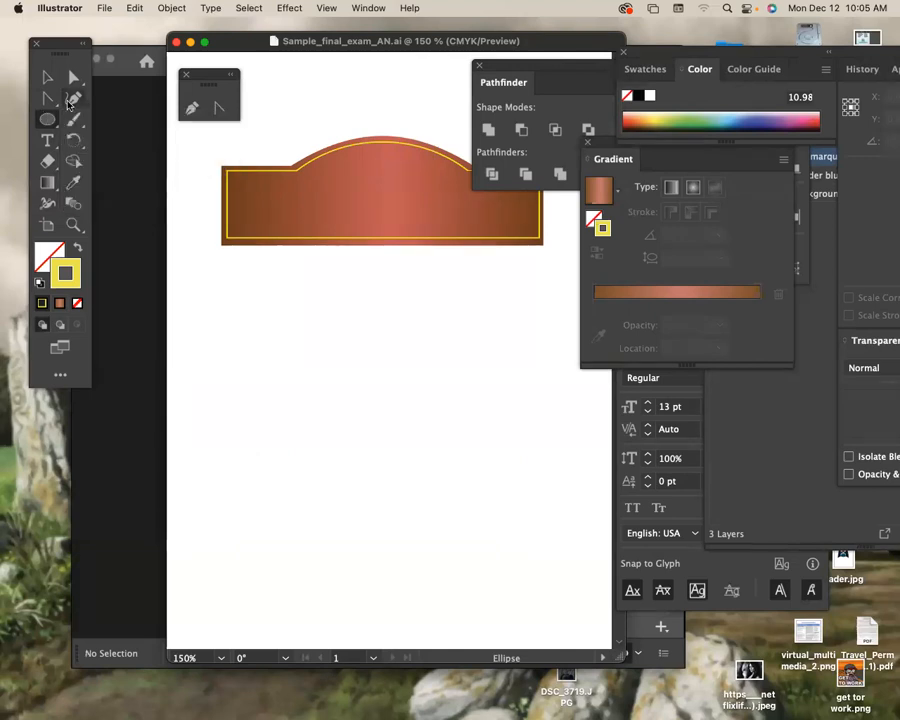
key("p")
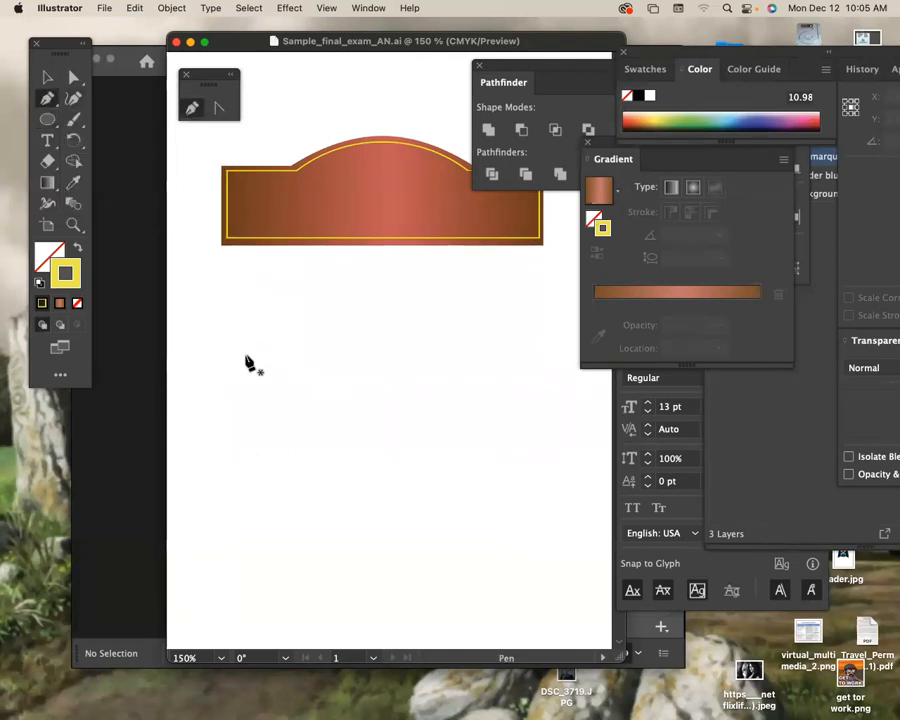
left_click(257, 388)
left_click_drag(221, 302, 192, 277)
left_click(222, 303)
left_click_drag(264, 390, 270, 439)
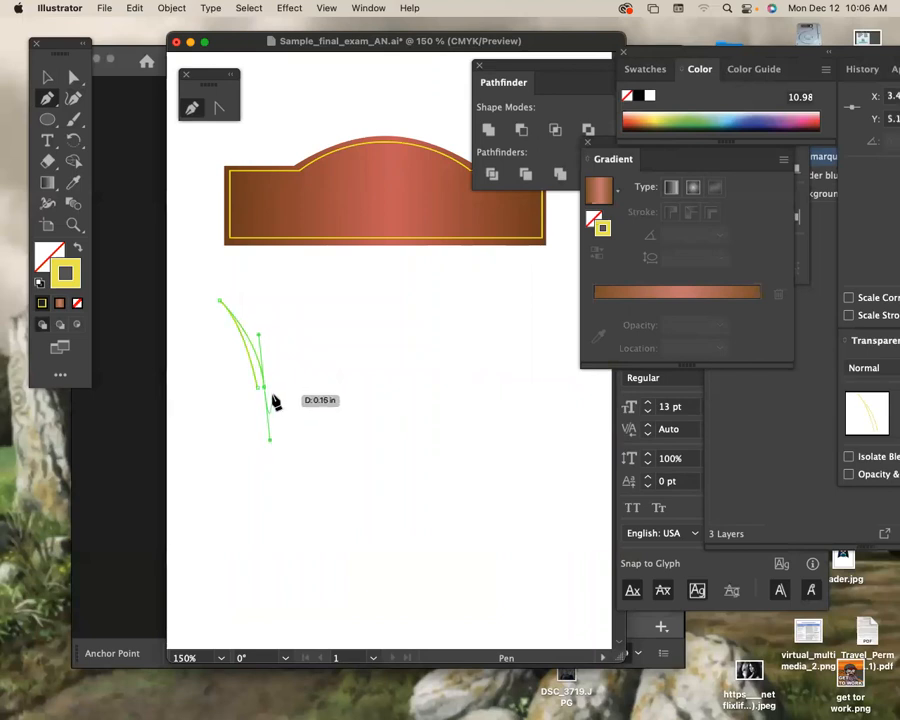
Step: Add two right-leaning curved blades from the same base and close the path into a three-blade grass tuft
left_click(267, 393)
left_click_drag(301, 308, 333, 296)
left_click(302, 309)
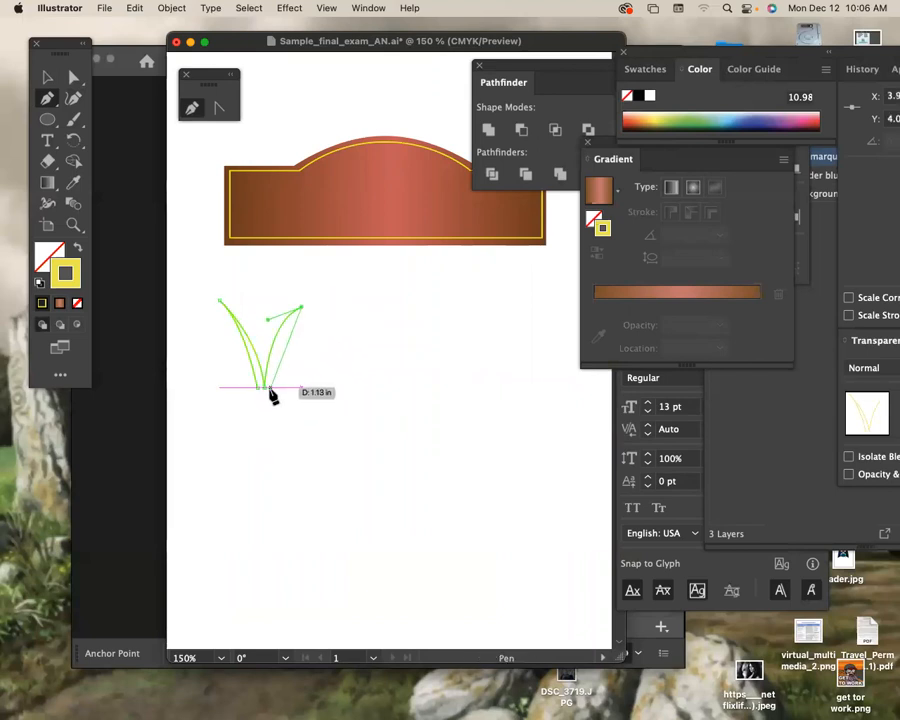
mouse_move(271, 388)
left_mouse_down()
mouse_move(283, 432)
mouse_move(275, 398)
left_mouse_up()
left_click(275, 396)
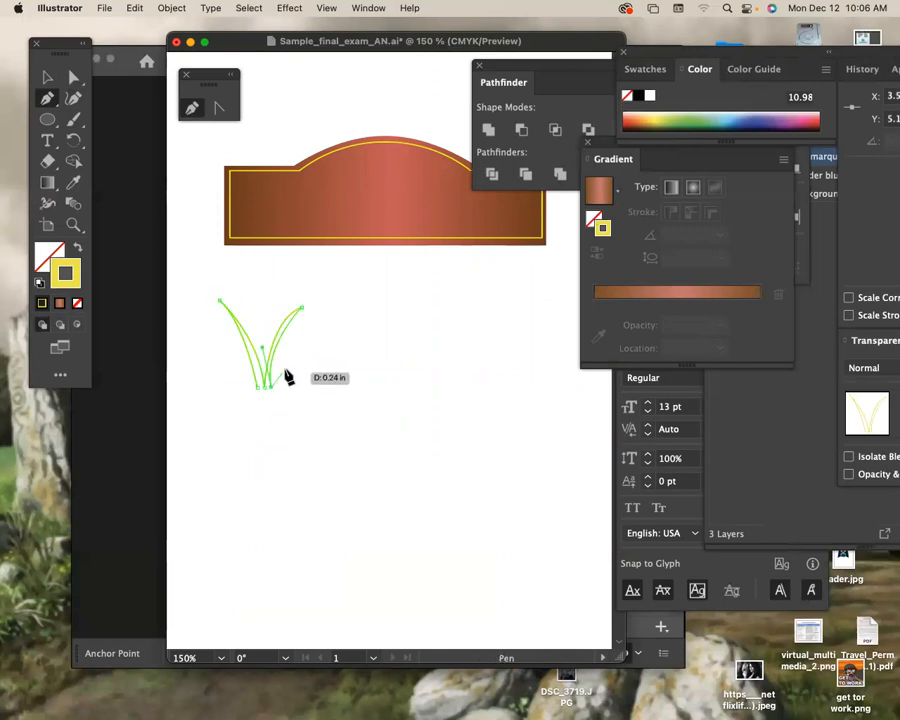
mouse_move(321, 320)
left_mouse_down()
mouse_move(345, 317)
mouse_move(323, 330)
mouse_move(321, 322)
left_mouse_up()
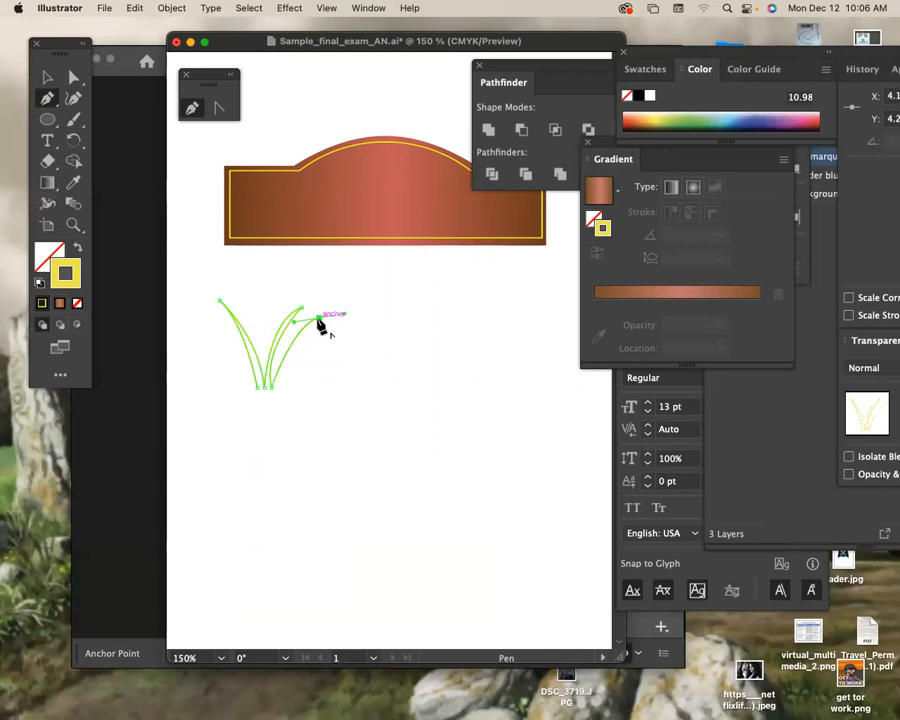
left_click_drag(277, 391, 275, 425)
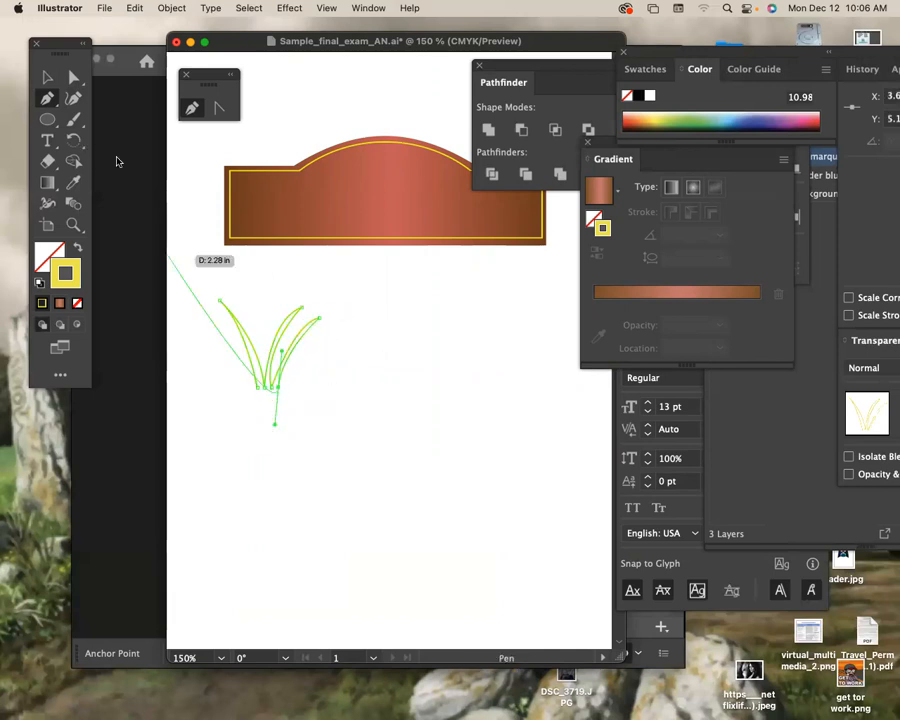
left_click(278, 389)
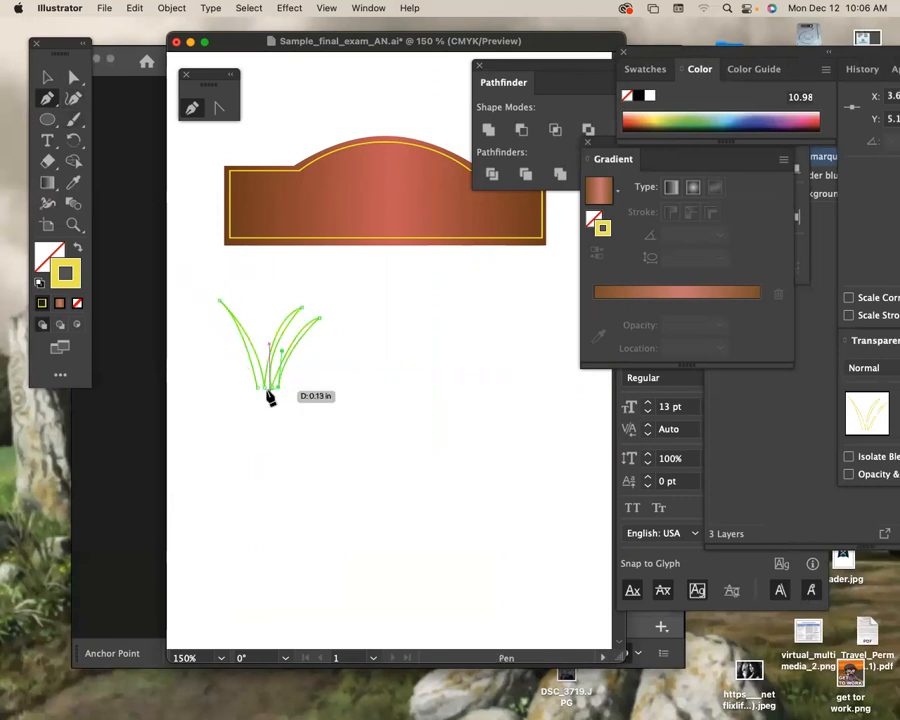
left_click(258, 393)
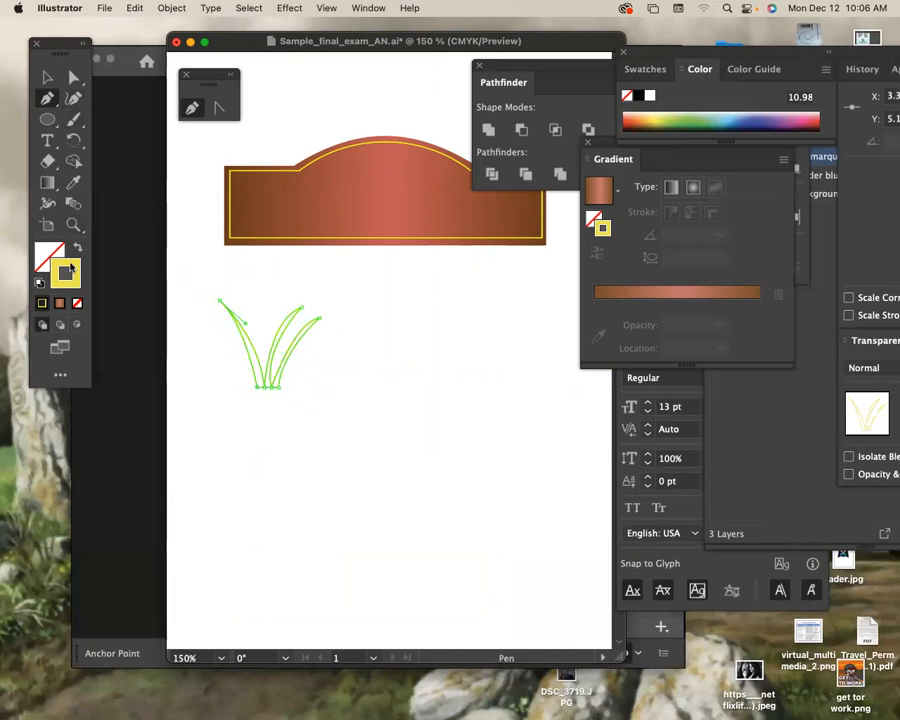
Step: Switch the tuft's colour from stroke to fill, set the fill to dark green and deselect it
left_click(78, 250)
double_click(48, 252)
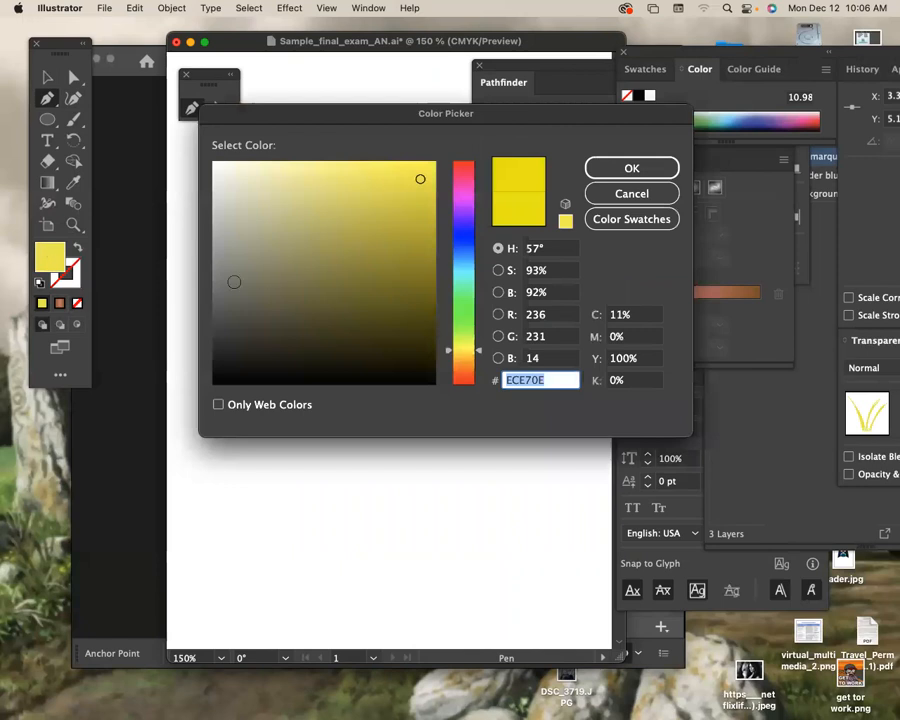
left_click_drag(463, 280, 450, 332)
left_click(418, 292)
left_click(631, 167)
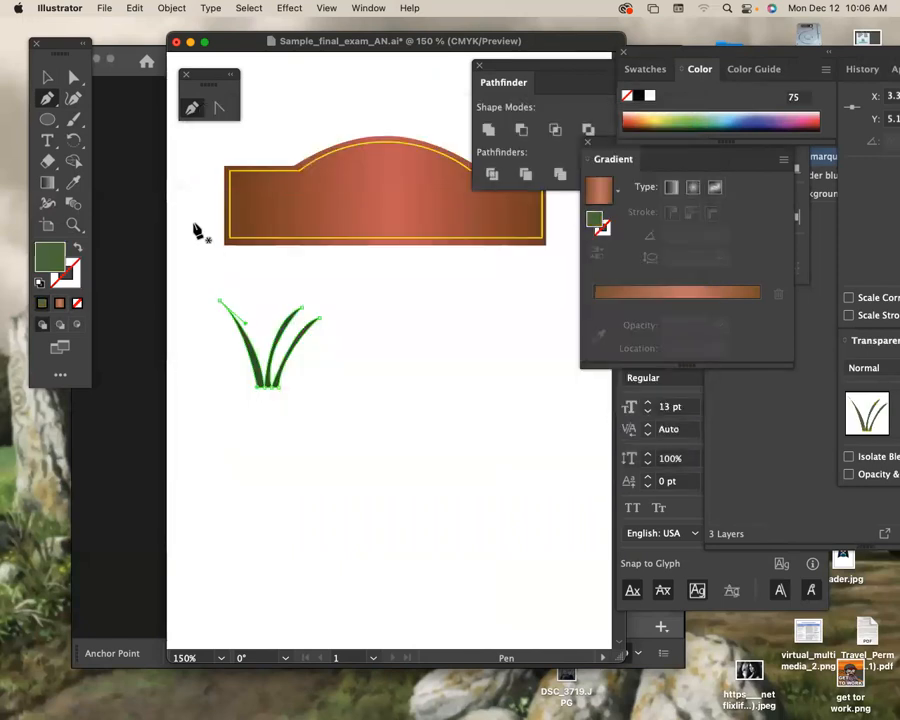
left_click(47, 76)
left_click(426, 420)
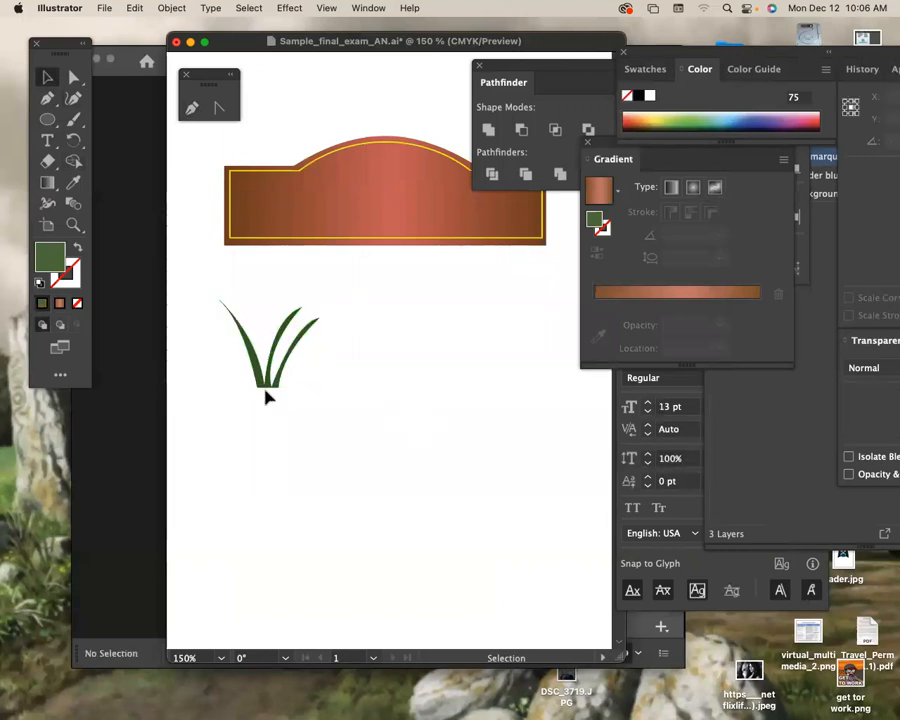
Step: Scale the grass tuft down and place it just below the marquis's left end
left_click_drag(258, 378, 277, 344)
left_click_drag(336, 357, 276, 309)
left_click(260, 342)
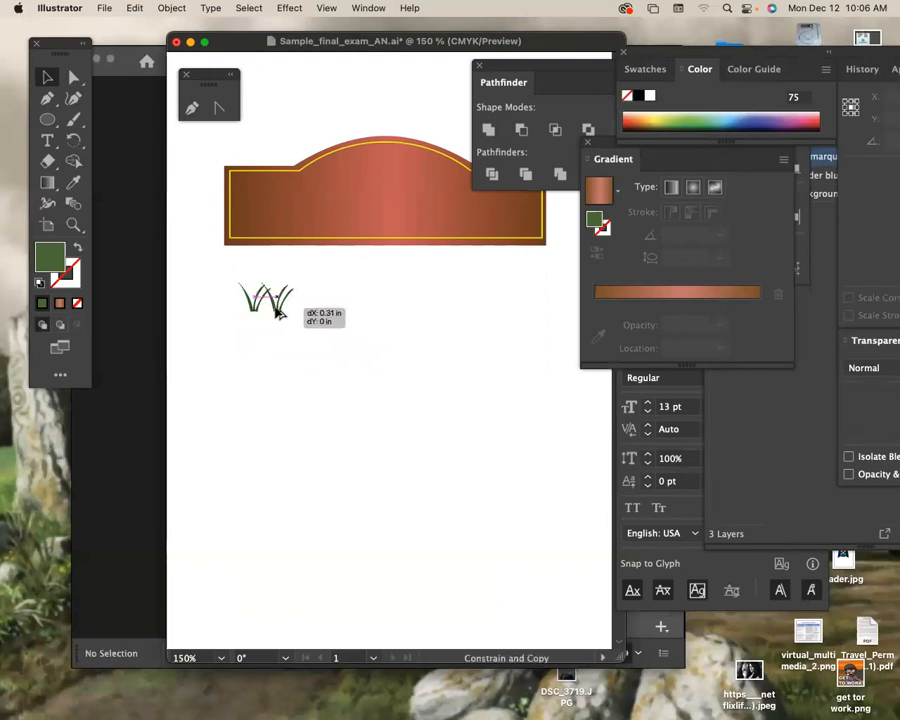
Step: Copy the small tuft about 0.3 in to the right and repeat the copy into a row beneath the marquis
left_click_drag(280, 313, 281, 322)
key("ctrl+d")
key("ctrl+d")
key("ctrl+d")
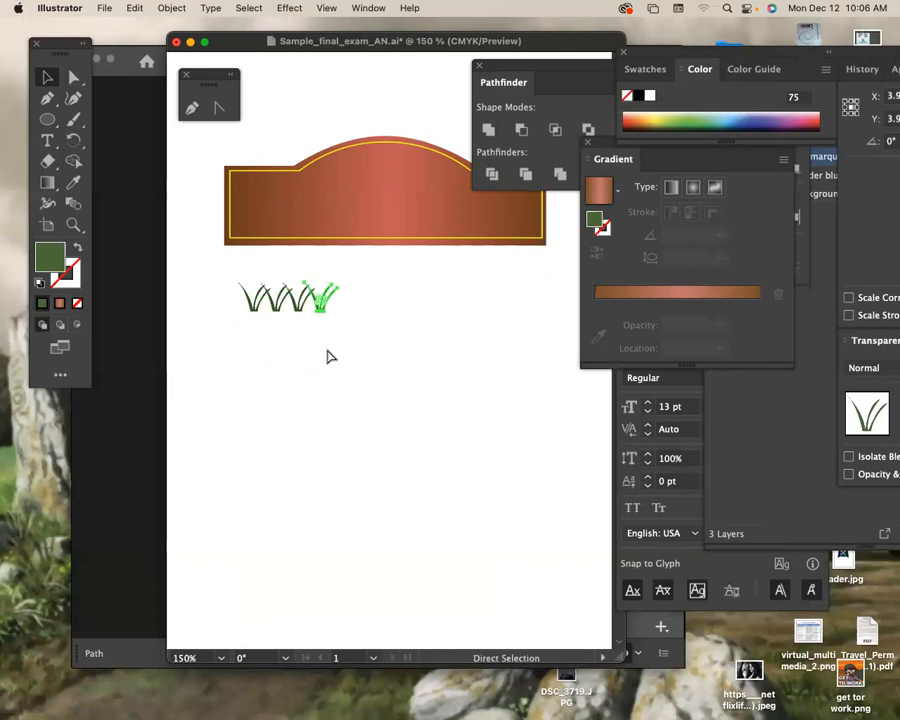
key("ctrl+d")
key("ctrl+d")
key("ctrl+d")
key("ctrl+d")
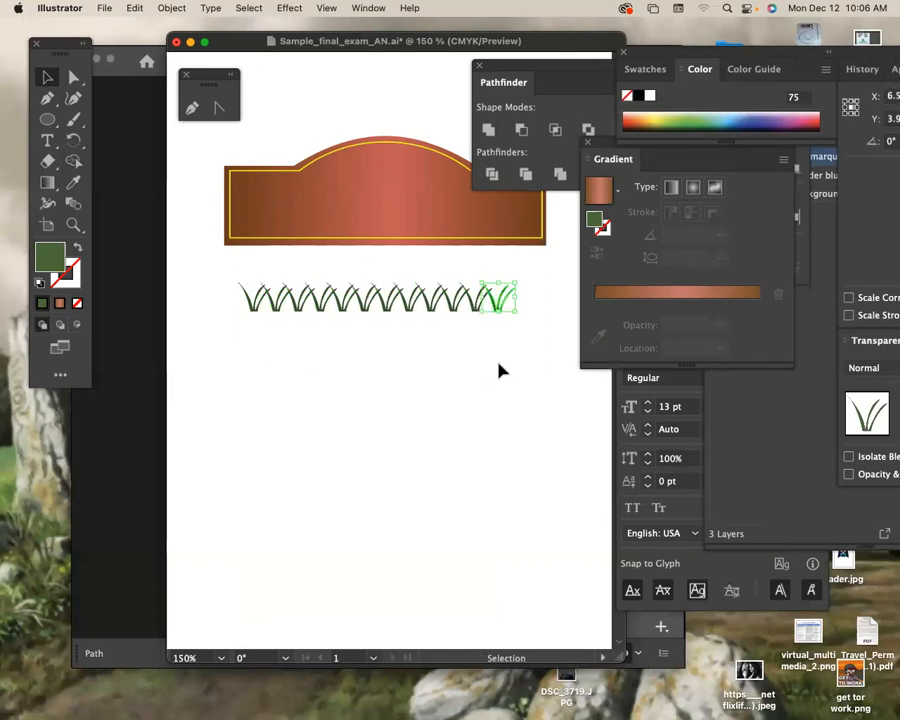
Step: Make an extra copy of one tuft and place it slightly lower, overlapping the left end of the grass row
left_click(528, 350)
left_click_drag(526, 343, 227, 311)
left_click(277, 360)
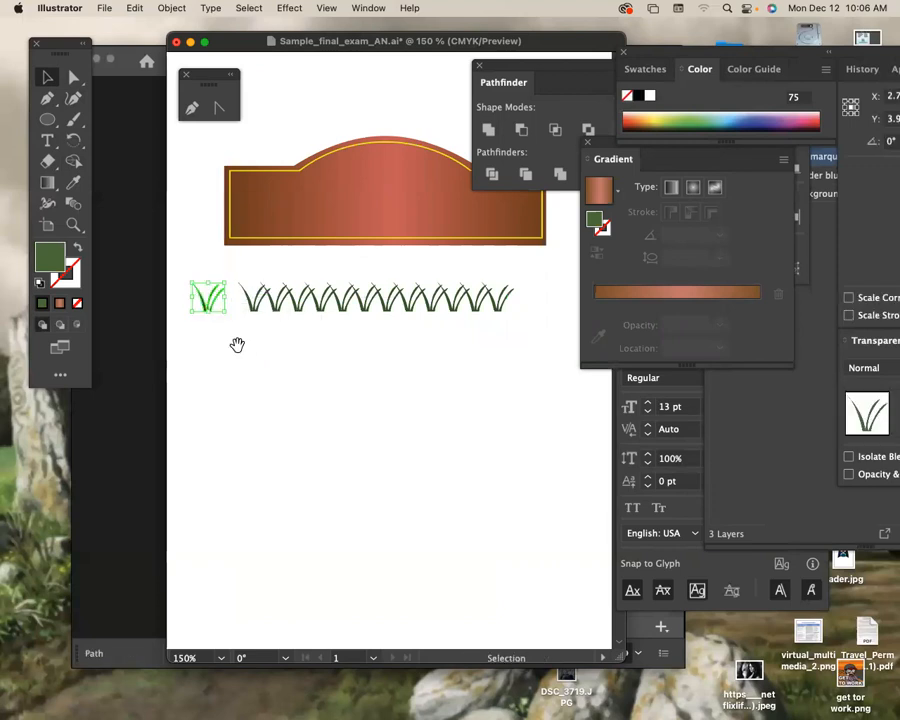
scroll(230, 291, "left", 3)
left_click_drag(287, 300, 327, 315)
left_click(47, 98)
left_click(47, 79)
left_click(228, 221)
key("super+z")
Step: Repeat the offset tuft copy along the row to build a second, overlapping line of grass
key("super+d")
key("super+d")
key("super+d")
key("super+d")
key("super+d")
key("super+d")
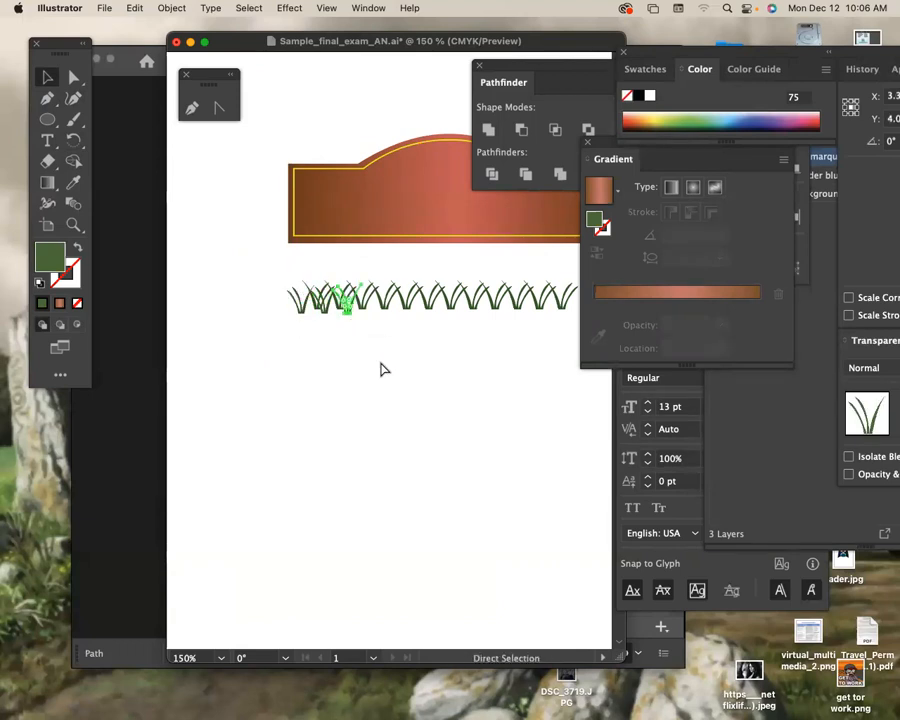
key("super+d")
key("super+d")
key("super+d")
key("super+d")
key("super+d")
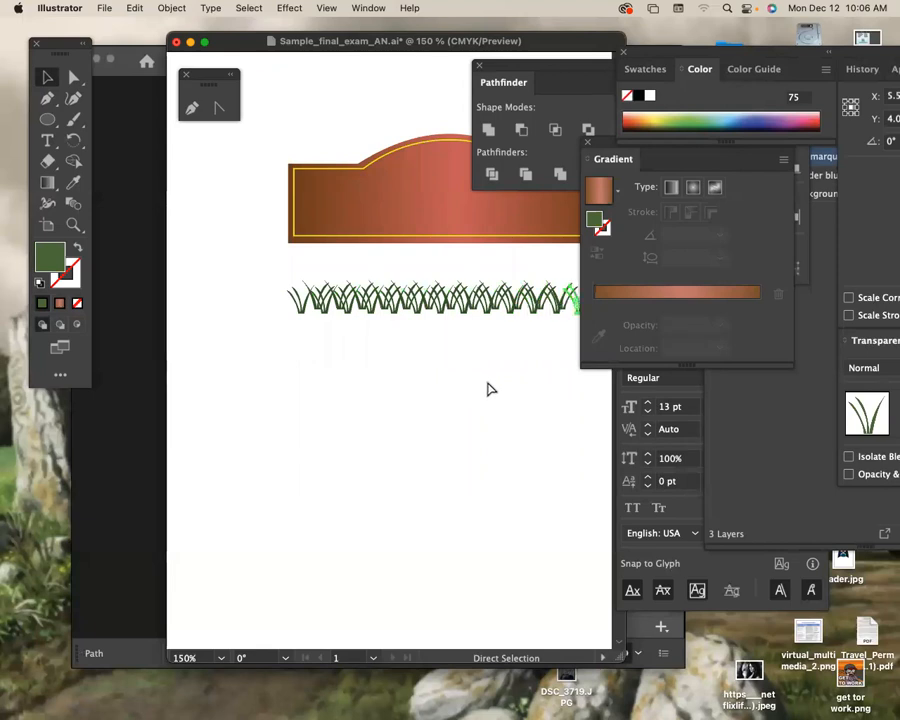
Step: Group all the grass tufts and move the group onto the lower edge of the marquis
left_click_drag(478, 360, 461, 375)
left_click_drag(548, 362, 239, 290)
key("super+equal")
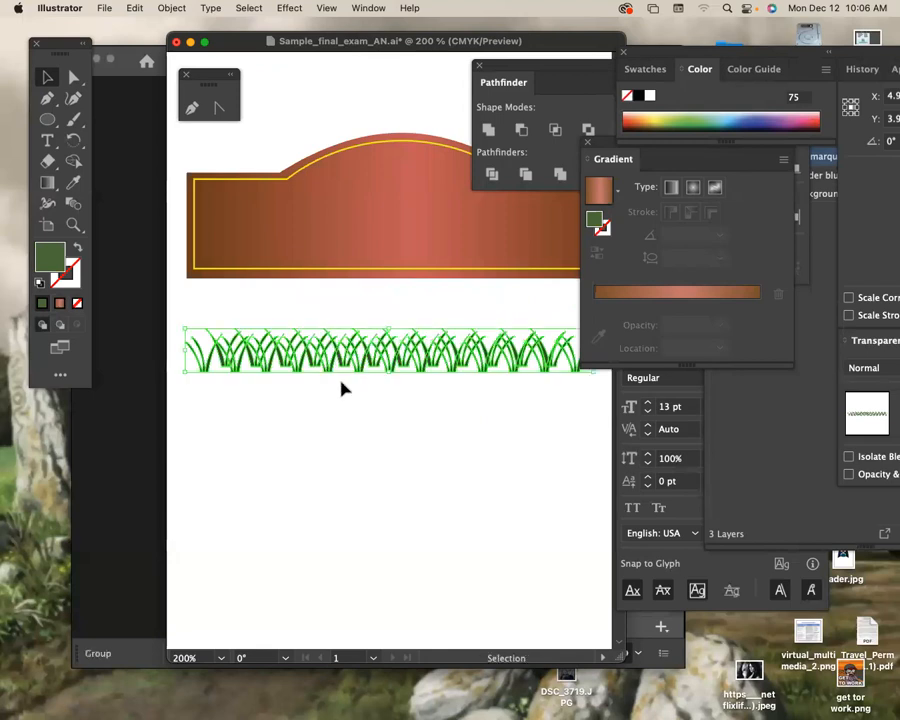
key("super+minus")
key("super+minus")
left_click_drag(345, 345, 348, 304)
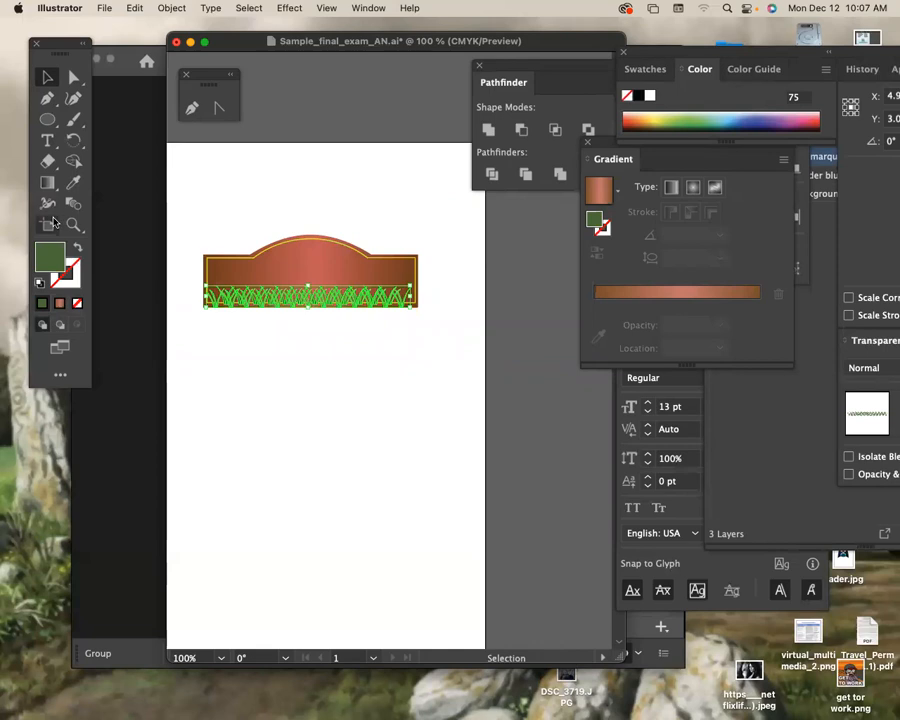
Step: Change the grass group's fill to bright green #9CEF18 and deselect it
key("super+plus")
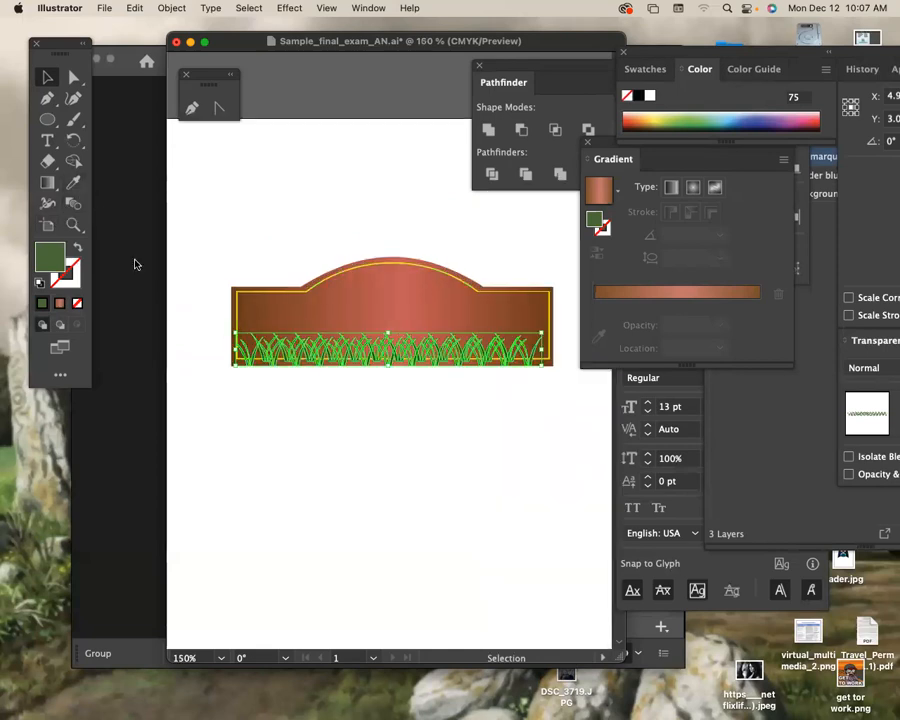
double_click(50, 257)
left_click(412, 174)
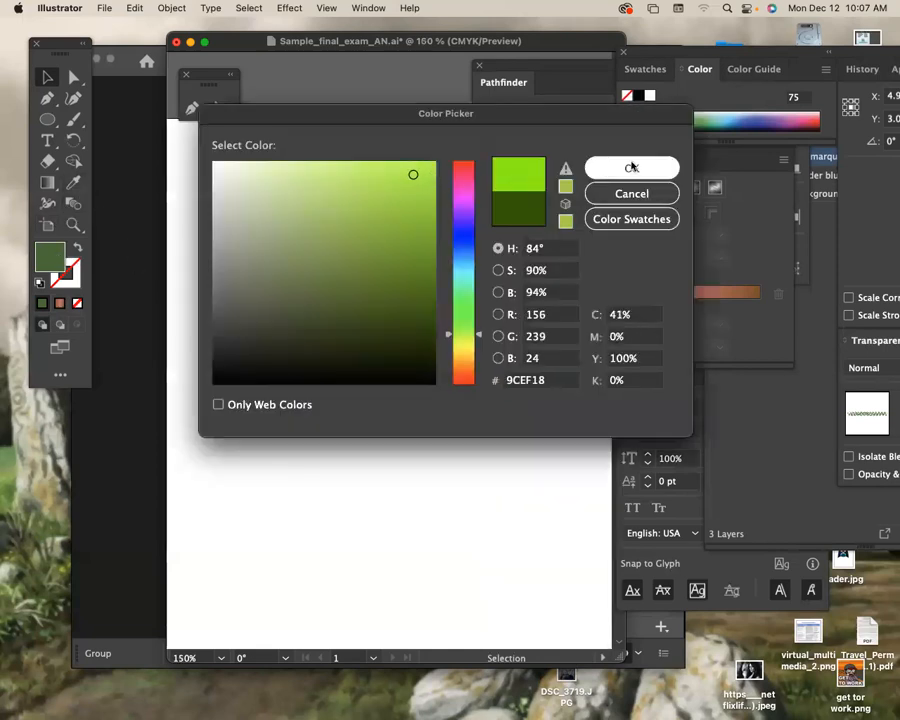
key("Return")
left_click(322, 157)
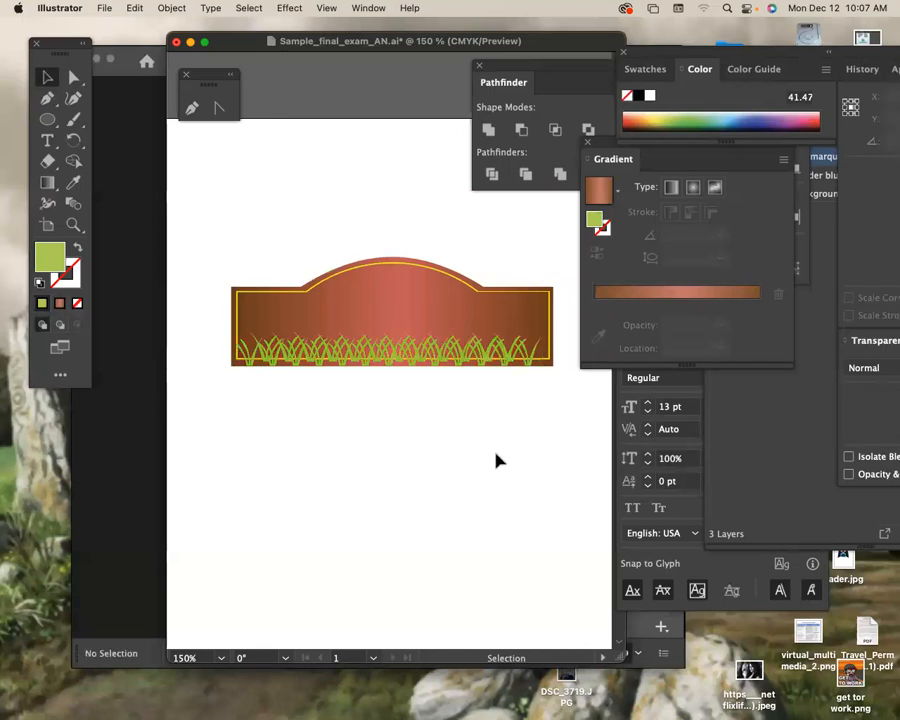
Step: Shift the grass group slightly up and right to centre it along the yellow outline's lower edge
left_click(446, 352)
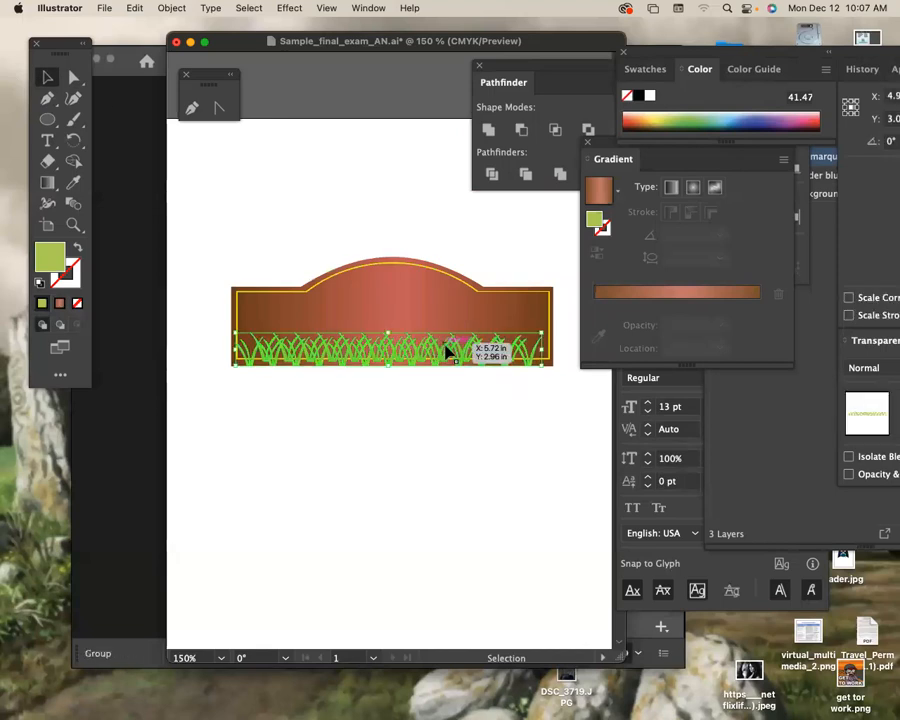
left_click_drag(449, 352, 453, 347)
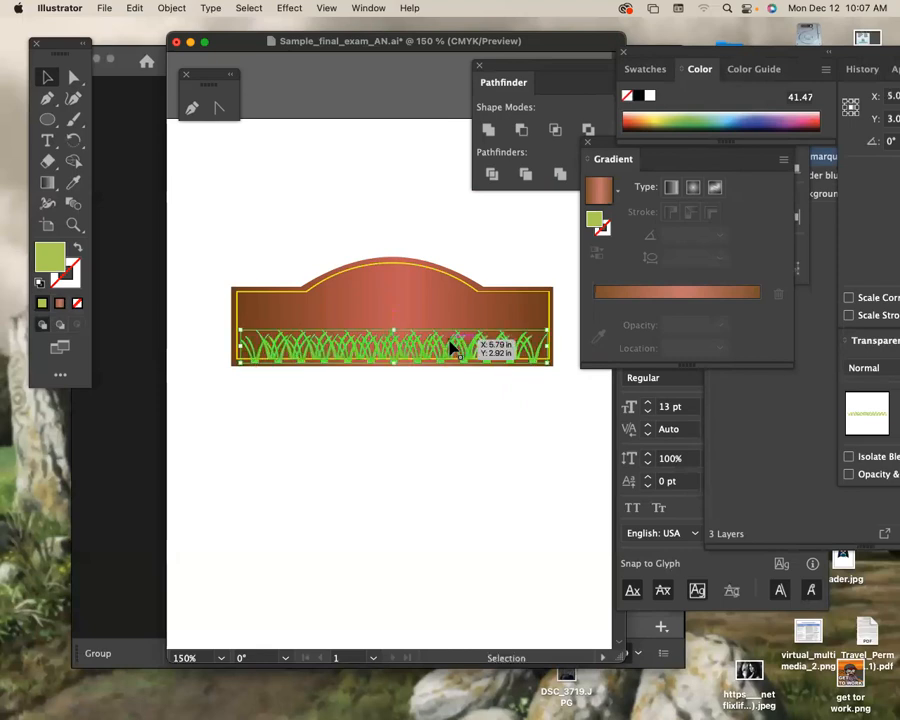
left_click(430, 245)
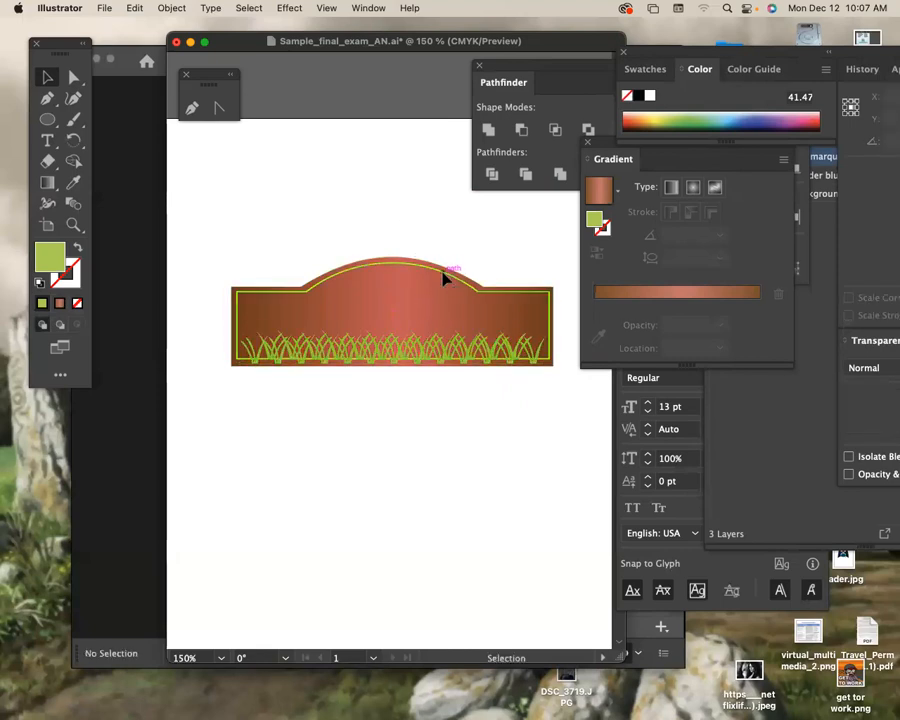
Step: Copy the marquis's yellow outline to the clipboard and deselect it
left_click(444, 279)
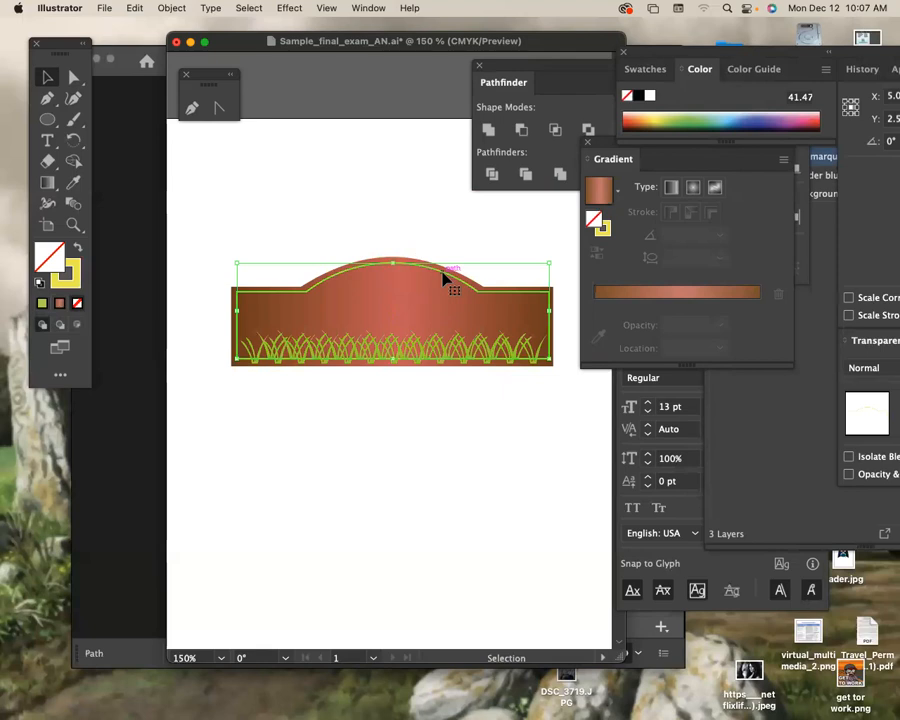
key("a")
key("v")
left_click(472, 537)
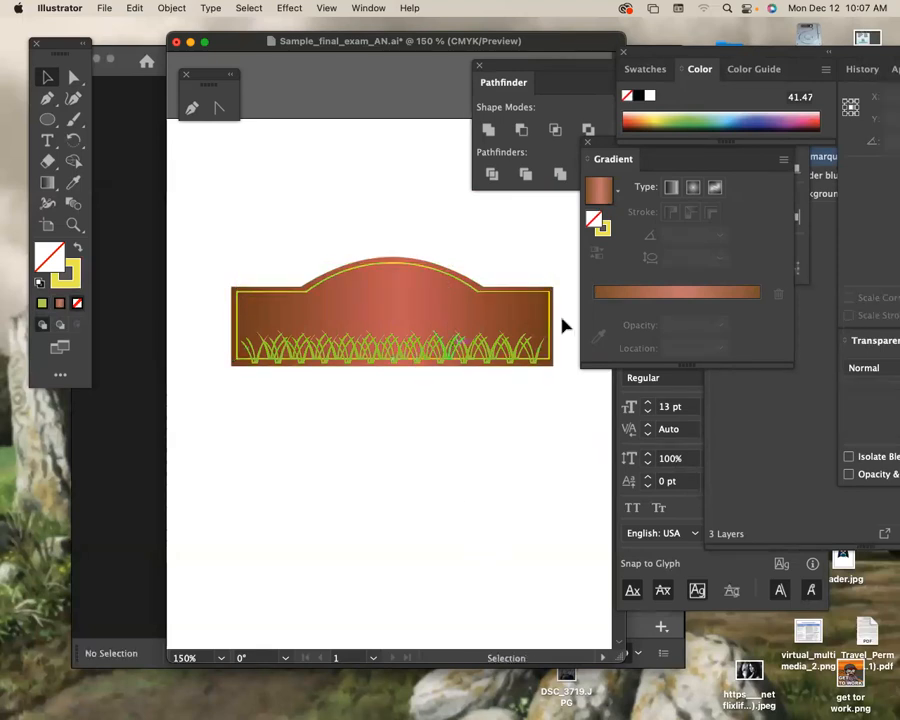
Step: Create a layer named "grass clipping in marquie" above the top marquis layer and paste the yellow outline onto it in place
left_click(360, 7)
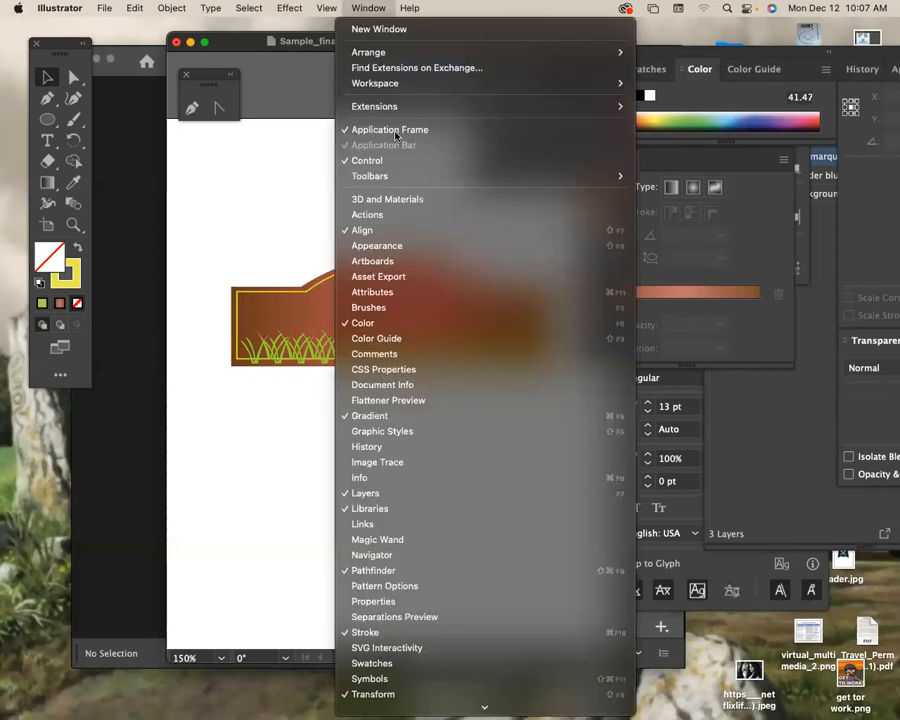
left_click(395, 497)
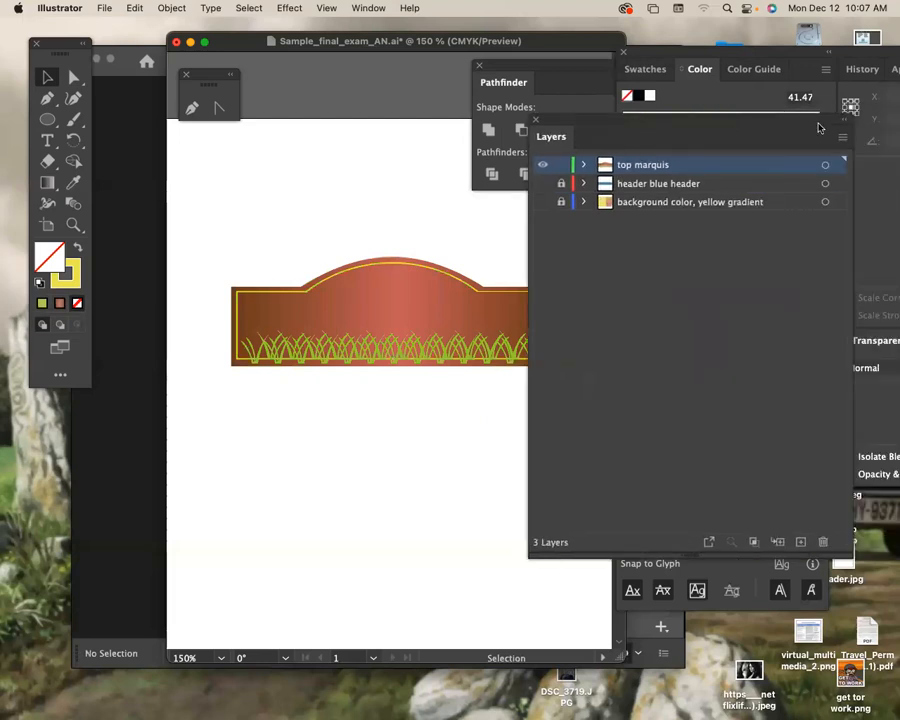
left_click(841, 137)
left_click(814, 141)
type("grass clipping in mar")
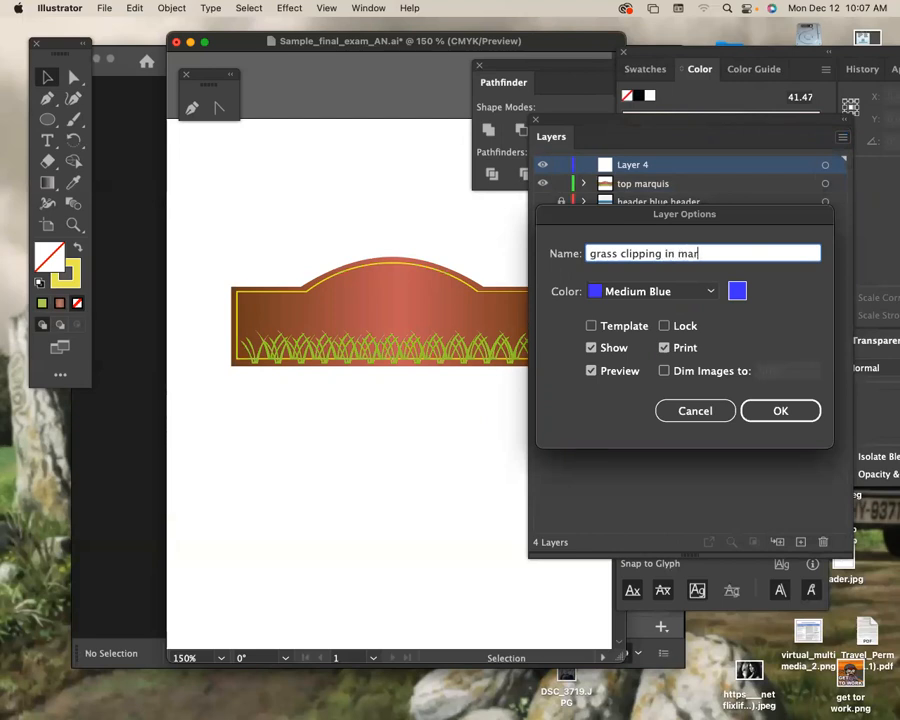
type("quie")
key("Return")
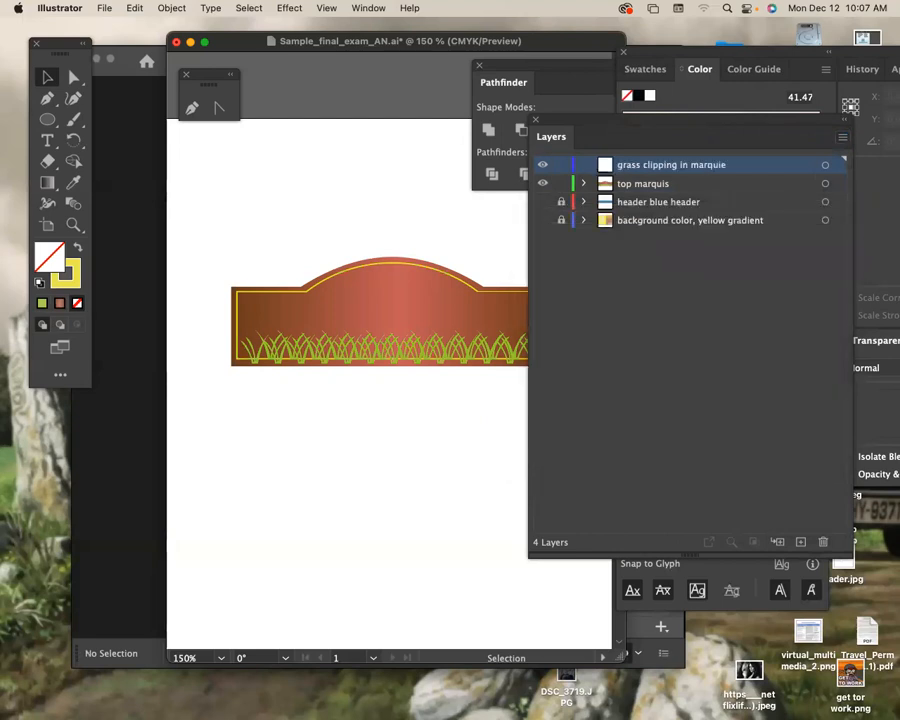
key("a")
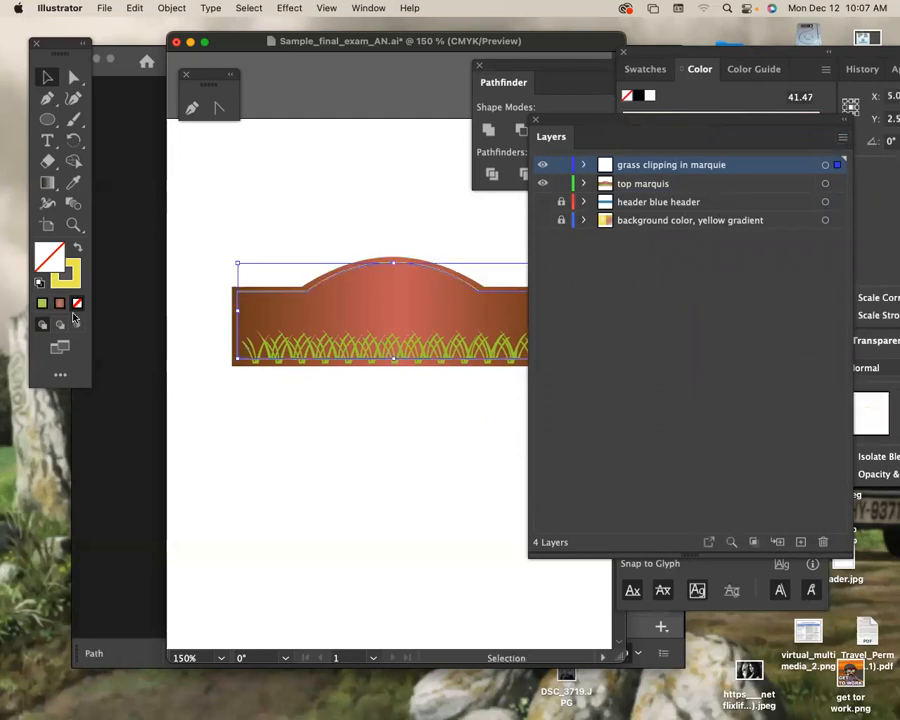
Step: Change the stroke of the outline pasted on the "grass clipping in marquie" layer to black and deselect it
double_click(75, 281)
left_click(415, 372)
left_click(632, 167)
left_click(423, 466)
Step: Cut the grass group from the top marquis layer and paste it in place on the "grass clipping in marquie" layer
left_click(437, 352)
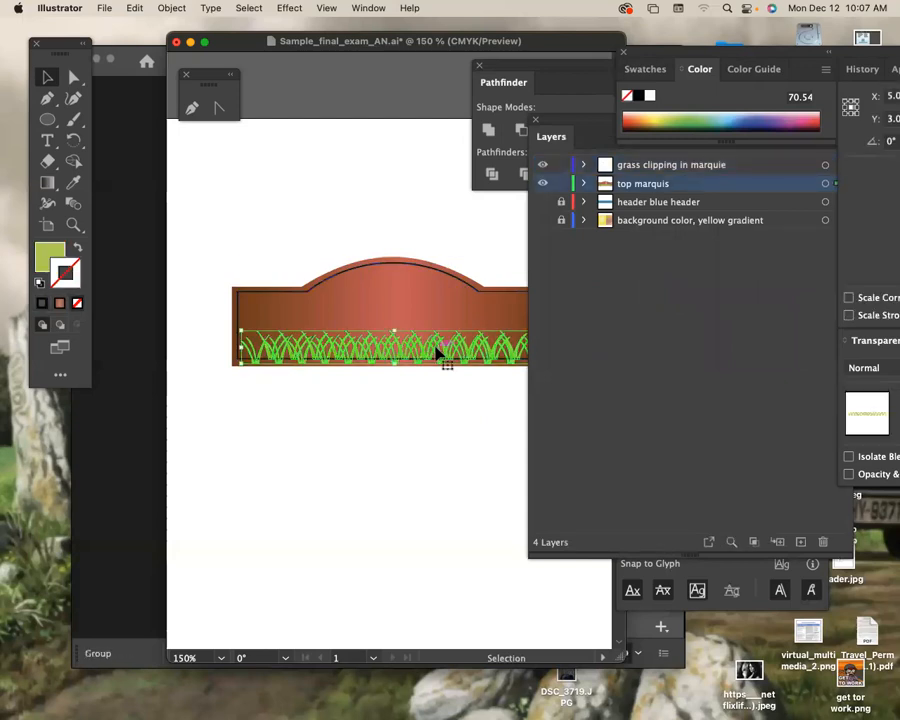
key("Delete")
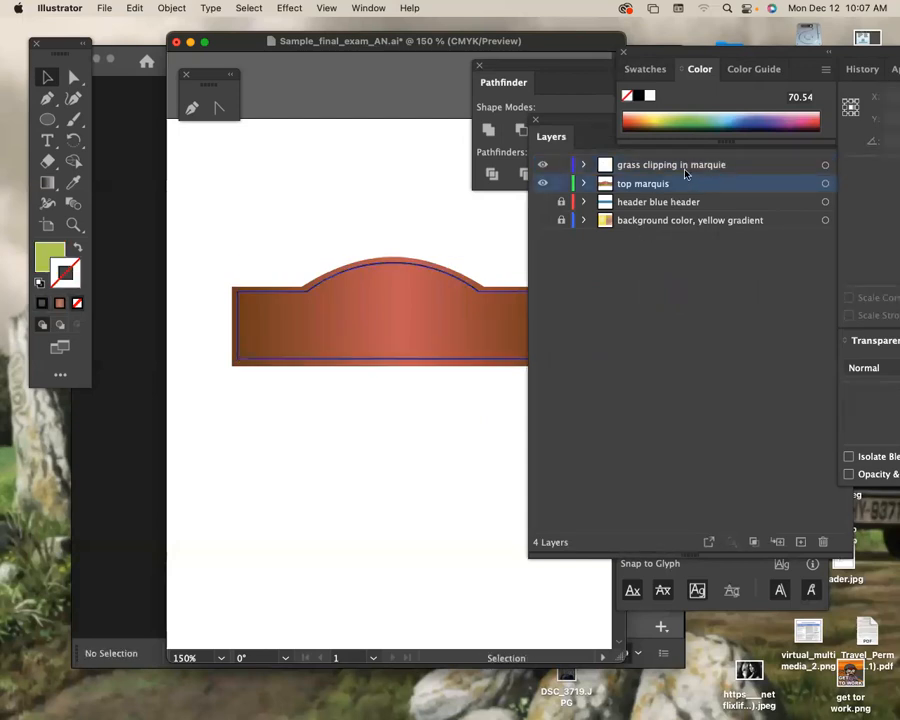
left_click(685, 170)
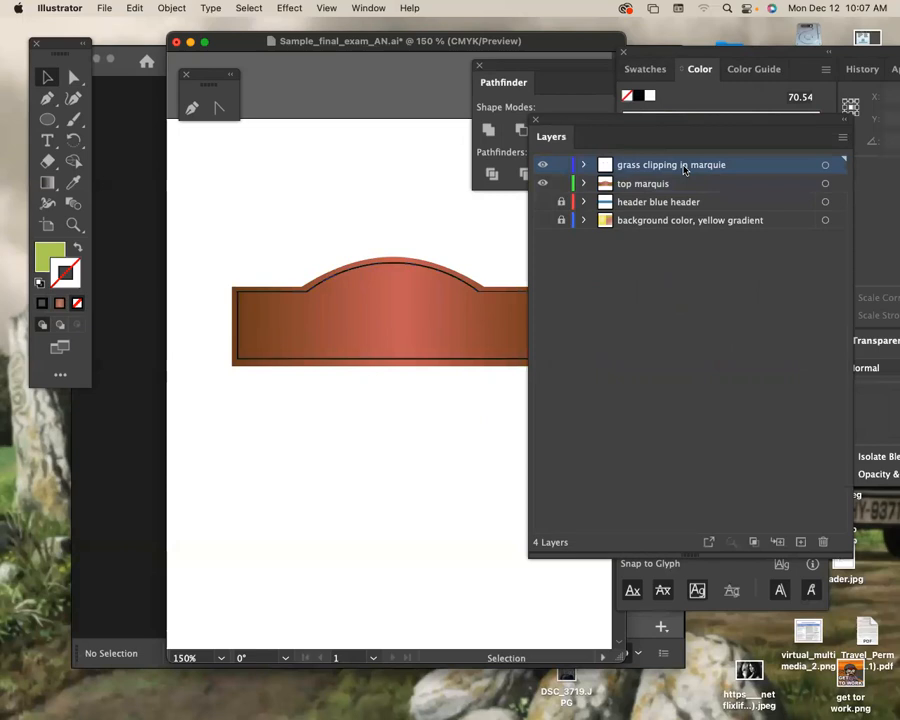
left_click(478, 296)
left_click(472, 281)
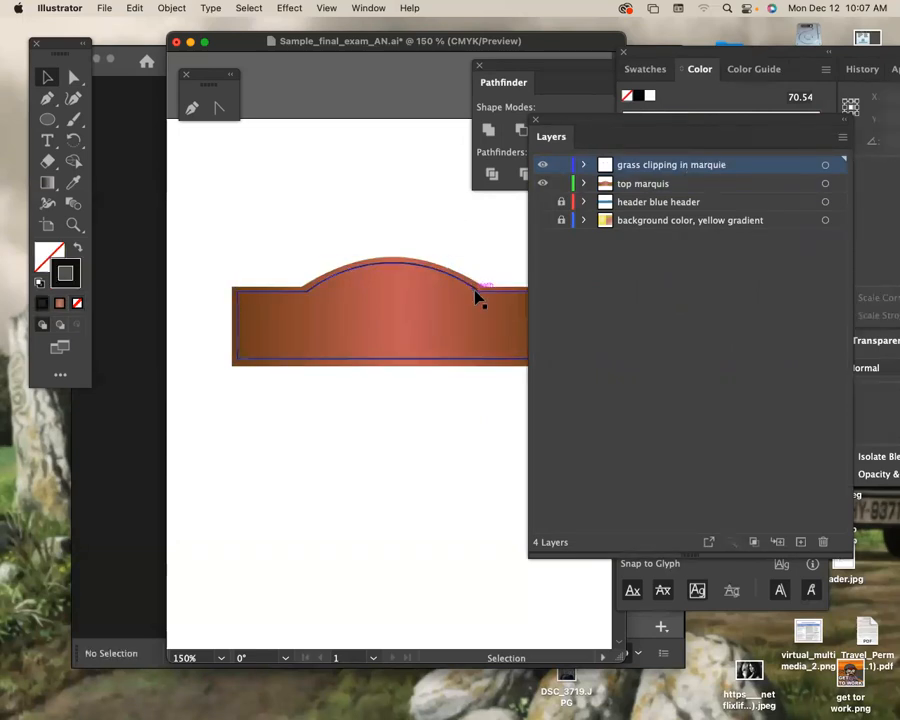
left_click(477, 297)
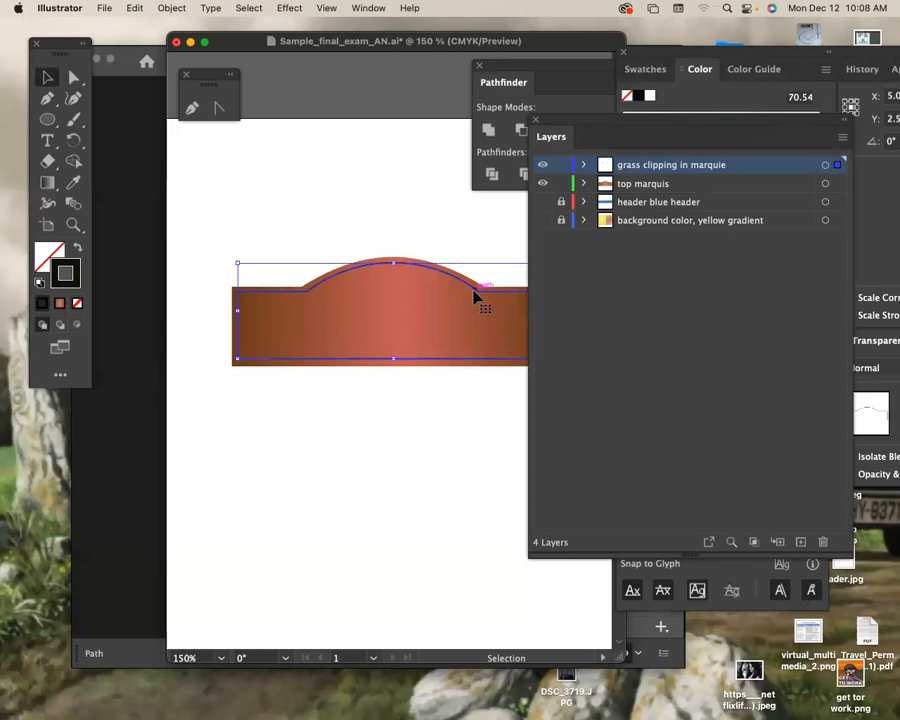
key("a")
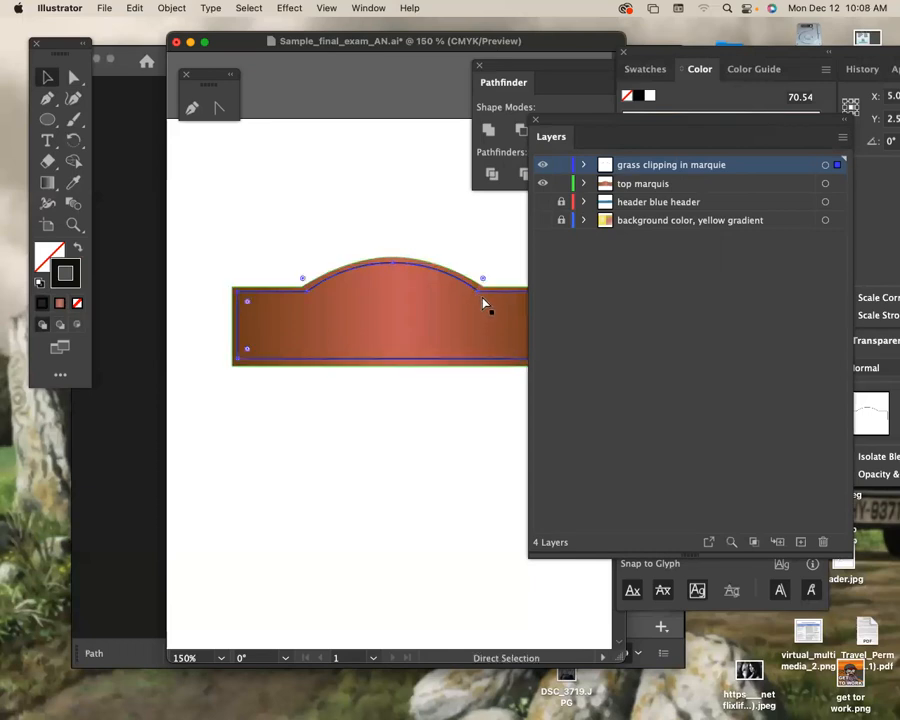
key("super+7")
Step: Examine how the grass group overlaps the black outline's lower edge, both close up and on the whole artboard
left_click_drag(450, 393, 464, 315)
key("super+equal")
key("super+equal")
key("super+equal")
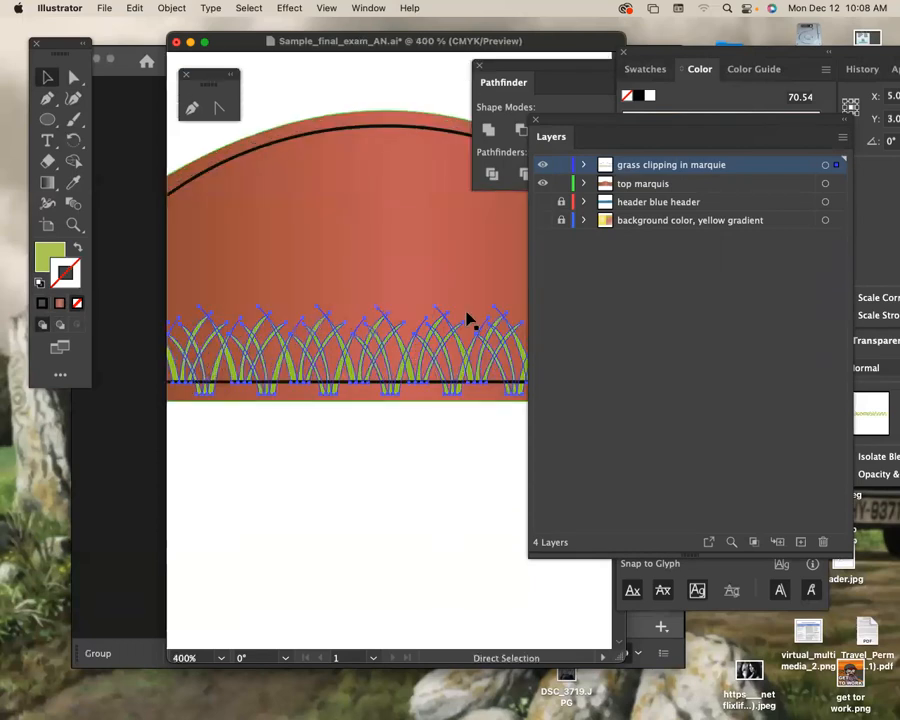
left_click_drag(444, 422, 514, 319)
left_click(378, 286)
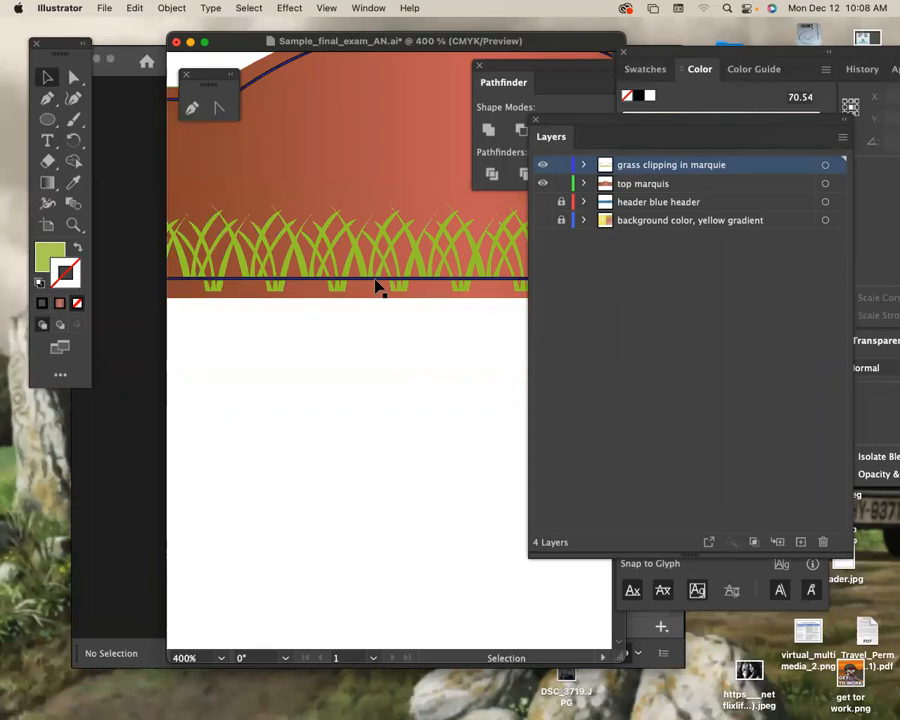
key("super+0")
key("super+minus")
key("super+minus")
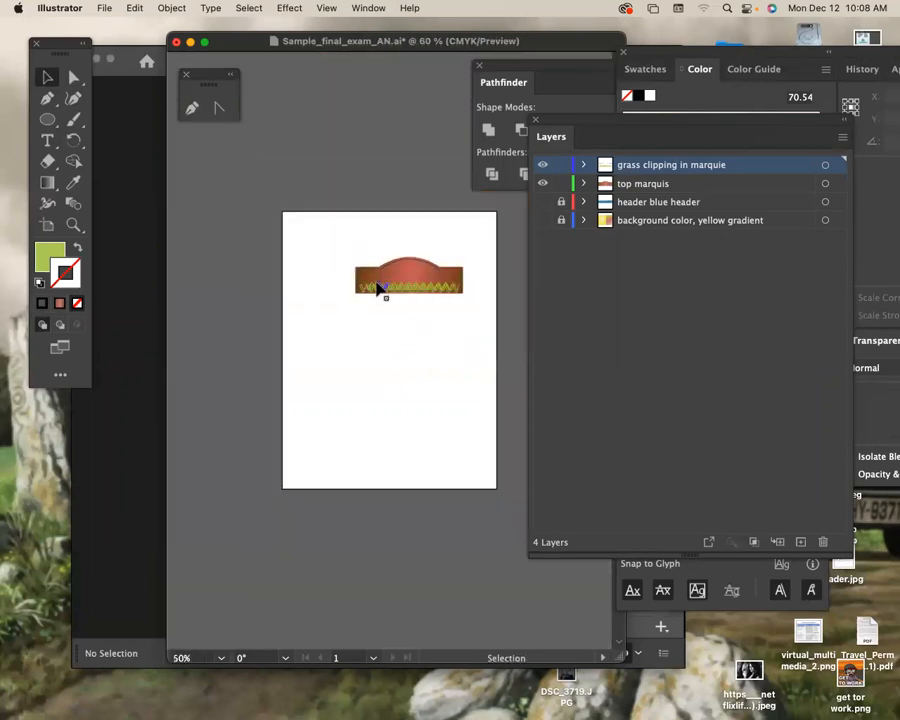
left_click(380, 288, "super")
left_click_drag(380, 288, 384, 293)
left_click(407, 291)
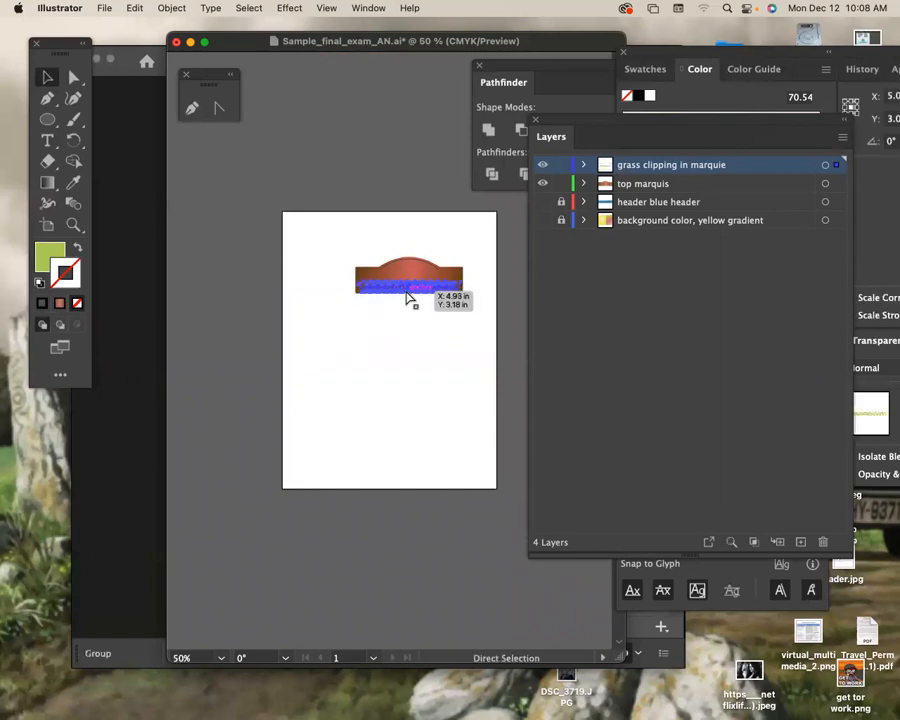
key("super+equal")
key("super+equal")
key("super+equal")
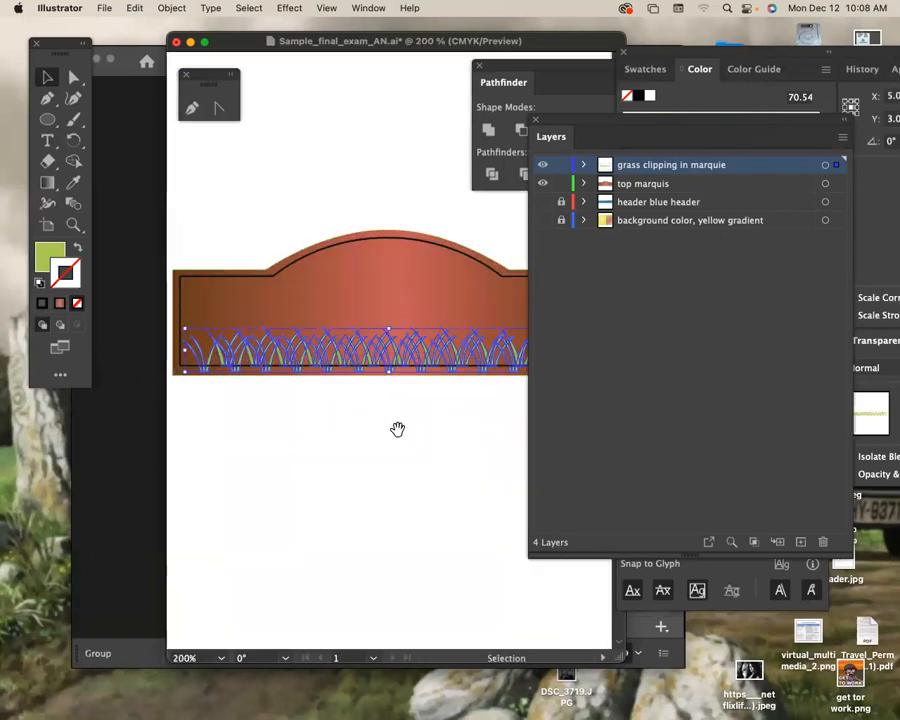
left_click_drag(398, 428, 434, 354)
left_click(404, 371)
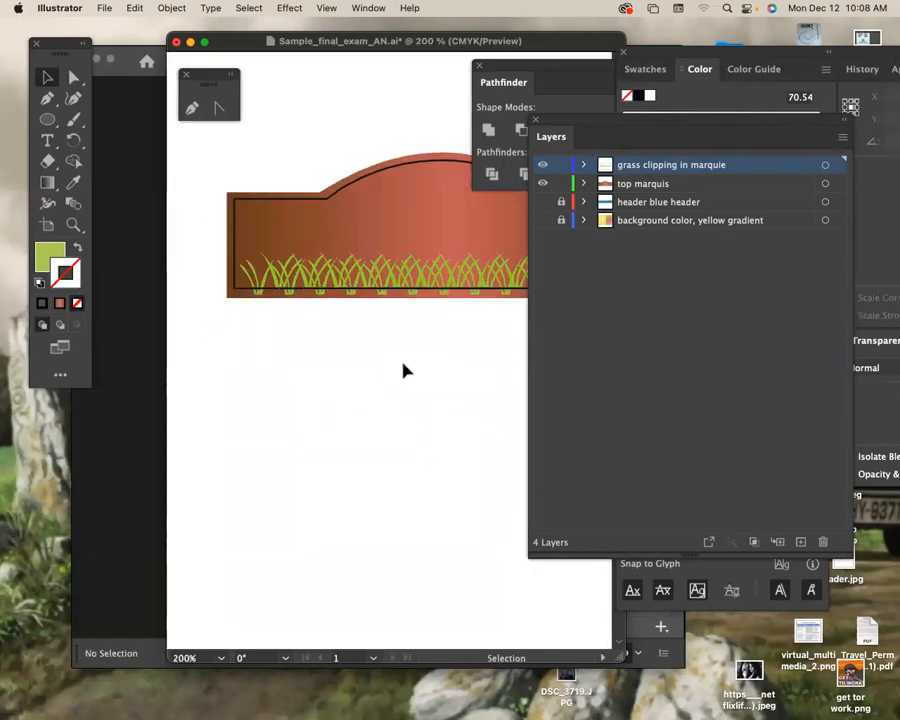
Step: Make a clipping mask from the black outline and the grass group, and deselect the clip group
left_click(326, 204)
left_click_drag(354, 231, 374, 211)
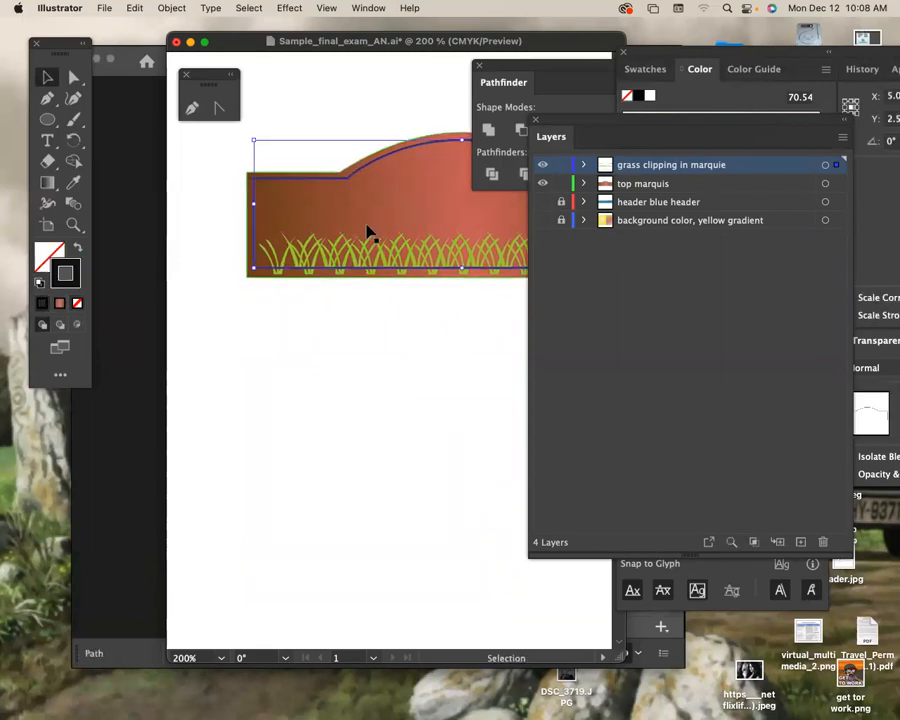
left_click(335, 262, "shift")
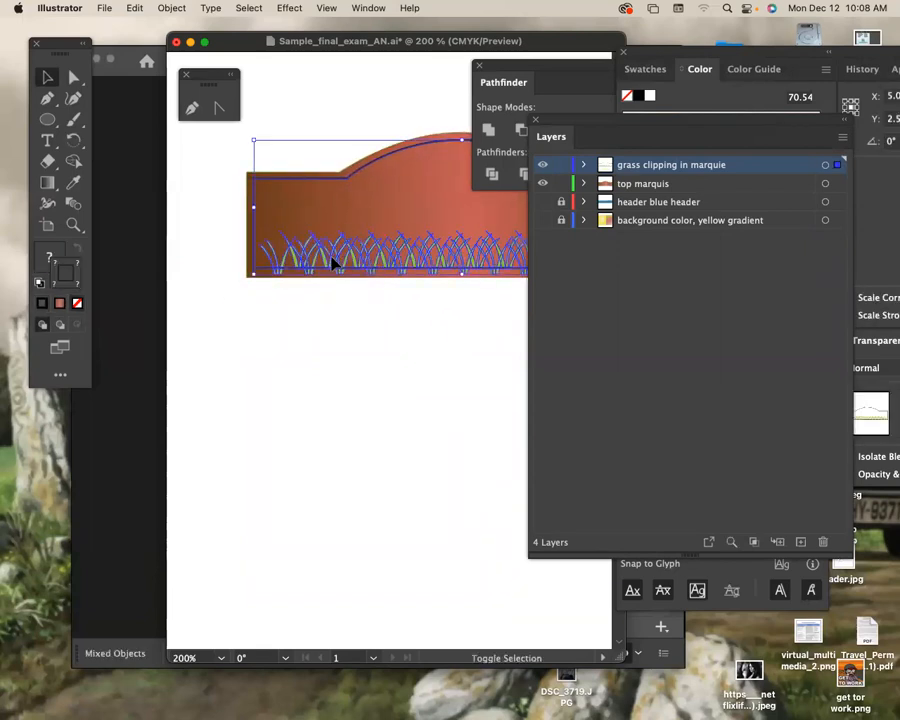
key("a")
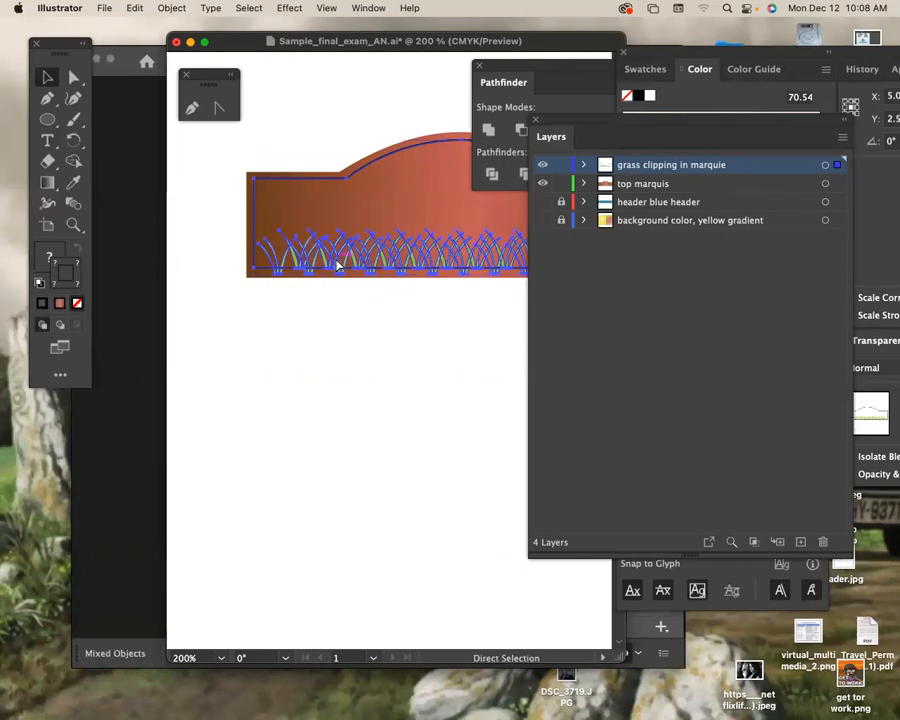
key("super+7")
key("v")
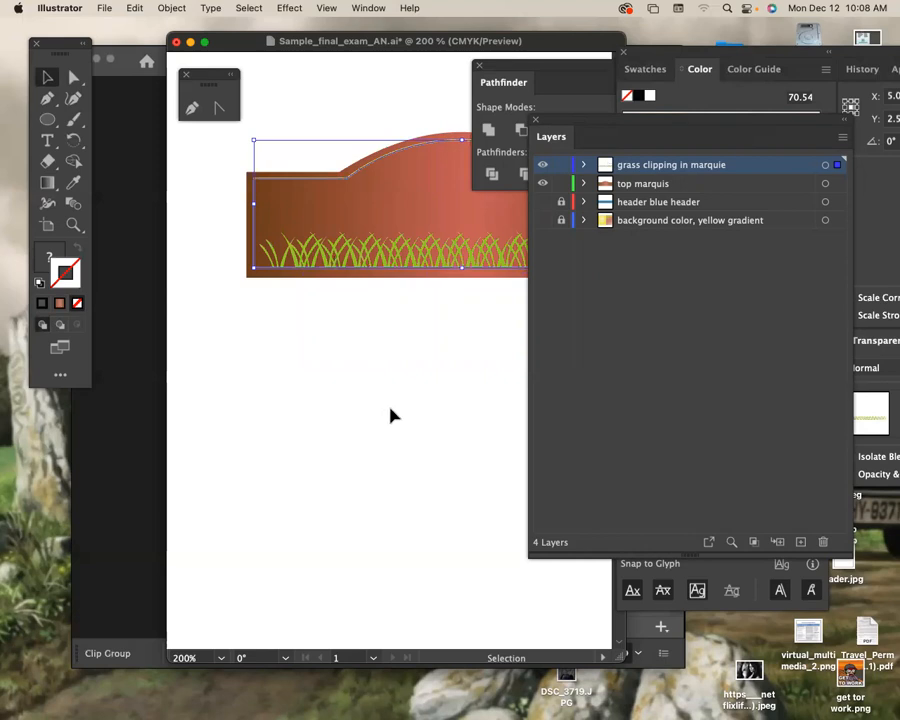
left_click(391, 413)
Step: Check the clipped grass along the marquis's yellow outline and save the document
key("space")
left_click_drag(398, 331, 344, 267)
left_click_drag(427, 290, 409, 279)
key("space")
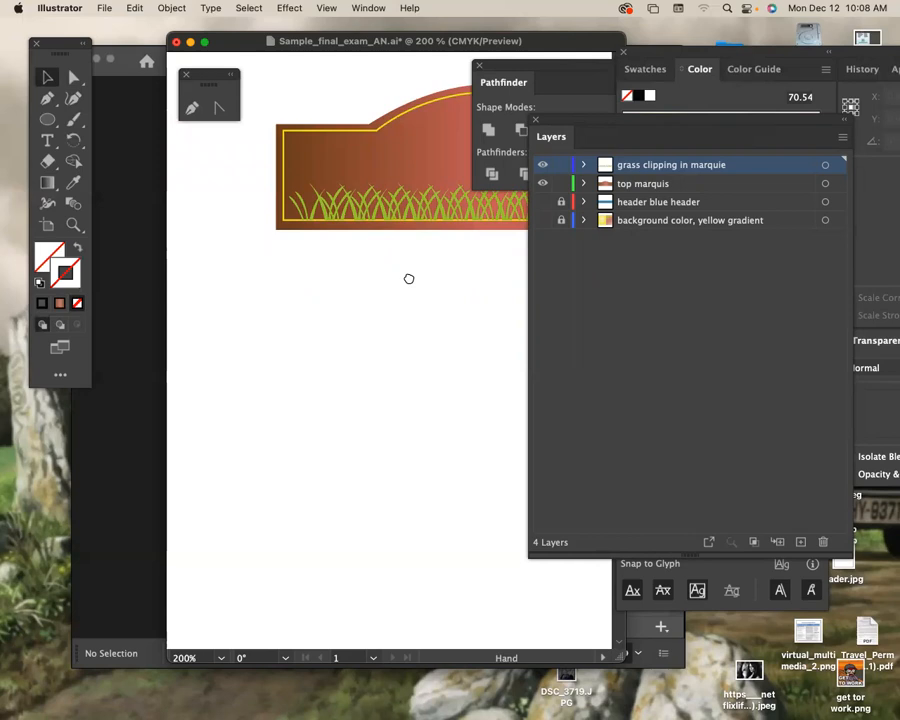
left_click_drag(409, 279, 384, 299)
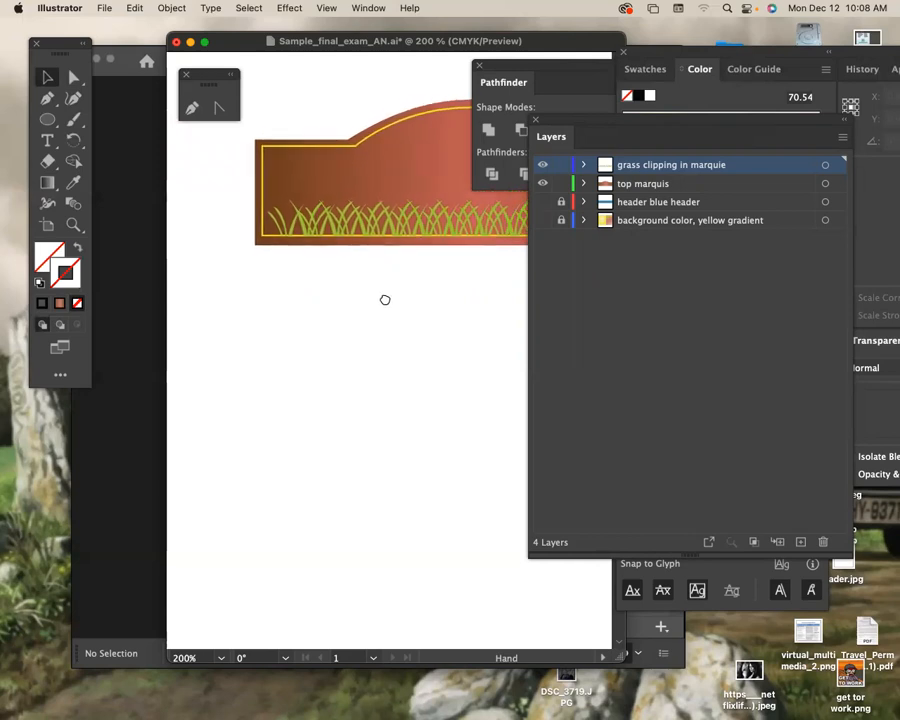
key("super+s")
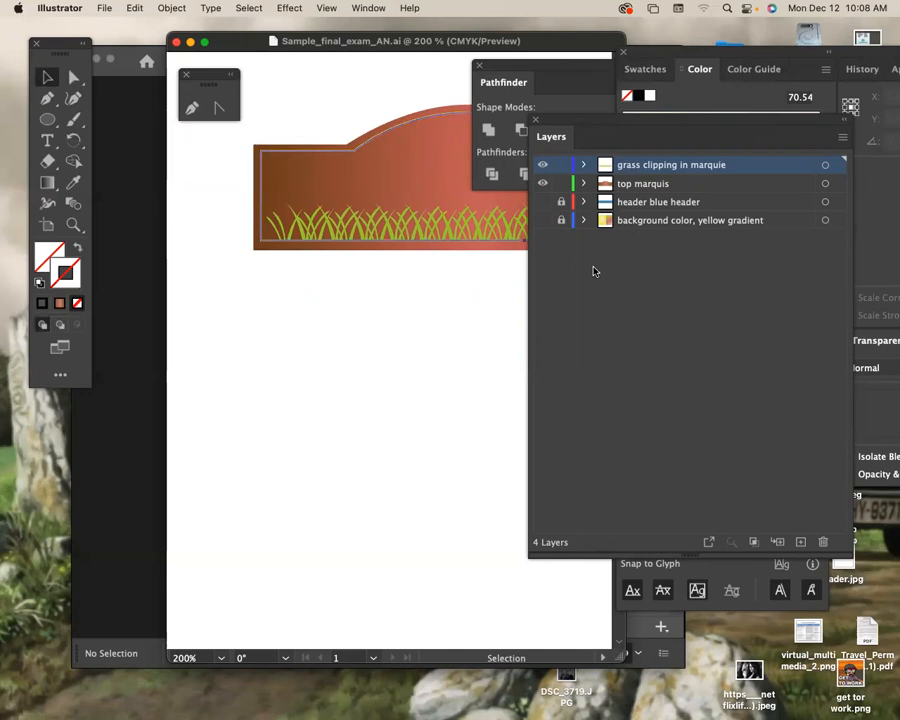
Step: Create a layer named "Text on marquis" above the "grass clipping in marquie" layer and move the Layers panel clear of the artwork
key("super+minus")
key("super+minus")
key("super+minus")
left_click_drag(427, 375, 437, 345)
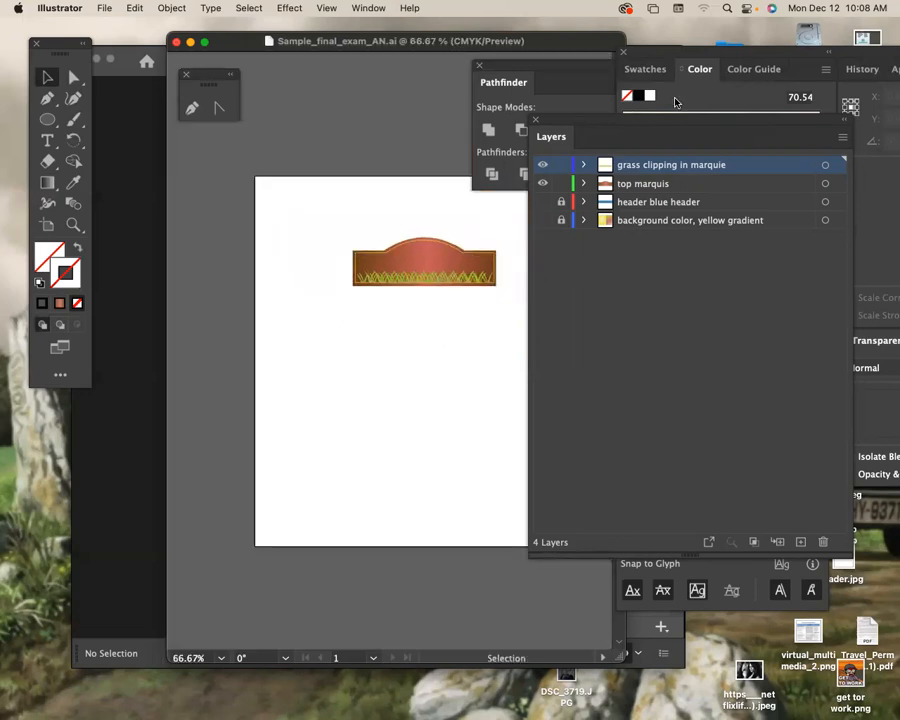
left_click_drag(552, 136, 496, 119)
left_click(788, 121)
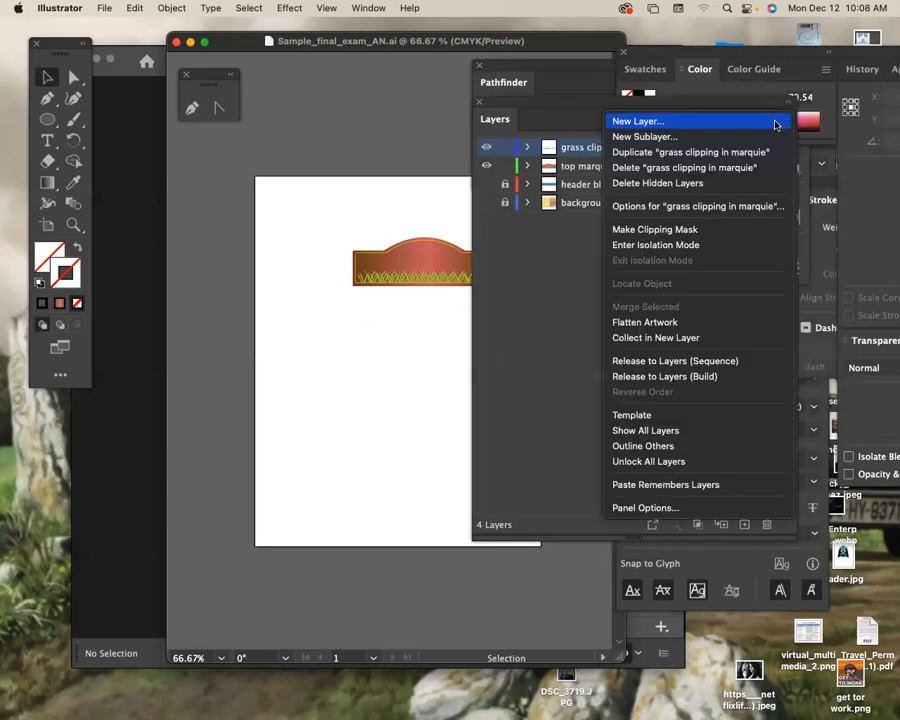
left_click(773, 124)
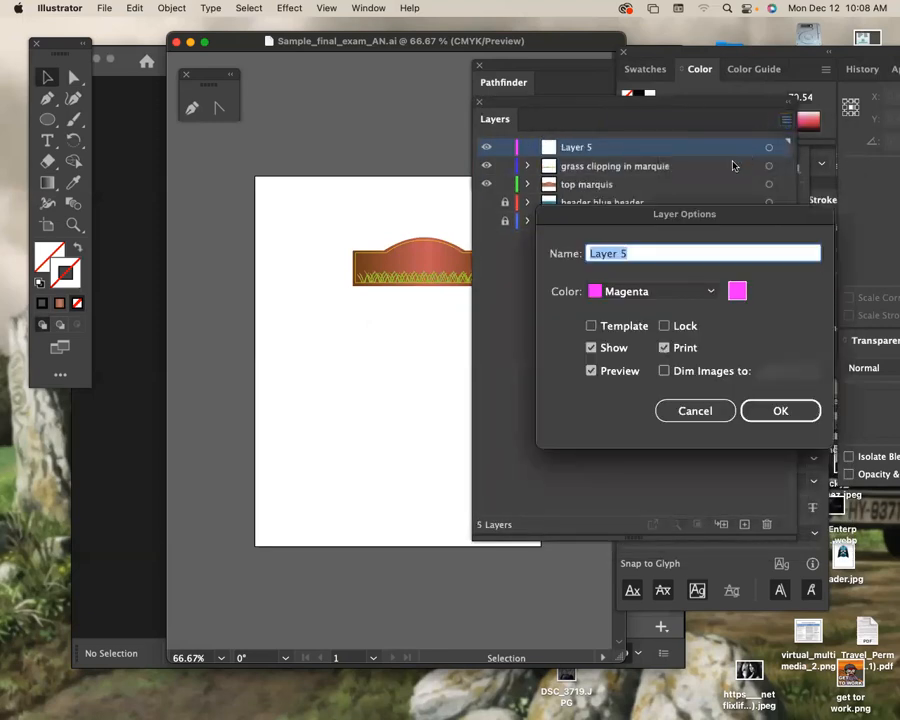
type("Tesx")
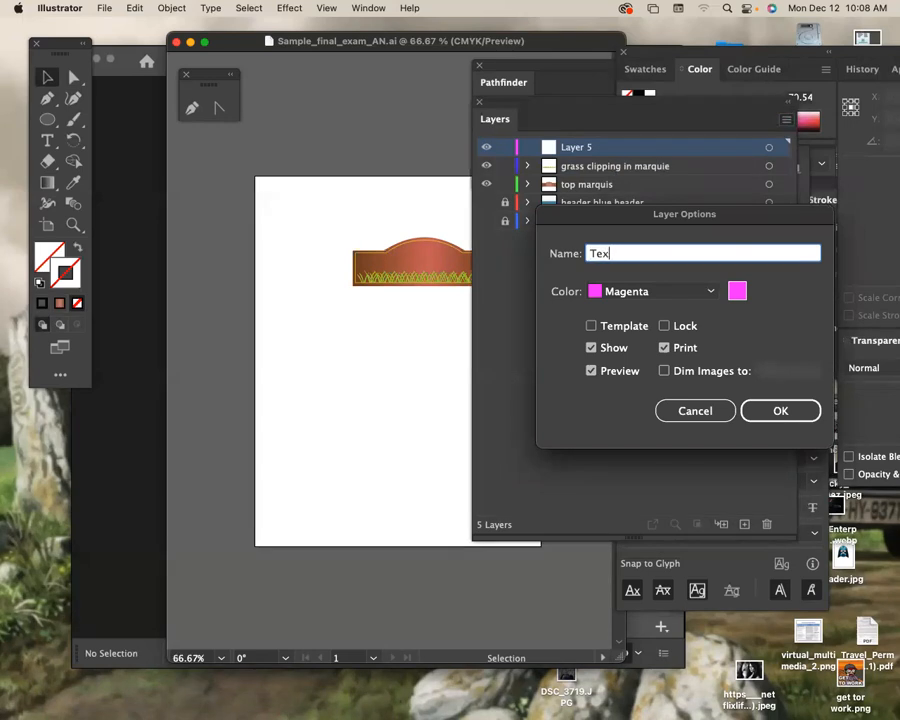
type(" on marquis")
key("Return")
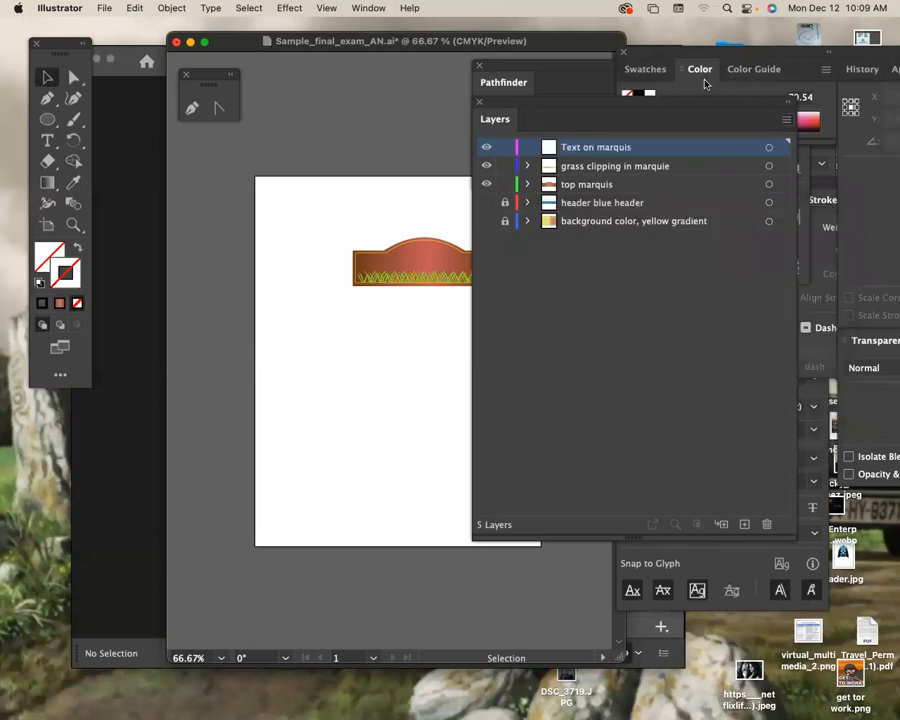
left_click_drag(577, 105, 663, 105)
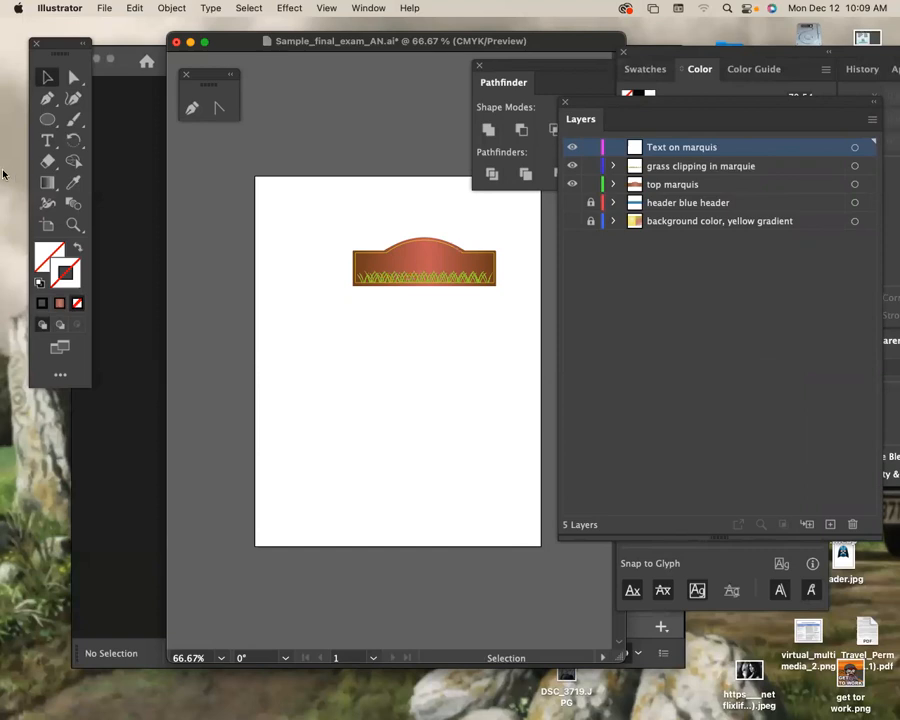
Step: Switch to Google Chrome and search Google for "free fonts"
mouse_move(3, 174)
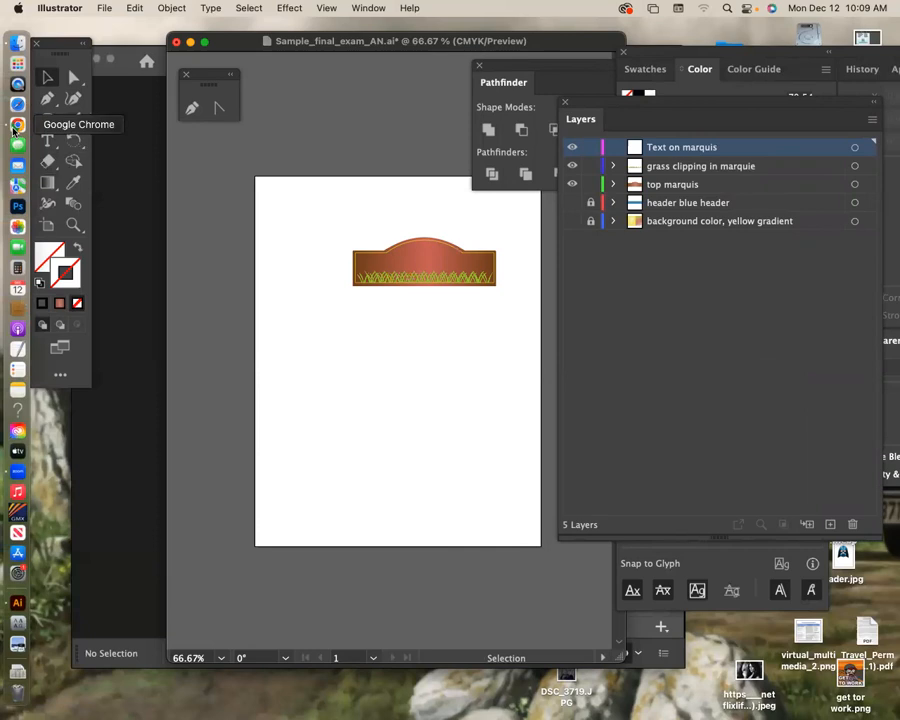
left_click(15, 126)
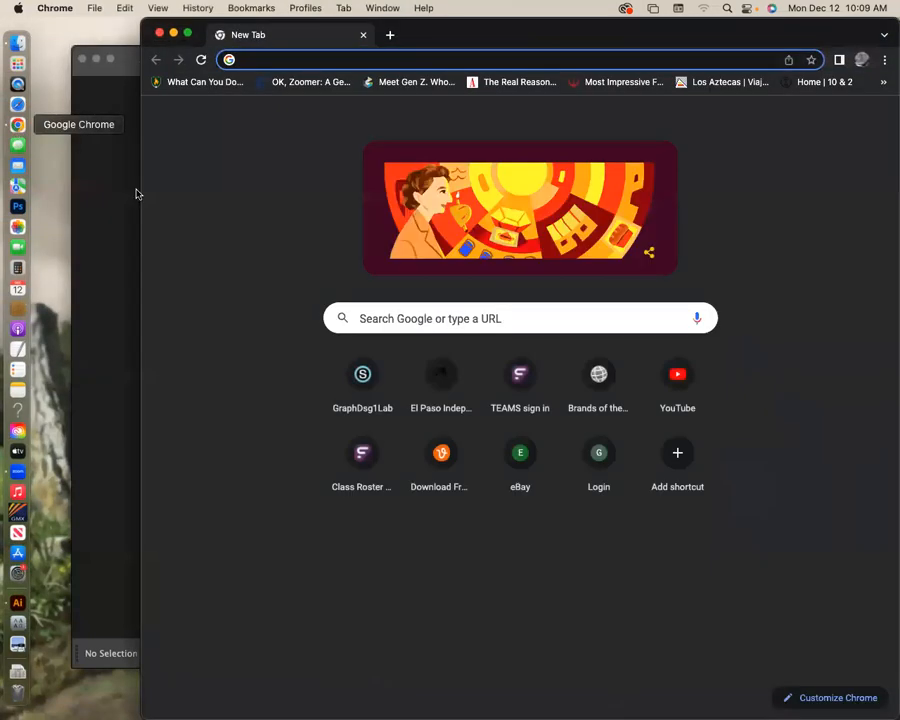
left_click(390, 316)
type("freee")
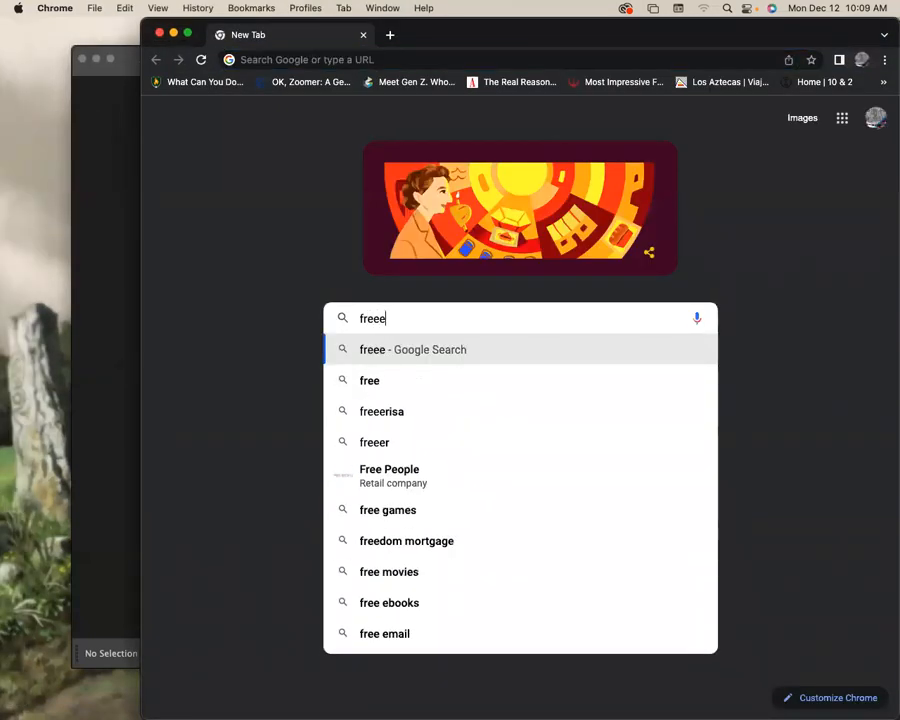
key("BackSpace")
type("fonts")
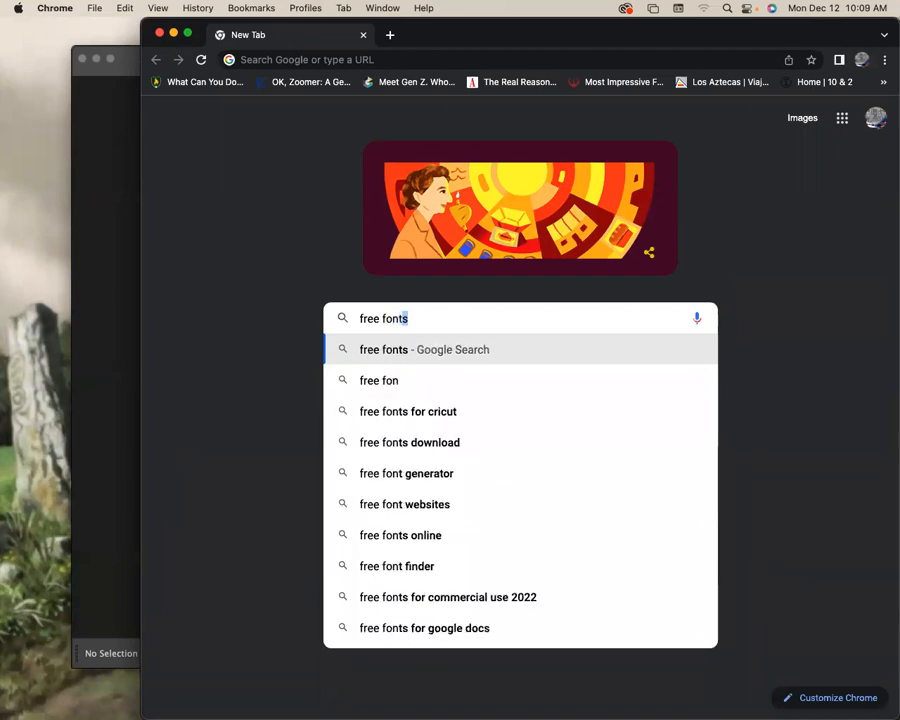
key("Return")
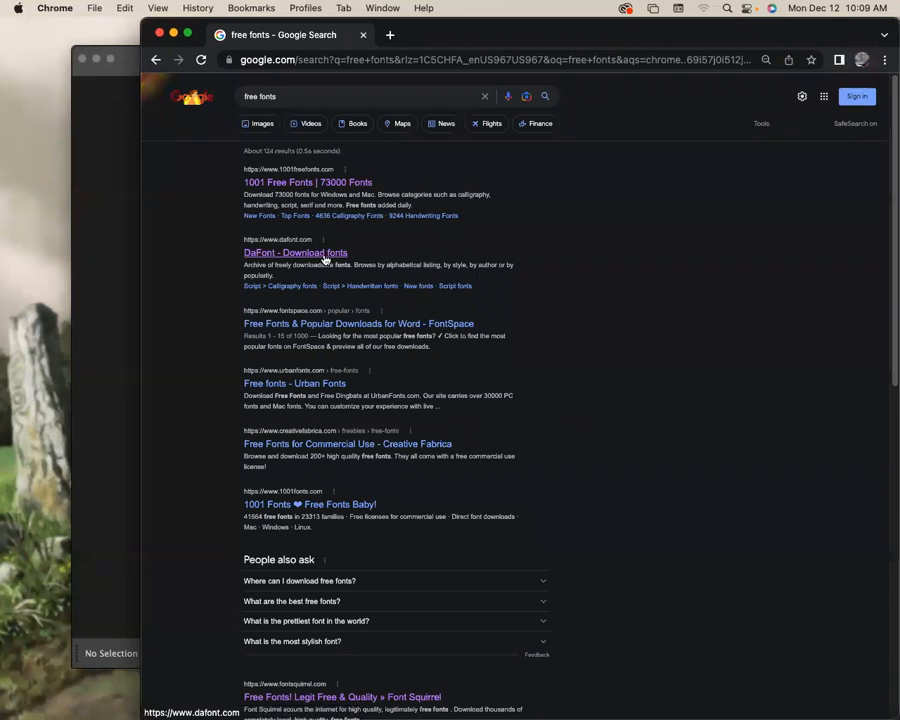
Step: Replace the Google query with "font squirrel"
left_click(326, 97)
type("font s")
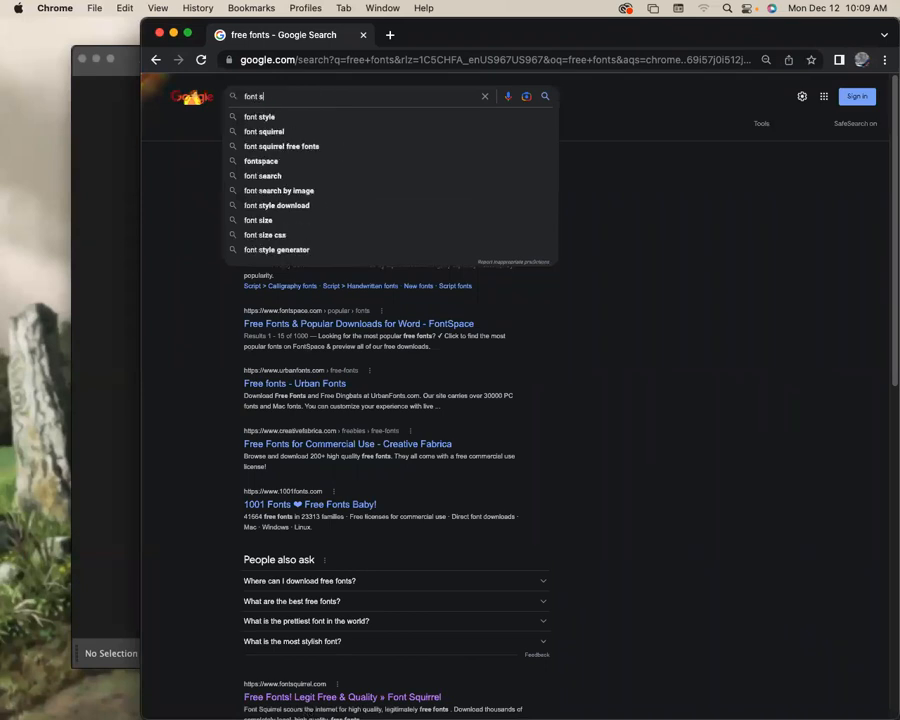
type("quirr")
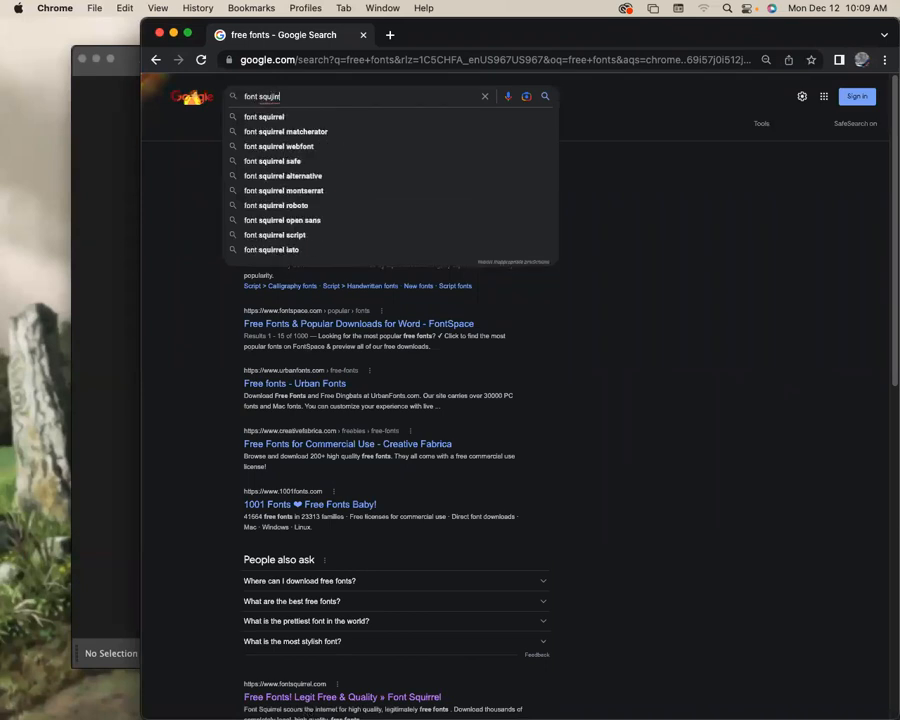
key("BackSpace")
key("BackSpace")
type("il")
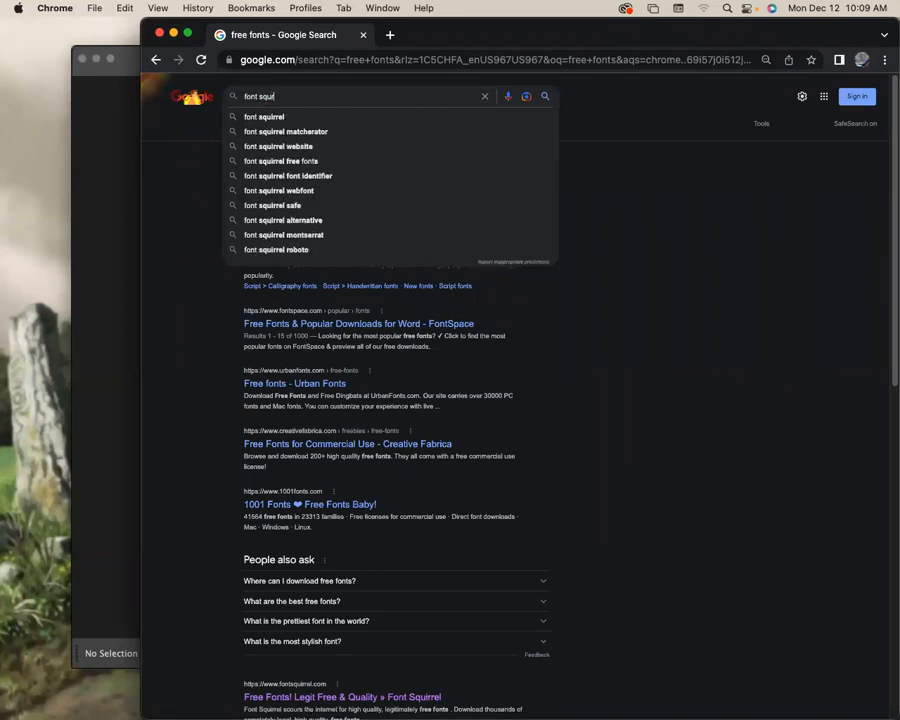
Step: Search the web for font squirrel and open the Font Squirrel website
type("rrel")
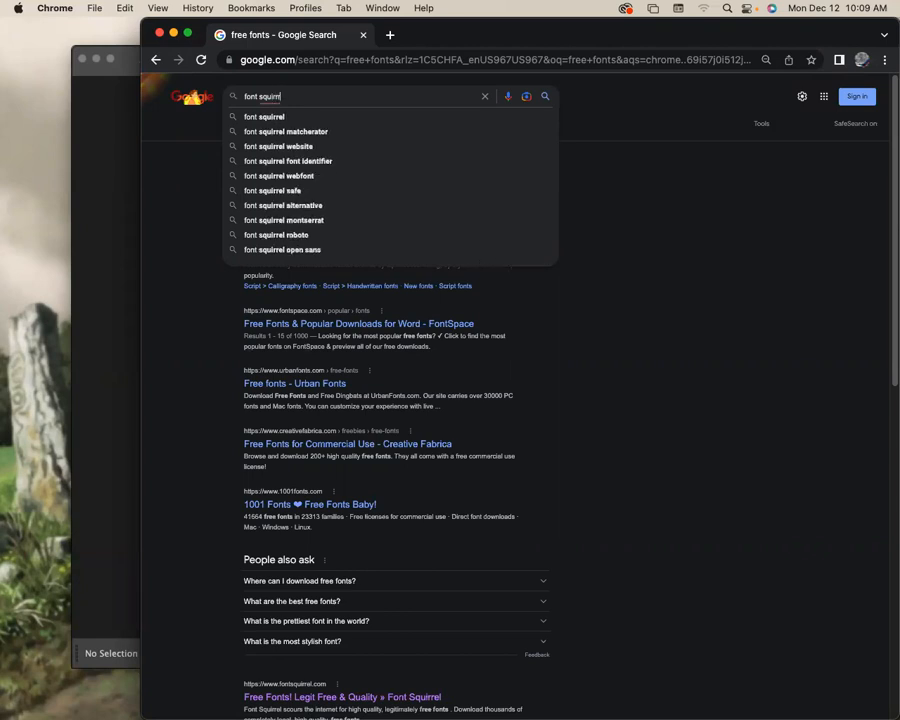
key("Return")
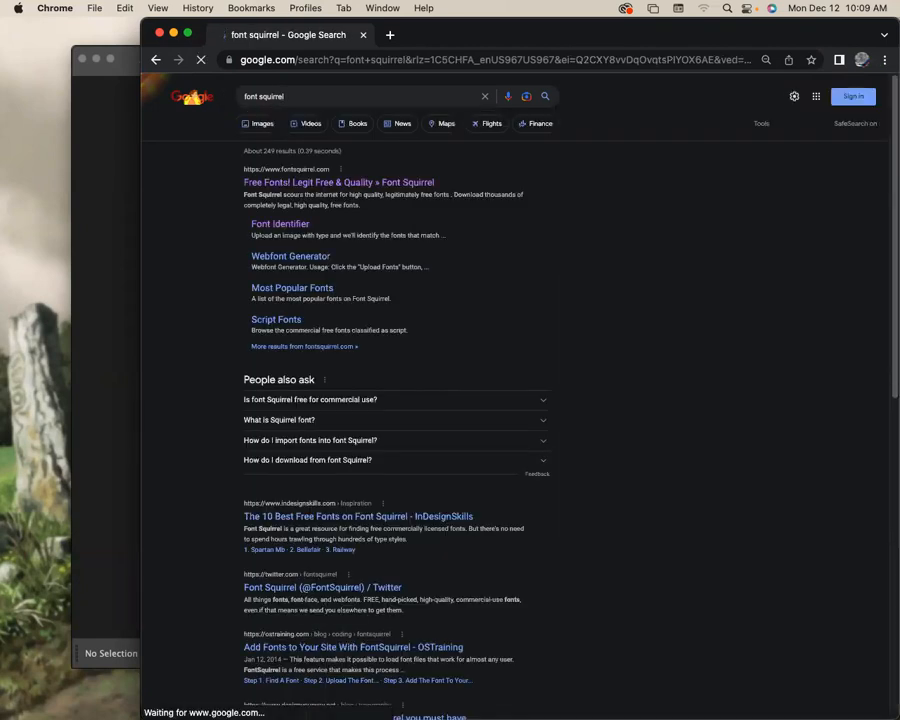
left_click(331, 184)
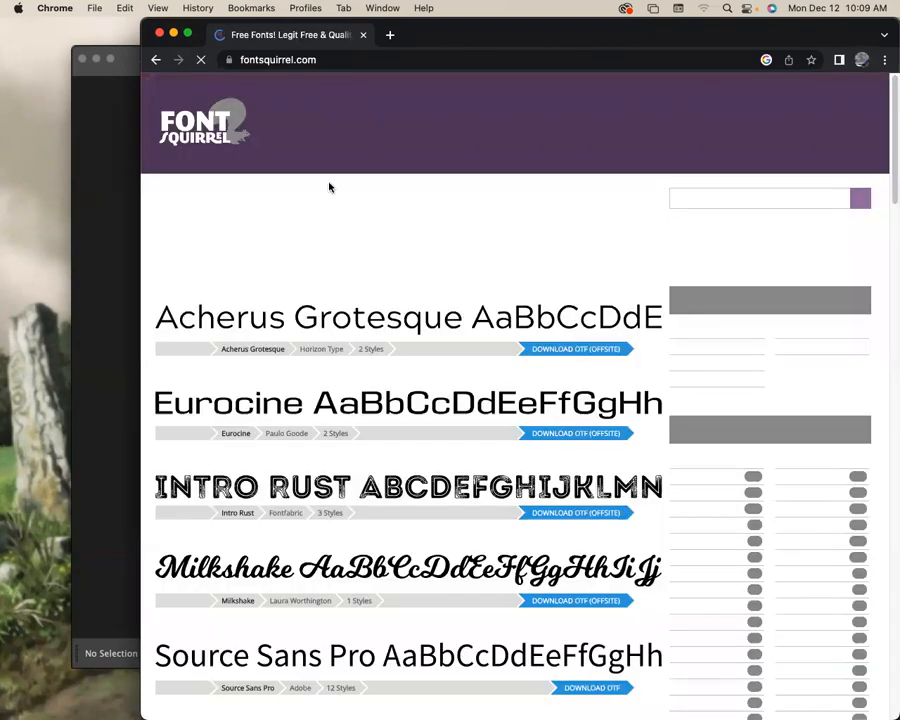
Step: Open Font Squirrel's list of most popular fonts and look through the available typefaces down to Lobster Two
scroll(418, 263, "down", 2)
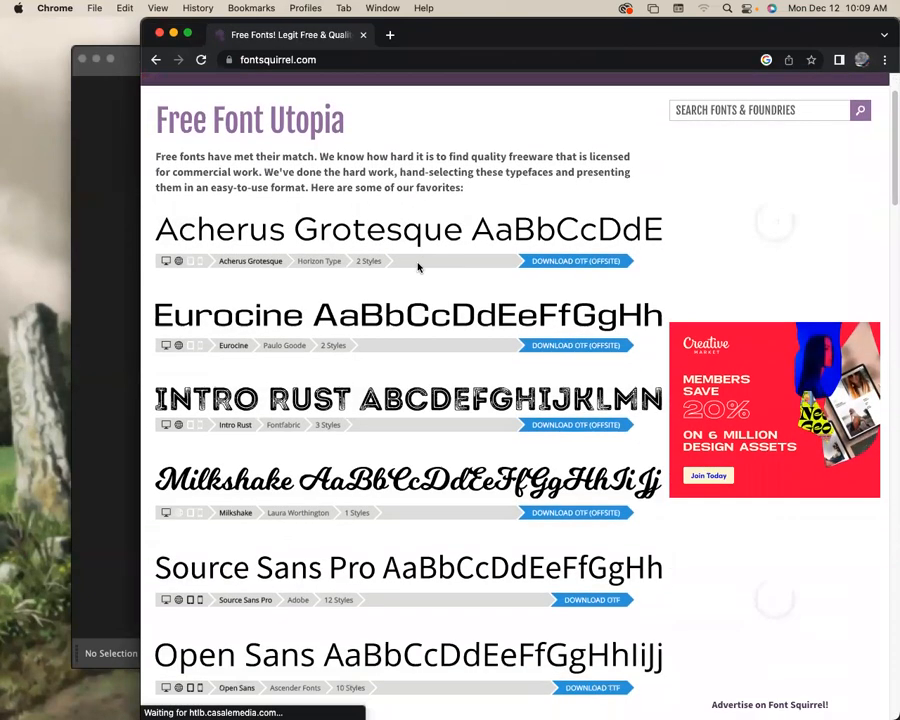
scroll(540, 289, "down", 2)
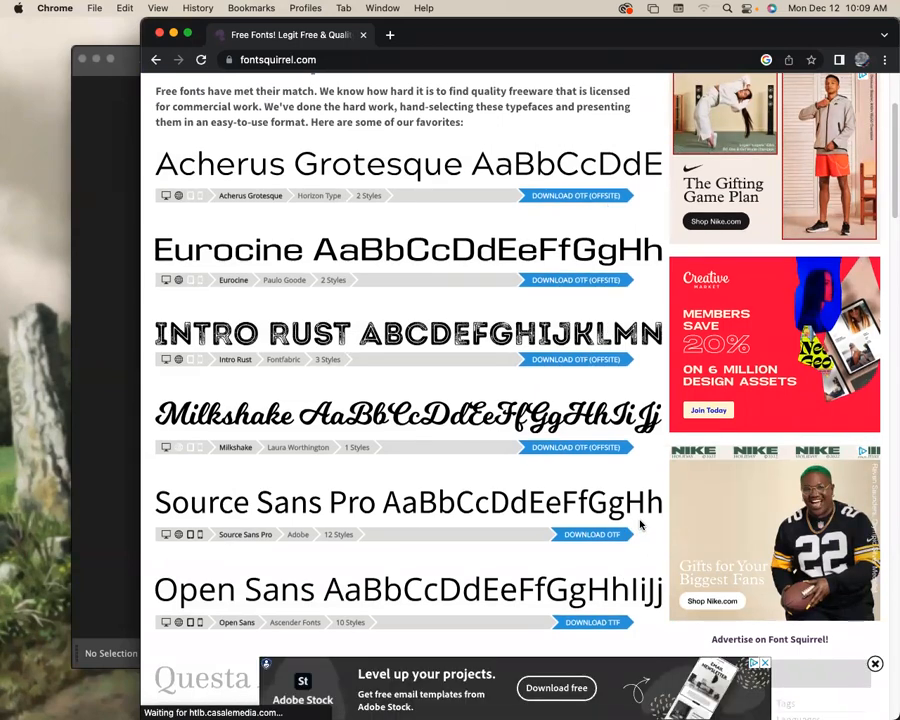
scroll(641, 517, "up", 4)
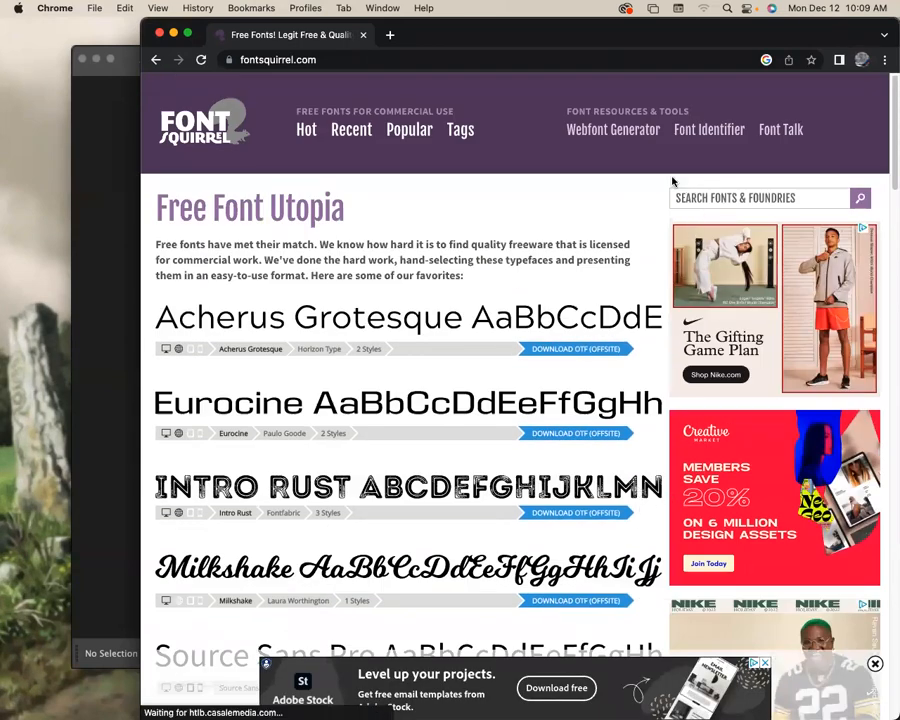
left_click(409, 130)
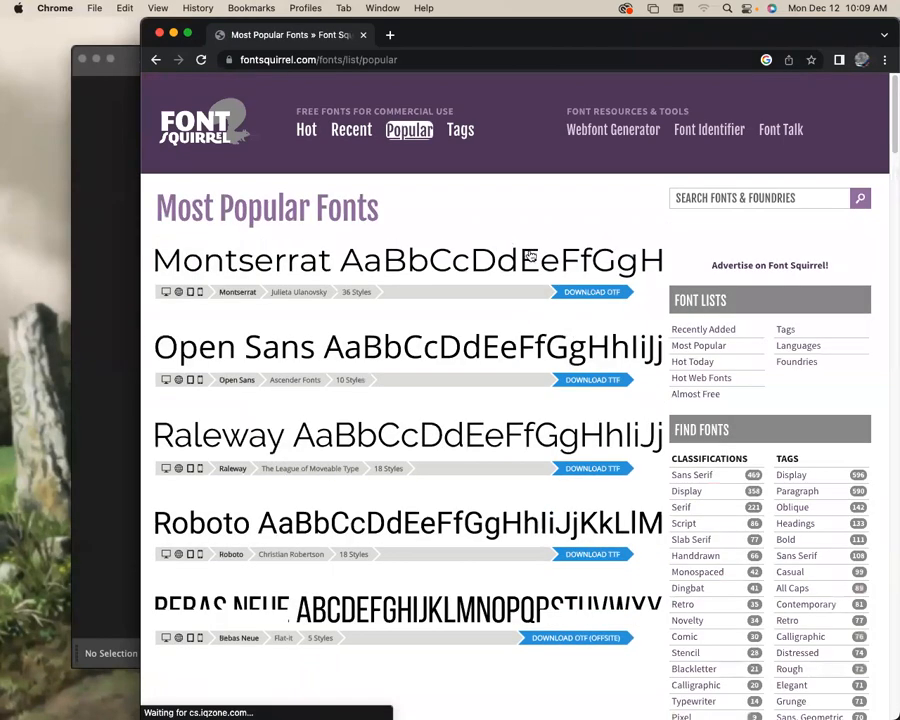
scroll(530, 256, "down", 7)
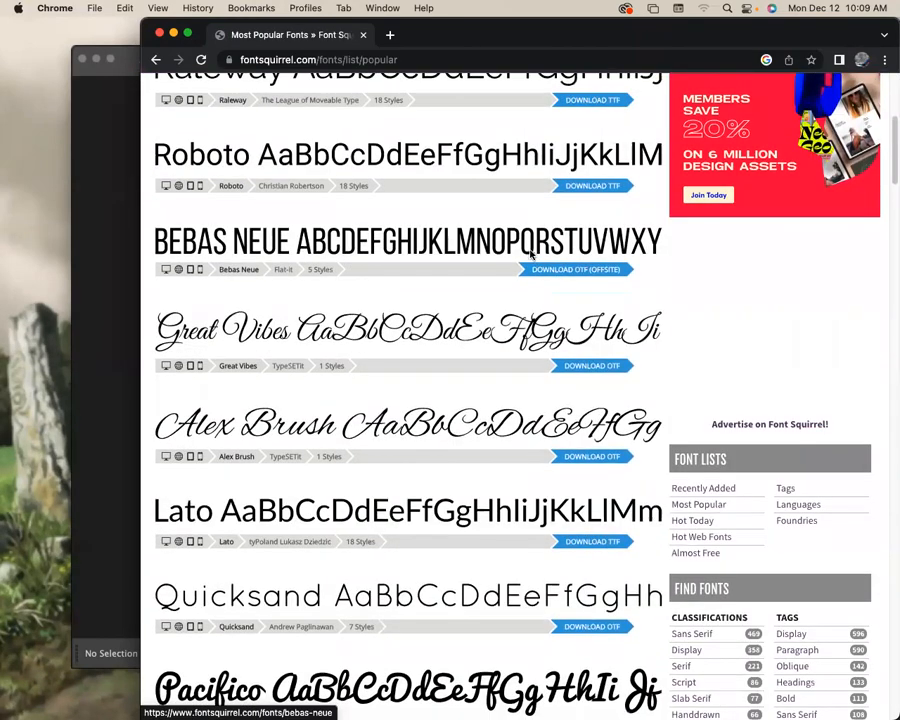
scroll(530, 256, "down", 4)
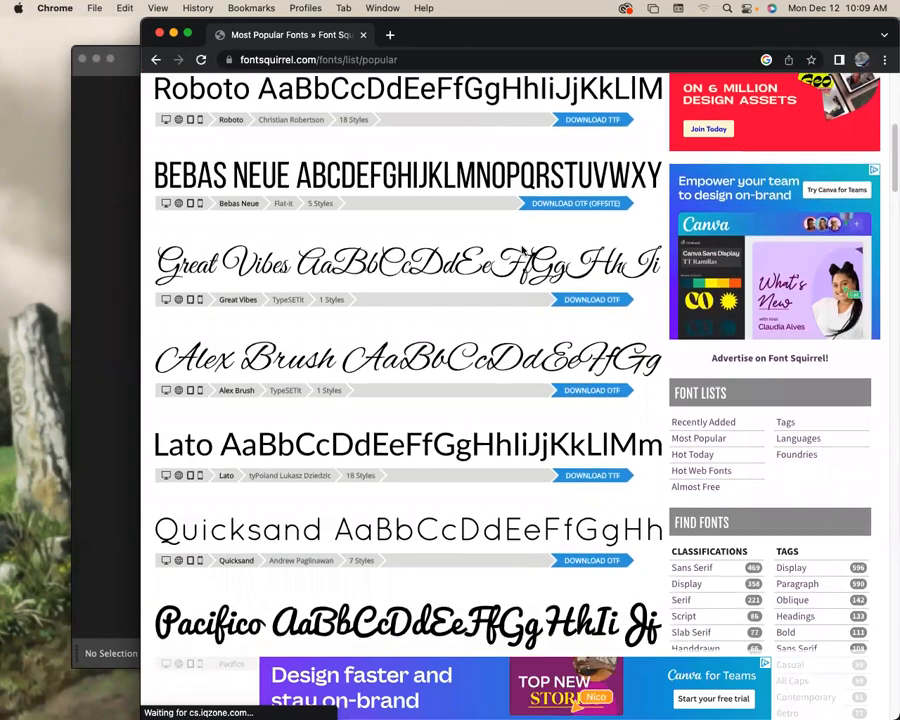
scroll(522, 251, "down", 3)
scroll(522, 251, "down", 10)
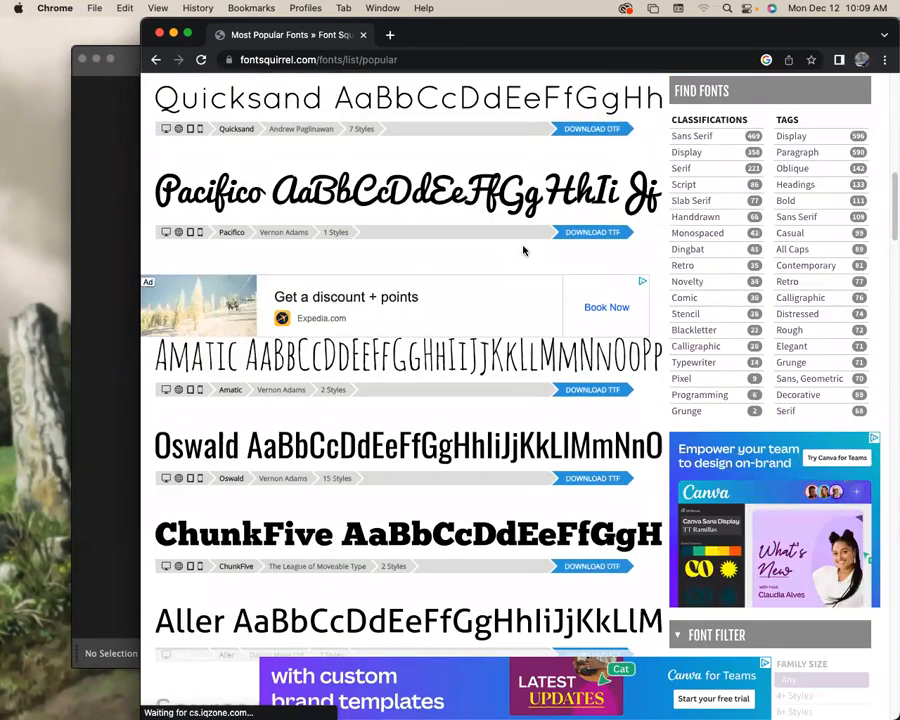
scroll(522, 251, "down", 10)
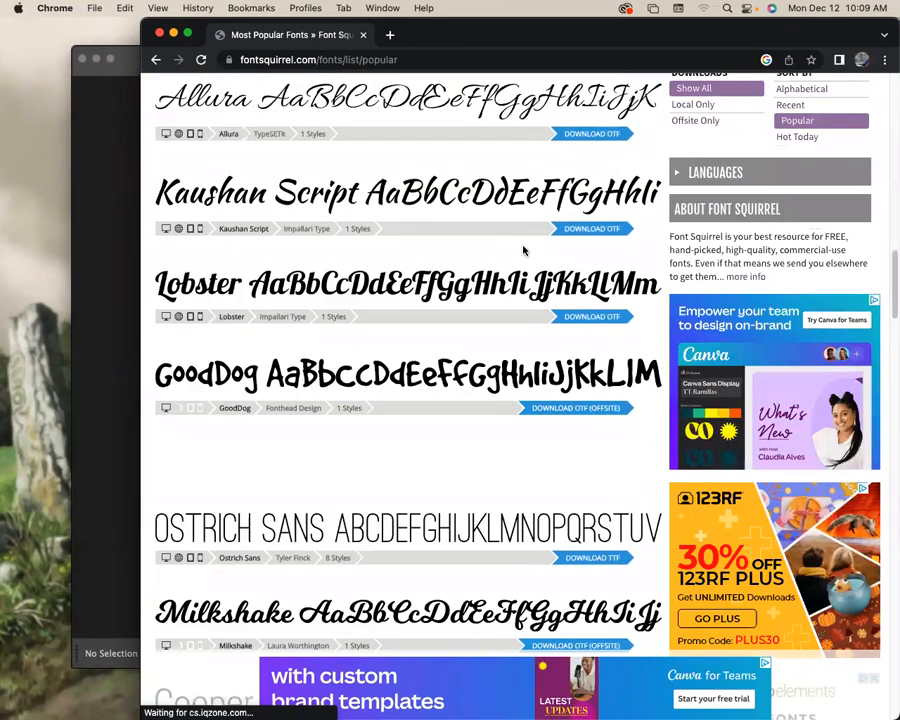
scroll(522, 251, "down", 5)
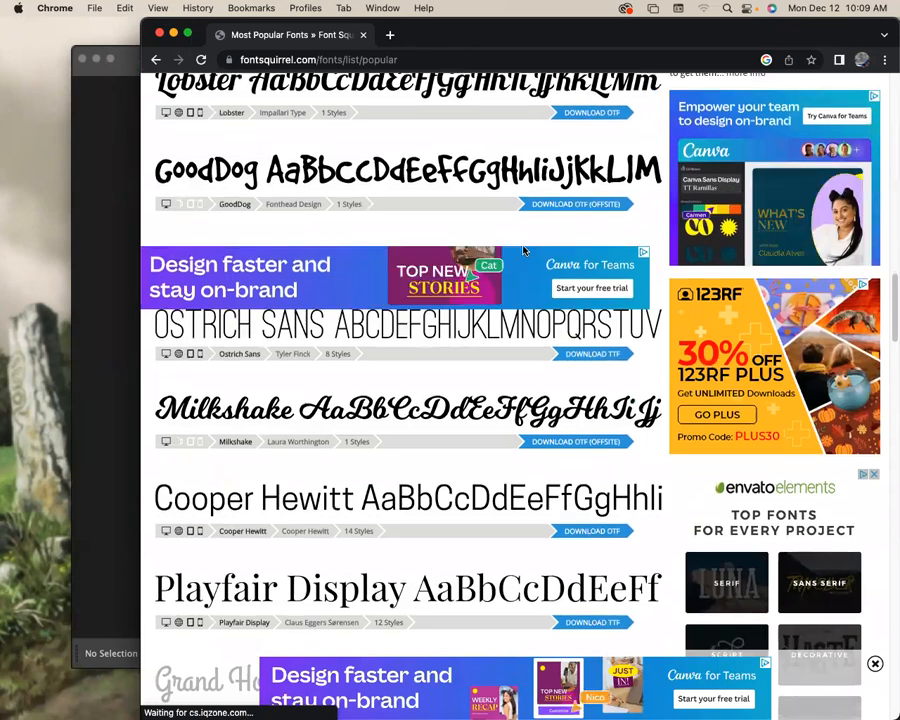
scroll(522, 251, "down", 3)
scroll(522, 251, "down", 5)
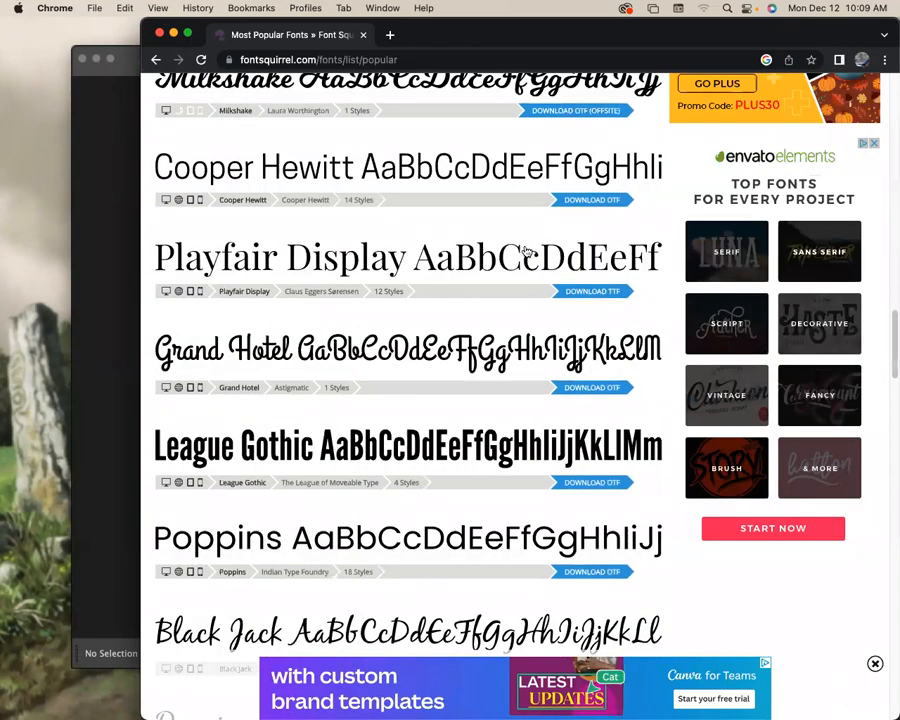
scroll(525, 251, "down", 13)
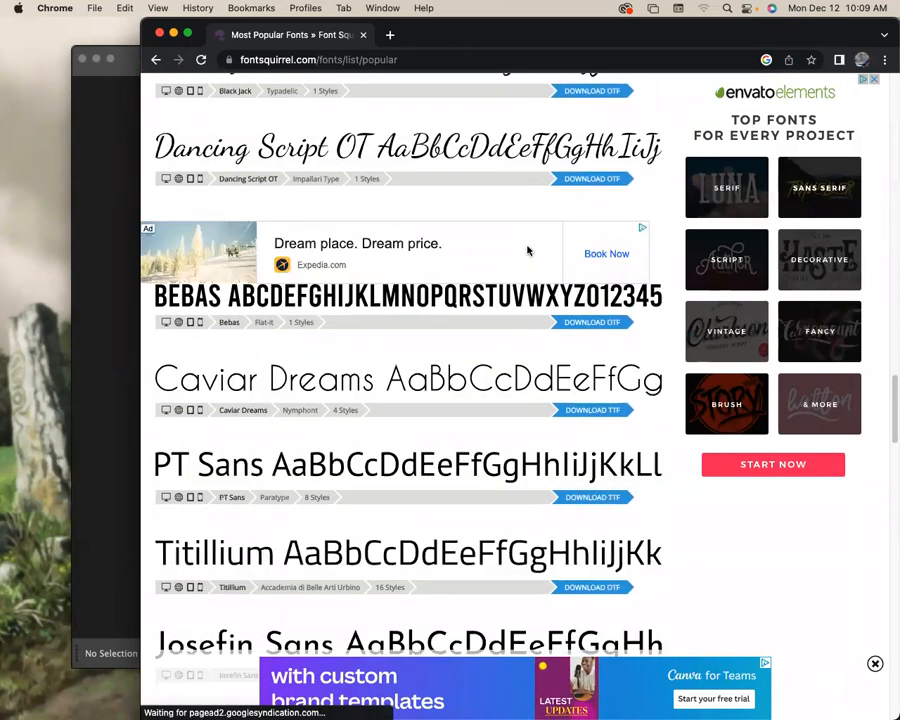
scroll(528, 251, "down", 11)
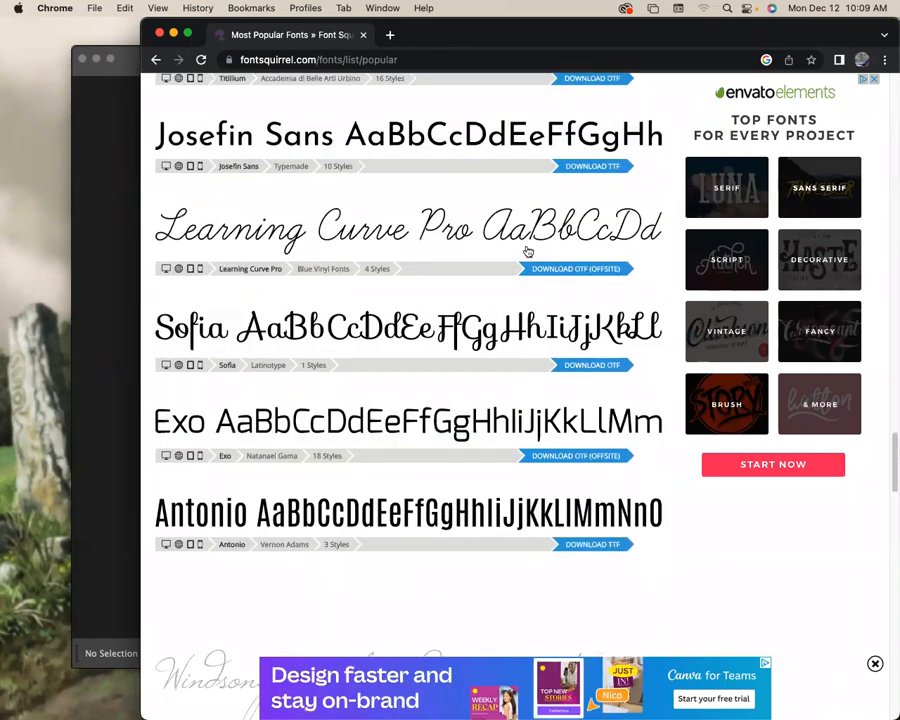
scroll(528, 251, "down", 6)
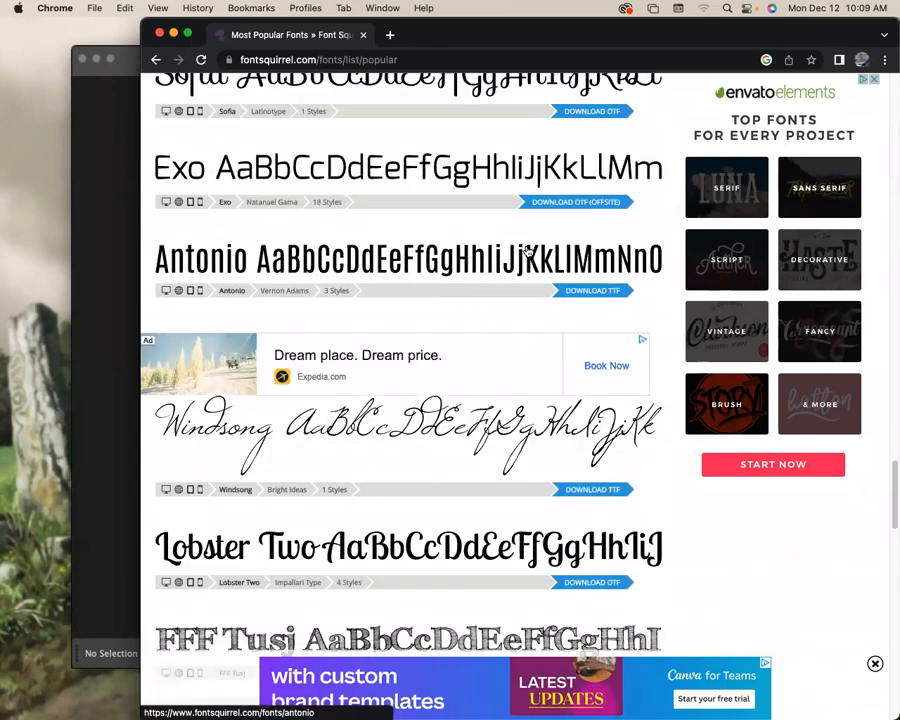
scroll(528, 249, "down", 2)
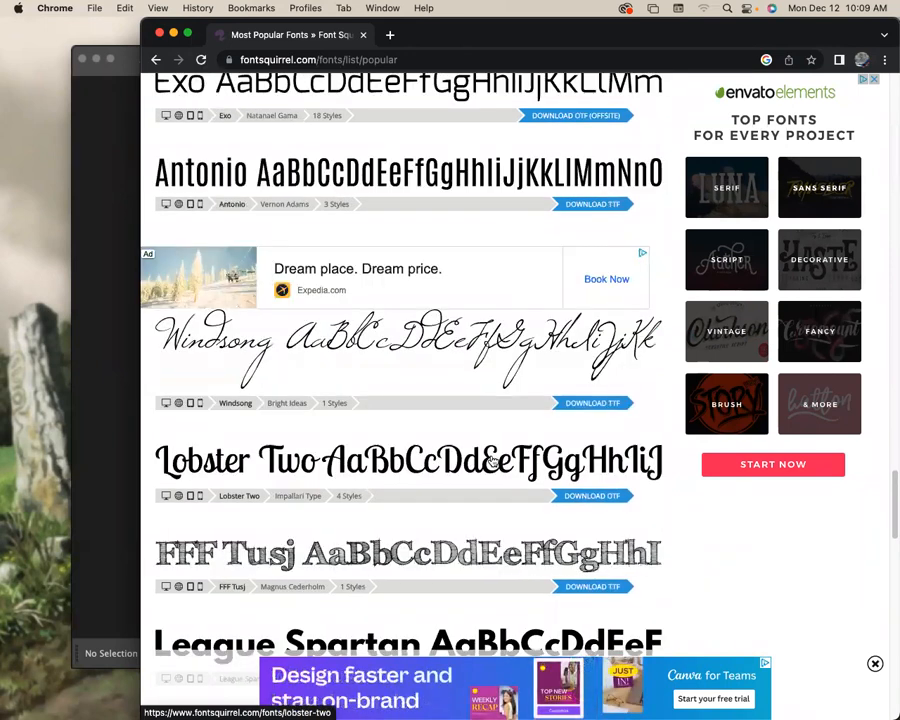
scroll(497, 457, "down", 2)
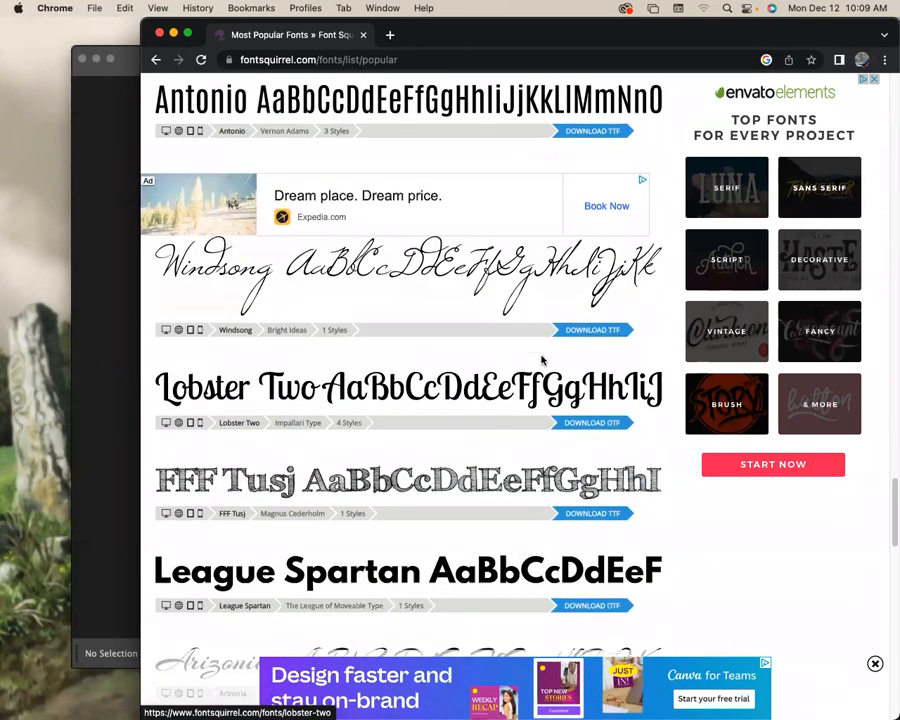
Step: Download the Lobster Two OTF font and unpack lobster-two.zip in the Downloads folder
left_click(589, 424)
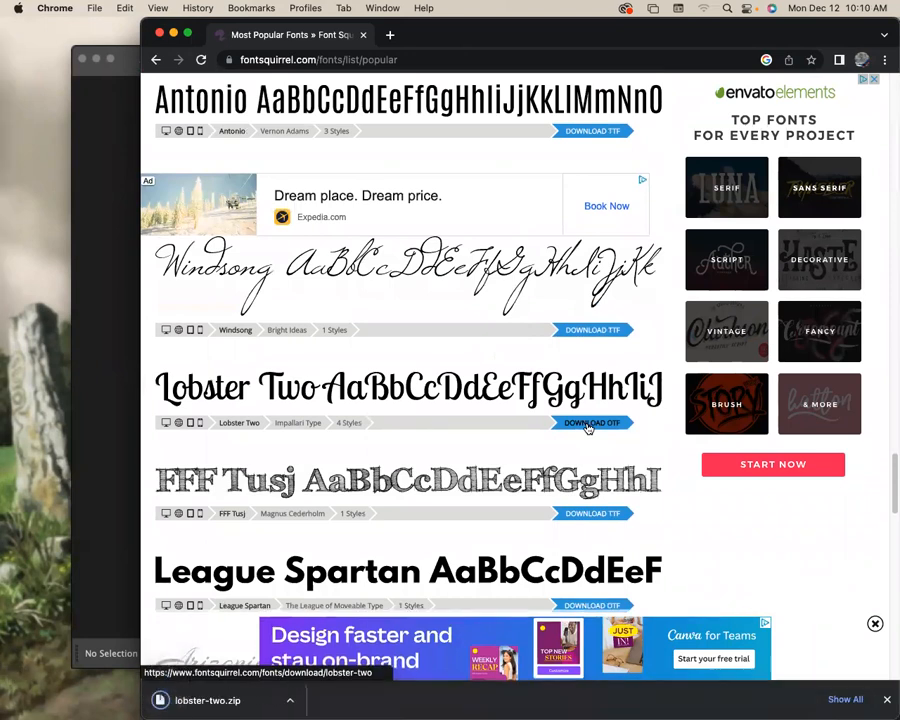
left_click(213, 702)
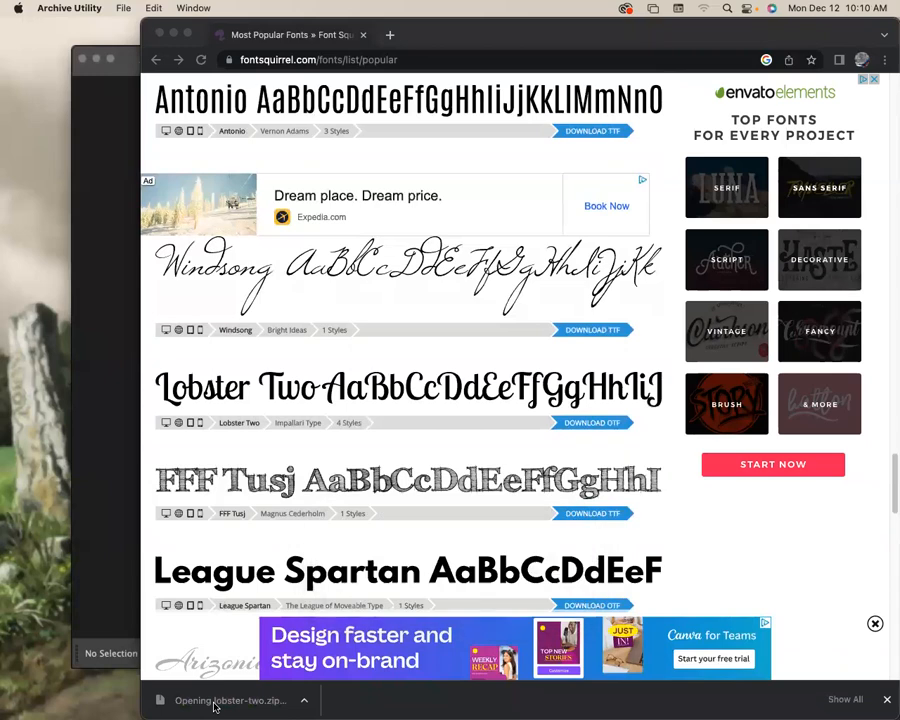
left_click(214, 707)
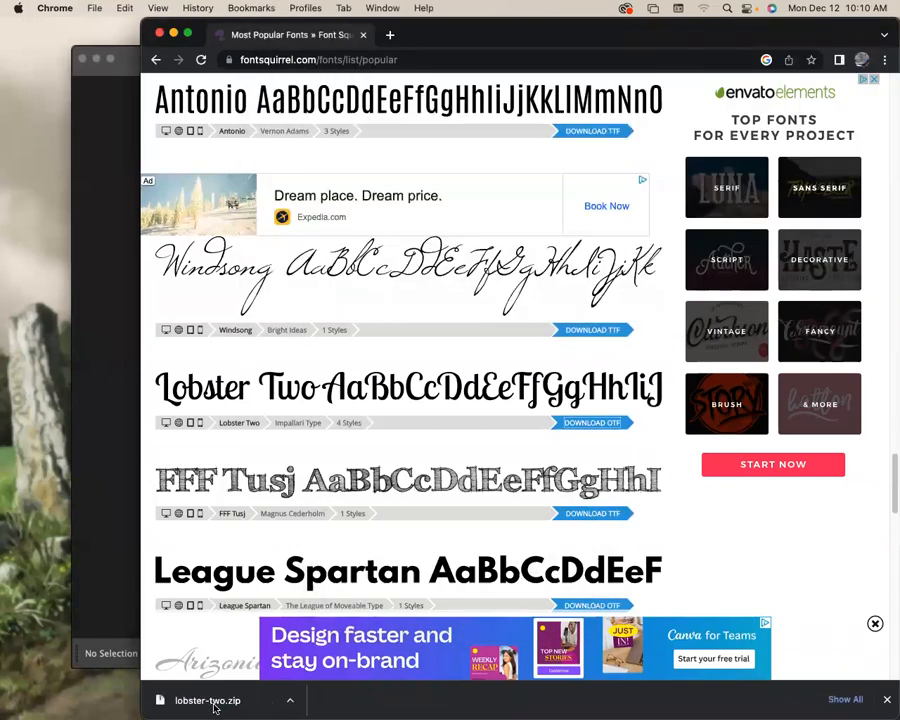
left_click(213, 705)
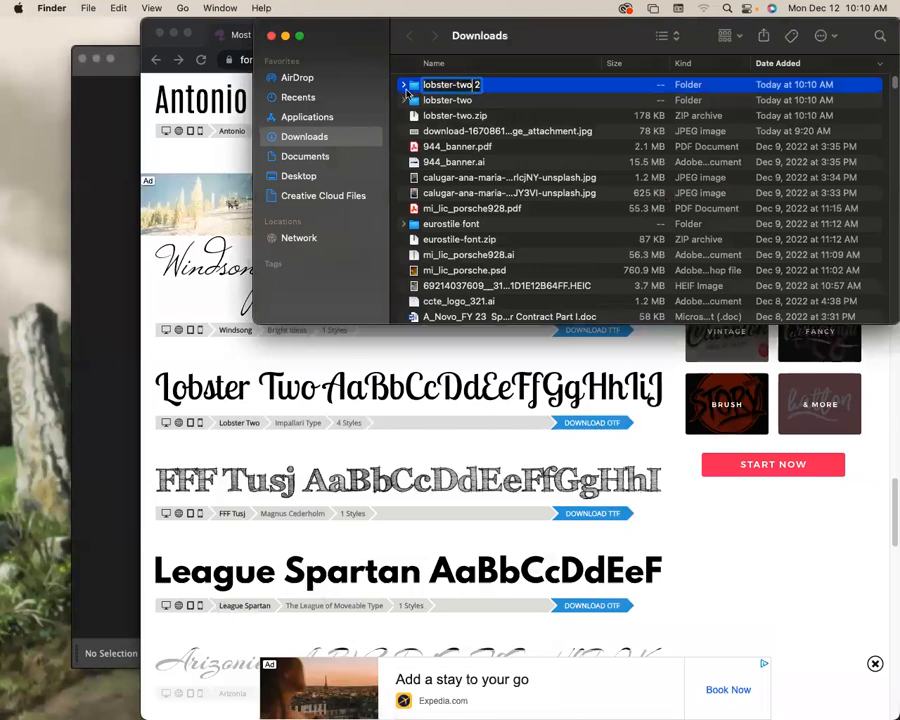
Step: Install the four LobsterTwo OTF files (Bold, BoldItalic, Italic and Regular) from the lobster-two 2 folder with Font Book
double_click(417, 88)
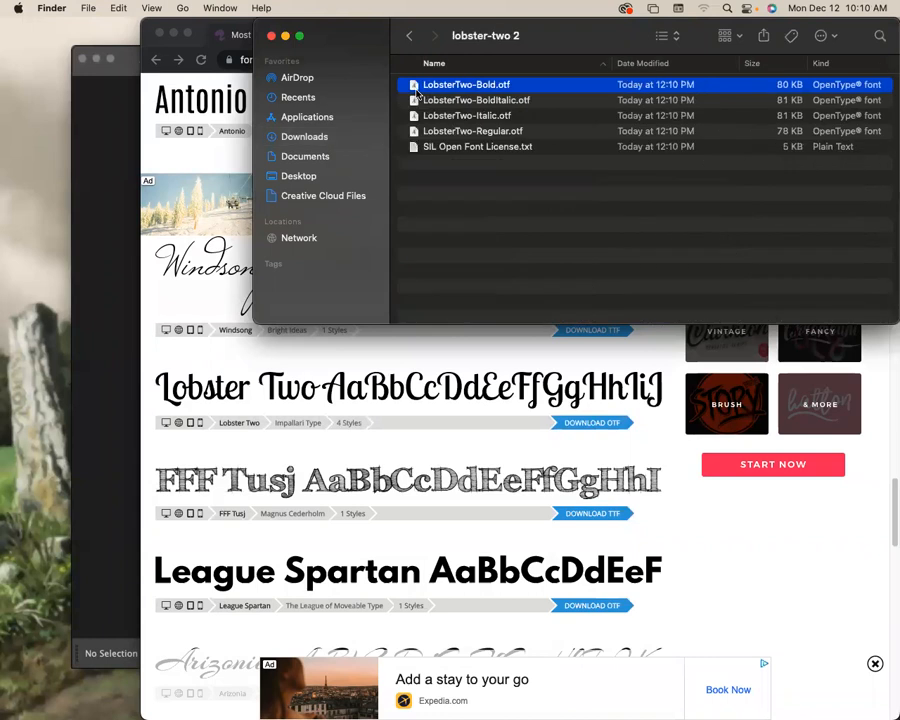
left_click(519, 132)
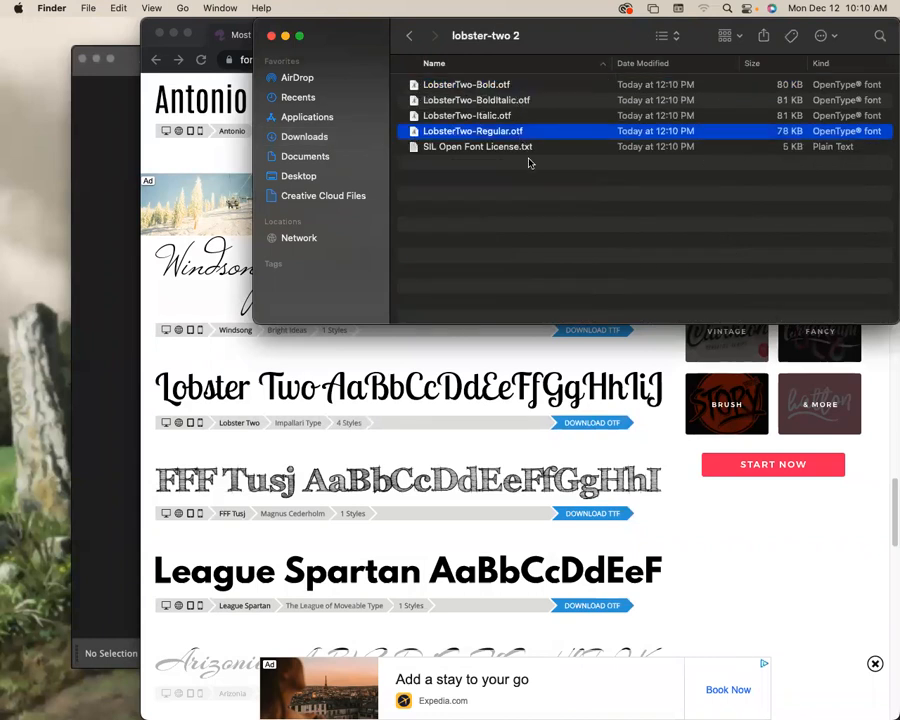
left_click(468, 87, "shift")
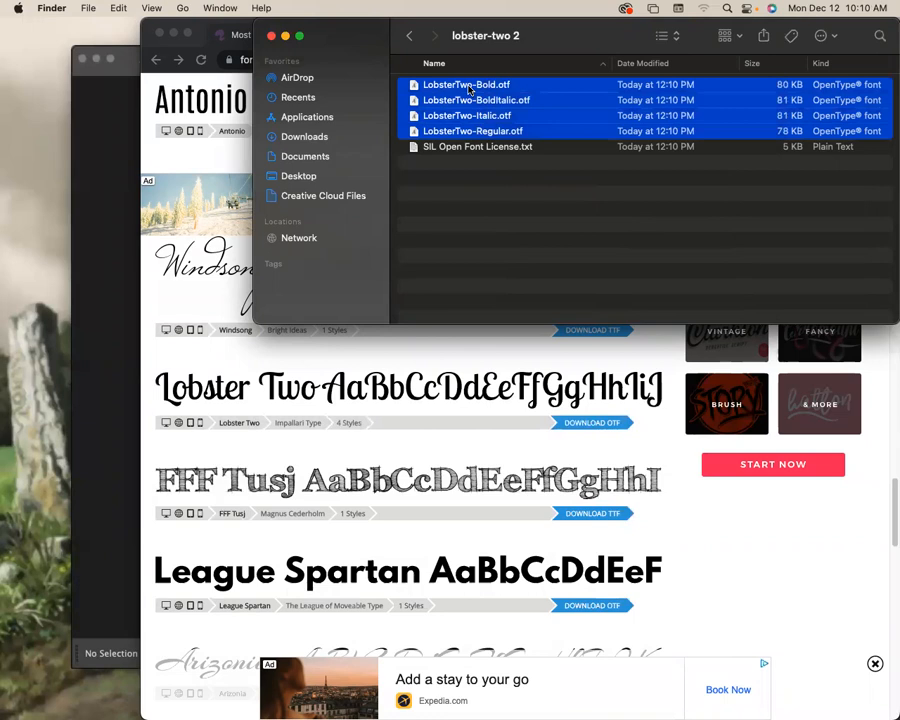
double_click(468, 87)
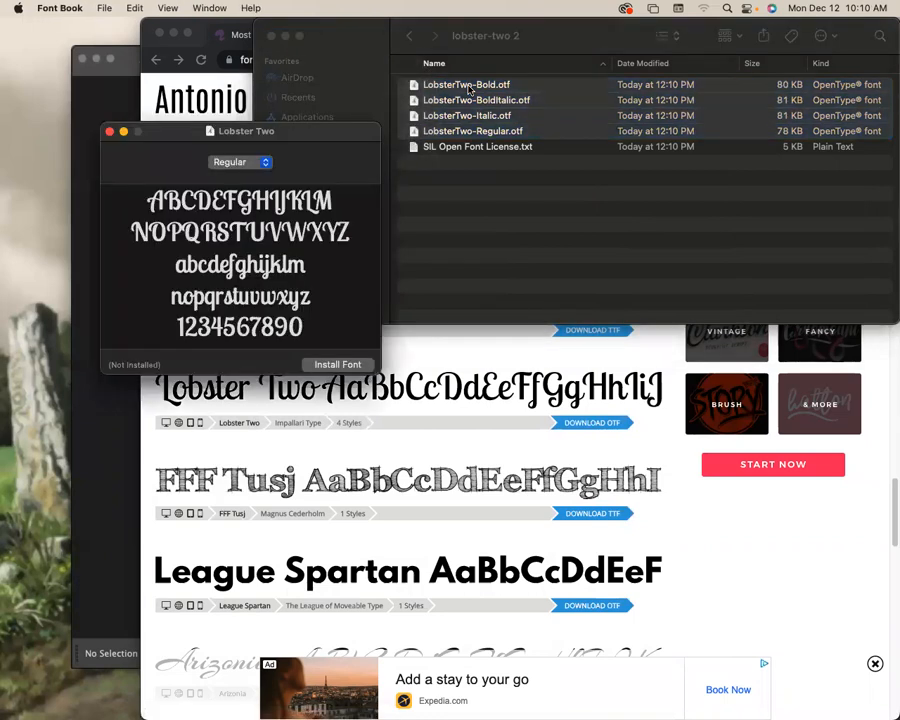
left_click(340, 364)
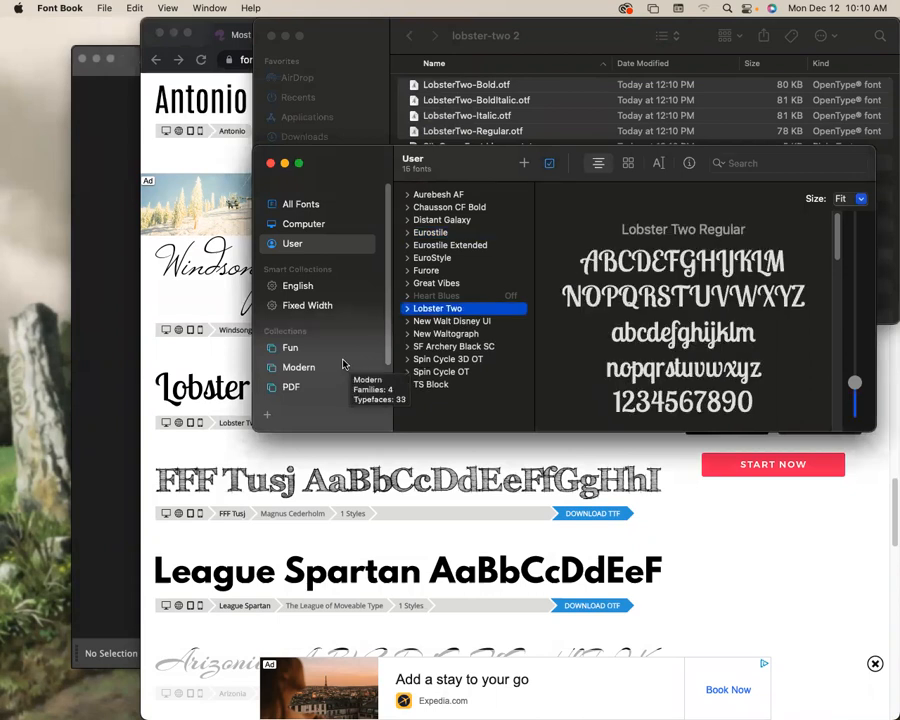
Step: Switch to the Sample_final_exam_AN.ai document in Illustrator and bring its full layer list to the front
left_click(90, 190)
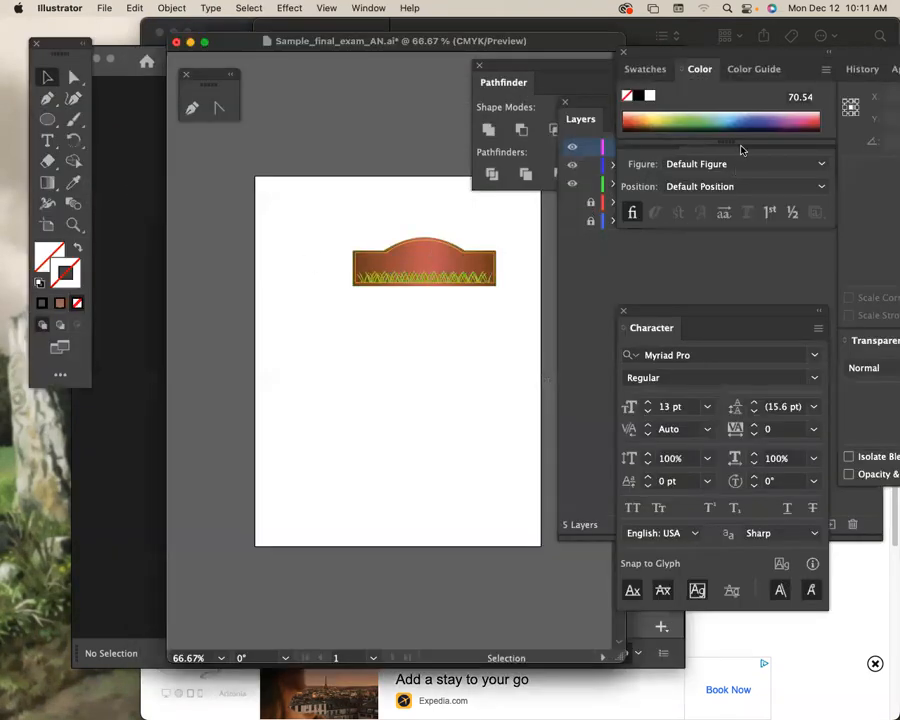
left_click(586, 118)
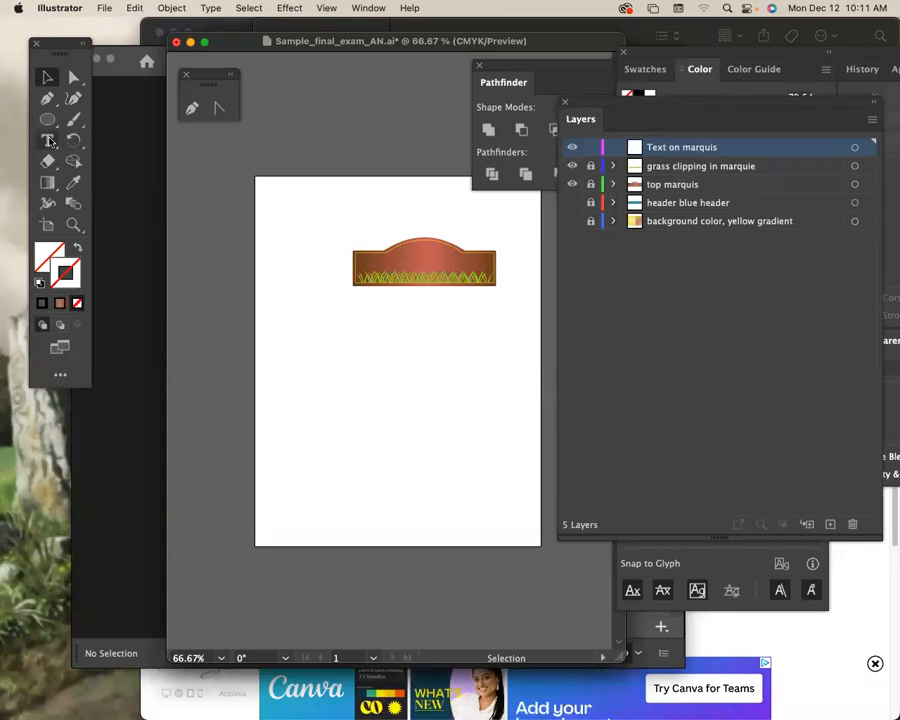
key("super+1")
key("super+equal")
key("super+equal")
left_click(591, 168)
left_click_drag(352, 83, 341, 257)
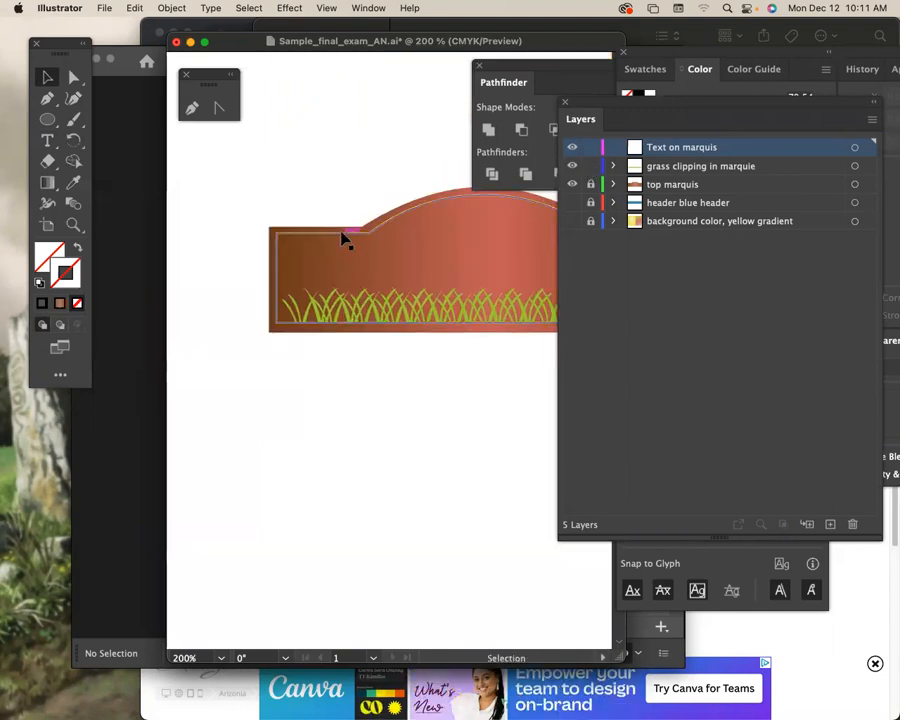
left_click(50, 141)
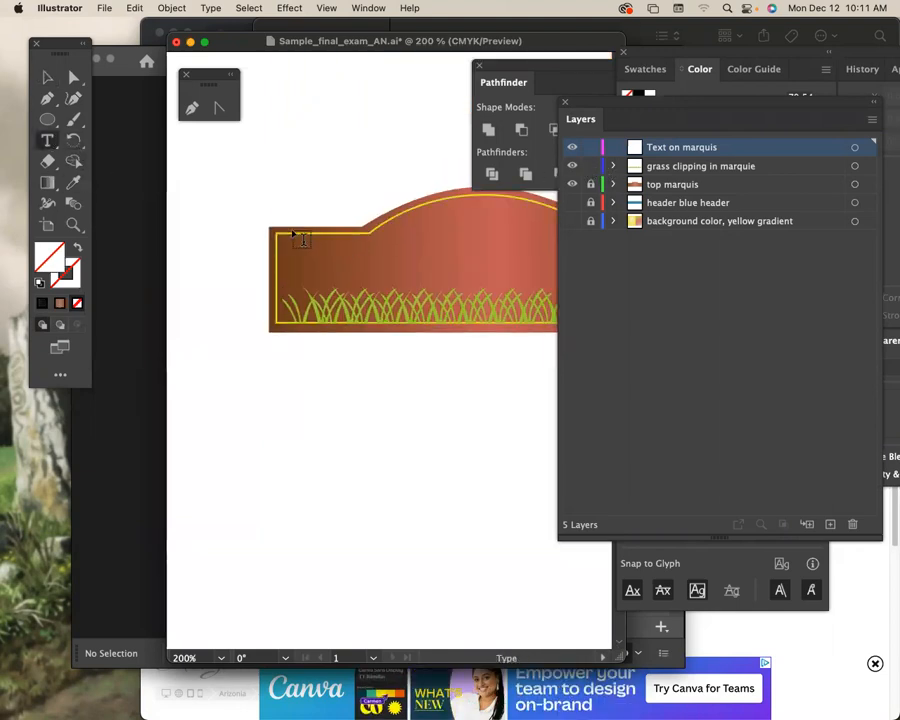
left_click(299, 236)
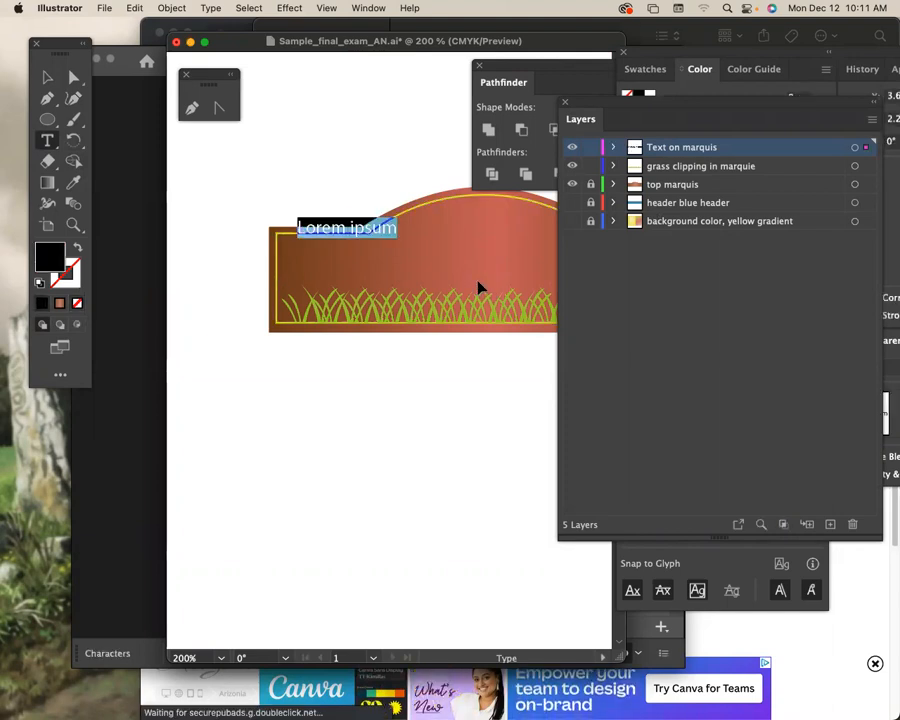
key("super+z")
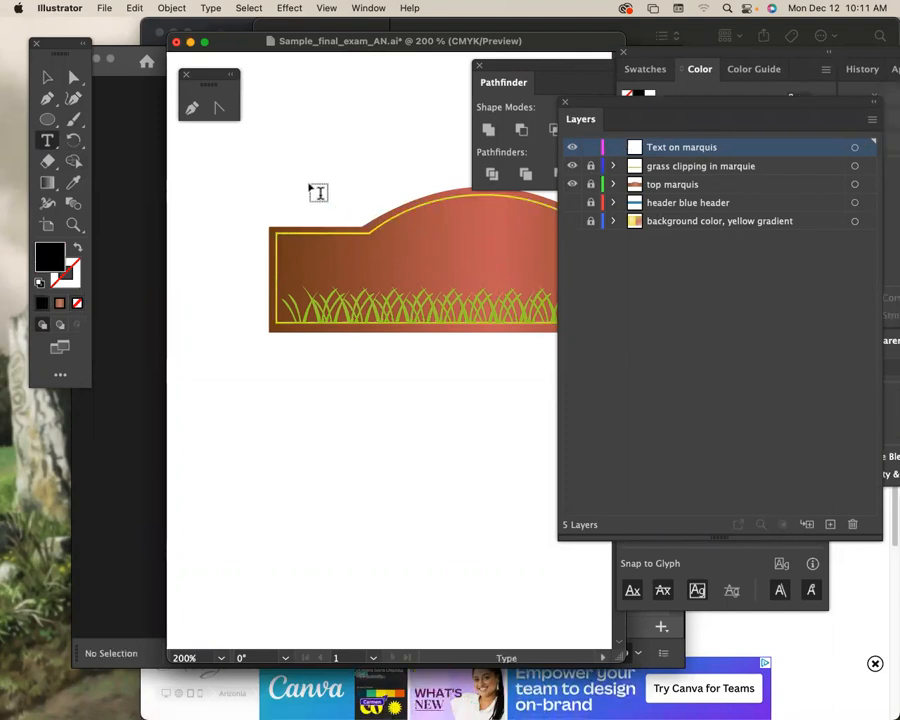
Step: Add the point text "Nature" in the empty area below the marquis and scale it up to about 34 pt
left_click_drag(410, 422, 345, 296)
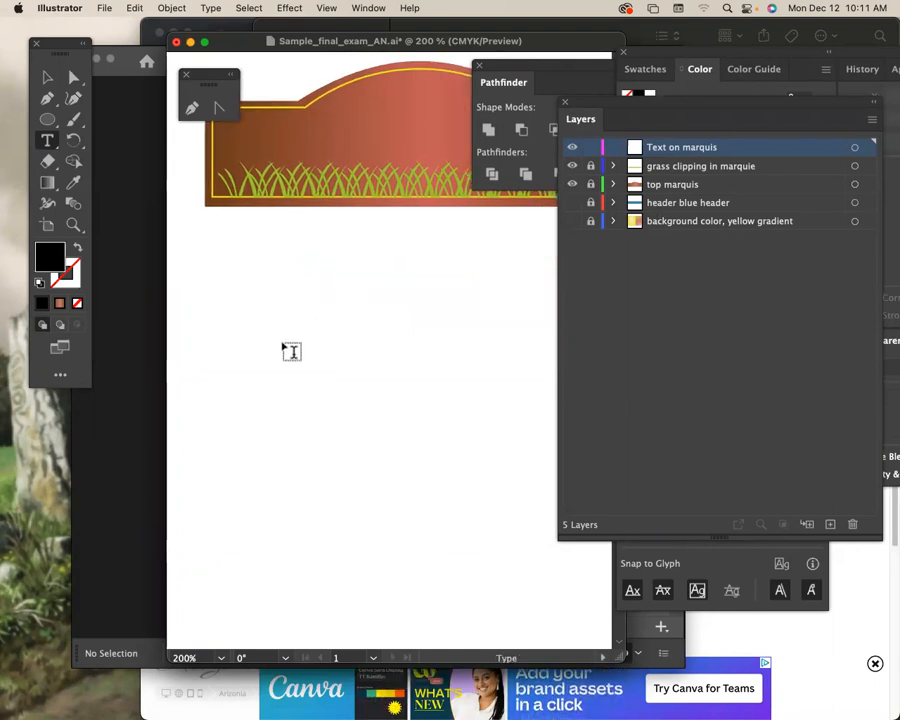
left_click(241, 269)
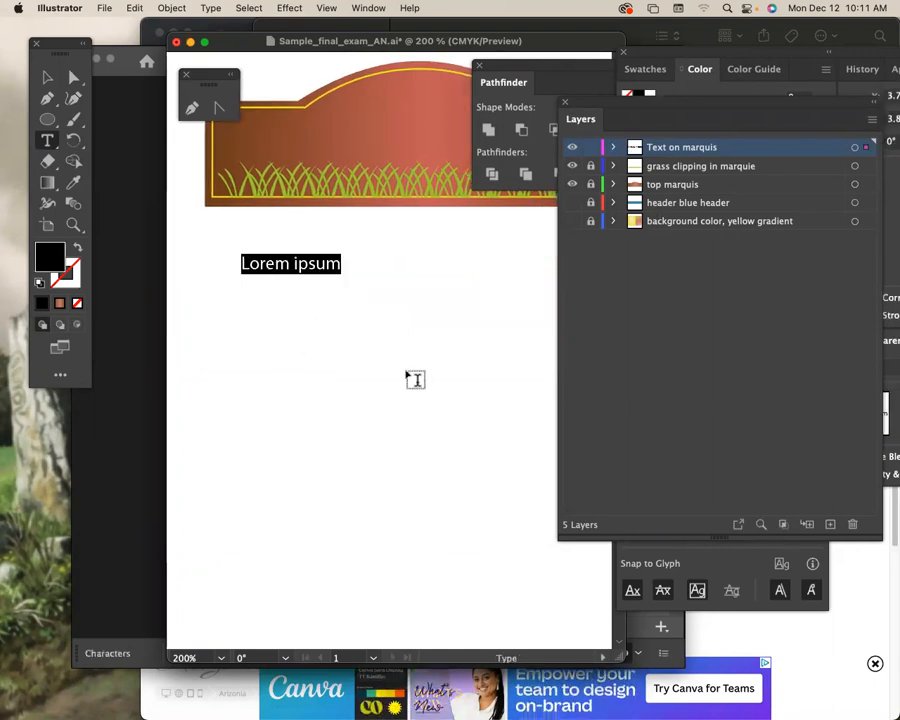
type("Nature")
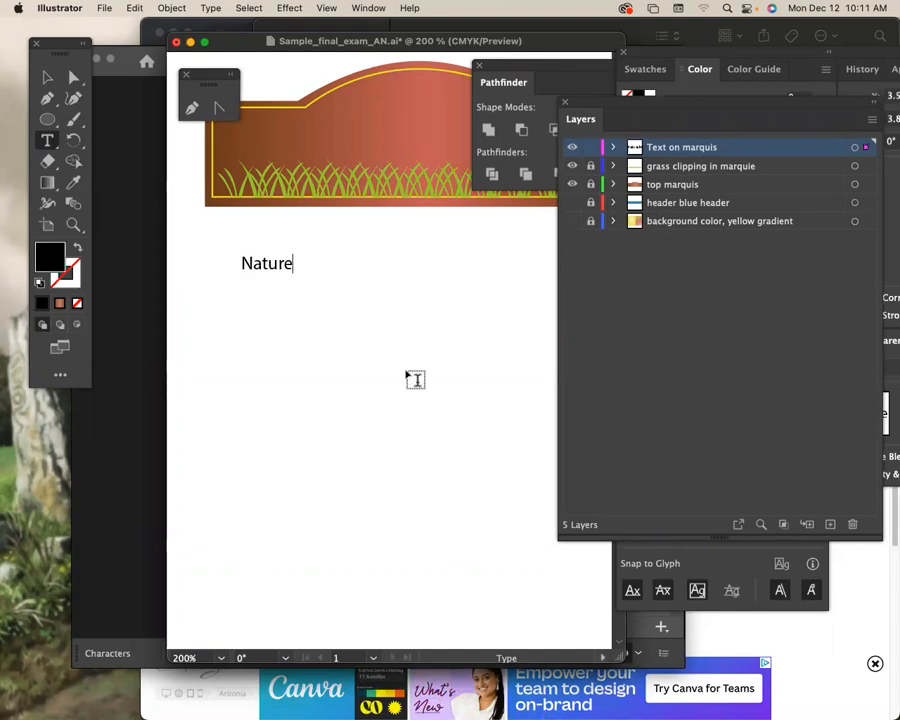
left_click(48, 79)
left_click(364, 268)
Step: Duplicate the Nature text beside the original and bring up the character settings next to the artwork
left_click_drag(286, 266, 438, 262)
double_click(436, 262)
double_click(433, 261)
left_click(433, 261)
key("super+t")
left_click_drag(676, 320, 581, 205)
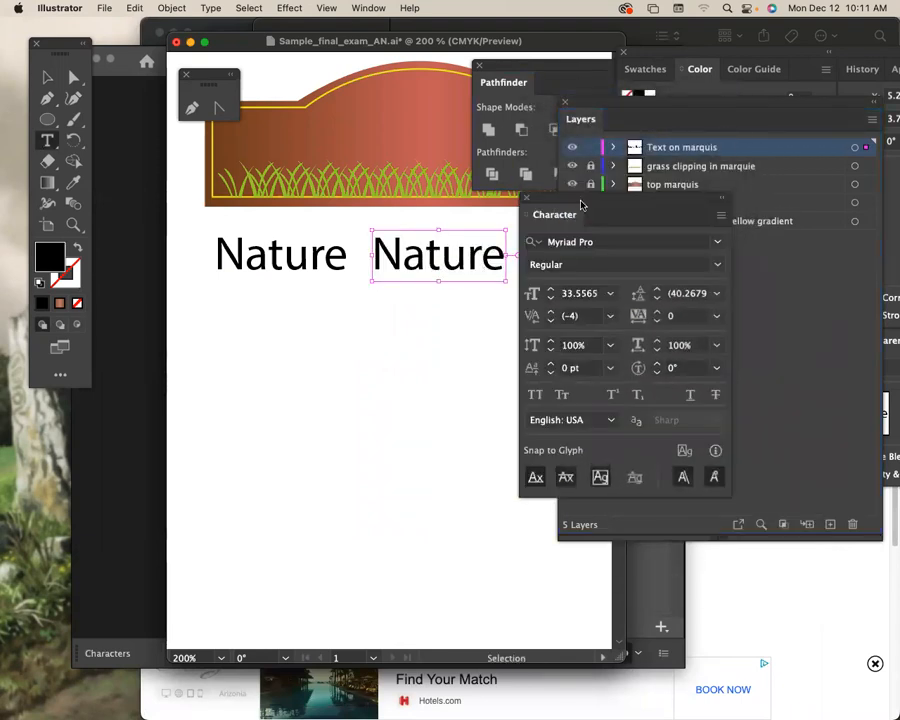
Step: Raise the font size of the duplicated Nature text to 36 pt
double_click(460, 258)
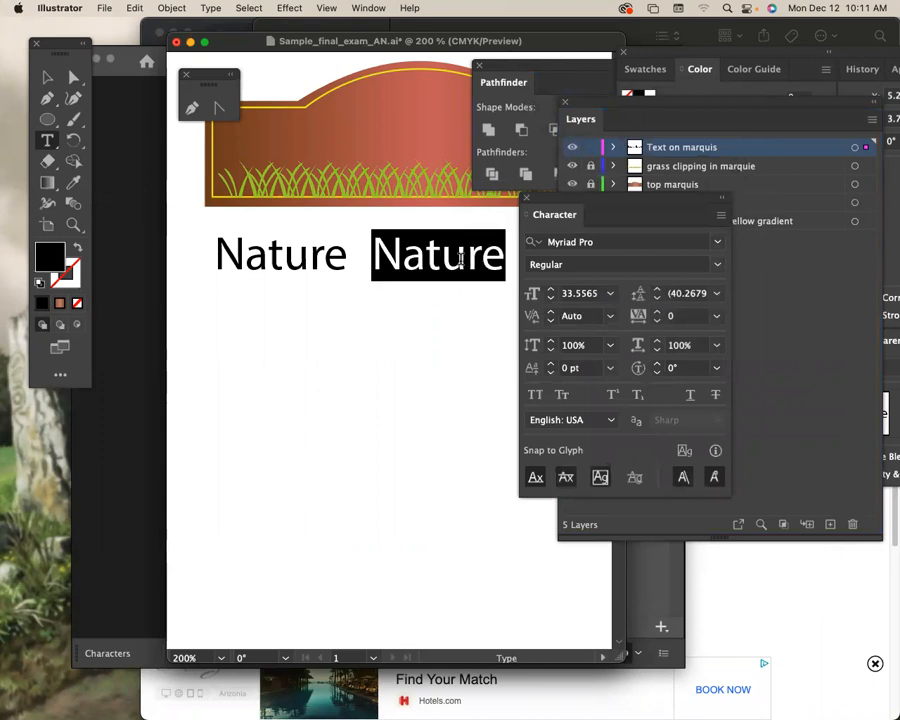
left_click(551, 290)
left_click(551, 290)
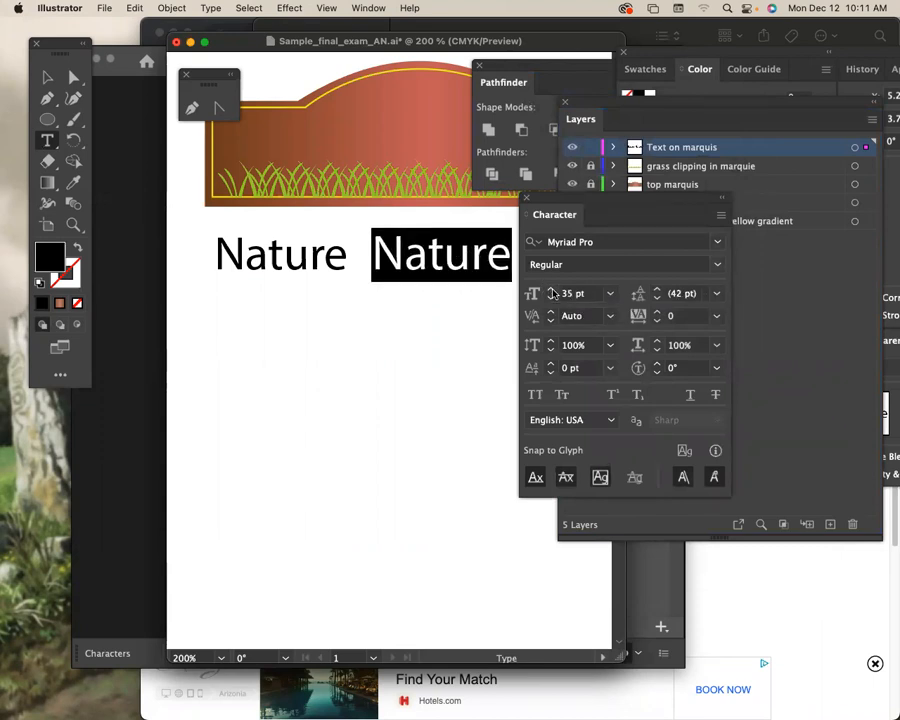
left_click(551, 290)
left_click_drag(577, 211, 665, 220)
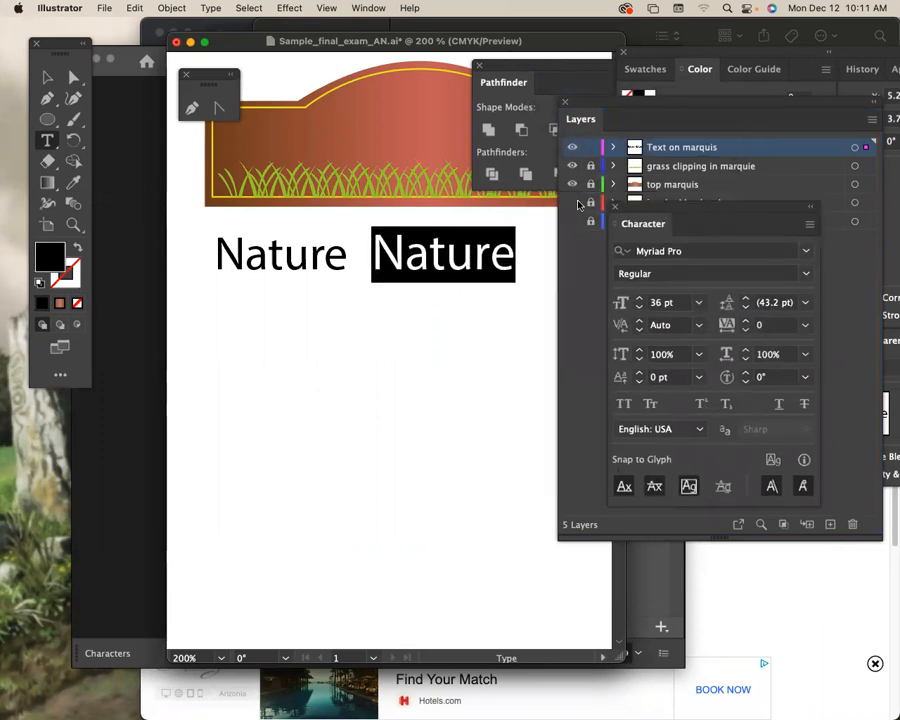
left_click(47, 77)
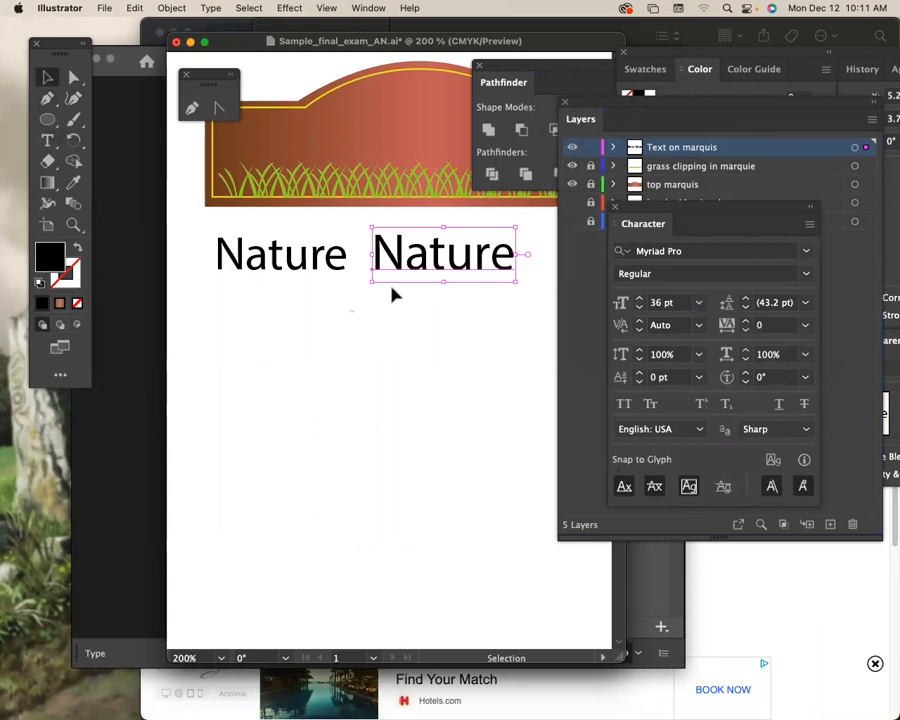
left_click(660, 303)
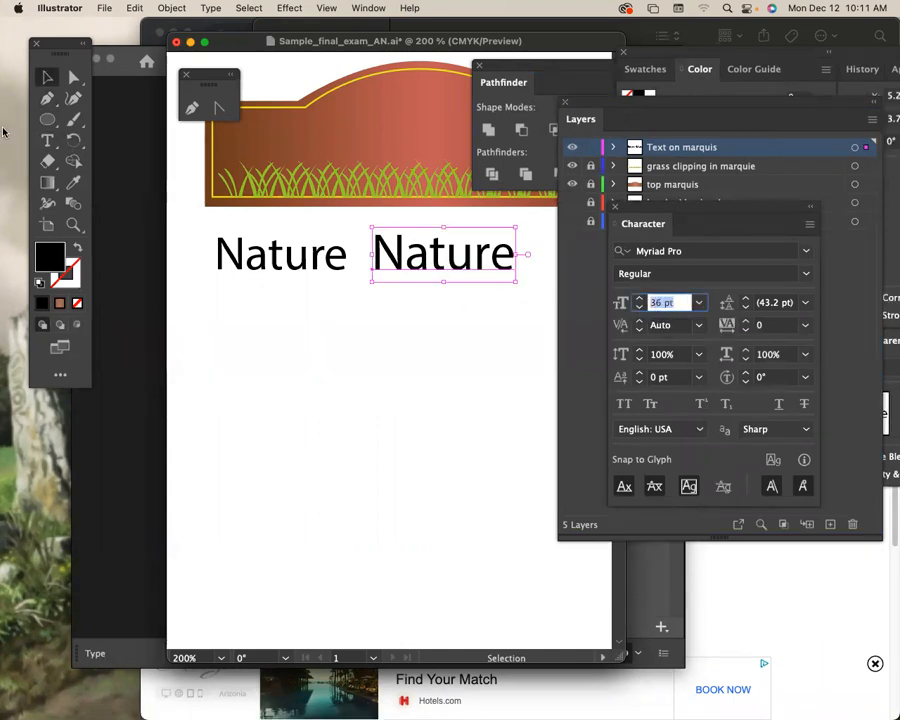
Step: Scale the duplicated Nature text up freehand and round its font size to 40 pt
left_click_drag(517, 281, 548, 301)
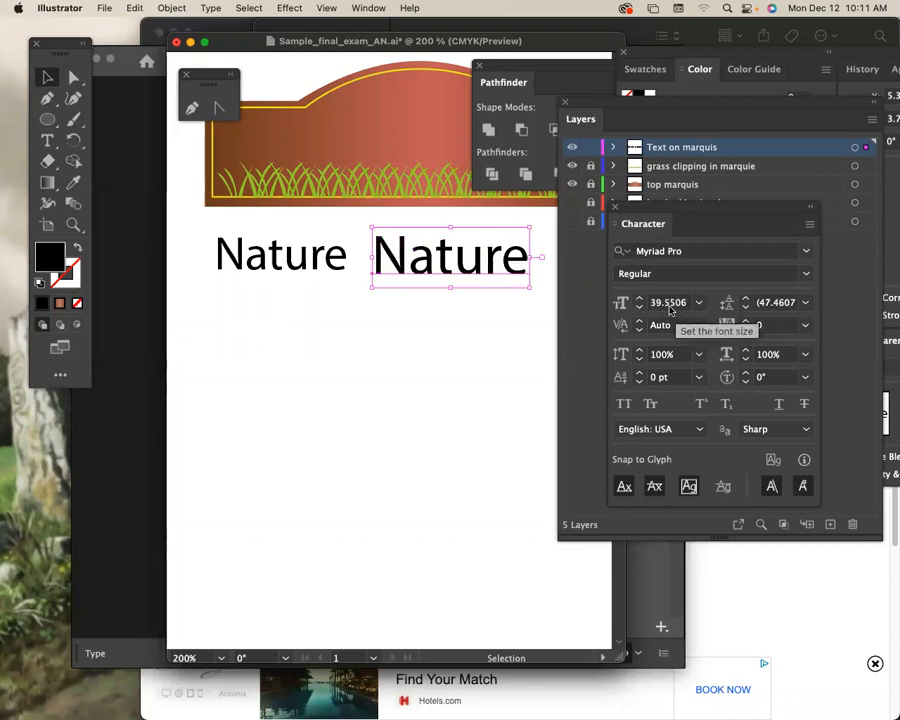
left_click(669, 306)
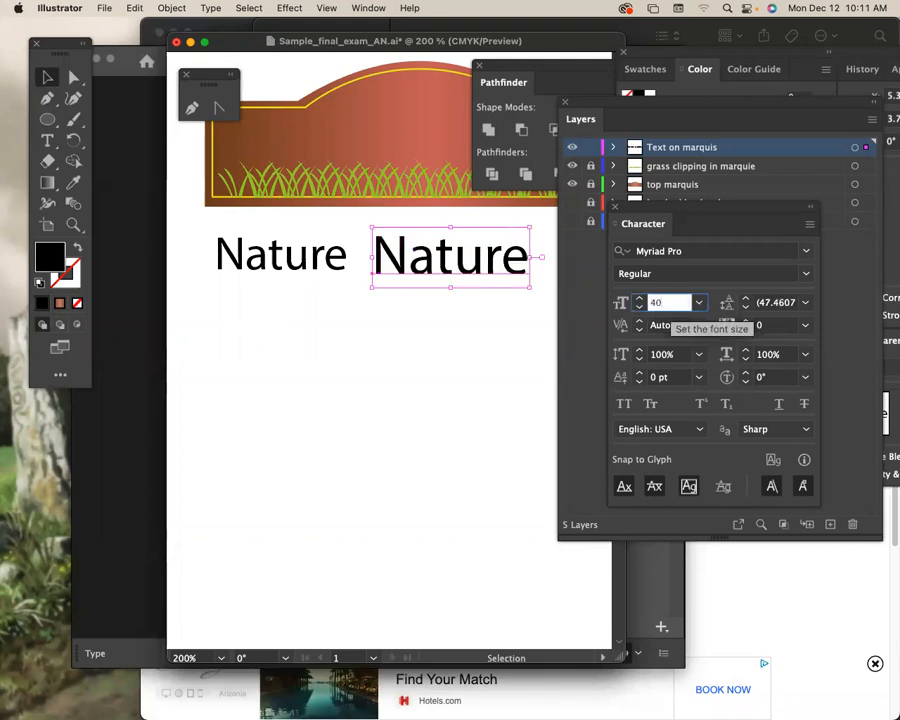
type("40")
key("Return")
Step: Set the font size of the original Nature text to 34 pt and deselect it
left_click(330, 255)
left_click(678, 302)
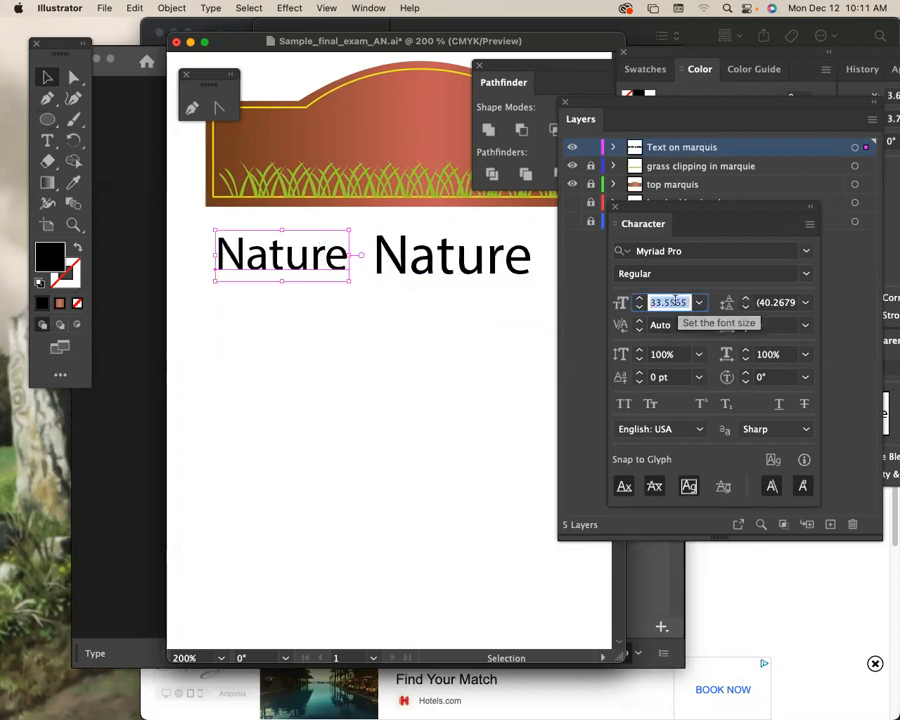
type("34")
key("Return")
left_click(311, 293)
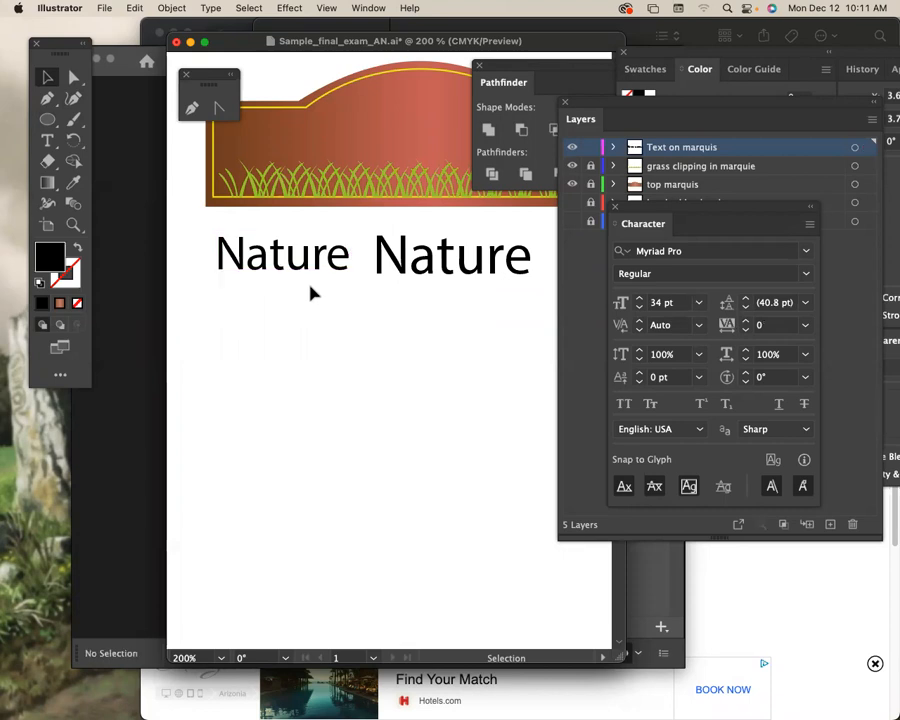
Step: Replace the wording of the 40 pt duplicate with "Made"
left_click(430, 268)
double_click(430, 268)
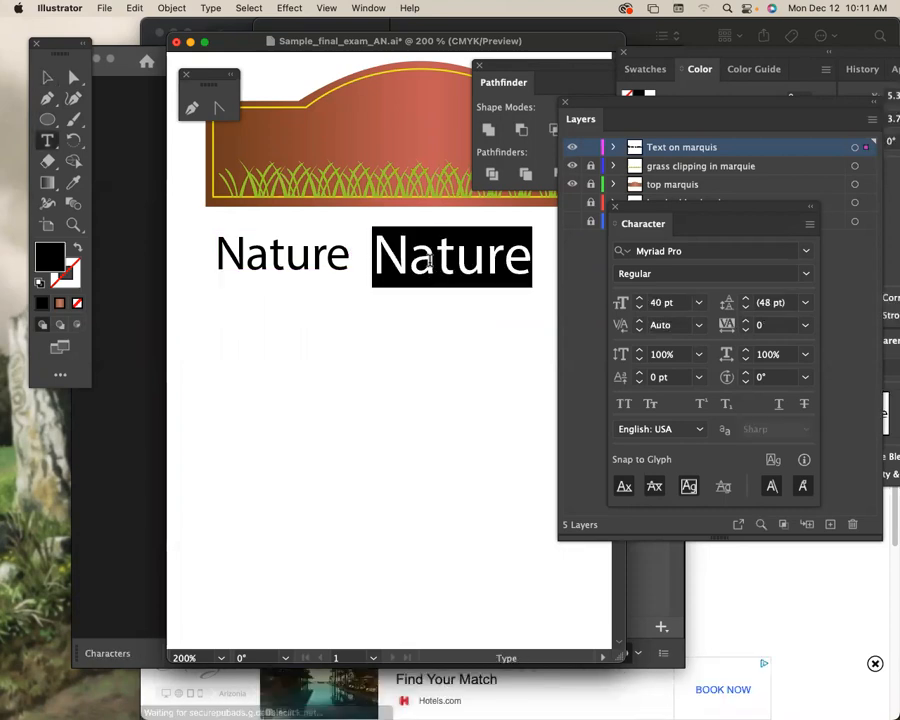
type("Made")
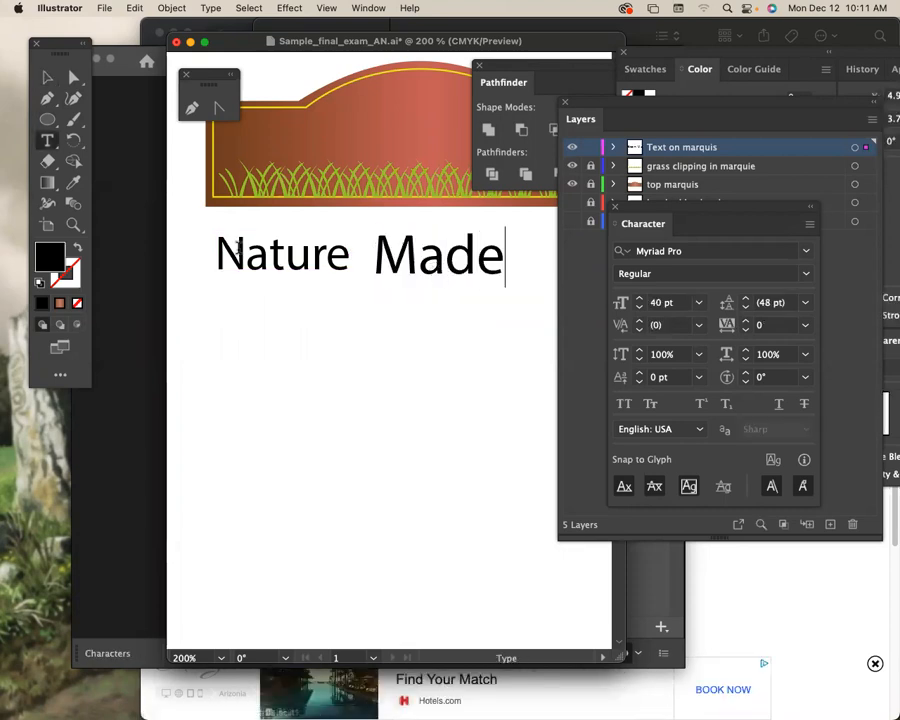
Step: Set both the Nature and Made texts in Lobster Two Bold Italic
left_click(47, 78)
left_click(300, 258, "shift")
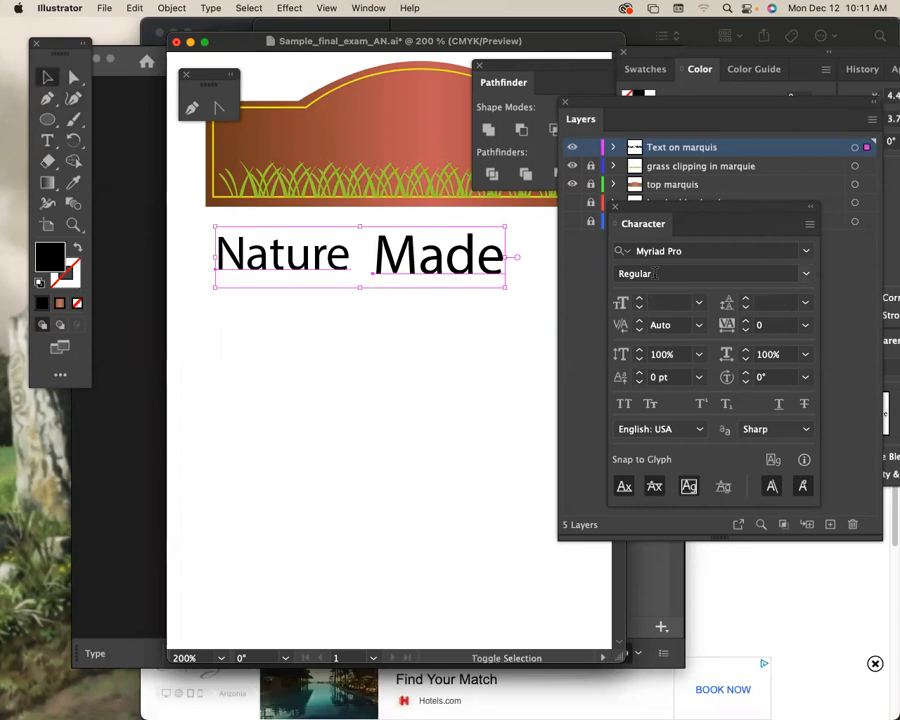
left_click(710, 251)
type("lob")
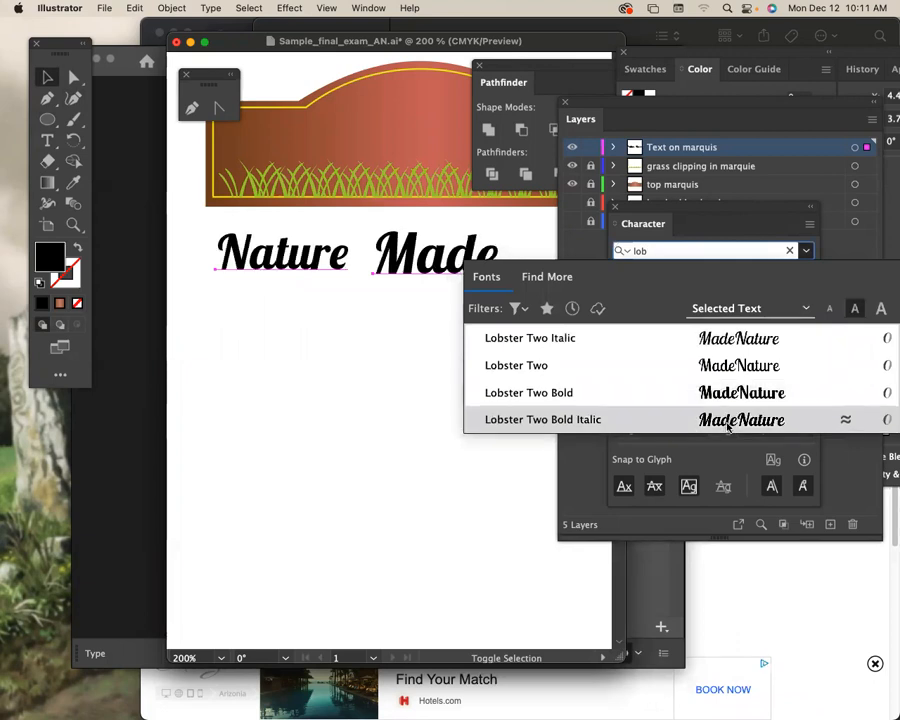
left_click(728, 427)
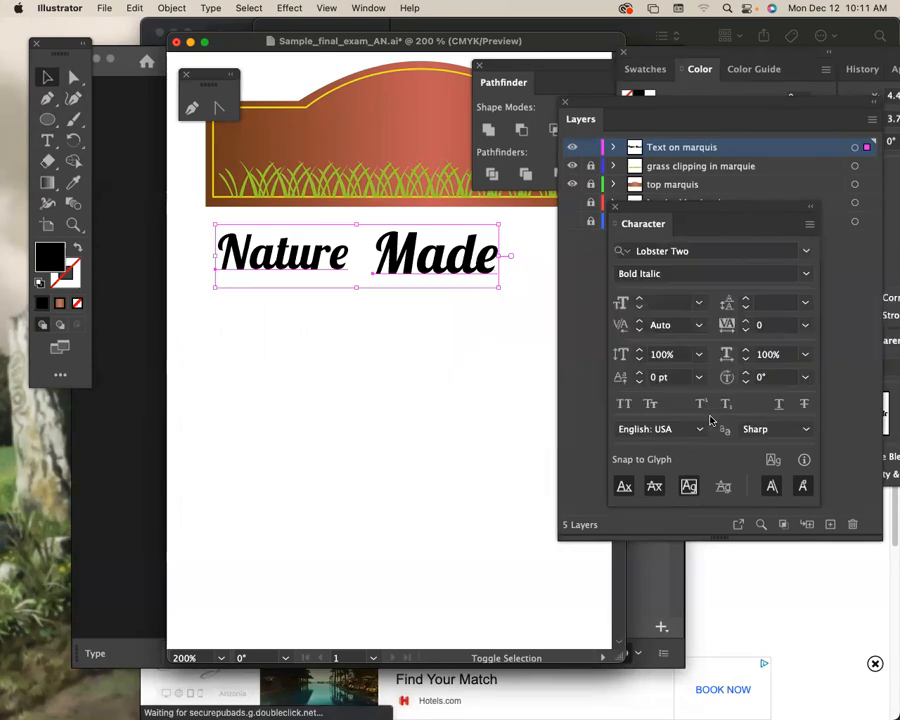
left_click(384, 382)
Step: Place a copy of the Nature and Made texts on the canvas outside the artboard, beside the marquis
left_click_drag(296, 258, 482, 240)
scroll(330, 300, "down", 3)
left_click(384, 324)
left_click_drag(412, 307, 261, 281)
left_click(496, 235)
left_click(493, 285)
left_click_drag(492, 238, 550, 362)
left_click(443, 239)
key("super+shift+comma")
key("super+shift+comma")
key("super+shift+comma")
left_click(73, 225)
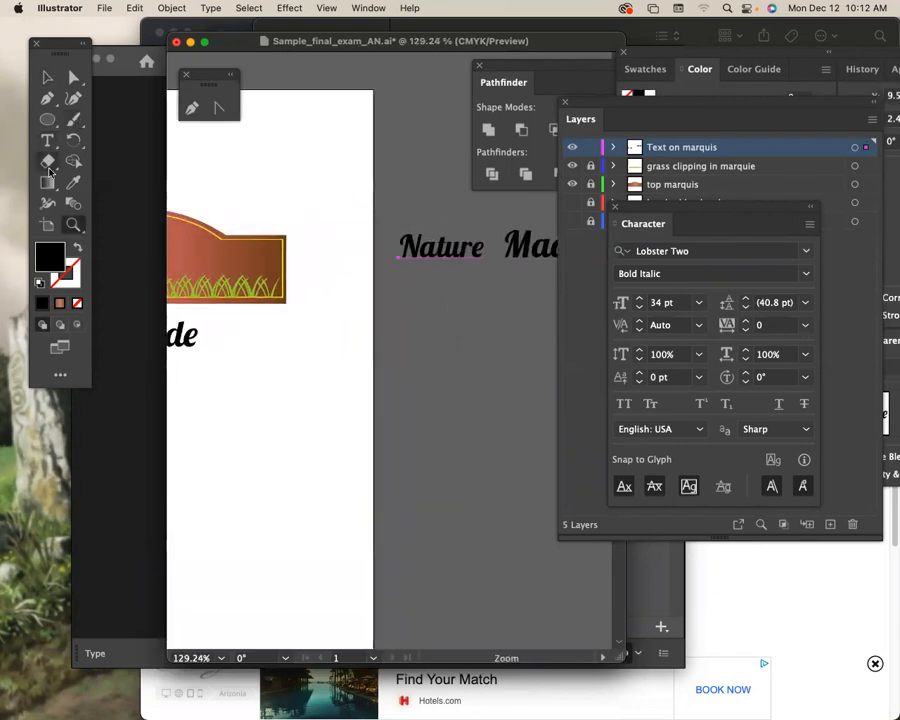
Step: Try replacing the "t" with a "7" in the Nature copy outside the artboard
left_click(47, 140)
left_click_drag(441, 247, 494, 313)
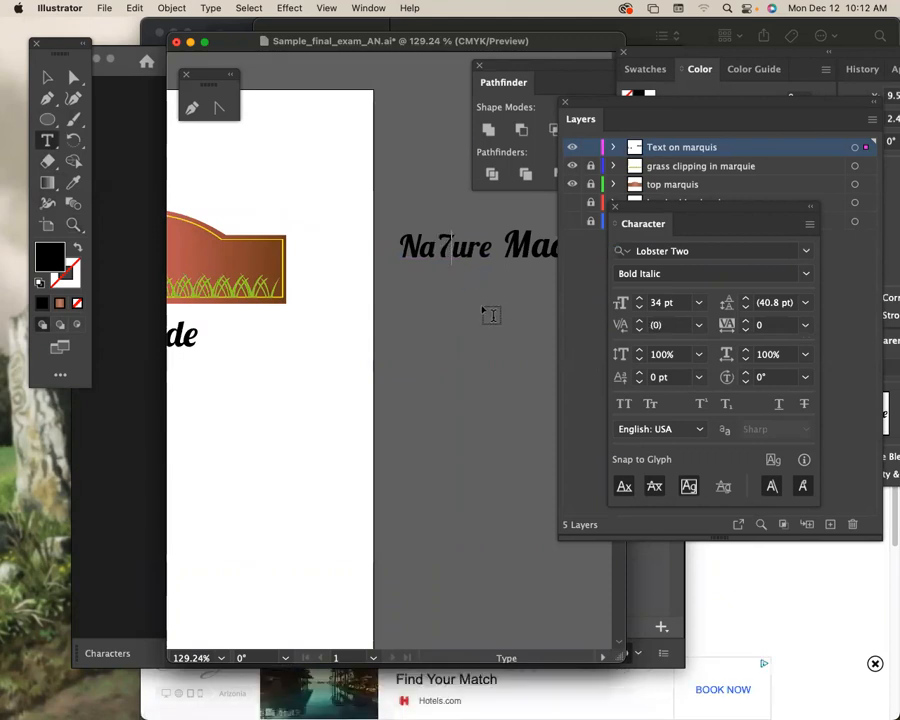
left_click(47, 78)
Step: Match the artboard's Nature text to the 40 pt formatting of Made with the Eyedropper
key("space")
left_click_drag(280, 378, 515, 286)
left_click_drag(405, 241, 417, 245)
left_click(302, 252)
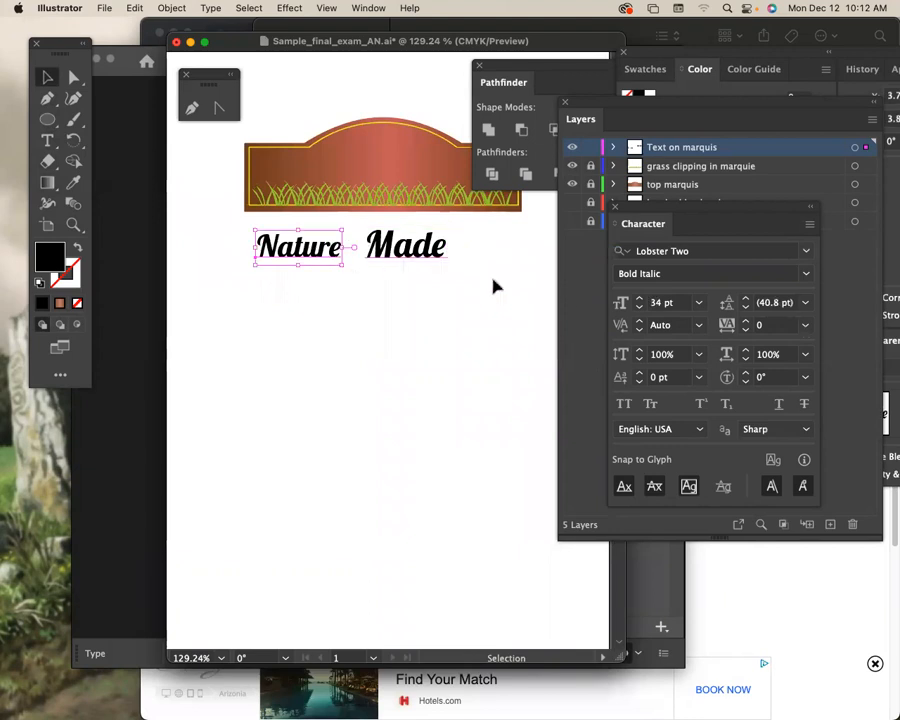
key("super+=")
key("space")
left_click_drag(456, 330, 350, 232)
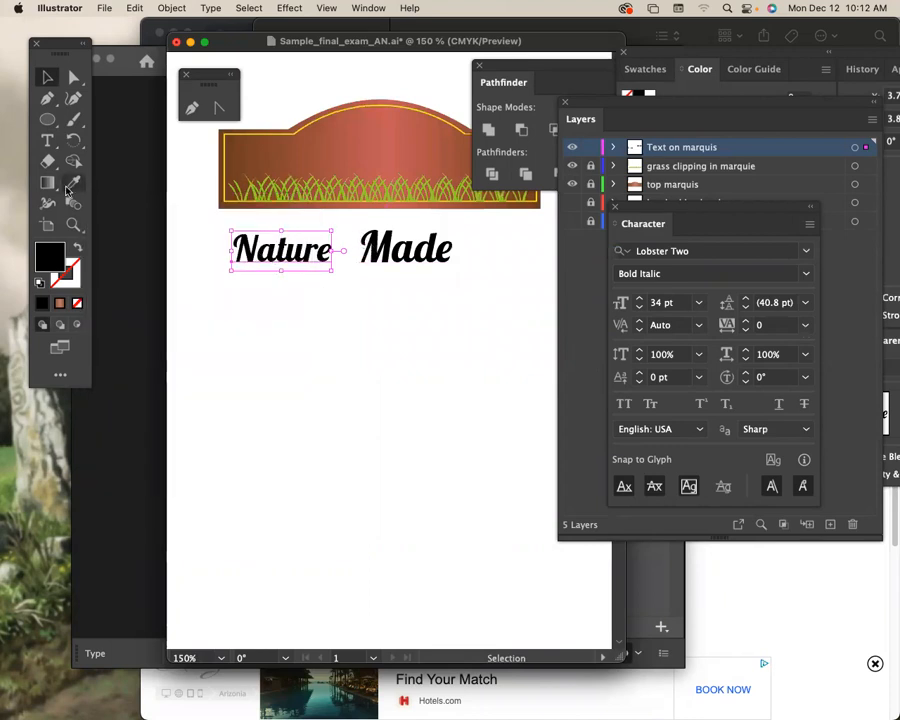
left_click(72, 184)
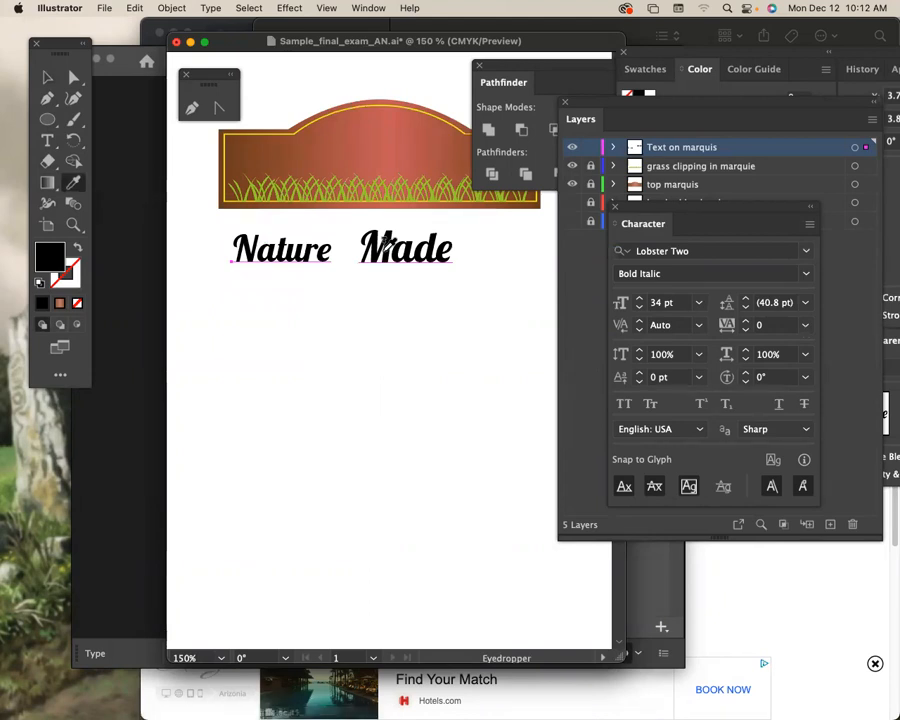
left_click(386, 245)
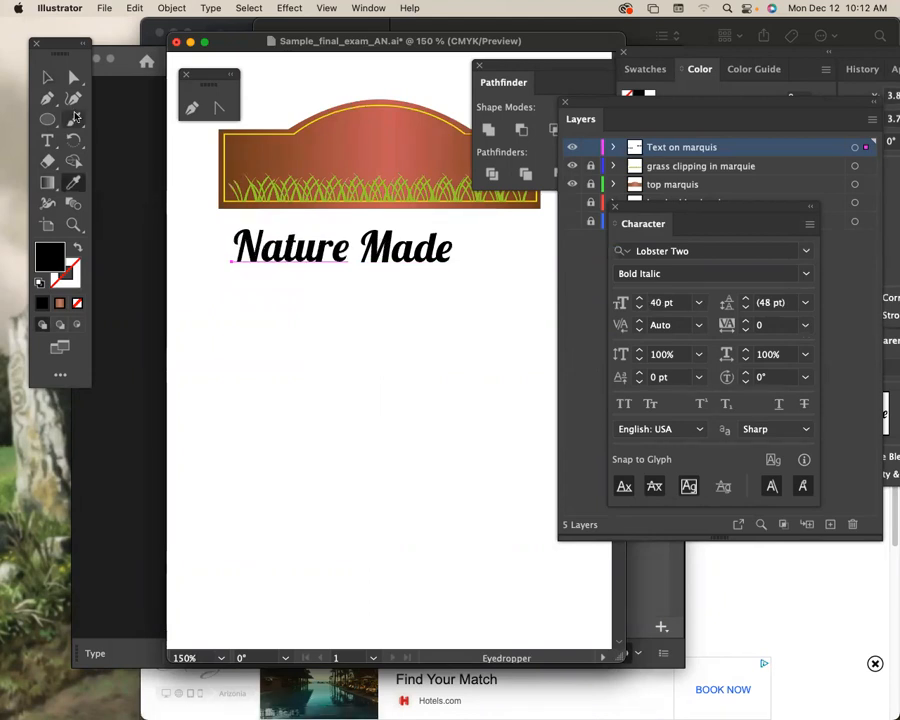
Step: Try sampling the marquis gradient and the grass green onto the Nature text, and undo the green fill
left_click(377, 139)
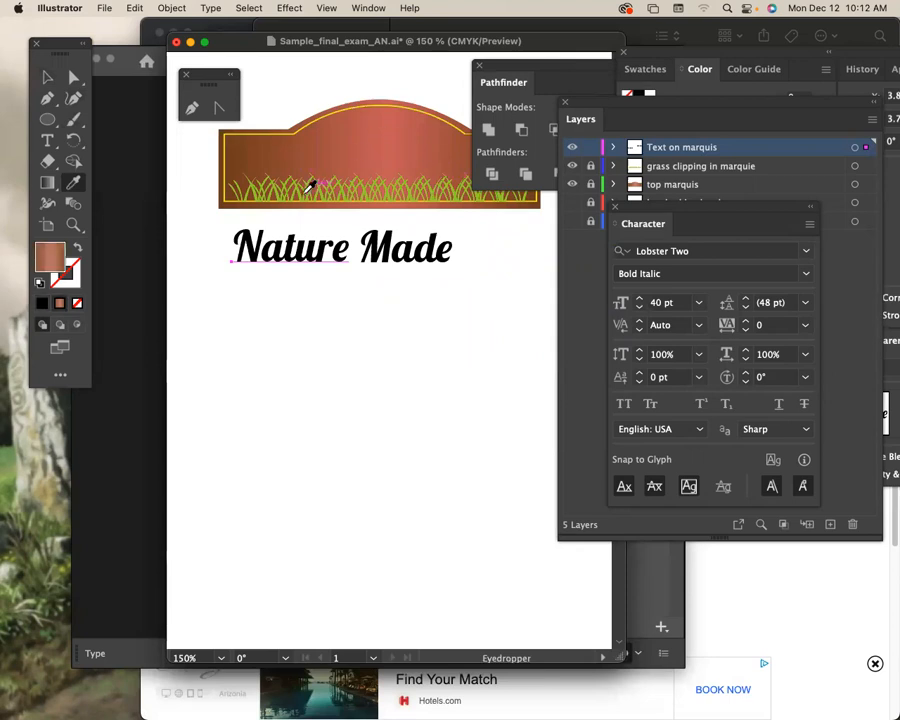
left_click(363, 190)
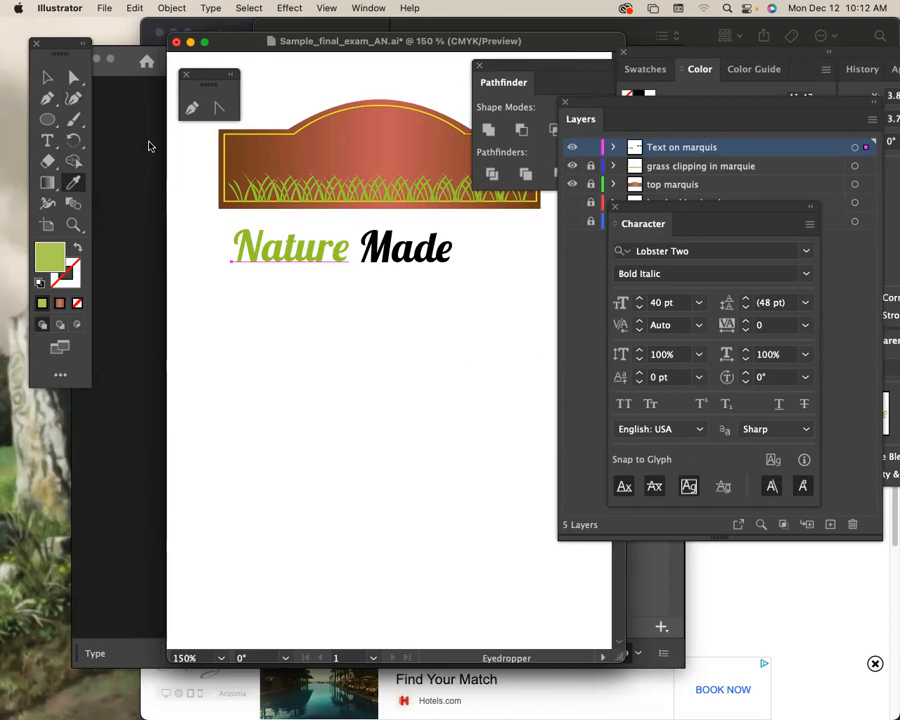
key("super+z")
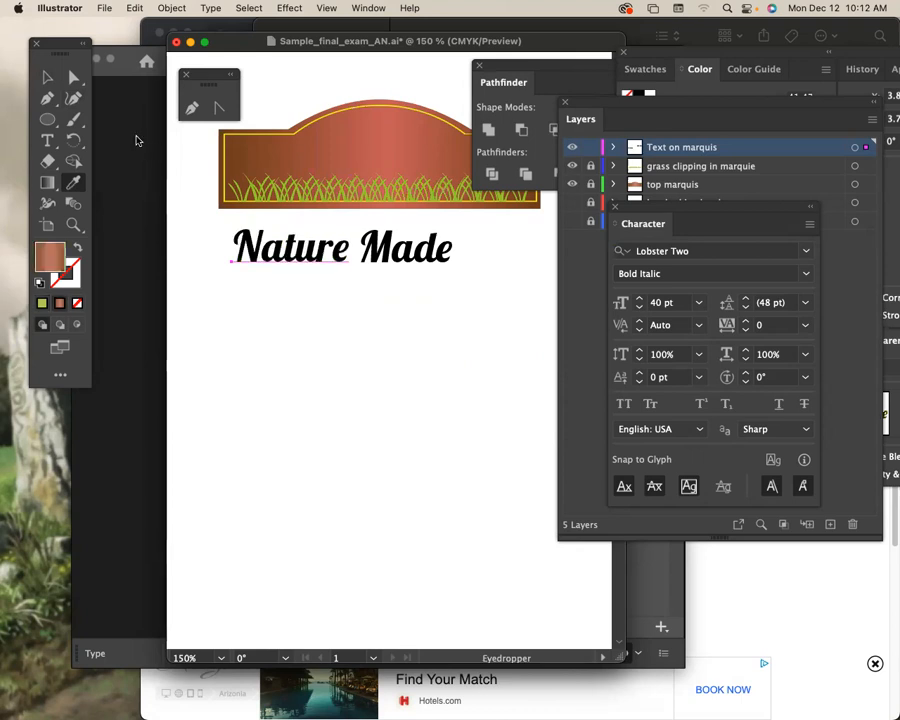
Step: Convert the artboard's Nature and Made texts to outlines and close the character settings
left_click(47, 77)
left_click_drag(449, 281, 301, 263)
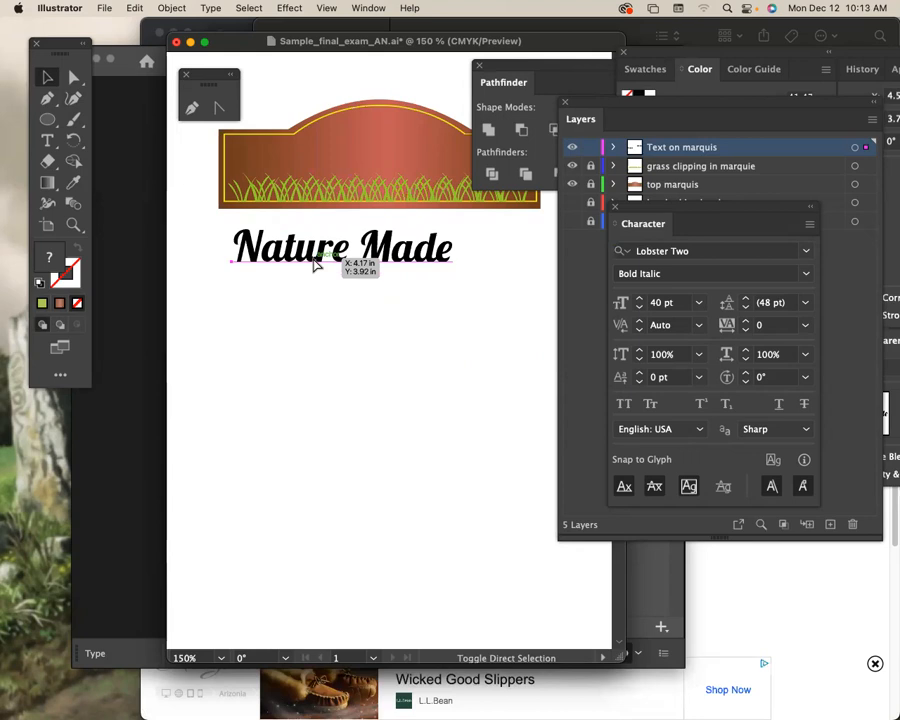
key("super+shift+o")
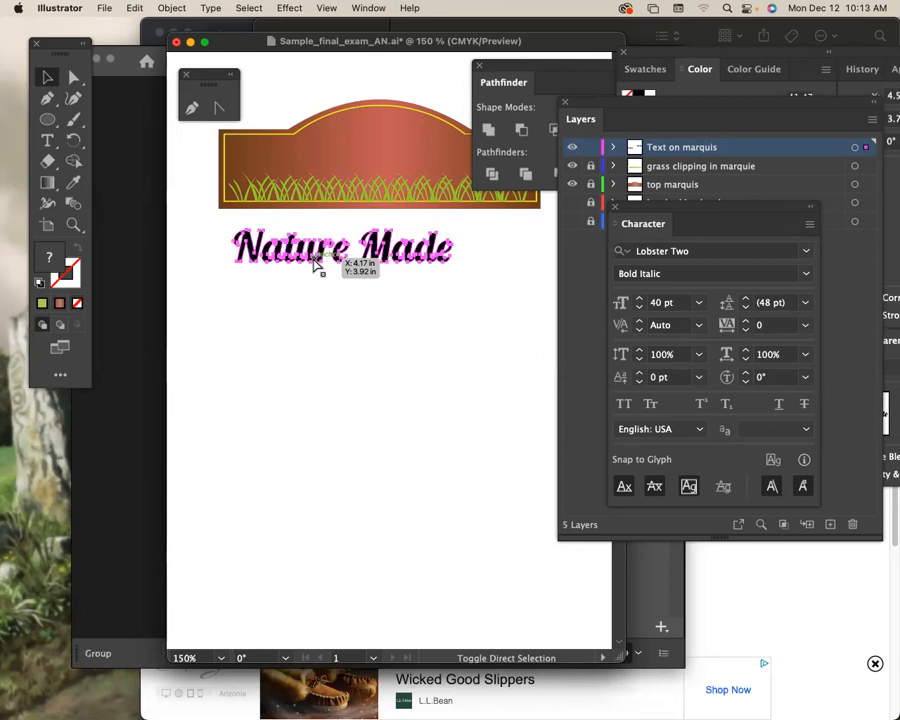
key("super+t")
Step: Compare the outlined Nature Made lettering with the live text copy outside the artboard, using Outline view
left_click_drag(430, 311, 212, 324)
left_click_drag(540, 276, 380, 317)
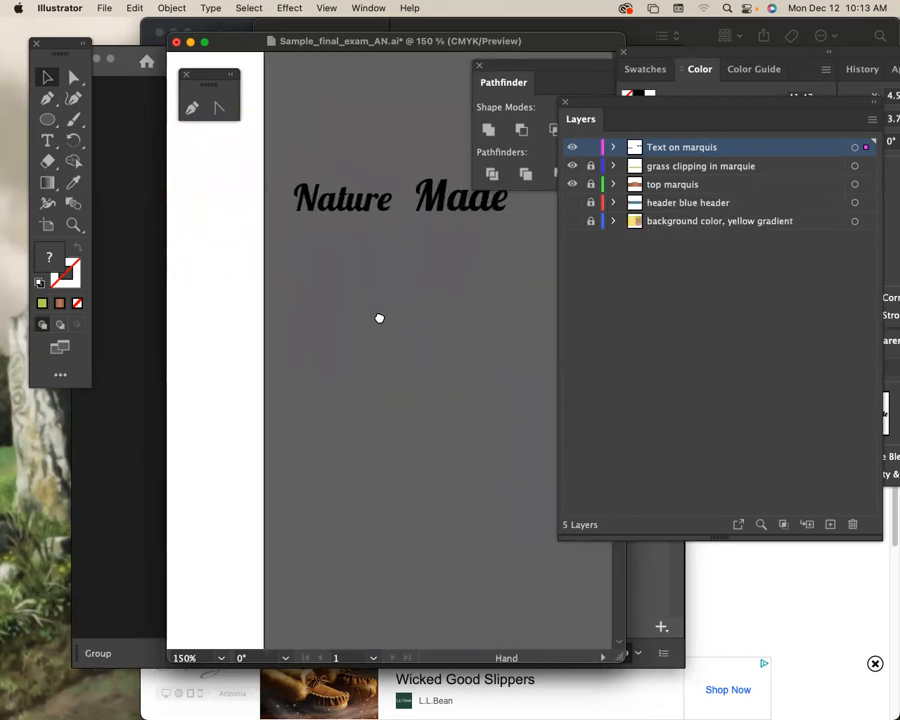
left_click(370, 205)
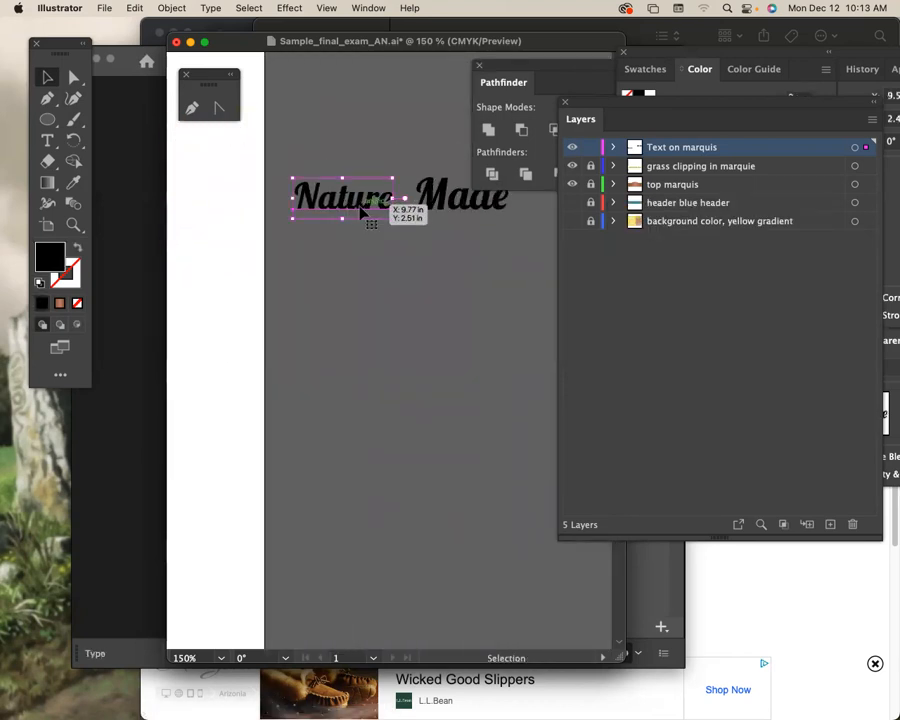
left_click_drag(359, 214, 571, 213)
left_click_drag(218, 321, 368, 281)
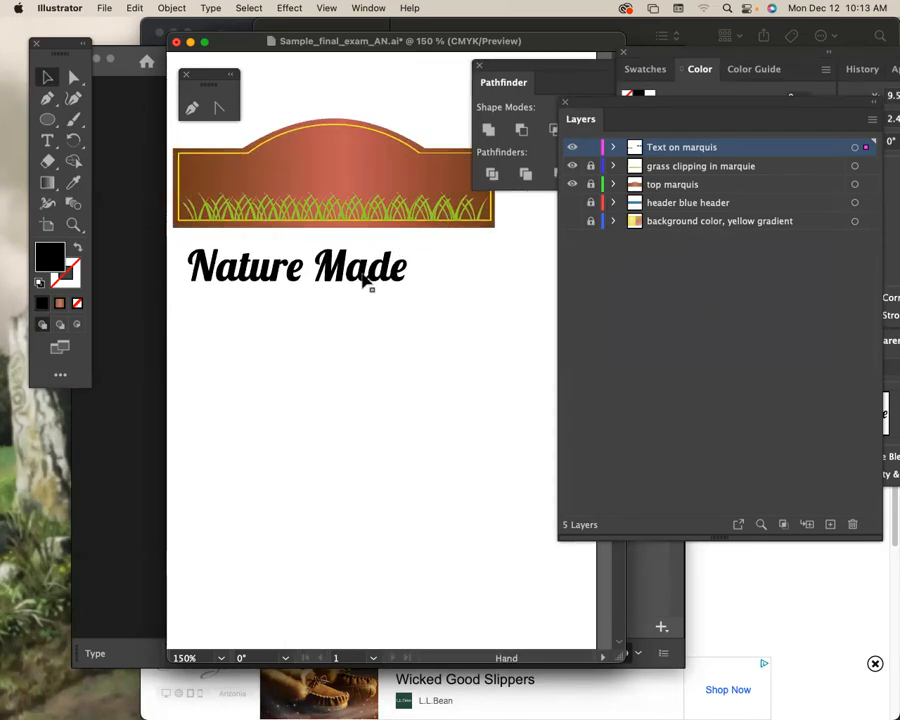
left_click(296, 282)
key("super+y")
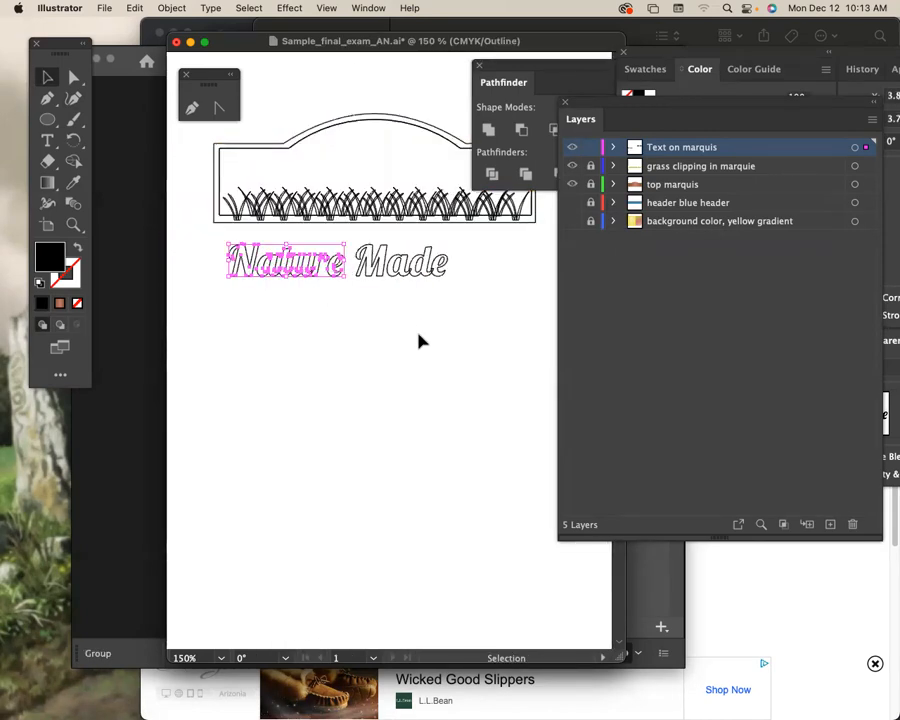
left_click_drag(454, 311, 372, 342)
left_click_drag(553, 303, 270, 357)
left_click(363, 242)
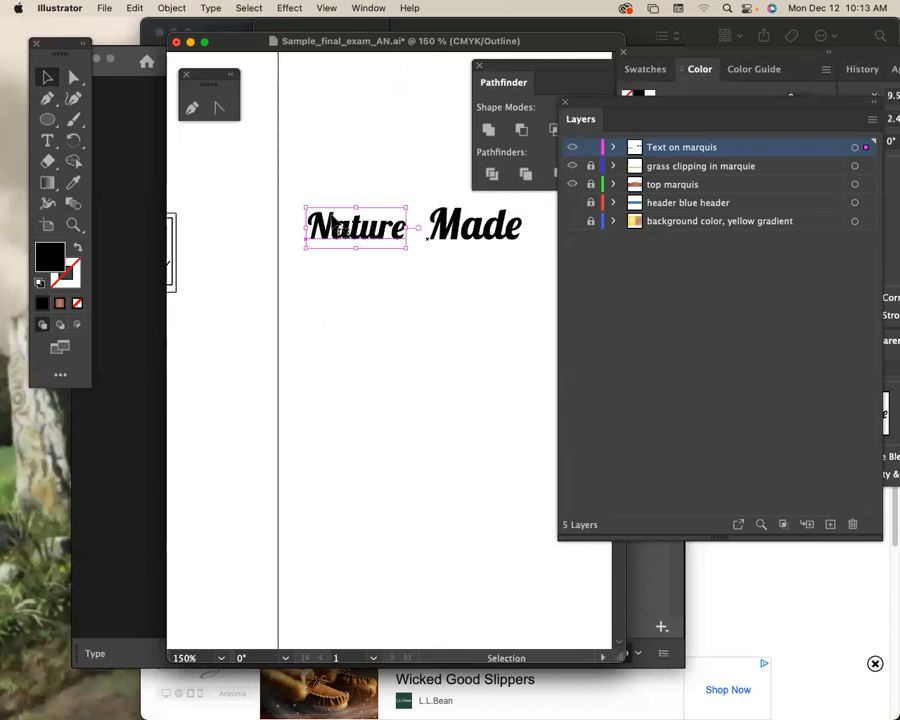
left_click_drag(278, 304, 393, 351)
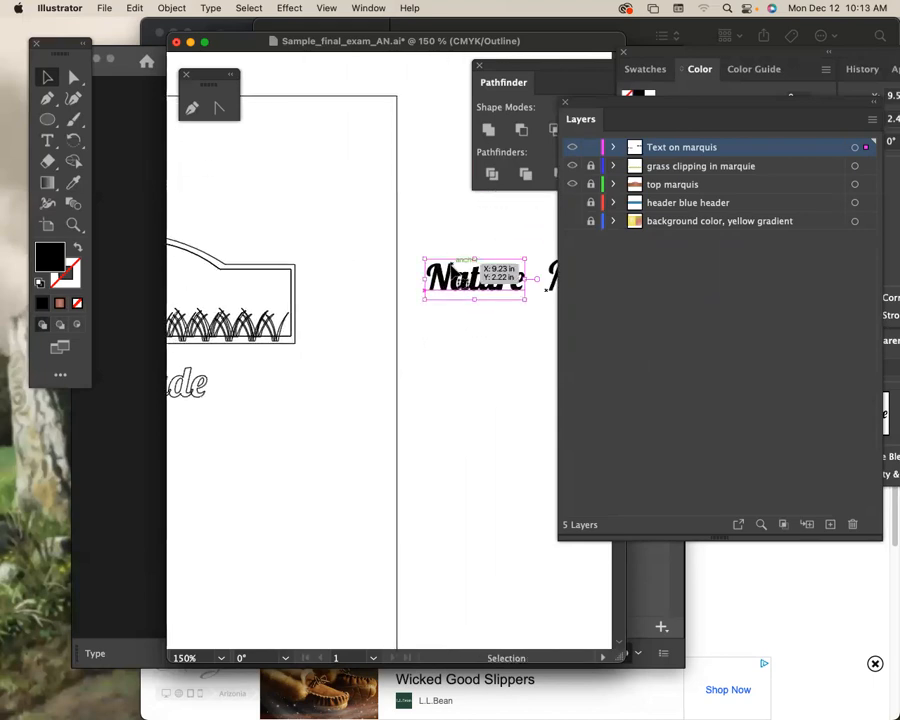
Step: Examine the outlined Nature group beneath the marquis up close in Outline view
left_click_drag(337, 366, 469, 280)
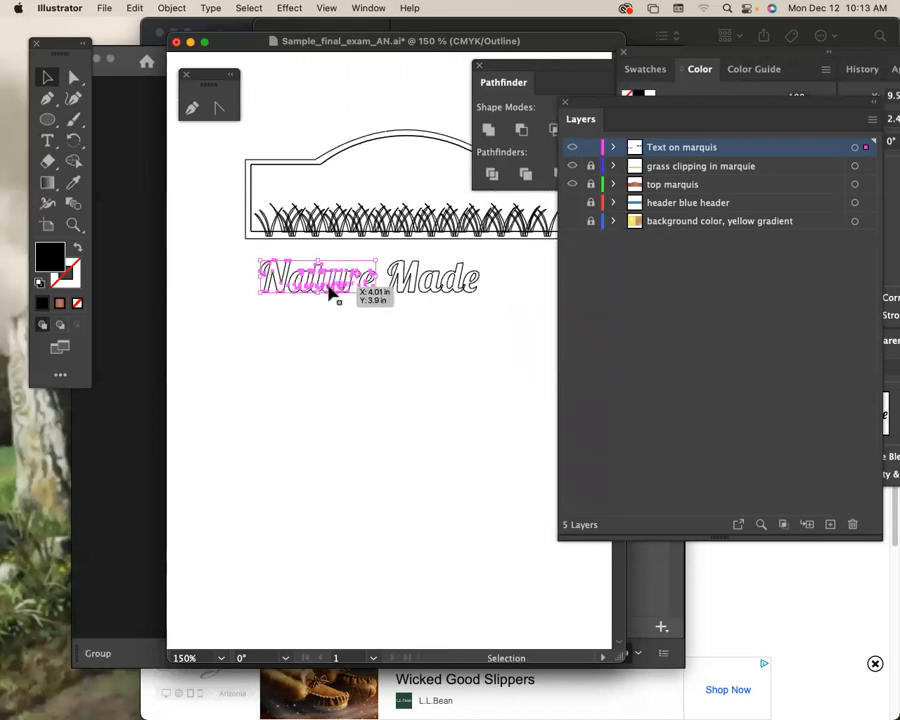
key("super+equal")
key("super+equal")
left_click_drag(482, 414, 410, 340)
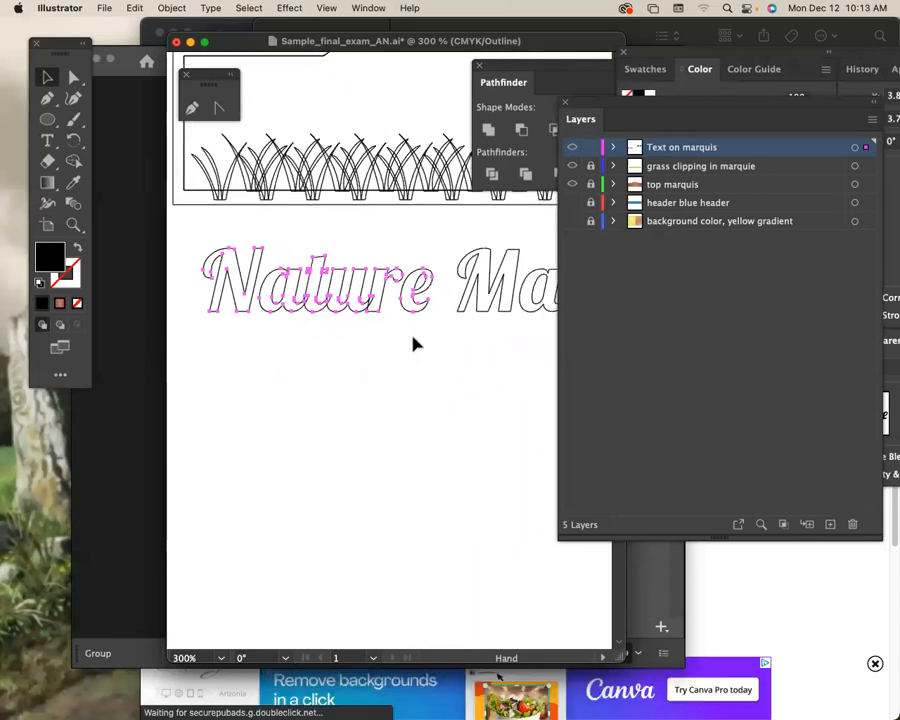
left_click(315, 181)
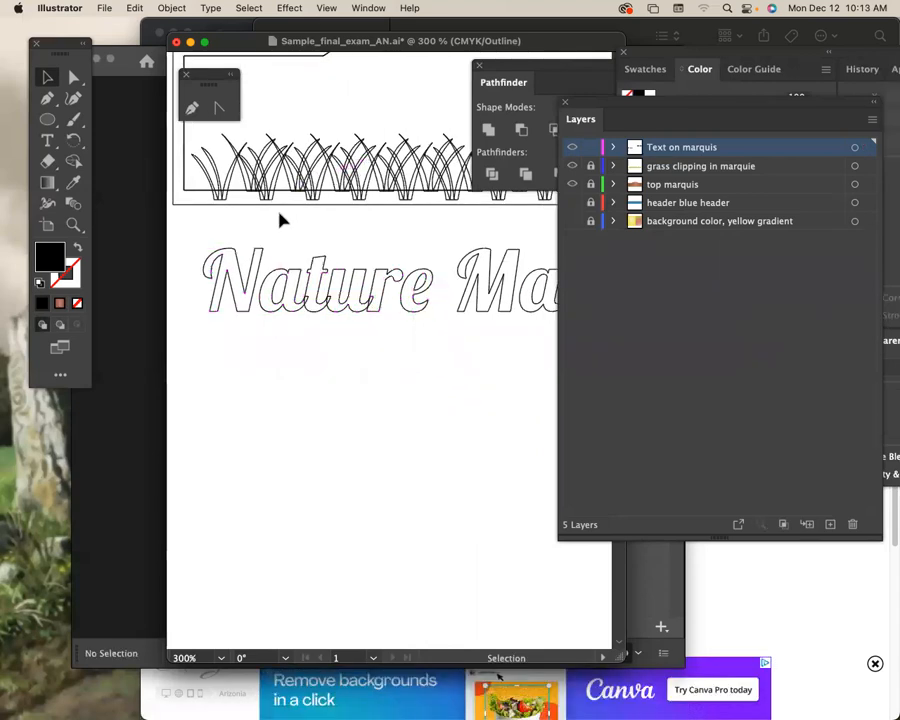
left_click(245, 290)
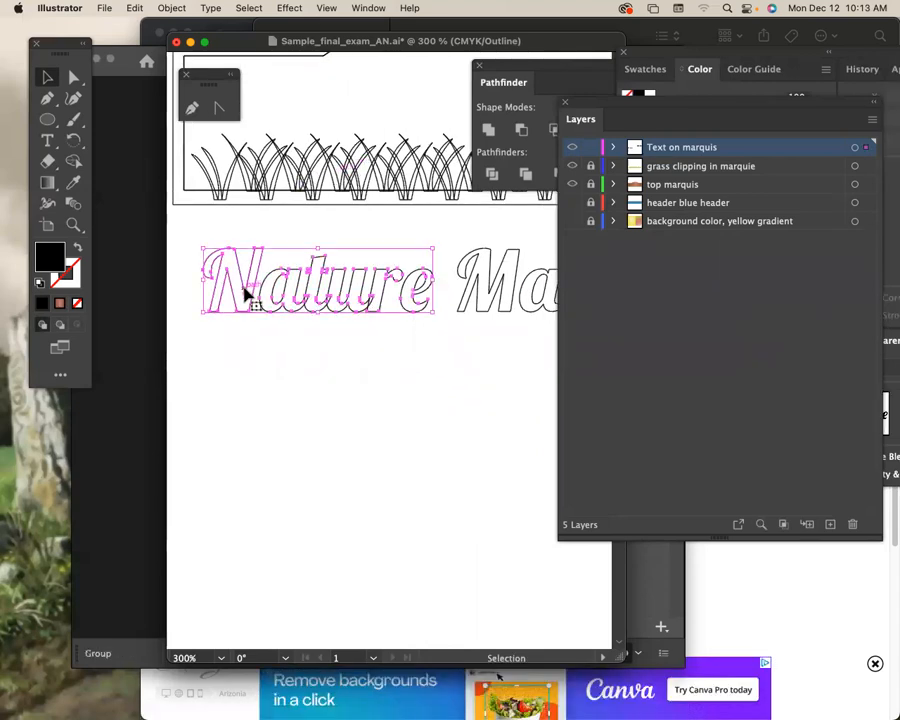
left_click(410, 345)
Step: Return to Preview and raise the top of the N's right stem about 0.11 in with Direct Selection
key("a")
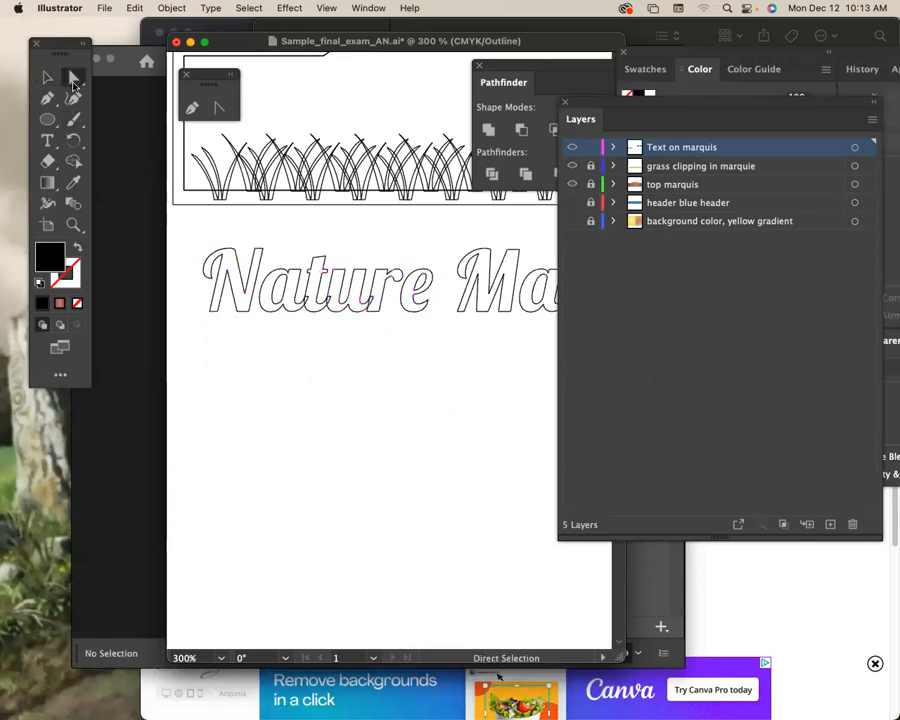
key("super+y")
left_click_drag(286, 233, 301, 233)
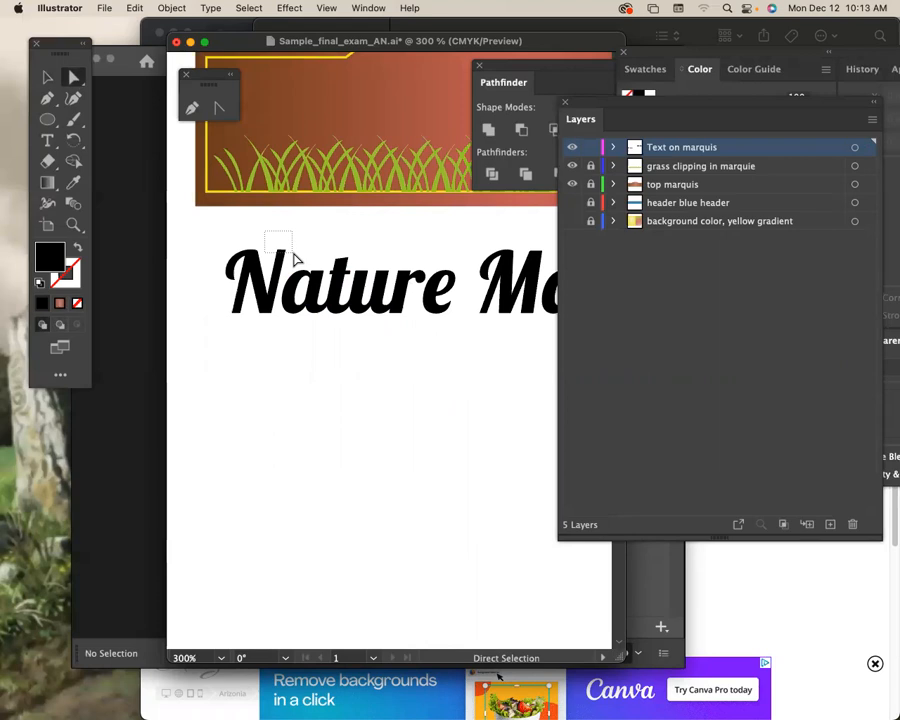
left_click_drag(265, 232, 305, 164)
key("super+equal")
key("super+equal")
key("super+equal")
left_click_drag(332, 225, 367, 199)
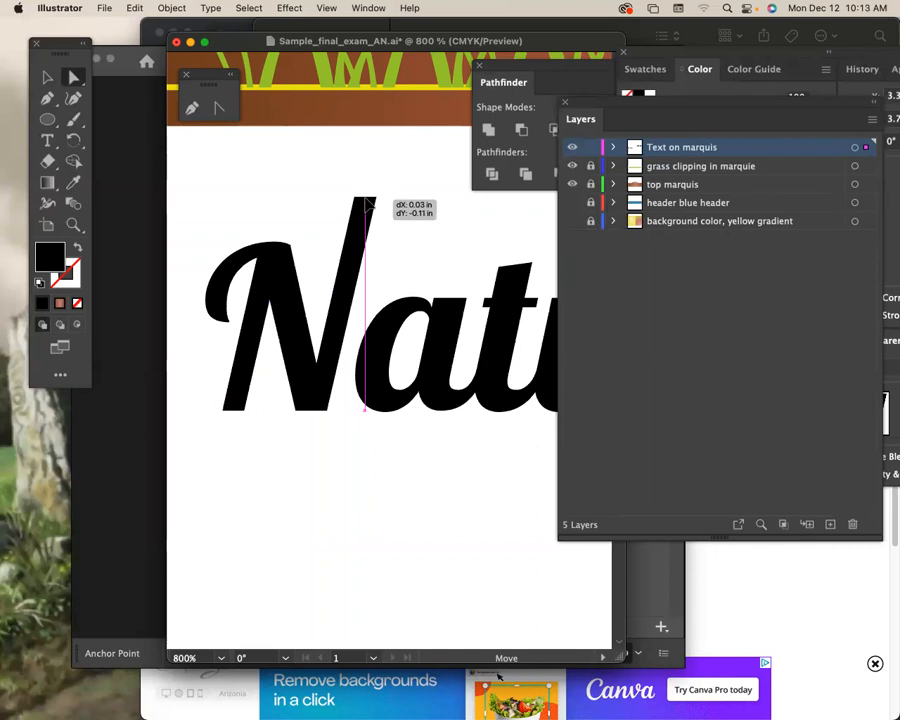
left_click_drag(366, 199, 366, 203)
left_click(388, 266)
Step: Select the anchor points at the N's bottom vertex and lower them slightly below the baseline of the other letters
key("space")
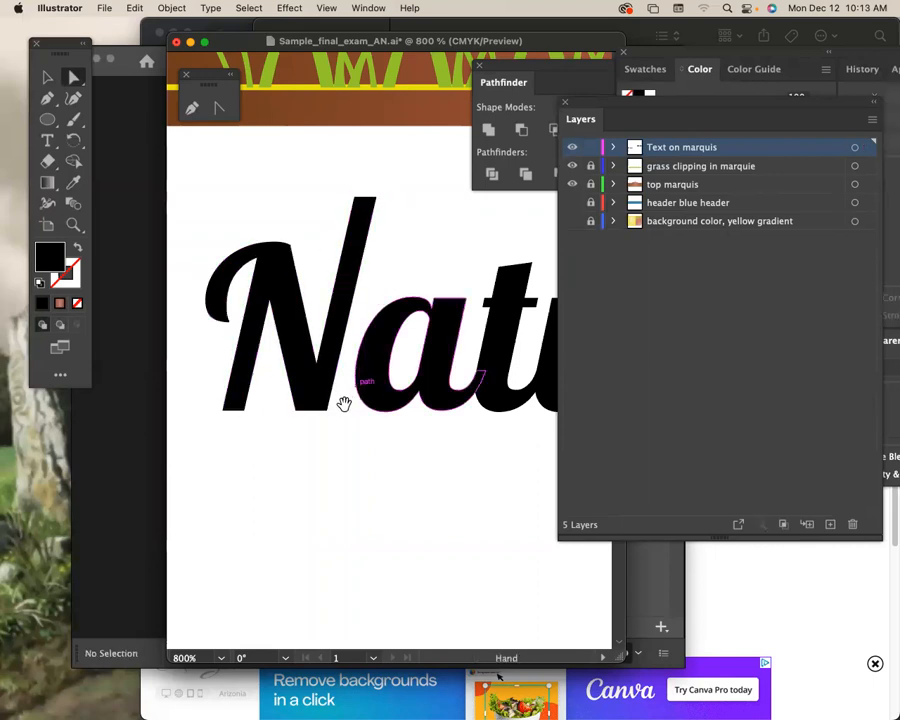
left_click_drag(341, 436, 355, 368)
left_click_drag(309, 342, 323, 364)
left_click(331, 235)
left_click_drag(331, 294, 331, 303)
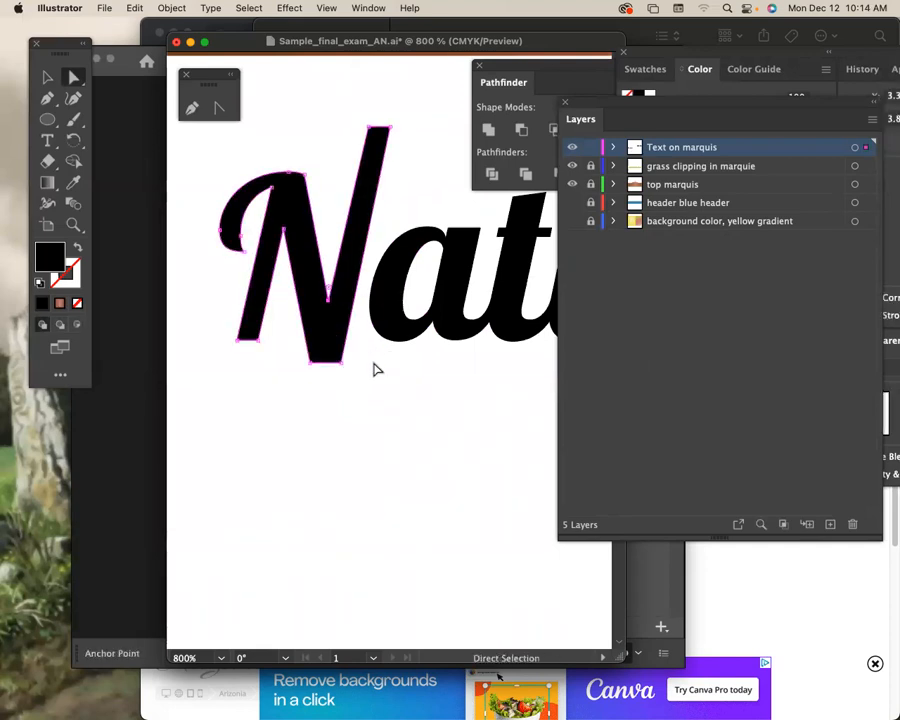
Step: Ungroup the outlined Nature lettering into separate letters
key("super+minus")
key("super+minus")
left_click_drag(419, 389, 364, 382)
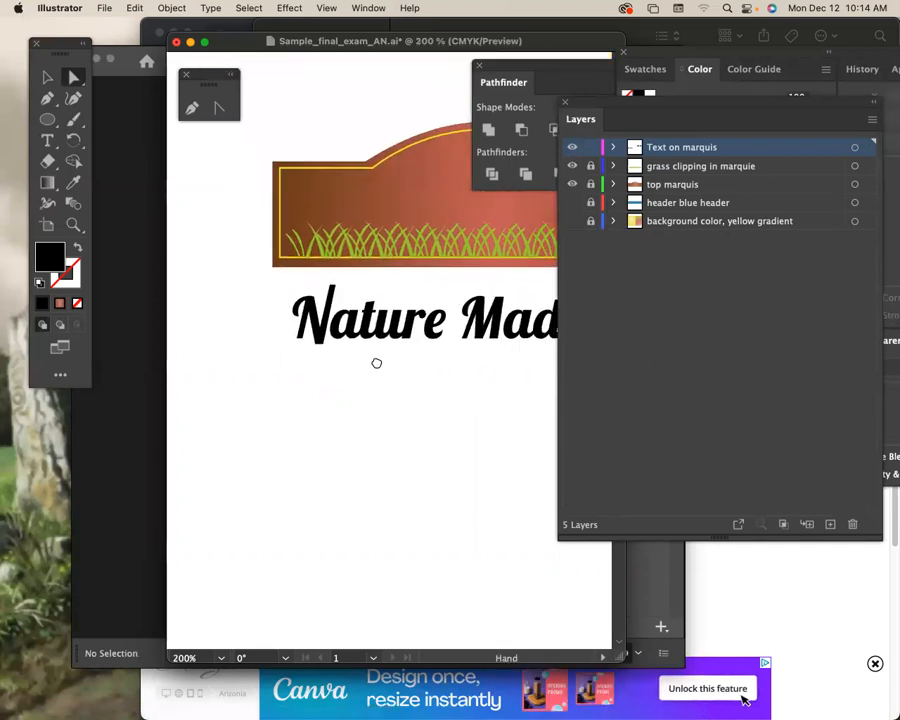
left_click(49, 81)
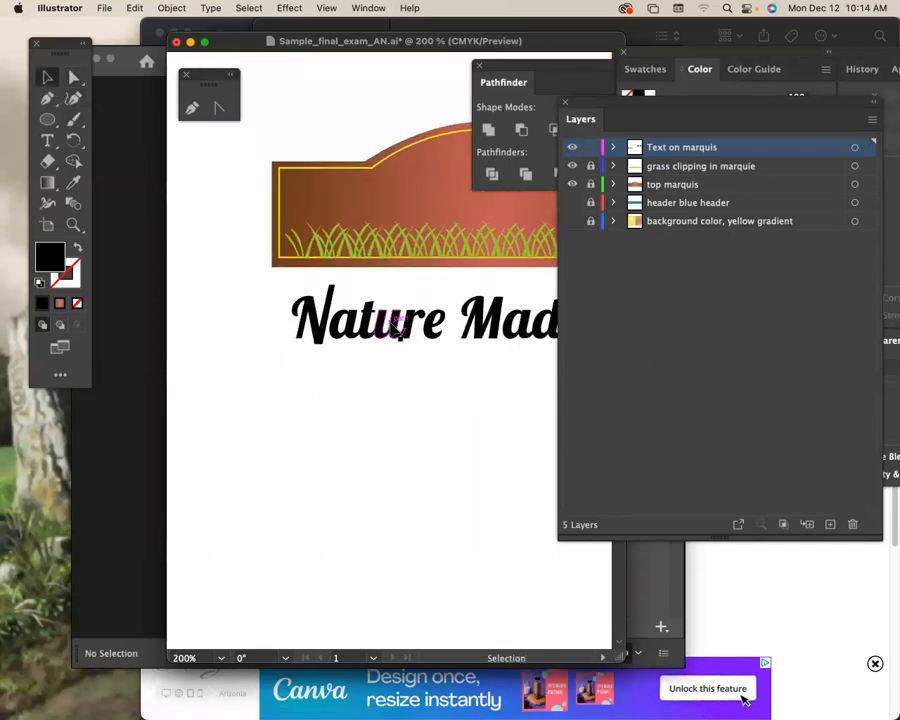
left_click(396, 326)
key("super+plus")
key("a")
key("super+plus")
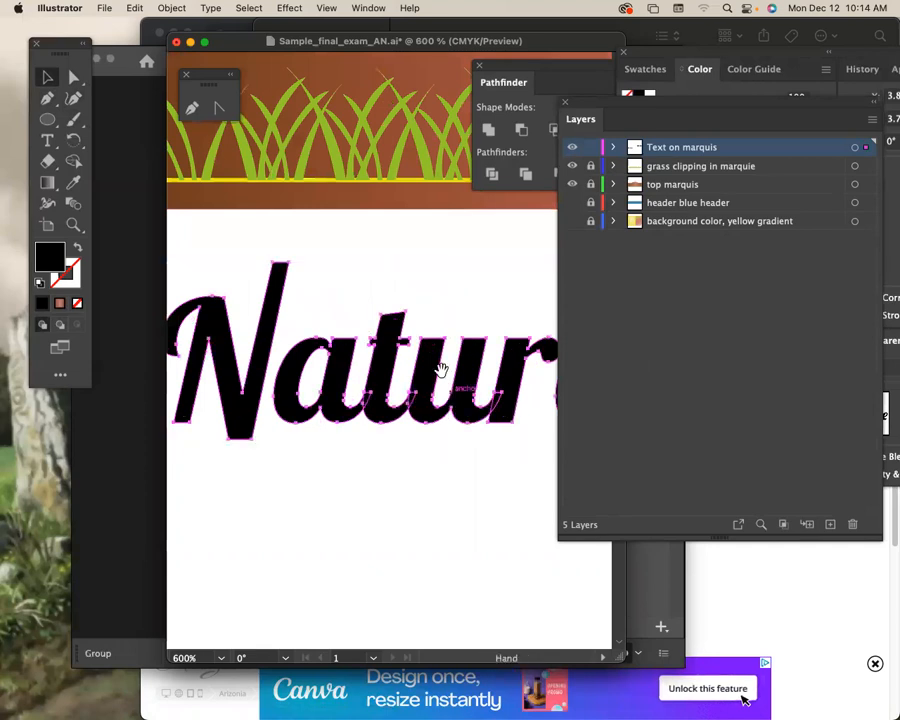
left_click_drag(440, 369, 435, 290)
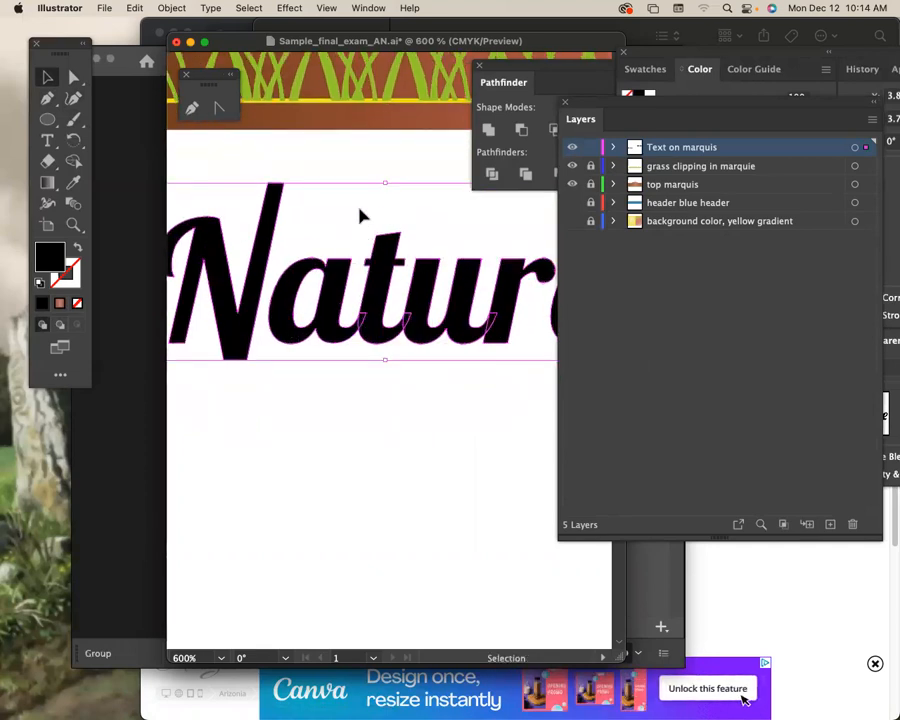
left_click(170, 8)
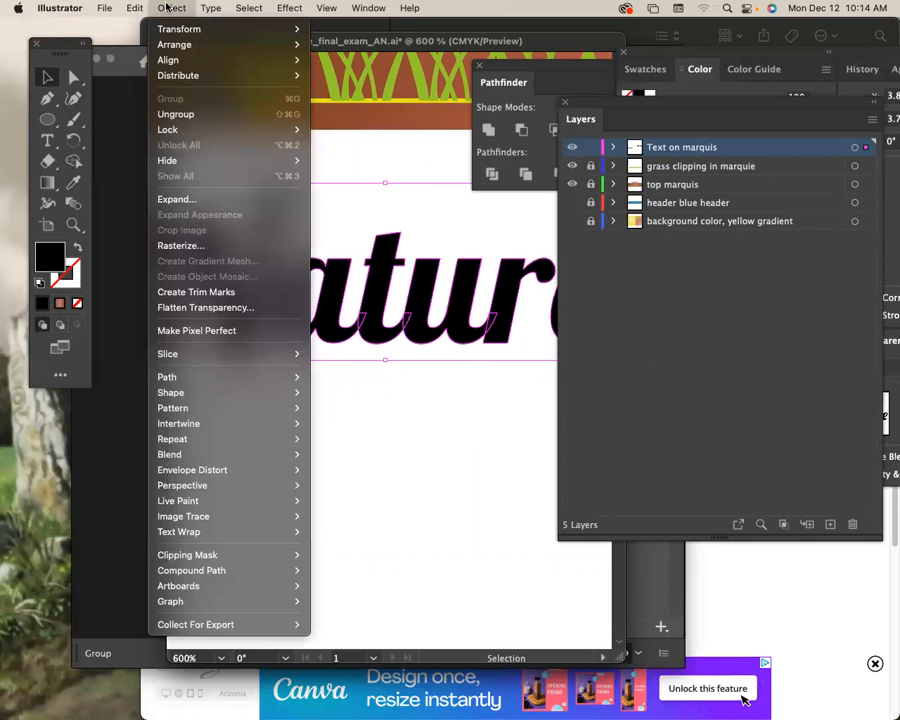
left_click(180, 122)
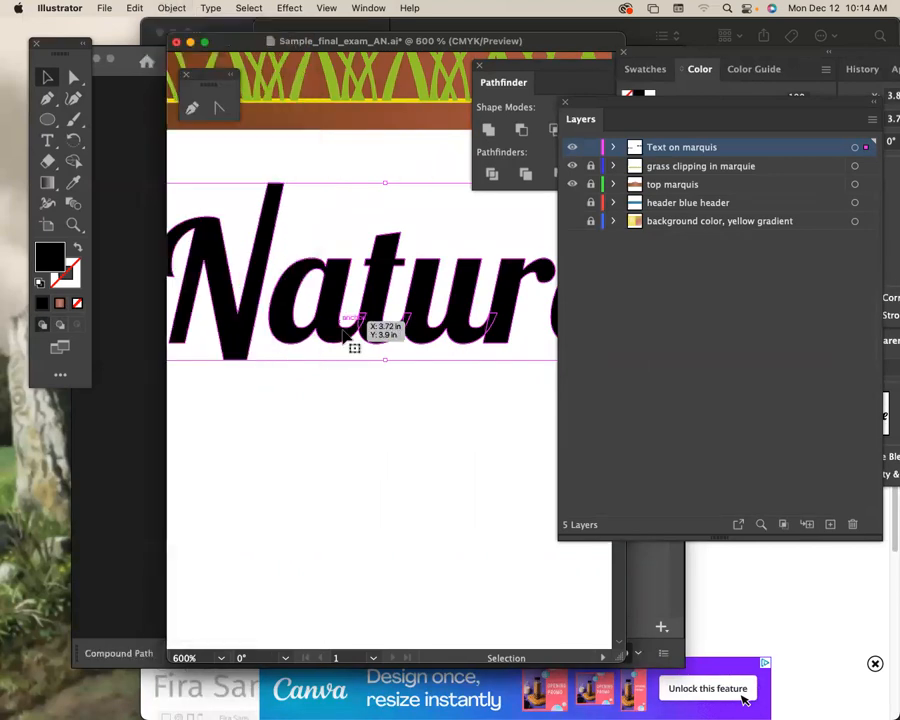
Step: Move the letters a, t, u and r down away from the N, and place the a back overlapping the N's right stem
left_click(402, 441)
left_click_drag(360, 317, 340, 422)
left_click_drag(395, 288, 405, 393)
left_click_drag(480, 312, 480, 420)
left_click_drag(504, 345, 504, 437)
left_click(340, 458)
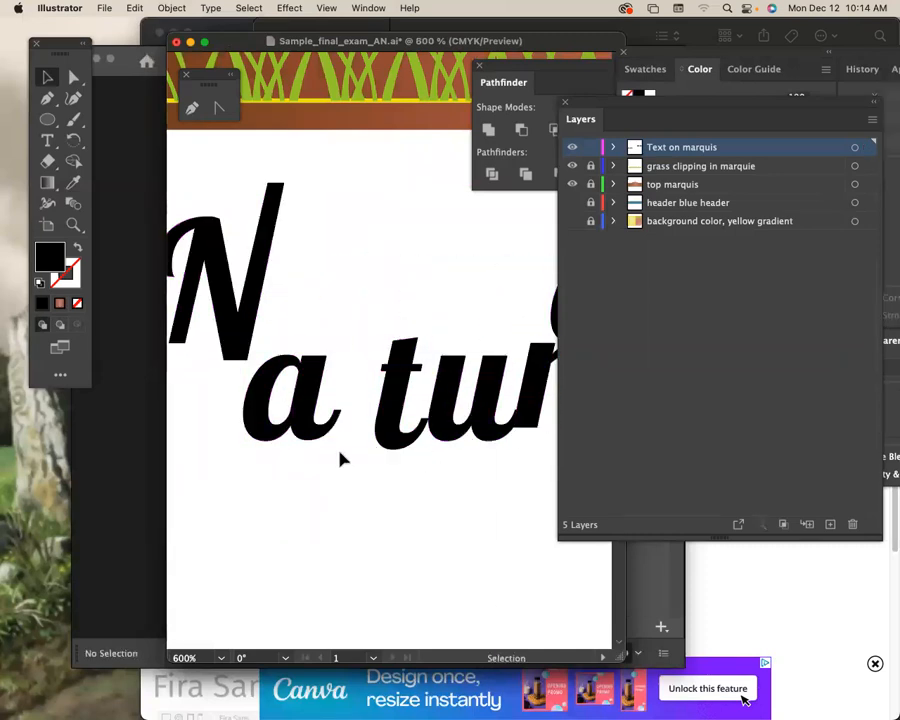
left_click_drag(315, 438, 314, 339)
left_click(313, 402)
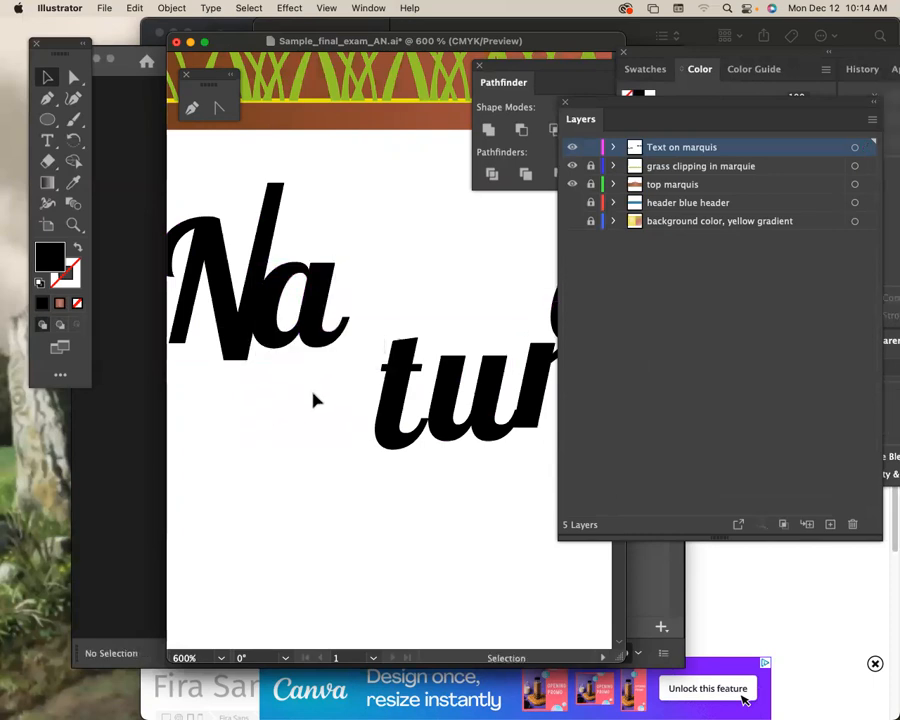
Step: Try filling the letter a with the yellow E5DB1C through the Color Picker
key("super+equal")
key("super+equal")
key("super+equal")
left_click_drag(390, 402, 432, 430)
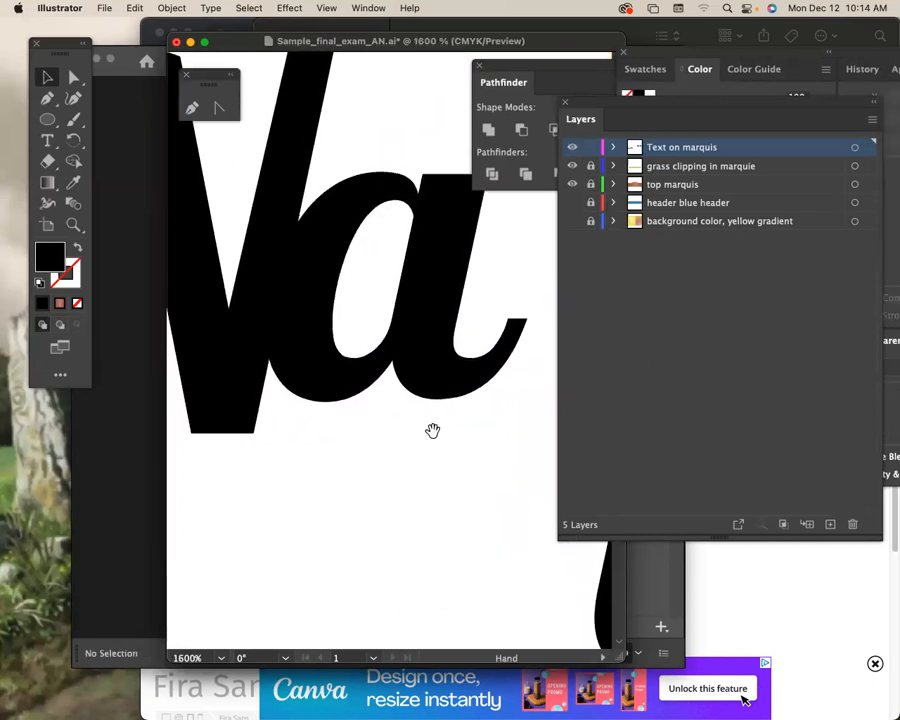
left_click(287, 331)
double_click(52, 257)
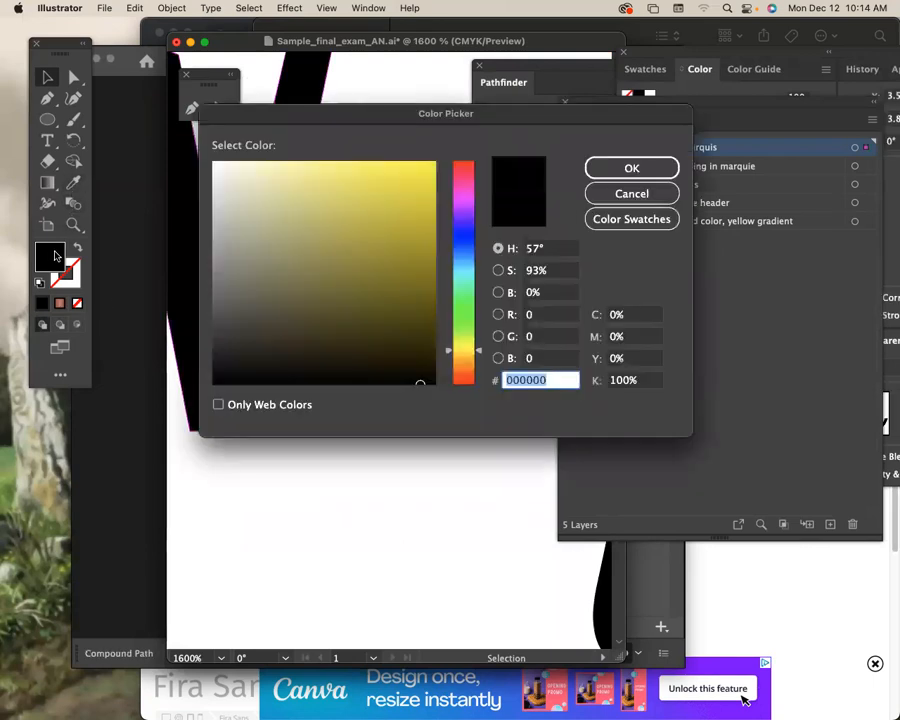
type("E5DB1C")
key("Return")
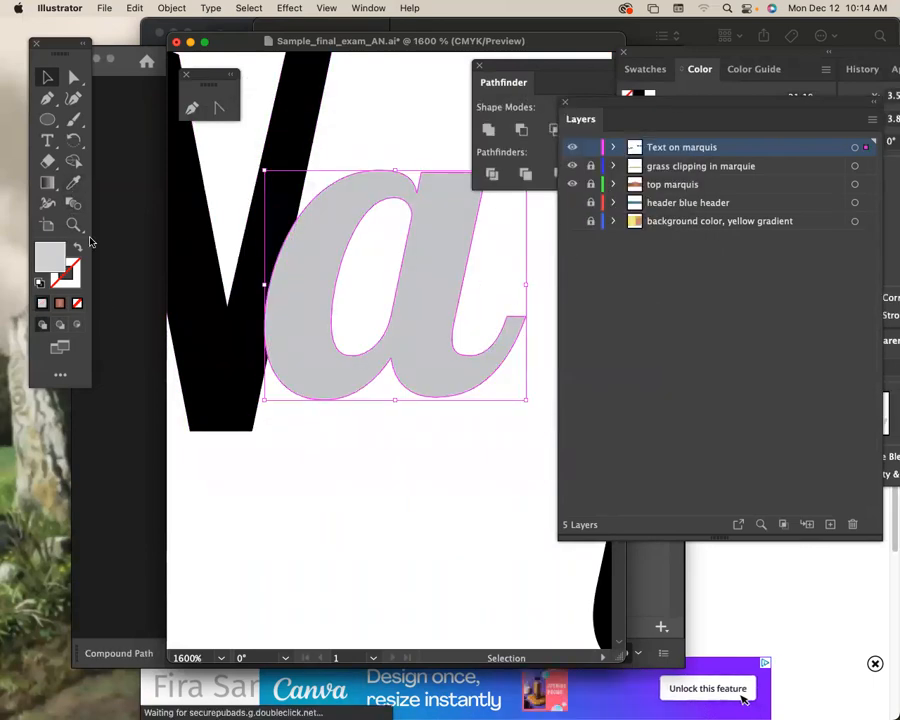
Step: Choose a saturated bright red as the letter a's fill in the Color Picker
double_click(38, 265)
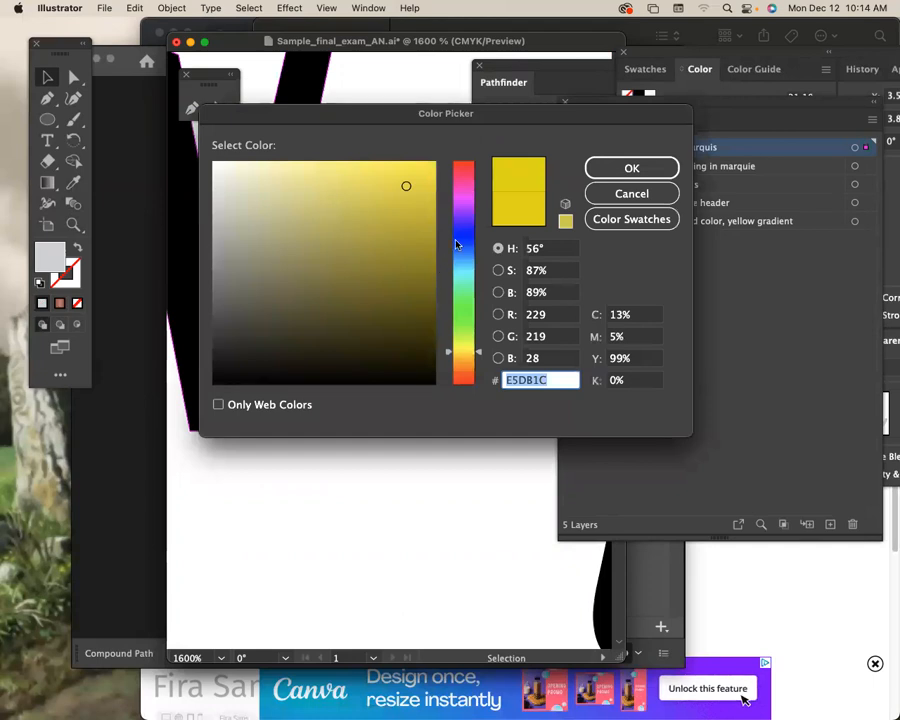
left_click(463, 161)
left_click(422, 171)
key("Return")
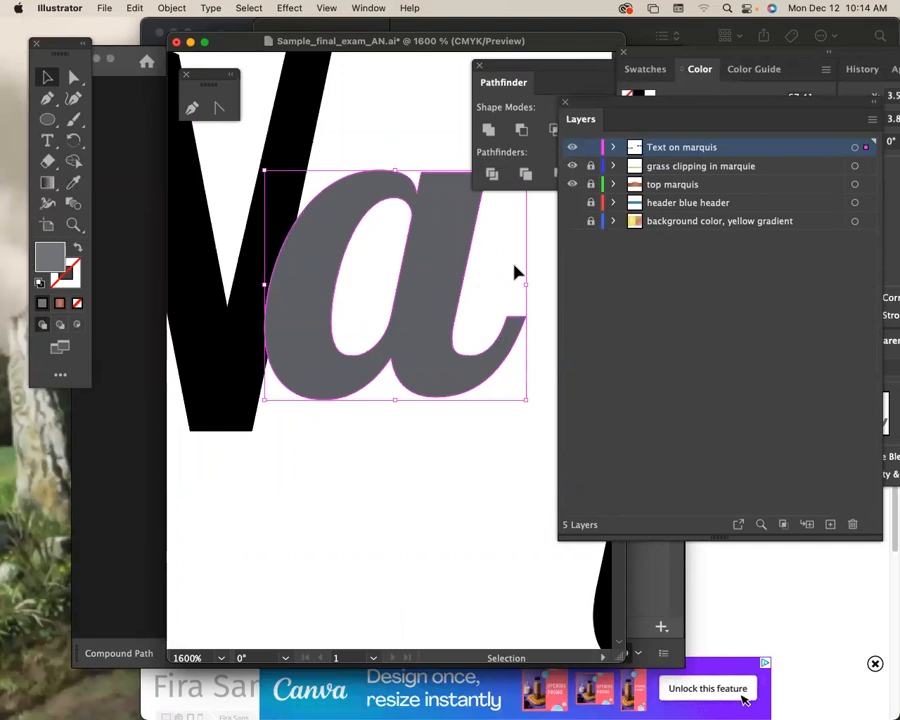
double_click(45, 258)
left_click(422, 168)
left_click(629, 167)
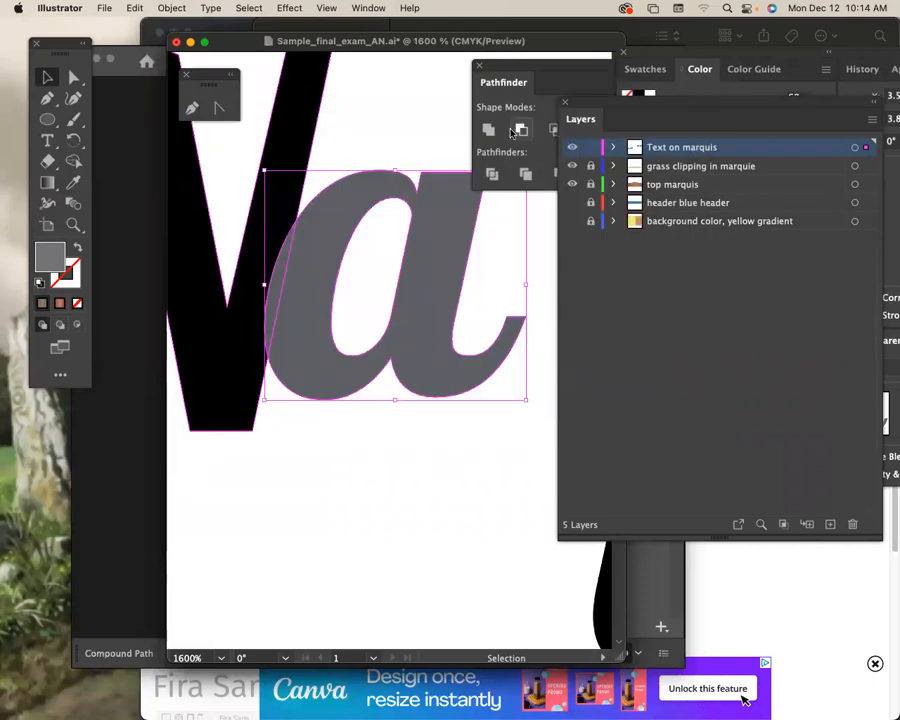
Step: Show the color sliders and switch the letter a's fill from grayscale to the CMYK color model
left_click(367, 8)
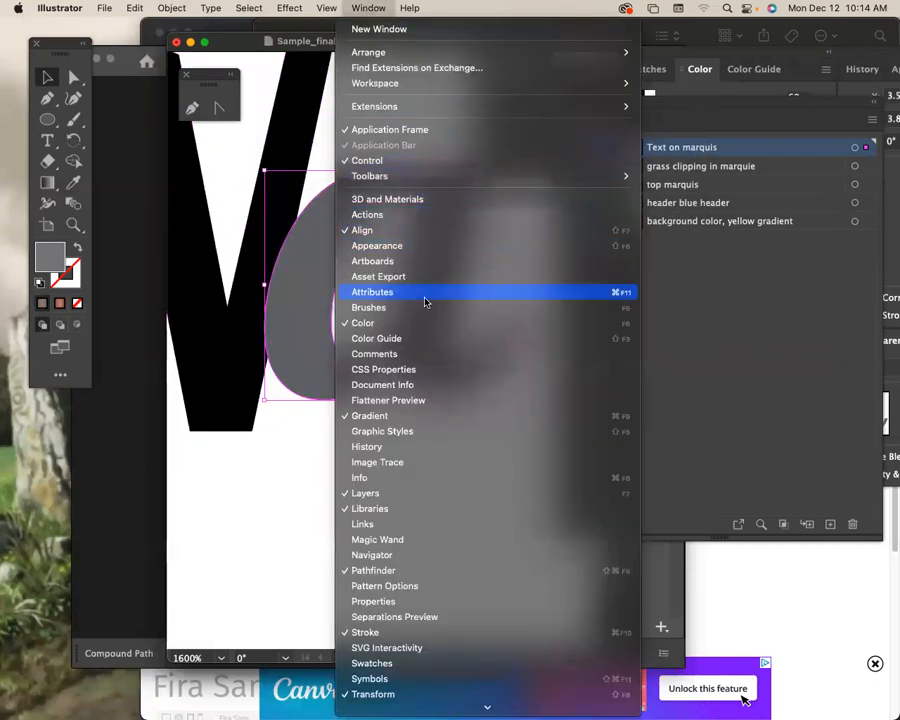
left_click(418, 323)
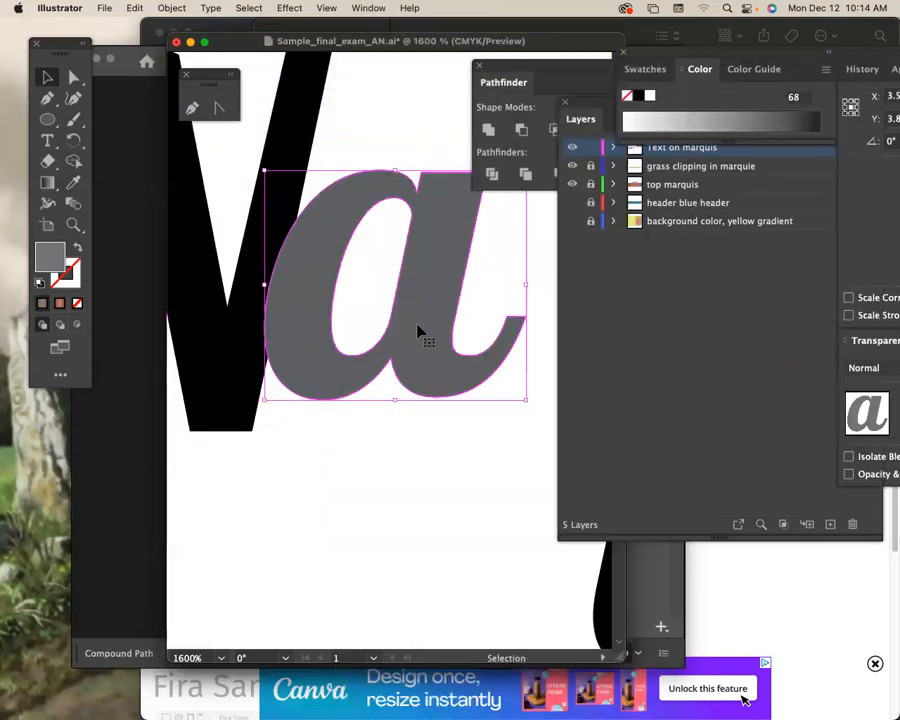
left_click(826, 70)
left_click(828, 71)
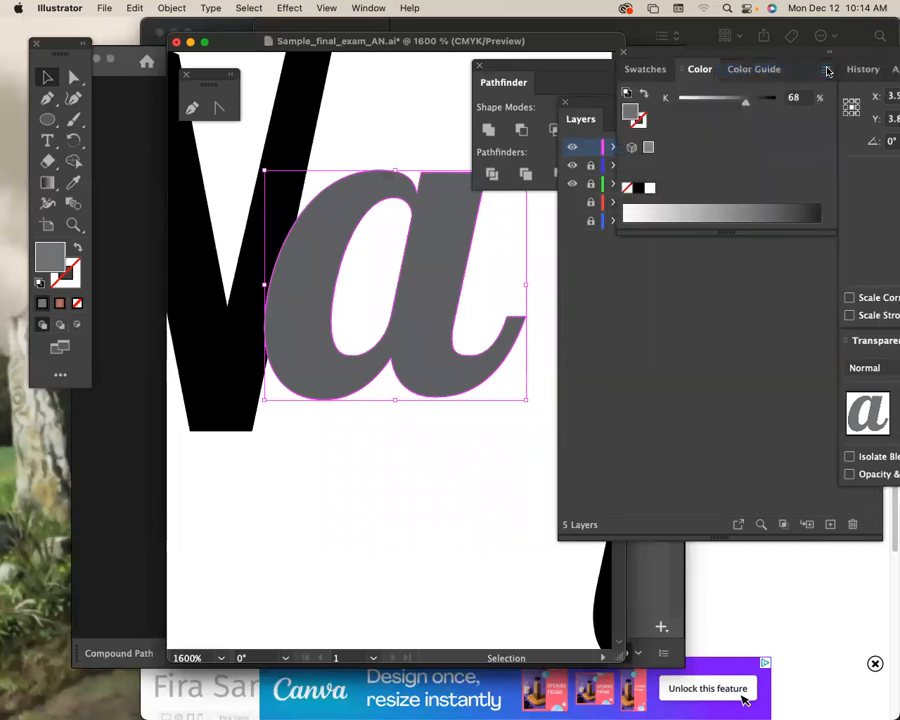
left_click(826, 70)
left_click(801, 141)
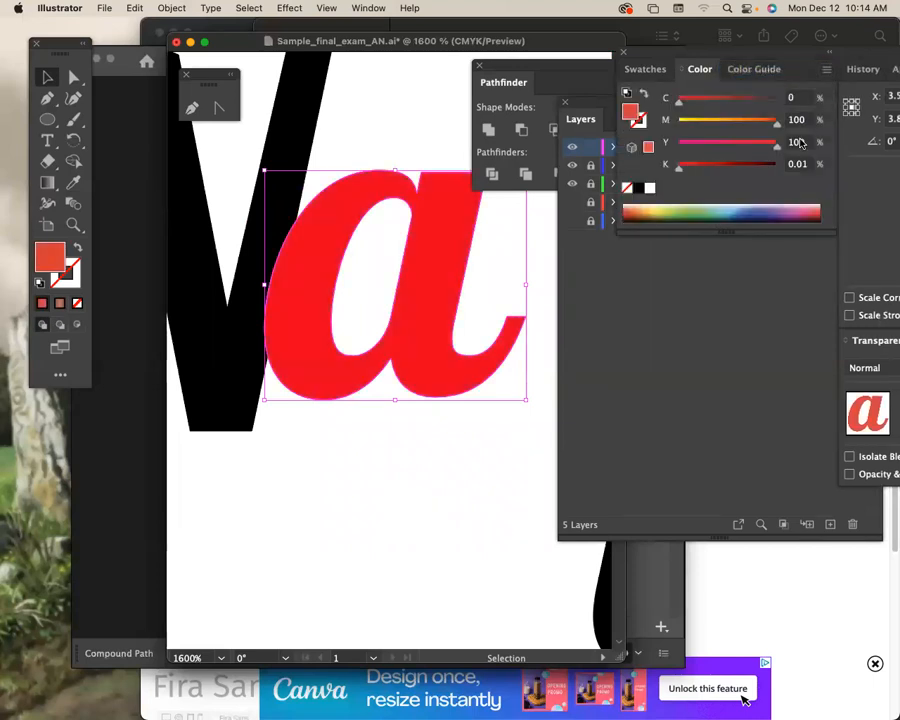
Step: Copy the red letter a
left_click(48, 75)
left_click(472, 497)
left_click(320, 362)
key("super+minus")
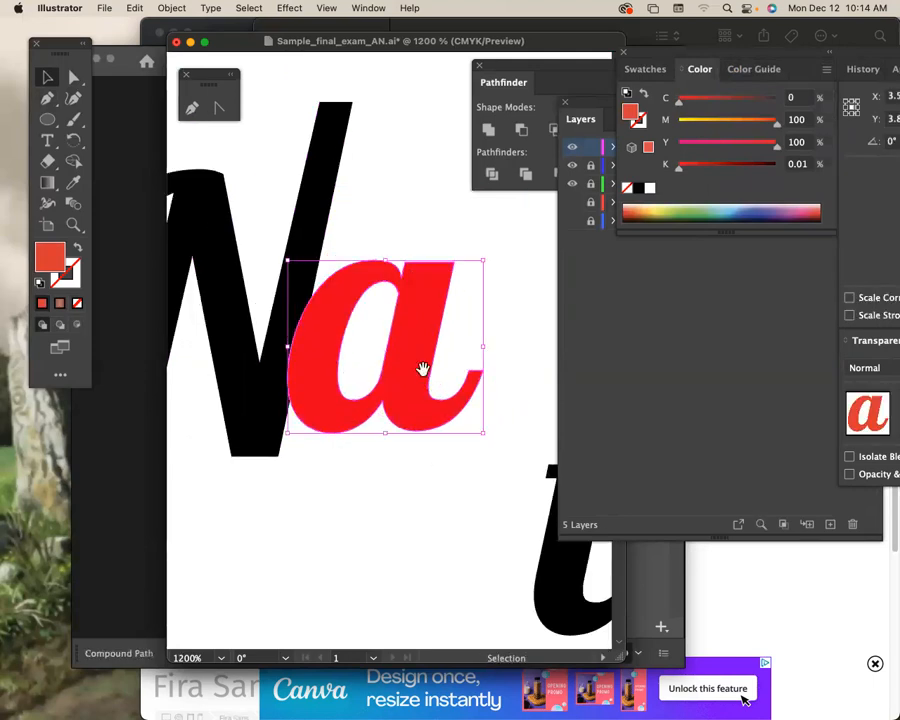
left_click_drag(422, 368, 405, 352)
key("super+c")
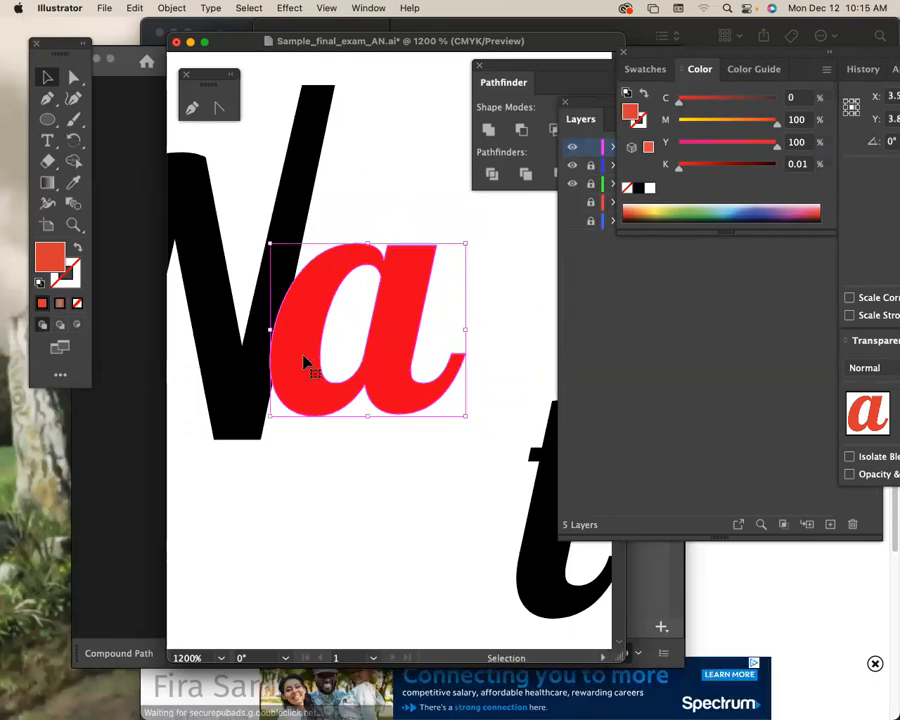
Step: Select the N and the red a together and cut the a's shape out of the N with Minus Front
left_click_drag(372, 422, 258, 283)
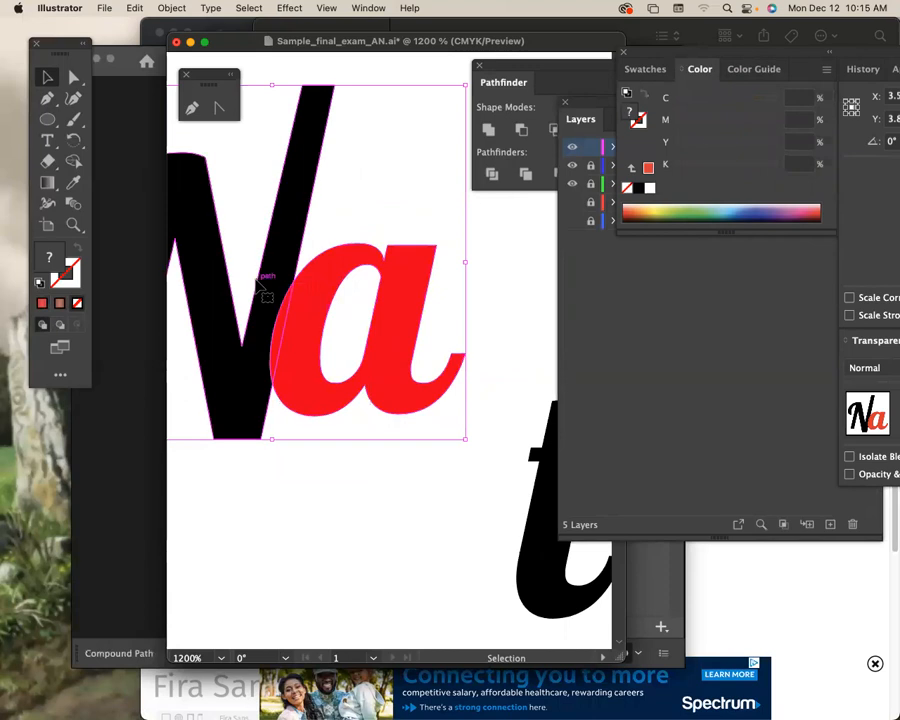
key("super+minus")
key("super+minus")
left_click_drag(480, 303, 423, 281)
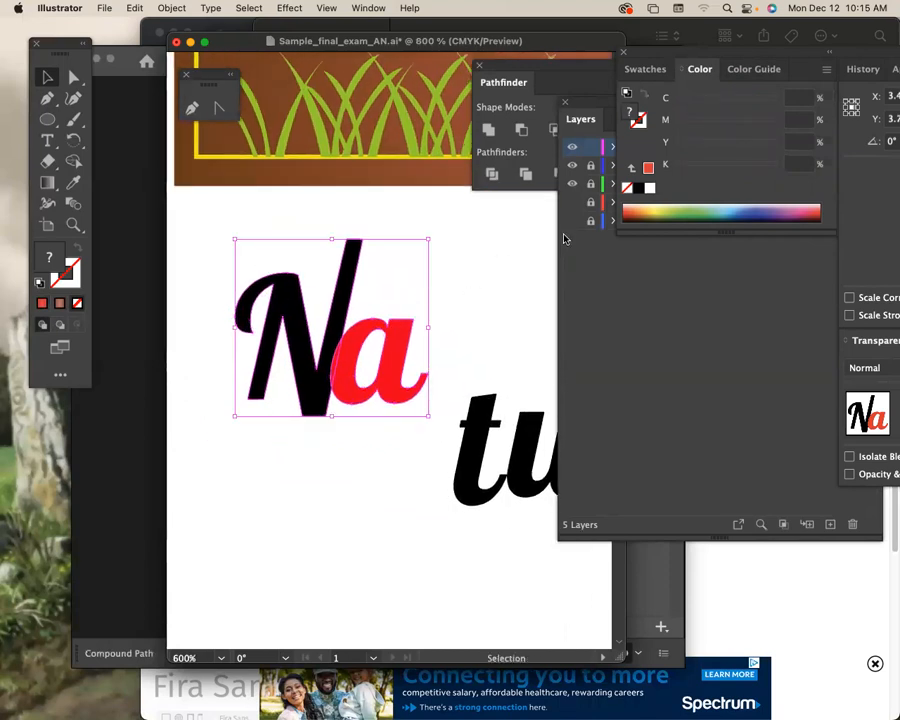
left_click(534, 87)
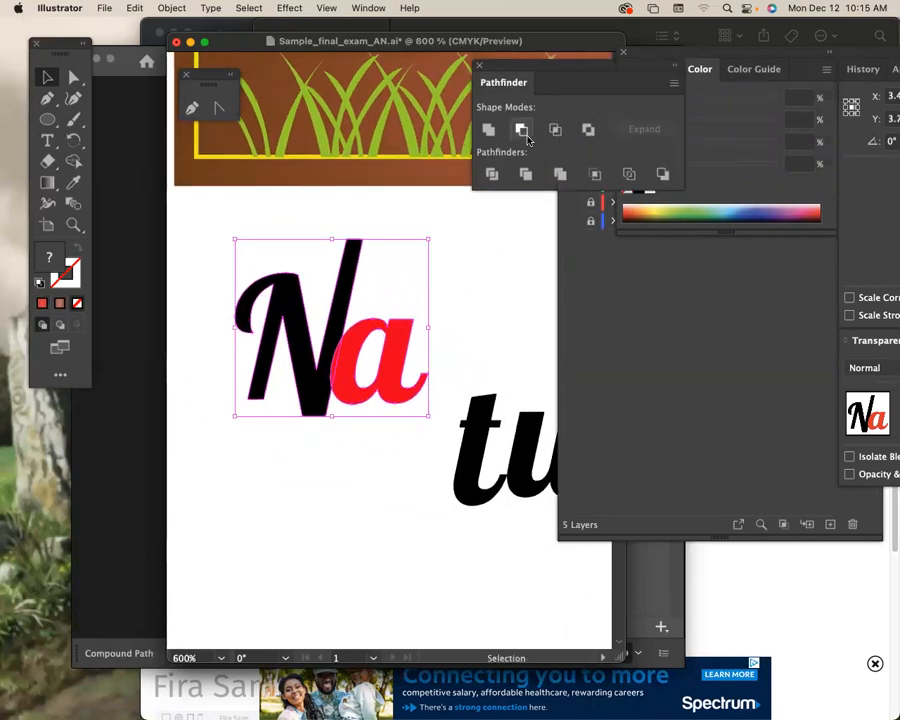
left_click(522, 130)
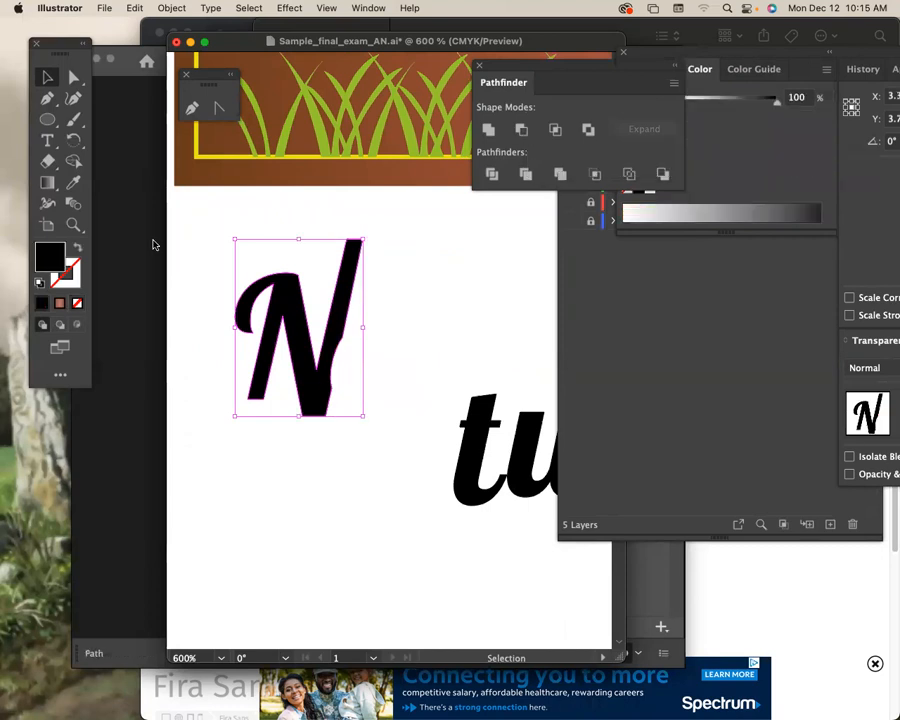
key("z")
left_click_drag(330, 350, 416, 351)
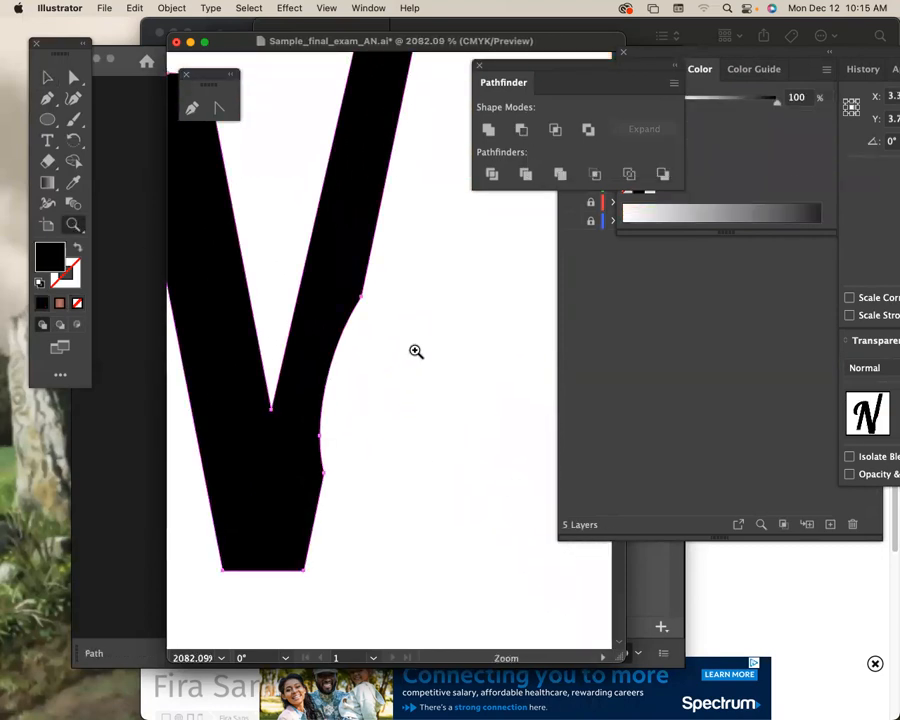
Step: Paste the copied red a back and shift it slightly right of the N's cut edge, leaving a thin gap
key("v")
left_click(335, 507)
key("z")
left_click(48, 80)
left_click_drag(378, 342, 408, 346)
key("super+minus")
key("super+minus")
key("super+minus")
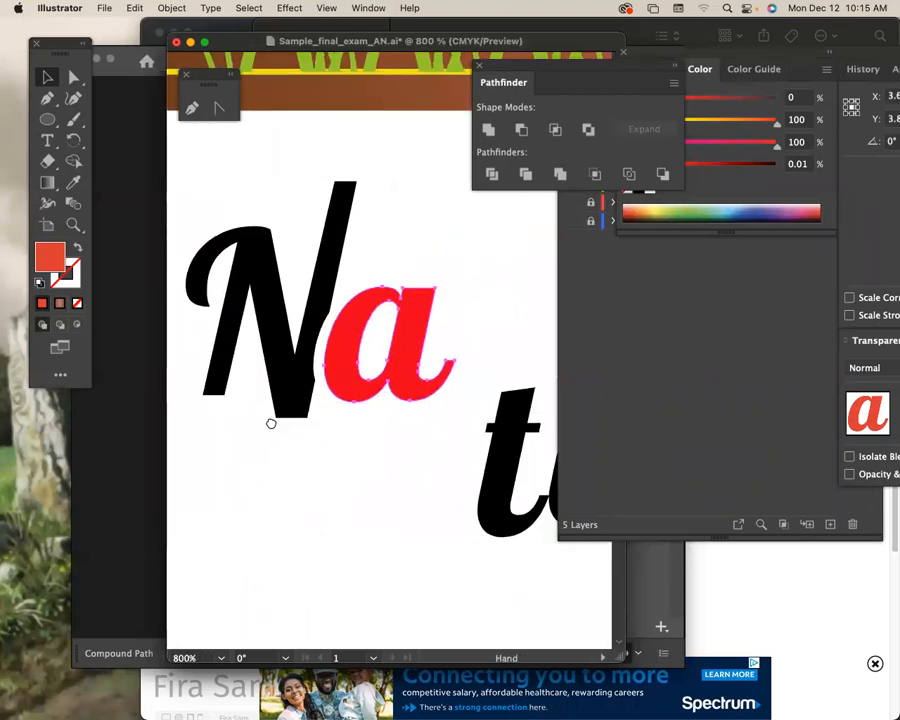
Step: Move the remaining letters "ture" up beside the red a so they line up with the rest of the word
left_click_drag(271, 424, 241, 389)
left_click(328, 394)
left_click(317, 330)
left_click(355, 417)
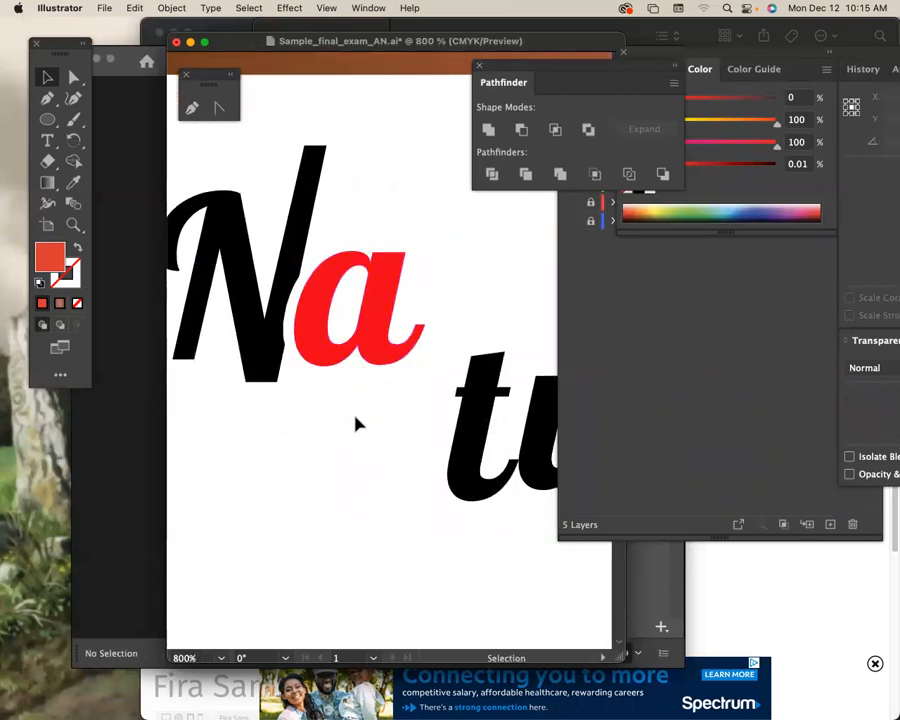
key("super+minus")
key("super+minus")
key("super+minus")
left_click_drag(396, 388, 383, 340)
left_click_drag(427, 395, 404, 346)
left_click_drag(462, 383, 474, 362)
left_click(487, 401)
left_click(462, 382)
key("super+plus")
key("super+plus")
left_click_drag(372, 382, 496, 295)
left_click(466, 386)
left_click(492, 378)
key("super+minus")
key("super+minus")
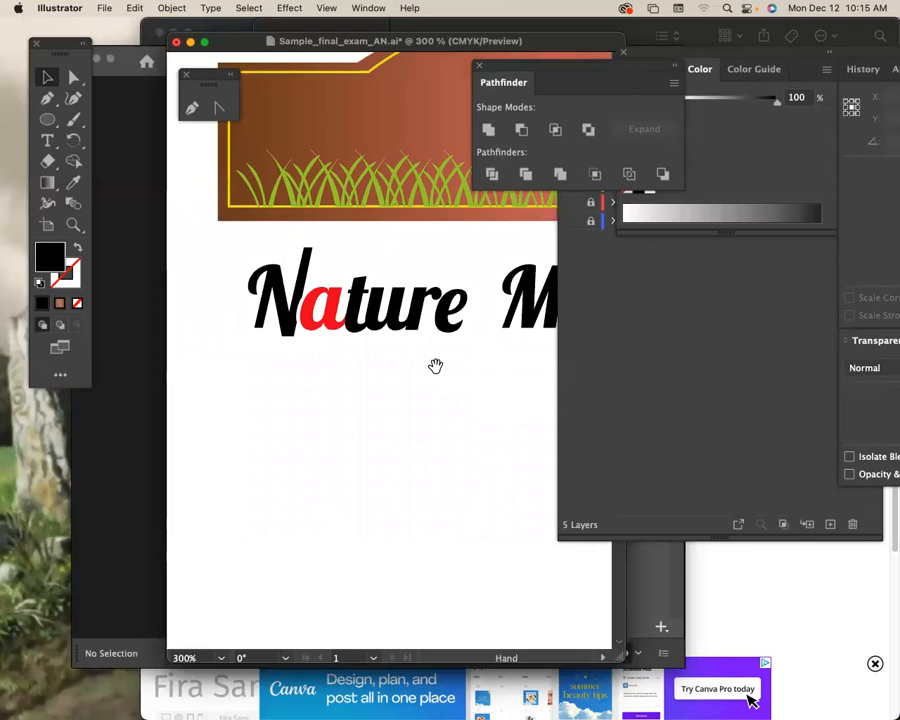
Step: Align the final e of "Nature" vertically with its neighbors and shift it slightly left so it overlaps the r
left_click_drag(434, 364, 464, 366)
left_click(476, 306)
key("Up")
key("Up")
key("Up")
key("Down")
key("Down")
key("Up")
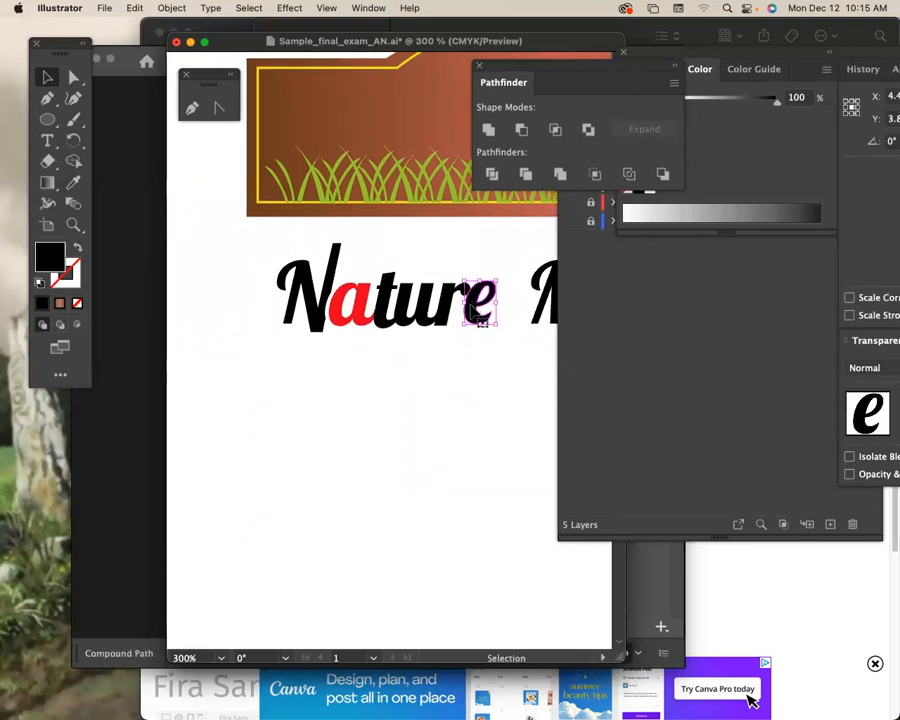
key("super+plus")
key("super+plus")
left_click_drag(450, 405, 478, 355)
left_click(478, 356)
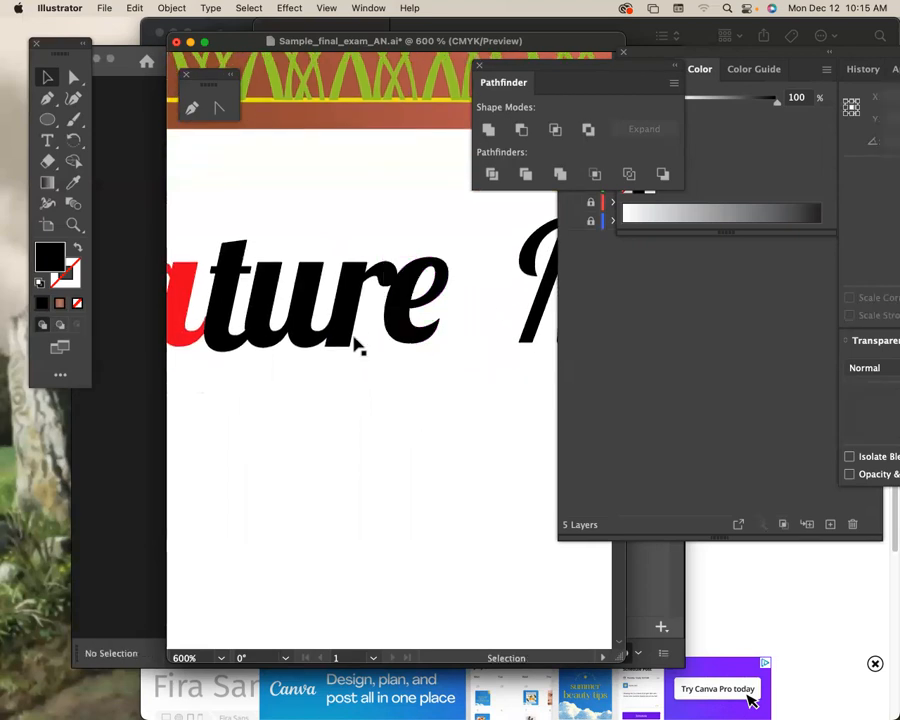
left_click_drag(406, 338, 401, 341)
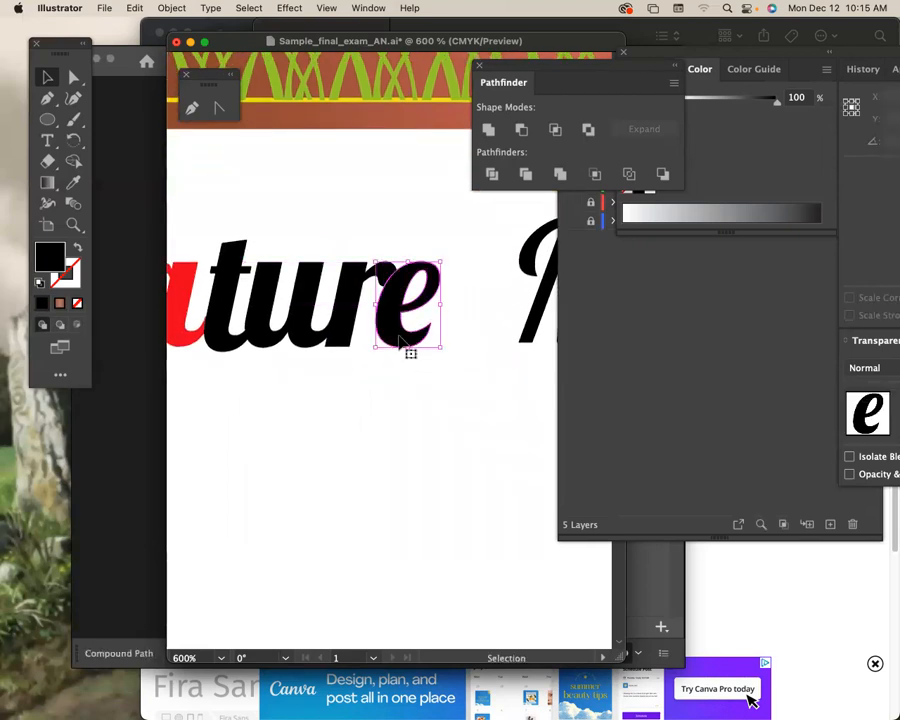
Step: Fill the letter r of "Nature" with the red sampled from the a
left_click(350, 295)
key("a")
key("v")
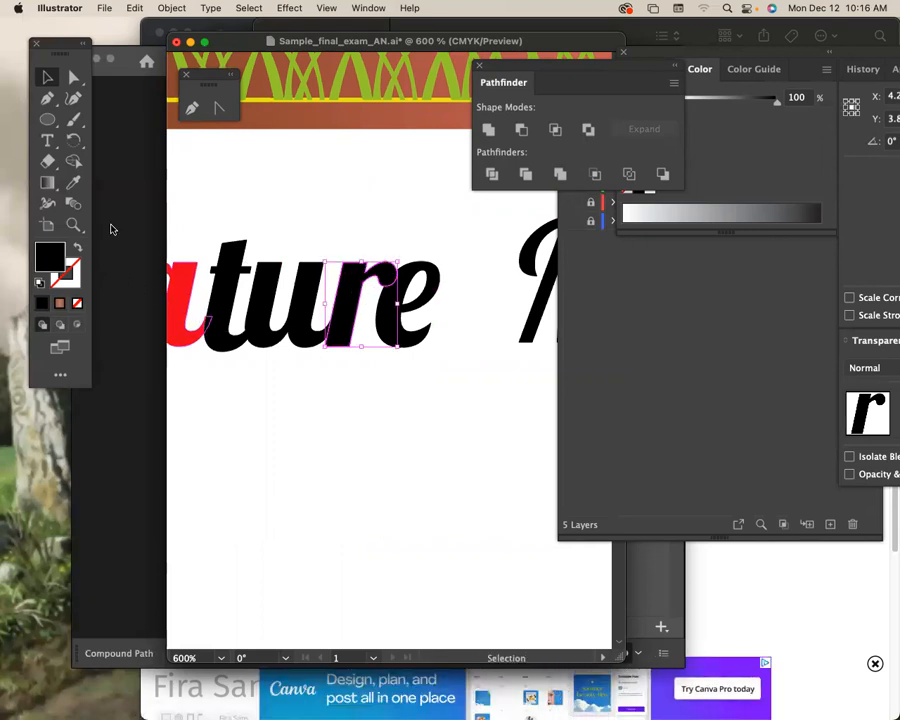
key("i")
left_click(205, 292)
key("i")
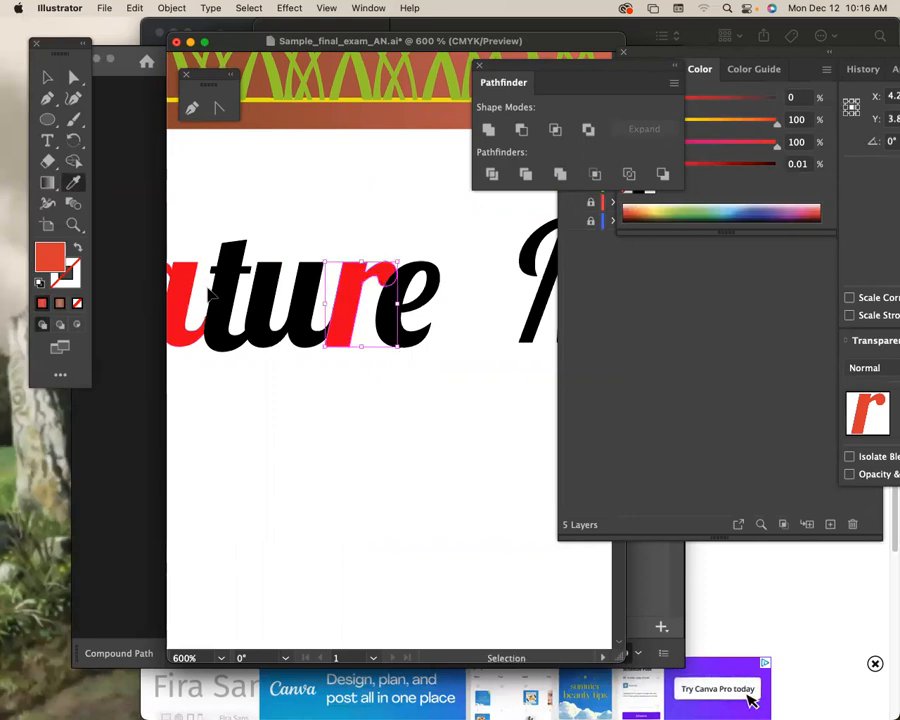
key("super+equal")
left_click_drag(352, 354, 335, 348)
key("super")
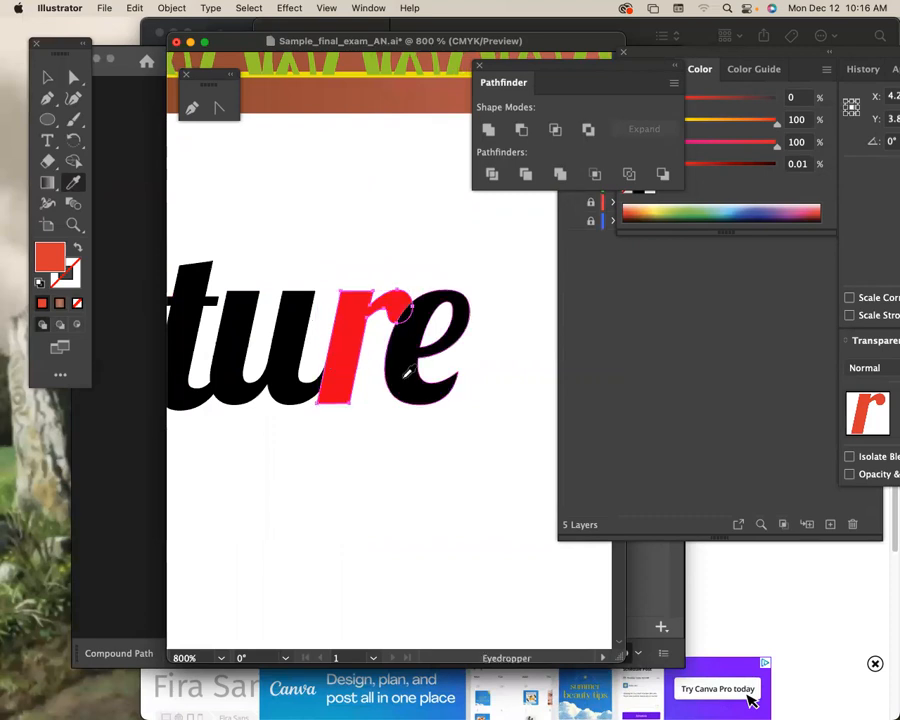
left_click(407, 372)
key("super+z")
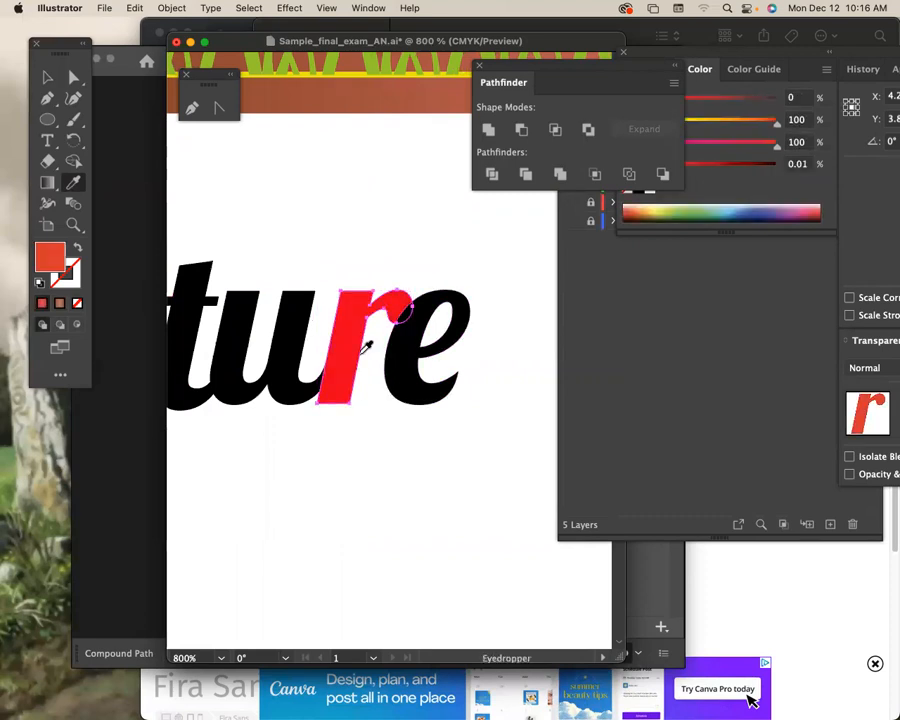
Step: Cut the red r and paste it back in place in front of the e
left_click(47, 77)
key("super")
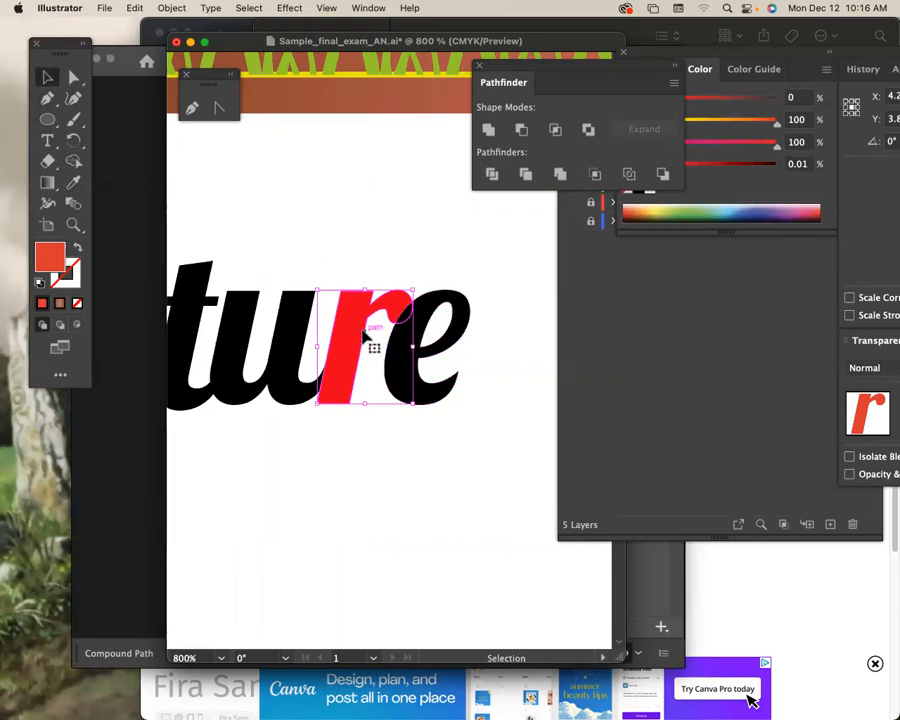
key("Delete")
left_click(396, 353)
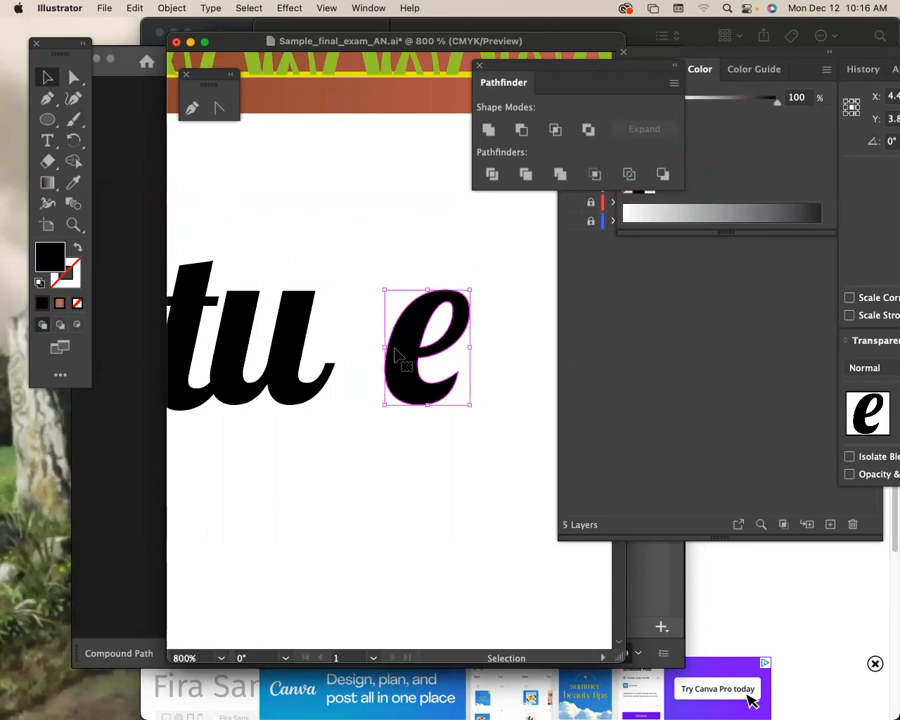
key("a")
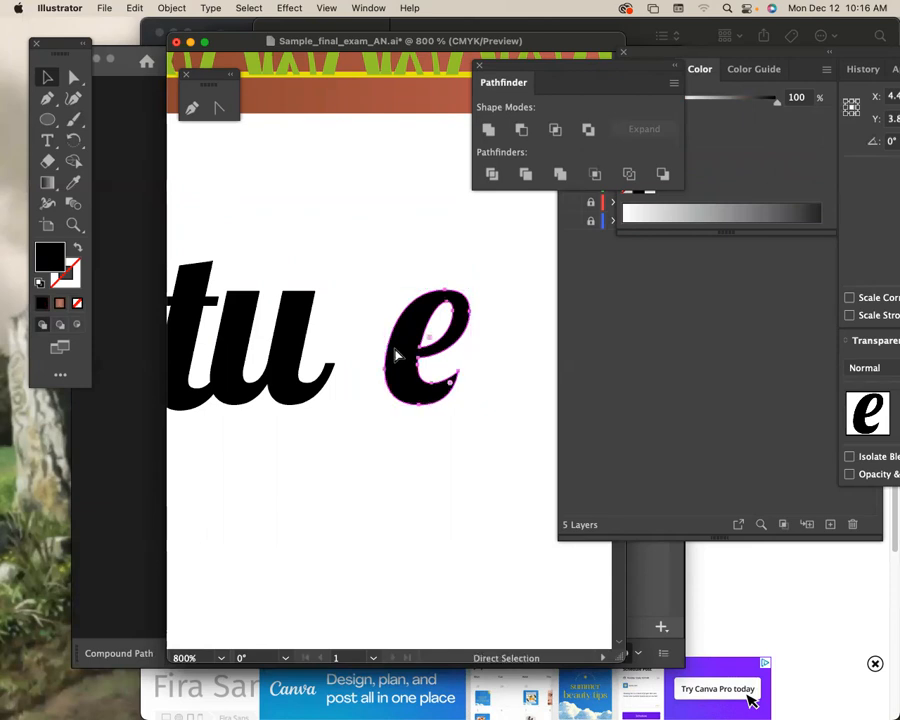
key("super+f")
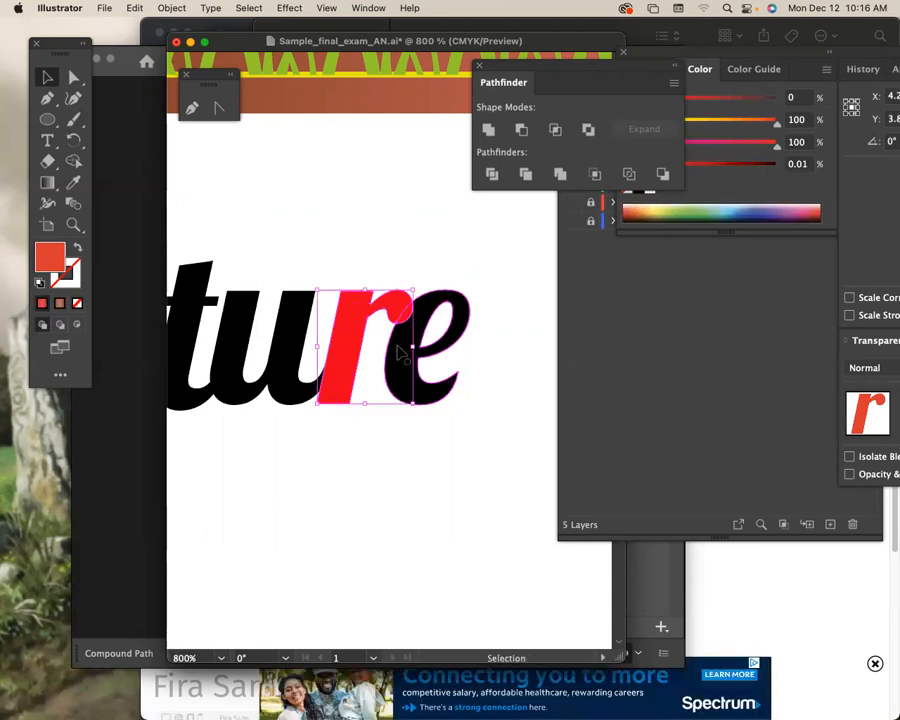
Step: Select the r and the e together and subtract the r's shape from the e with Minus Front
left_click(473, 410)
left_click_drag(475, 417, 391, 271)
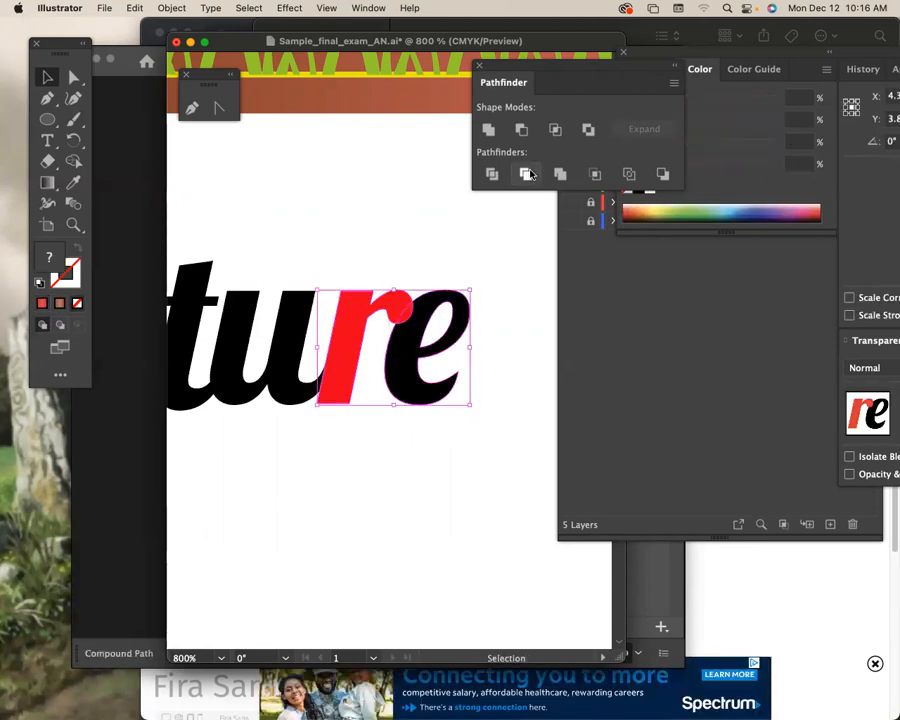
left_click(522, 131)
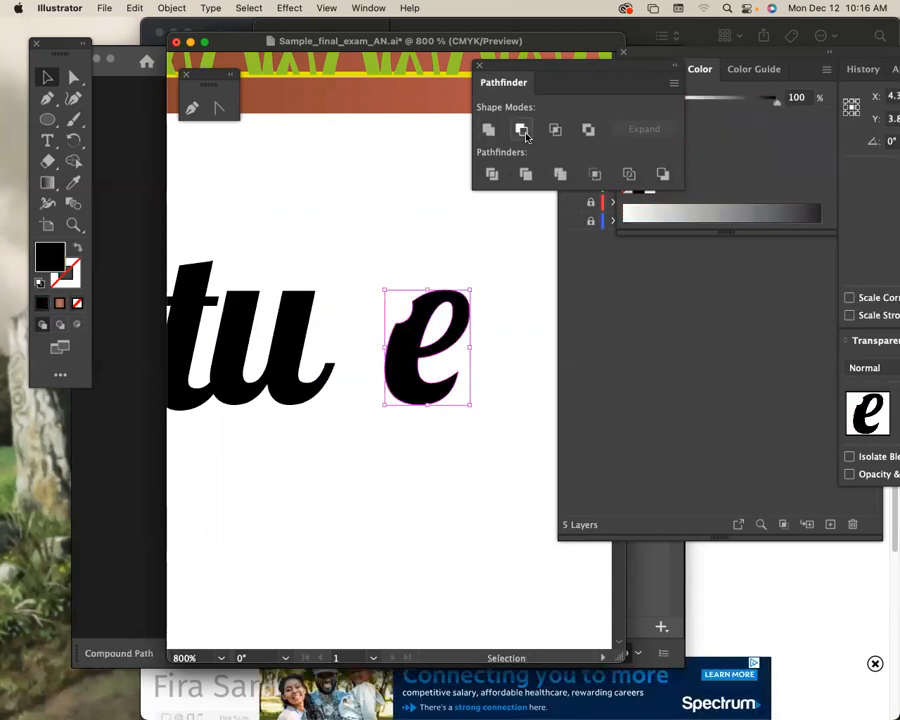
Step: Shift the trimmed e slightly right and paste the red r back in its original place
left_click(490, 358)
left_click(416, 331)
left_click_drag(416, 331, 422, 346)
key("super+z")
key("super+z")
key("super+z")
key("super+z")
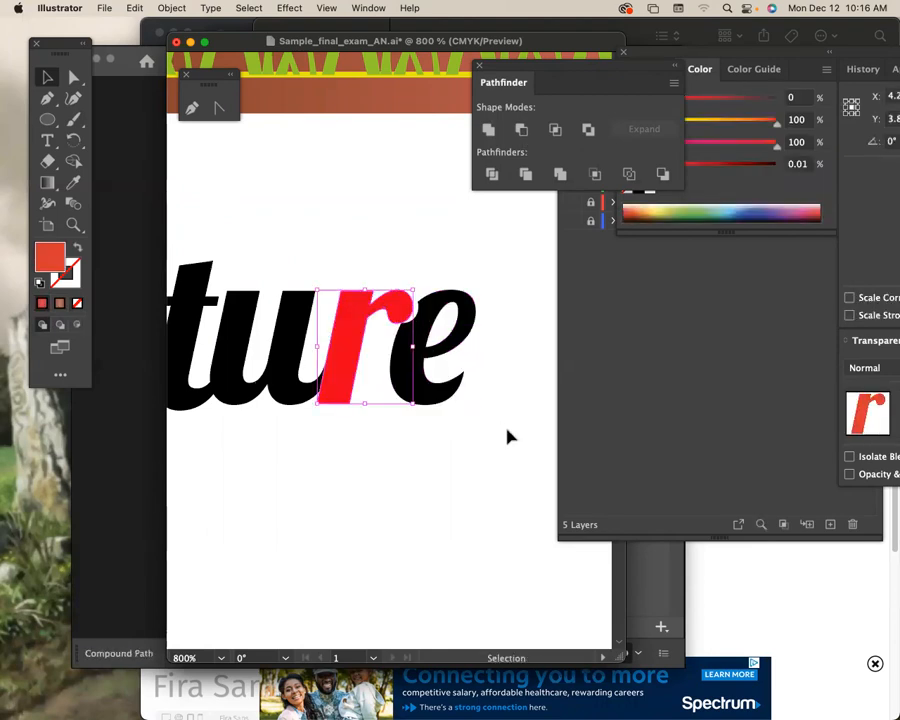
Step: Draw a circle about 0.083 in wide over the e's notch beside the r's rounded end and fill it with the r's red
left_click(418, 380)
key("super+equal")
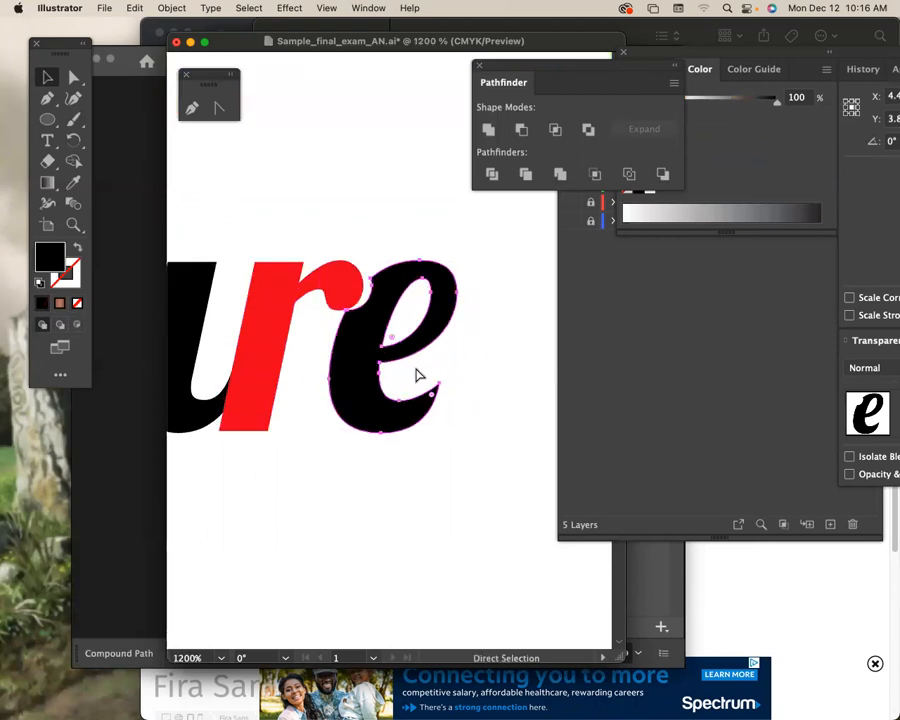
left_click_drag(414, 377, 437, 372)
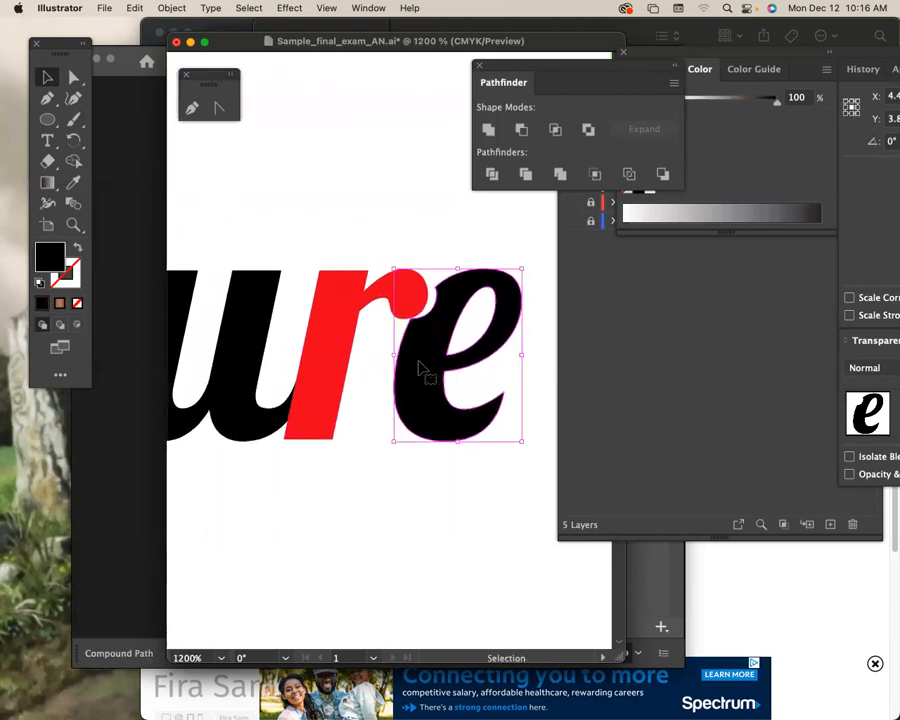
key("super+equal")
key("super+equal")
left_click_drag(342, 358, 422, 376)
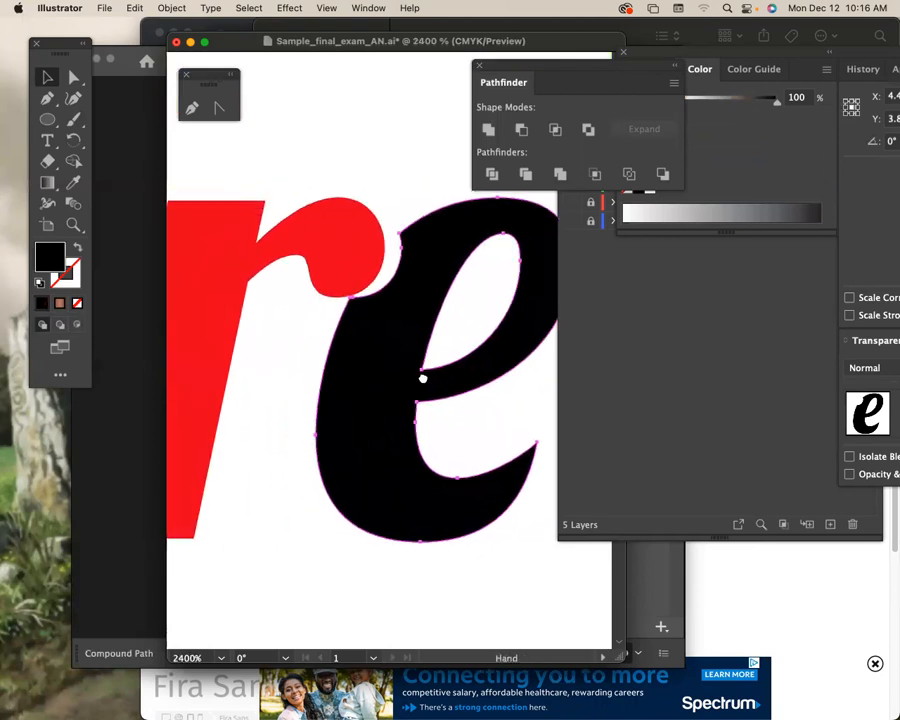
left_click_drag(48, 120, 128, 140)
left_click_drag(356, 271, 414, 318)
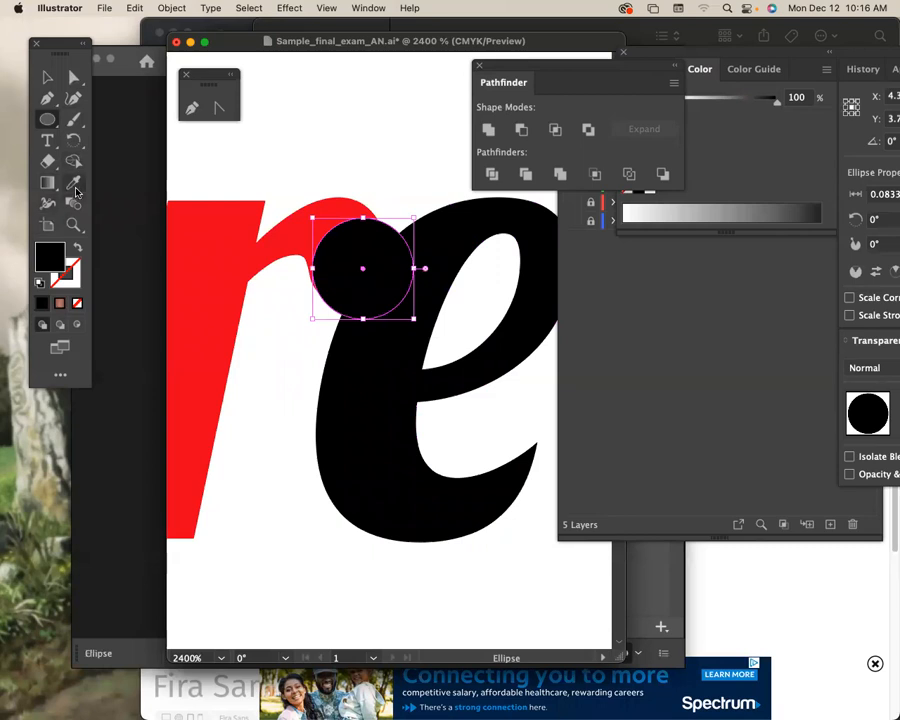
left_click(74, 184)
left_click(196, 218)
left_click(44, 76)
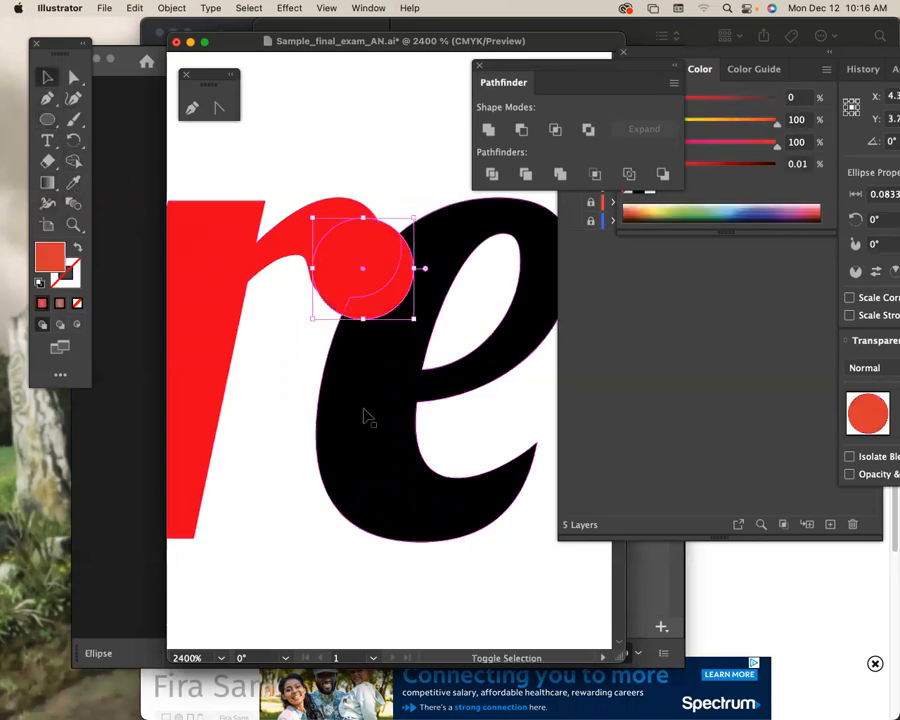
Step: Subtract the red circle from the e with Minus Front to widen the gap around the r's rounded end
left_click(360, 414, "shift")
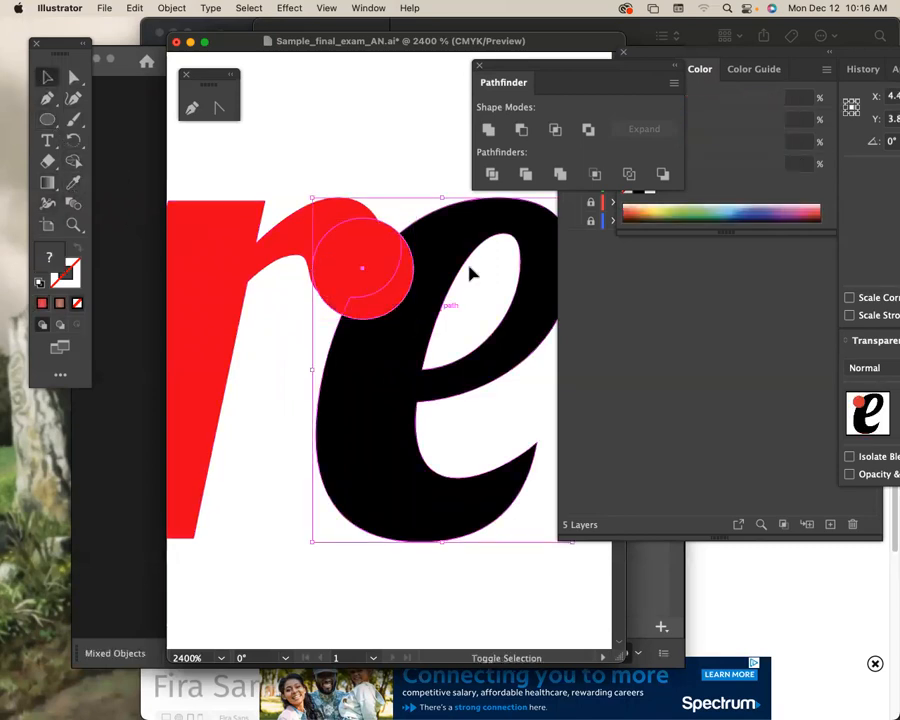
left_click(520, 131)
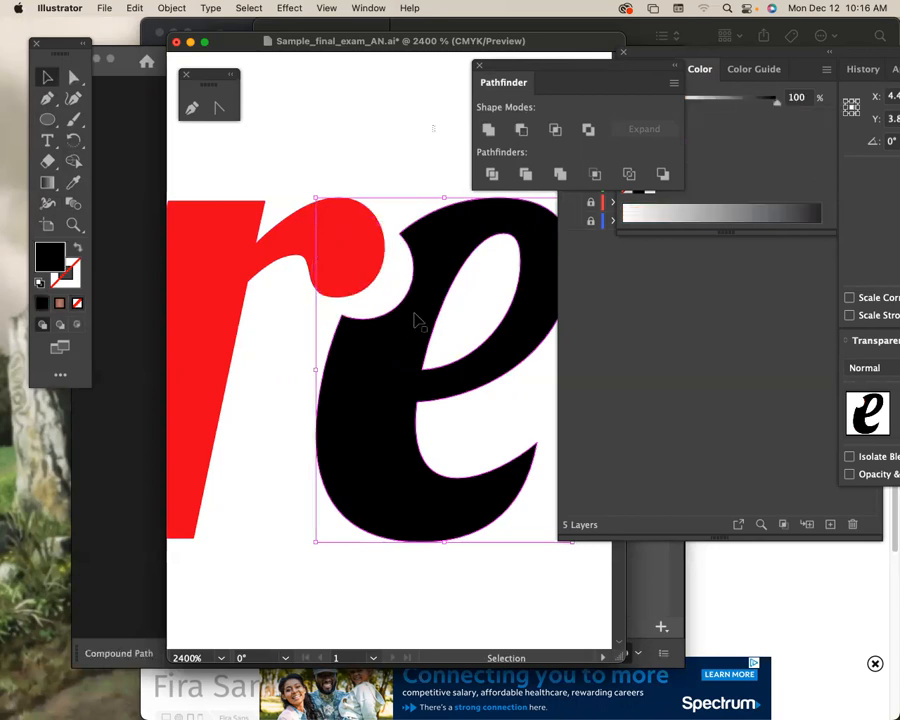
left_click(342, 337)
left_click(333, 288)
key("super+minus")
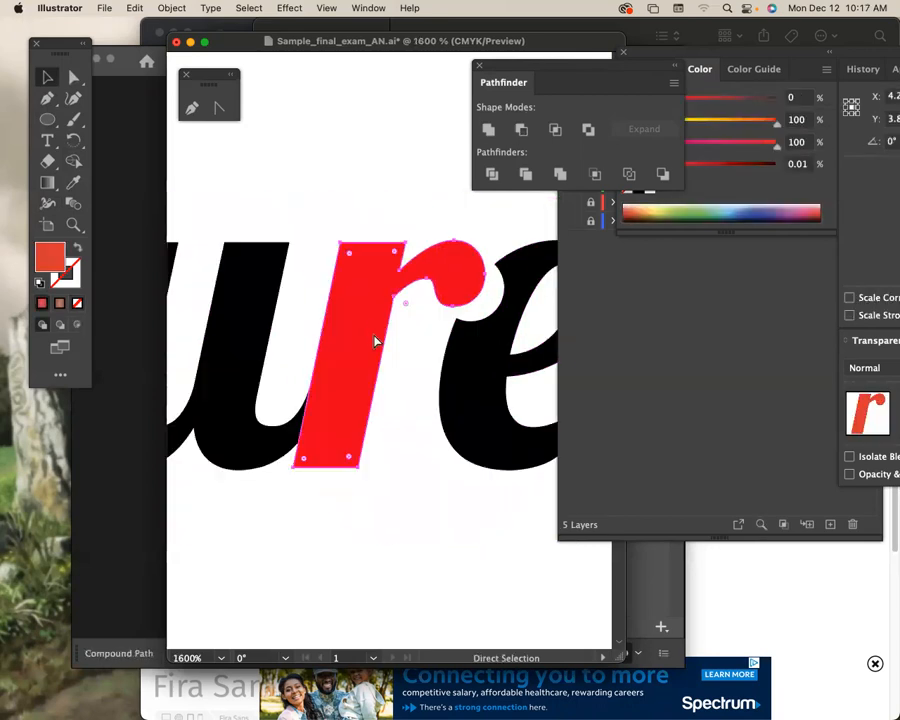
key("super+minus")
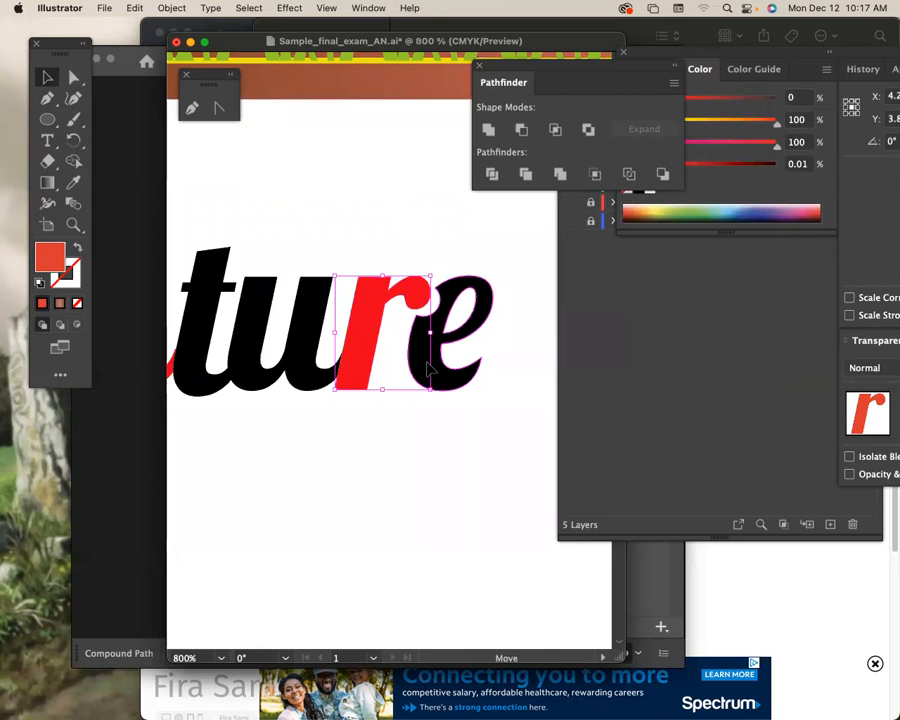
left_click(428, 368)
left_click(410, 460)
Step: Ungroup the word "Made" and move its M slightly left
key("super+minus")
key("super+minus")
key("super+minus")
left_click_drag(358, 392, 310, 326)
left_click_drag(468, 350, 422, 308)
left_click(478, 293)
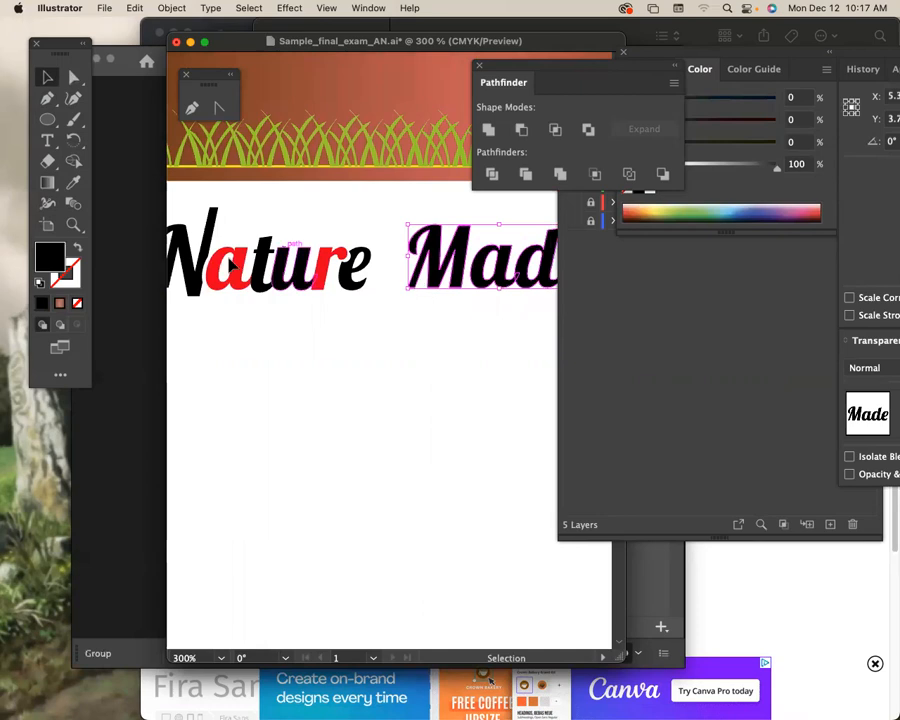
key("super+shift+g")
left_click(320, 332)
left_click(453, 288)
left_click_drag(408, 289, 401, 291)
Step: Extend the top of the M's right stem upward by moving its anchor points with Direct Selection
left_click(73, 77)
left_click(500, 316)
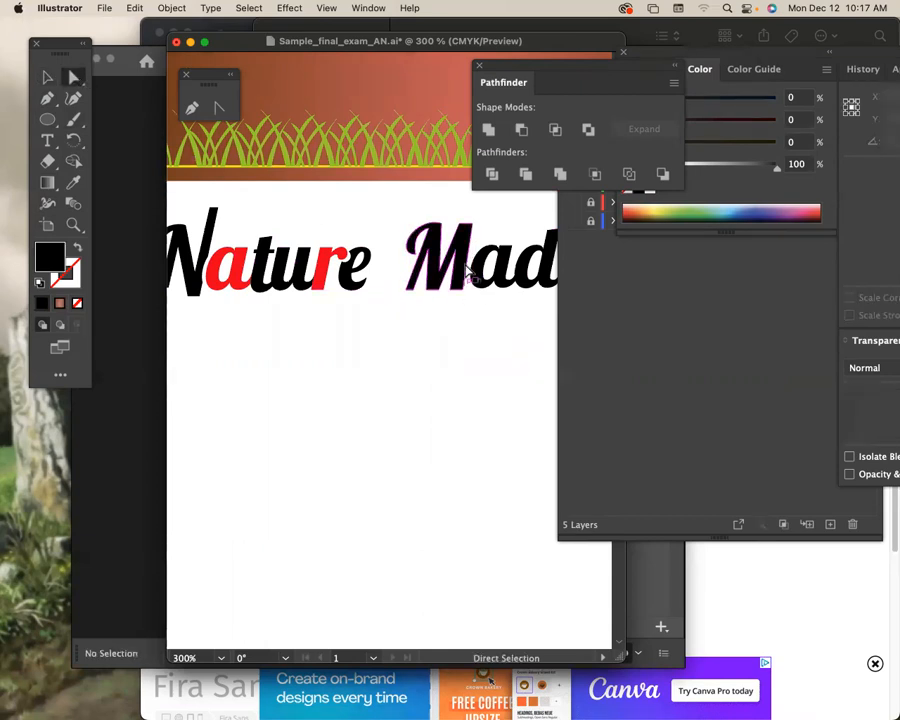
mouse_move(470, 224)
left_mouse_down()
mouse_move(472, 210)
mouse_move(460, 240)
left_mouse_up()
left_click(464, 310)
left_click(460, 342)
key("super+minus")
key("super+minus")
left_click_drag(382, 382, 404, 380)
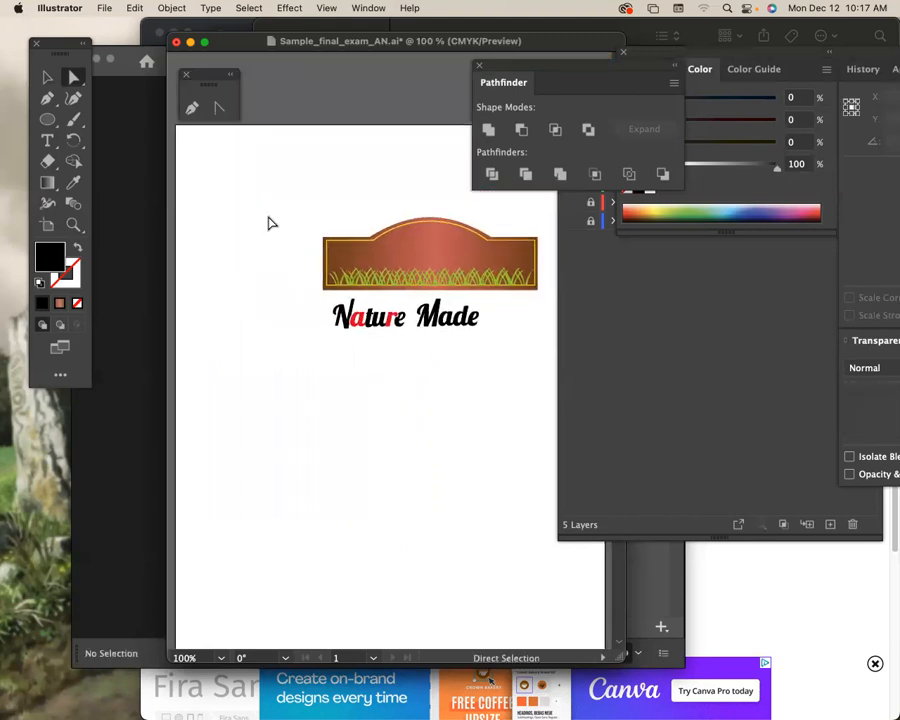
Step: Group the letters of "Made" and the letters of "Nature" as separate words
left_click(47, 77)
left_click_drag(516, 354, 418, 300)
left_click_drag(414, 352, 328, 312)
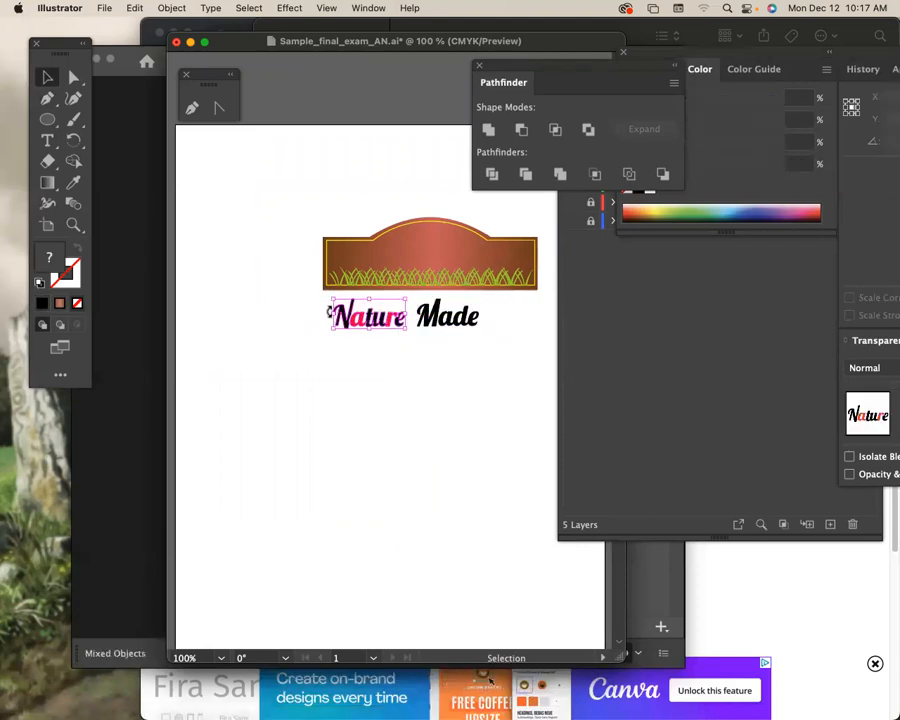
key("super+g")
Step: Move "Made" slightly closer to "Nature" and group the two words together
left_click(526, 404)
left_click_drag(468, 323, 465, 331)
left_click(490, 353)
left_click(345, 314)
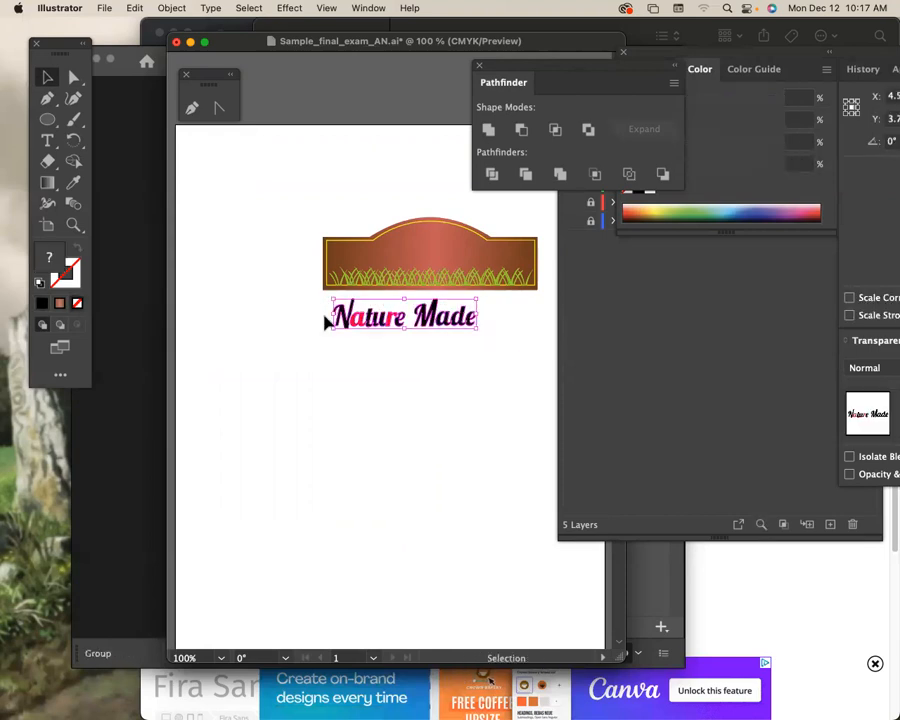
Step: Move the "Nature Made" lettering onto the brown sign and enlarge it to span most of the sign's width
key("a")
key("v")
left_click_drag(447, 337, 446, 265)
left_click_drag(497, 280, 504, 285)
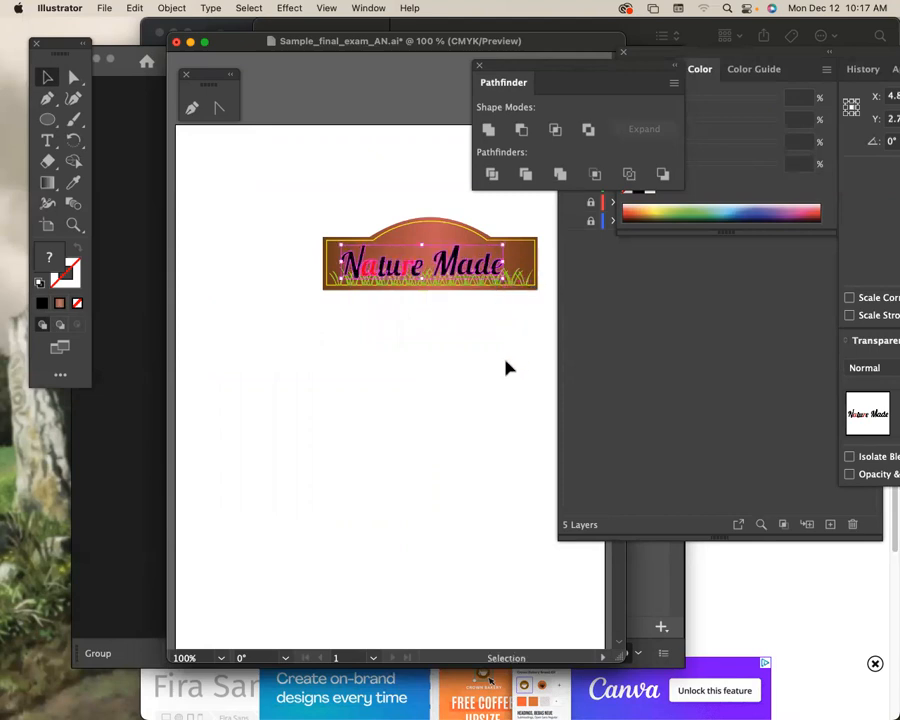
Step: Fill the whole "Nature Made" lettering with white sampled from the artboard
left_click(73, 182)
left_click(267, 175)
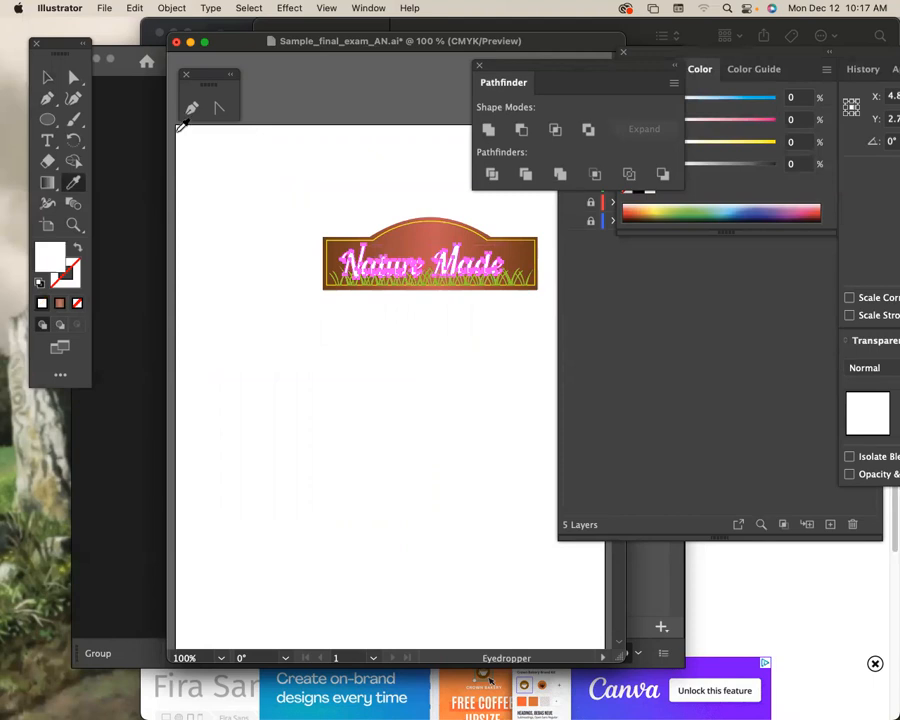
left_click(53, 77)
left_click(412, 378)
Step: Shift the white "Nature Made" lettering slightly right on the sign
left_click_drag(447, 263, 459, 262)
left_click(485, 391)
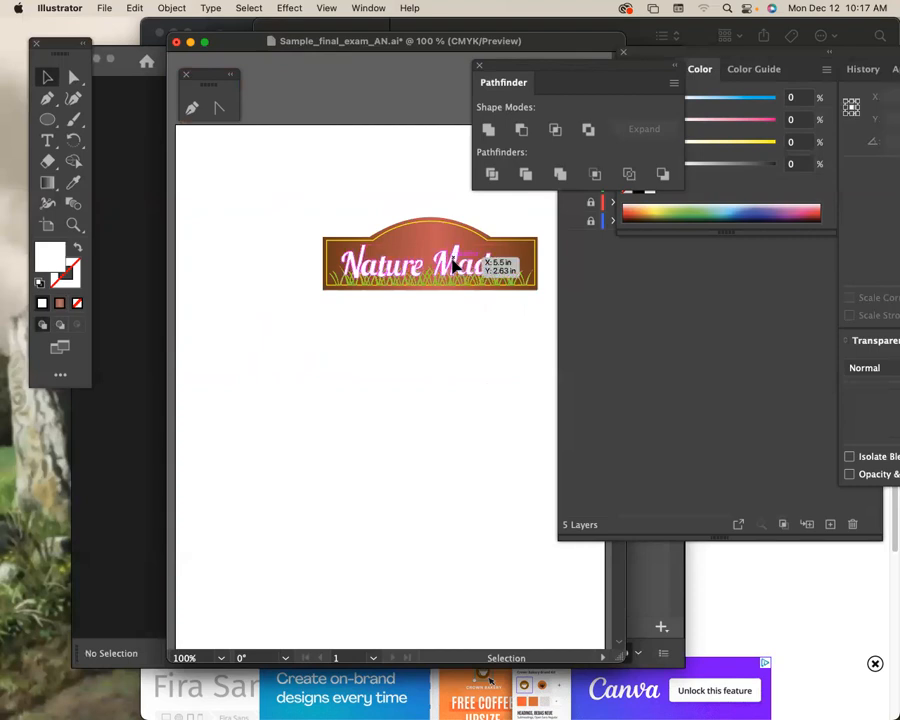
left_click(452, 259)
left_click(492, 425)
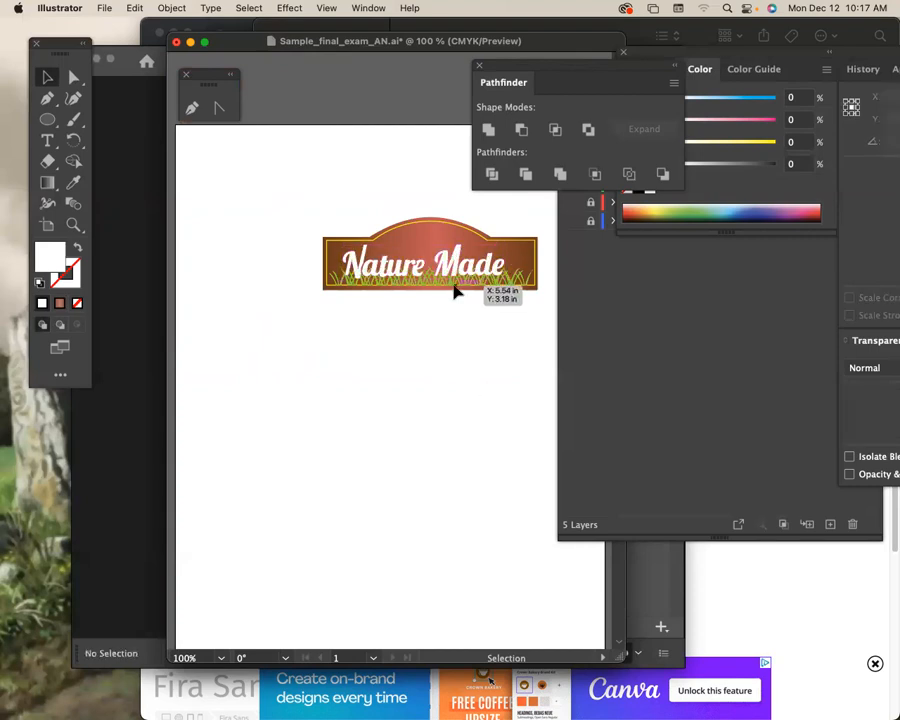
key("a")
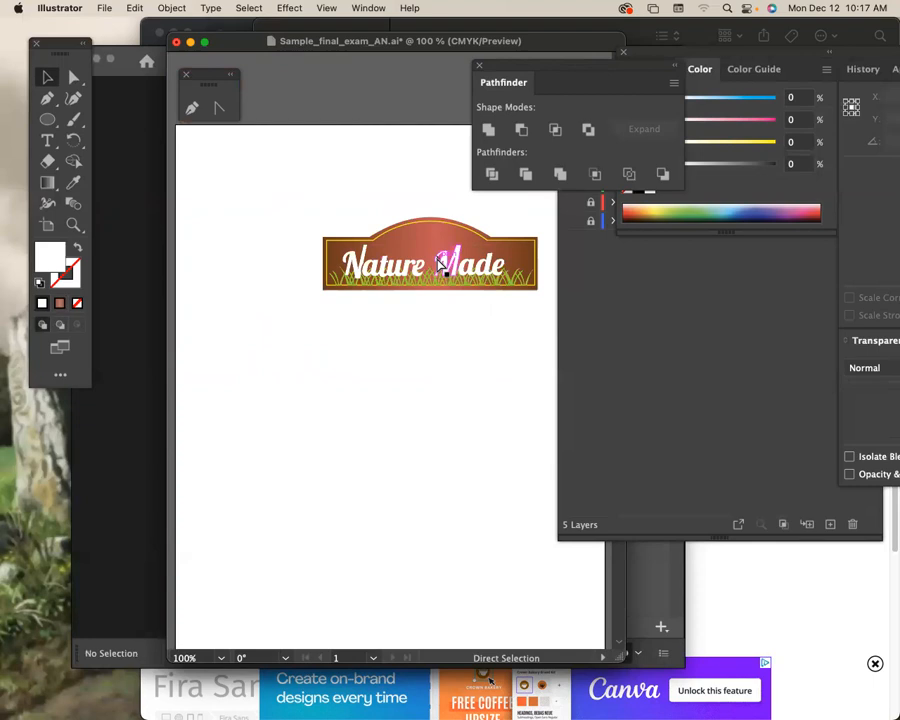
Step: Save the document and create a new layer named "leaves on marquis"
key("v")
key("super+s")
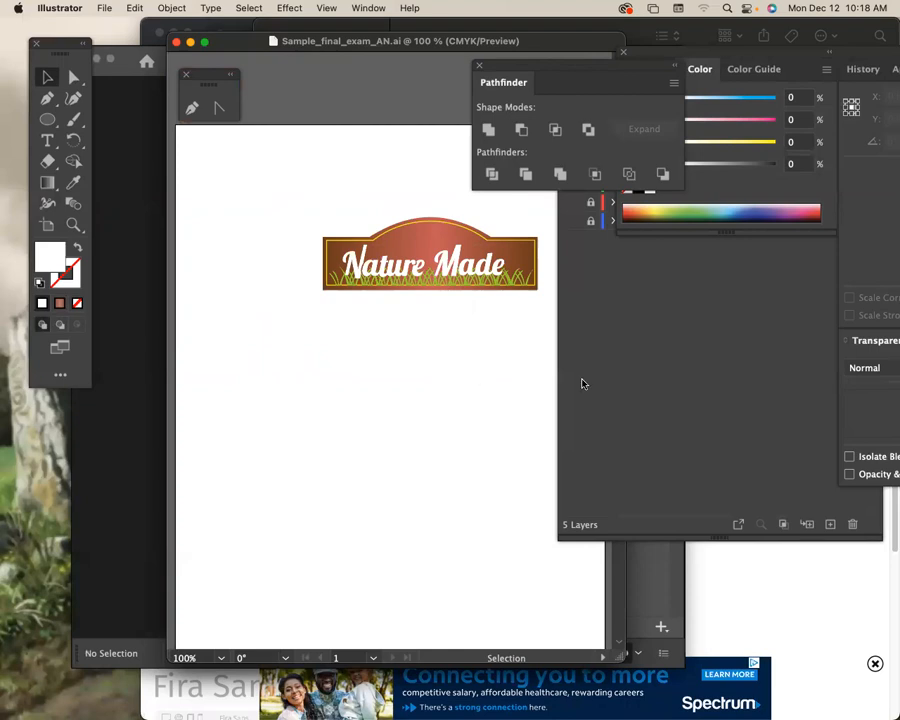
left_click(625, 390)
left_click(872, 120)
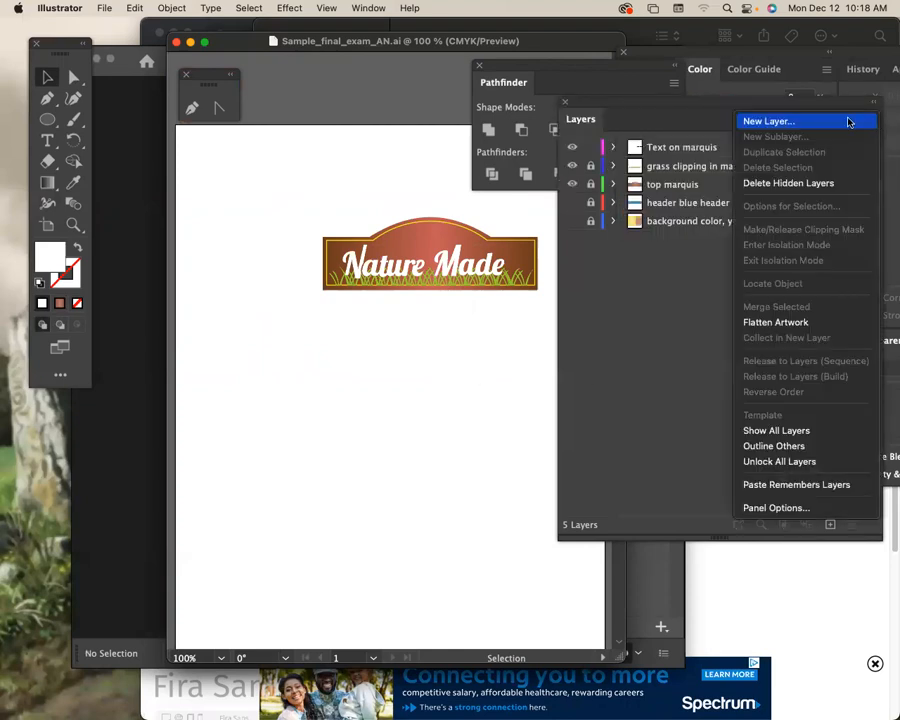
left_click(768, 121)
key("BackSpace")
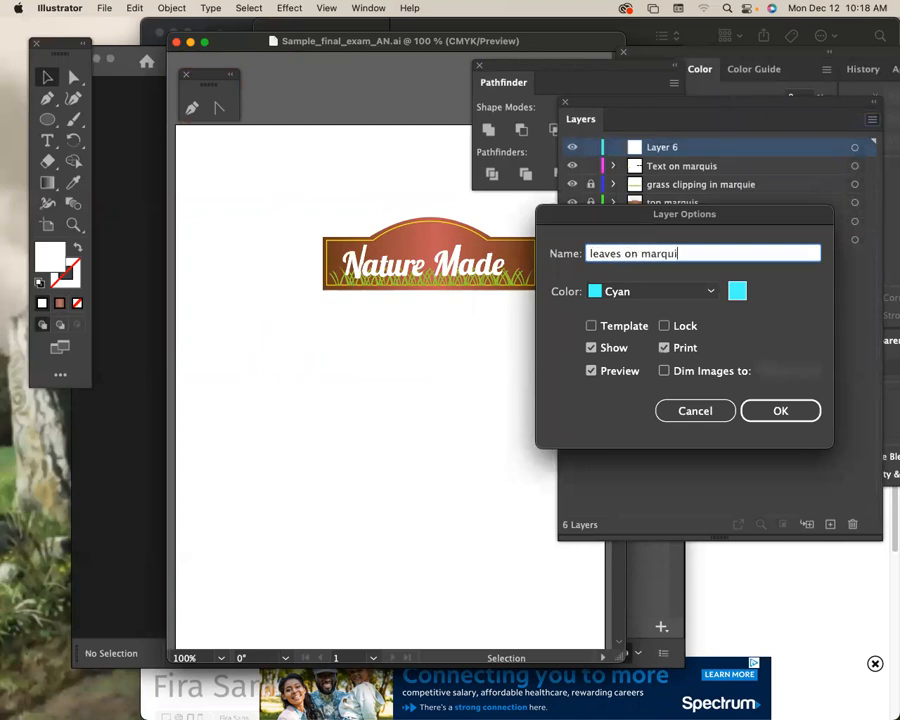
type("leaves on marquis")
key("Return")
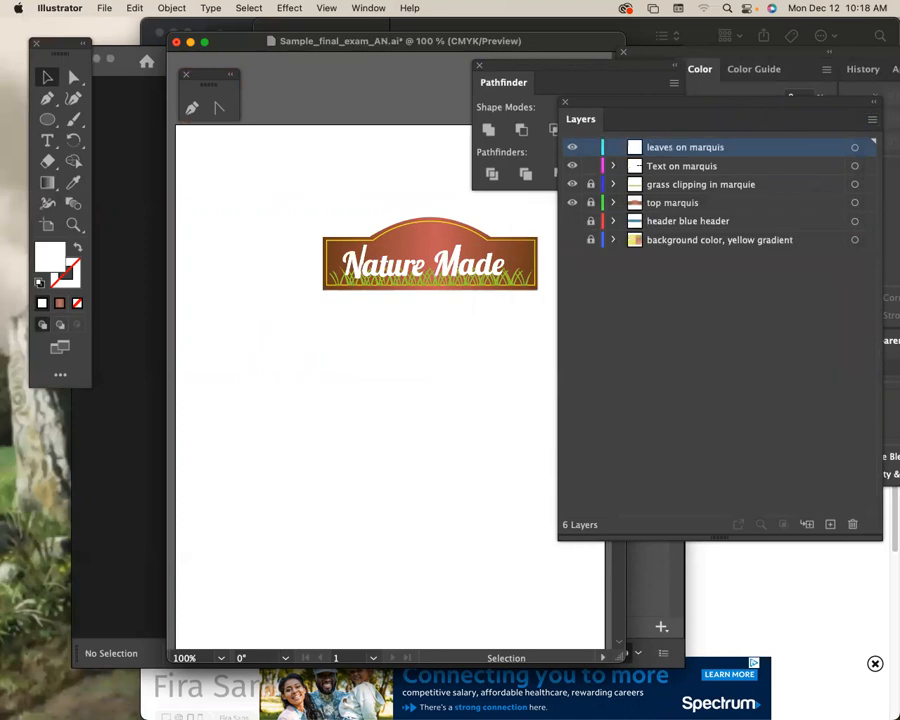
Step: Switch to Chrome and search Google for "vector leaves" in a new browser window
left_click_drag(365, 47, 323, 44)
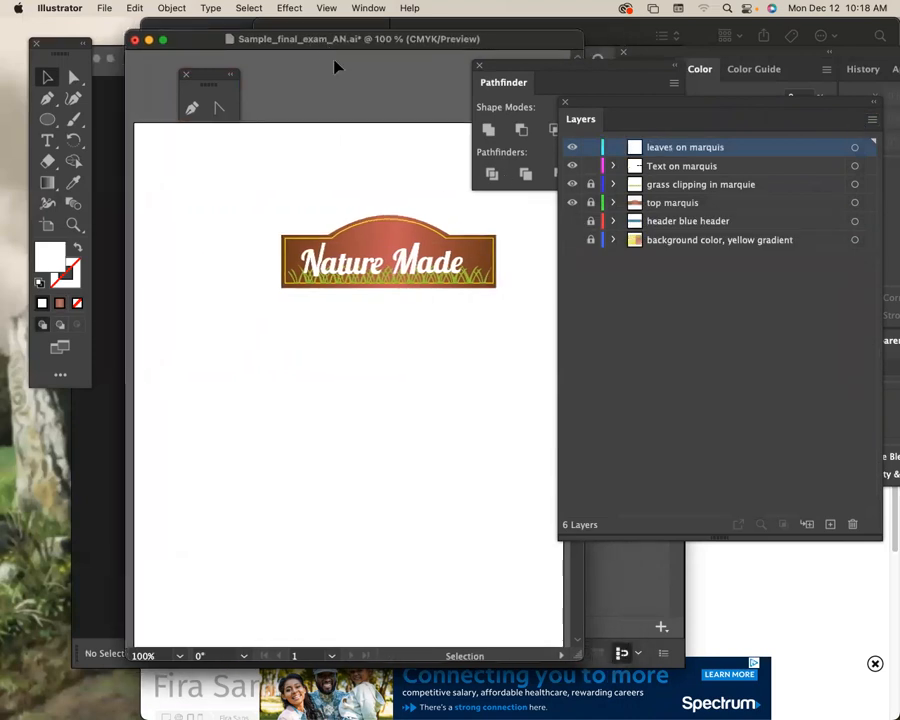
left_click(750, 578)
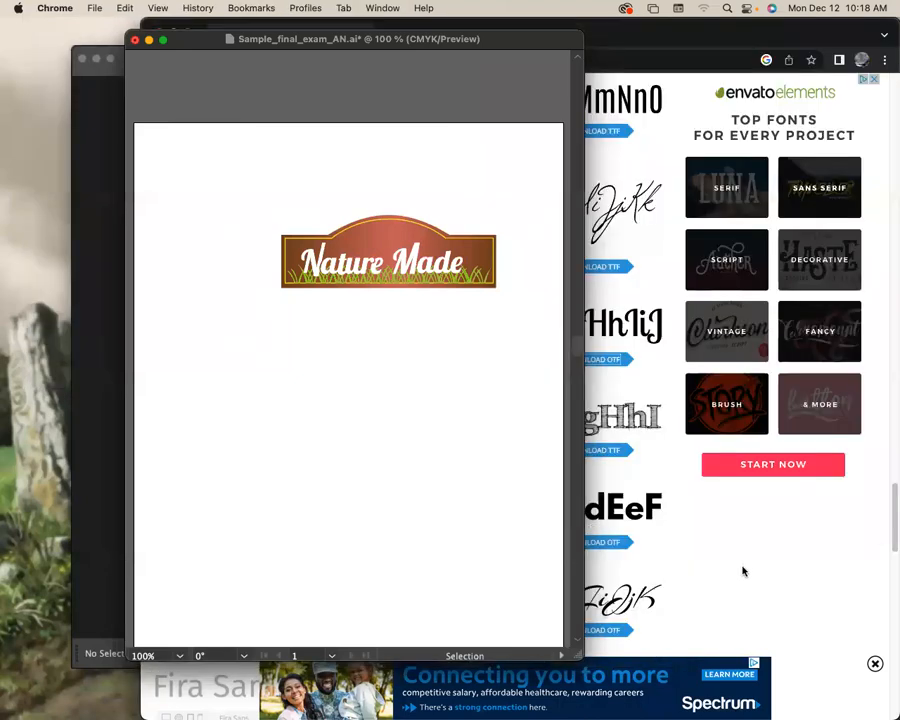
key("super+n")
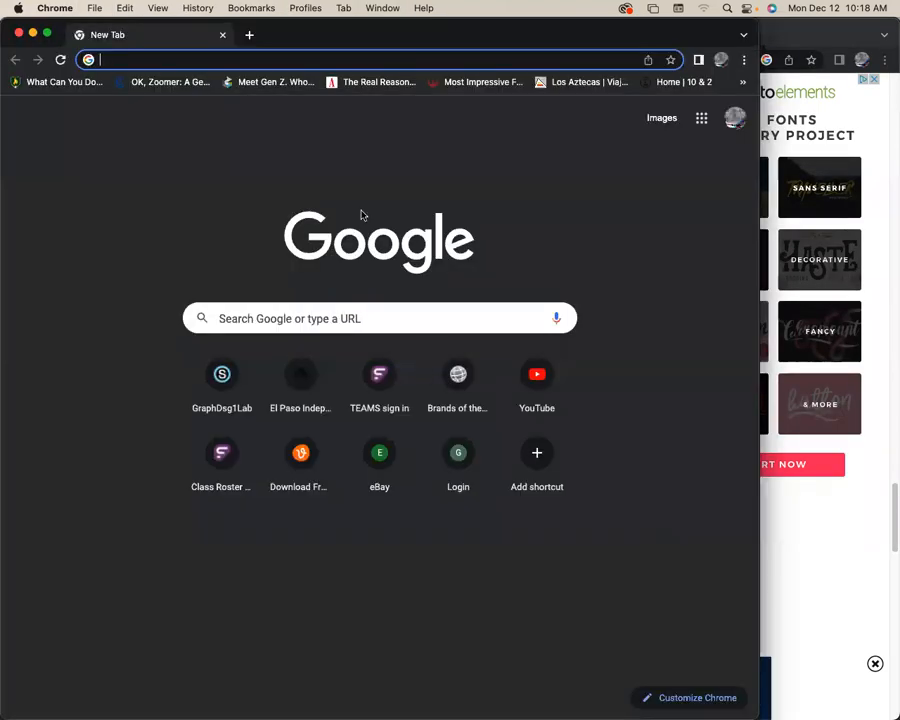
type("vecter")
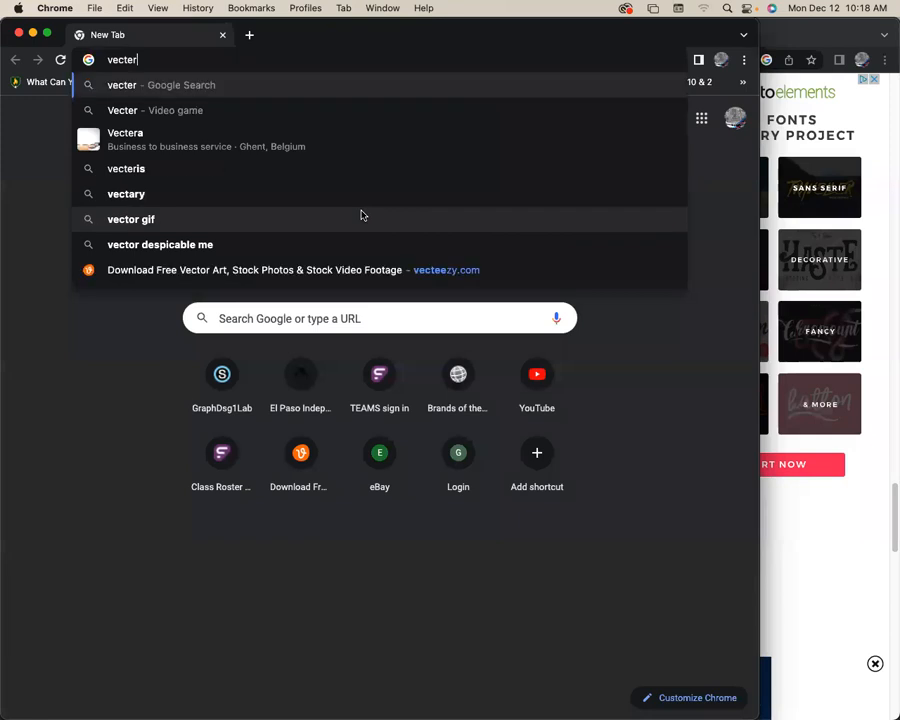
key("BackSpace")
key("BackSpace")
type("or leav")
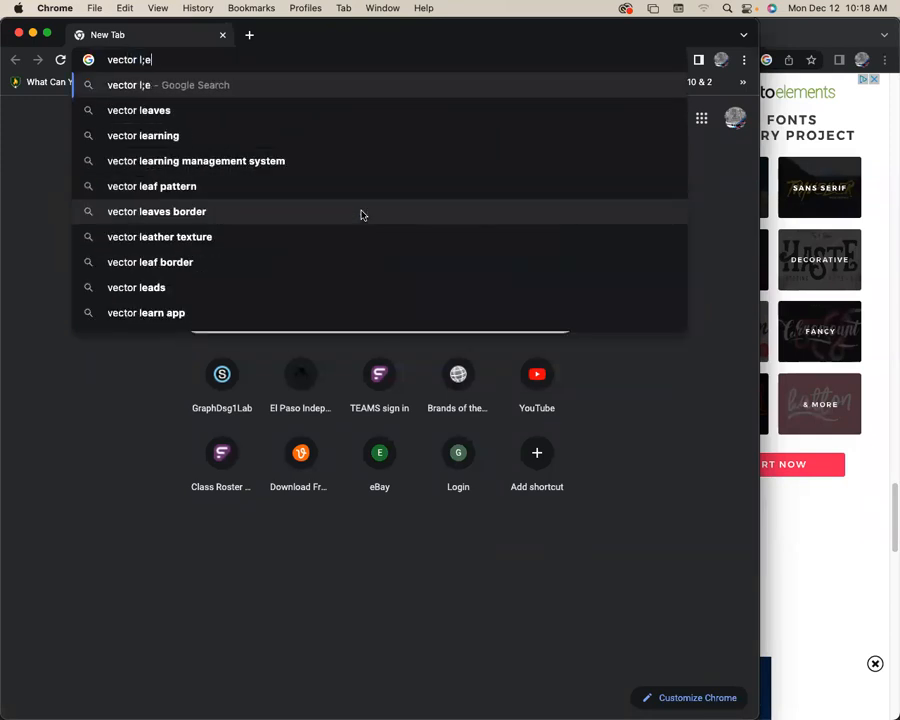
type("es")
key("Return")
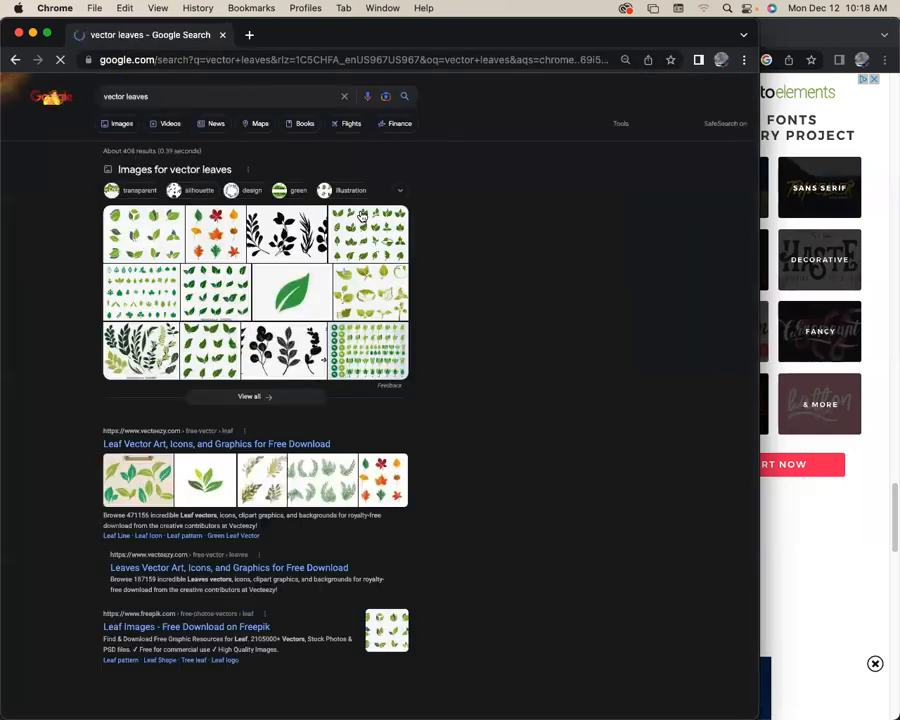
Step: Browse the leaf graphics on the Freepik page of the first image result and return to the search results
left_click(143, 237)
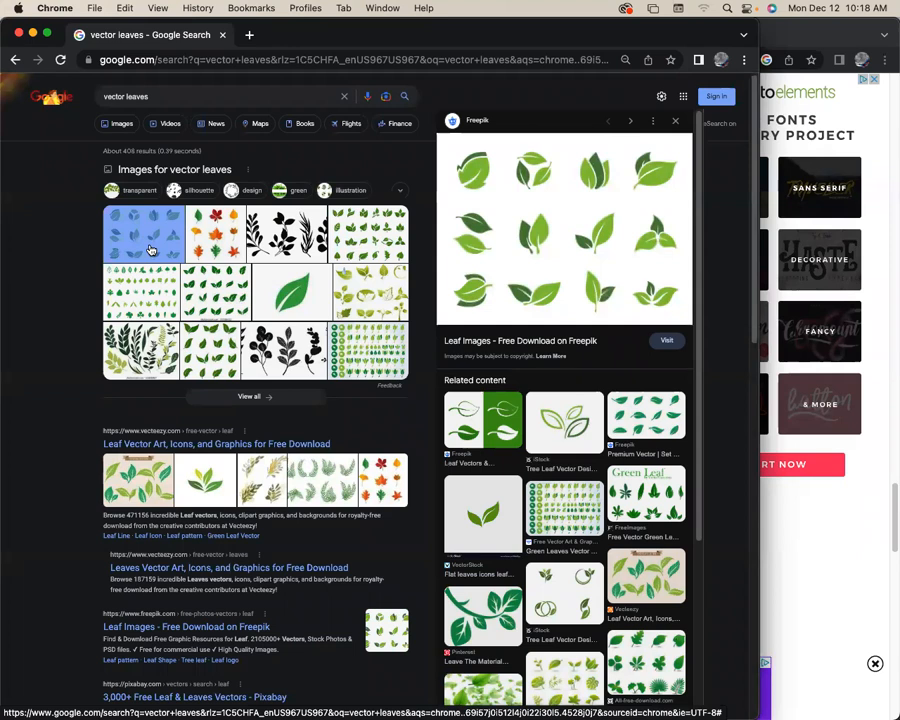
left_click(548, 260)
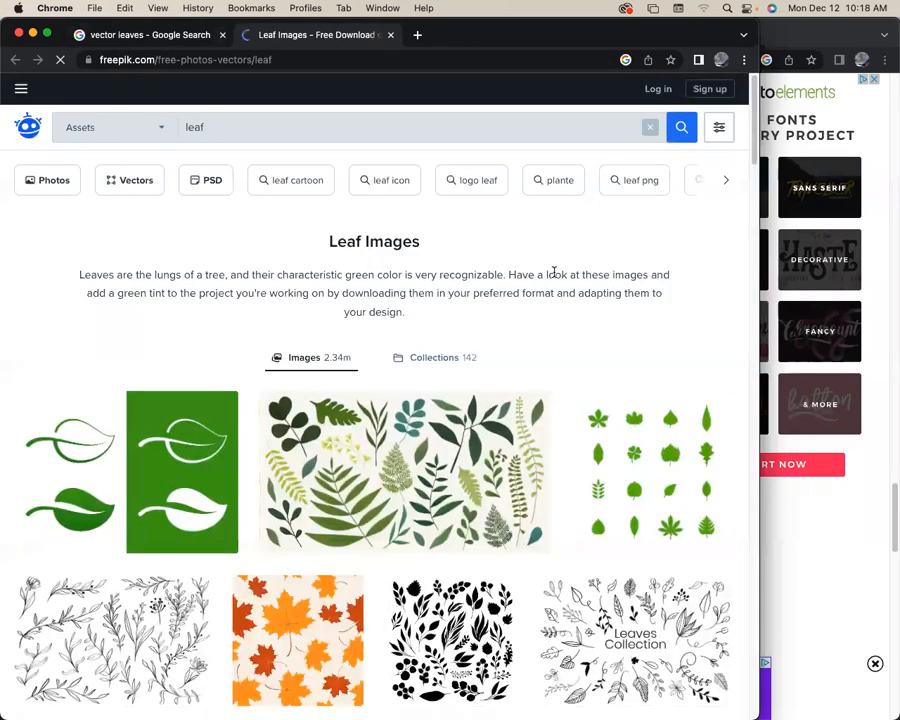
scroll(585, 312, "down", 5)
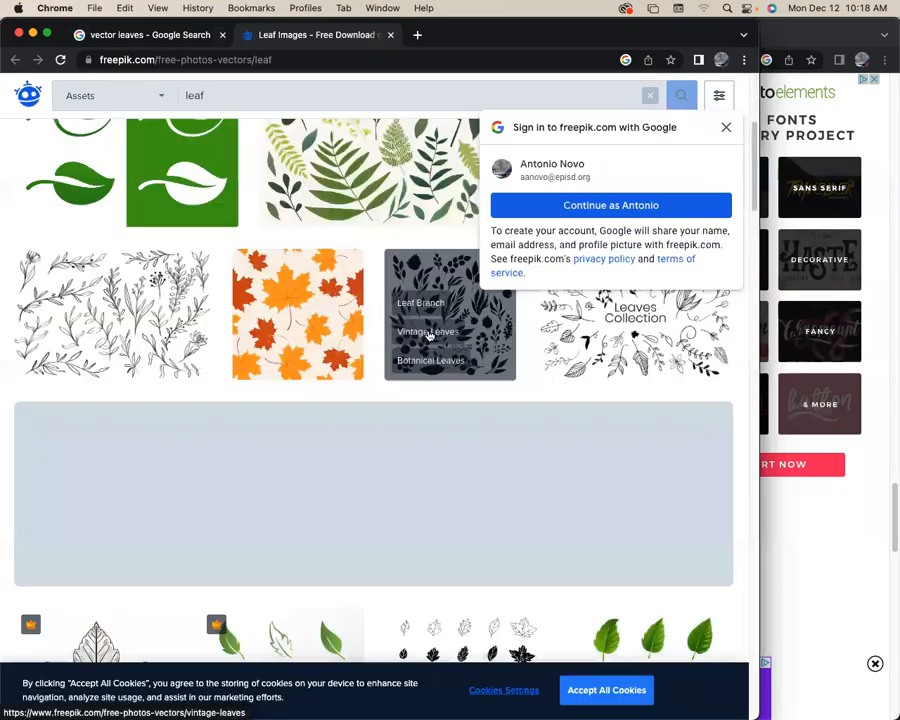
scroll(397, 333, "down", 5)
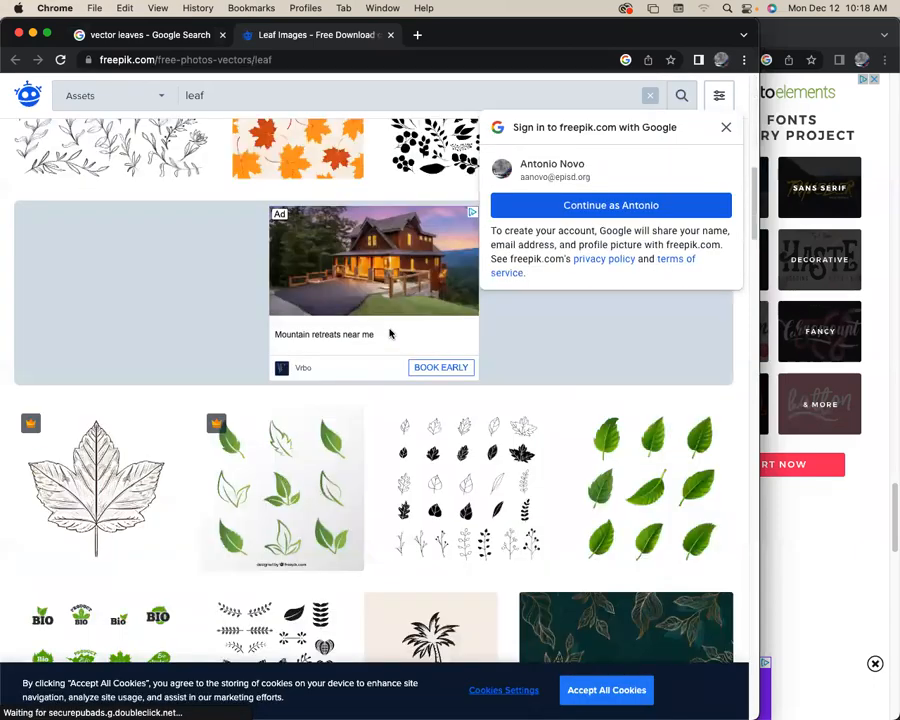
scroll(390, 333, "down", 4)
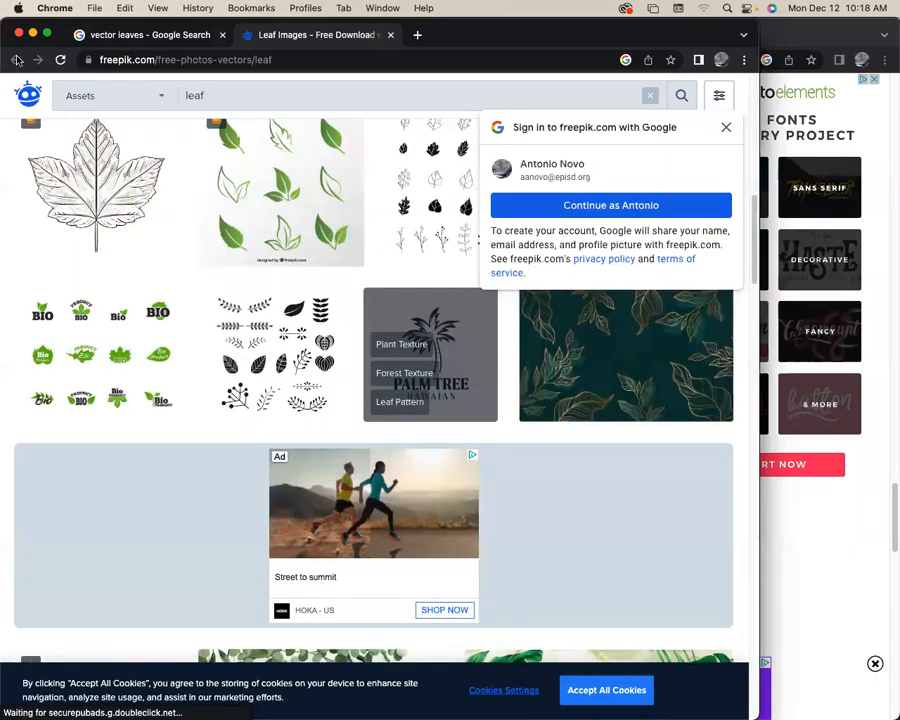
left_click(157, 38)
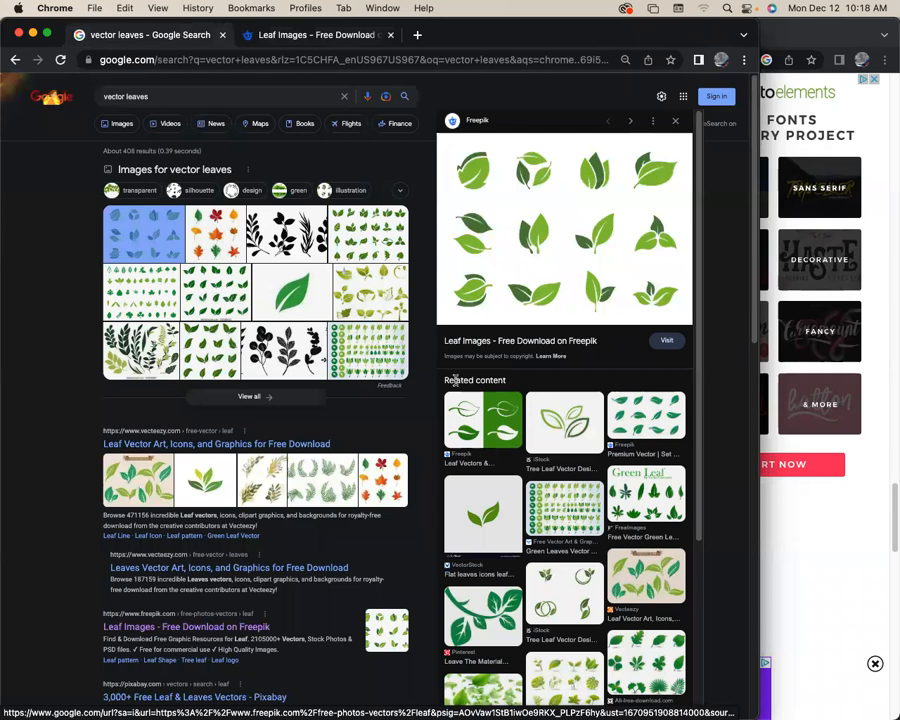
Step: Open the green-and-white leaf icons picture from Freepik's leaf collection and save the image to Downloads
left_click(570, 266)
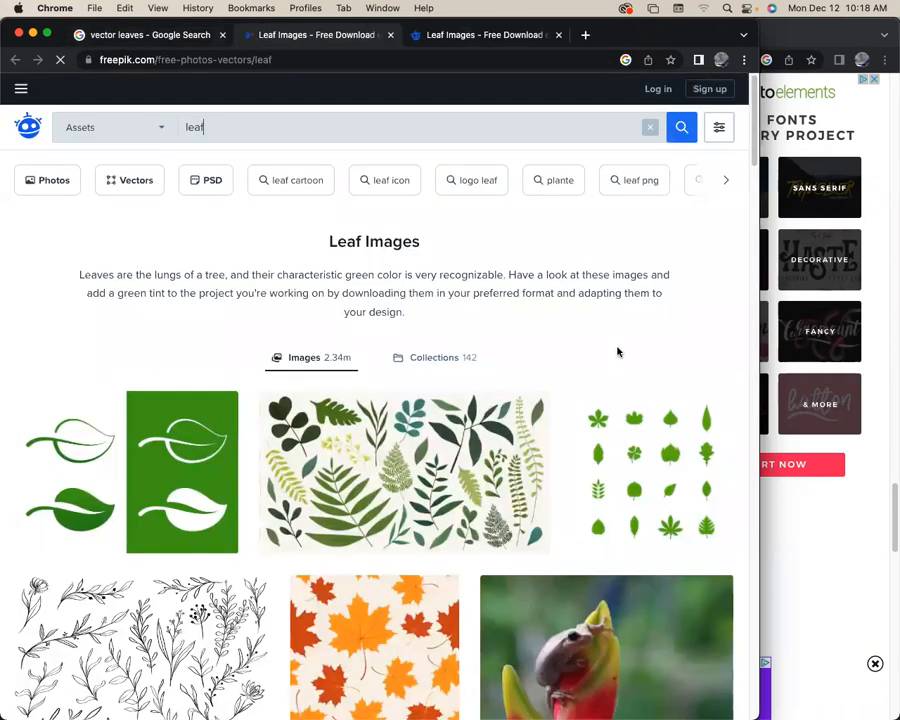
scroll(617, 351, "down", 10)
scroll(617, 351, "up", 10)
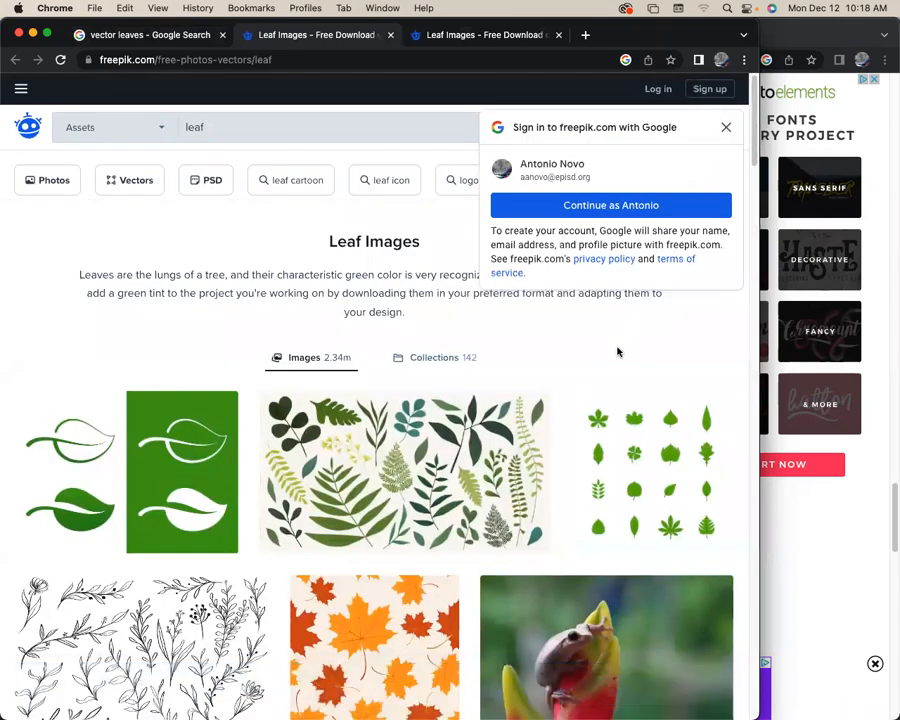
scroll(617, 355, "down", 1)
scroll(617, 355, "down", 3)
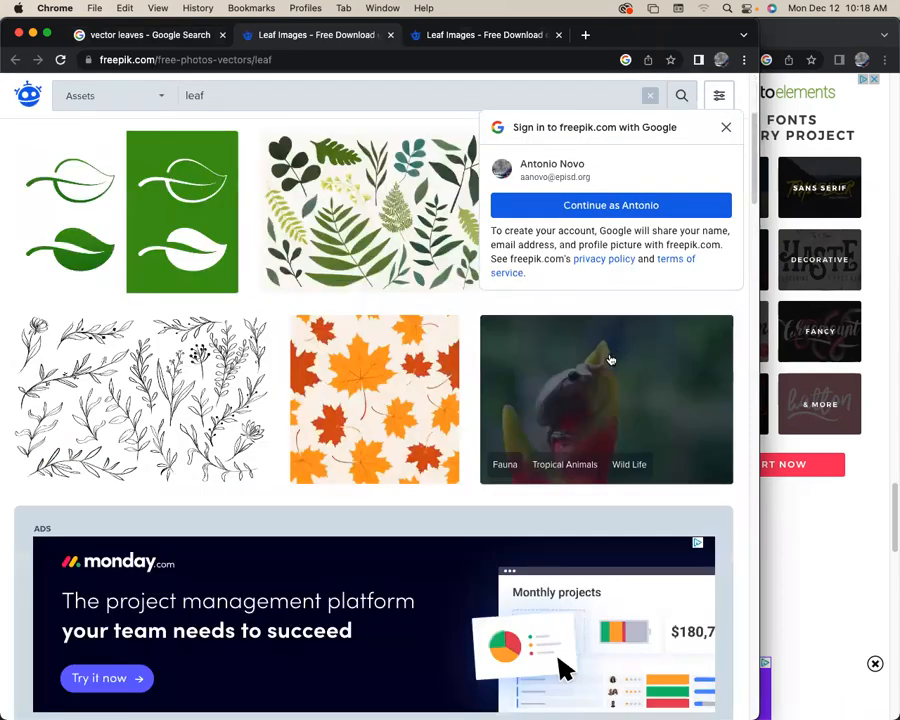
left_click(202, 236)
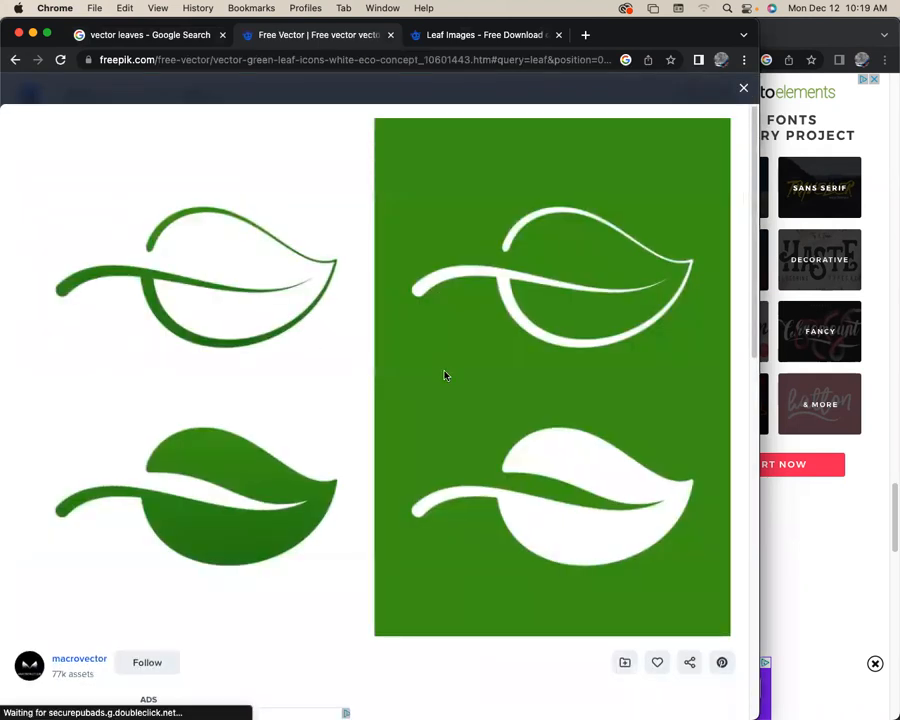
right_click(444, 375)
left_click(478, 396)
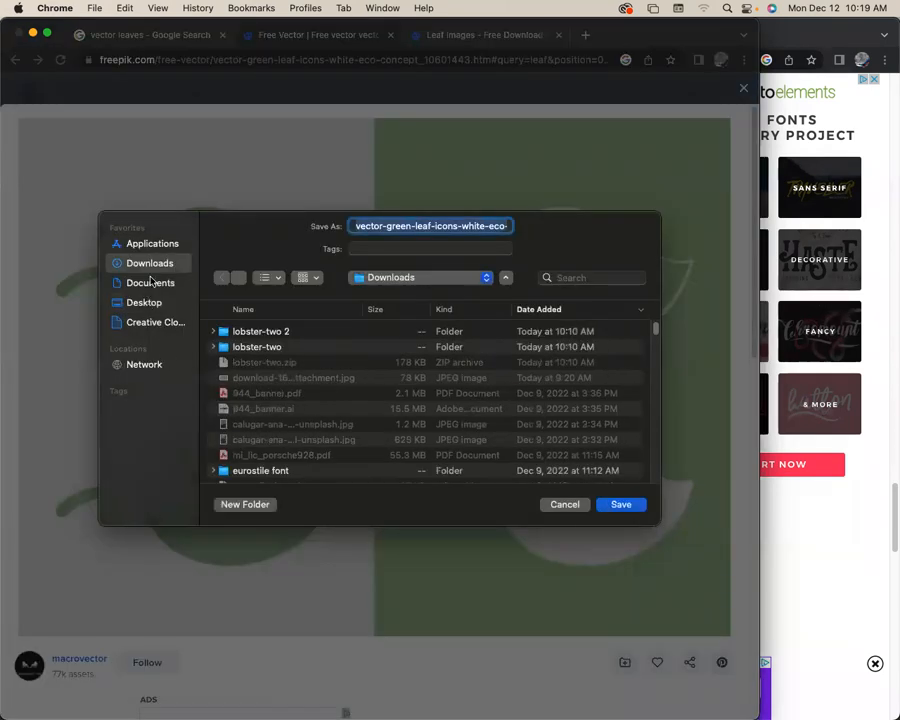
left_click(621, 505)
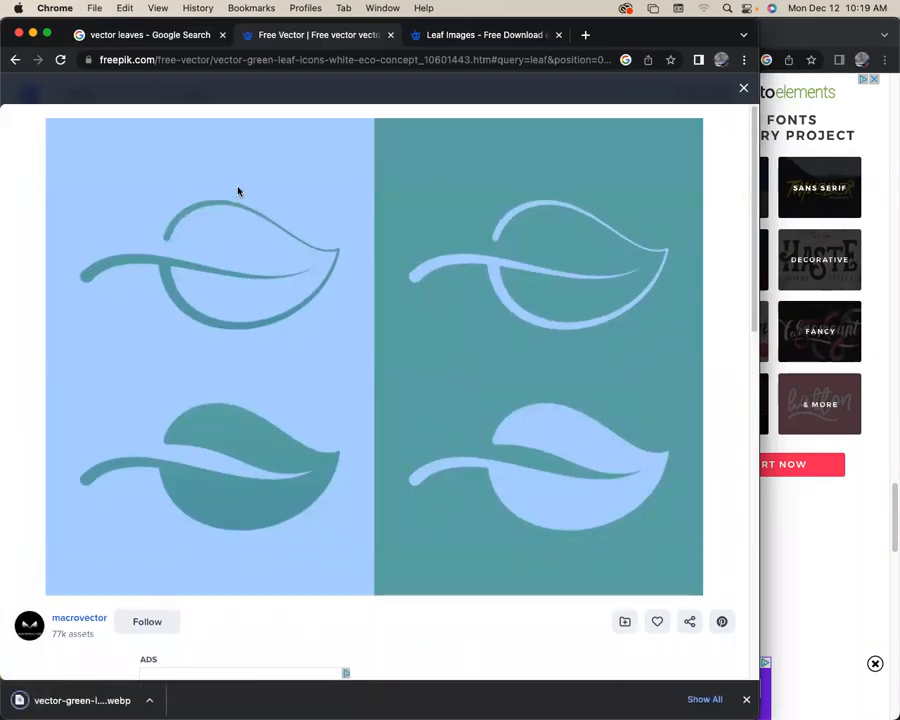
Step: Move the browser windows aside, return to Illustrator and lock the "Text on marquis" layer
left_click(115, 35)
left_click_drag(652, 33, 660, 376)
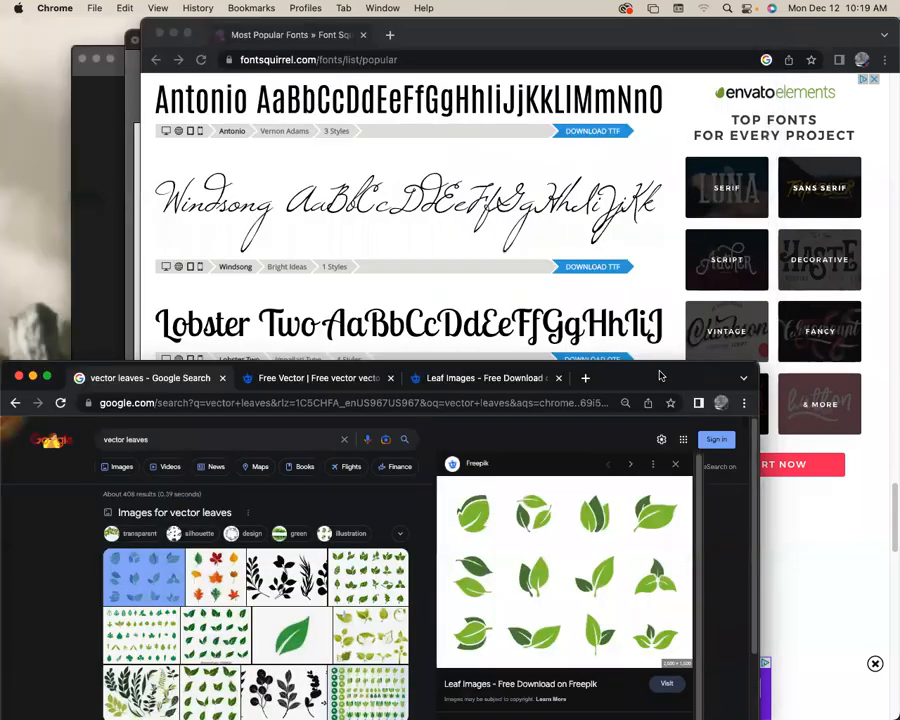
left_click_drag(429, 35, 692, 363)
left_click(408, 172)
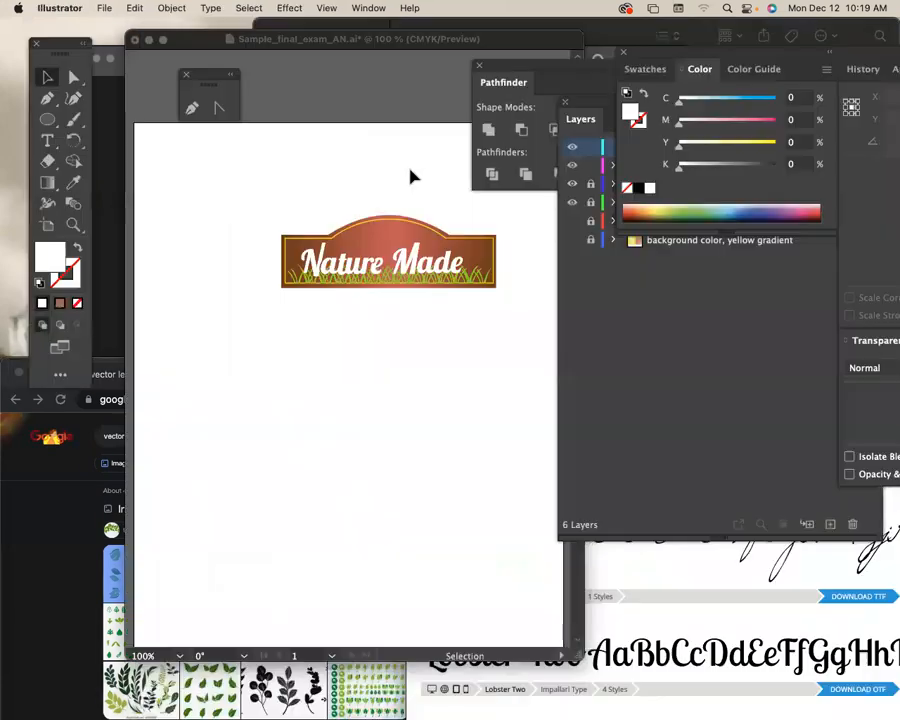
left_click(700, 321)
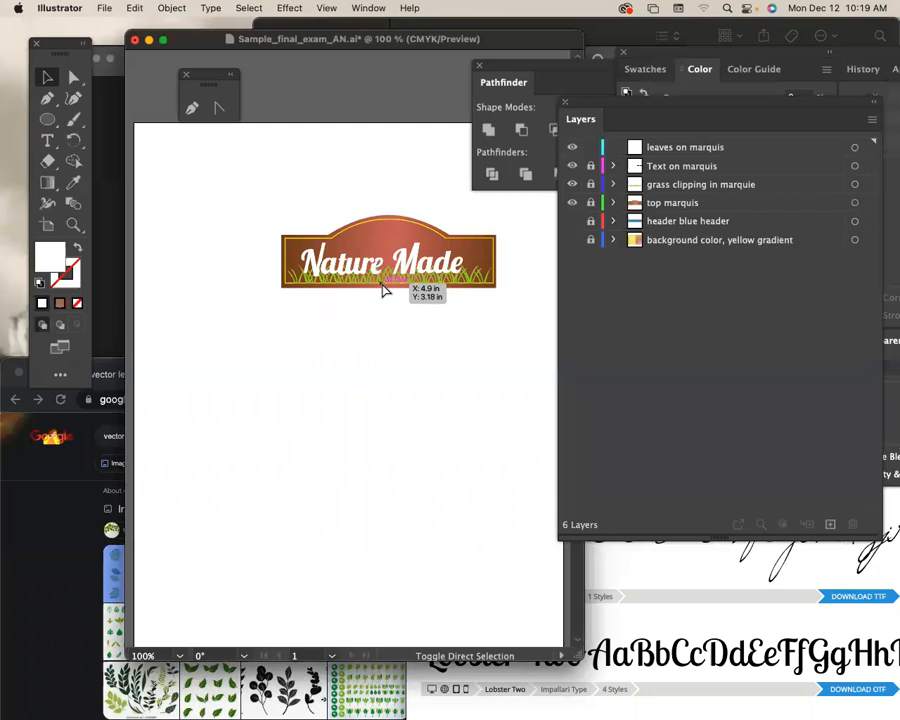
Step: Place the downloaded green leaf icons image on the artboard below the sign and lock it as a tracing template
key("super+shift+p")
left_click(141, 154)
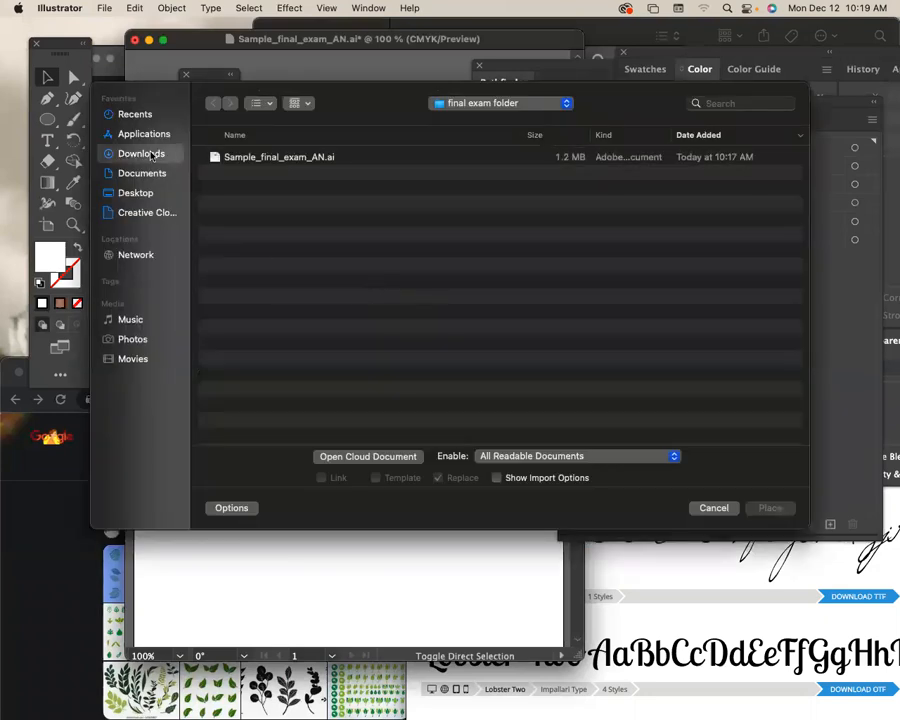
left_click(262, 158)
left_click(763, 508)
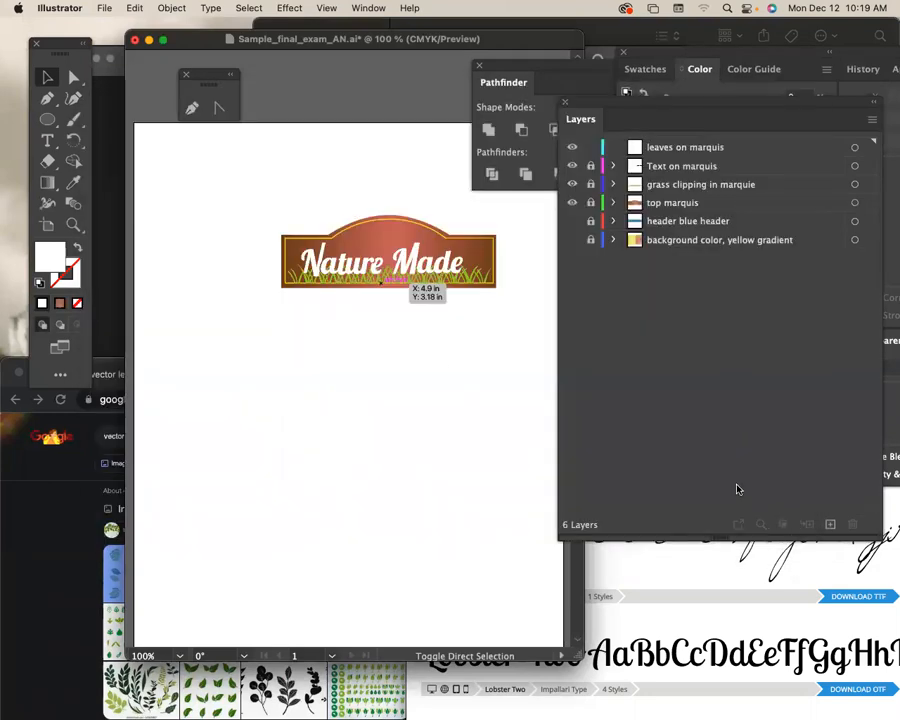
left_click_drag(322, 399, 498, 532)
key("super+equal")
key("super+equal")
key("super+equal")
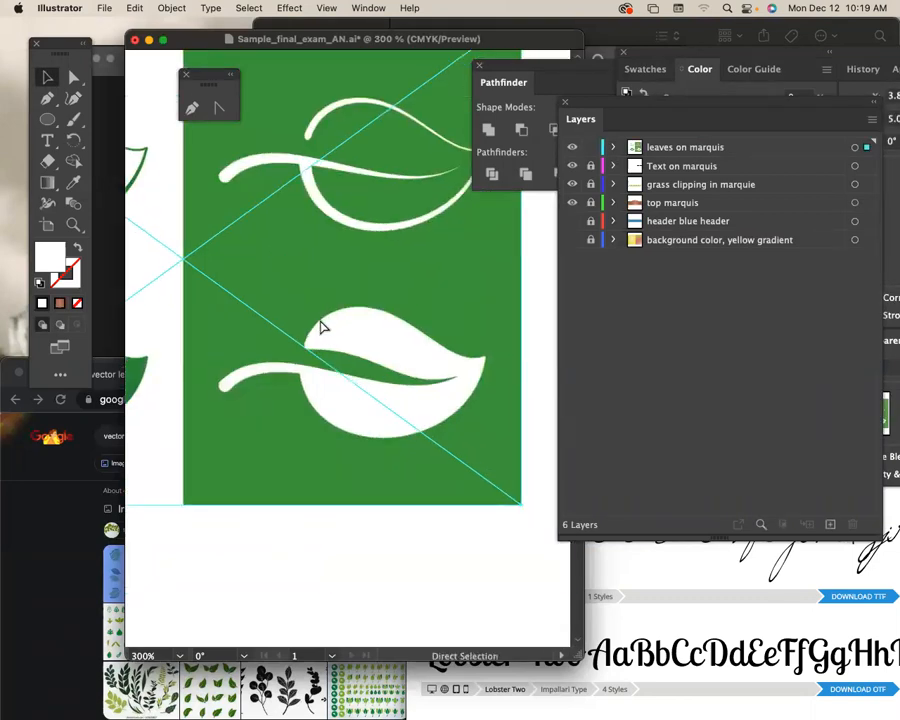
key("super+2")
Step: Start a Pen path at the stem end of the solid white leaf, using no fill and a dark purple stroke
left_click_drag(318, 325, 344, 251)
left_click(47, 99)
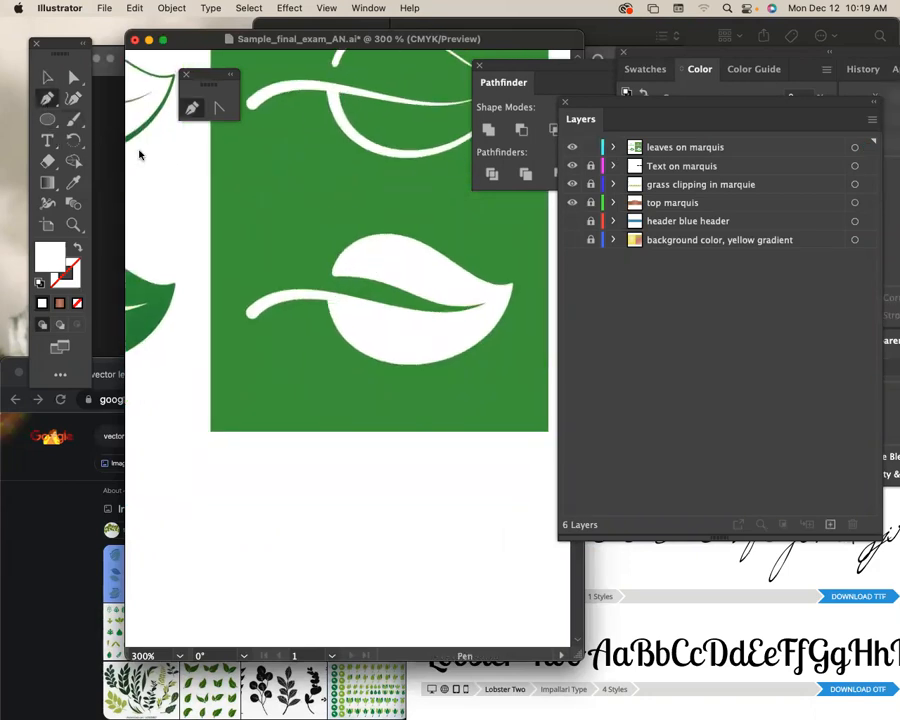
left_click(253, 318)
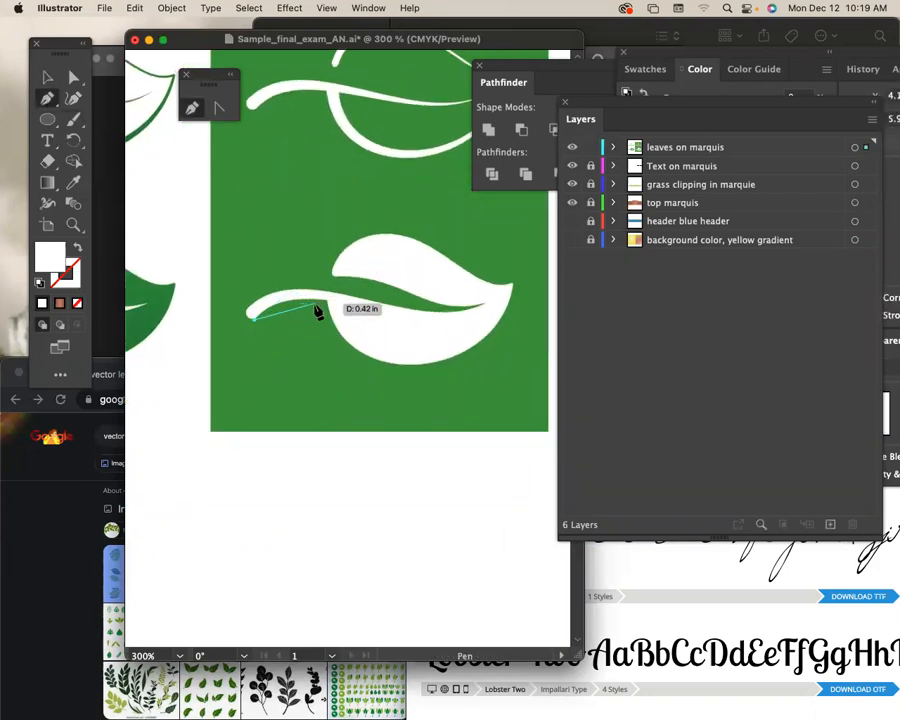
left_click(77, 249)
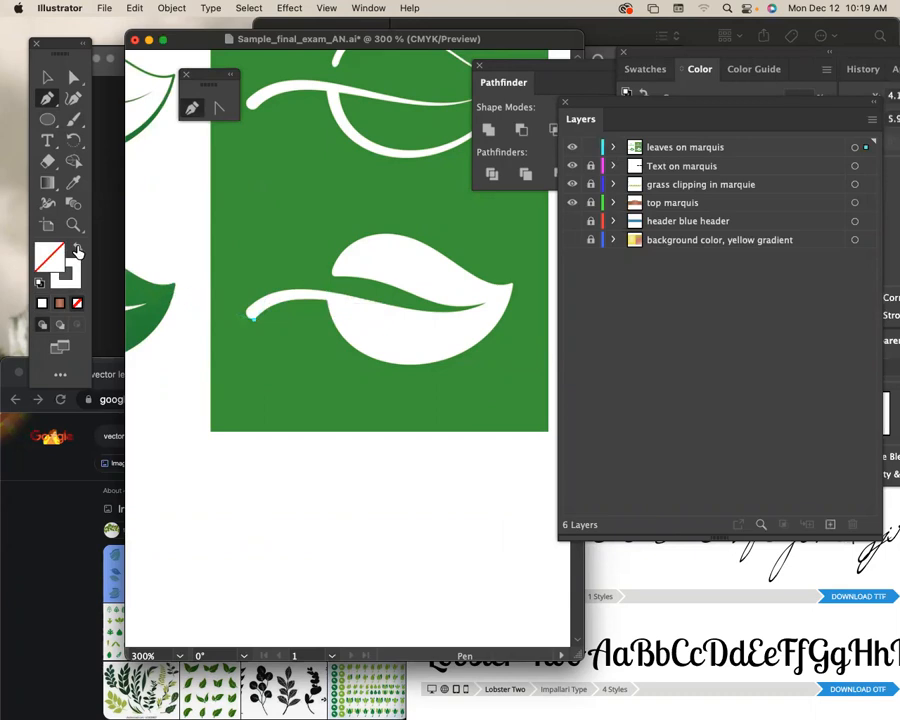
left_click(700, 69)
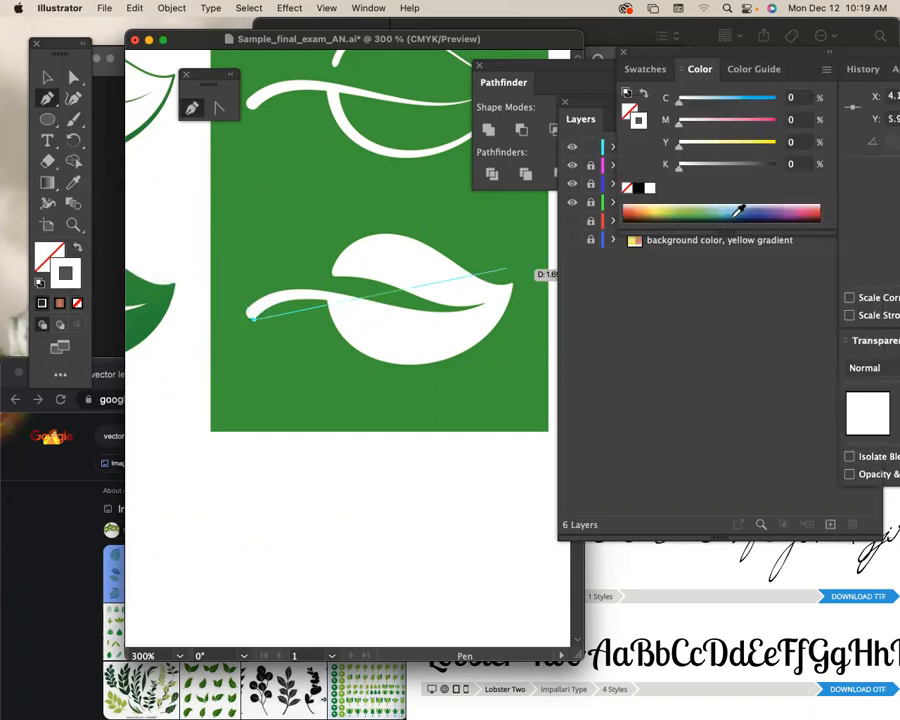
mouse_move(757, 203)
left_mouse_down()
mouse_move(802, 206)
mouse_move(789, 212)
left_mouse_up()
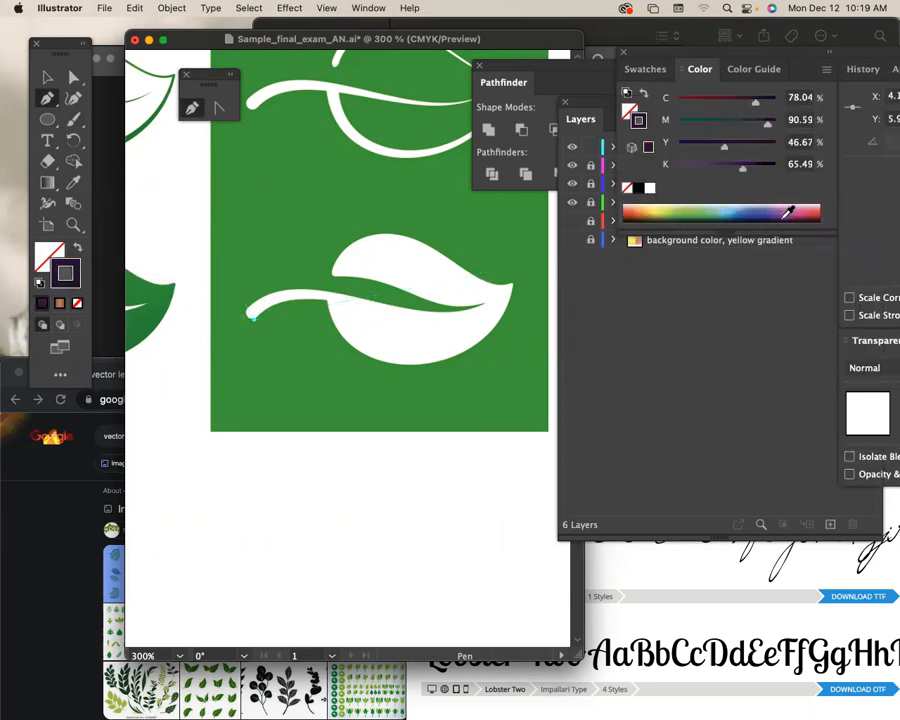
Step: Trace the underside of the stem and the lower edge of the white leaf up to its pointed tip
left_click_drag(327, 300, 380, 305)
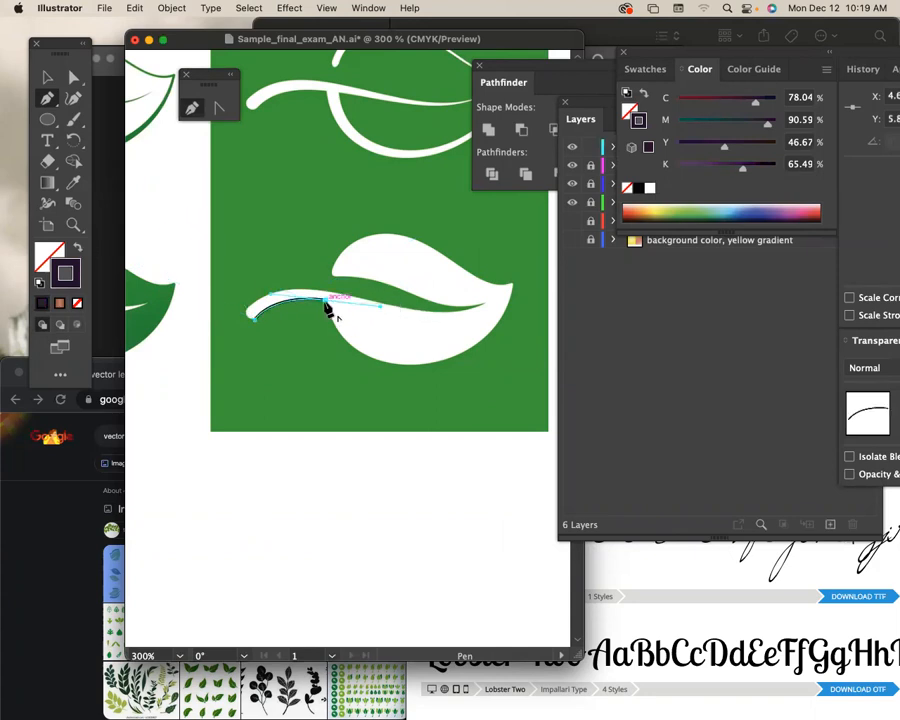
left_click_drag(417, 365, 494, 362)
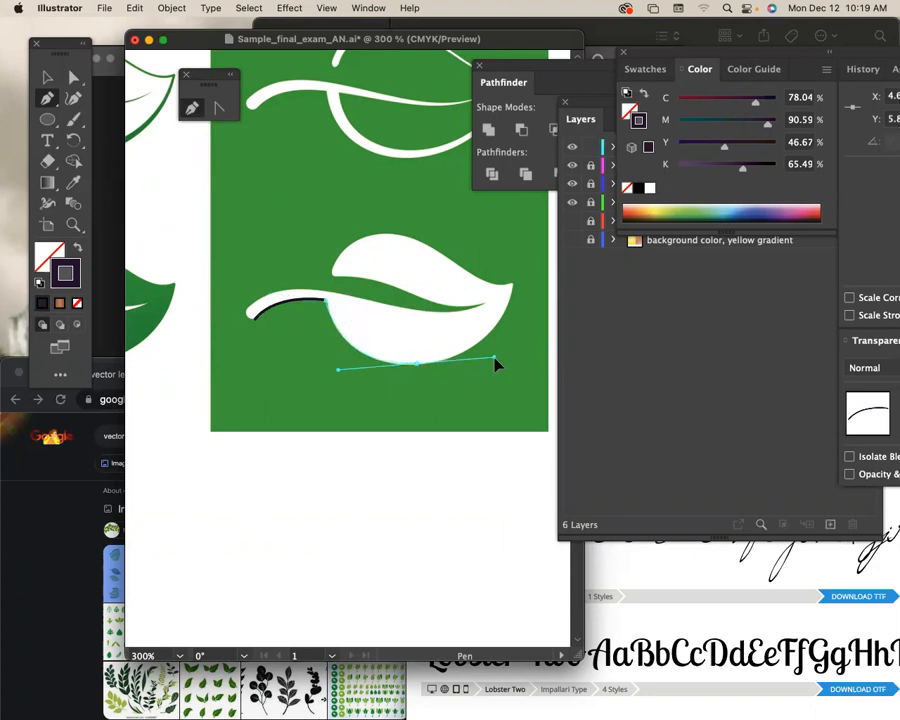
left_click(416, 364)
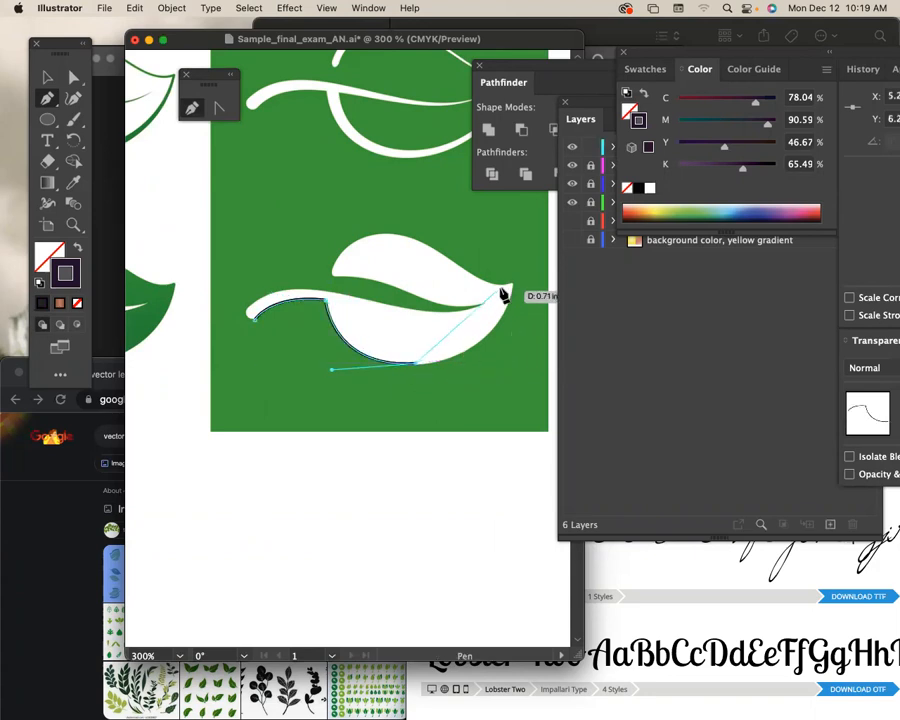
left_click_drag(510, 289, 516, 214)
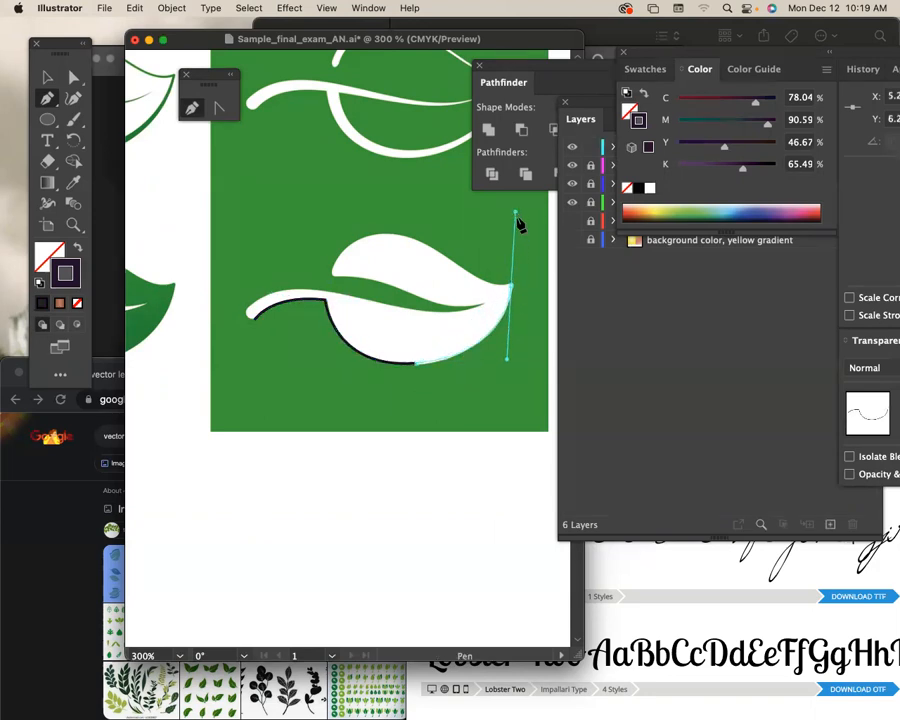
left_click(507, 289)
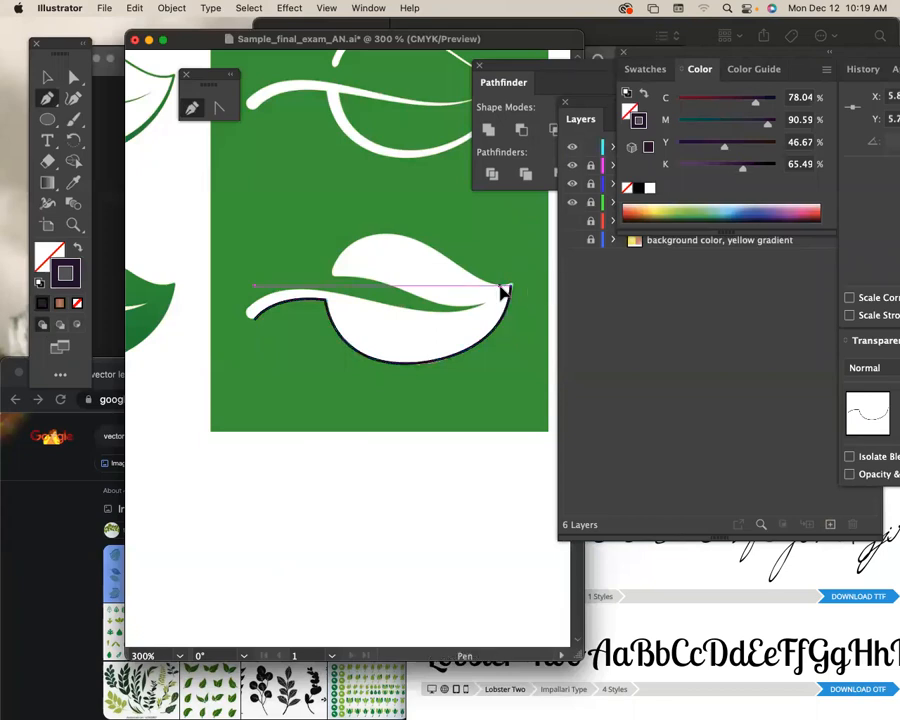
Step: Trace the upper edge of the white leaf with curved segments from the tip back to its rounded base
key("super+equal")
key("super+equal")
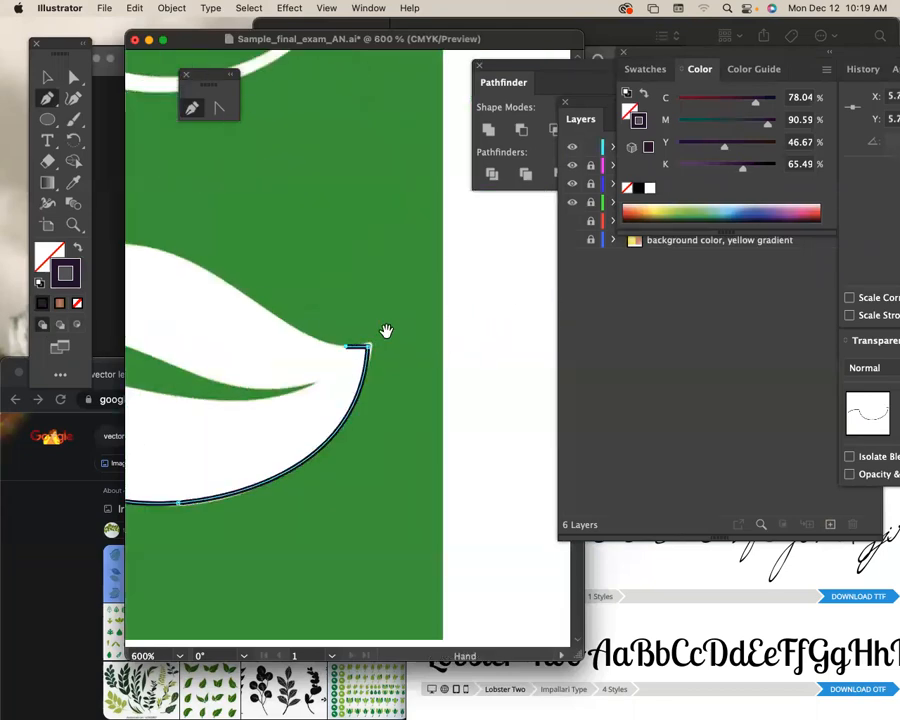
left_click_drag(386, 330, 513, 334)
left_click(486, 354)
left_click(496, 354)
left_click_drag(495, 354, 345, 282)
left_click(399, 321)
key("space")
left_click_drag(278, 294, 402, 283)
left_click_drag(269, 290, 185, 416)
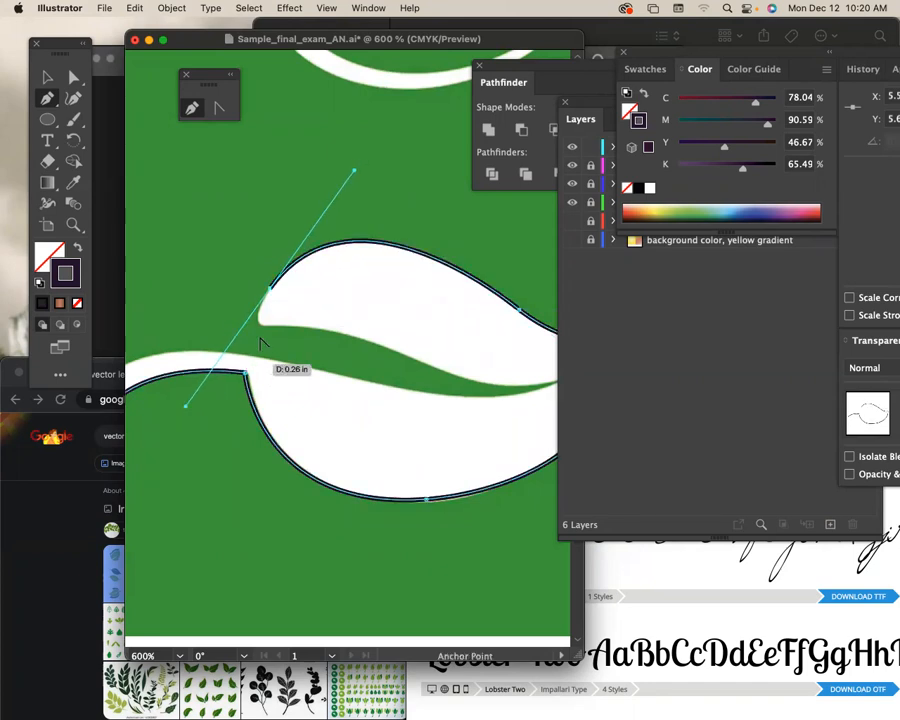
Step: Continue the outline along the upper side of the stem and close the path around its rounded end
mouse_move(269, 290)
left_mouse_down()
mouse_move(262, 332)
mouse_move(359, 336)
mouse_move(336, 308)
left_mouse_up()
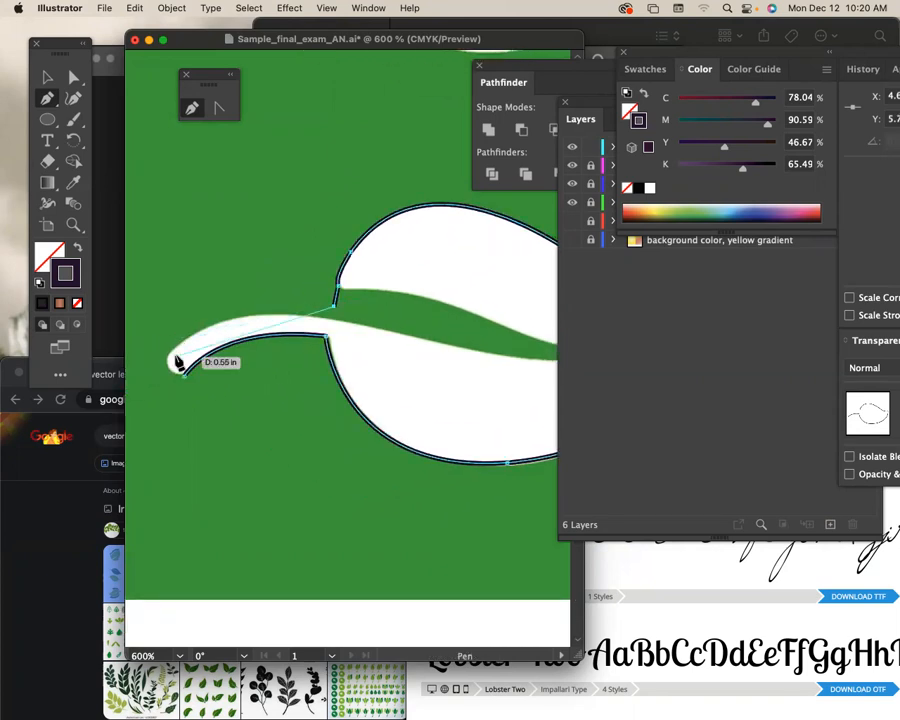
left_click_drag(175, 362, 212, 385)
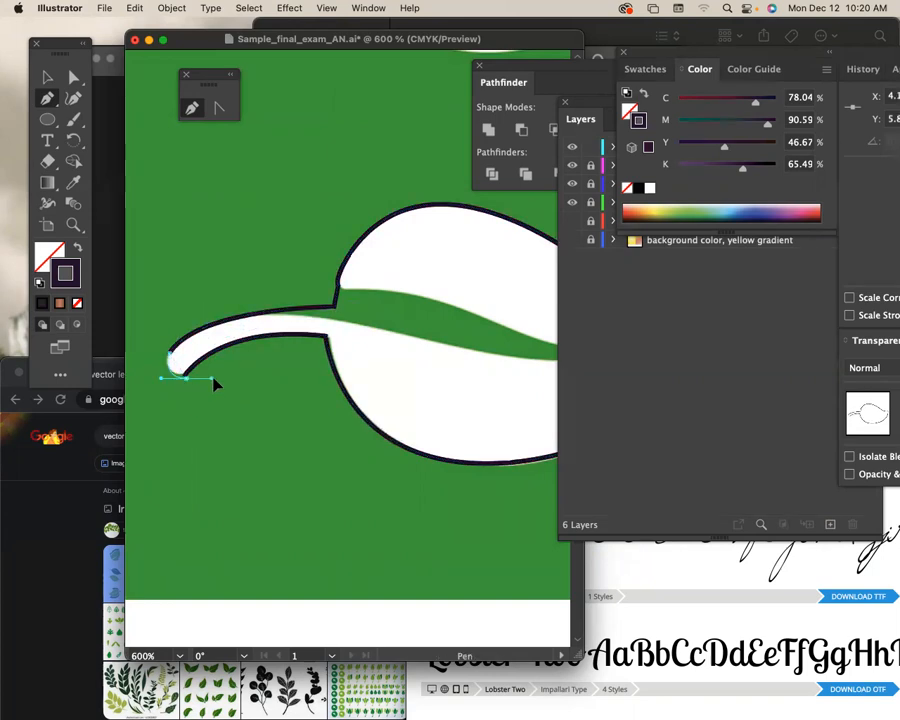
left_click(46, 78)
Step: Duplicate the traced leaf outline onto the empty white area right of the green panel
key("space")
mouse_move(443, 248)
left_mouse_down()
mouse_move(240, 228)
mouse_move(447, 234)
left_mouse_up()
key("super+minus")
key("super+minus")
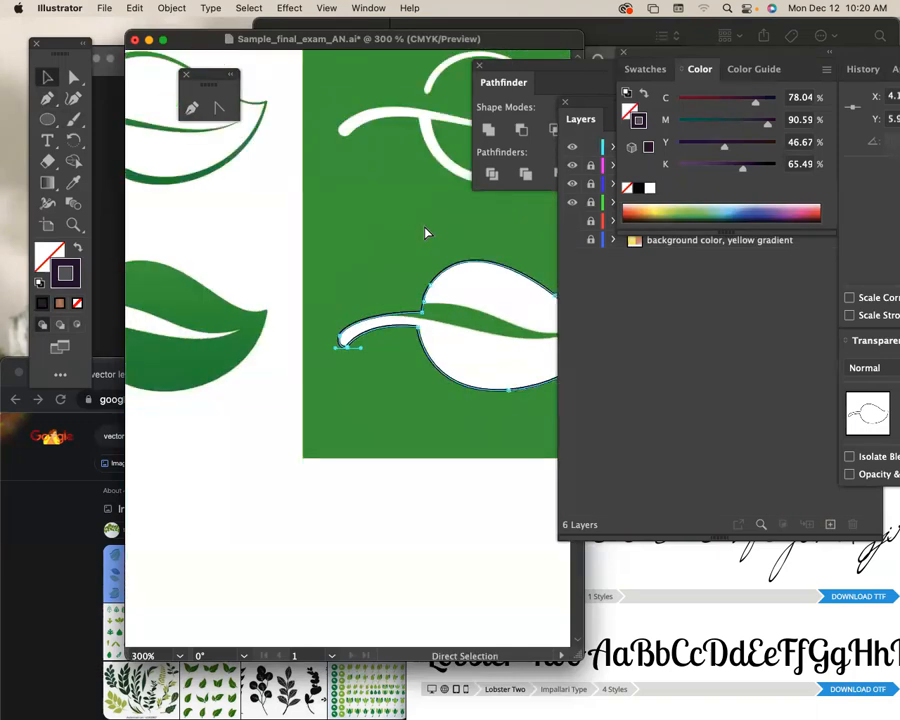
key("super+minus")
key("super+minus")
key("super+minus")
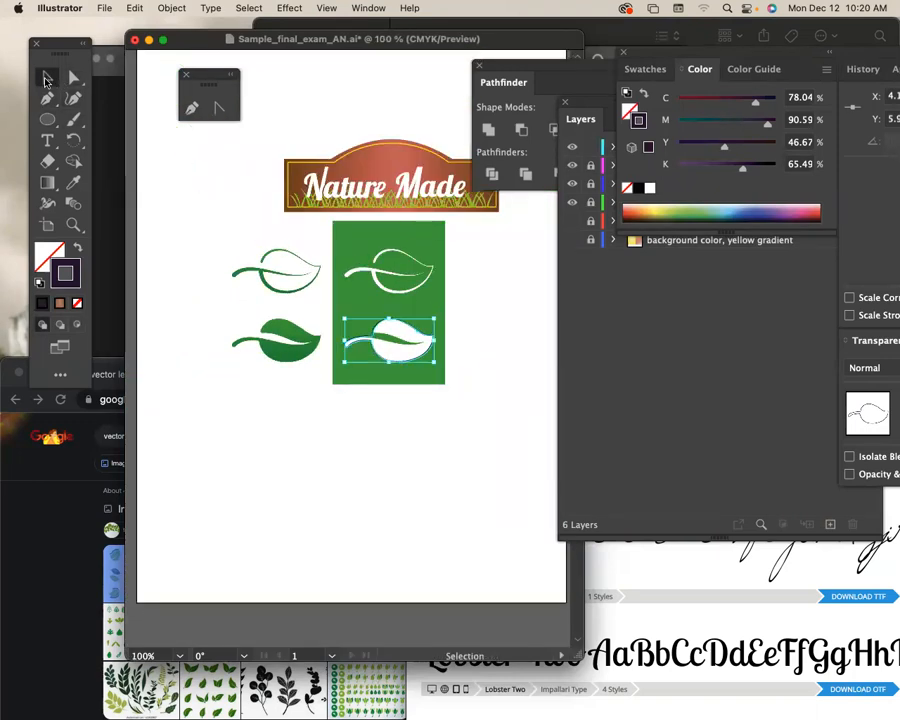
key("space")
mouse_move(405, 370)
left_mouse_down()
mouse_move(288, 355)
mouse_move(397, 343)
mouse_move(395, 355)
left_mouse_up()
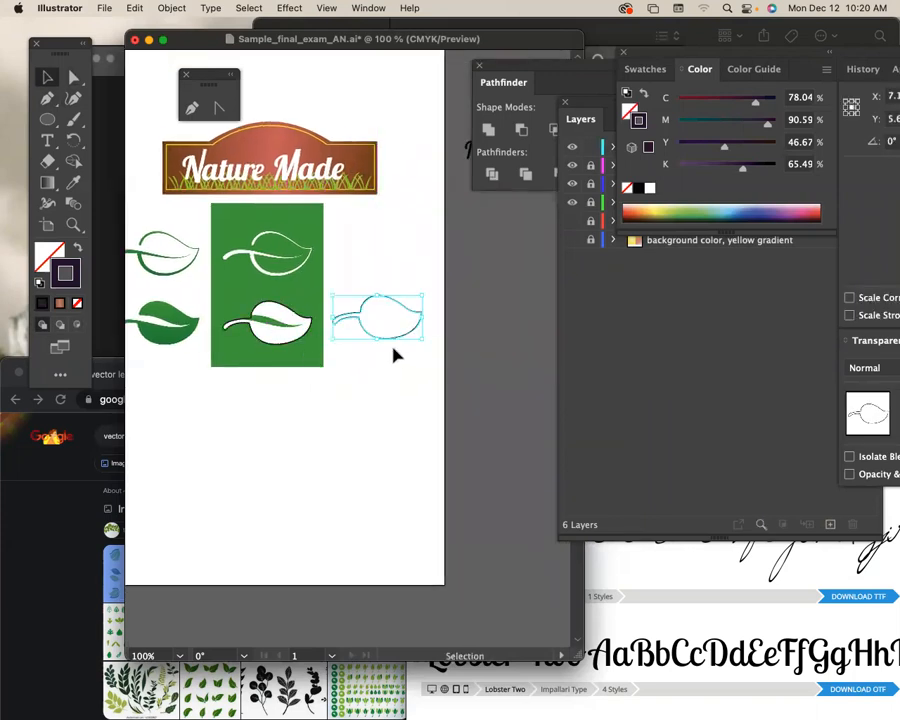
Step: Give the copied leaf a solid green fill of about C 85, M 16, Y 94, K 3 and no stroke
left_click(79, 251)
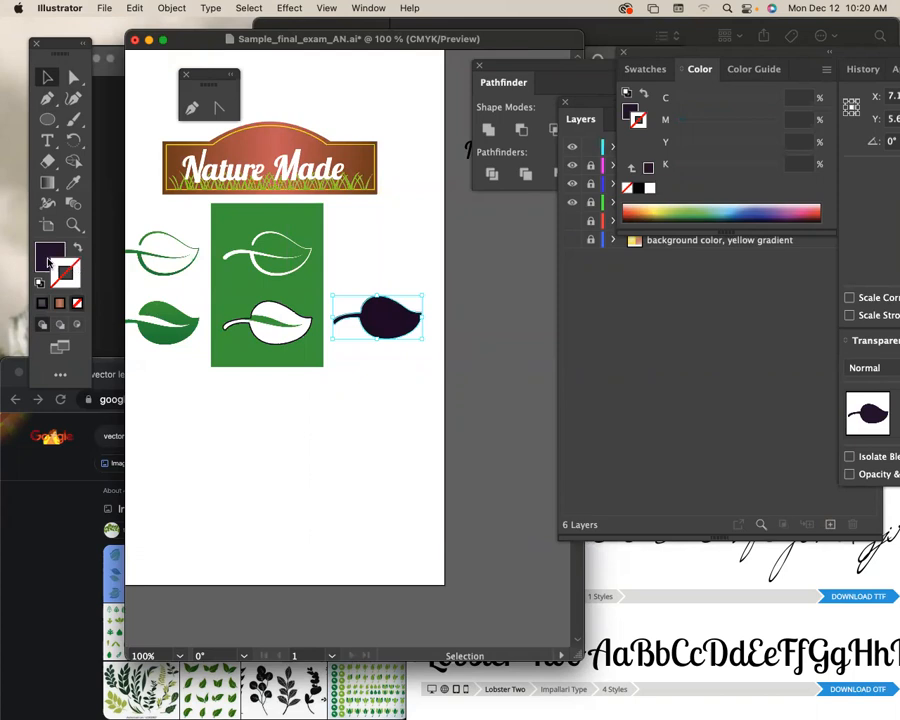
double_click(48, 259)
left_click_drag(470, 315, 466, 291)
left_click_drag(403, 174, 433, 253)
left_click(630, 169)
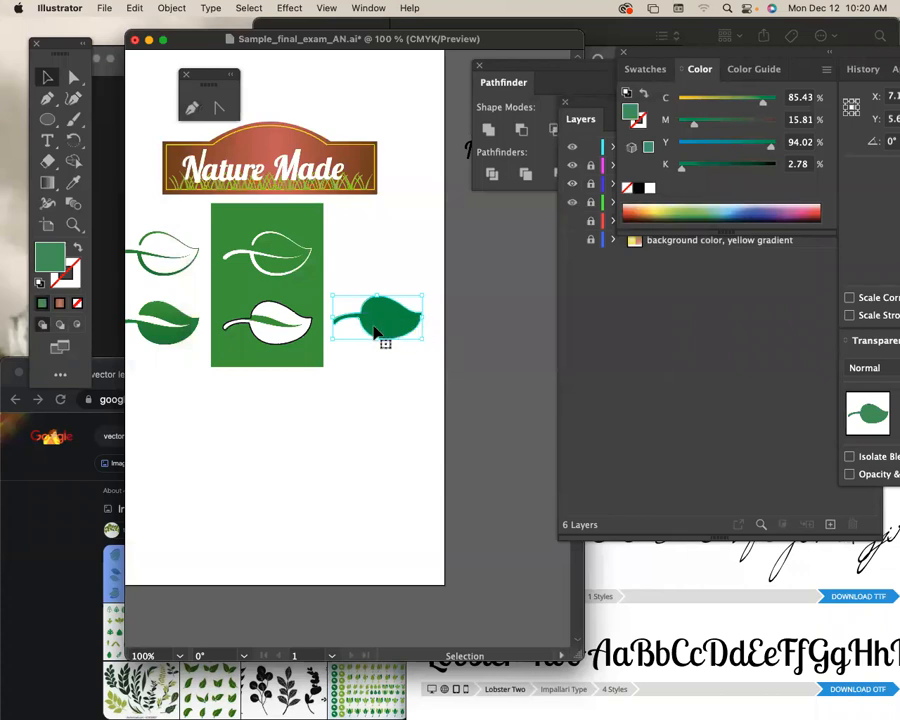
Step: Draw a closed, curved, tapering vein shape with the Pen tool across the middle of the green leaf copy
key("super+equal")
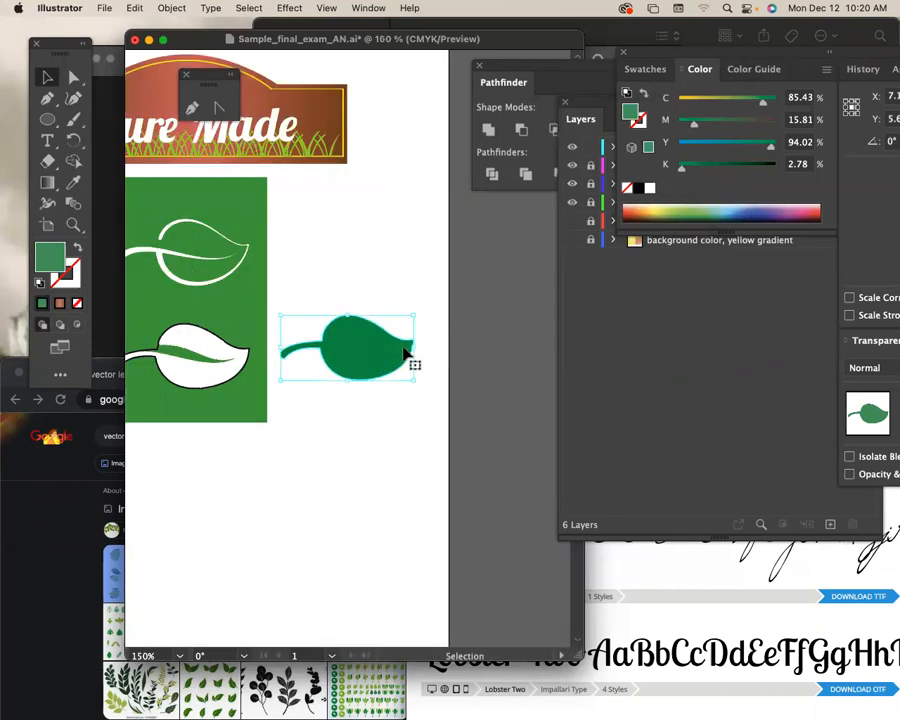
left_click_drag(359, 354, 395, 342)
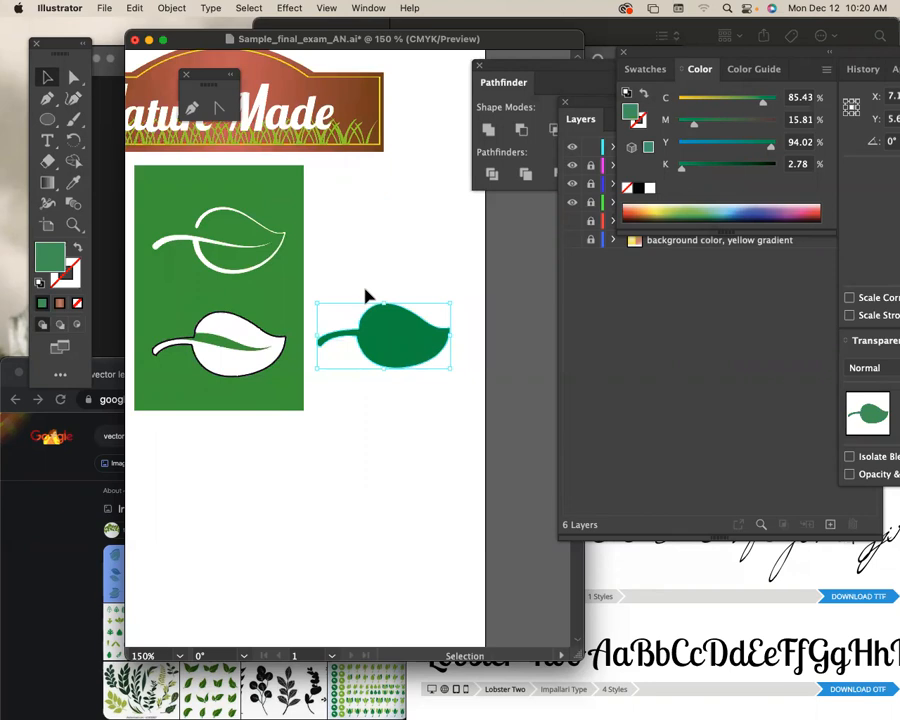
key("a")
key("super+equal")
key("super+equal")
left_click_drag(370, 344, 559, 306)
key("super+shift+a")
left_click_drag(251, 304, 295, 286)
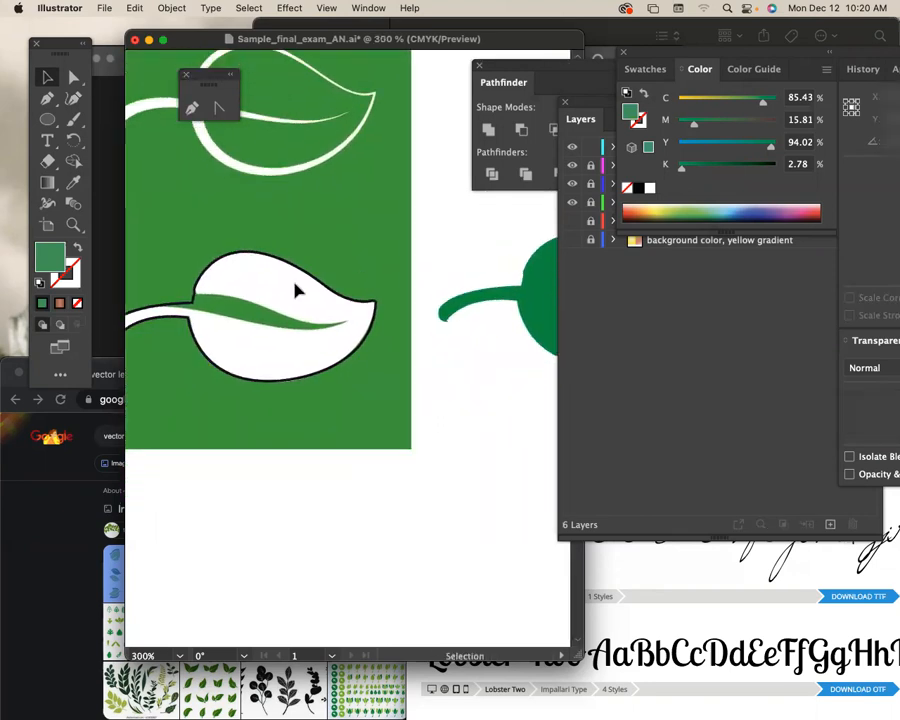
left_click(47, 98)
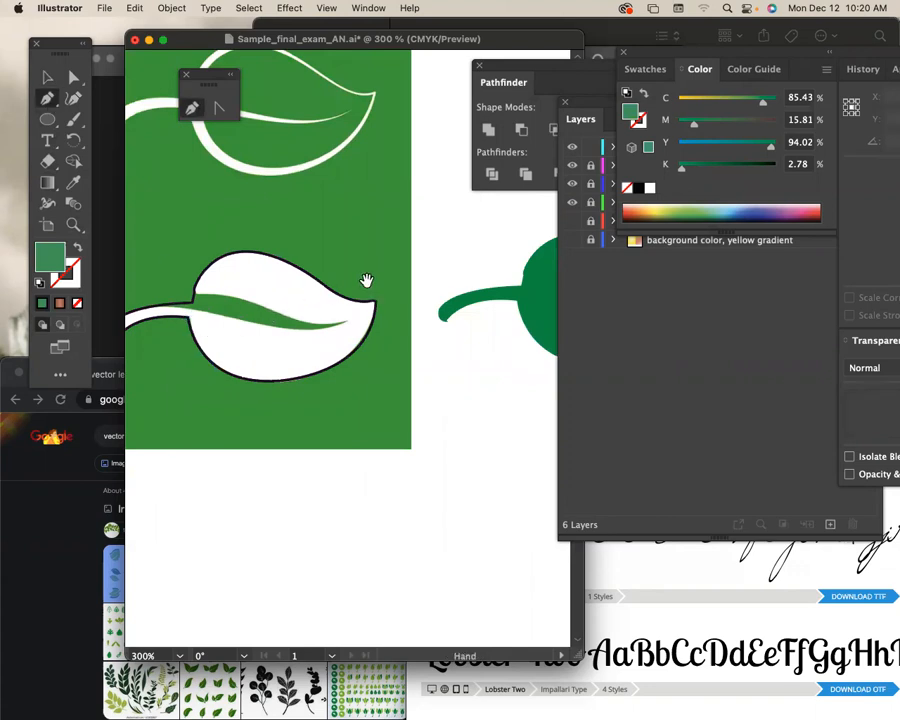
left_click_drag(365, 280, 219, 271)
left_click_drag(352, 281, 524, 277)
left_click_drag(529, 287, 505, 271)
left_click(469, 286)
left_click_drag(419, 298, 397, 274)
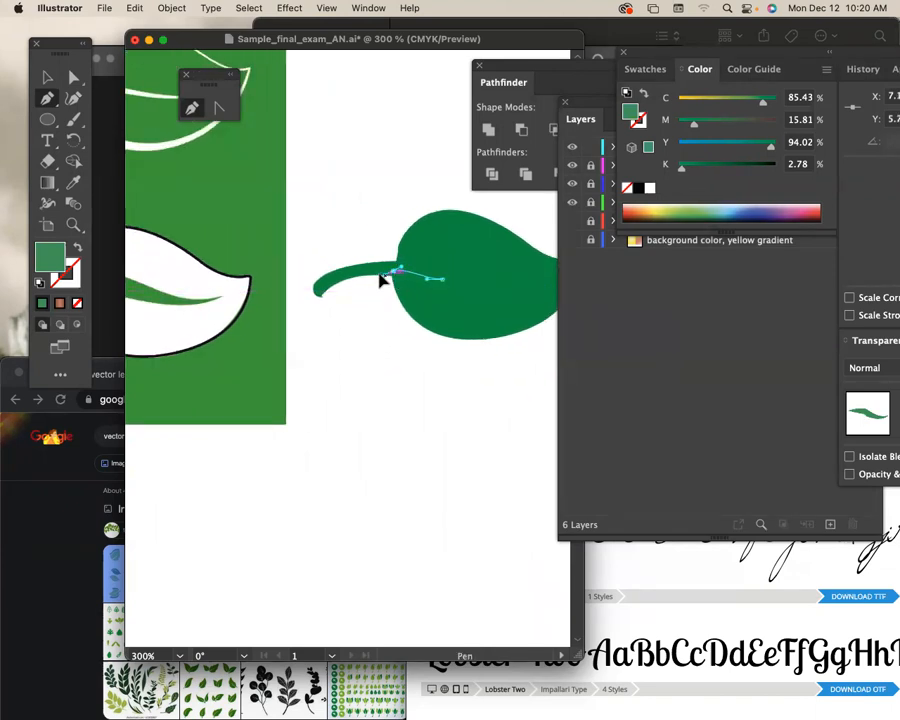
left_click_drag(388, 277, 388, 275)
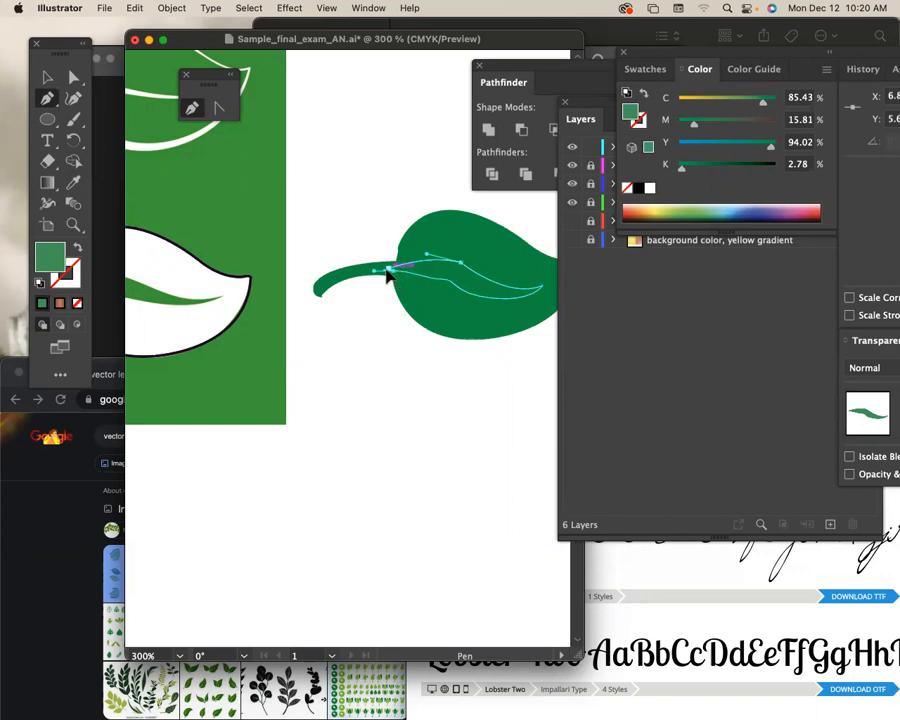
Step: Fill the vein shape with white using the Eyedropper and stretch it slightly toward the leaf's tip
left_click(48, 79)
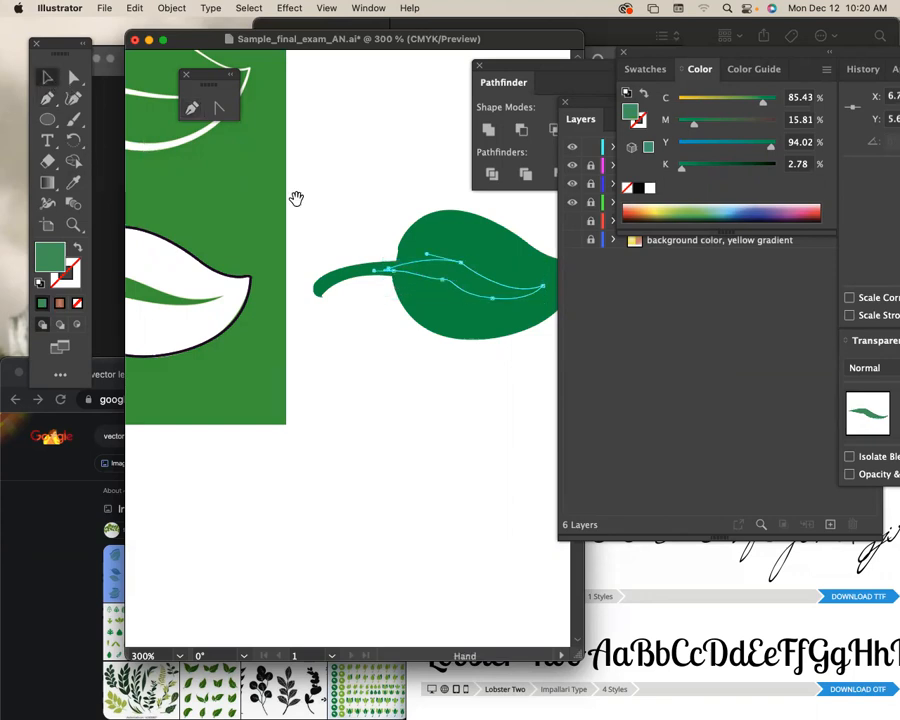
left_click_drag(297, 198, 210, 182)
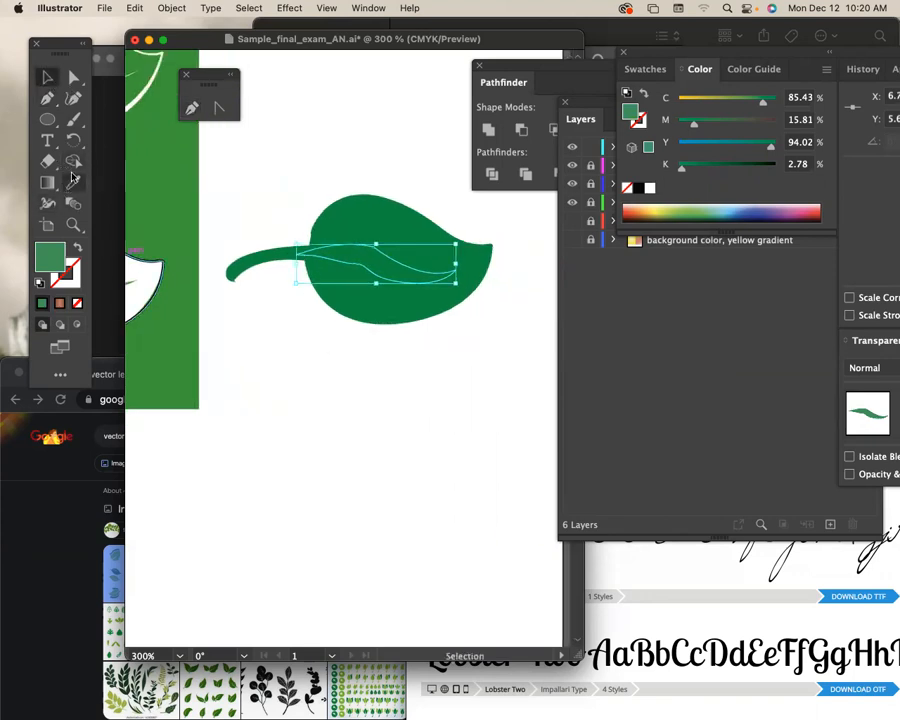
left_click(71, 184)
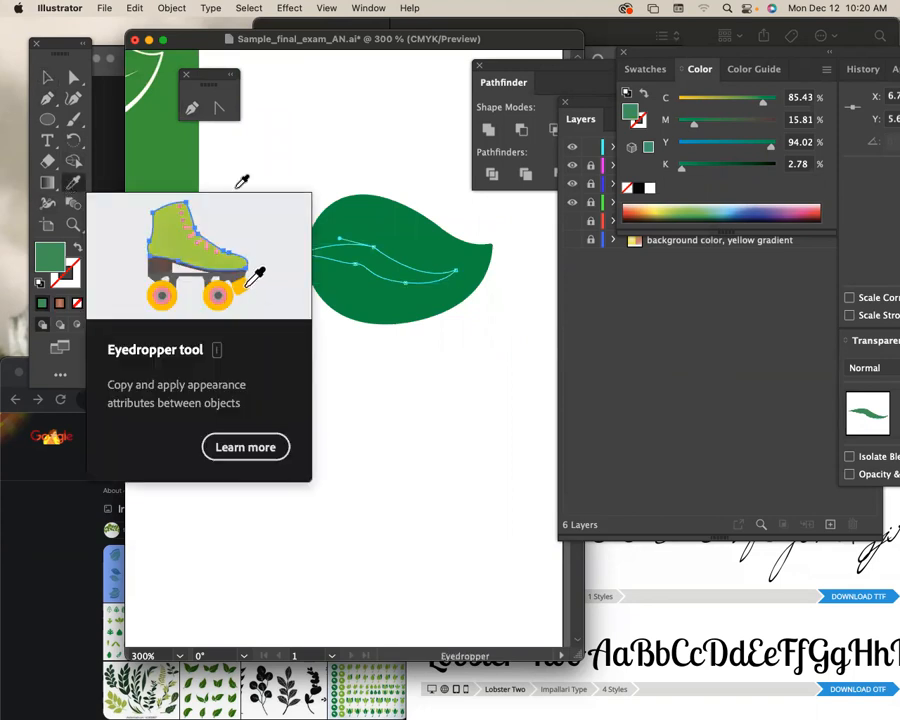
left_click(377, 152)
left_click(45, 75)
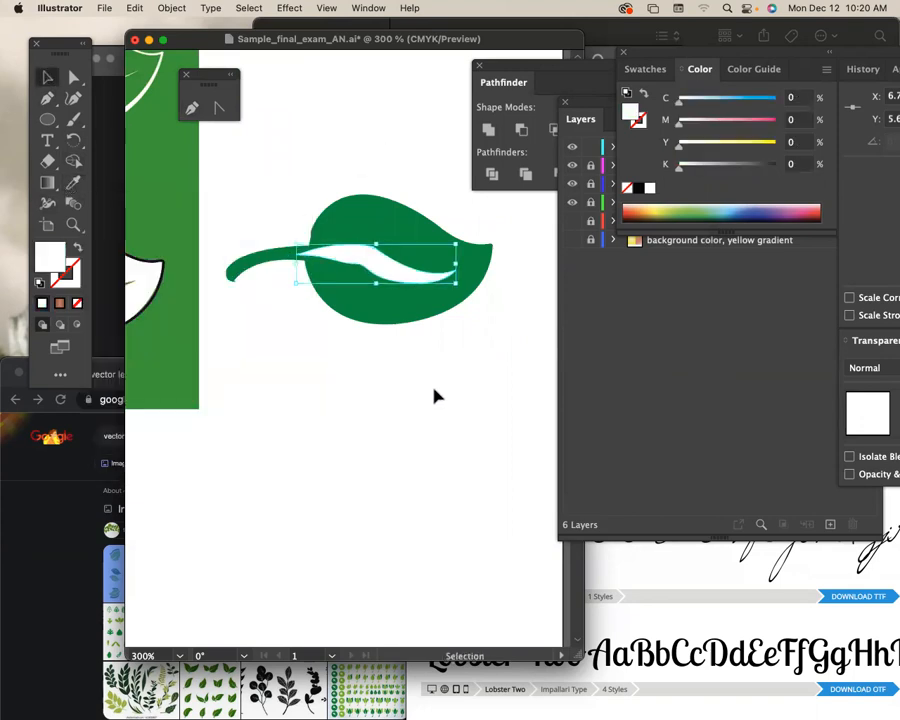
left_click_drag(457, 263, 468, 263)
left_click(474, 357)
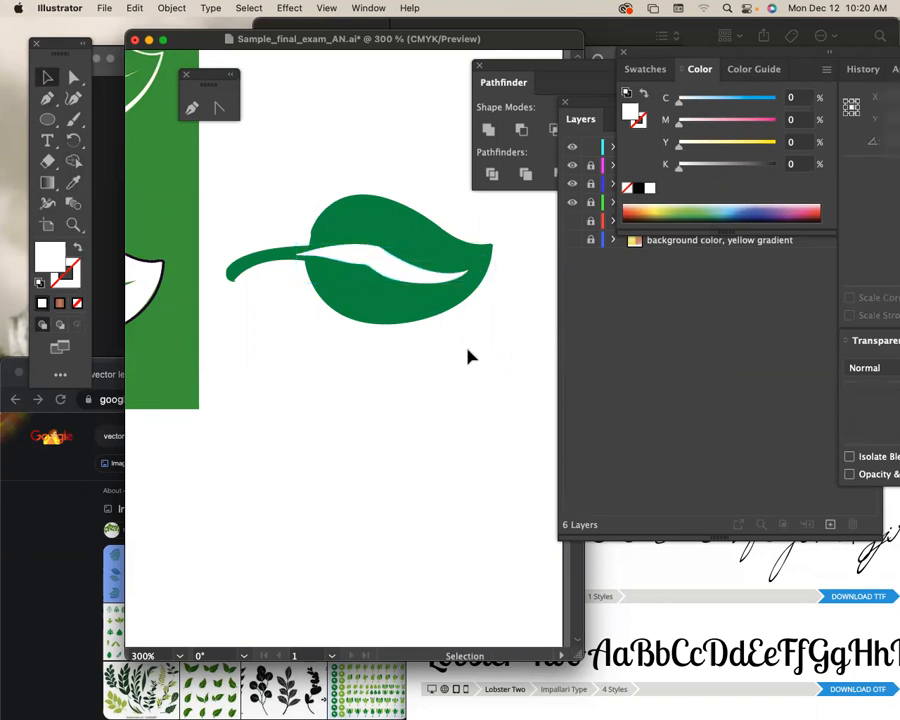
Step: Select the green leaf together with the vein shape and cut the vein out with Pathfinder Minus Front
left_click_drag(492, 356, 385, 308)
key("space")
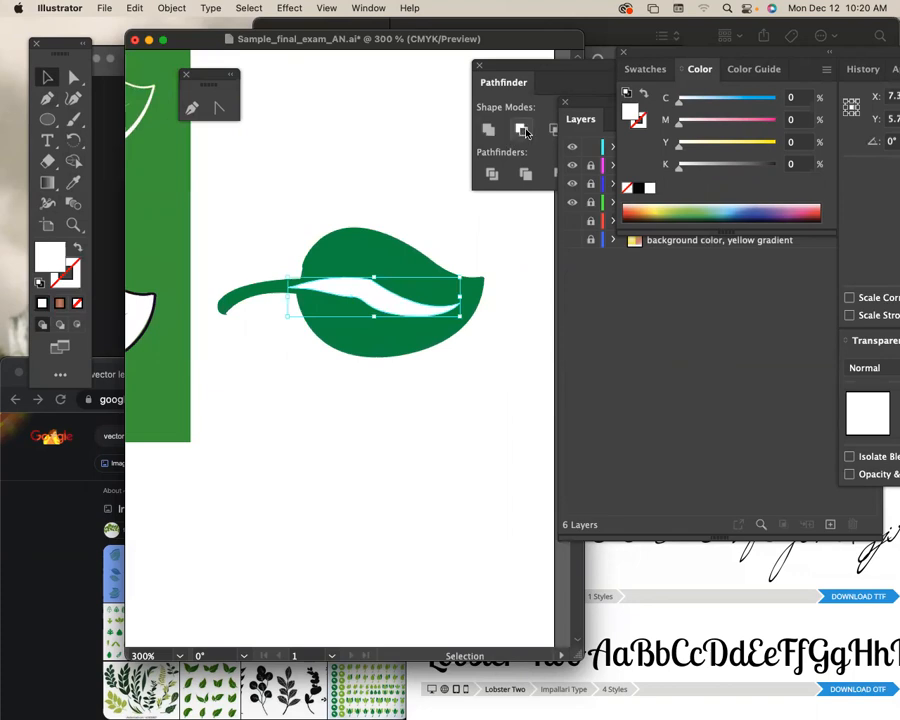
left_click(521, 133)
left_click_drag(479, 362, 353, 223)
left_click(354, 227)
left_click_drag(513, 434, 334, 242)
left_click(521, 131)
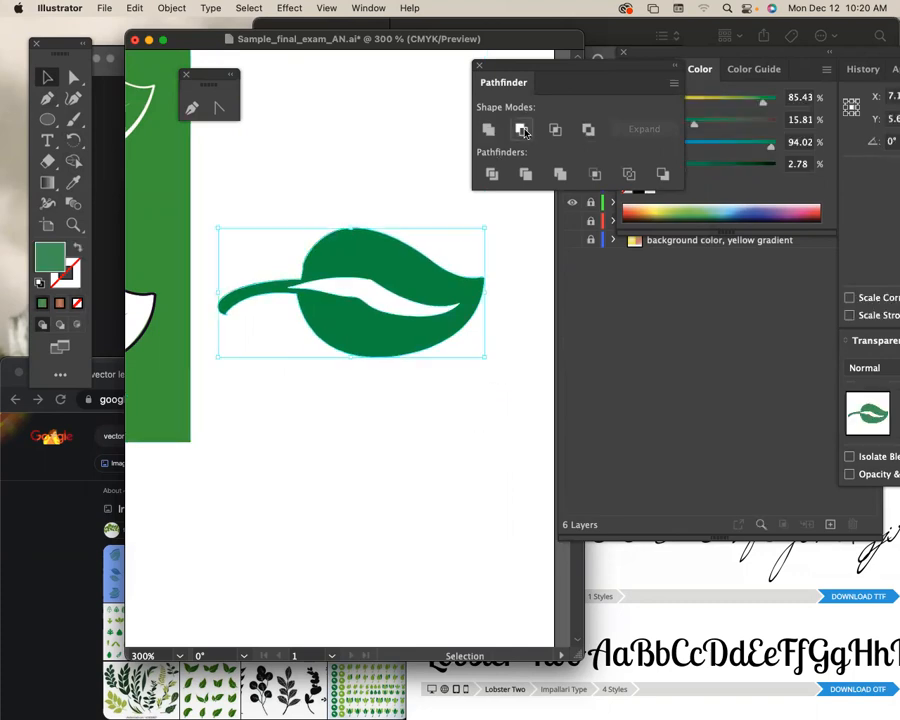
Step: Delete the placed reference image of the leaves with the green background
left_click_drag(324, 380, 500, 426)
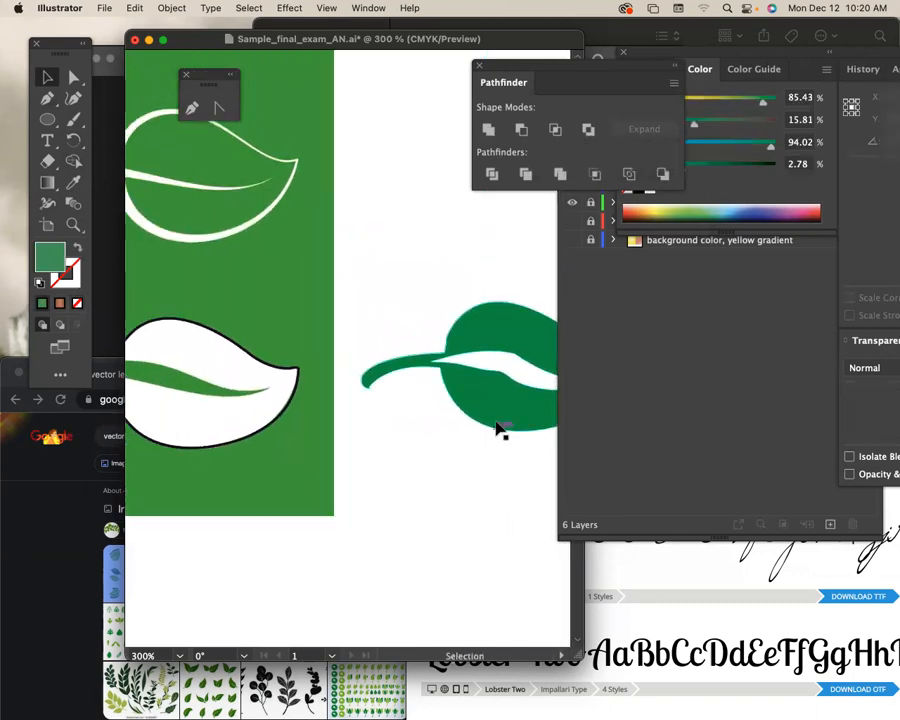
left_click_drag(332, 294, 404, 470)
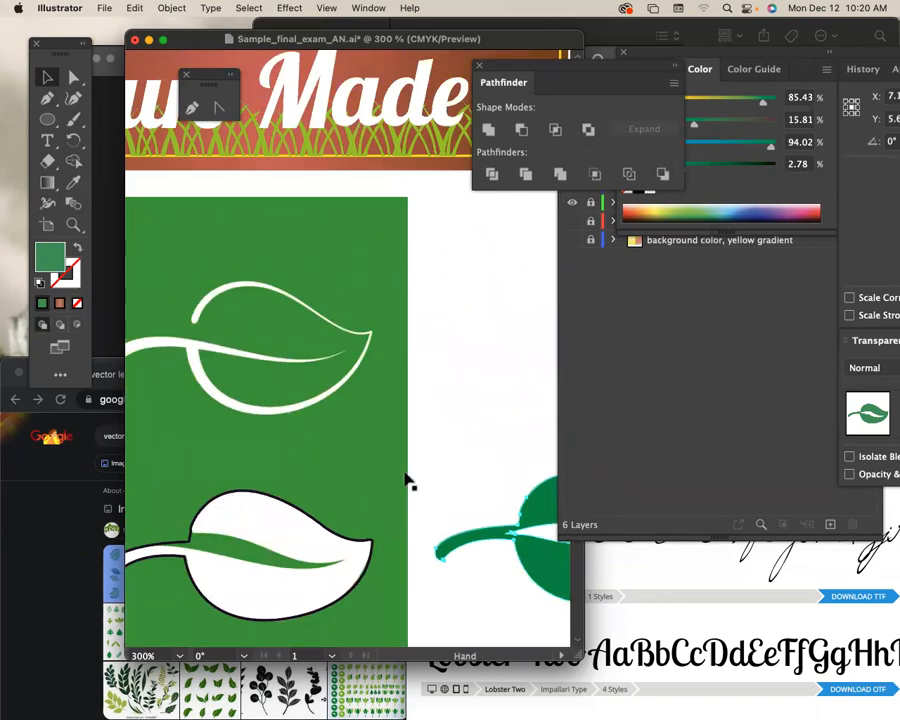
left_click_drag(352, 441, 417, 393)
left_click(417, 393)
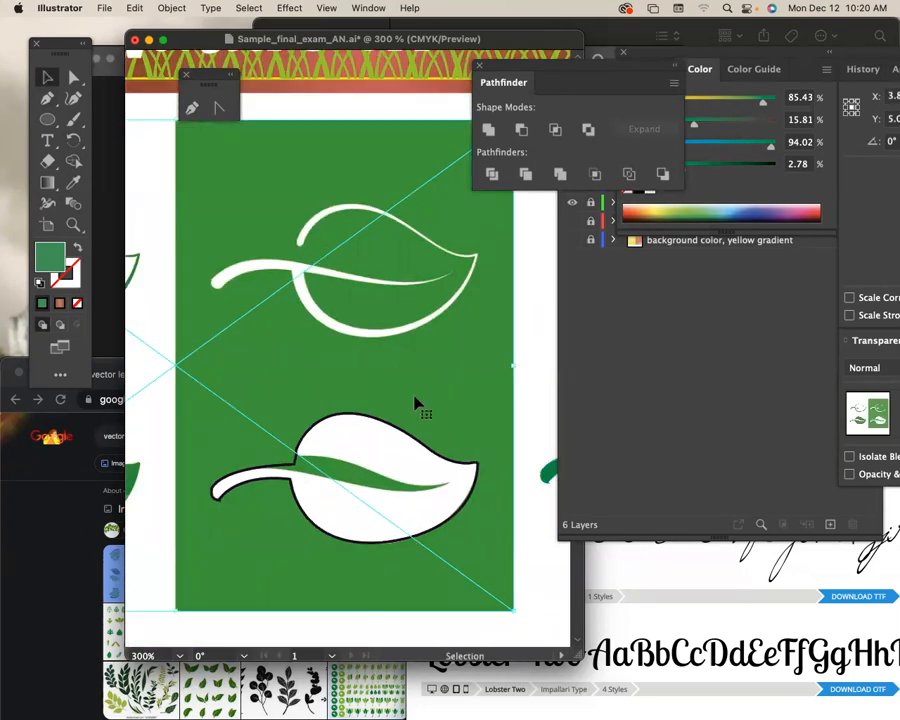
key("Delete")
left_click_drag(452, 432, 396, 424)
Step: Move the black outlined leaf off the artboard, just below the spare black "Nature Made" text
left_click(420, 447)
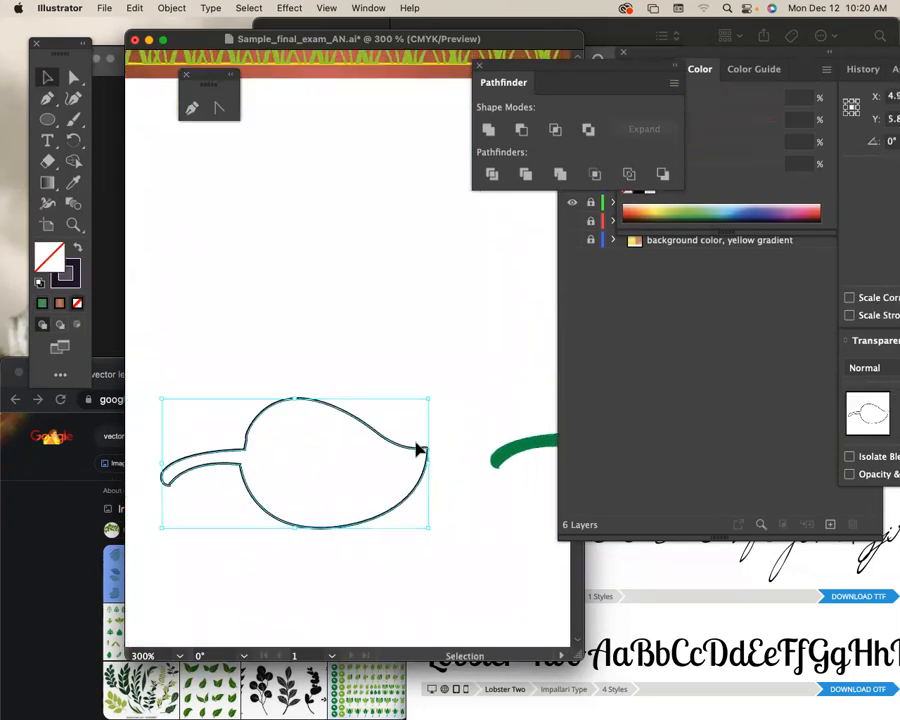
key("a")
key("super+minus")
key("super+minus")
key("super+minus")
key("super+minus")
key("super+minus")
left_click_drag(340, 379, 525, 319)
Step: Duplicate the green leaf, rotate the copy about 22° upward and position it above the original
left_click_drag(468, 401, 338, 344)
mouse_move(416, 367)
left_mouse_down()
mouse_move(444, 366)
mouse_move(410, 361)
left_mouse_up()
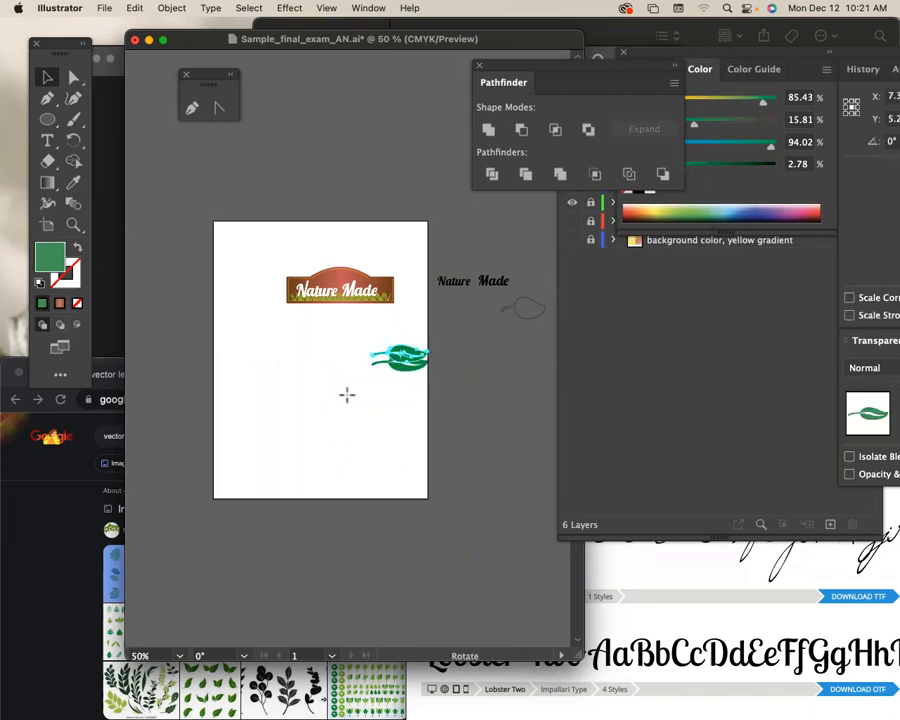
left_click_drag(350, 413, 313, 403)
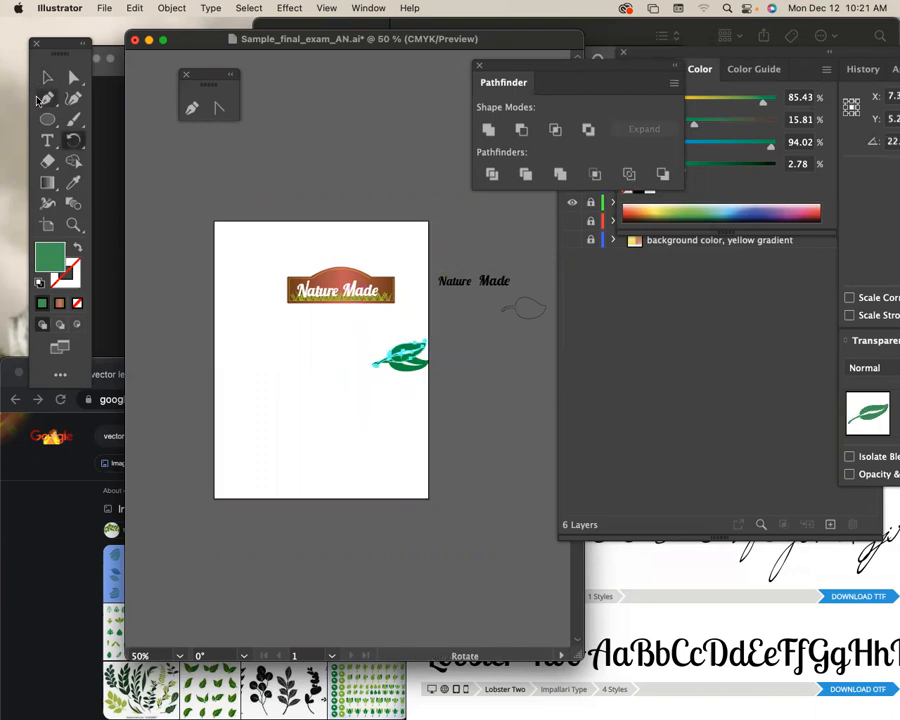
left_click_drag(418, 366, 428, 315)
Step: Shift the lower green leaf toward the rotated one so their stems meet
scroll(421, 358, "up", 4)
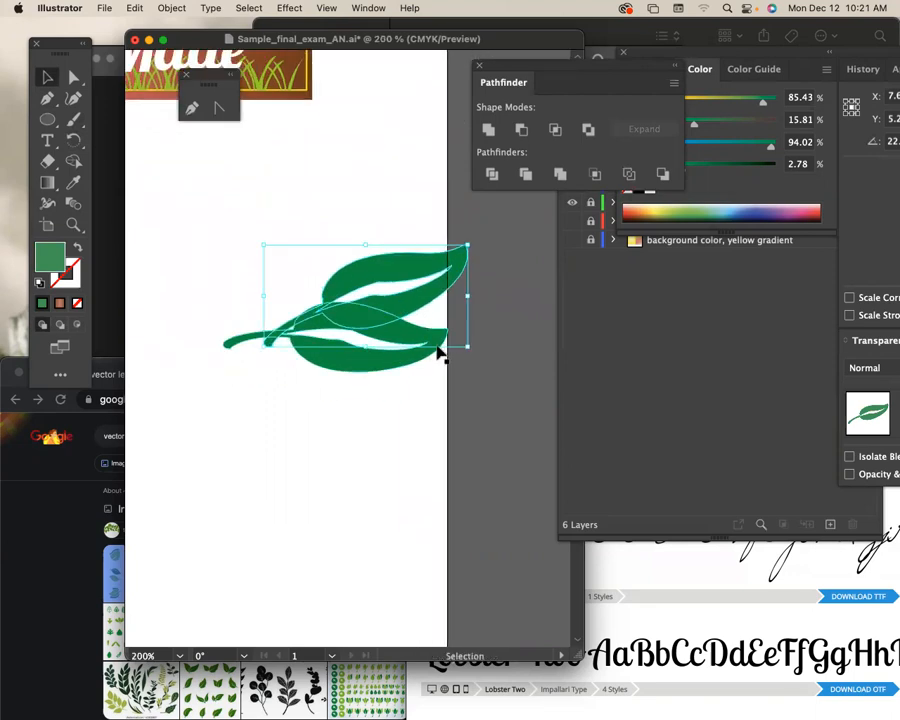
left_click(436, 344)
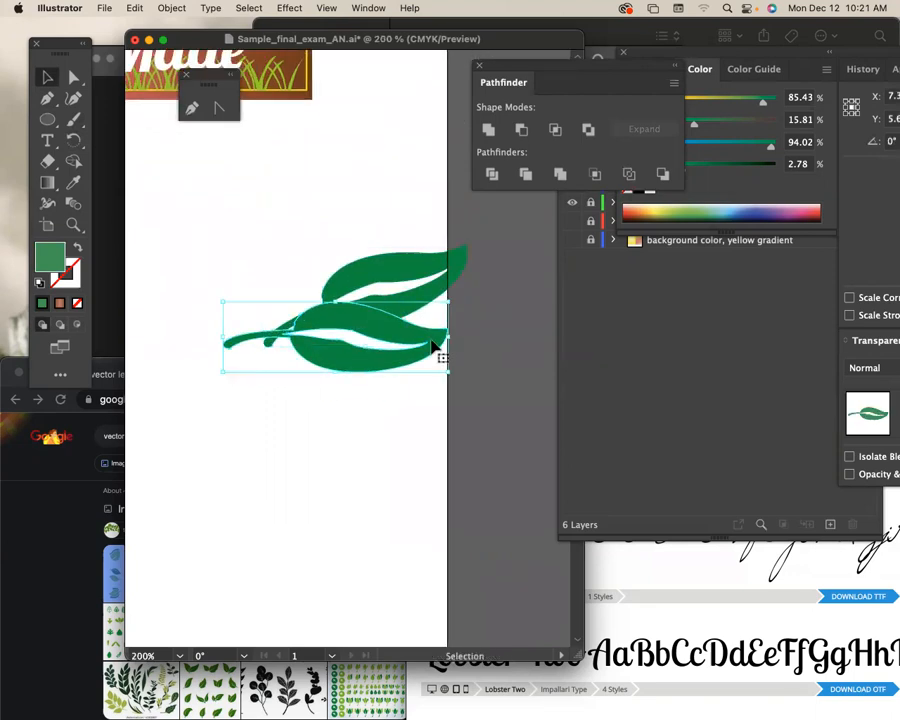
left_click_drag(386, 344, 417, 334)
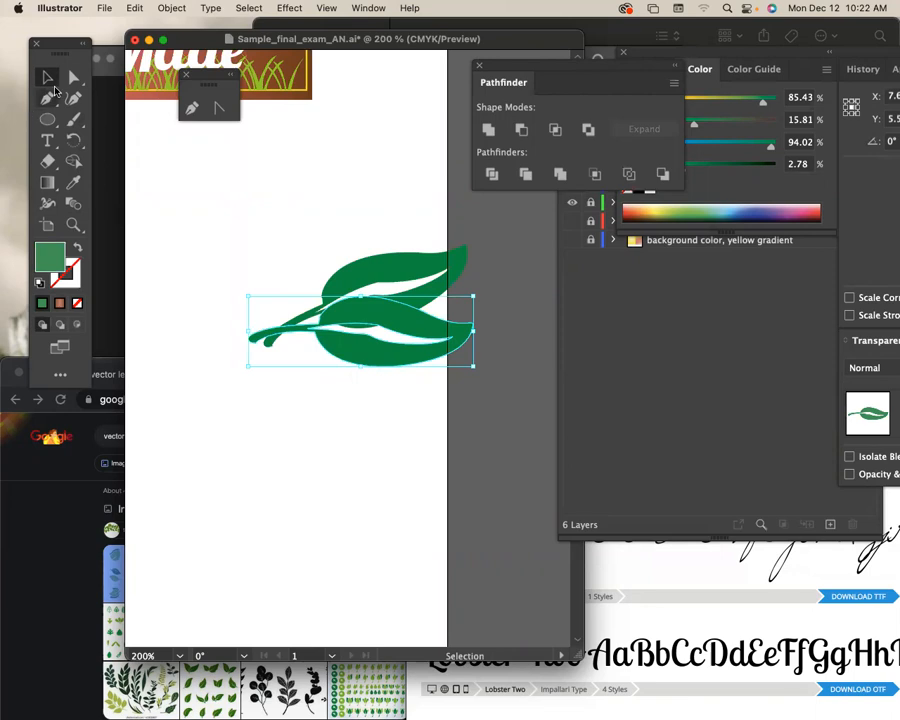
Step: Give the upper leaf a linear brown-to-green gradient, removing the extra stops and placing the green stop at about 98%
left_click(382, 268)
left_click(298, 8)
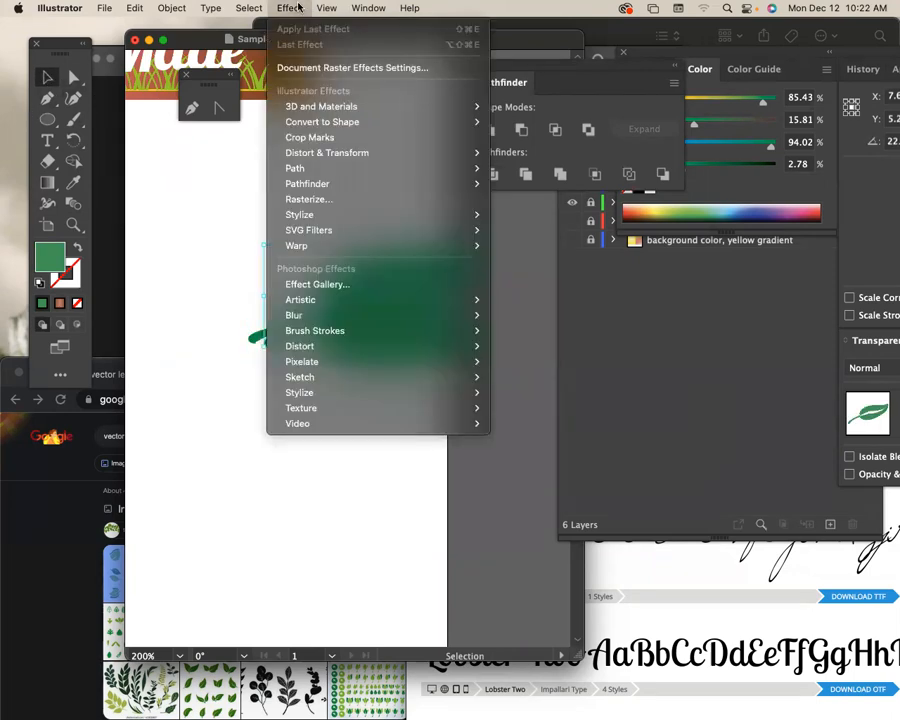
mouse_move(368, 8)
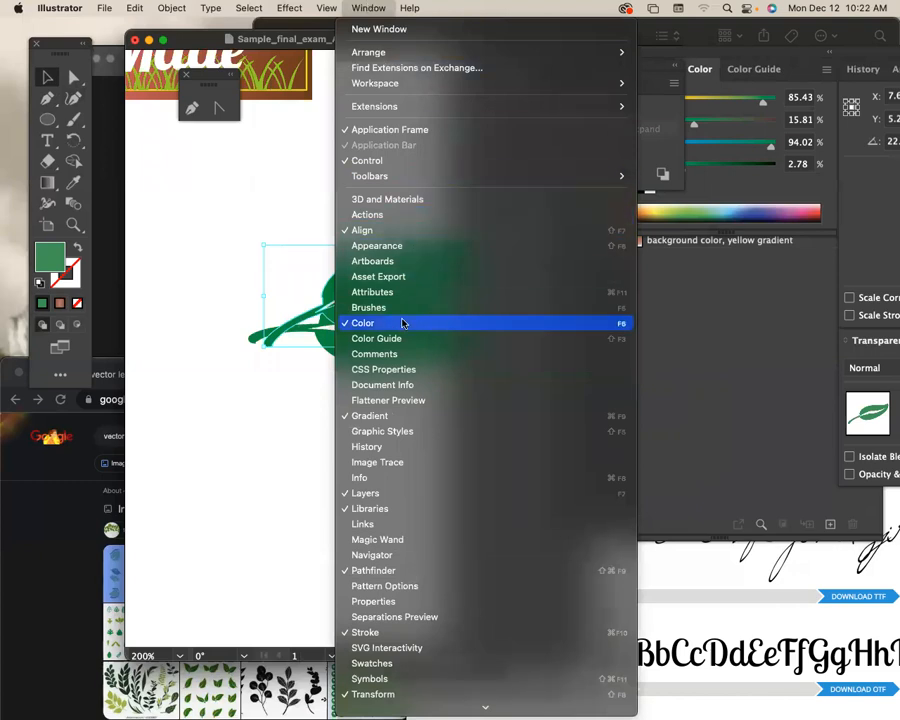
left_click(410, 416)
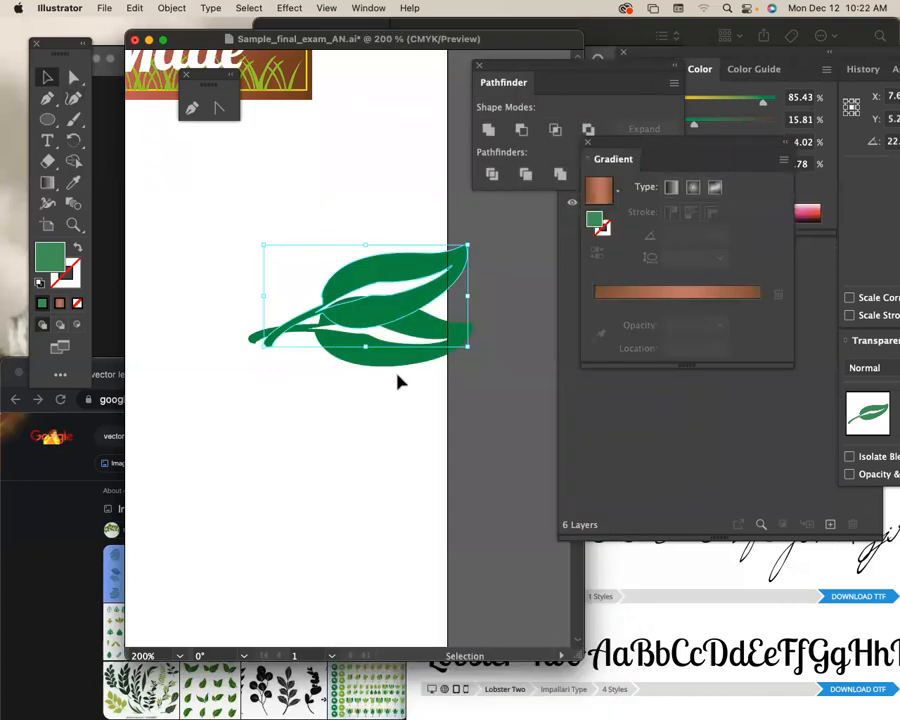
left_click(658, 295)
left_click_drag(757, 324, 796, 396)
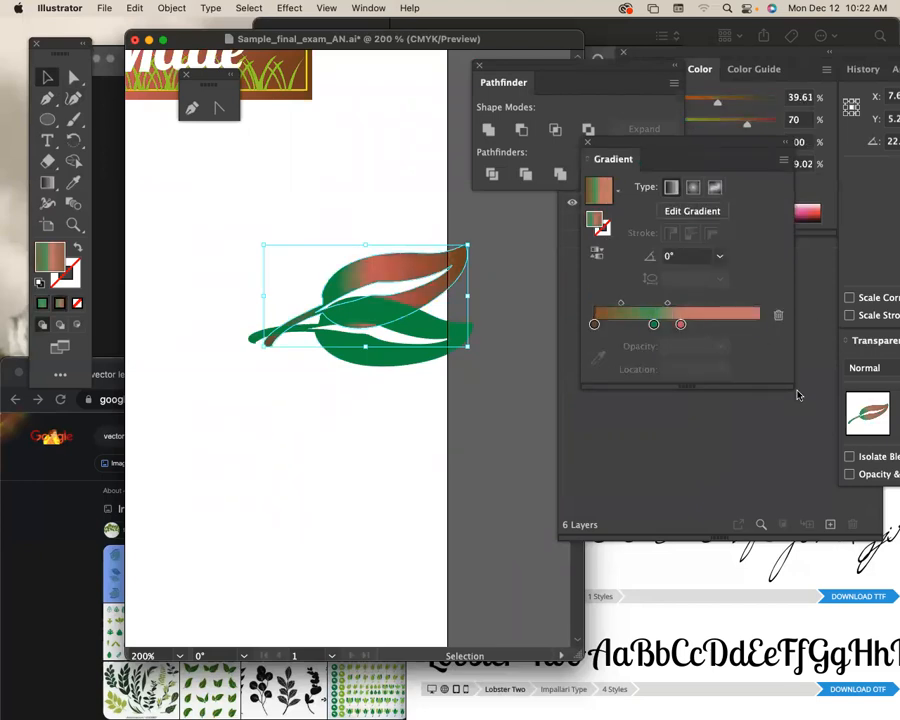
left_click_drag(680, 324, 783, 391)
left_click_drag(653, 324, 755, 324)
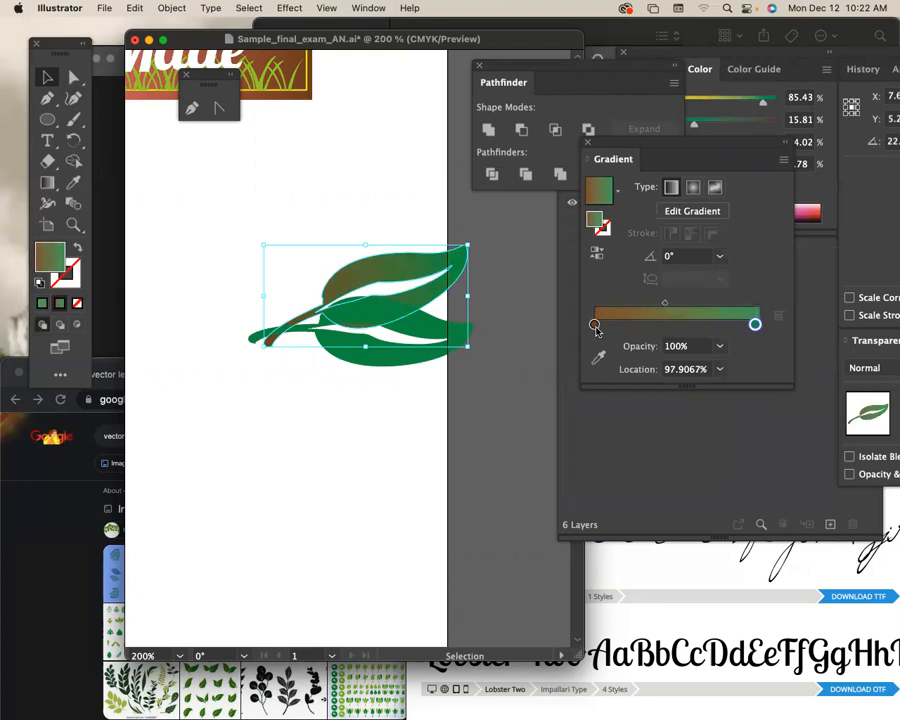
Step: Add a gold gradient stop at about 28% on the upper leaf, coloured C 7, M 10, Y 98.1, K 20.69
mouse_move(595, 325)
left_mouse_down()
mouse_move(660, 325)
mouse_move(597, 325)
left_mouse_up()
left_click(641, 325)
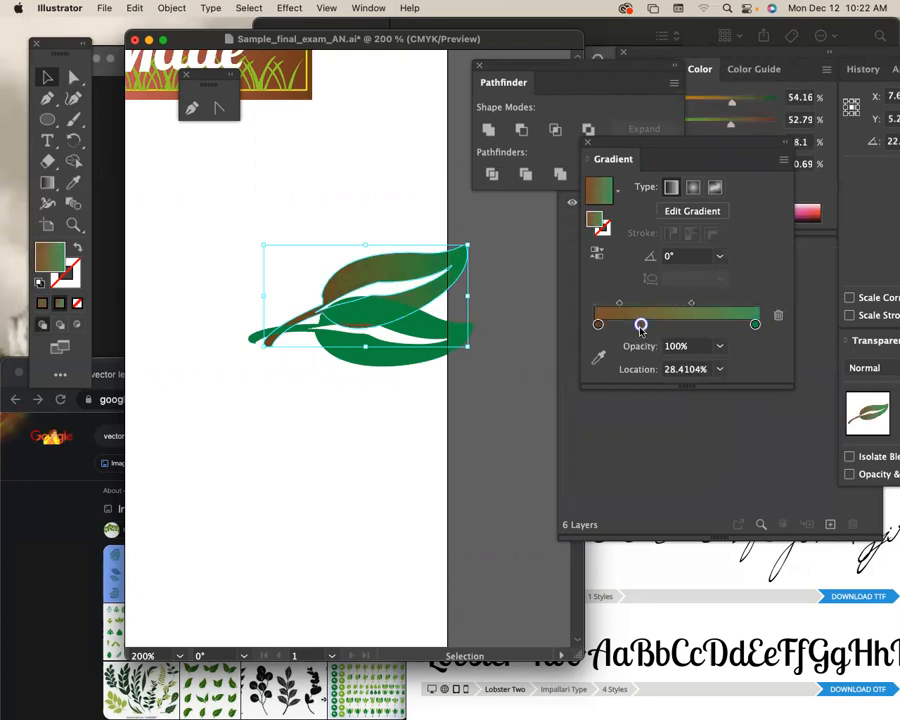
double_click(641, 325)
left_click_drag(626, 396, 619, 394)
left_click(621, 416)
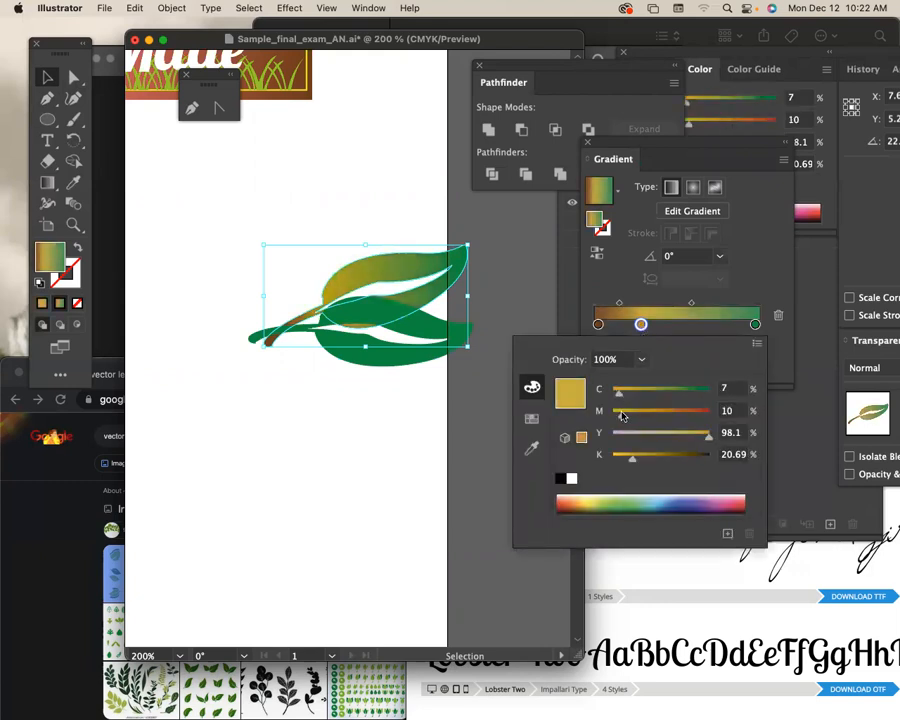
left_click(47, 79)
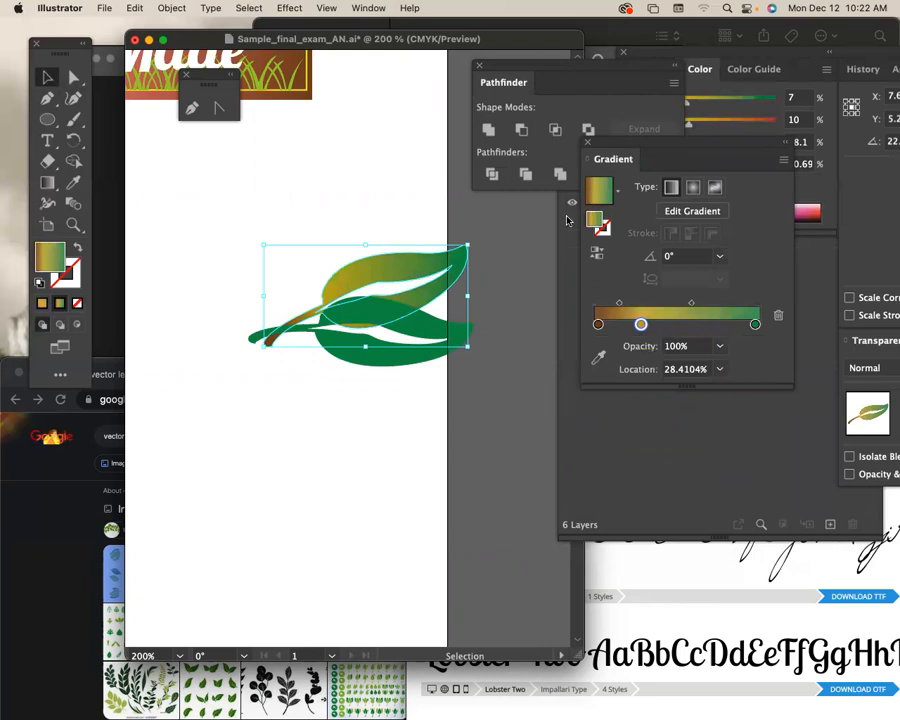
Step: Copy the upper leaf's gradient onto the lower green leaf with the Eyedropper
left_click(529, 284)
left_click(446, 348)
left_click(397, 265)
left_click(435, 330)
left_click(72, 182)
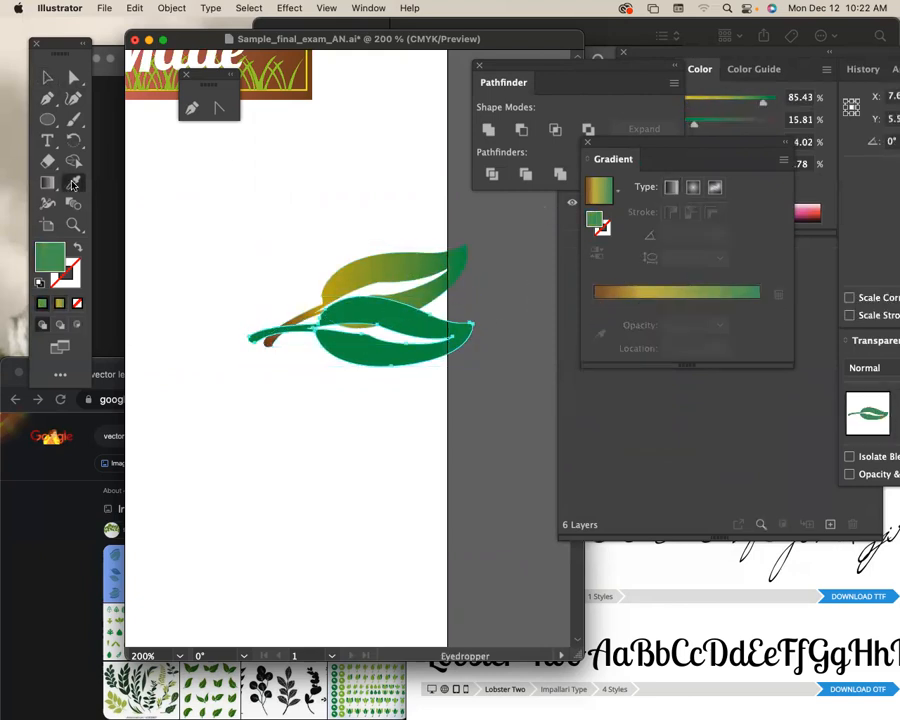
left_click(415, 268)
left_click(47, 77)
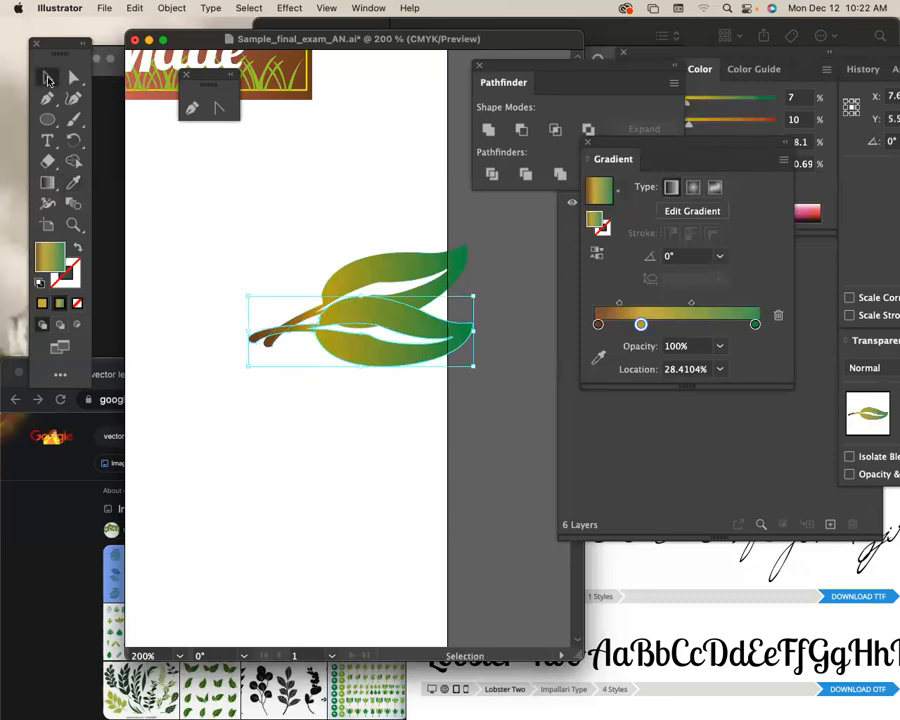
Step: Slide the gold stop of the lower leaf's gradient to about 49% with the Gradient tool
left_click(48, 183)
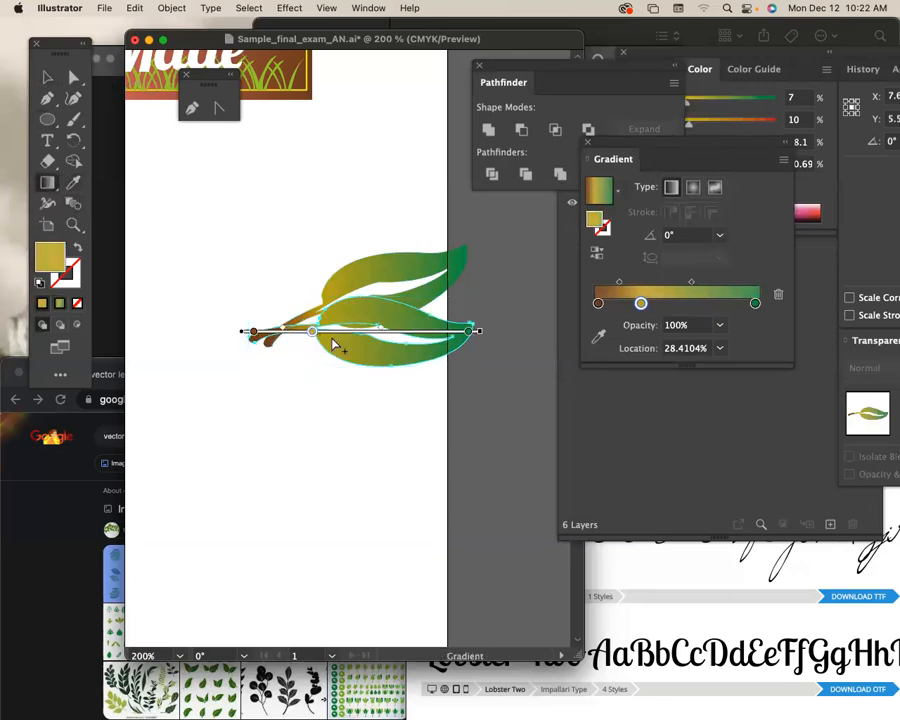
left_click_drag(314, 333, 360, 341)
left_click(47, 78)
Step: Select both gradient leaves and group them
left_click(222, 171)
left_click_drag(480, 437, 285, 232)
key("super+g")
Step: Scale down the leaf group and place it on the brown sign, overlapping the middle of the "Nature Made" lettering
key("super+minus")
key("super+minus")
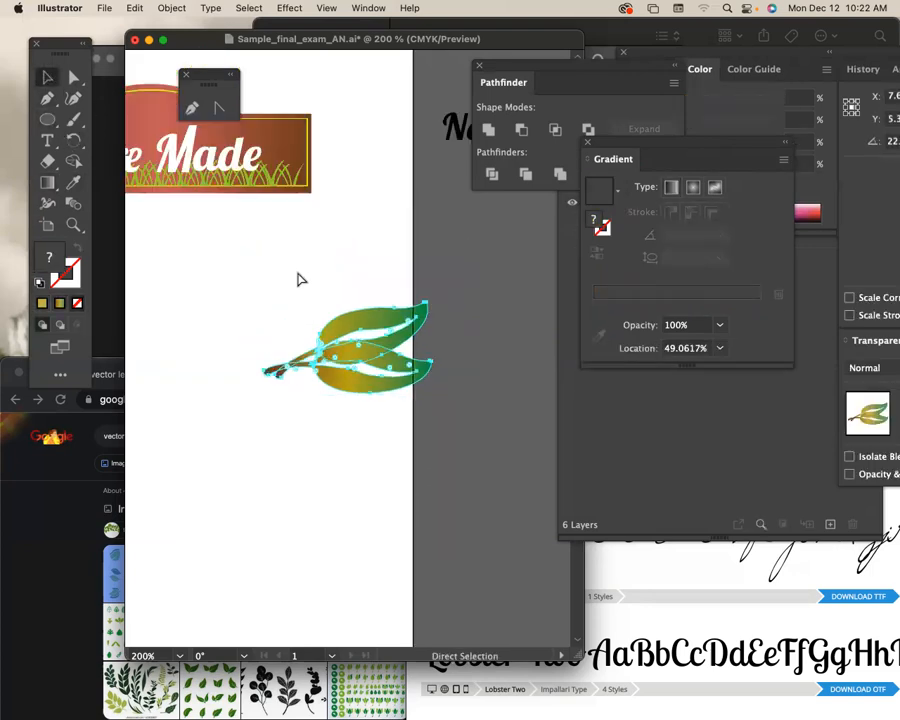
left_click_drag(338, 393, 402, 423)
left_click_drag(418, 375, 283, 226)
left_click_drag(332, 261, 271, 230)
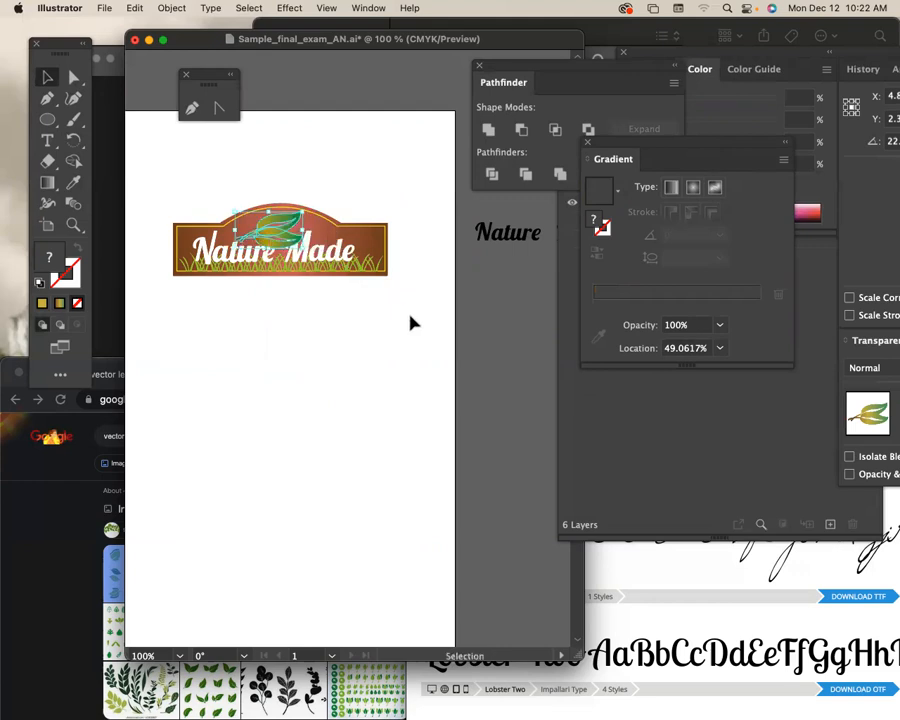
key("super+equal")
key("super+equal")
left_click_drag(411, 334, 369, 219)
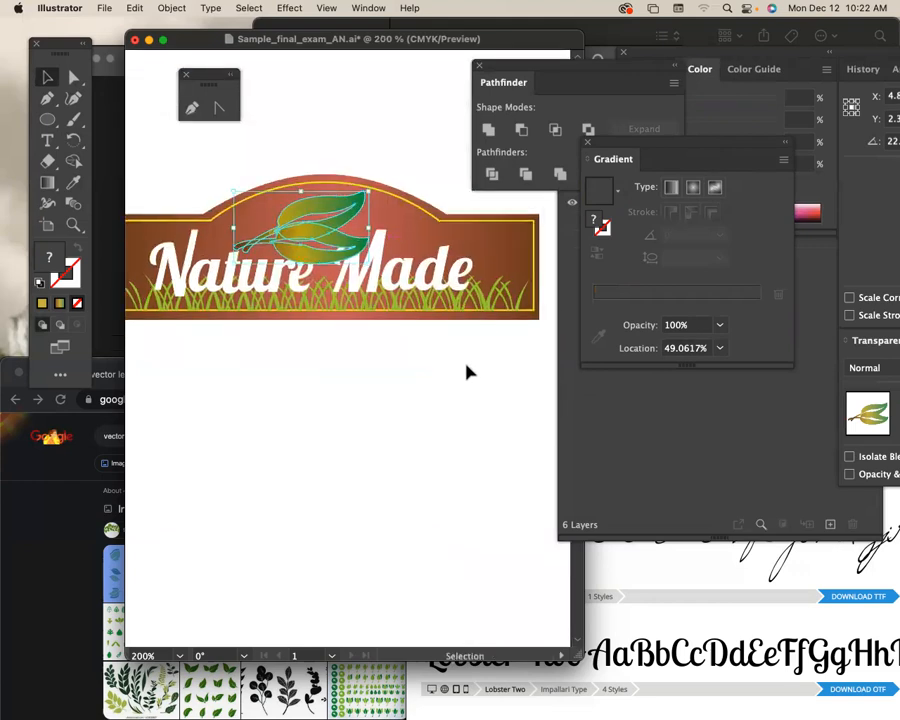
left_click(486, 402)
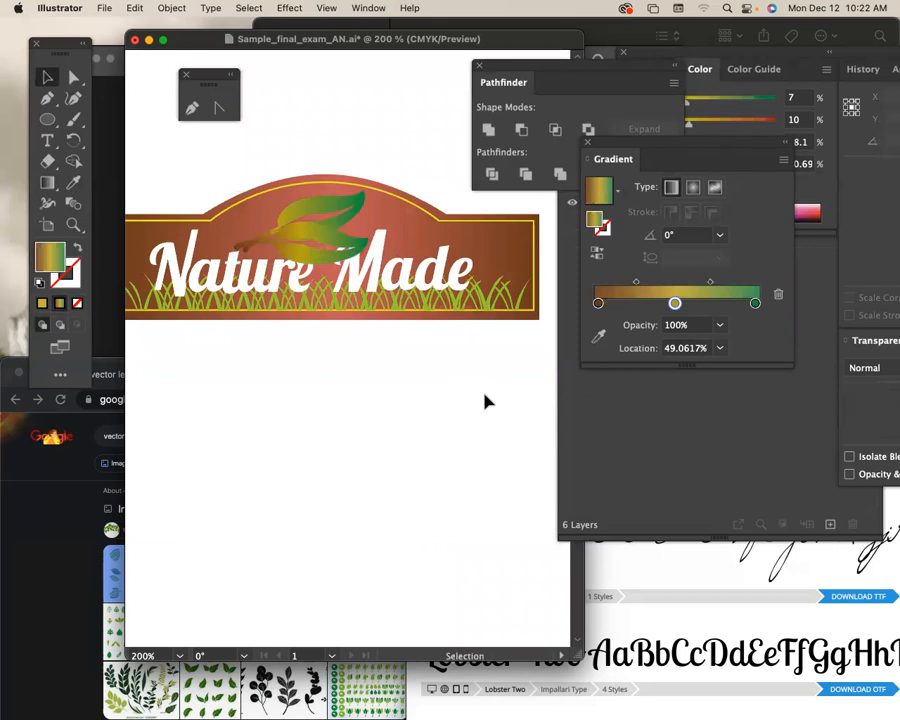
Step: Move the "leaves on marquis" layer directly below the "Text on marquis" layer
left_click(347, 222)
key("F7")
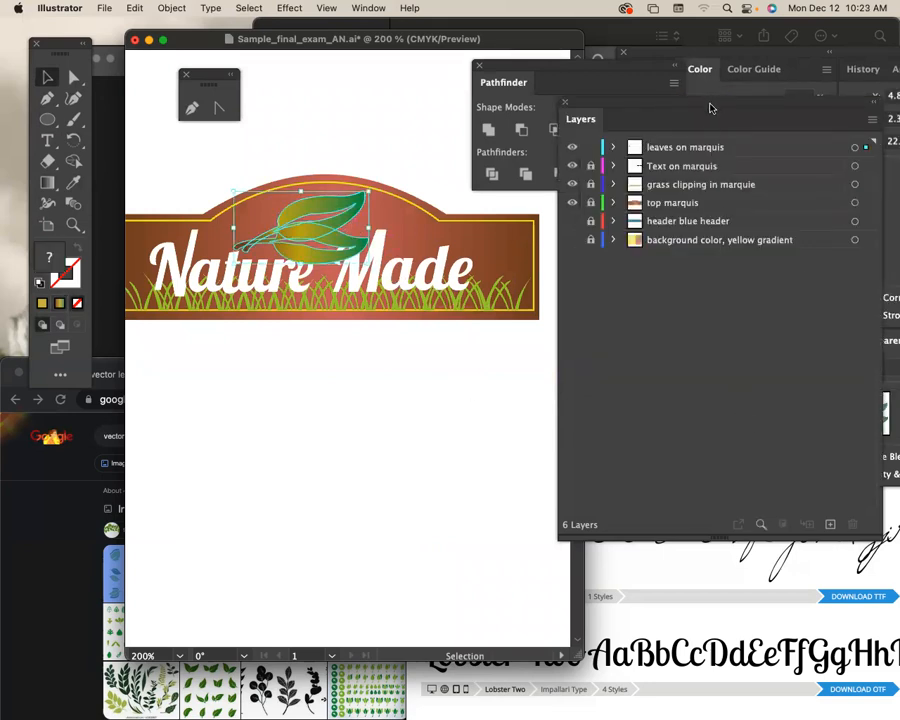
left_click_drag(729, 149, 733, 180)
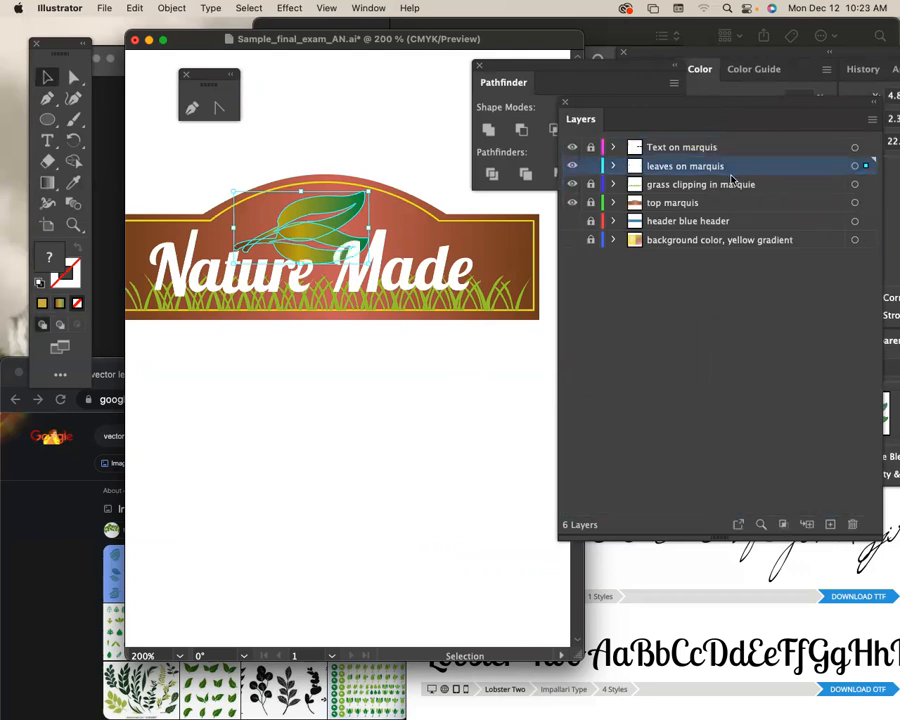
left_click(404, 378)
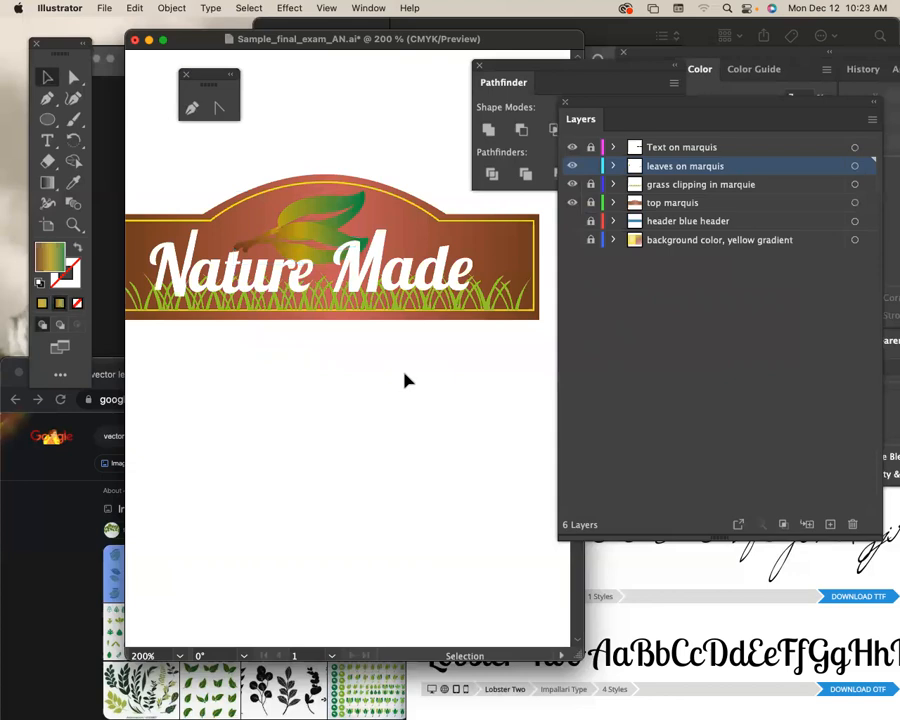
Step: Apply a Multiply drop shadow to the leaf group with 30% opacity, 0.0972 in X and Y offsets and 0.0694 in blur
left_click(330, 225)
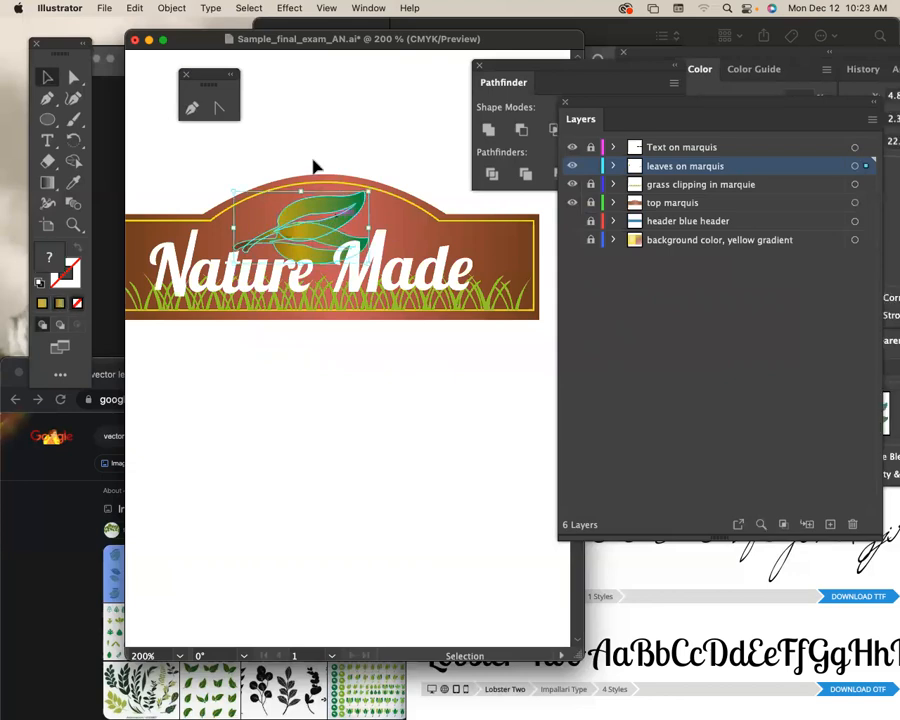
left_click(289, 8)
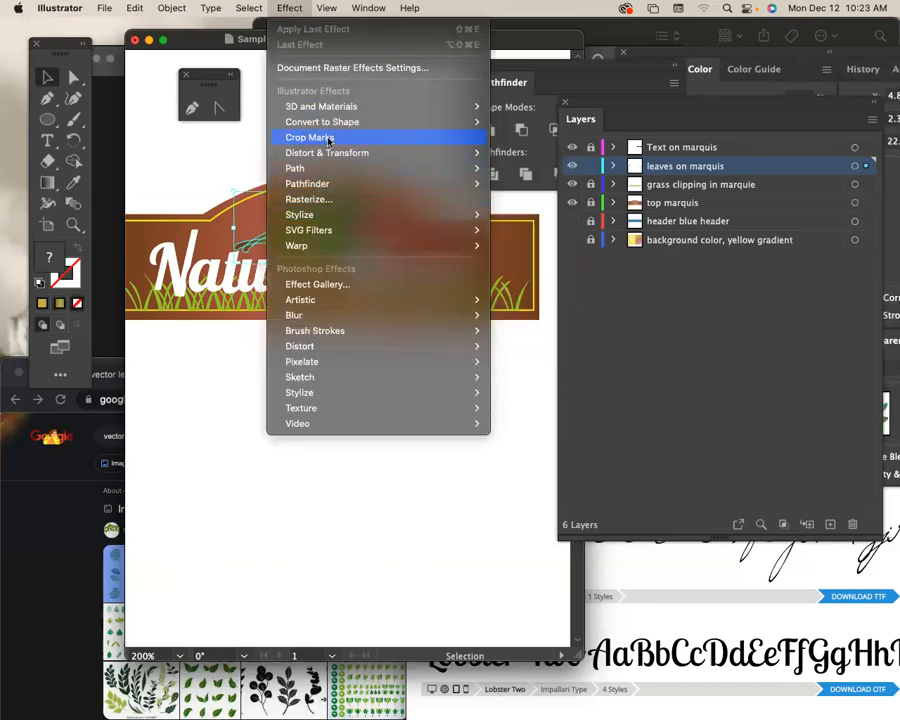
mouse_move(307, 308)
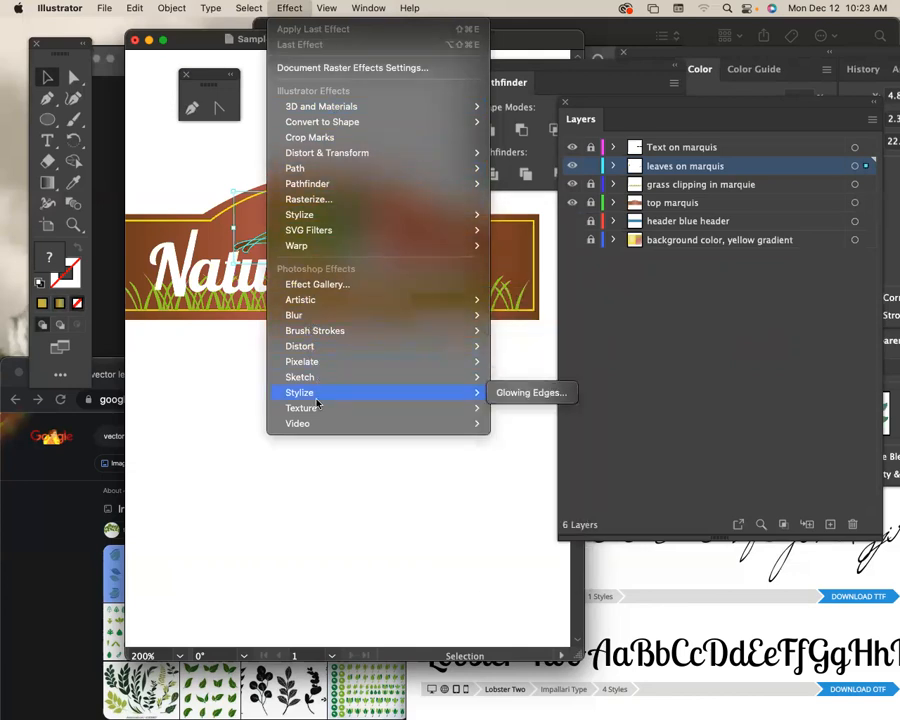
mouse_move(318, 222)
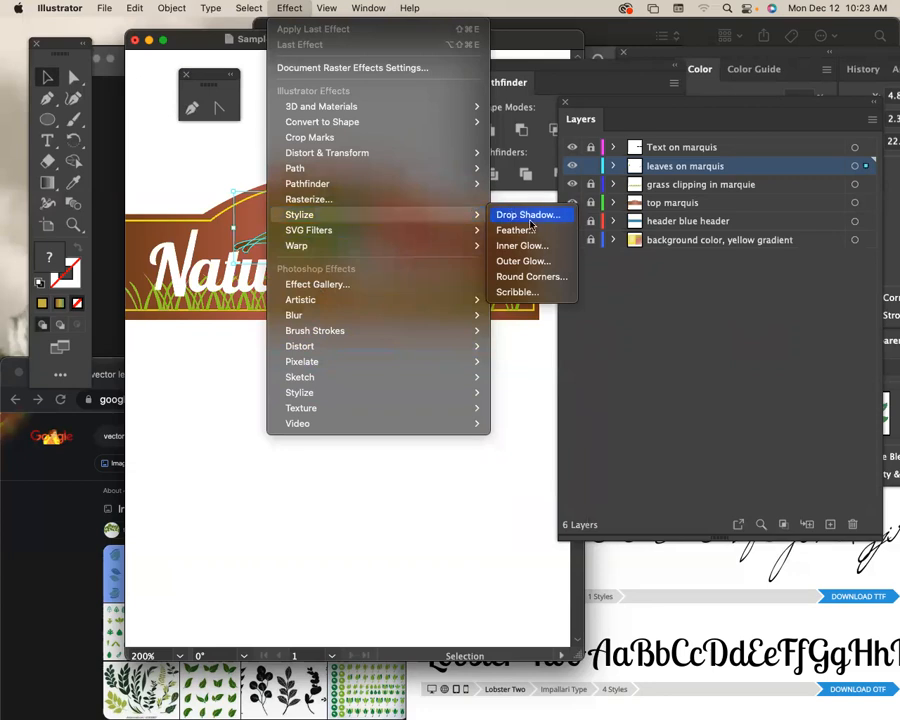
left_click(524, 214)
left_click_drag(542, 242, 636, 269)
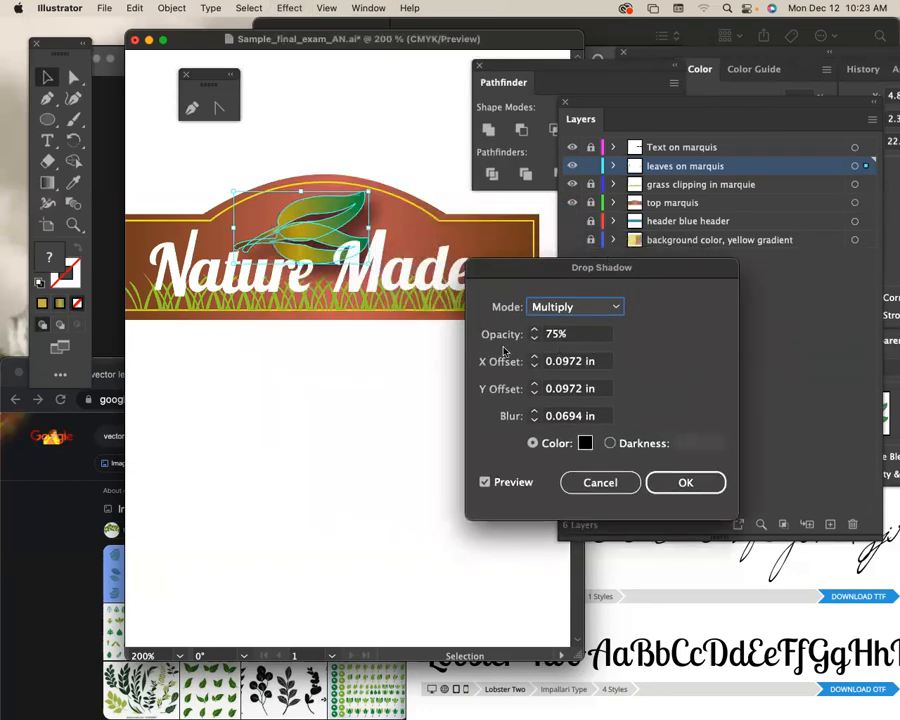
left_click(686, 482)
left_click_drag(574, 337, 533, 334)
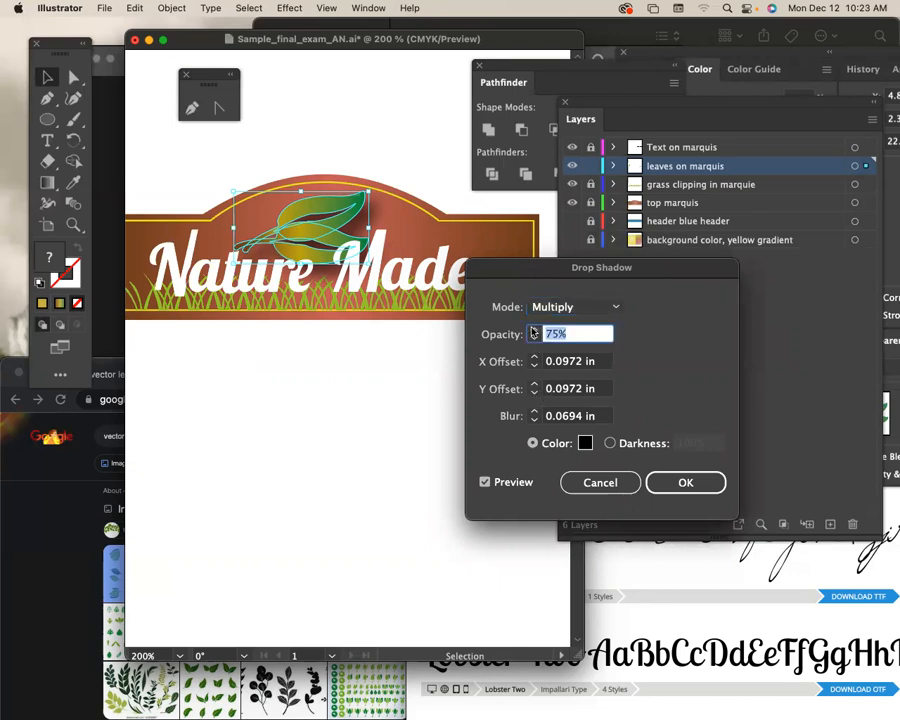
type("30")
left_click(700, 486)
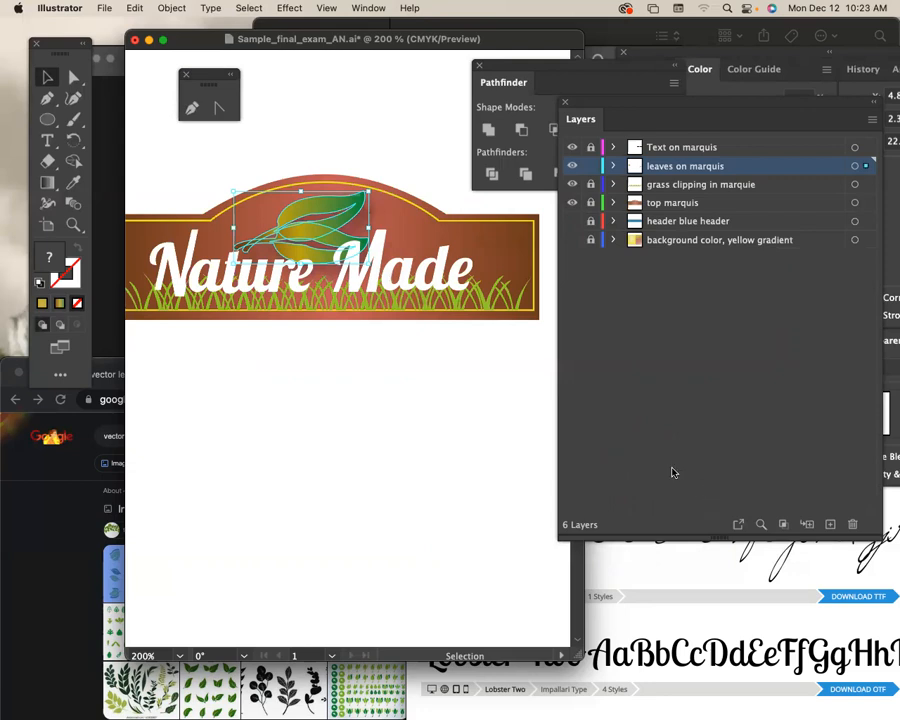
left_click(295, 375)
left_click_drag(301, 386, 351, 370)
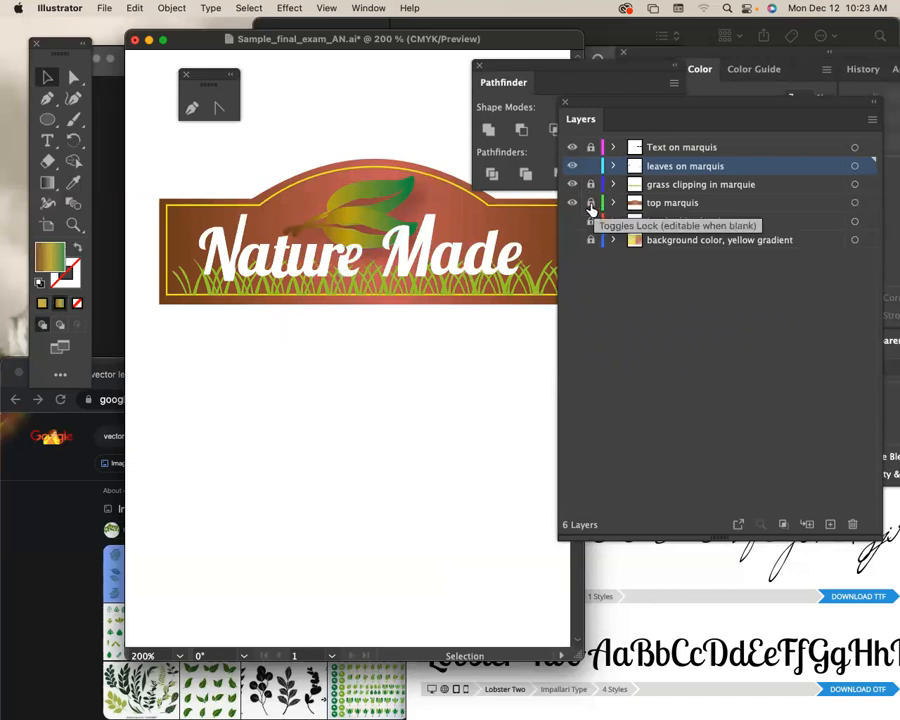
Step: Unlock the "Text on marquis" layer and paste a copy of the "Nature Made" lettering directly behind the original
left_click(591, 206)
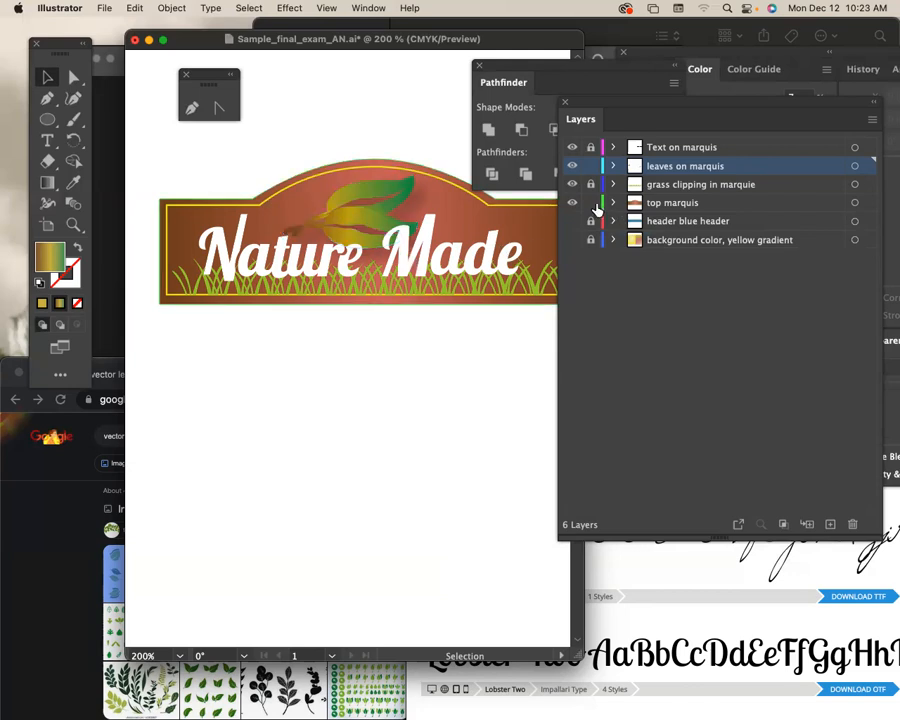
left_click(591, 147)
left_click(404, 261)
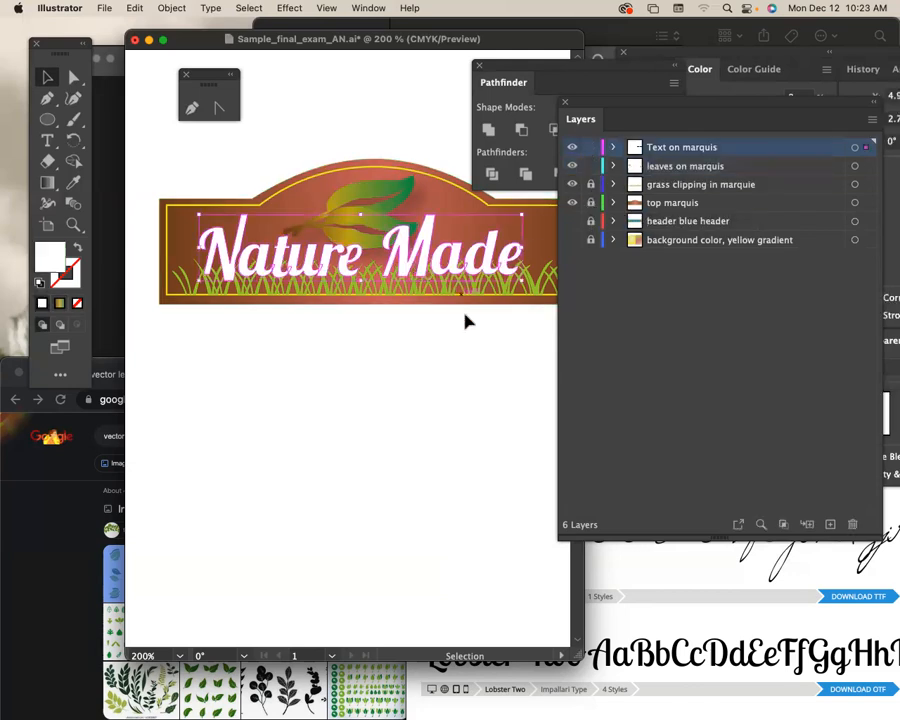
key("a")
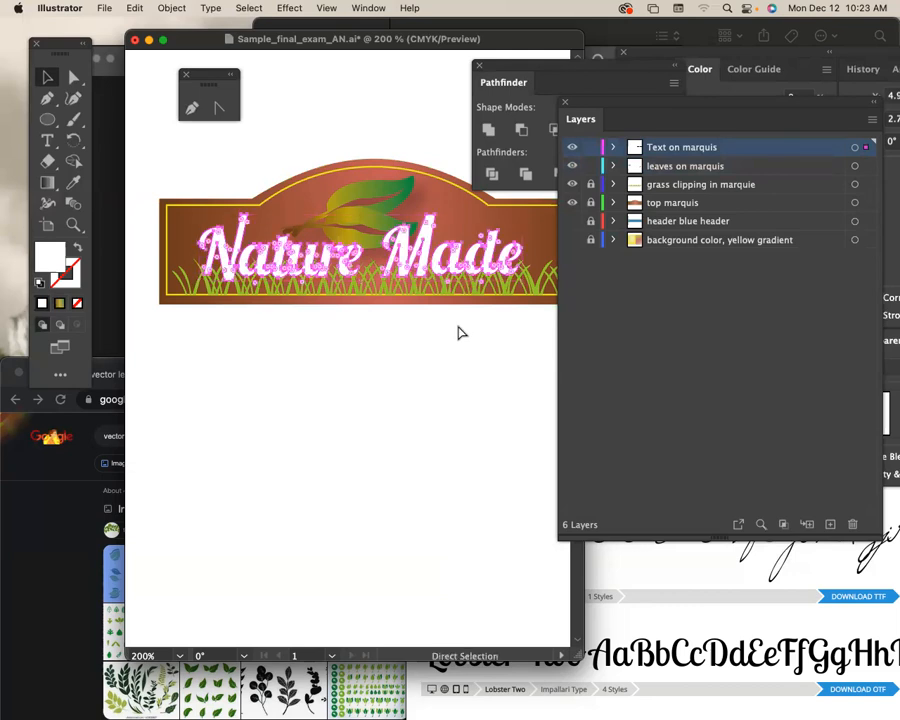
key("super+plus")
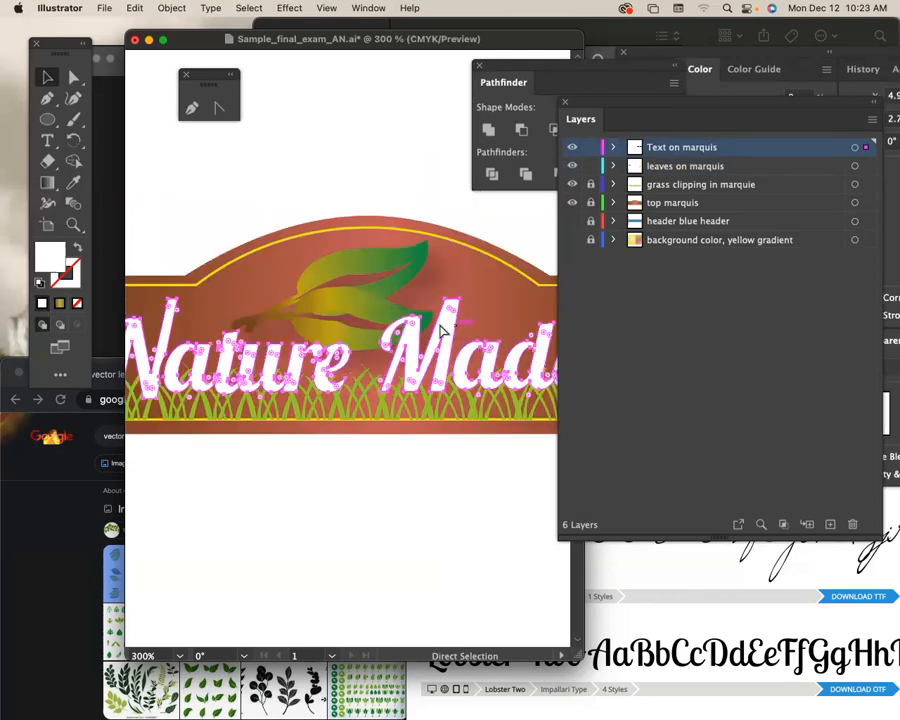
left_click_drag(470, 454, 399, 433)
key("space")
left_click_drag(473, 481, 422, 433)
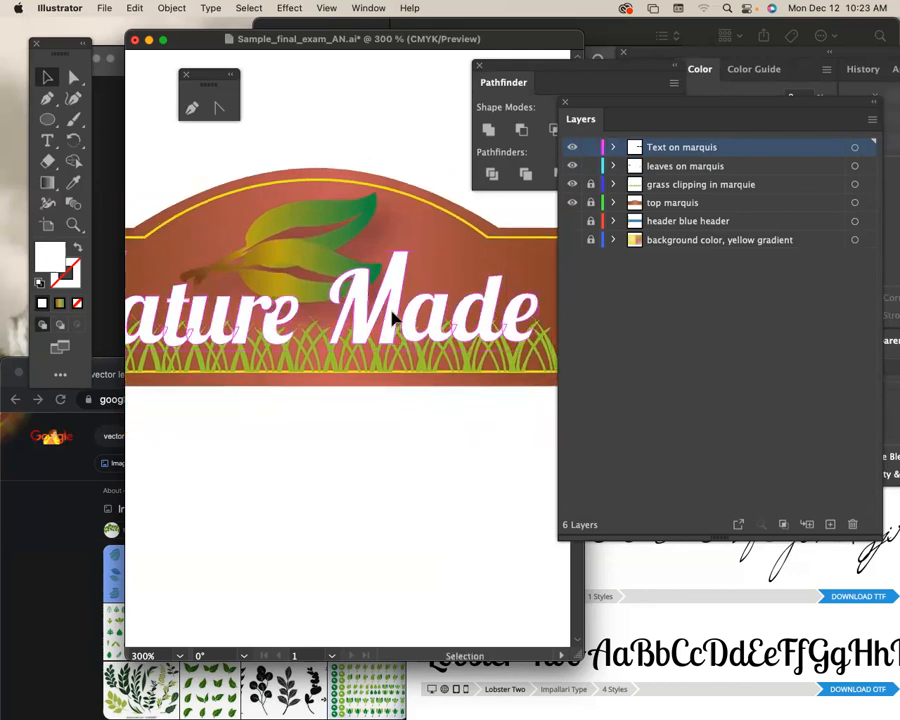
left_click(395, 318)
key("a")
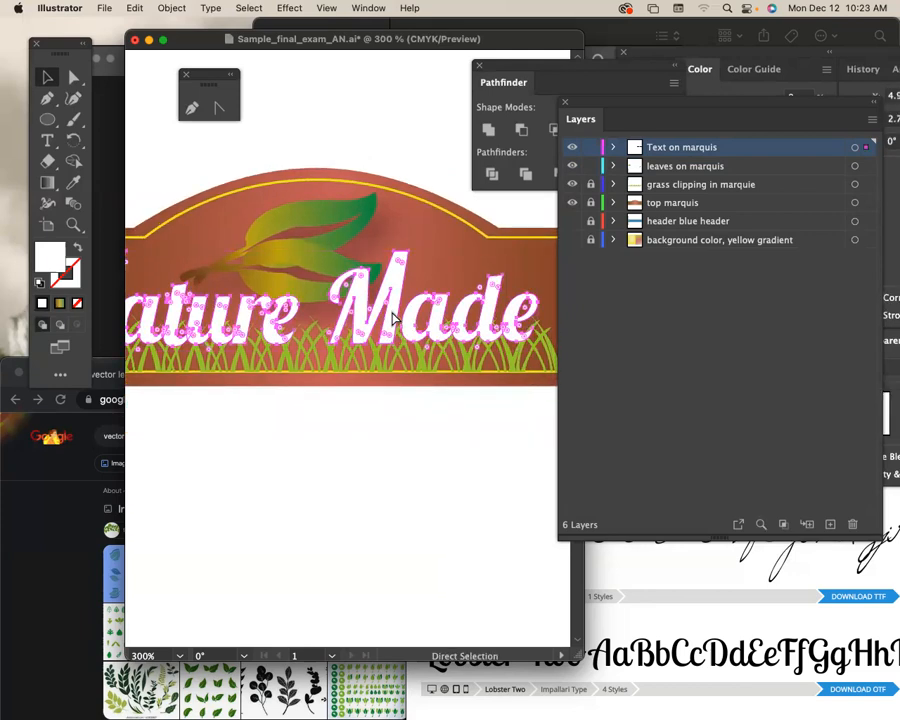
key("v")
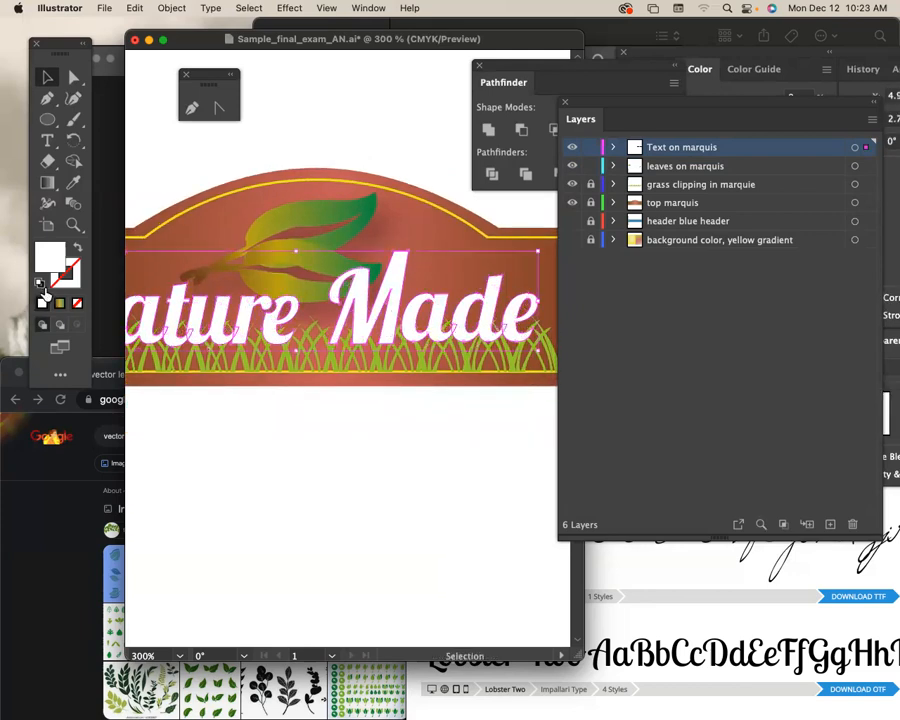
Step: Give the lettering copy behind the white text a black fill and no stroke
left_click(40, 285)
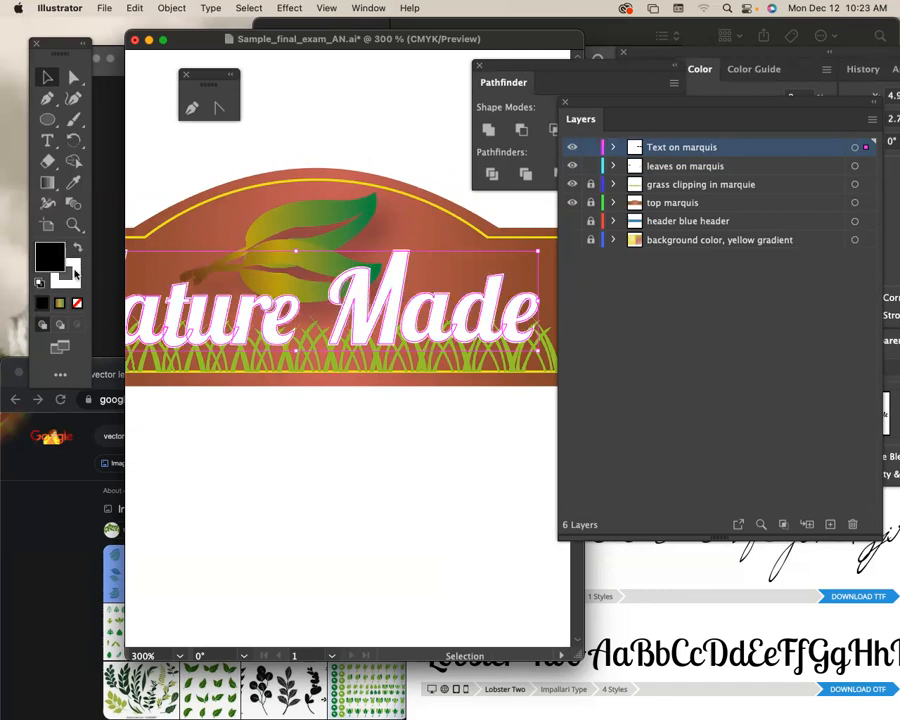
left_click(79, 305)
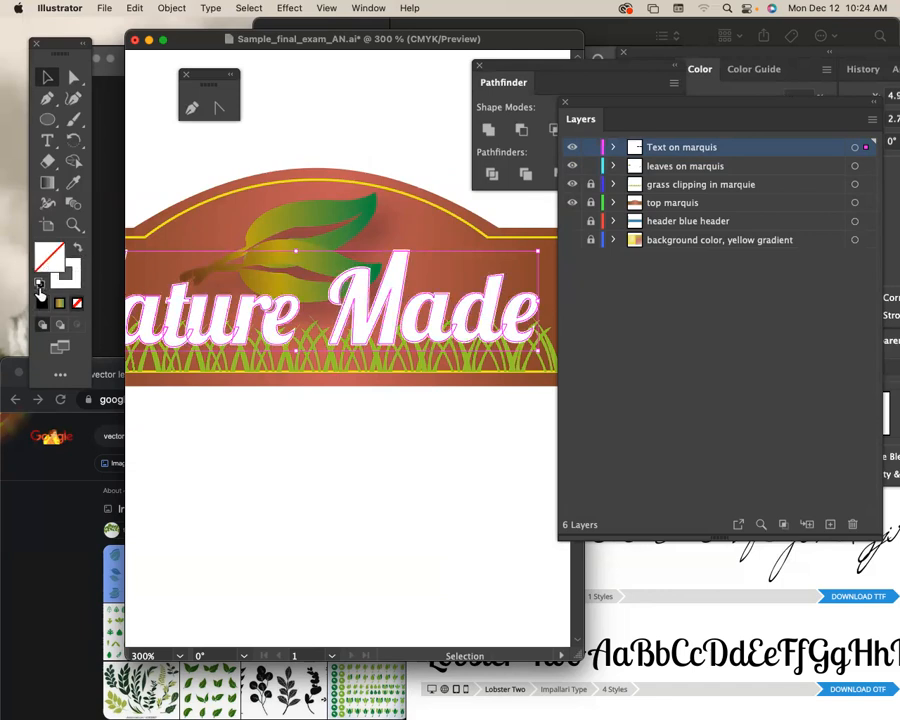
left_click(39, 287)
left_click(76, 250)
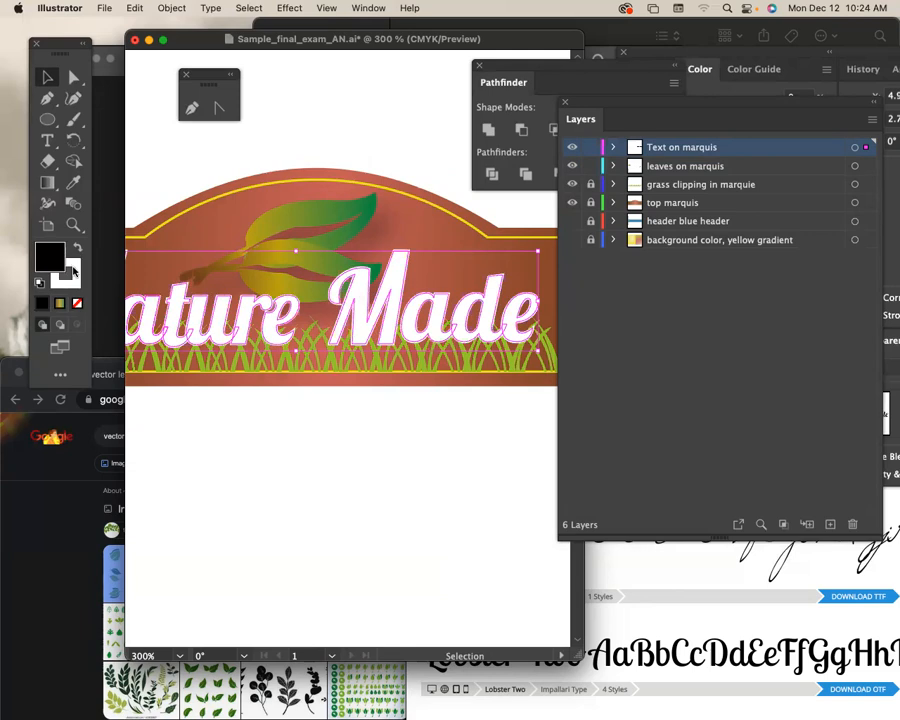
left_click(77, 305)
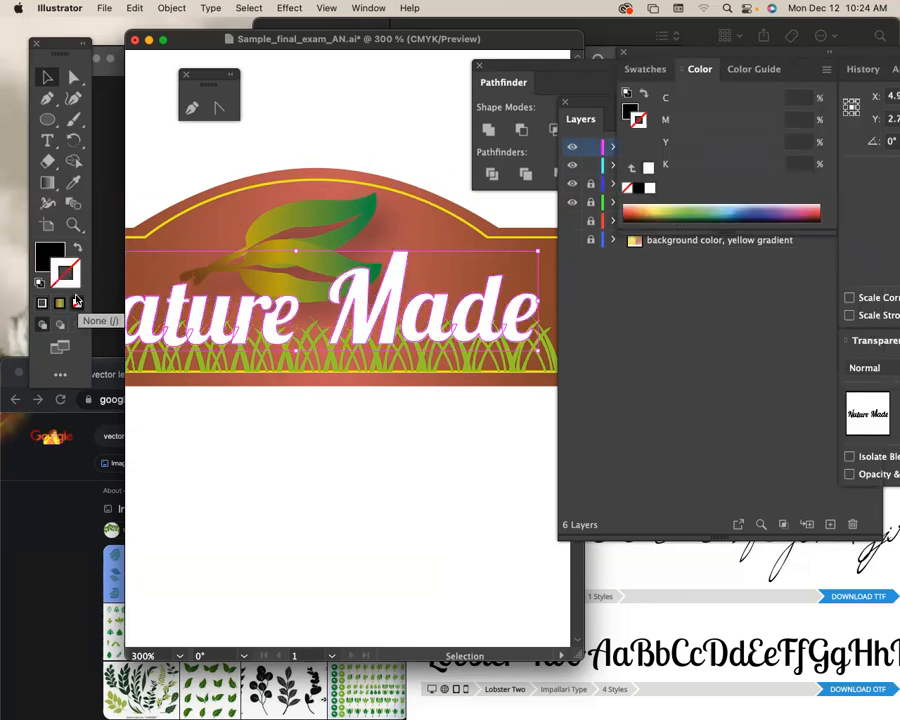
Step: Nudge the black lettering copy slightly down and to the right so it forms a hard shadow behind the white lettering
left_click(52, 256)
key("Down")
key("Right")
key("Right")
key("Up")
key("Down")
key("Down")
key("Left")
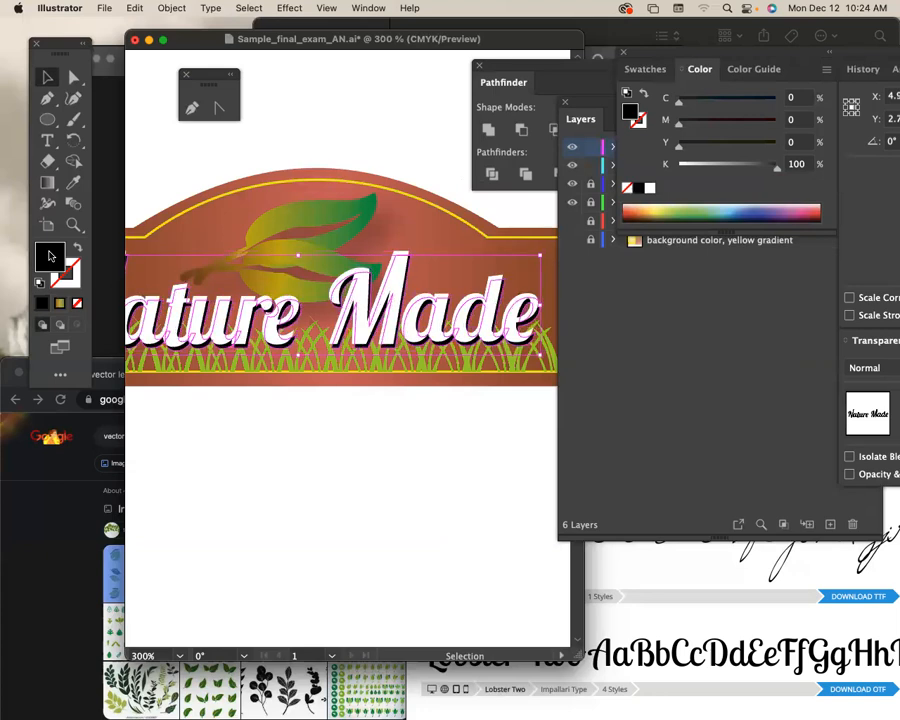
left_click(394, 199)
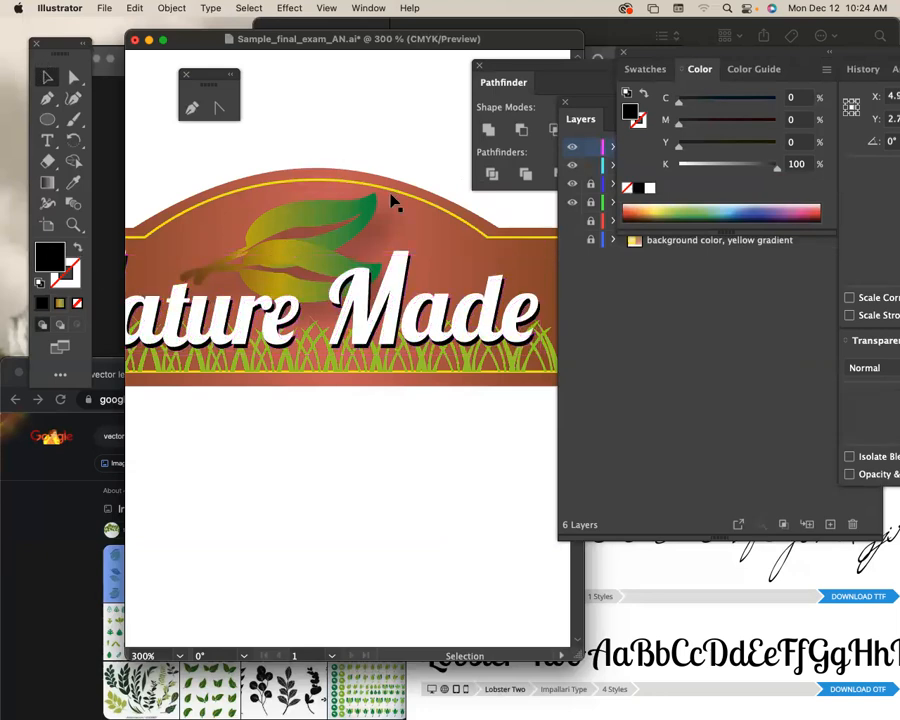
Step: Move the white "Nature Made" lettering down off its black copy, and undo the move
left_click_drag(316, 368, 438, 273)
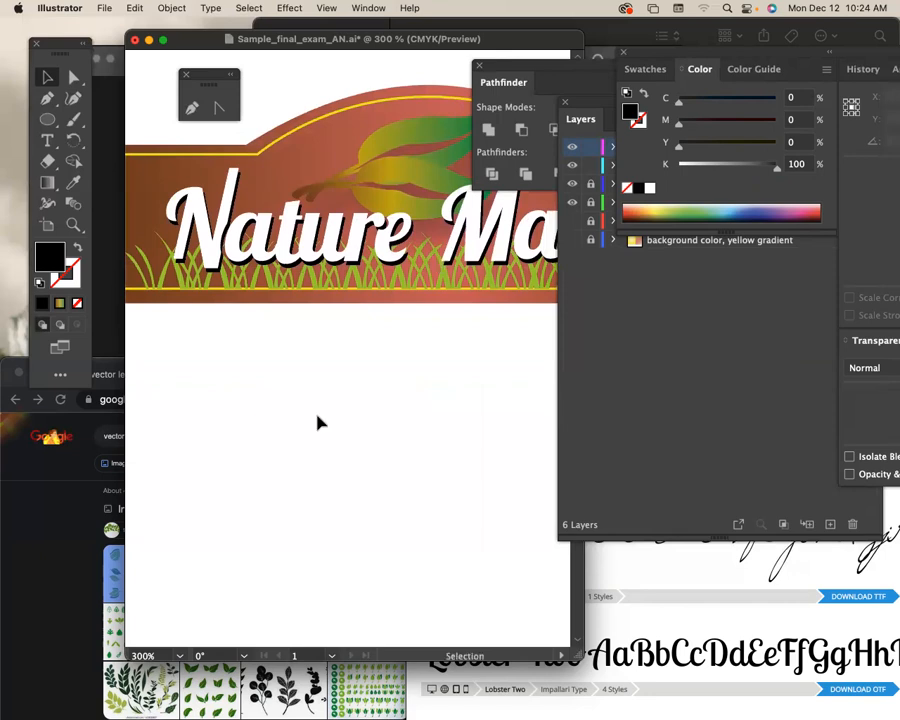
left_click_drag(260, 254, 251, 335)
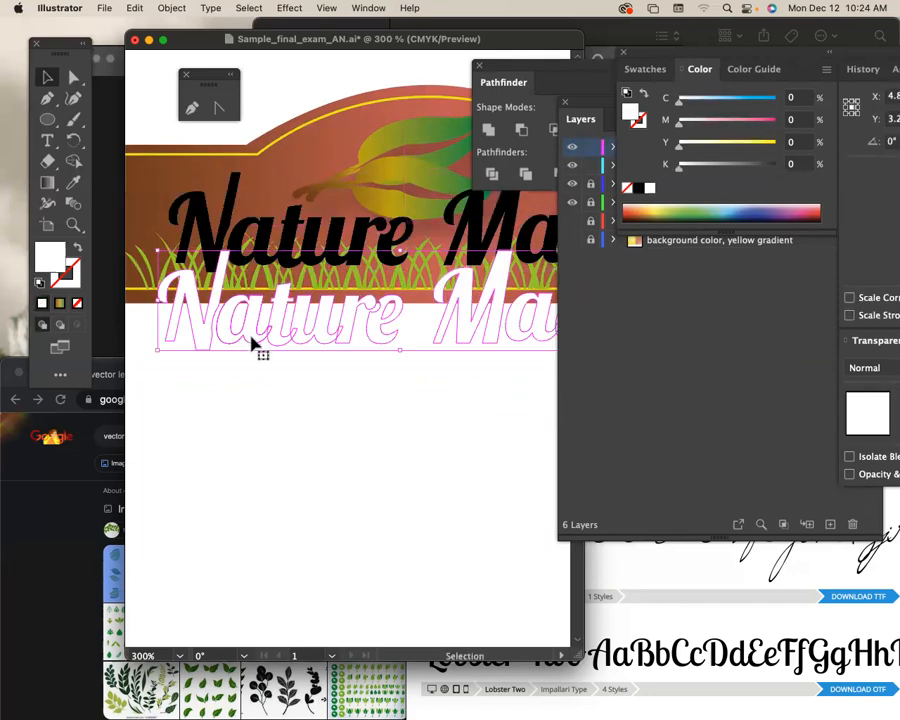
key("super+z")
left_click(410, 342)
Step: Move the "grass clipping in marquie" layer above the "Text on marquis" layer and save the document
key("super+minus")
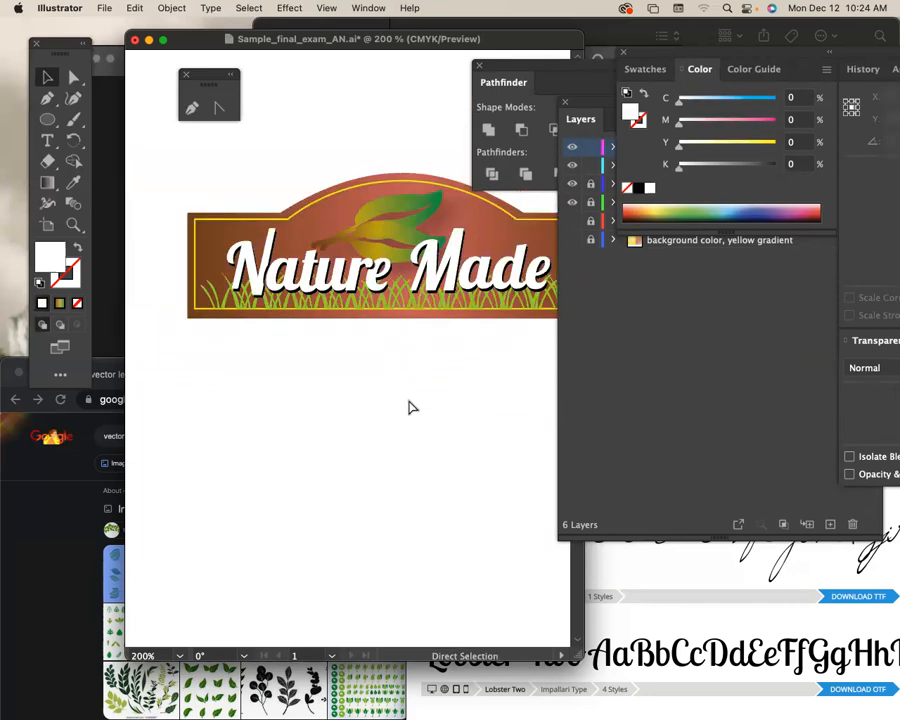
key("super+minus")
left_click_drag(532, 392, 450, 364)
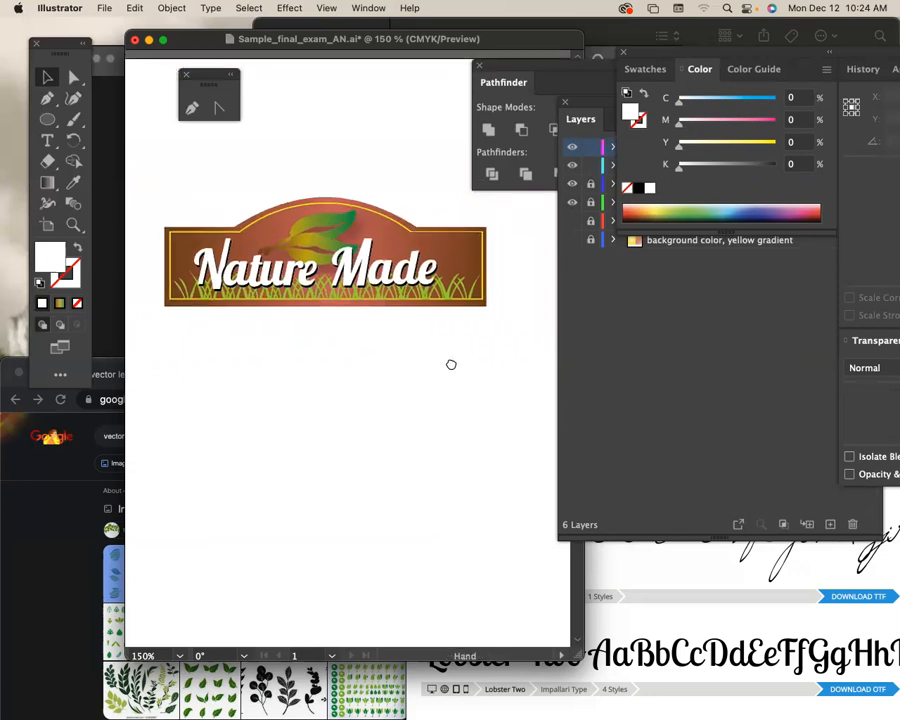
left_click(672, 381)
left_click_drag(758, 192, 755, 142)
left_click_drag(344, 364, 382, 351)
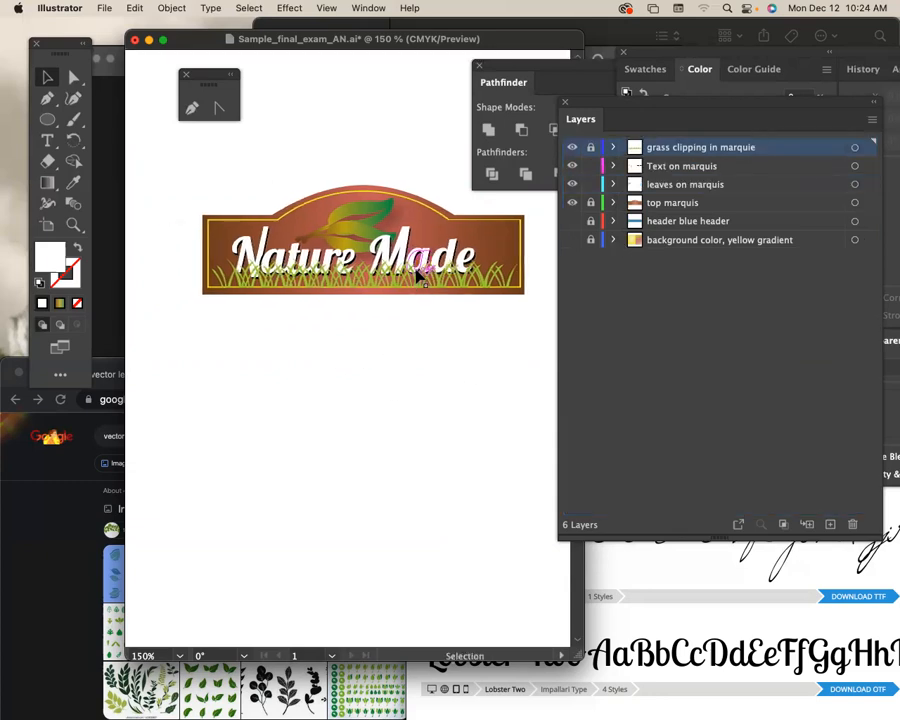
left_click(408, 255)
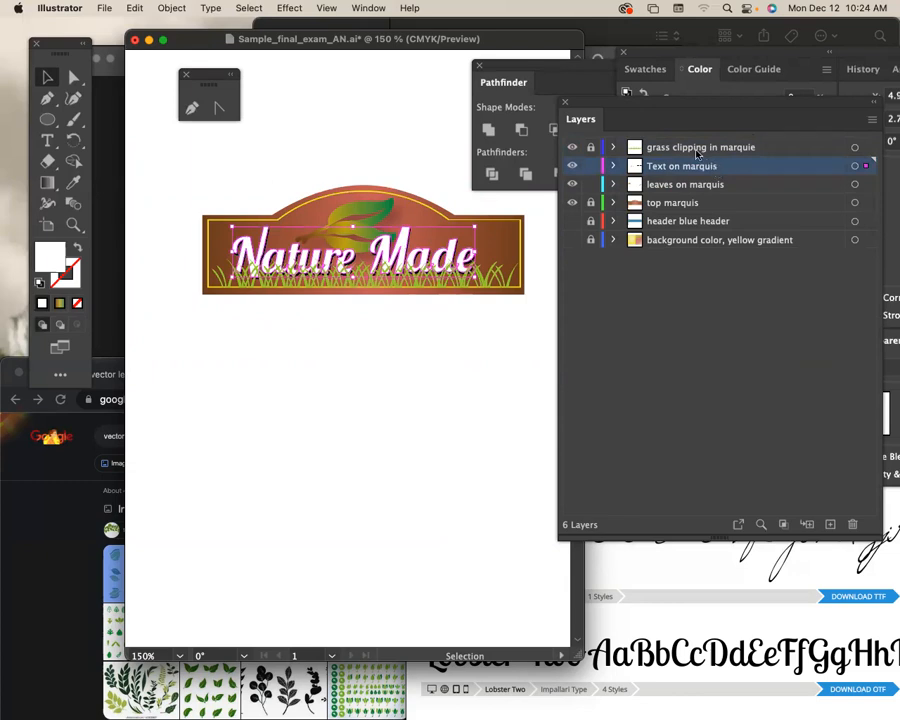
left_click(430, 436)
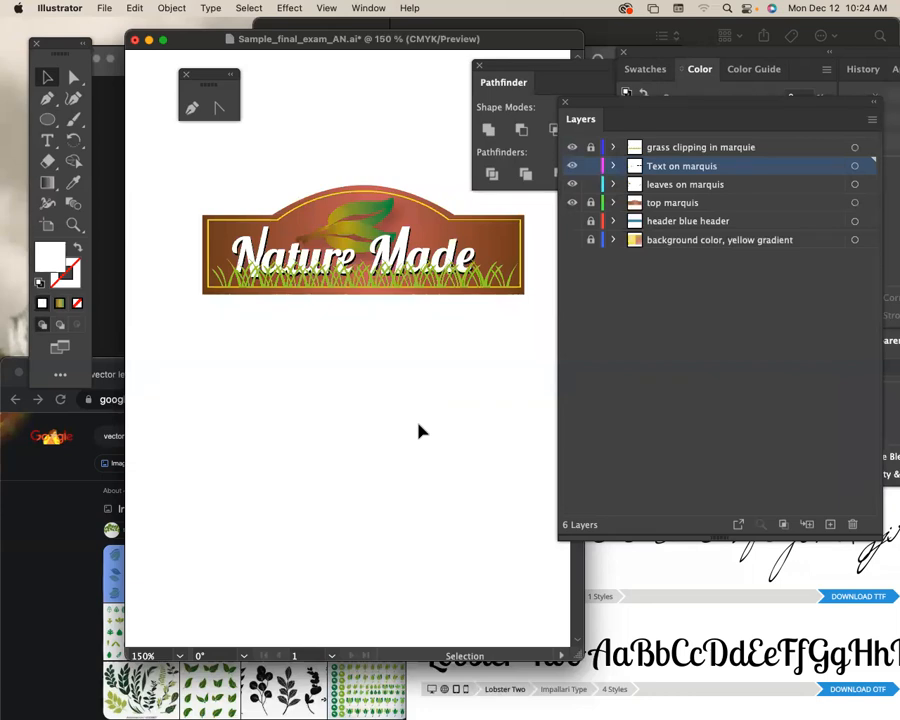
key("super+s")
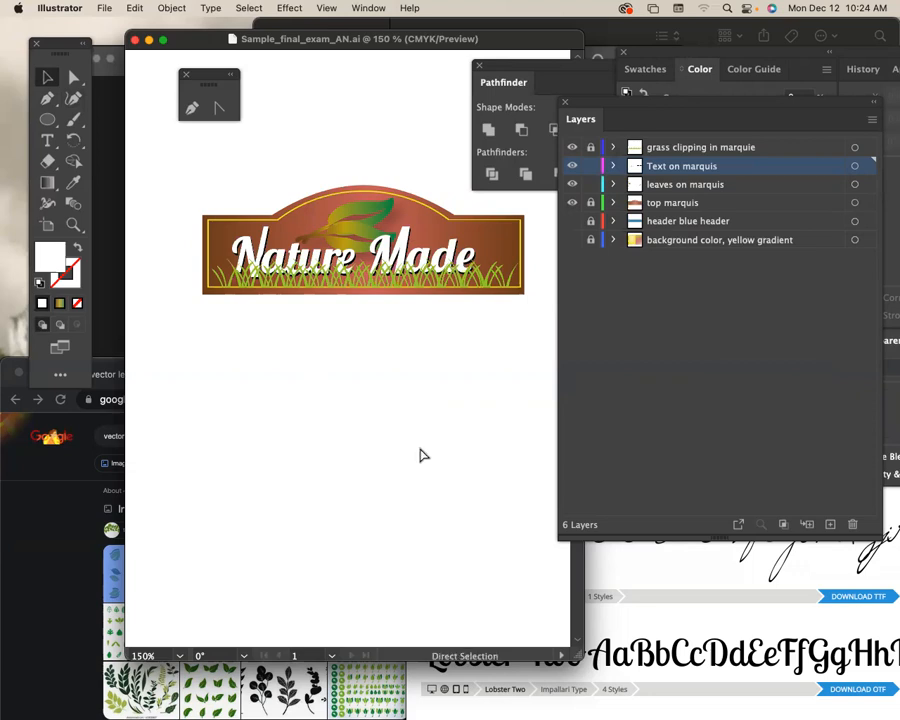
Step: Unlock the grass and "top marquis" layers, and show the blue header and yellow gradient background layers
key("super+minus")
key("super+minus")
left_click_drag(370, 424, 360, 396)
left_click_drag(434, 357, 229, 214)
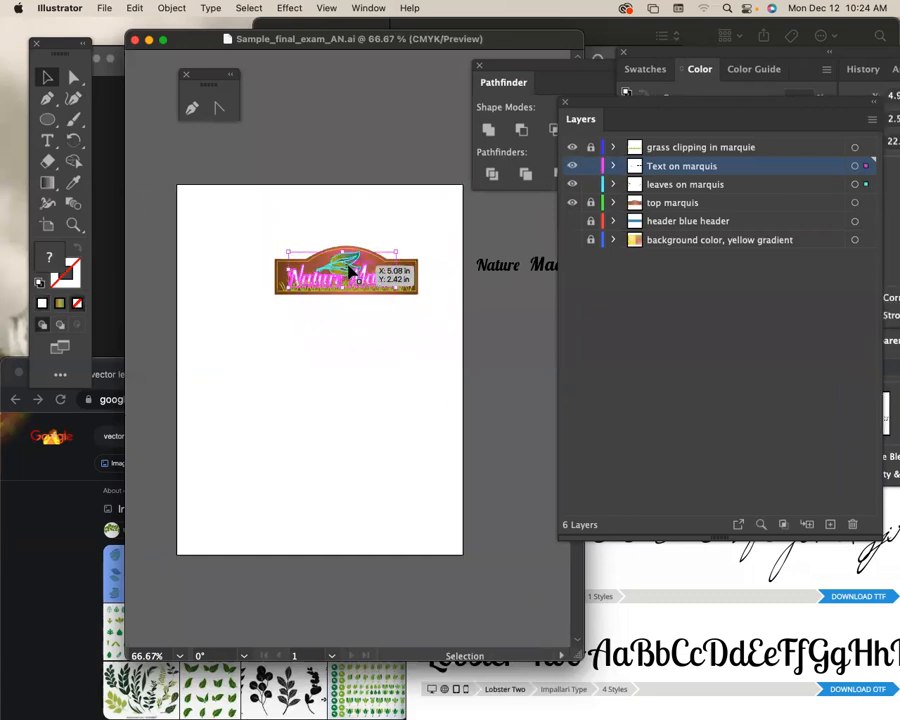
left_click_drag(589, 149, 591, 220)
left_click(420, 408)
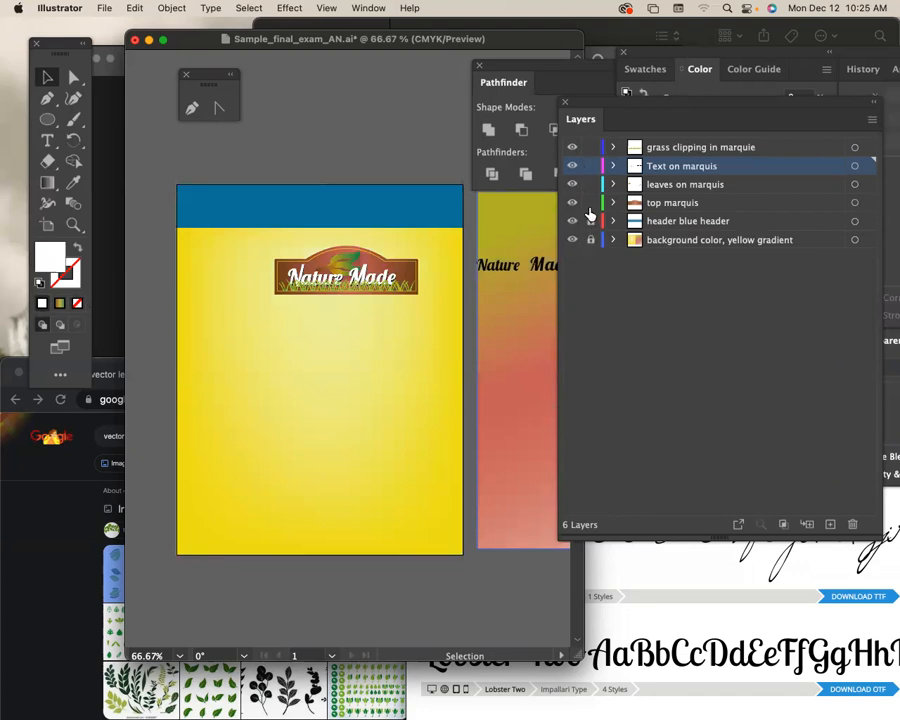
Step: Select all the sign artwork, group it, and enlarge it on the yellow background below the blue header
left_click_drag(435, 333, 217, 233)
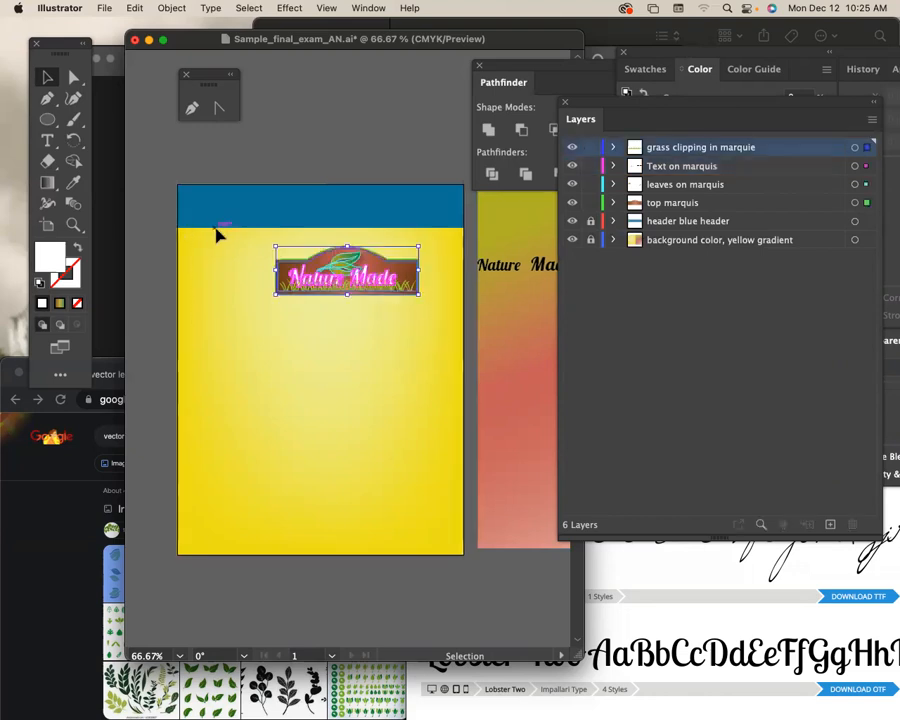
left_click_drag(365, 287, 343, 288)
left_click_drag(399, 301, 418, 325)
left_click(339, 133)
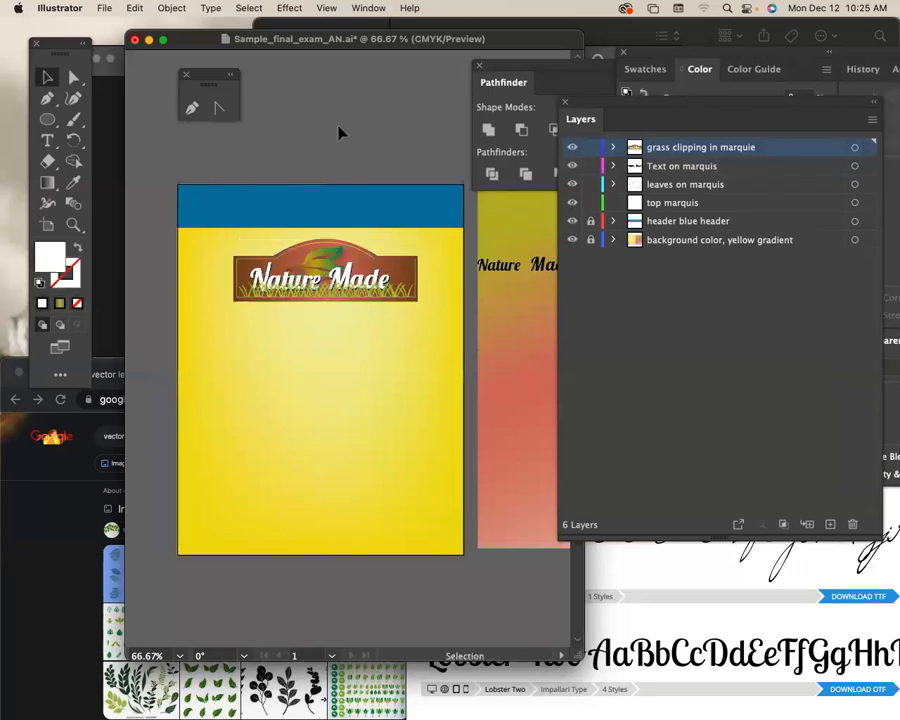
Step: Turn on Scale Strokes & Effects in the General preferences
left_click(56, 8)
mouse_move(94, 52)
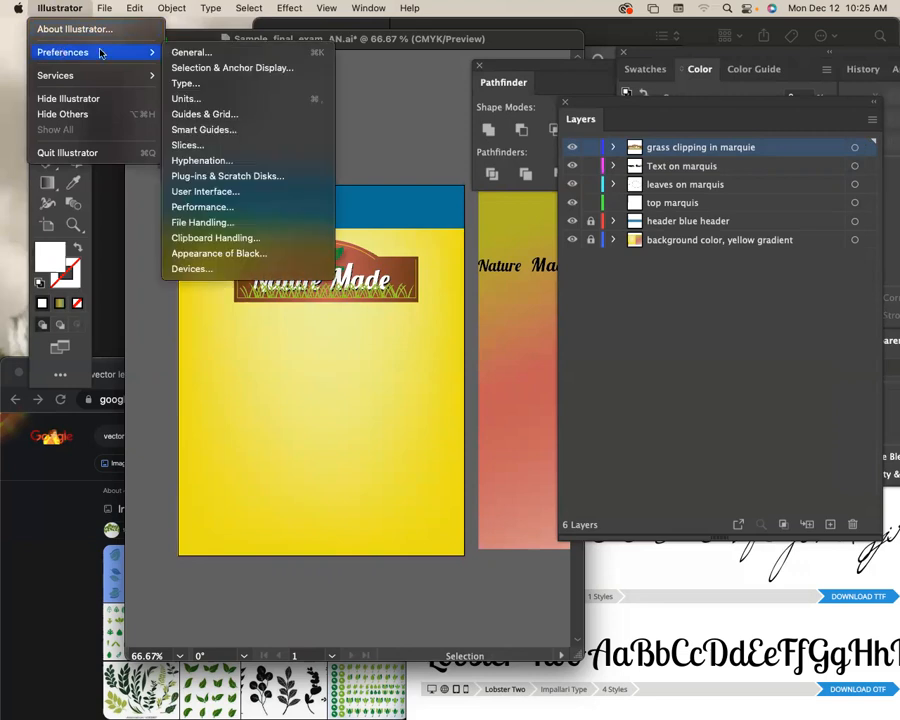
left_click(190, 52)
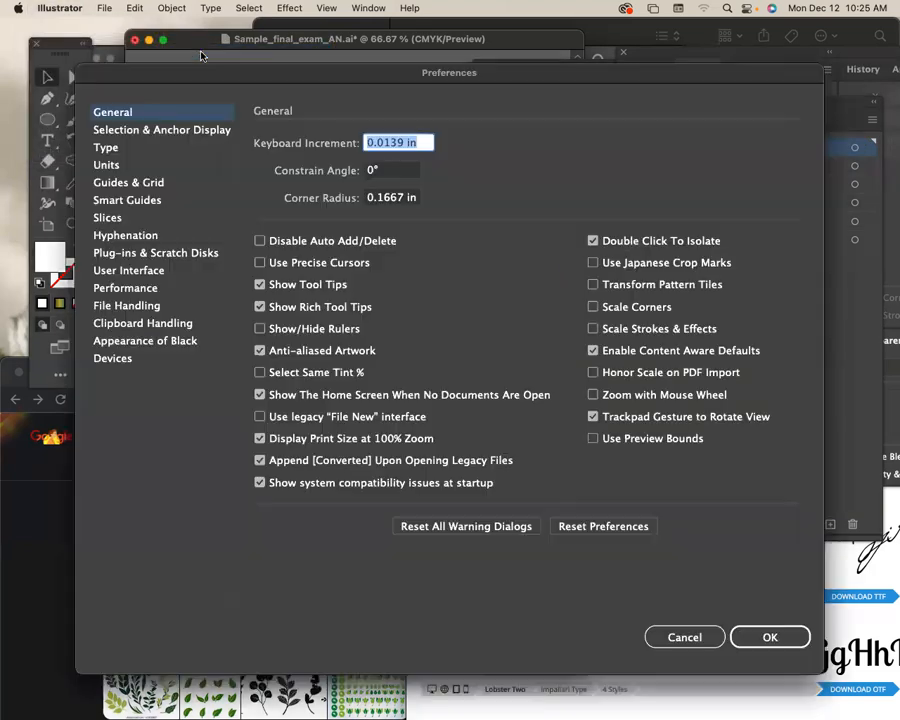
left_click(593, 330)
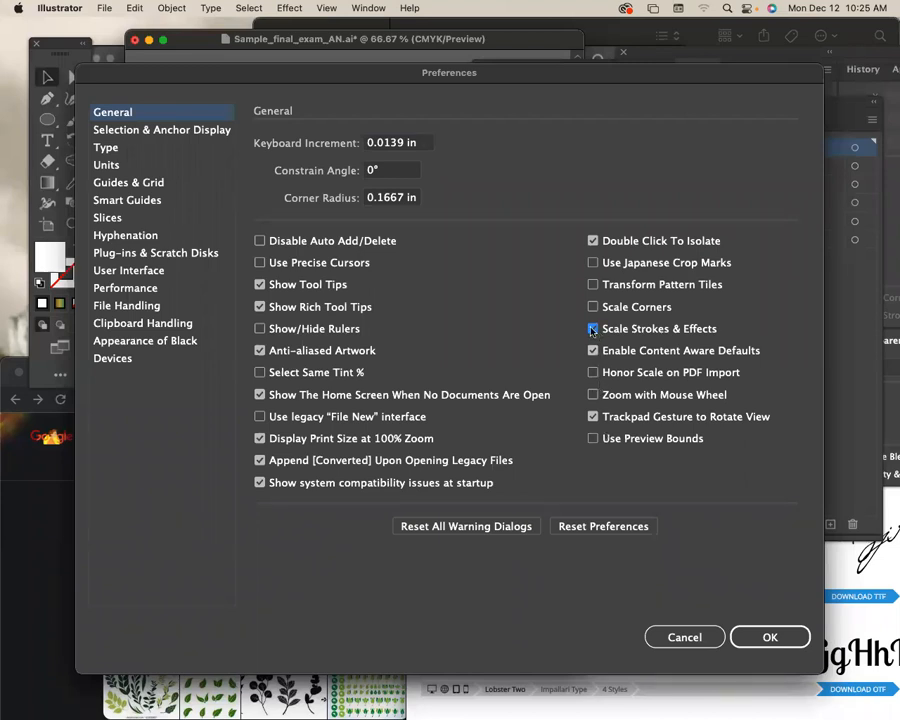
left_click(794, 634)
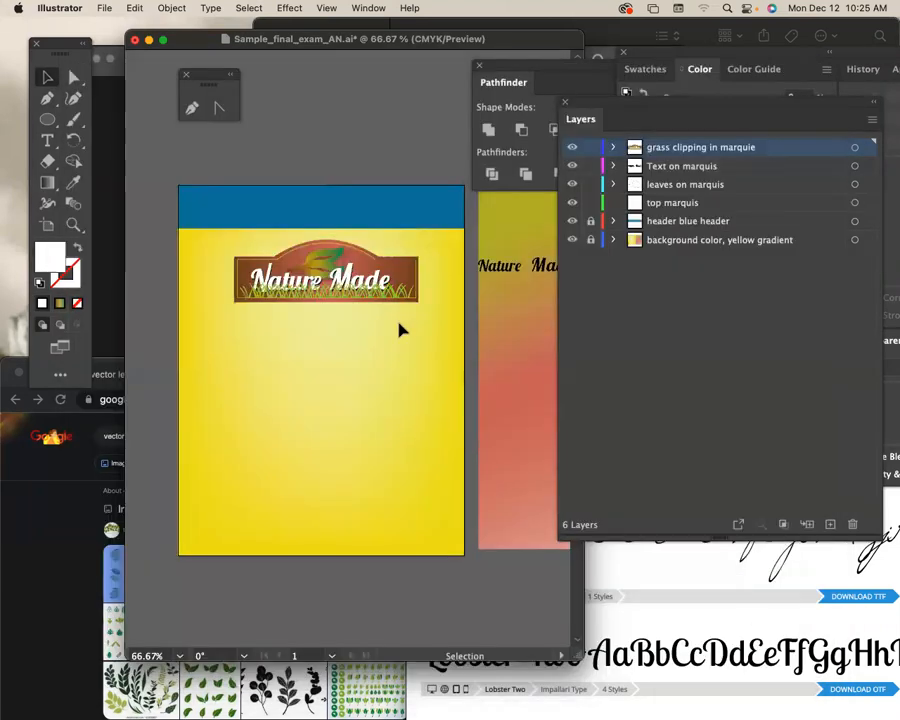
Step: Enlarge the sign group, center it across the page overlapping the lower edge of the blue header, and save the document
left_click(397, 289)
left_click_drag(418, 303, 387, 286)
left_click(388, 418)
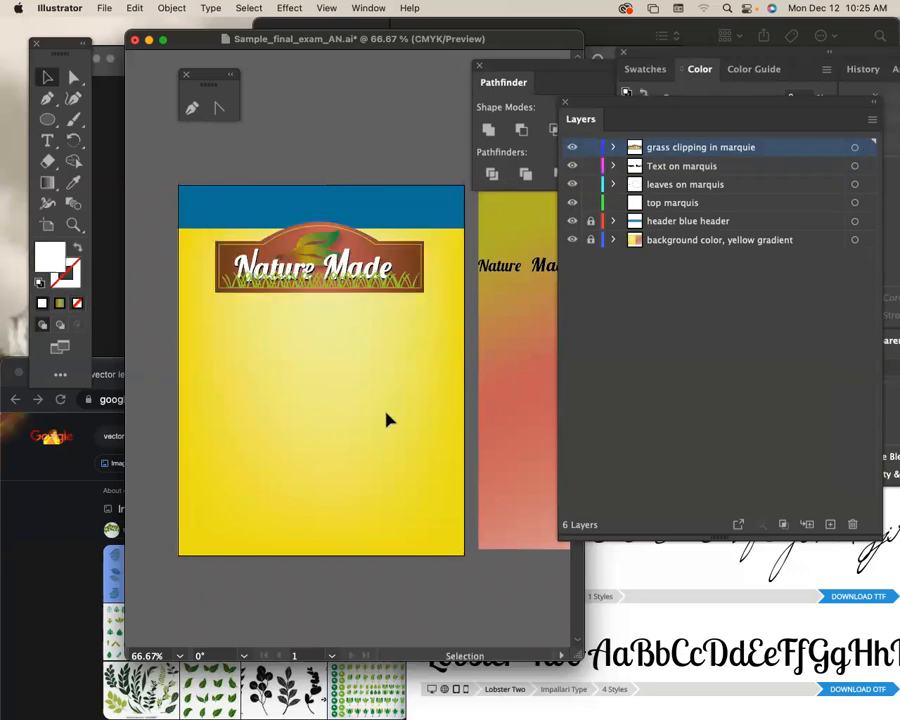
key("super+s")
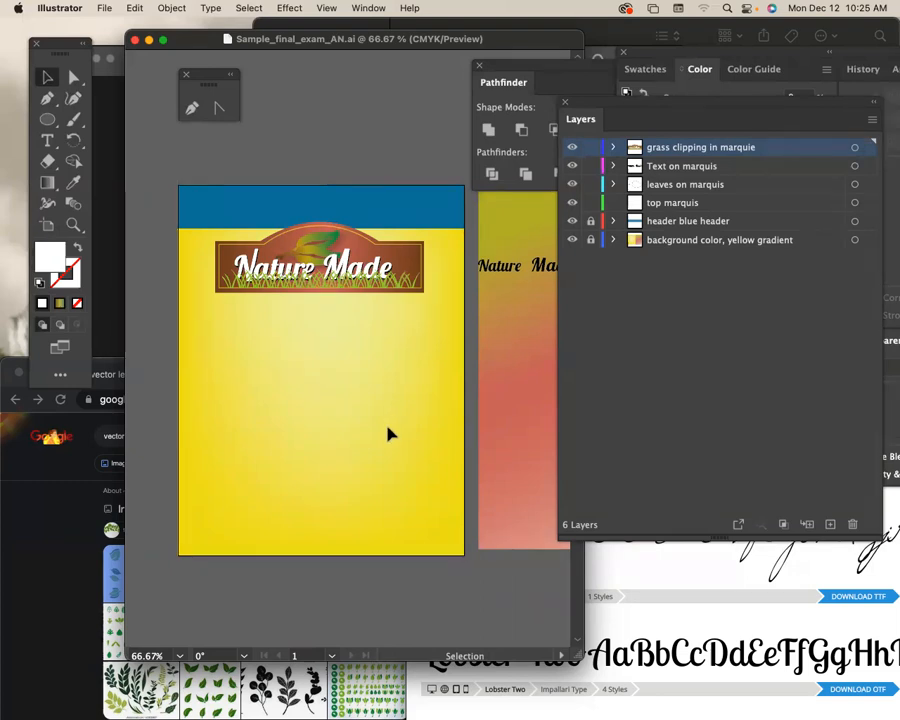
Step: Switch to Chrome and move the Font Squirrel window up into full view
left_click(625, 571)
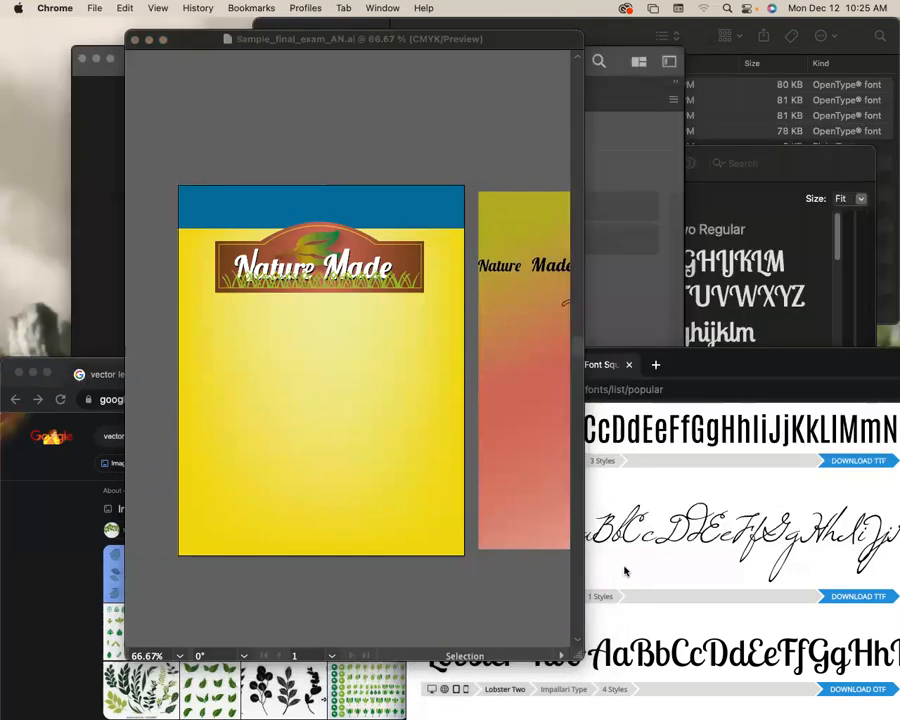
left_click(697, 367)
left_click_drag(698, 373, 620, 42)
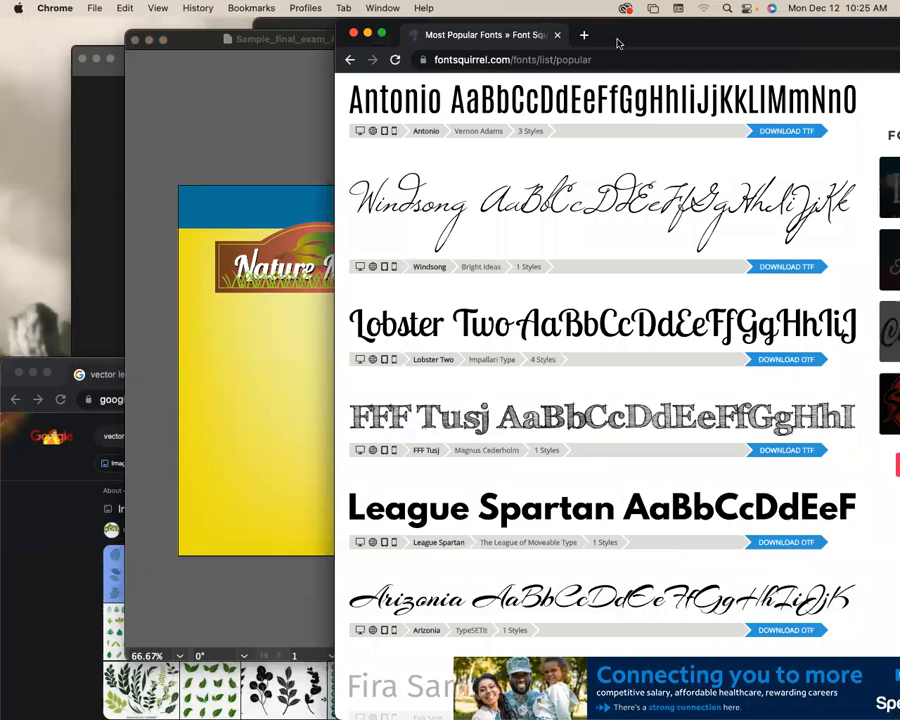
key("super+shift+n")
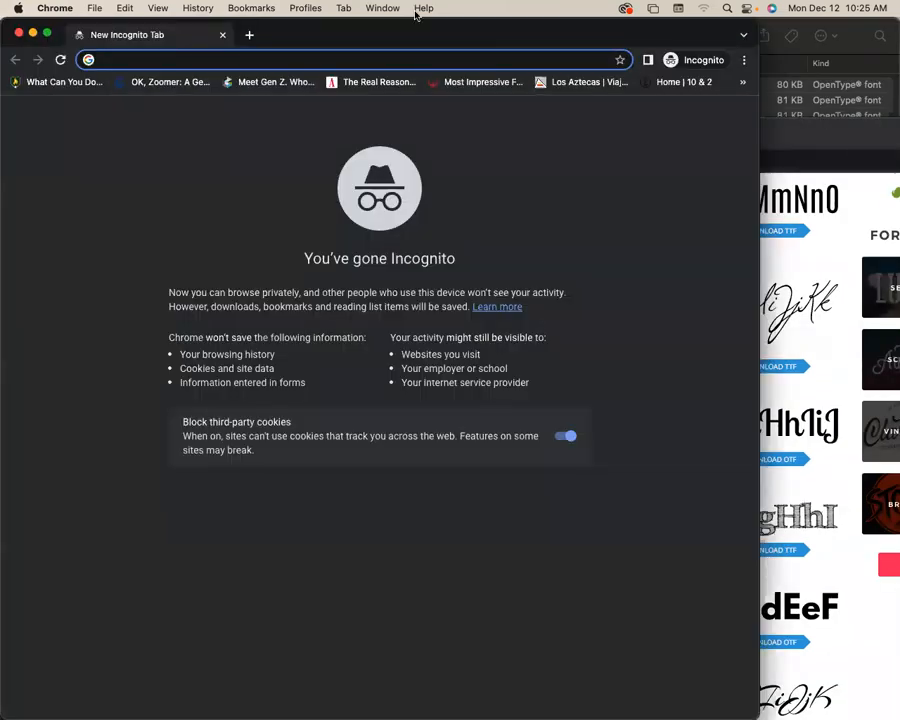
left_click_drag(420, 31, 528, 49)
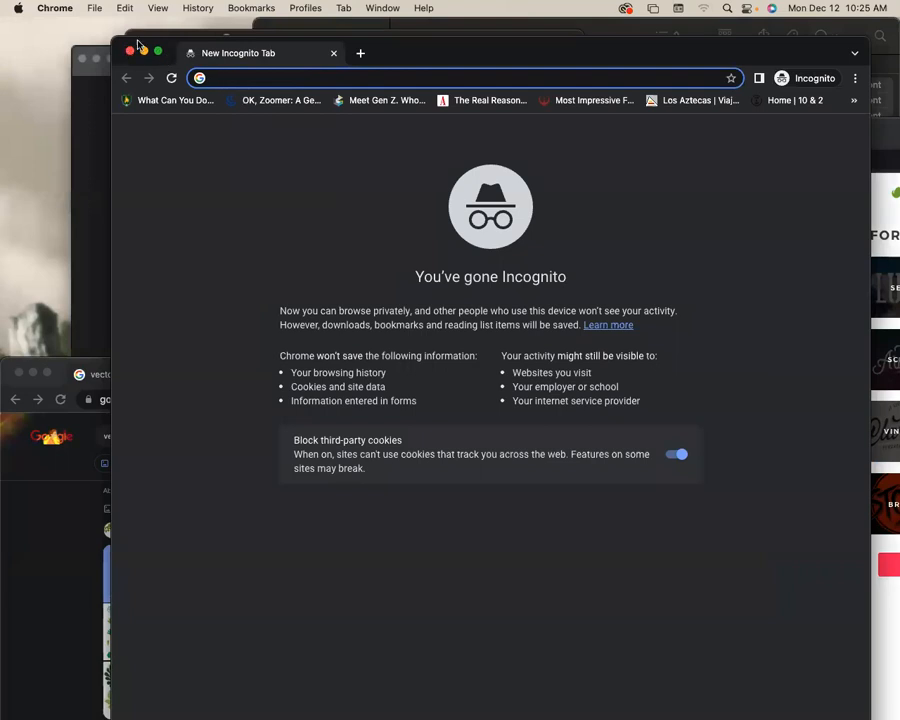
left_click(129, 49)
Step: Open a new Chrome window and prepare to enter a web search
key("super+n")
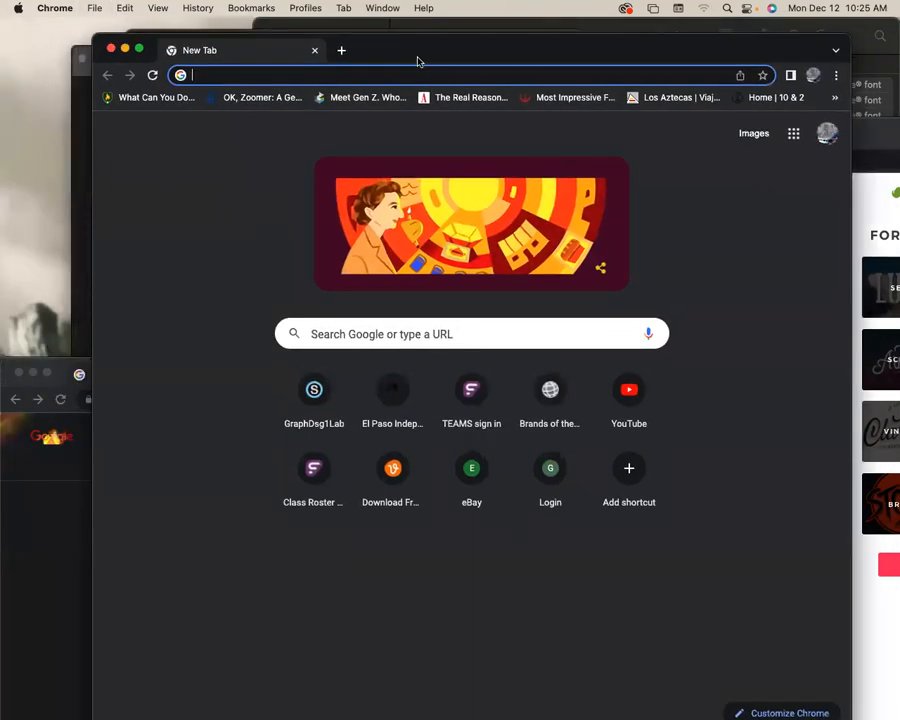
left_click(397, 80)
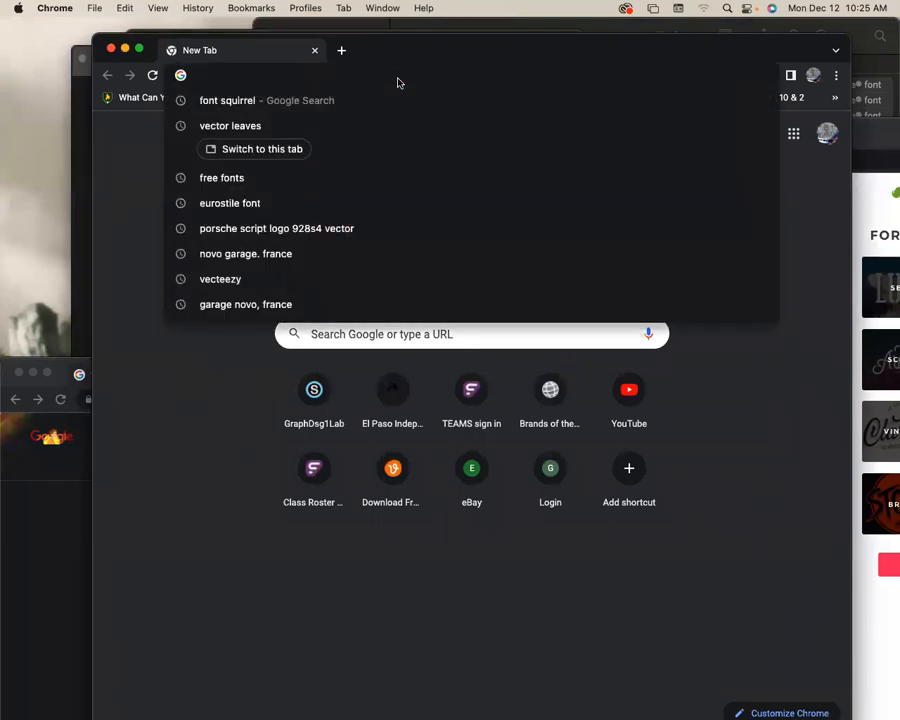
Step: Search the web for "spongebob"
type("S")
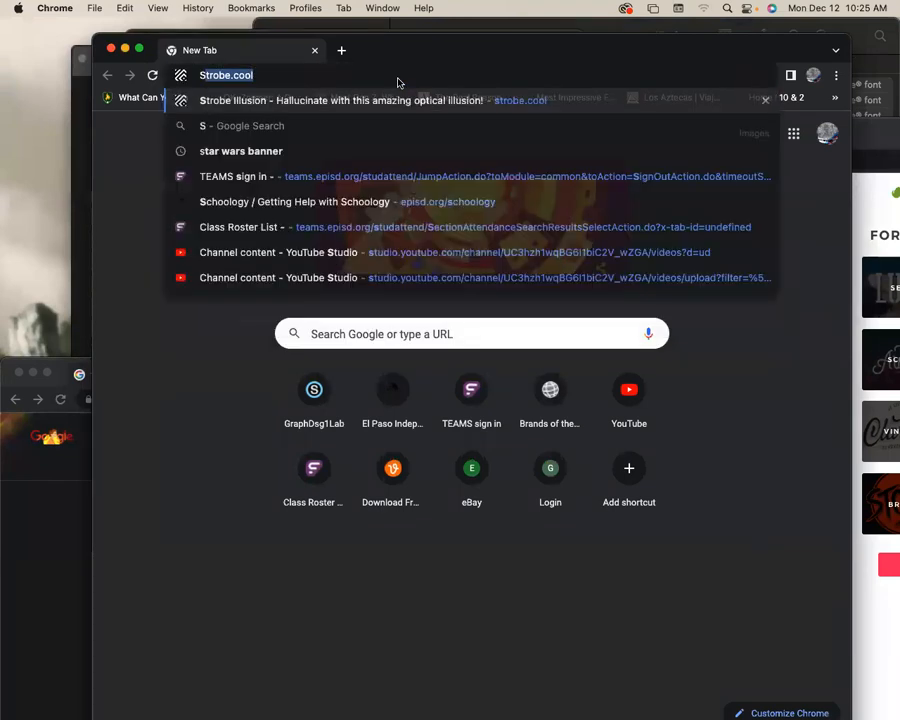
type("pomng")
key("BackSpace")
key("BackSpace")
type("mng")
key("BackSpace")
key("BackSpace")
key("BackSpace")
type("nge")
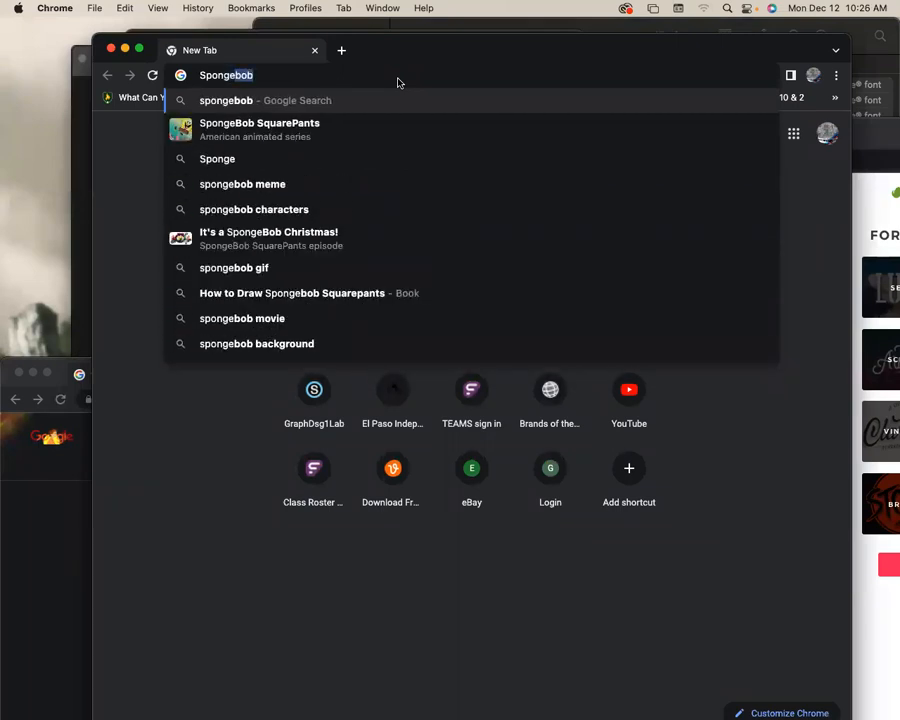
key("Return")
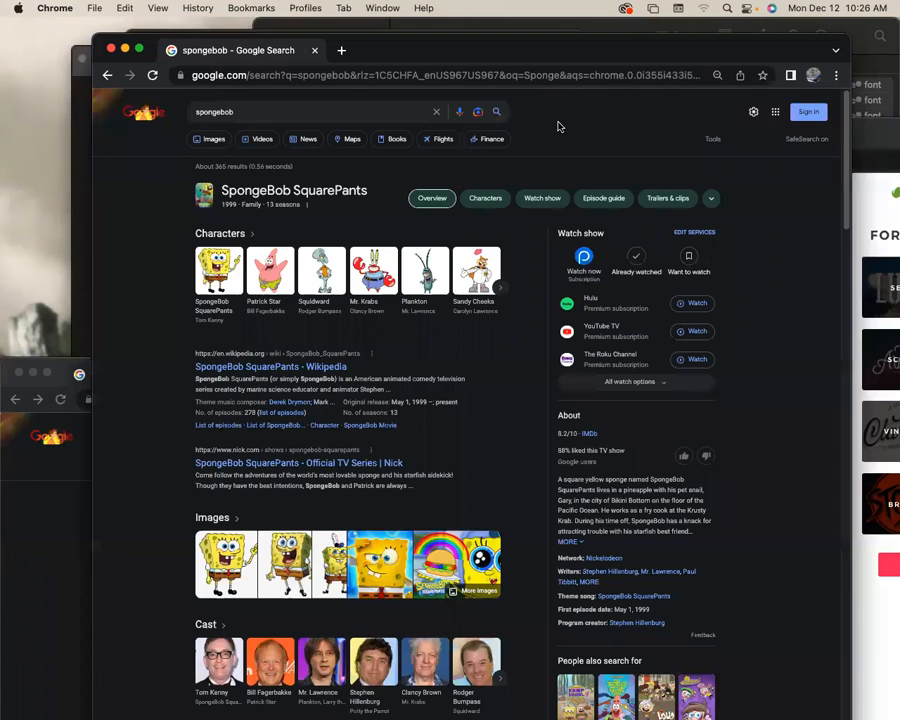
Step: Show the image results for the search and filter them to Large size
left_click(204, 142)
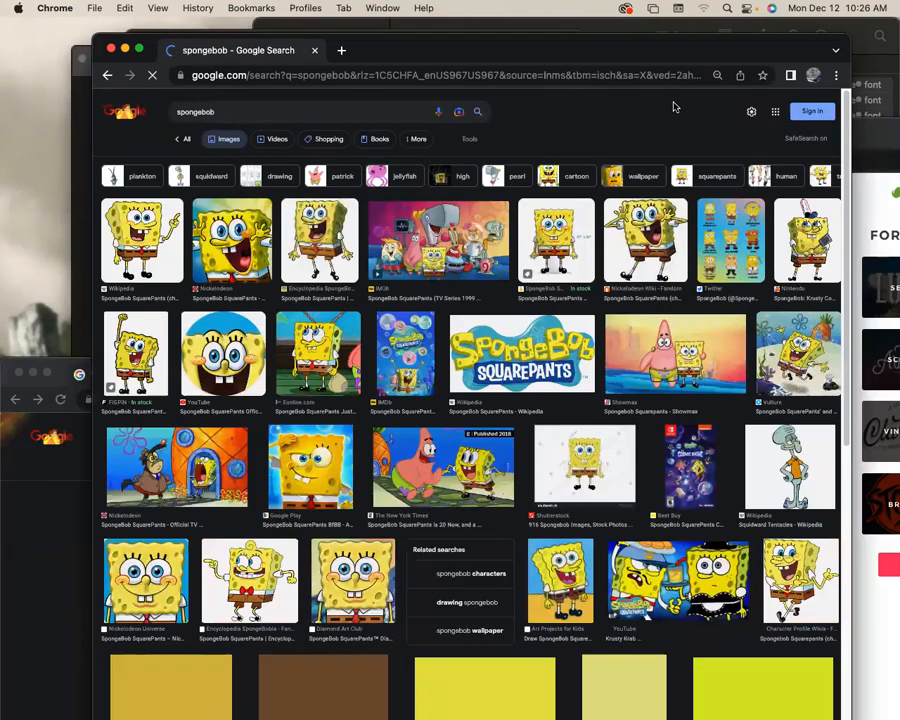
left_click(469, 139)
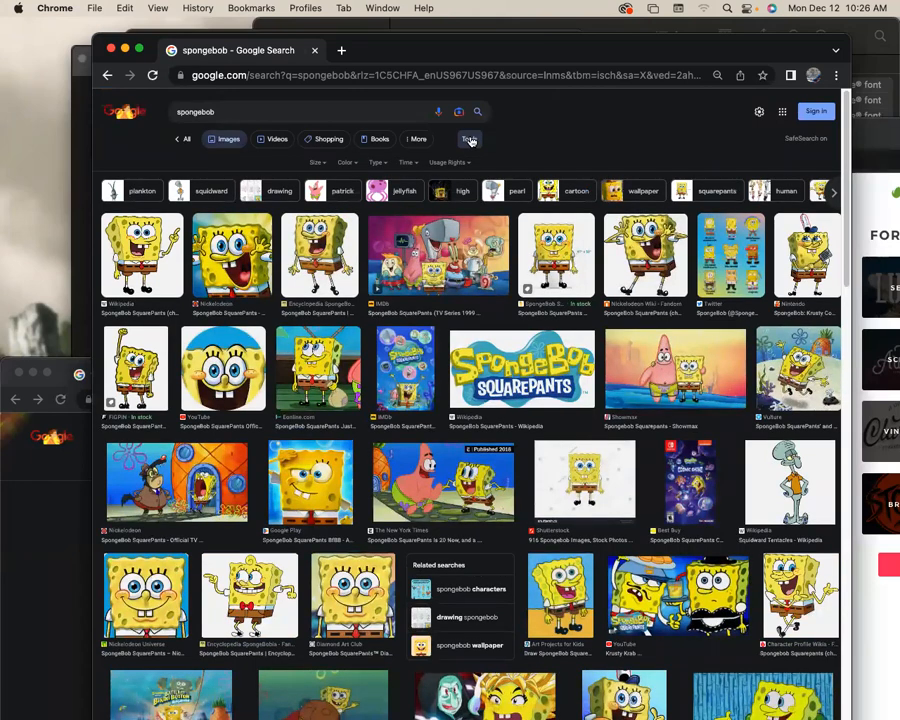
left_click(317, 164)
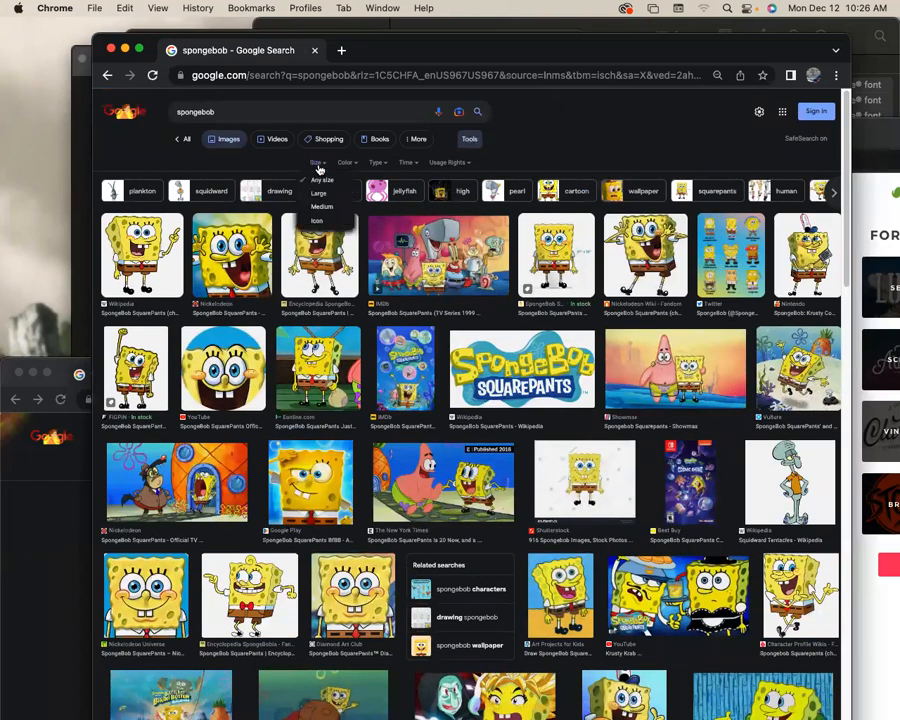
left_click(319, 194)
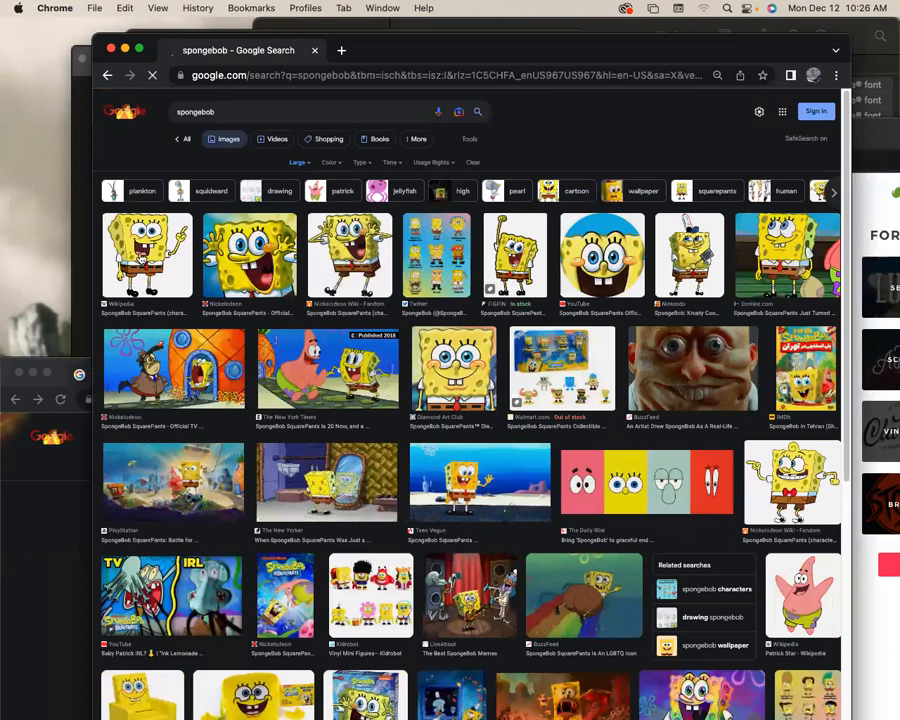
Step: Visit the Wikipedia page behind the first SpongeBob image result and open the character picture in the full-size viewer
left_click(141, 258)
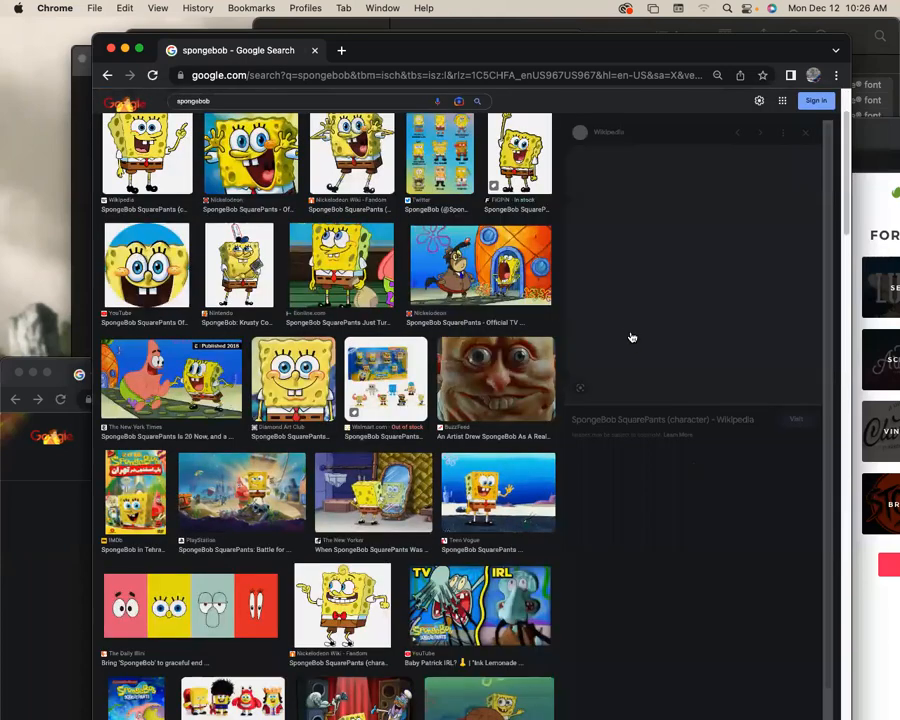
left_click(669, 318)
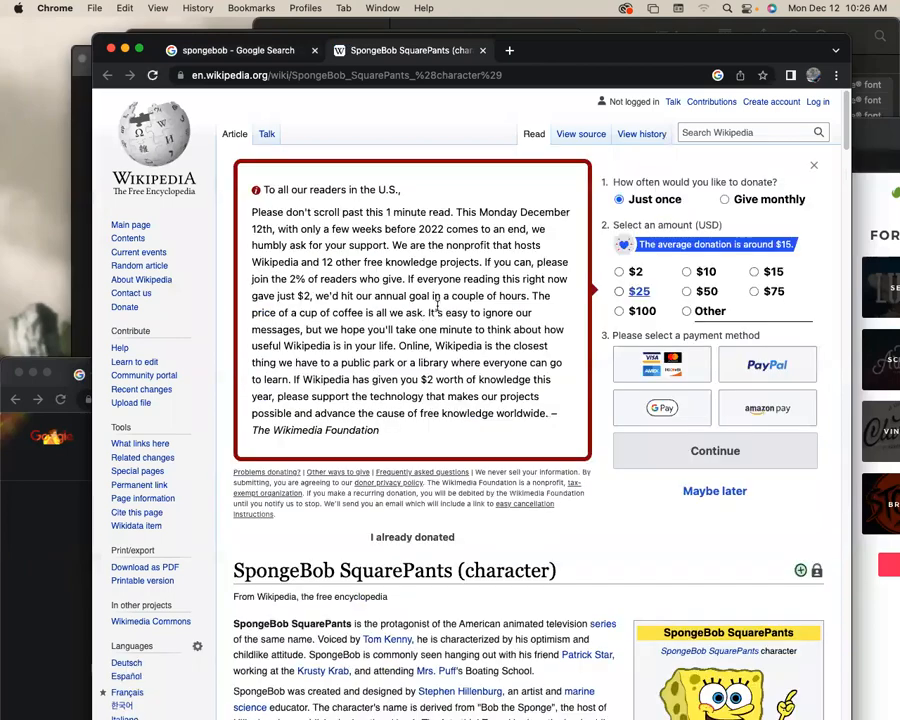
scroll(440, 308, "down", 10)
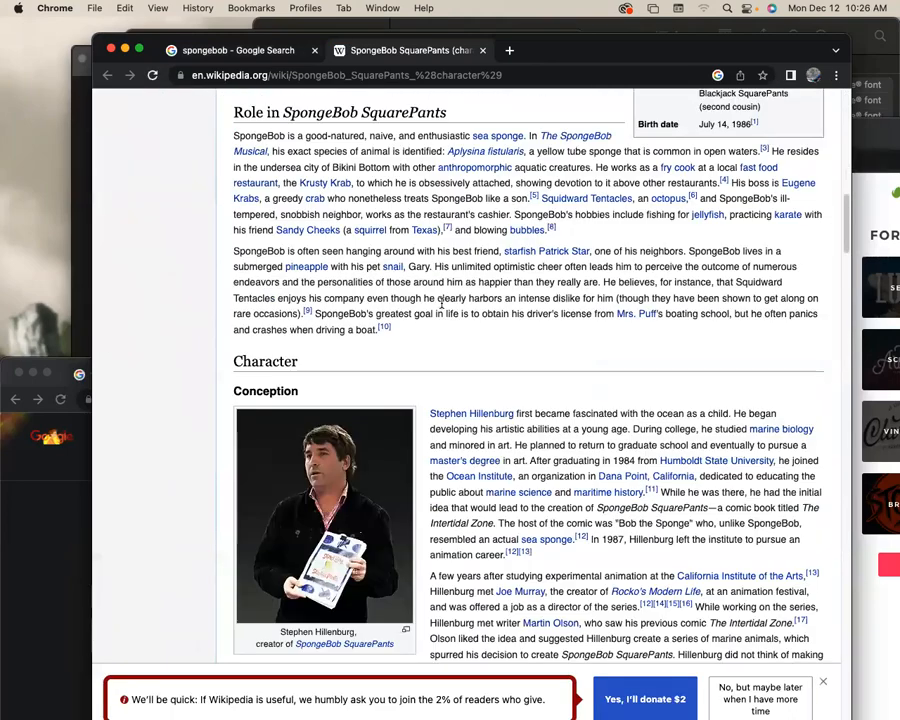
scroll(443, 305, "up", 10)
left_click(734, 296)
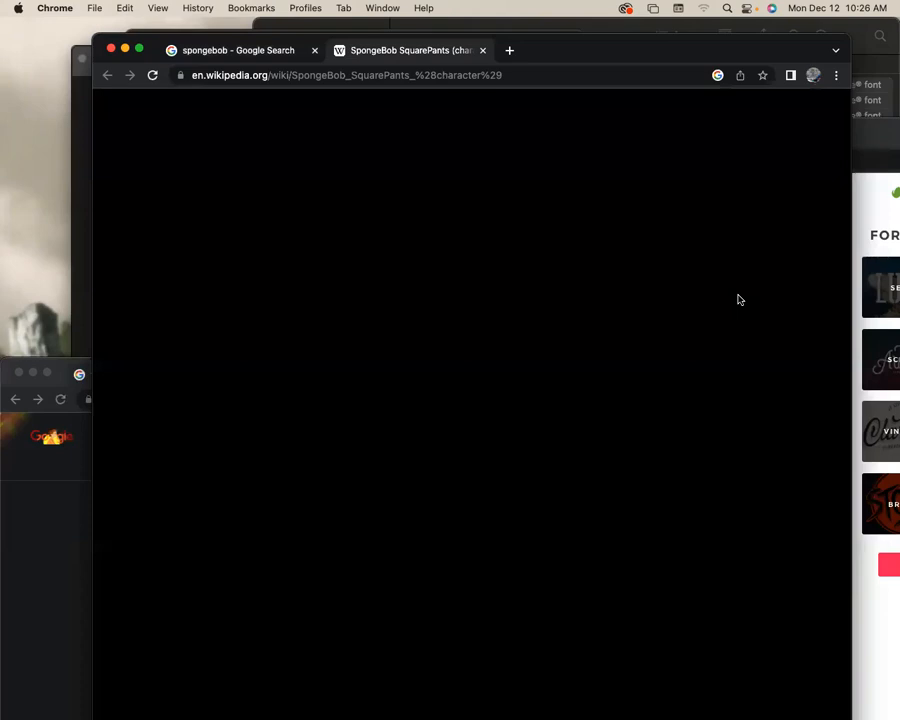
Step: Save the enlarged SpongeBob image to the Downloads folder under its suggested file name
right_click(694, 296)
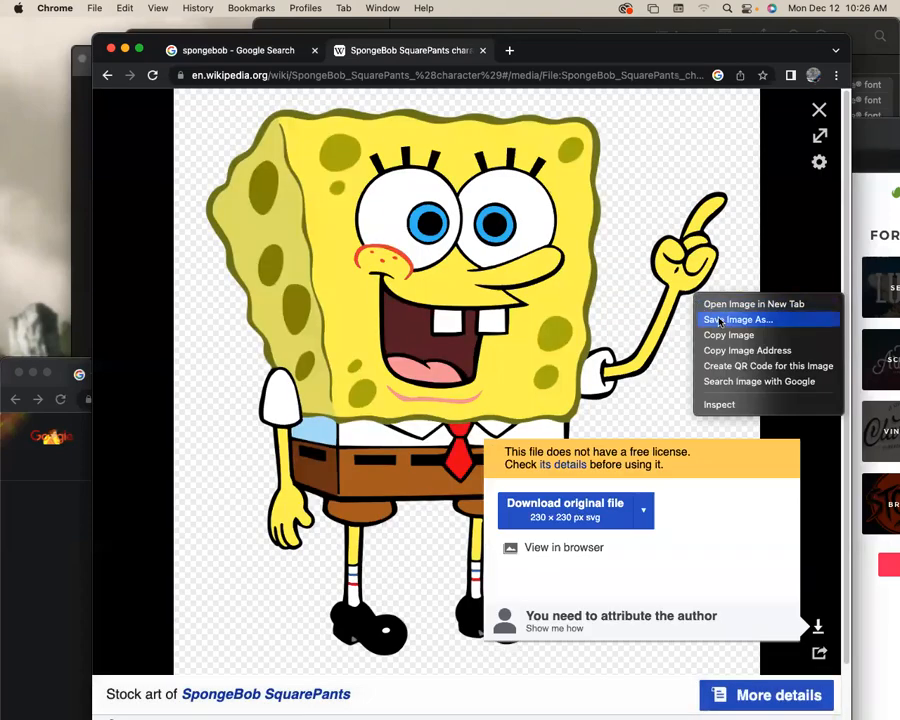
left_click(720, 321)
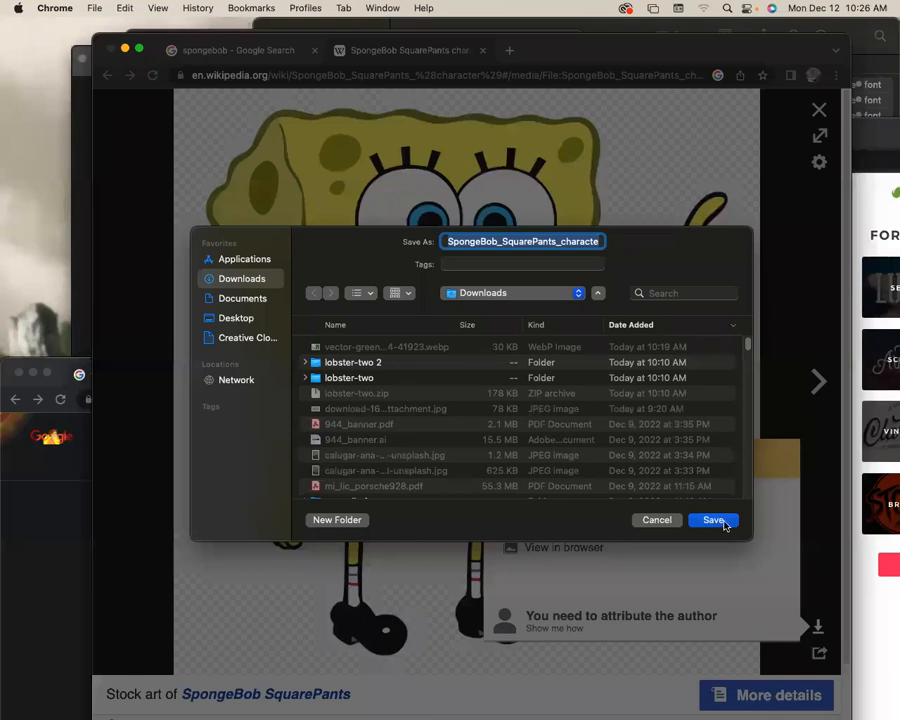
left_click(721, 519)
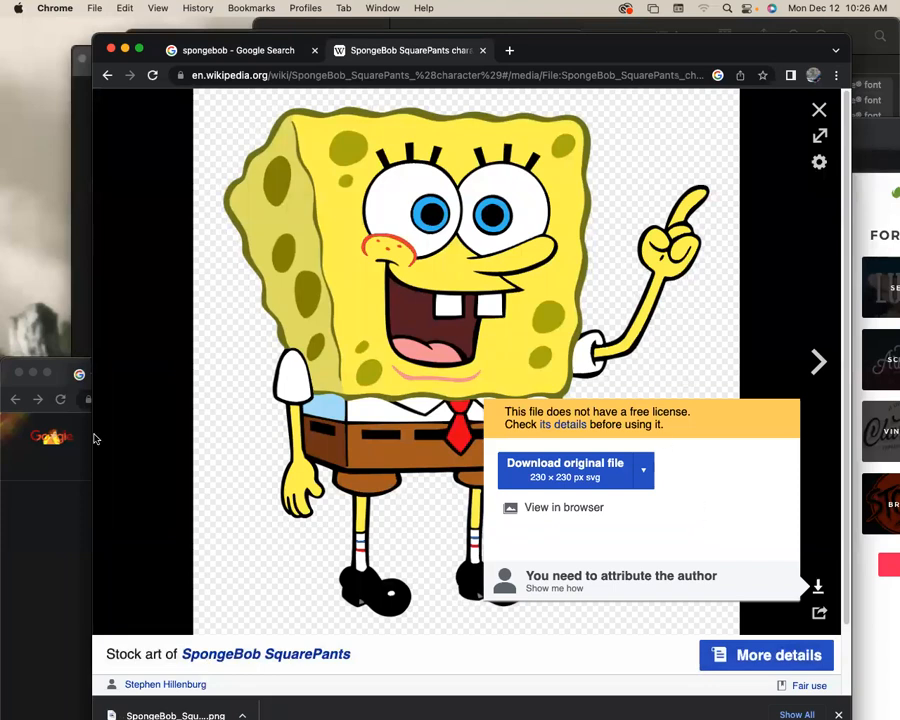
Step: Switch to the Sample_final_exam_AN.ai document in Illustrator and add a new top layer named "bob esponja"
left_click_drag(643, 47, 889, 479)
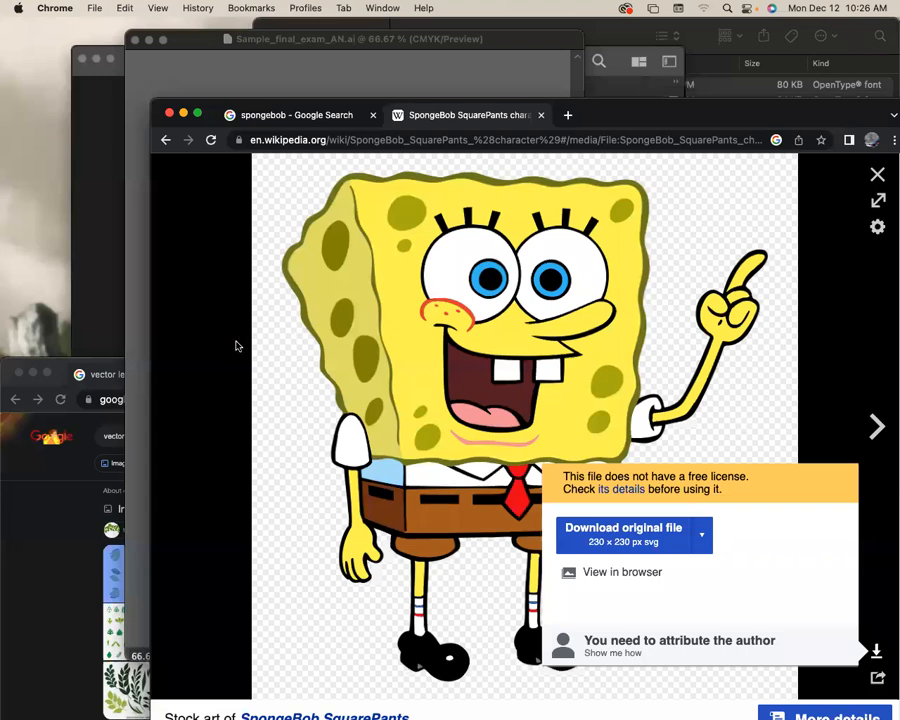
left_click(235, 340)
left_click(729, 319)
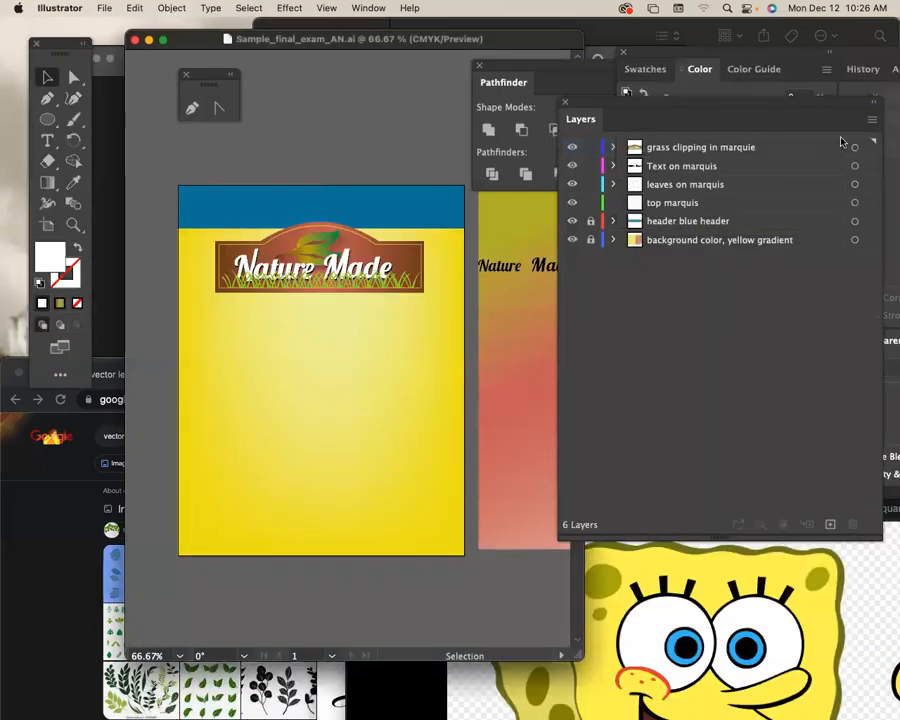
left_click(872, 119)
left_click(851, 121)
type("bo")
type("n")
key("BackSpace")
type("besponj")
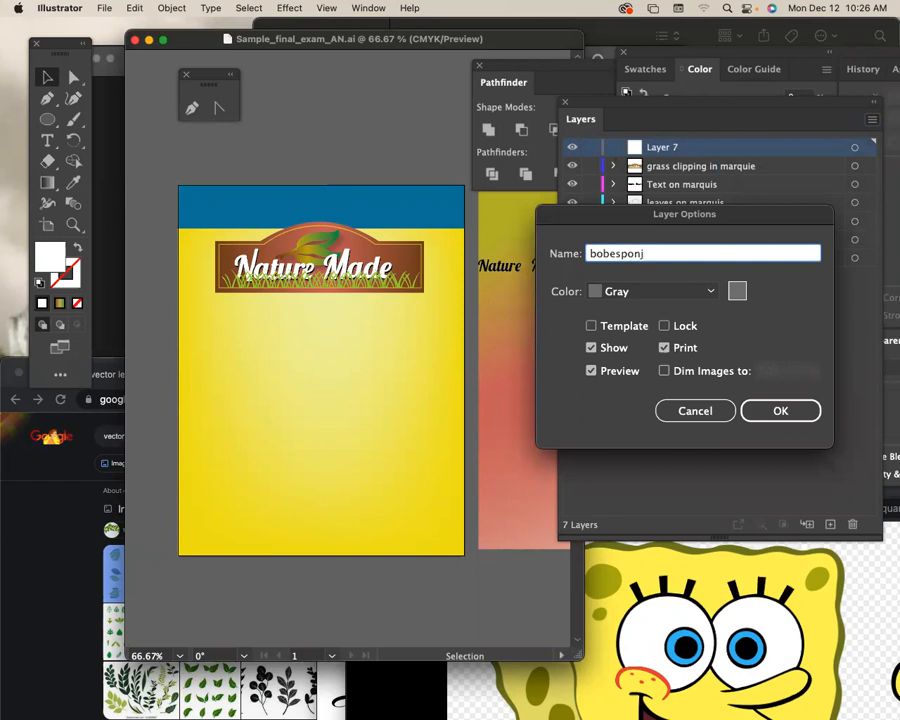
key("Left")
key("Left")
key("Left")
key("Left")
key("Left")
key("Left")
key("Left")
left_click(798, 413)
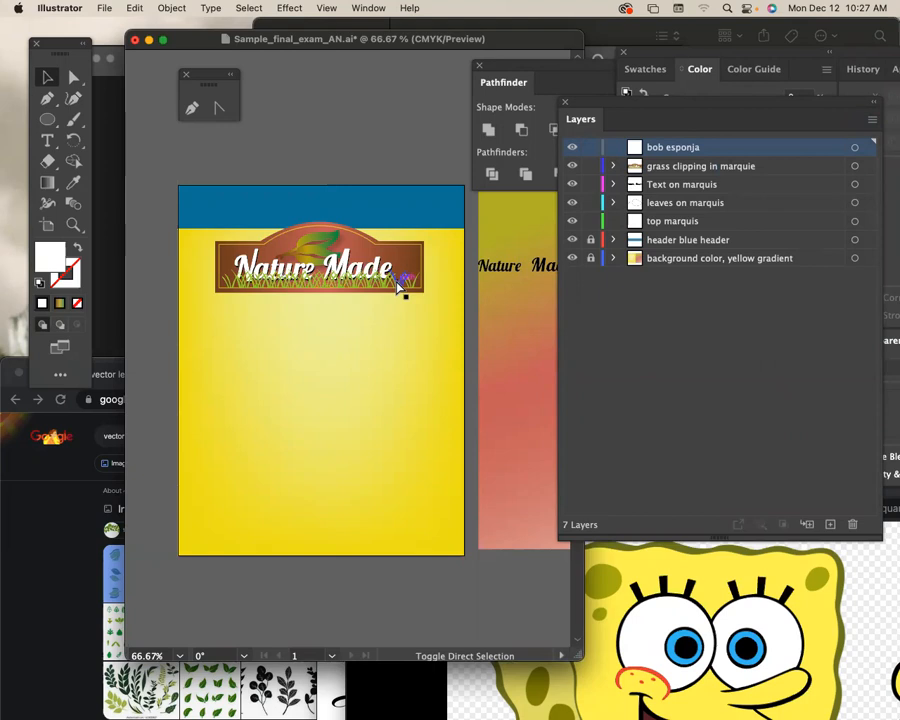
Step: Place SpongeBob_SquarePants_character.svg.png from Downloads on the yellow artboard, below the Nature Made sign
key("super+shift+p")
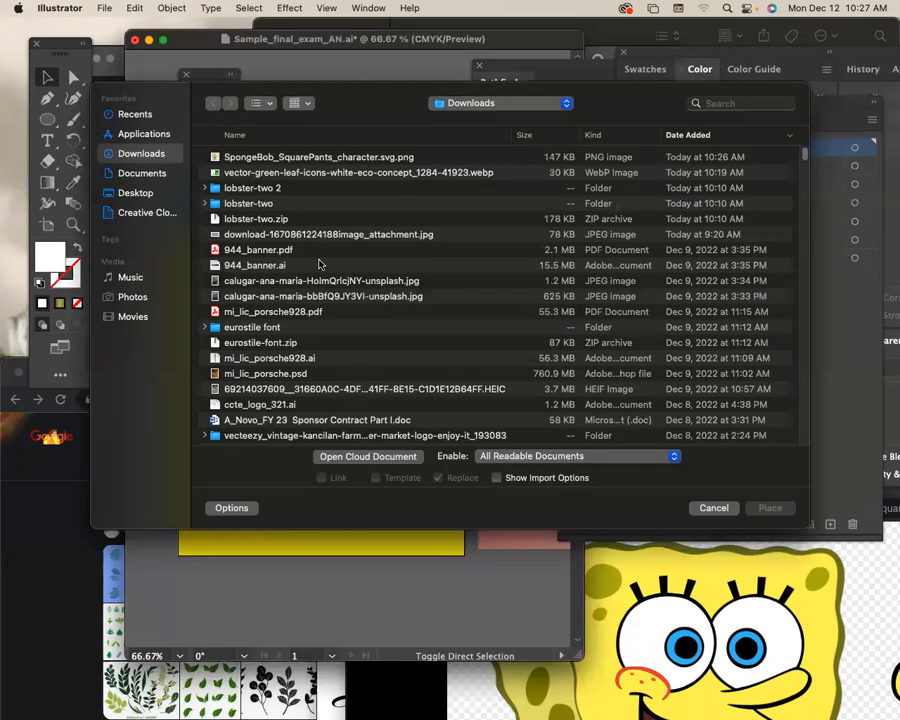
left_click(290, 157)
left_click(770, 507)
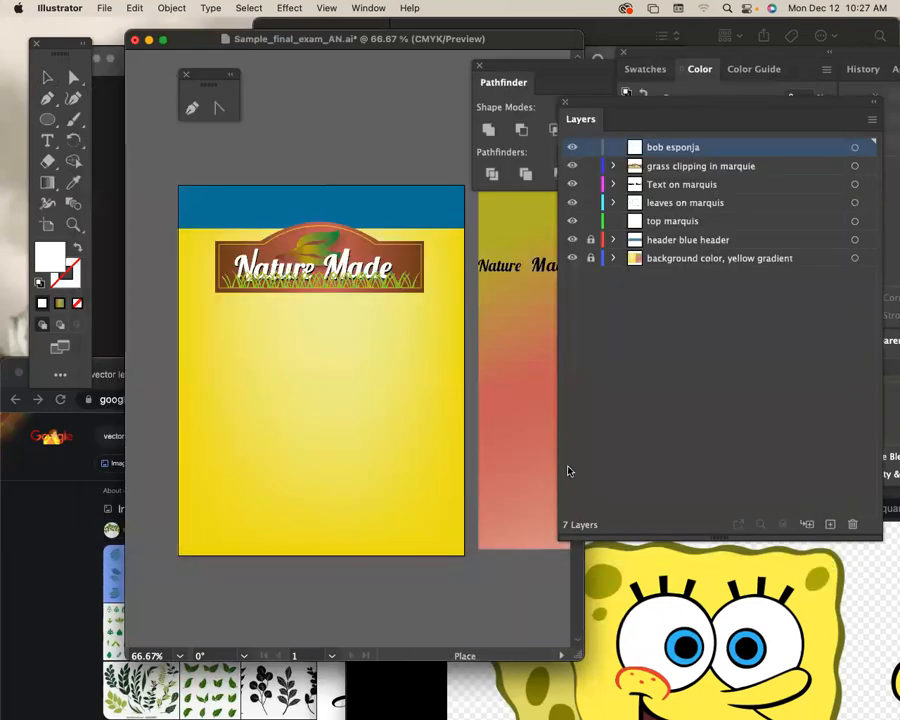
left_click_drag(260, 348, 472, 507)
Step: Examine the placed SpongeBob image close up and against the whole poster layout
key("super+equal")
key("super+equal")
key("super+equal")
key("super+equal")
key("super+equal")
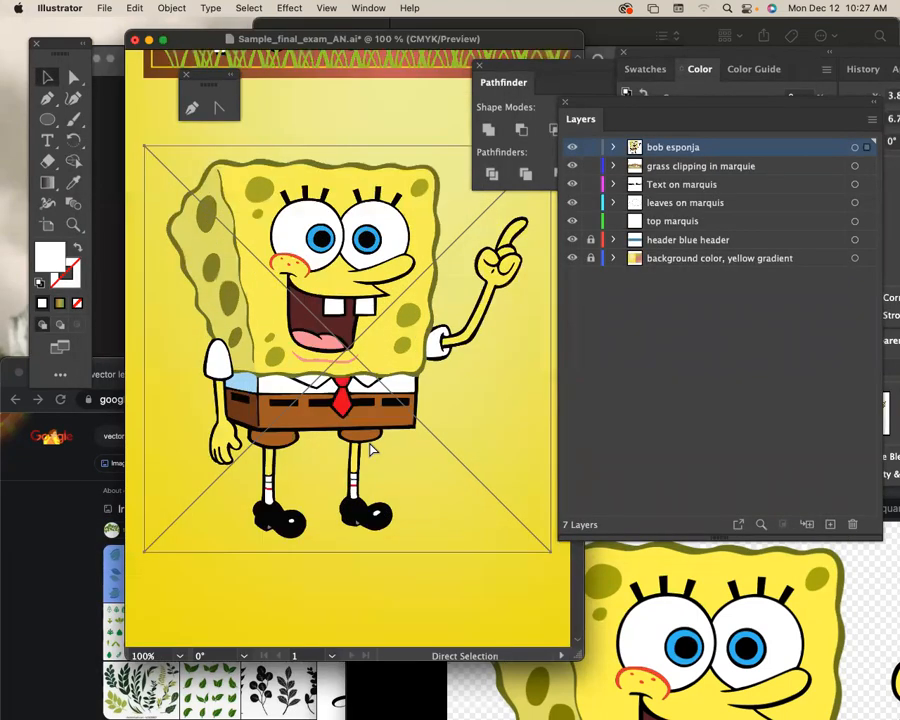
key("super+equal")
key("super+equal")
key("super+equal")
key("super+minus")
key("super+minus")
key("super+minus")
key("super+minus")
key("super+minus")
key("super+minus")
key("super+minus")
key("super+minus")
key("super+minus")
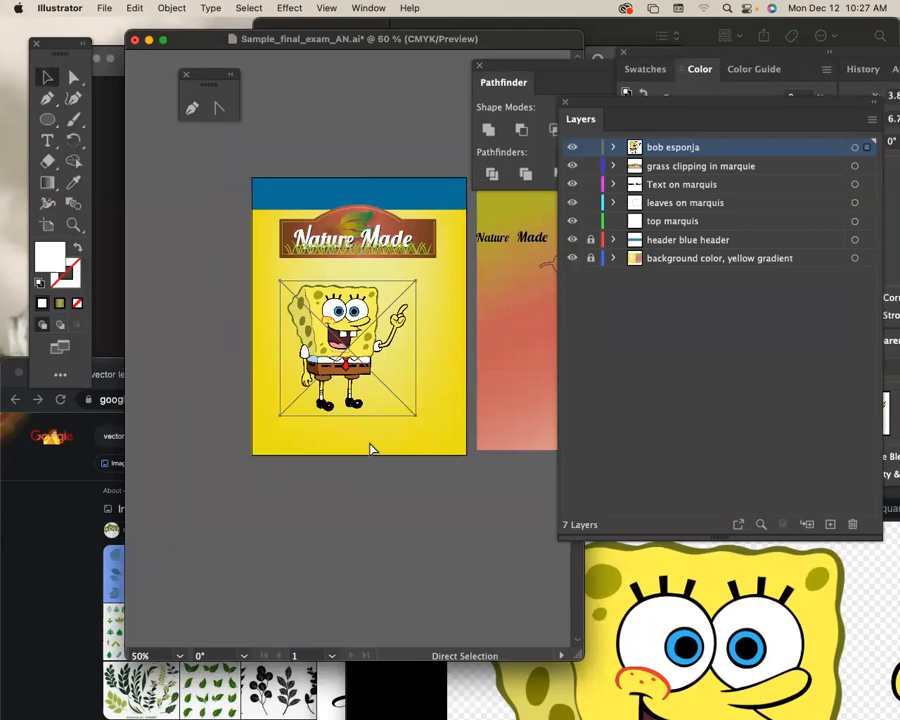
Step: Move the SpongeBob image off the artboard onto the empty canvas to its left
key("super+equal")
key("super+equal")
key("super+minus")
key("space")
left_click_drag(384, 425, 528, 436)
left_click_drag(498, 306, 272, 306)
key("space")
left_click_drag(280, 428, 376, 443)
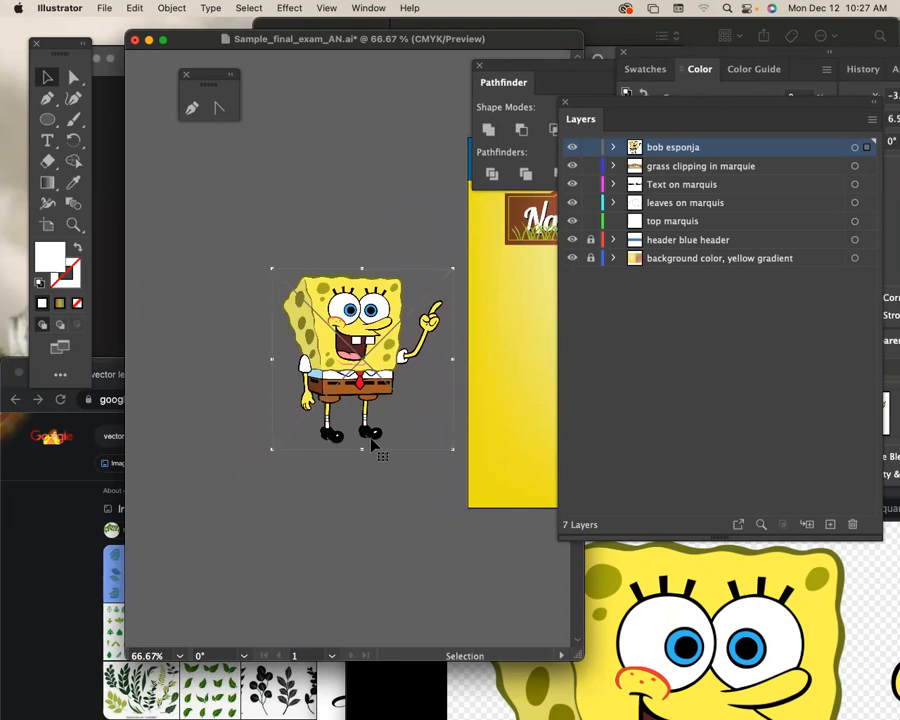
Step: Duplicate the SpongeBob image horizontally, putting the copy to the left of the original
key("super+plus")
key("space")
left_click_drag(378, 440, 440, 467)
left_click_drag(436, 408, 148, 408)
Step: Trace the SpongeBob image nearest the artboard using Image Trace with the High Fidelity Photo preset
left_click(372, 367)
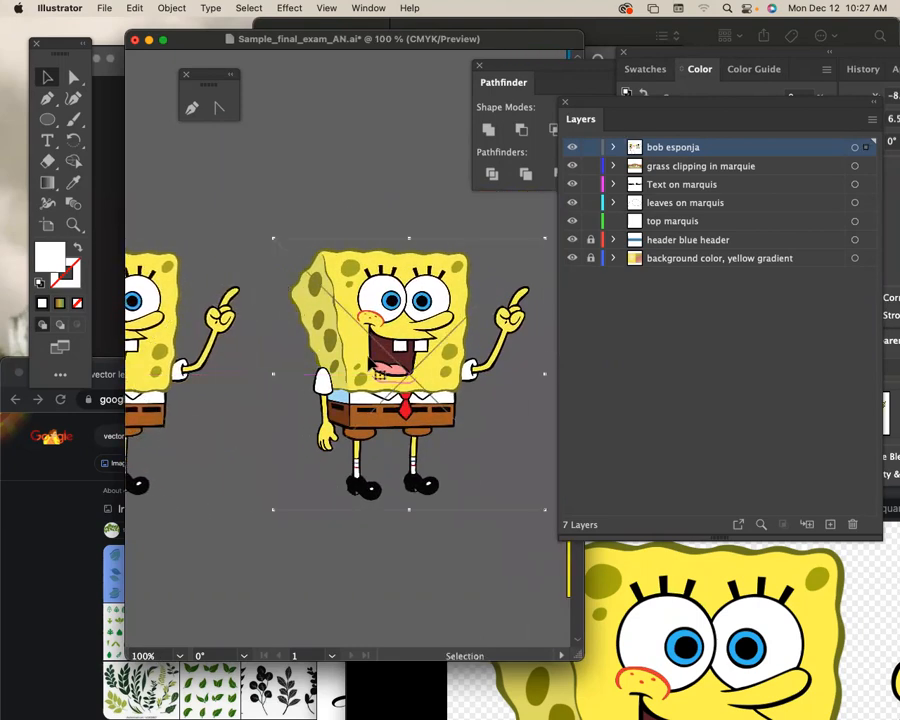
left_click(368, 8)
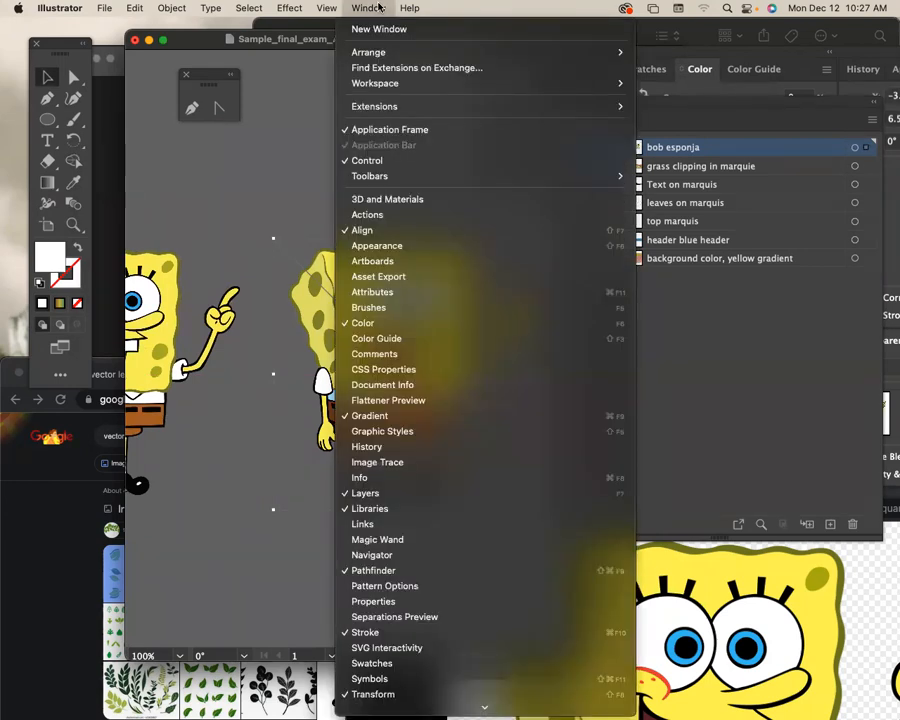
left_click(400, 464)
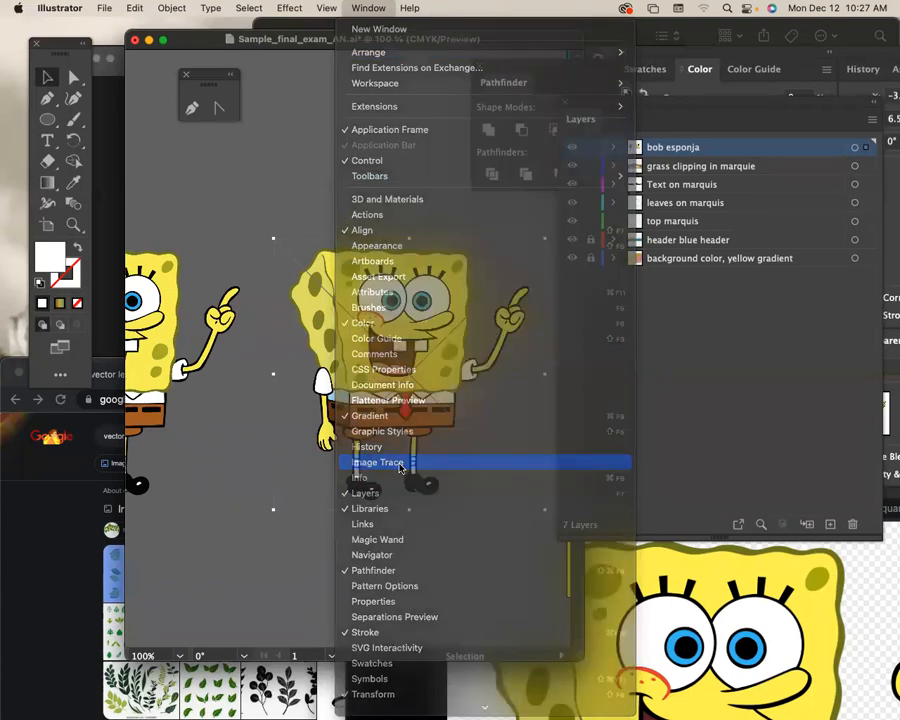
mouse_move(751, 63)
left_mouse_down()
mouse_move(573, 115)
mouse_move(561, 210)
left_mouse_up()
mouse_move(582, 221)
left_mouse_down()
mouse_move(597, 303)
mouse_move(612, 302)
left_mouse_up()
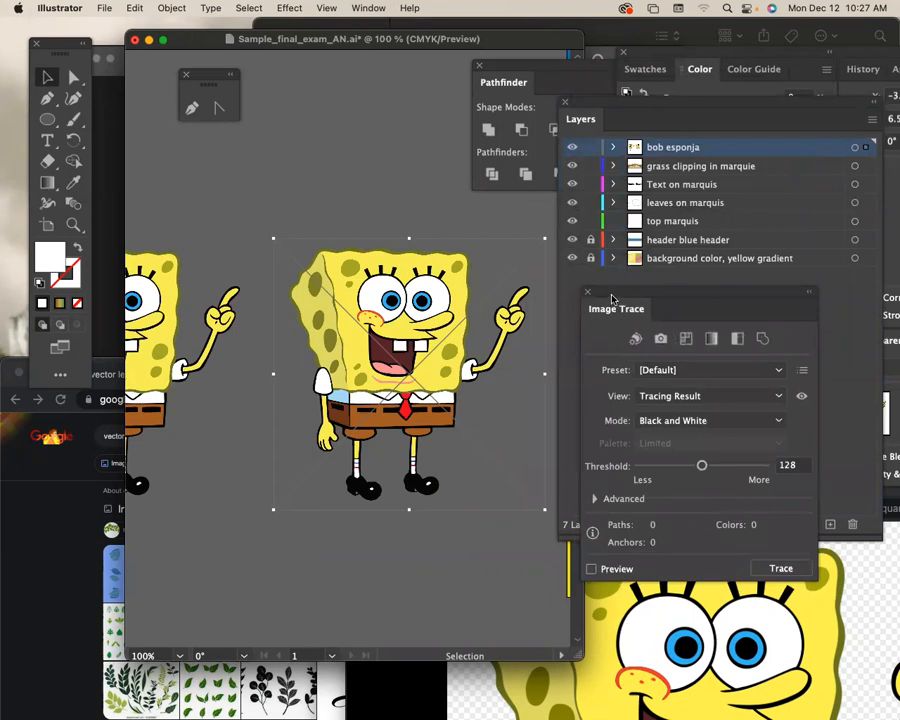
key("super+=")
key("super+=")
left_click_drag(418, 250, 356, 272)
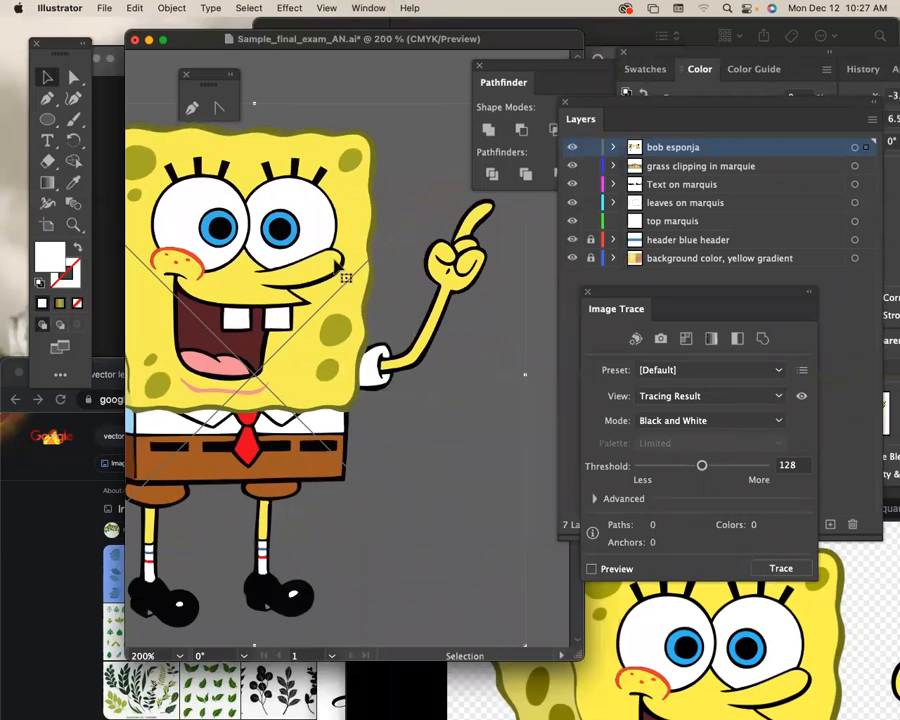
left_click(733, 370)
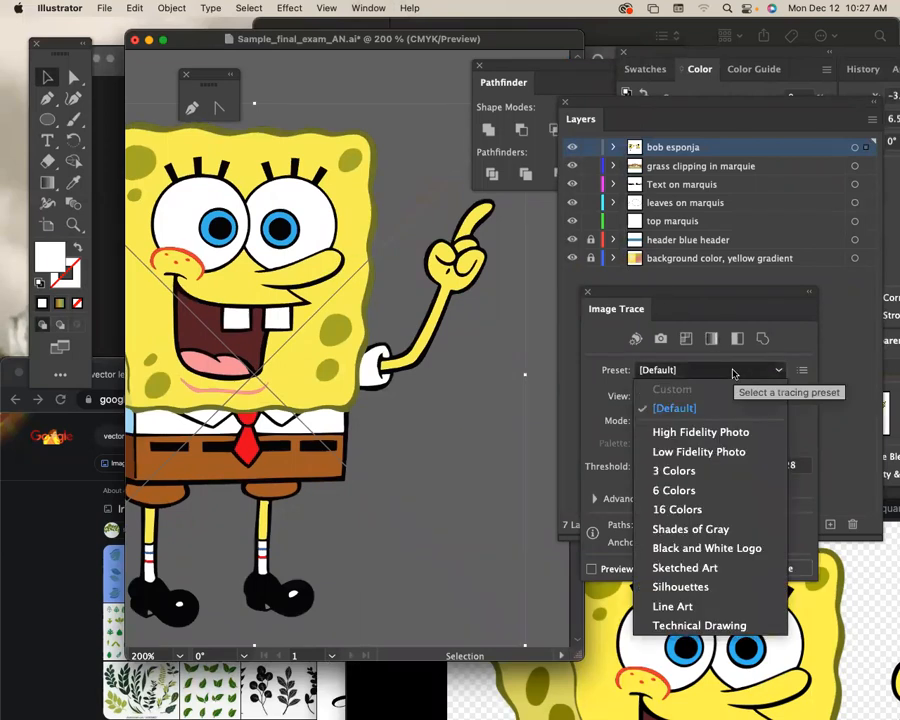
left_click(735, 433)
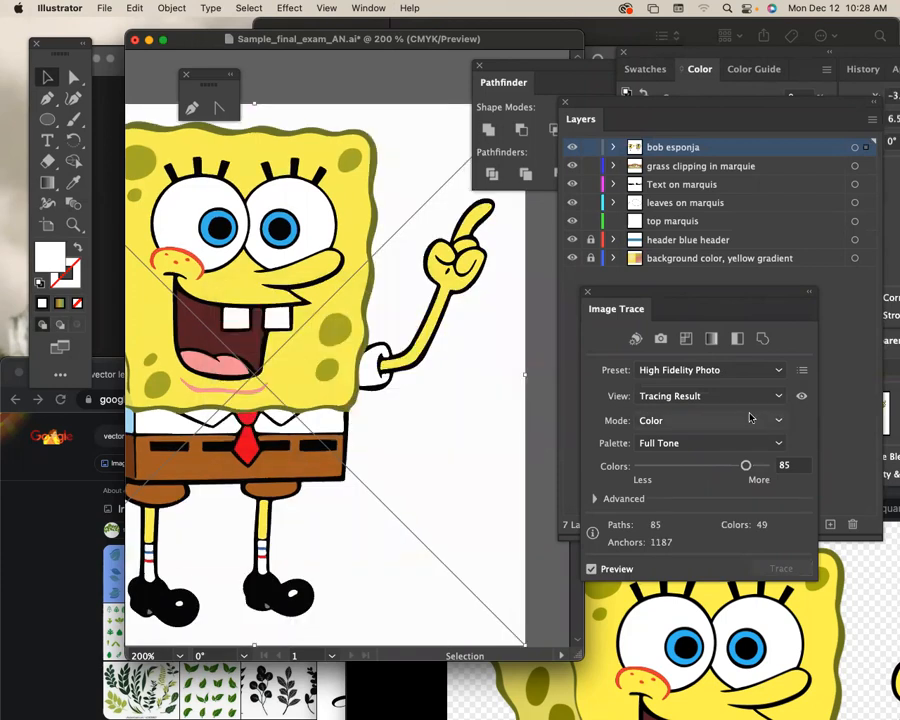
Step: Reveal the advanced Image Trace settings and dock the Image Trace panel alongside Layers
left_click(622, 500)
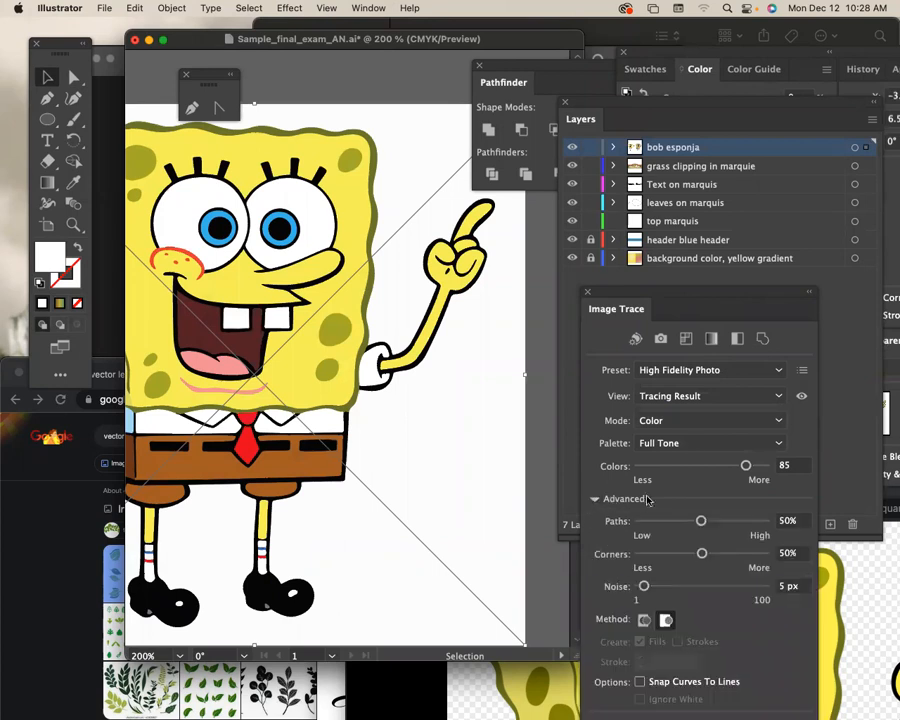
left_click_drag(679, 290, 650, 122)
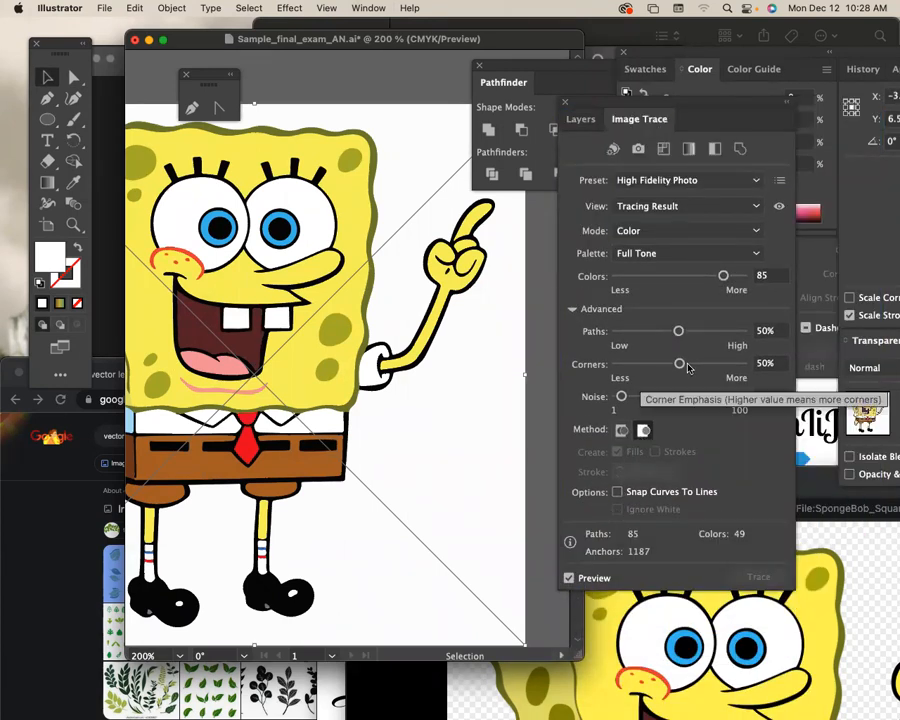
Step: Compare the traced SpongeBob image with the untraced copy beside it
key("super+minus")
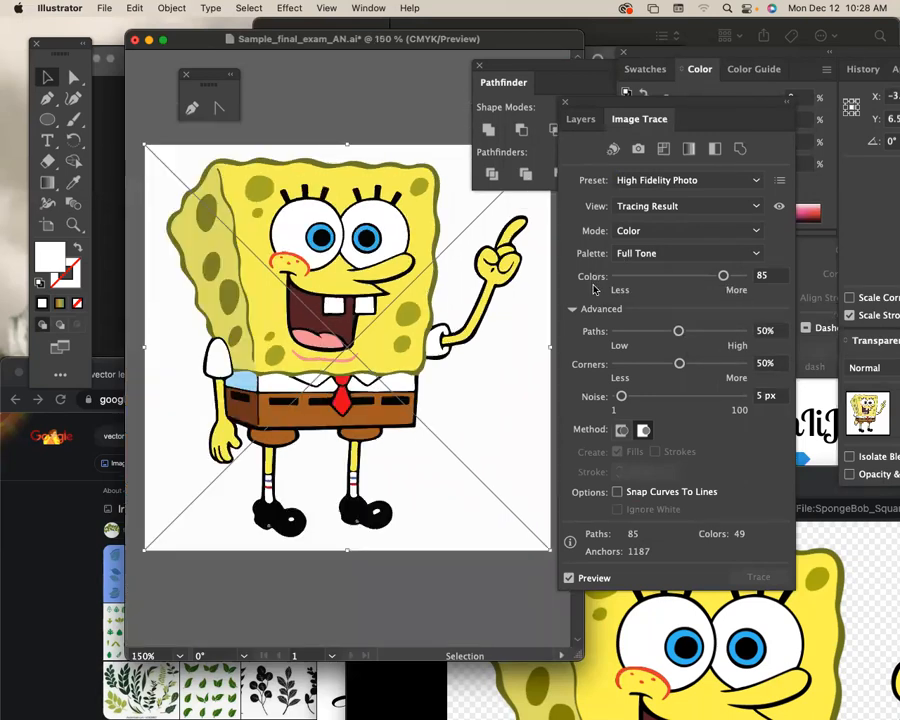
key("super+equal")
key("super+minus")
key("super+minus")
key("super+minus")
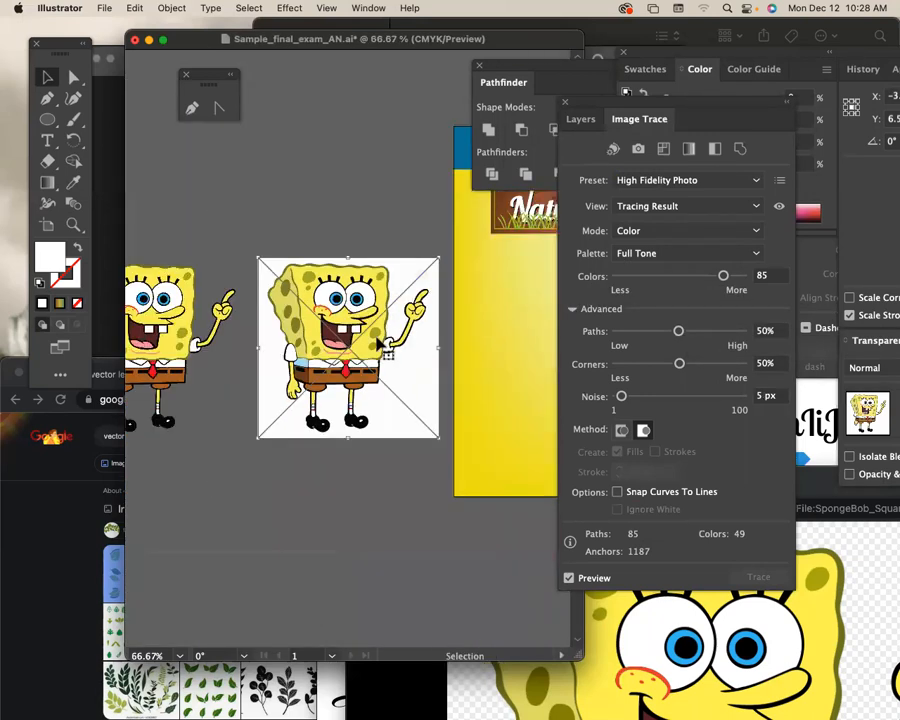
key("space")
left_click_drag(356, 332, 431, 331)
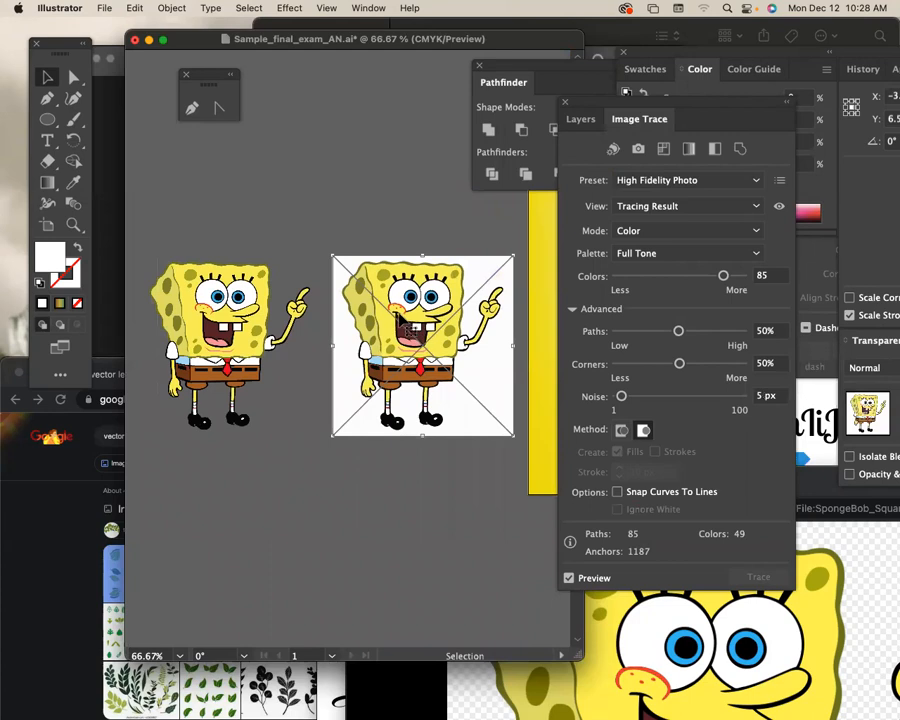
Step: Expand the traced SpongeBob image with Object and Fill enabled, and inspect its paths in outline view at 100%
key("super+y")
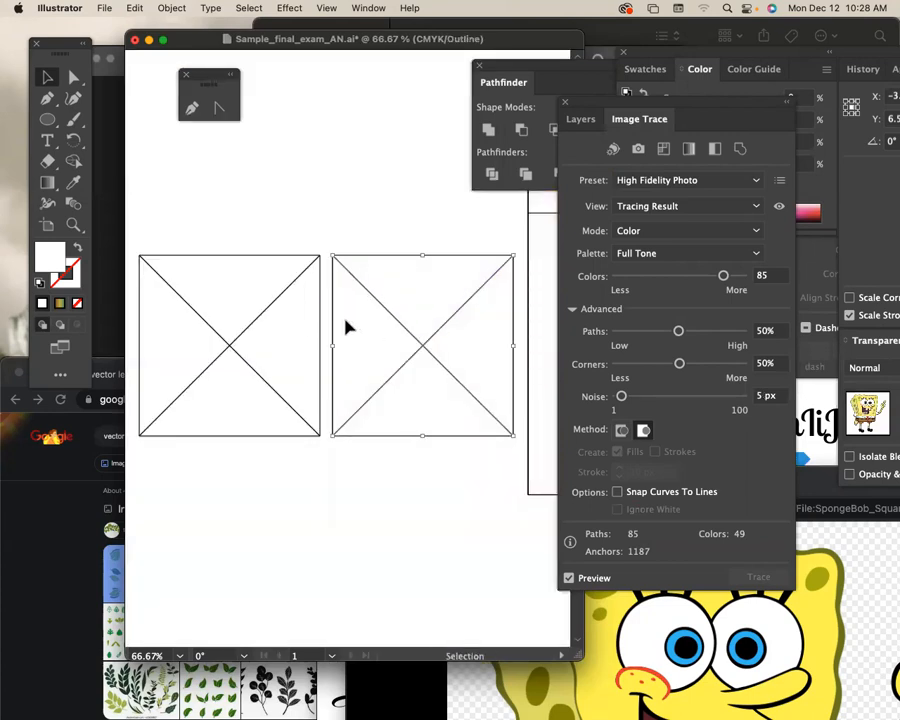
key("super+y")
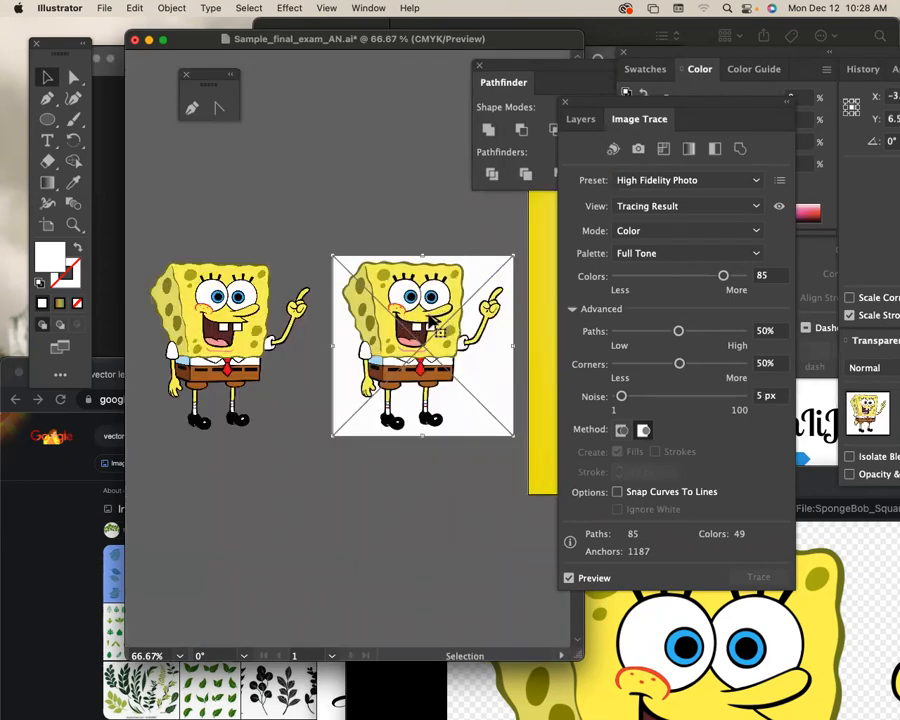
left_click(172, 8)
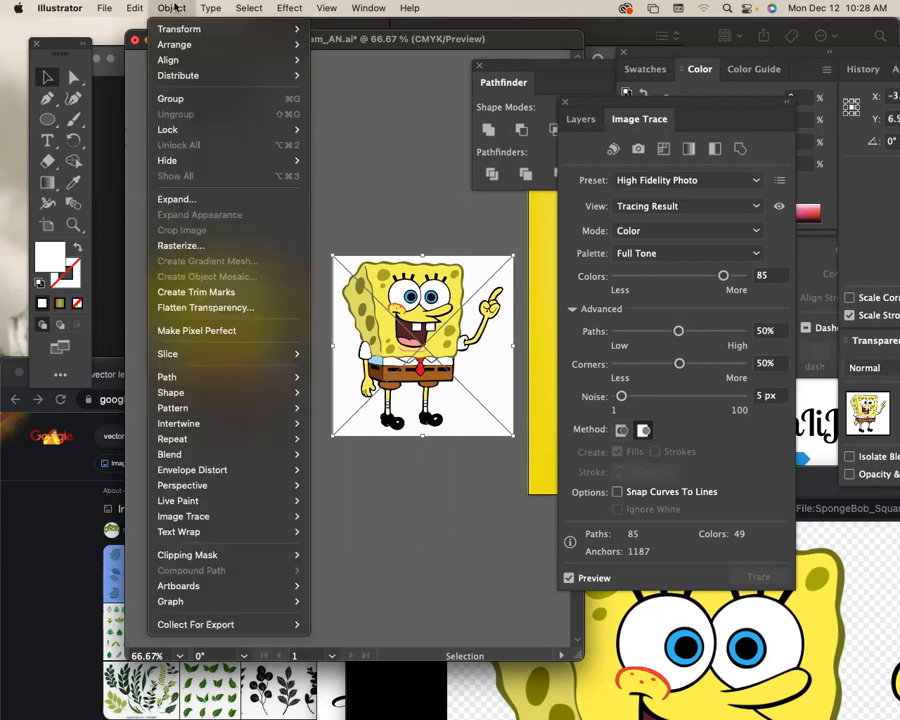
left_click(213, 201)
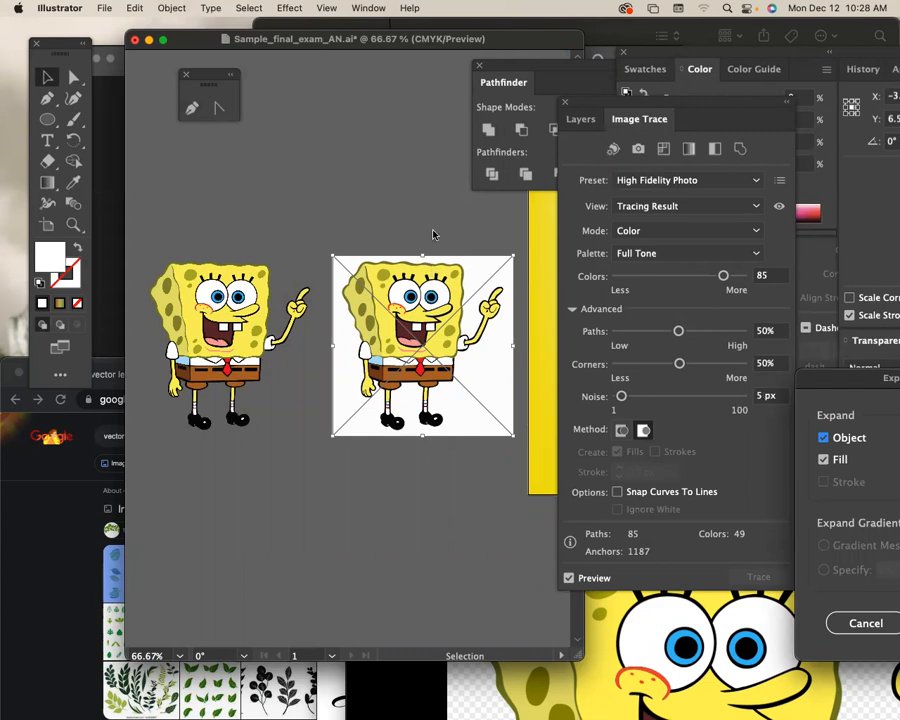
left_click_drag(857, 377, 486, 287)
left_click(594, 532)
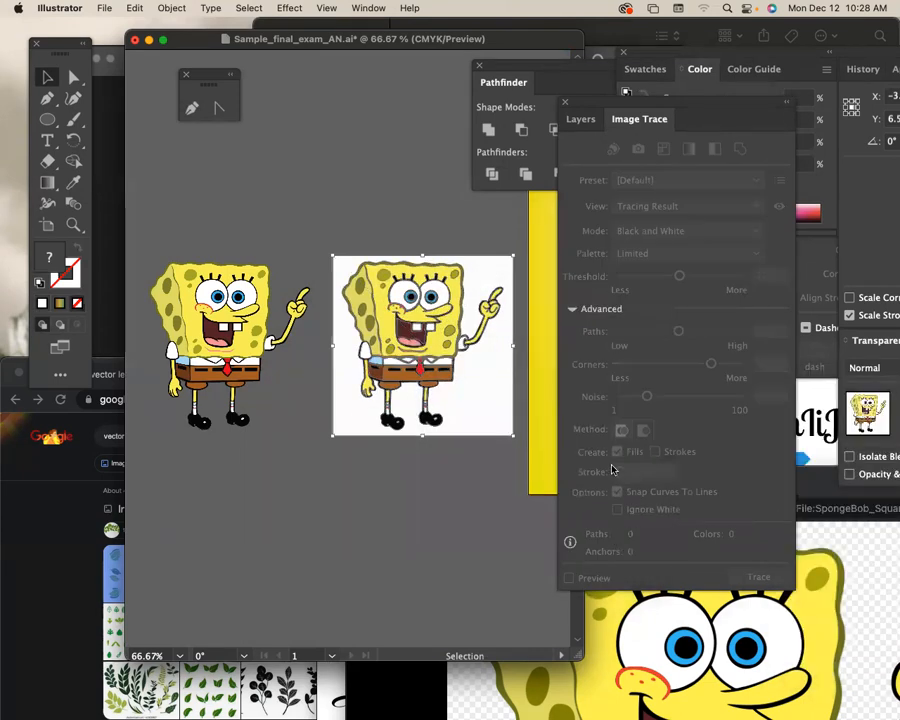
key("super+y")
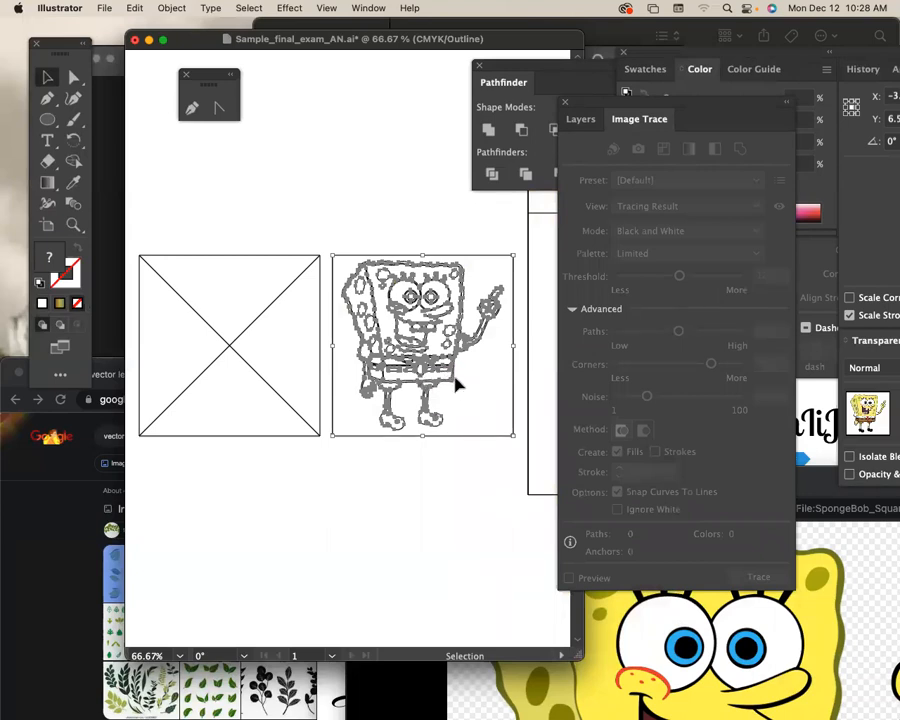
key("super+1")
left_click_drag(411, 368, 459, 371)
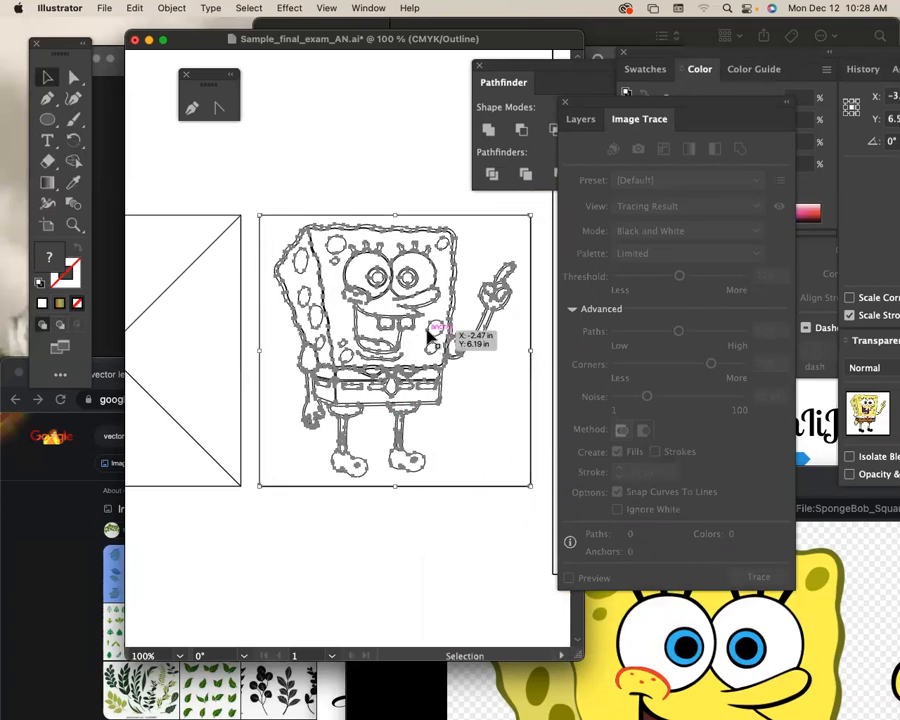
key("super+y")
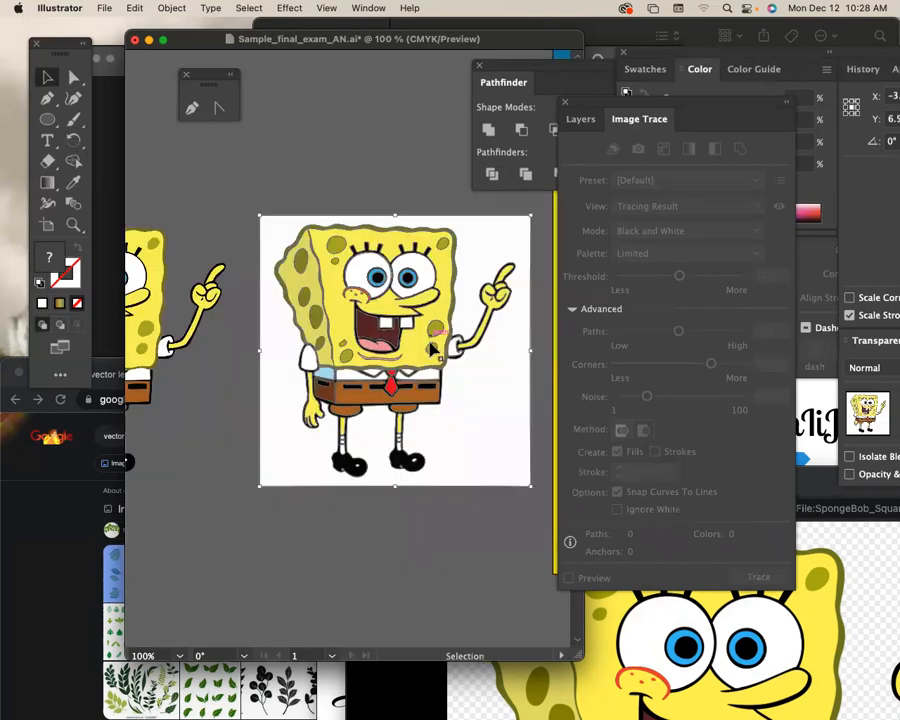
Step: Delete the white background shape behind the expanded SpongeBob with the Direct Selection tool
left_click(74, 77)
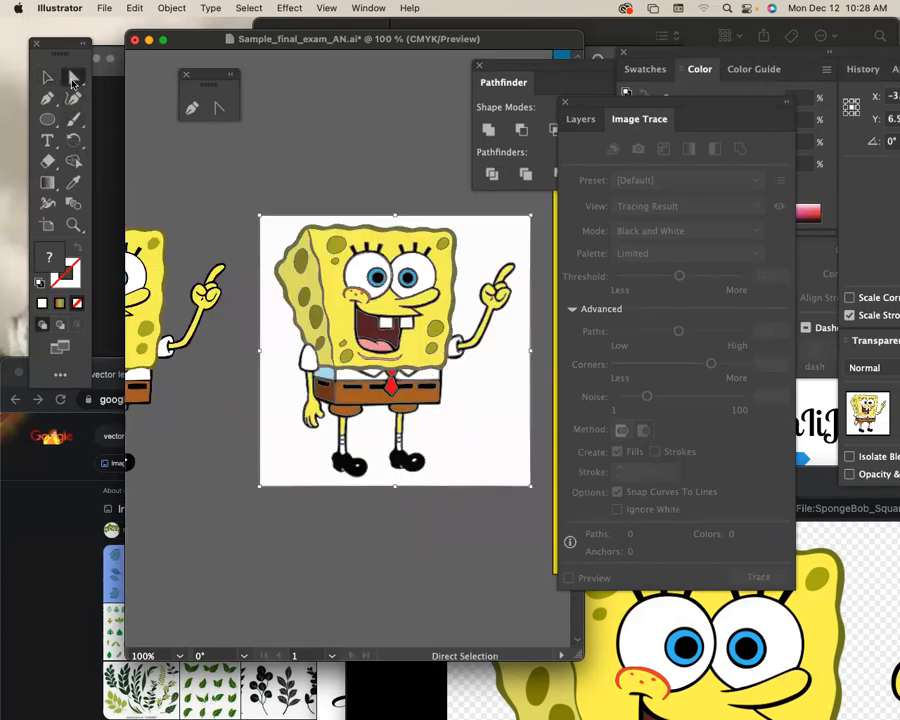
left_click(321, 140)
left_click(75, 82)
left_click(312, 144)
left_click(270, 231)
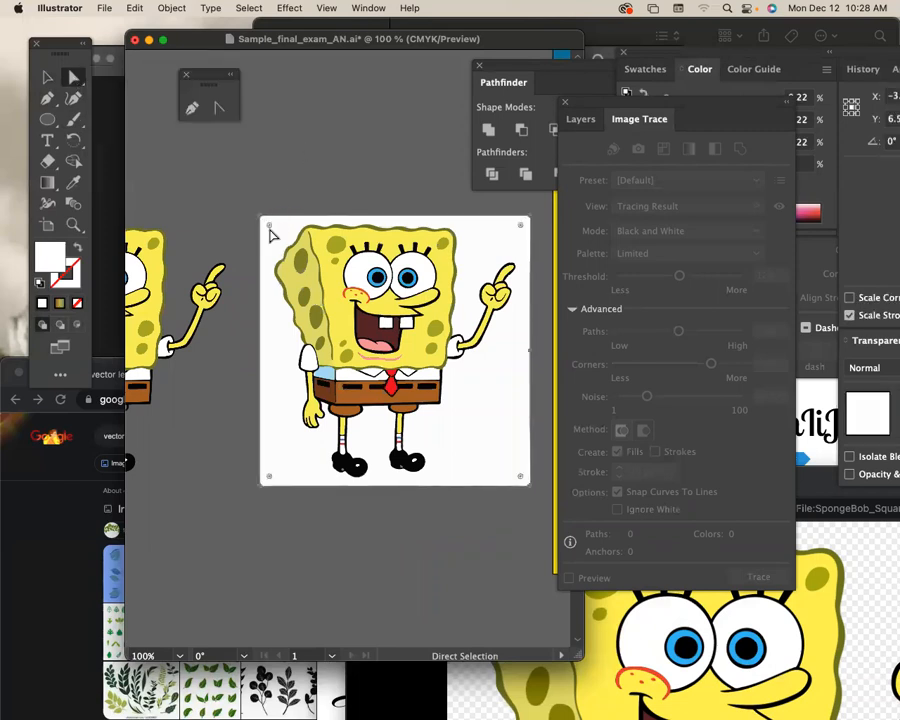
key("Delete")
Step: Give both of SpongeBob's pupils a bright red fill and the default black stroke
key("v")
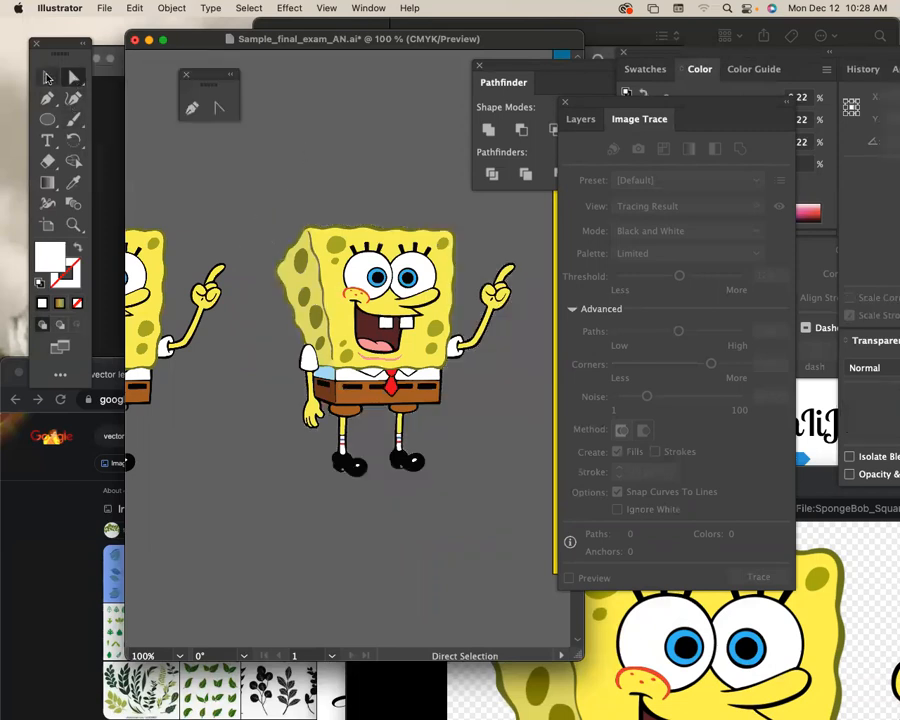
left_click(444, 289)
left_click_drag(444, 289, 505, 372)
left_click(72, 225)
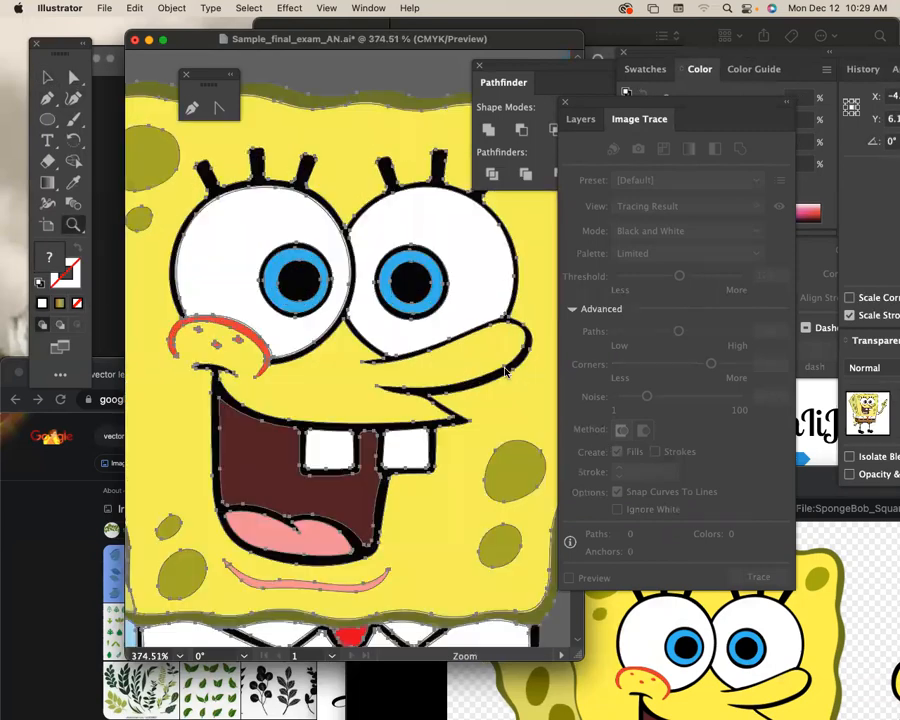
left_click(75, 79)
left_click(410, 69)
left_click(312, 281)
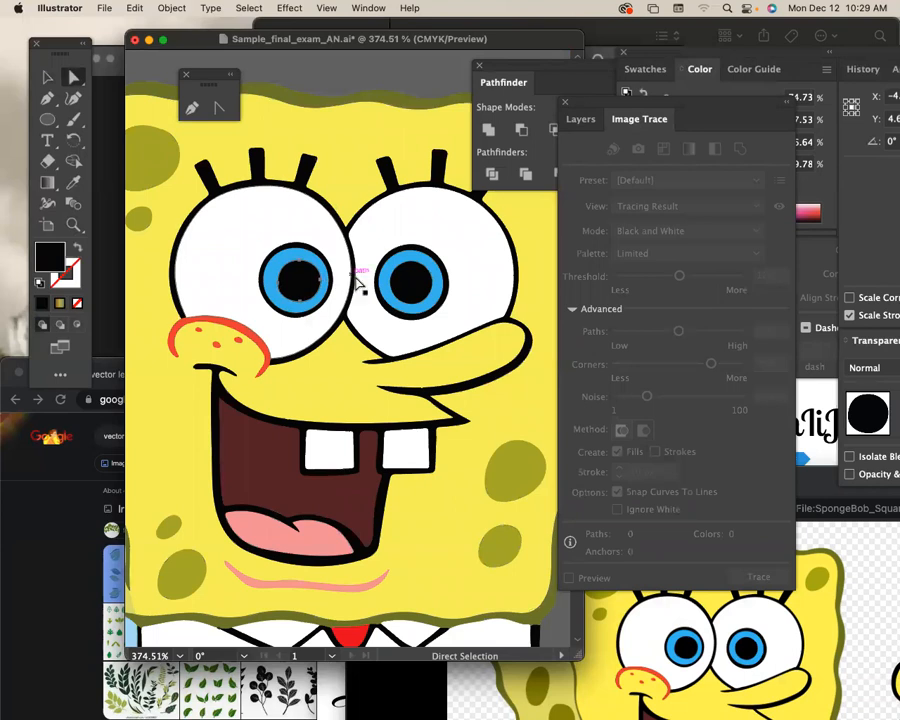
left_click(410, 281, "shift")
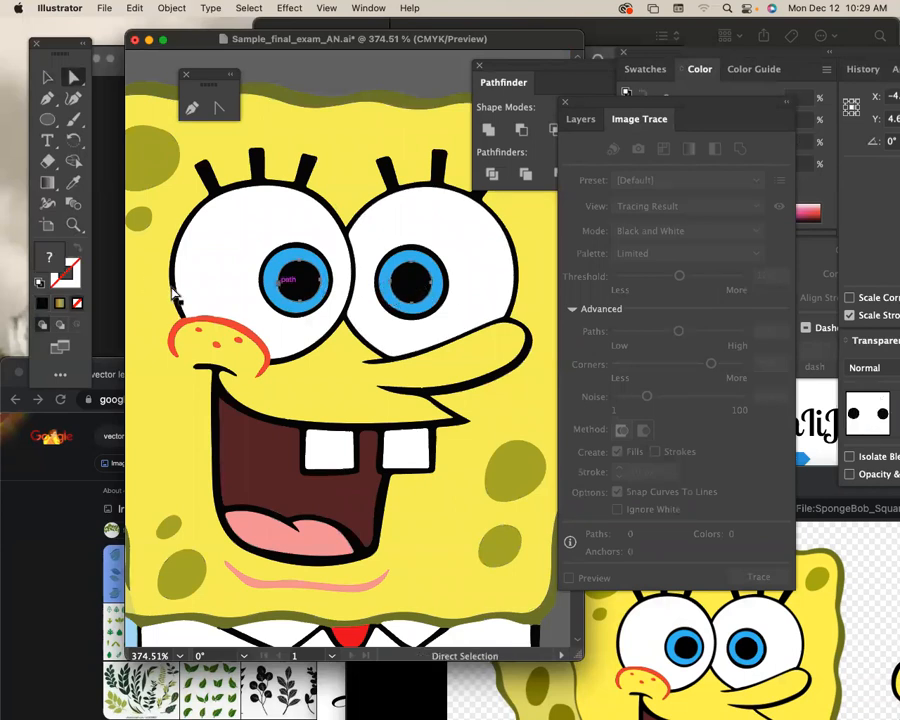
left_click(38, 284)
double_click(50, 258)
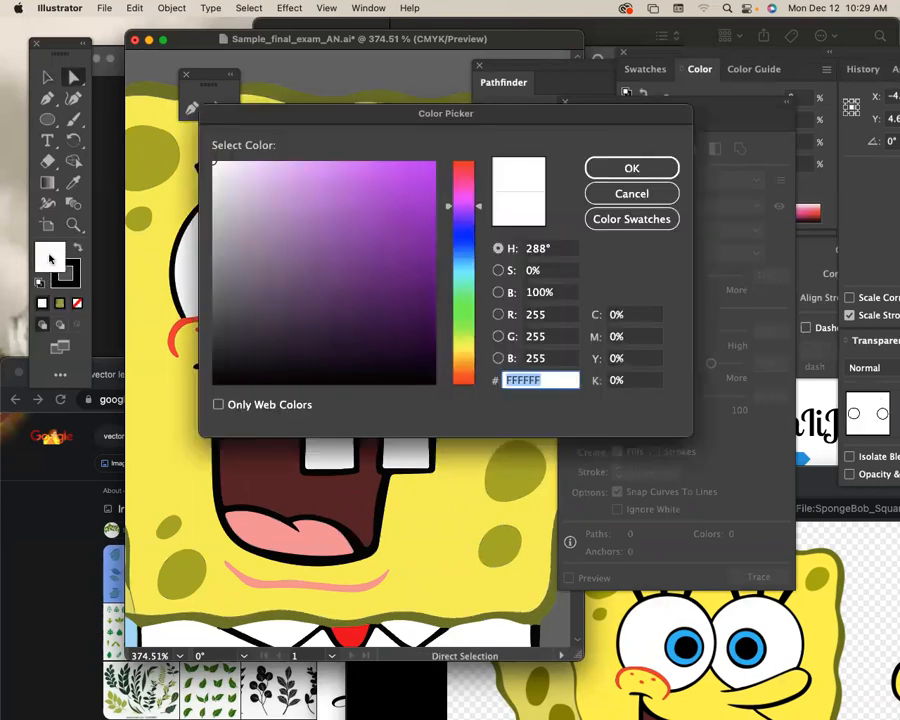
left_click_drag(461, 236, 474, 158)
left_click(430, 167)
left_click(605, 168)
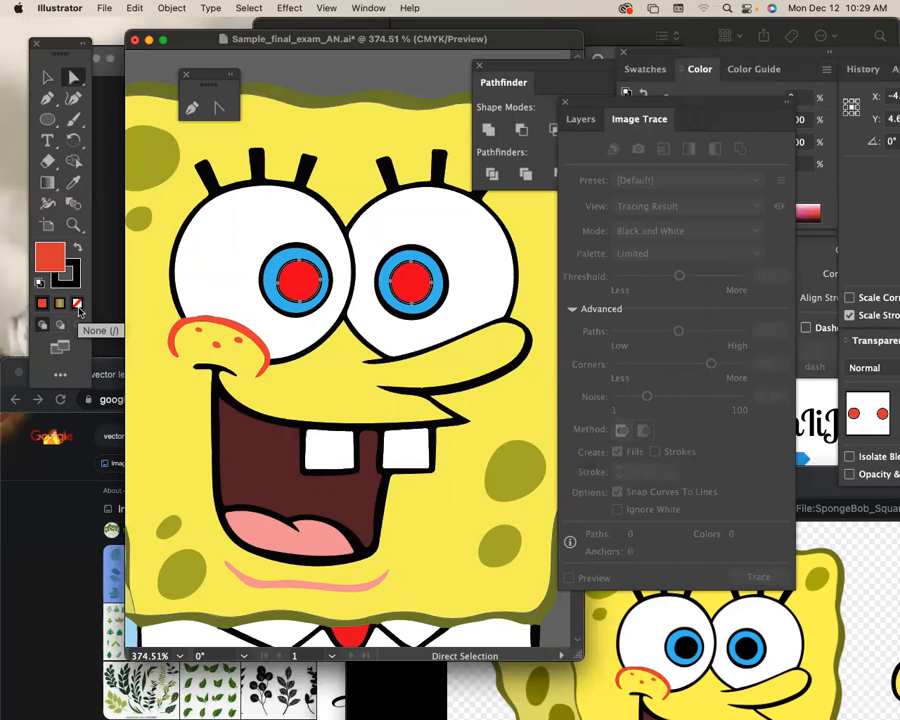
Step: Change the fill of both blue irises to red, FC081A
left_click(270, 270)
left_click(395, 268, "shift")
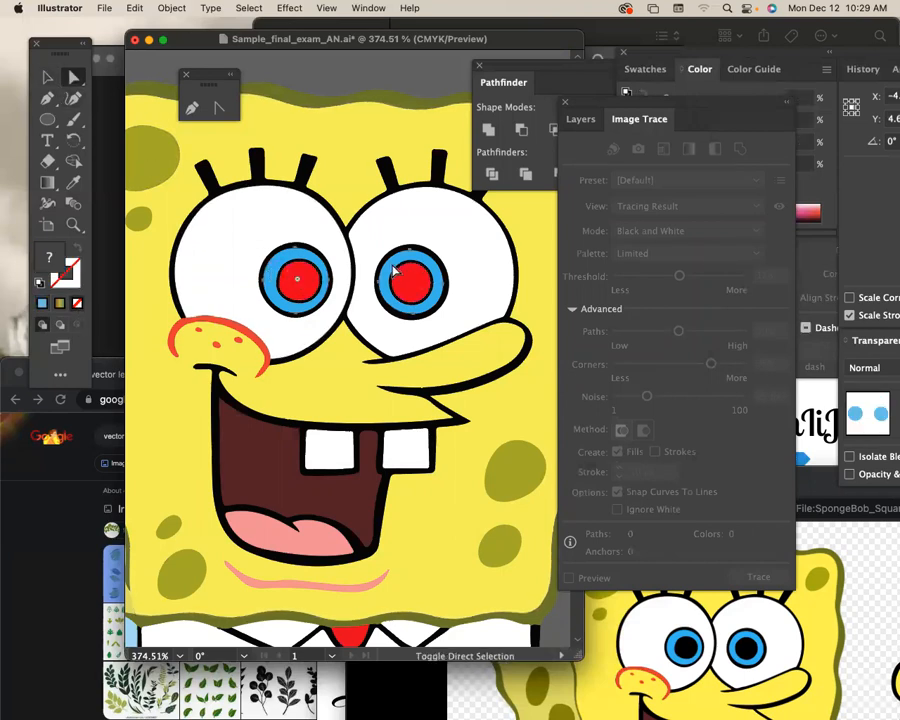
double_click(49, 266)
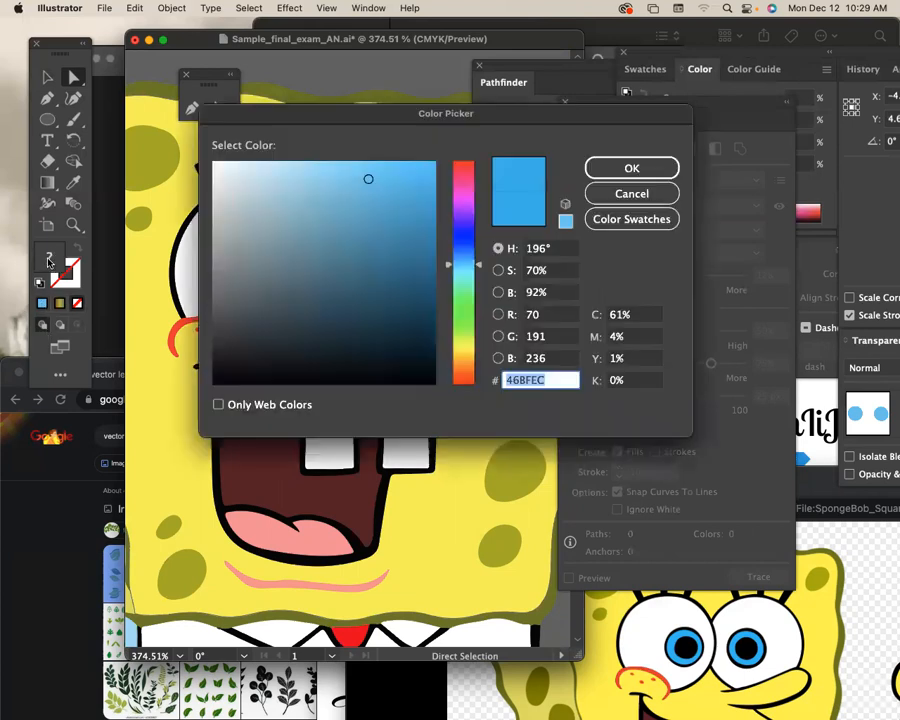
left_click(462, 164)
left_click(428, 163)
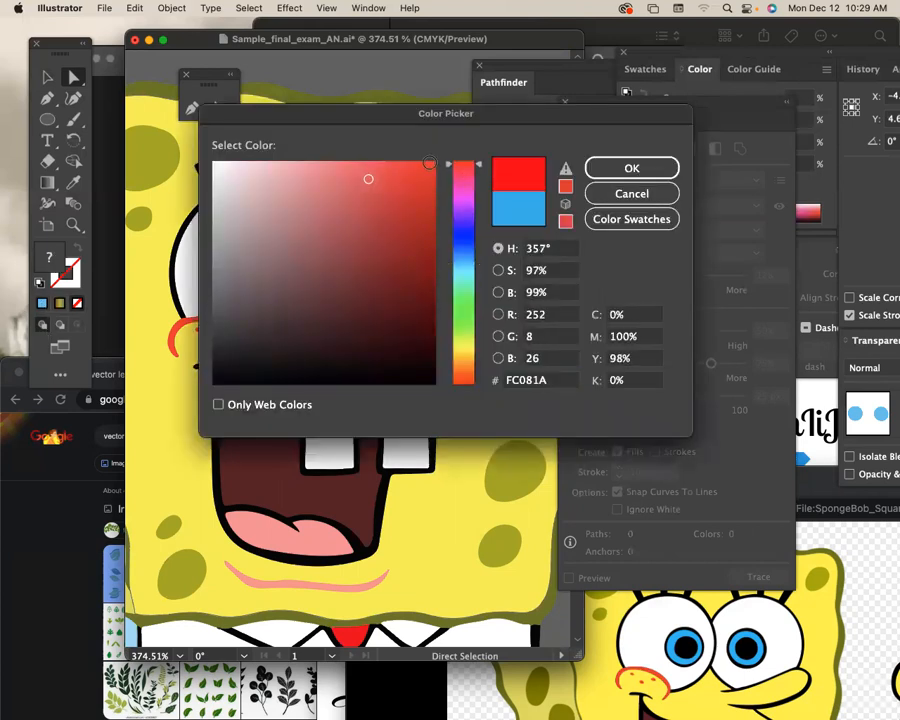
left_click(627, 167)
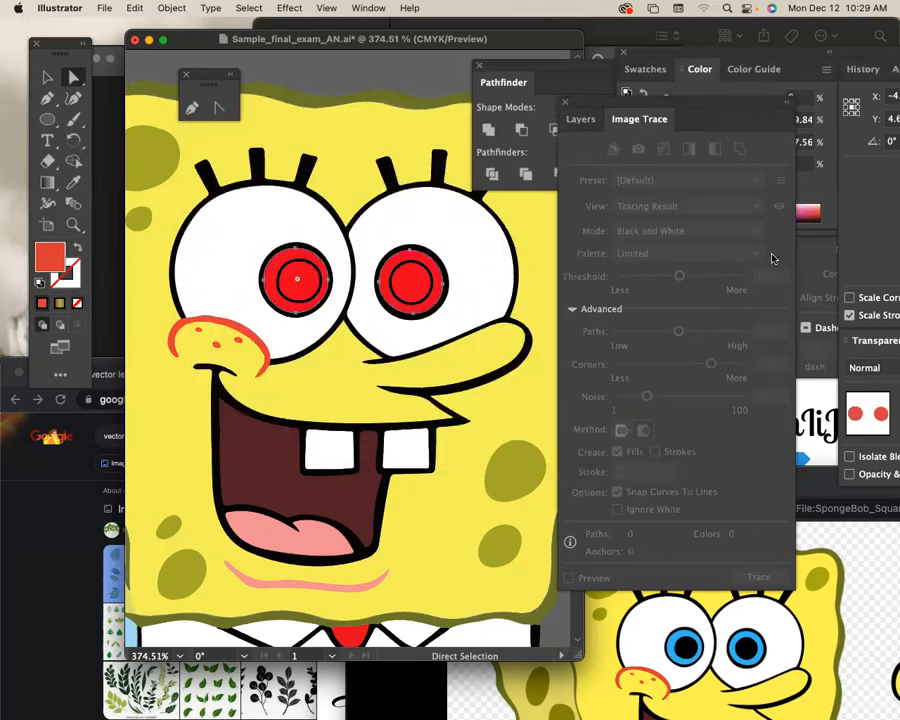
Step: Apply a three-stop linear gradient to both irises, running from red through orange to gold
mouse_move(621, 98)
left_mouse_down()
mouse_move(832, 284)
mouse_move(898, 319)
left_mouse_up()
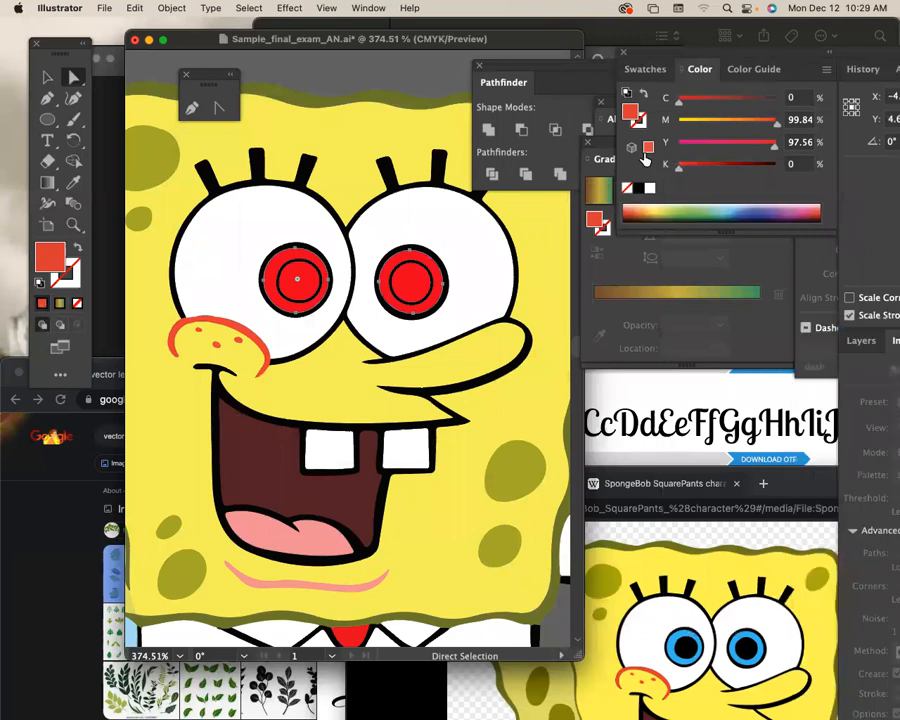
left_click(596, 271)
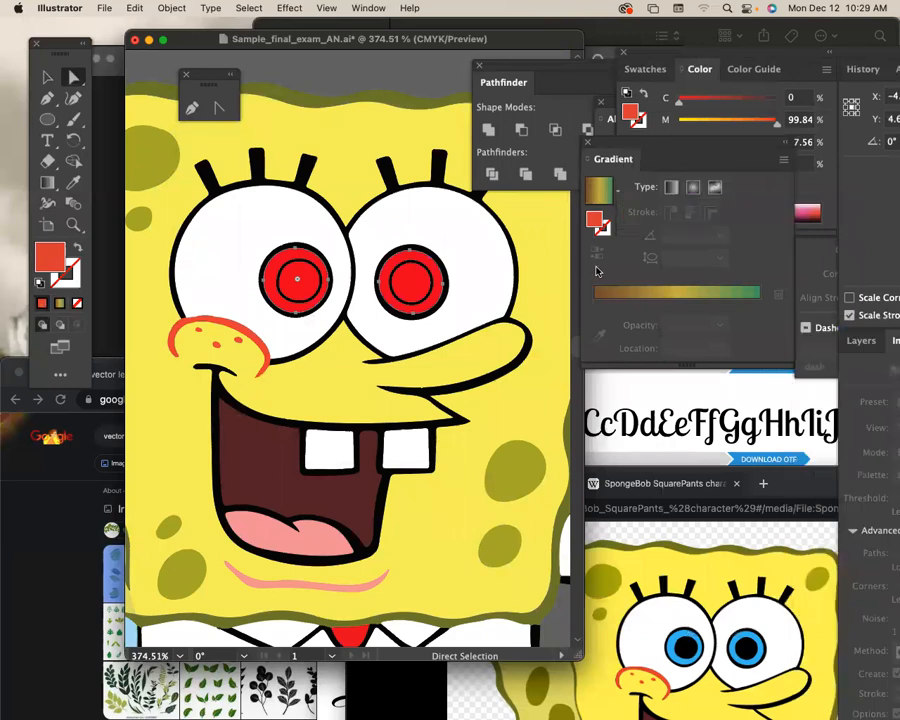
left_click(650, 303)
mouse_move(755, 304)
left_mouse_down()
mouse_move(699, 315)
mouse_move(768, 318)
left_mouse_up()
left_click_drag(648, 303, 681, 303)
left_click_drag(600, 304, 602, 334)
left_click_drag(680, 304, 600, 303)
left_click_drag(683, 303, 677, 303)
Step: Turn the iris gradient's middle stop white, remove the gold end stop, and move the white stop to about 91%
double_click(677, 303)
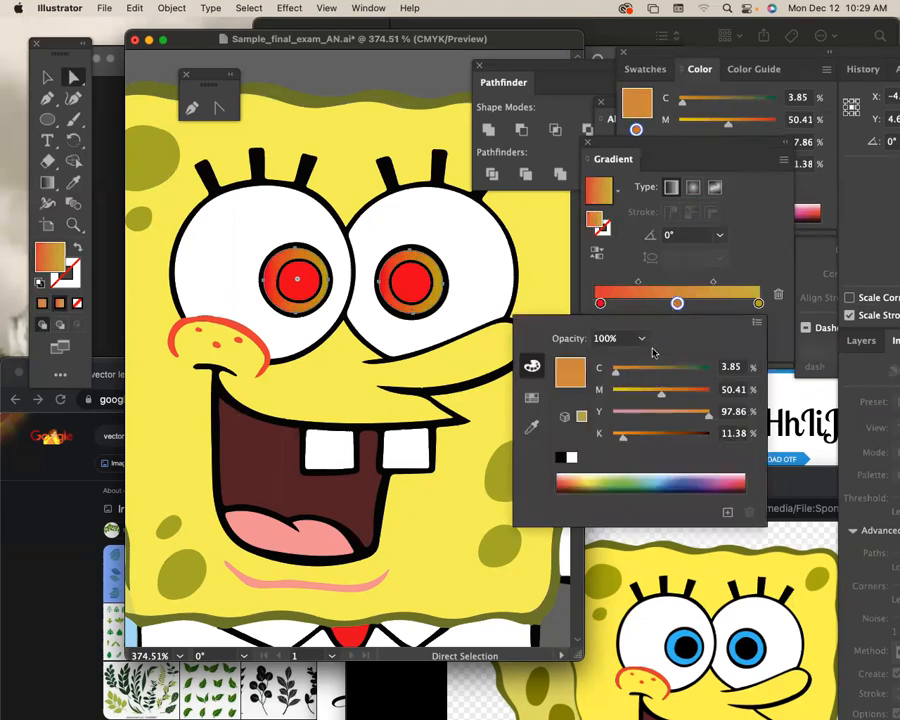
left_click(573, 458)
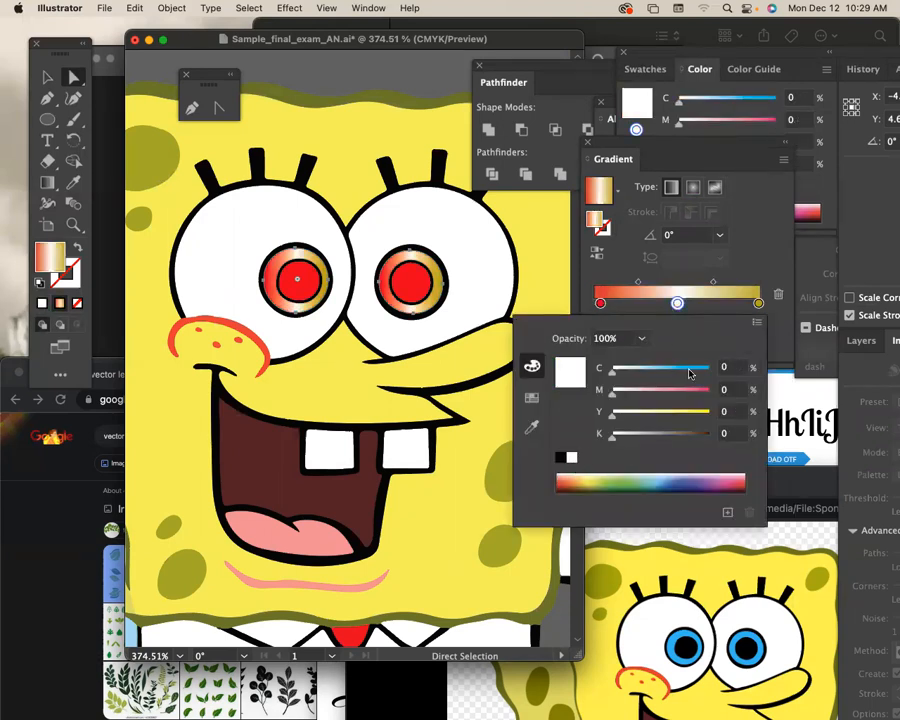
left_click(760, 306)
left_click_drag(759, 305, 802, 361)
left_click_drag(678, 304, 747, 306)
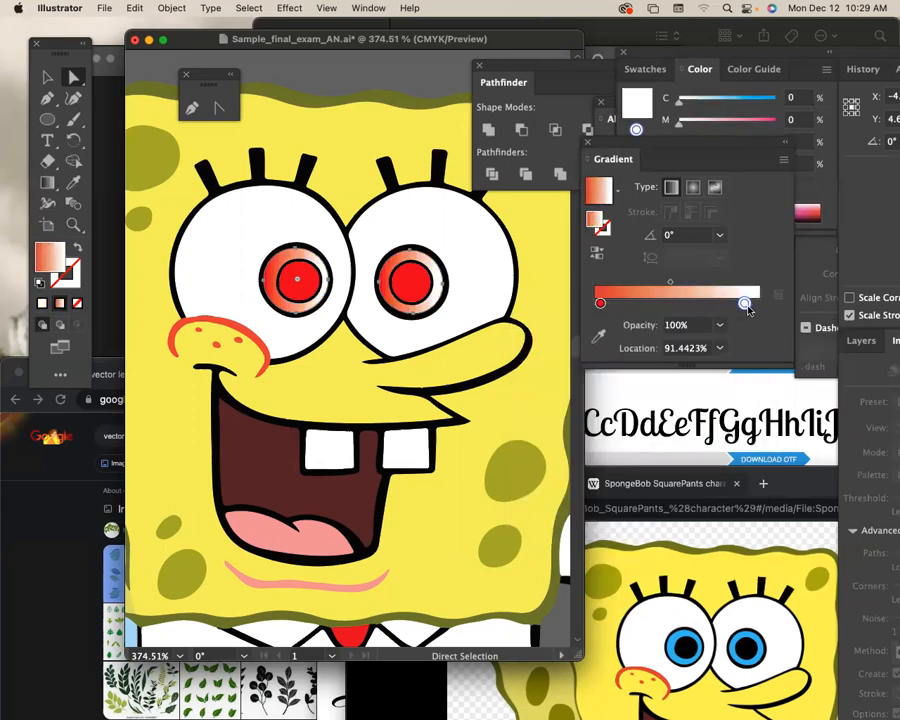
Step: Make the iris gradient radial, with its red stop at 0% and midpoint near 35%, and redraw it across the left eye at about -18.8°
left_click(693, 187)
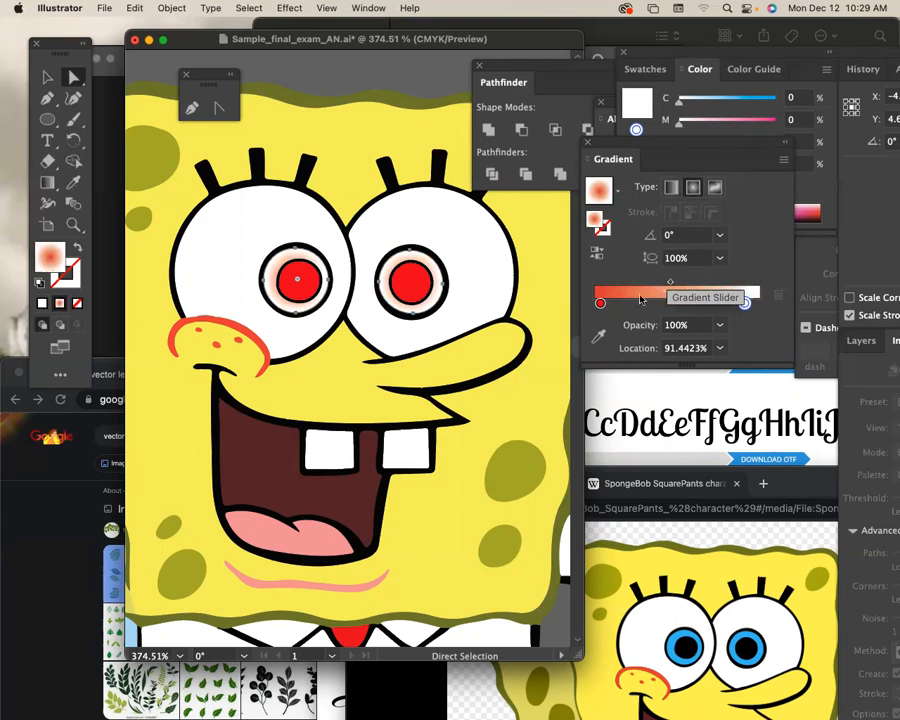
left_click_drag(670, 284, 651, 283)
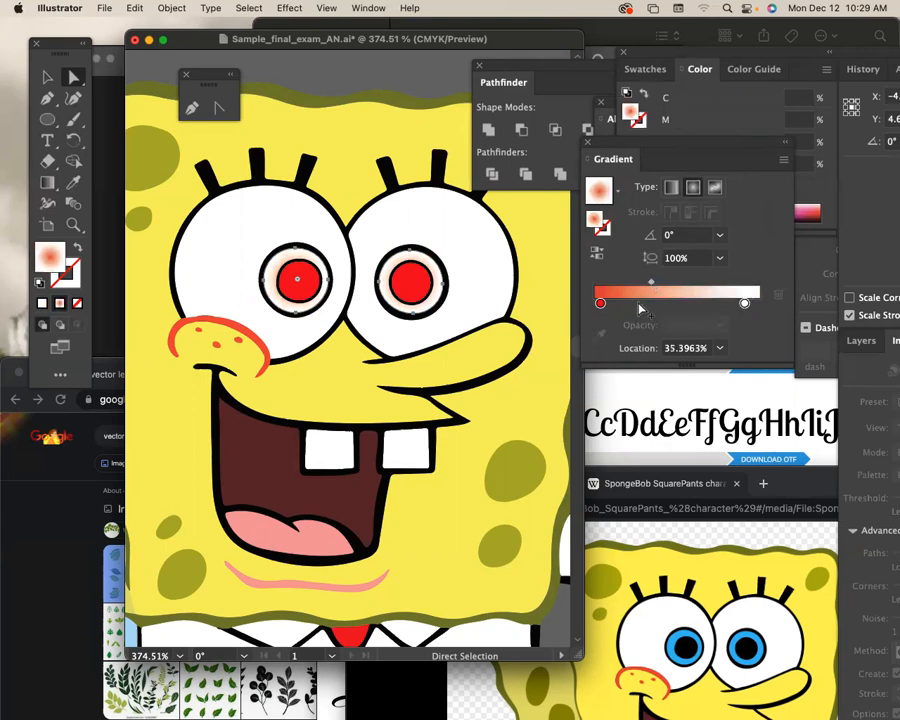
left_click(599, 303)
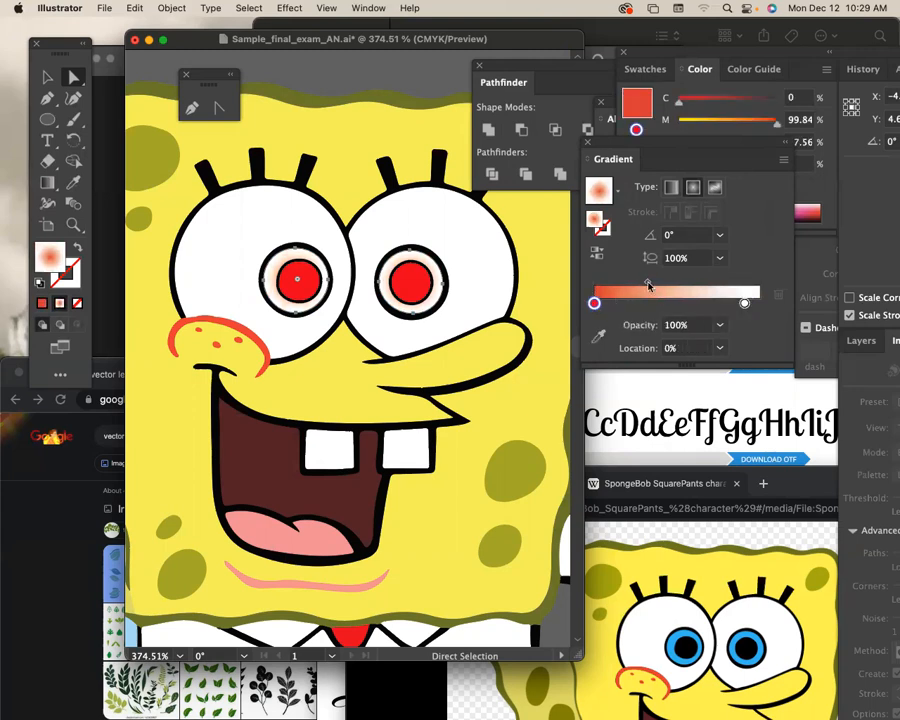
left_click(47, 183)
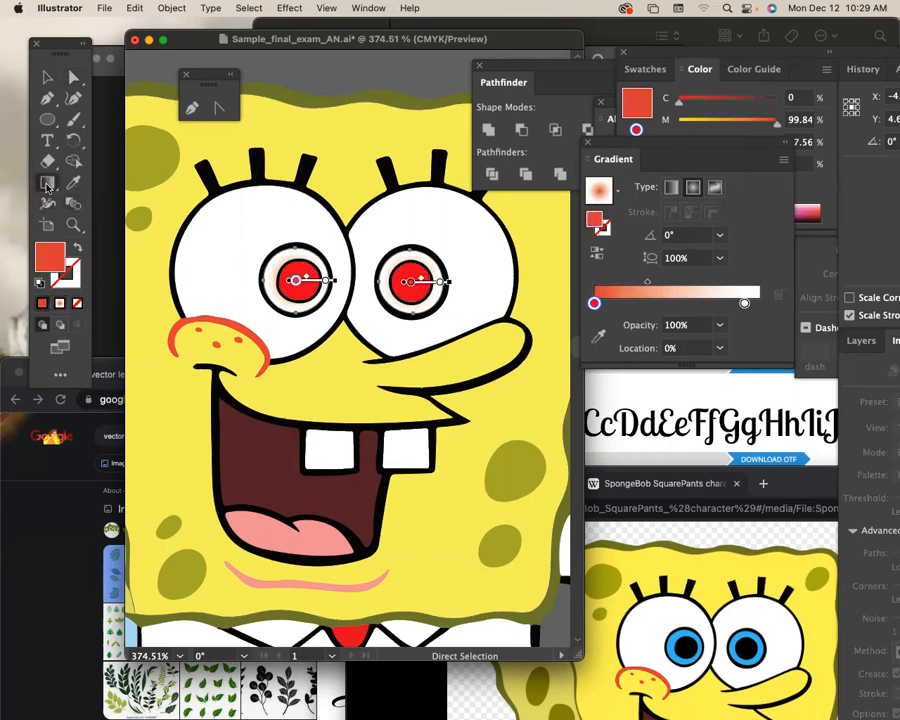
mouse_move(274, 262)
left_mouse_down()
mouse_move(357, 310)
mouse_move(328, 283)
mouse_move(372, 297)
left_mouse_up()
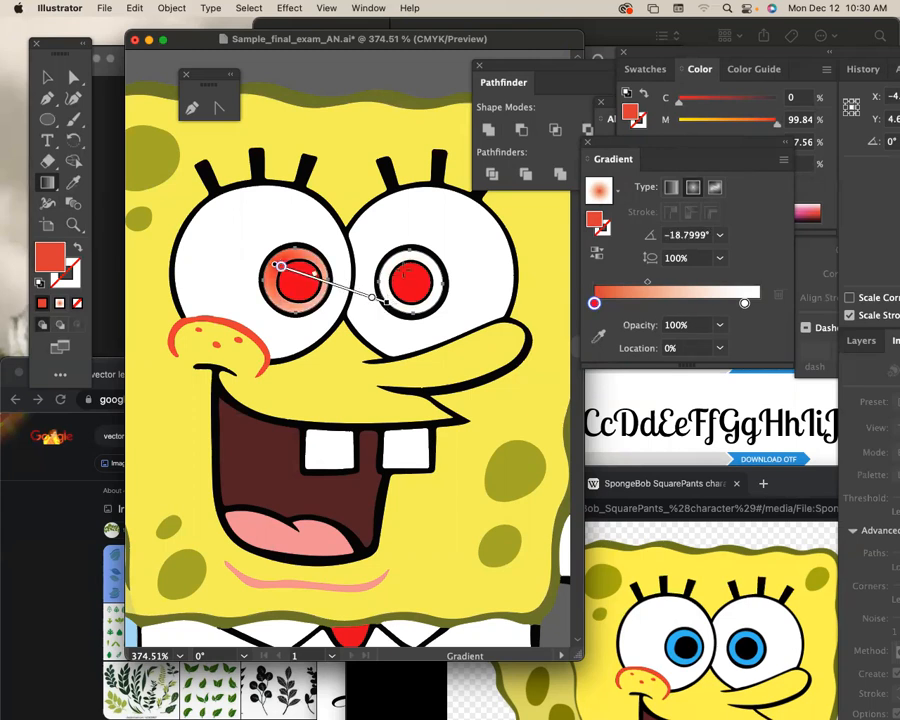
Step: Apply the red-to-white radial gradient across the right iris at about -21.8°, matching the left eye, and clear the iris selection
left_click(74, 79)
left_click(149, 89)
left_click_drag(378, 179, 378, 185)
left_click(409, 254)
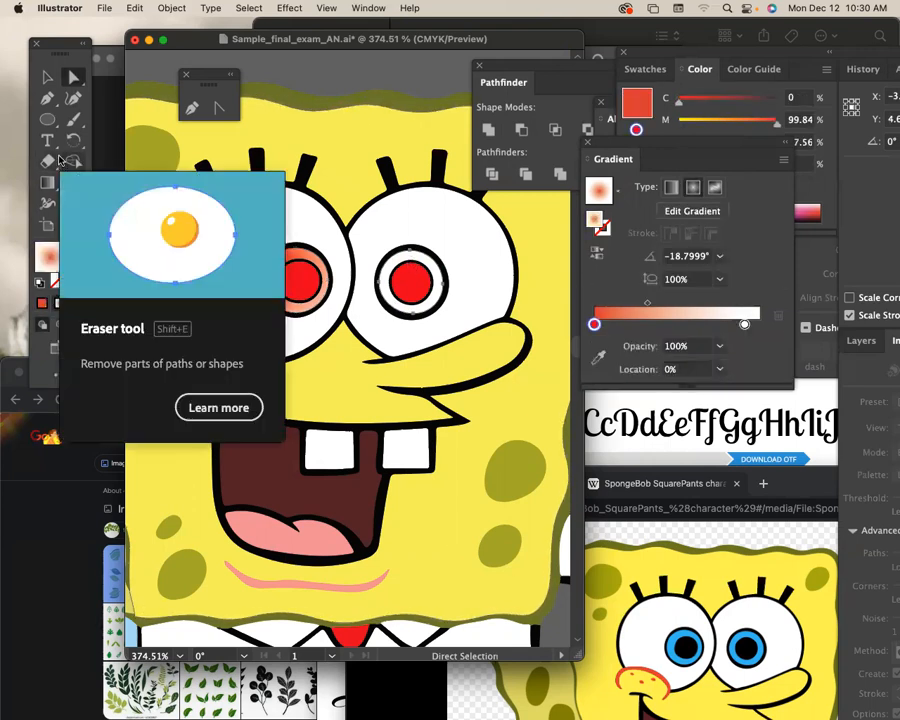
left_click(47, 183)
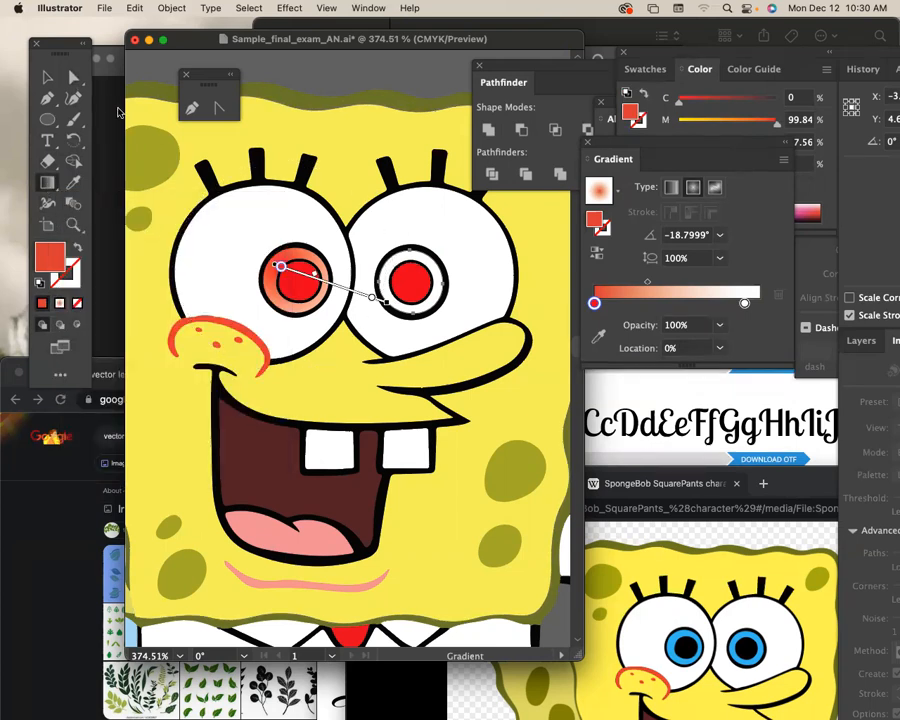
left_click(74, 78)
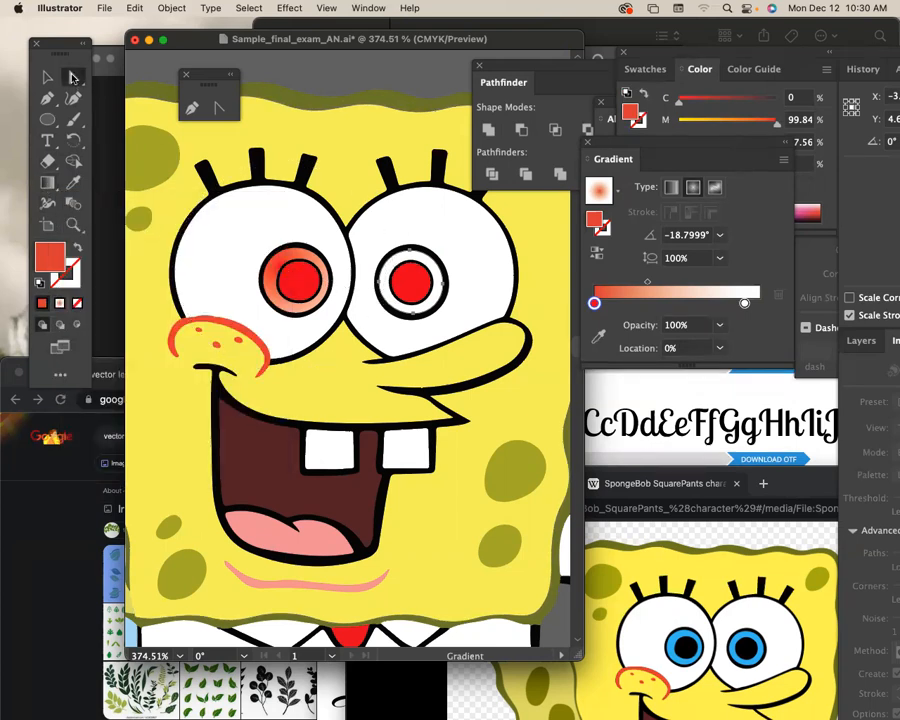
left_click(437, 268)
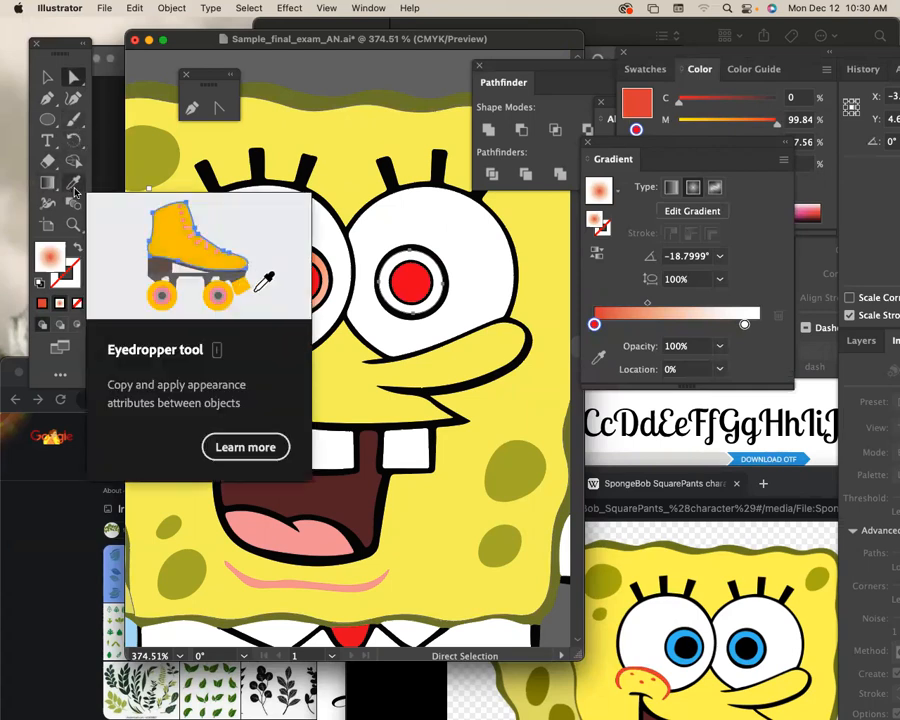
left_click(47, 182)
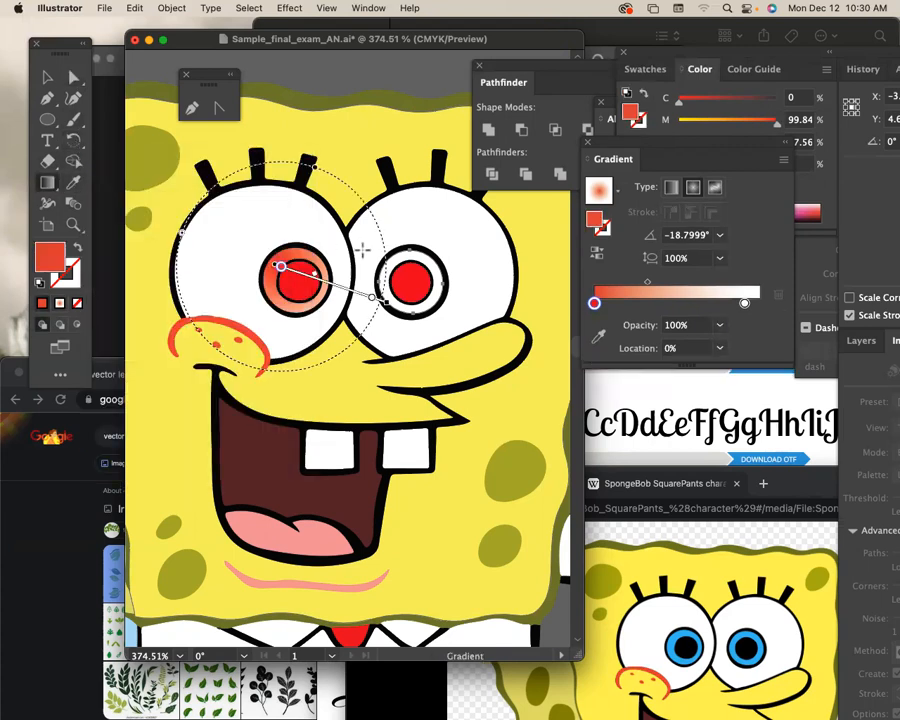
mouse_move(395, 260)
left_mouse_down()
mouse_move(516, 314)
mouse_move(466, 293)
left_mouse_up()
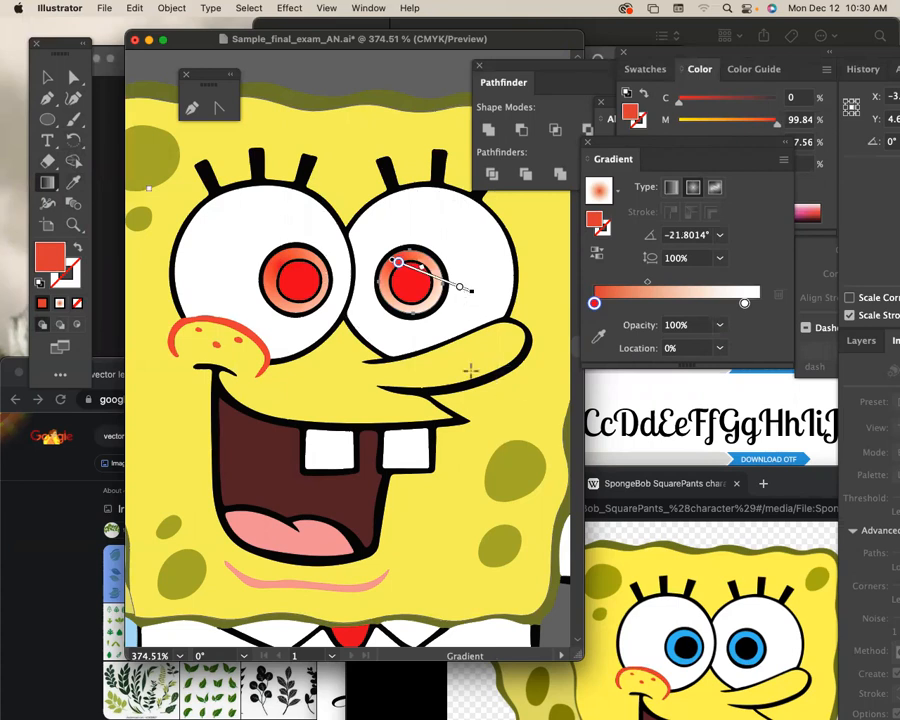
left_click(48, 78)
left_click(363, 151)
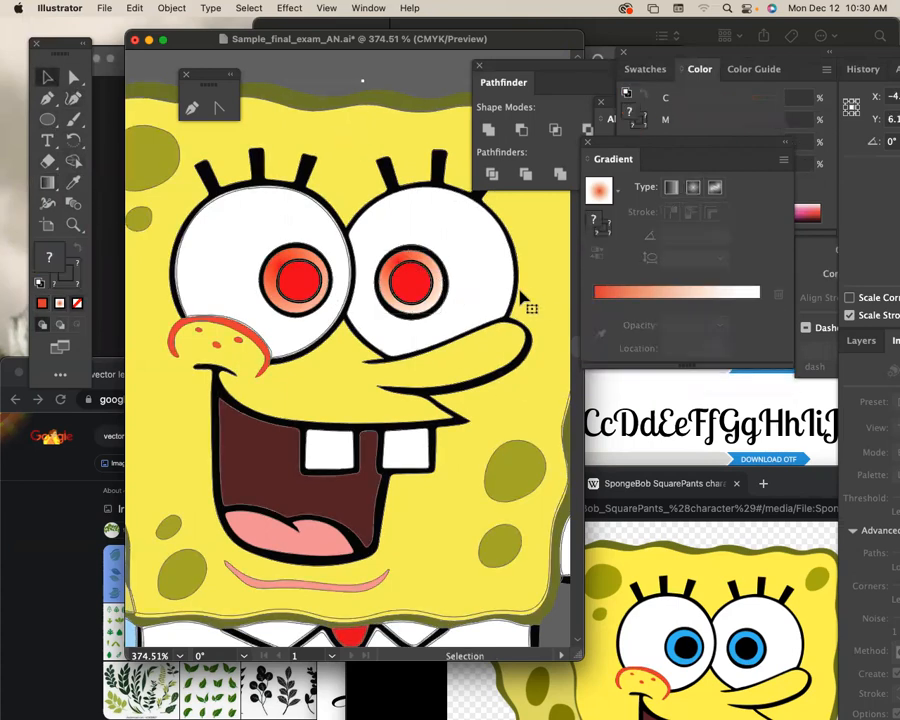
Step: Scale the whole SpongeBob figure down on the poster
key("super+minus")
key("super+1")
key("space")
left_click_drag(392, 167, 298, 157)
left_click_drag(302, 166, 278, 369)
key("super")
key("space")
left_click_drag(152, 254, 286, 399)
key("space")
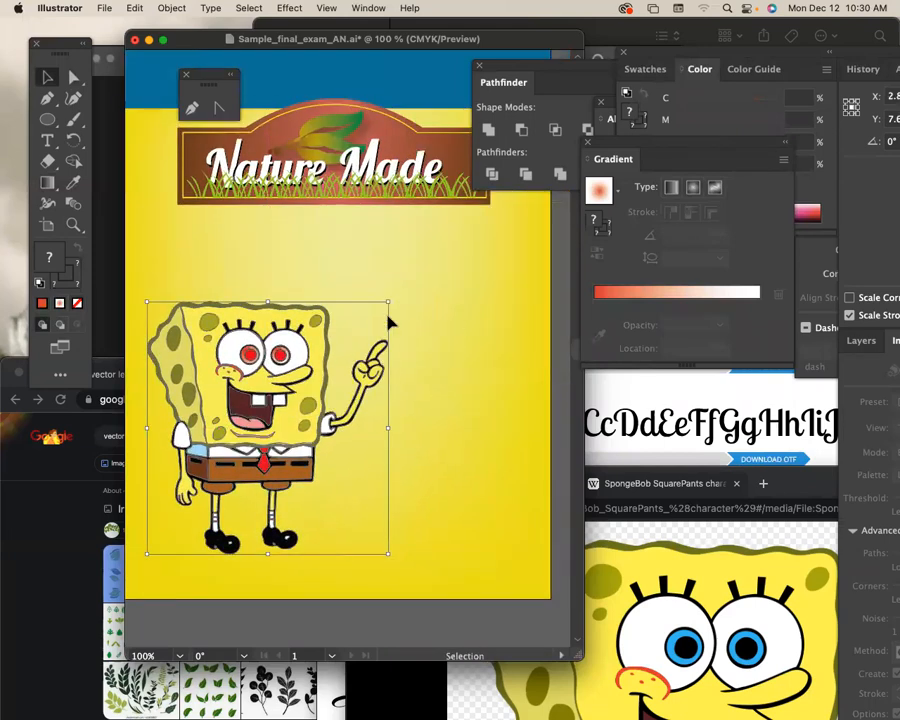
left_click_drag(389, 304, 333, 358)
Step: Rotate SpongeBob about 8.2° counterclockwise and move him to the poster's lower-left corner
key("space")
left_click_drag(327, 426, 432, 388)
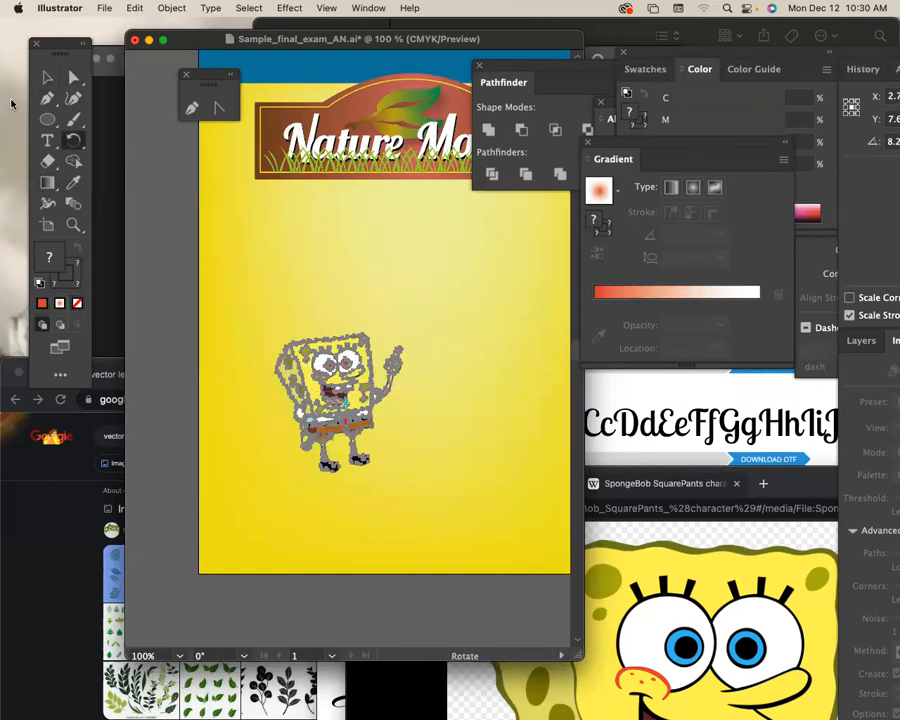
left_click_drag(340, 400, 282, 455)
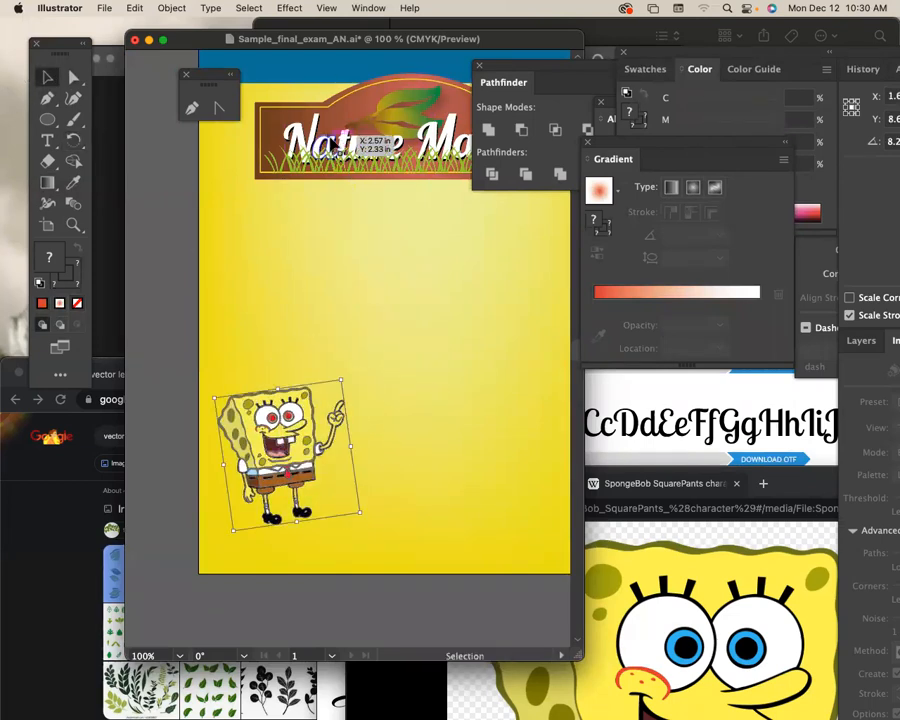
Step: Duplicate SpongeBob onto the pasteboard beside the poster and unite the copy into a single silhouette
key("super+equal")
key("super+equal")
key("super+equal")
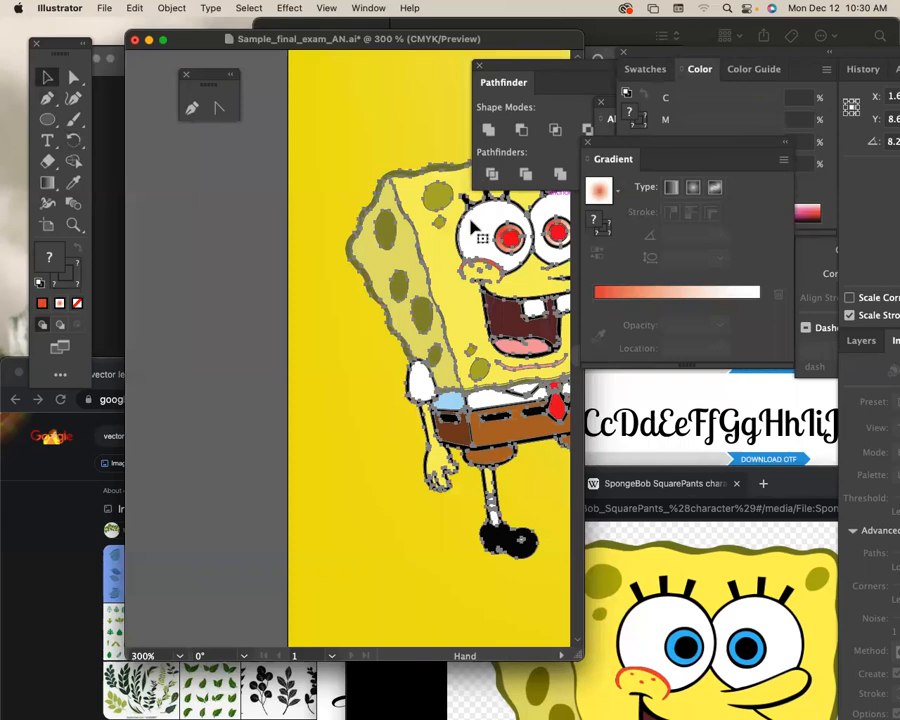
key("super+minus")
key("super+minus")
scroll(350, 300, "left", 5)
left_click_drag(457, 329, 207, 328)
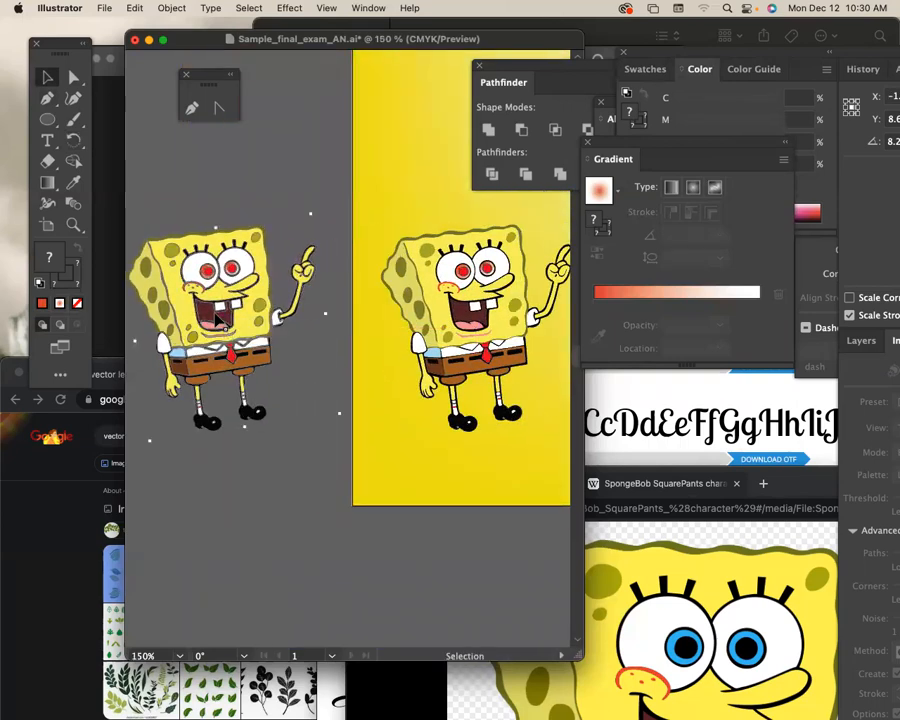
left_click(552, 118)
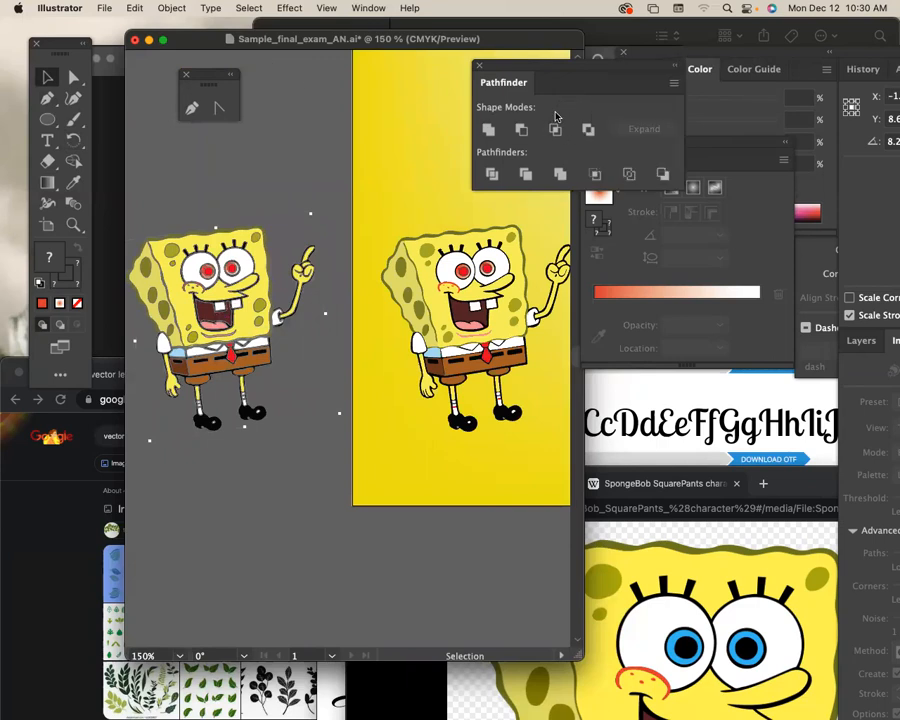
left_click(489, 130)
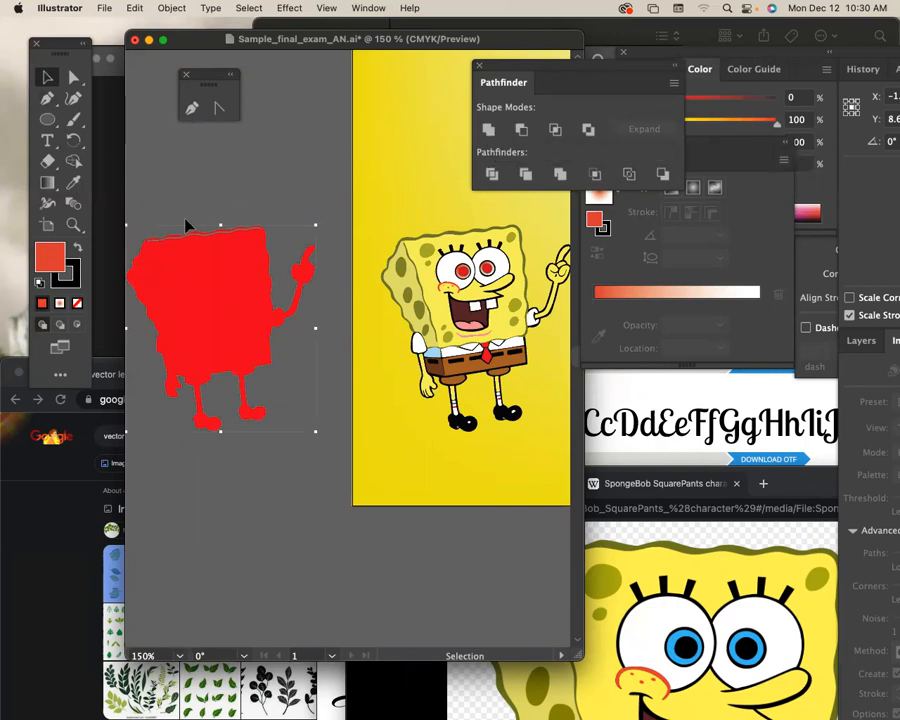
Step: Fill the silhouette with near-white and no stroke, and save the document
left_click(77, 304)
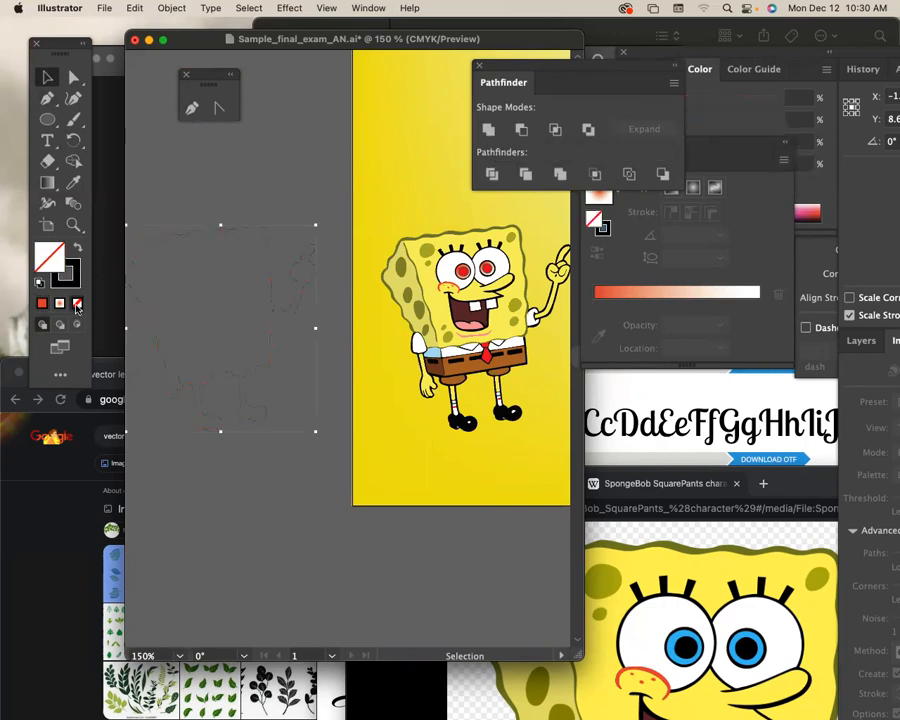
left_click(77, 250)
double_click(51, 256)
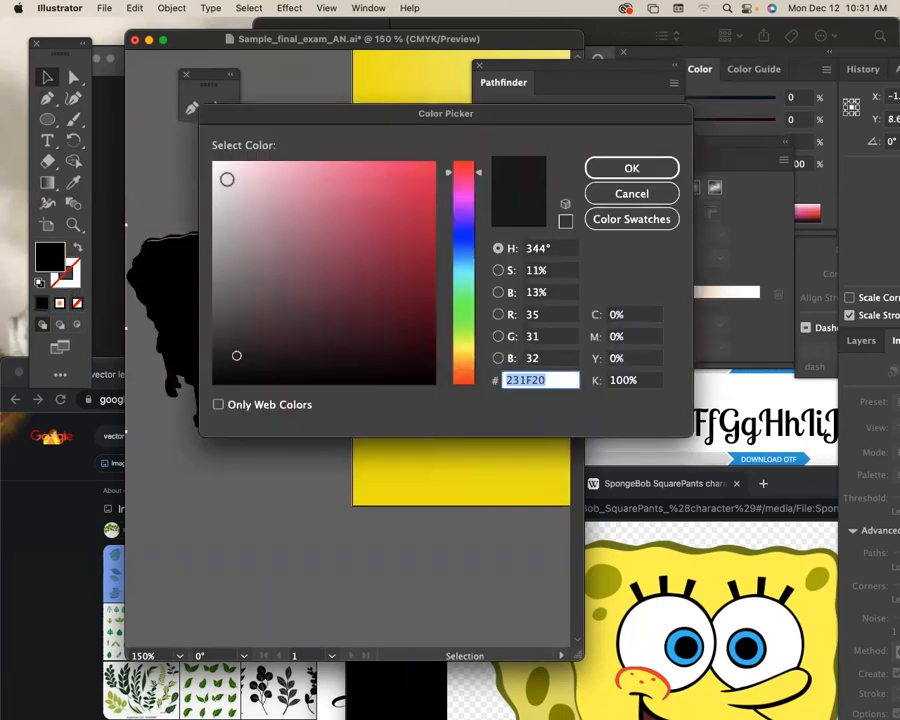
left_click_drag(227, 179, 213, 165)
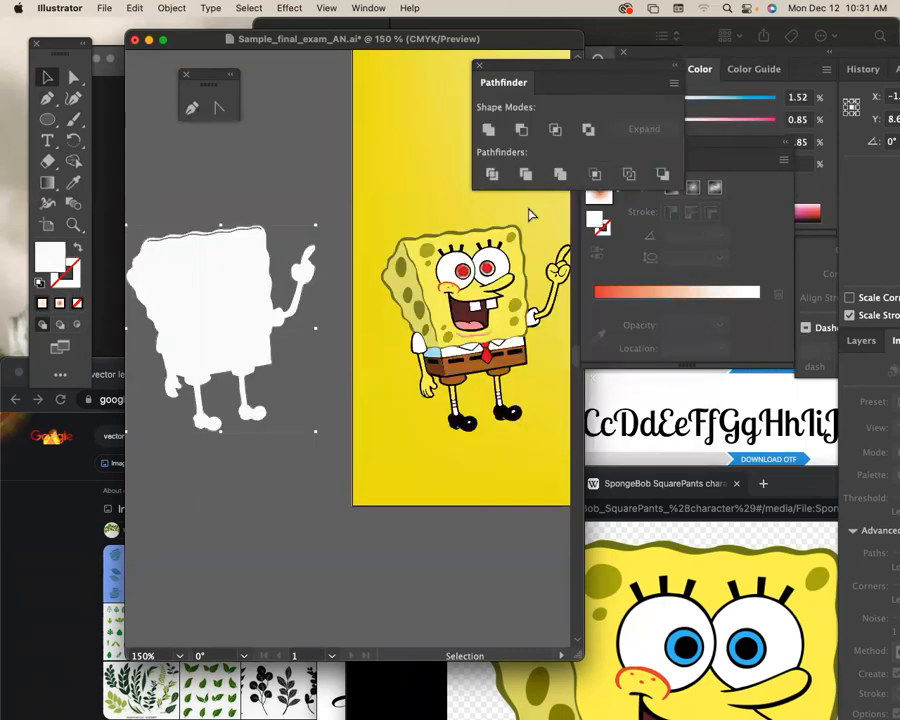
key("super+s")
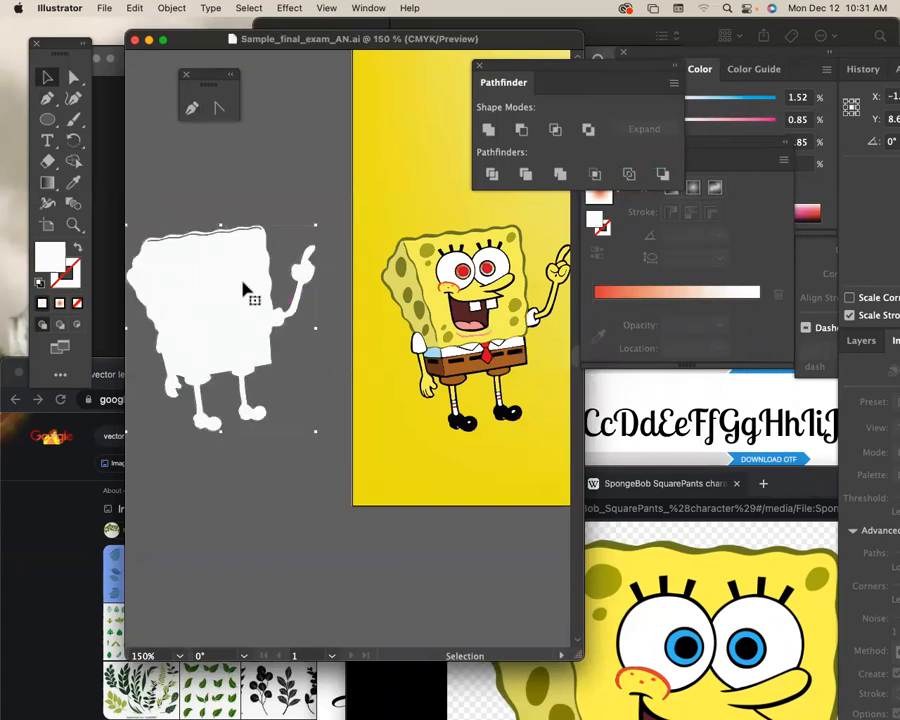
Step: Apply a Gaussian Blur with a radius of about 37.2 pixels to the white silhouette
left_click(287, 8)
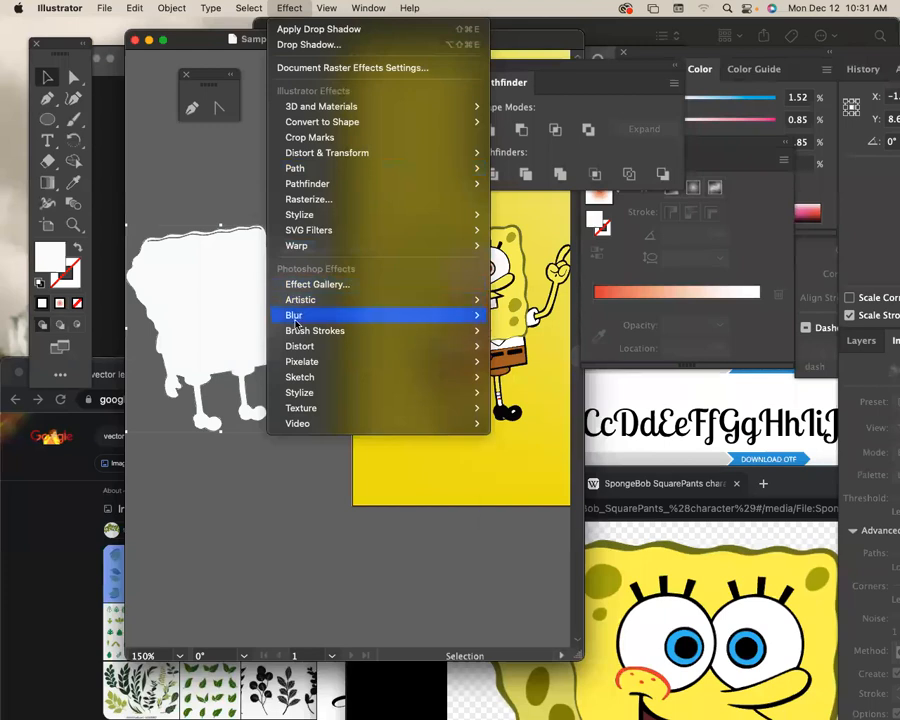
mouse_move(470, 315)
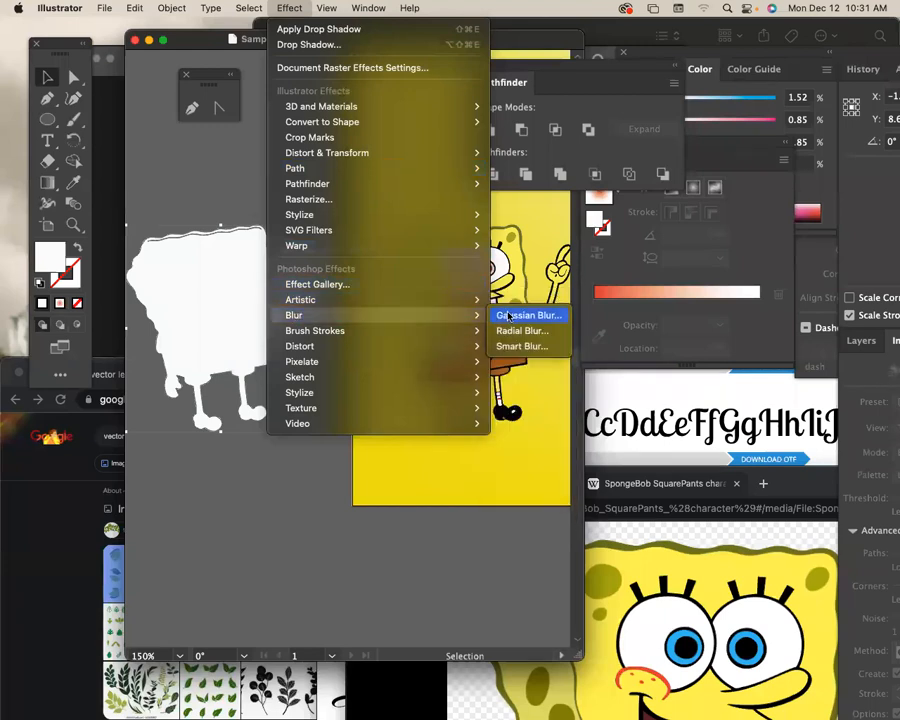
left_click(509, 316)
left_click_drag(682, 406, 727, 408)
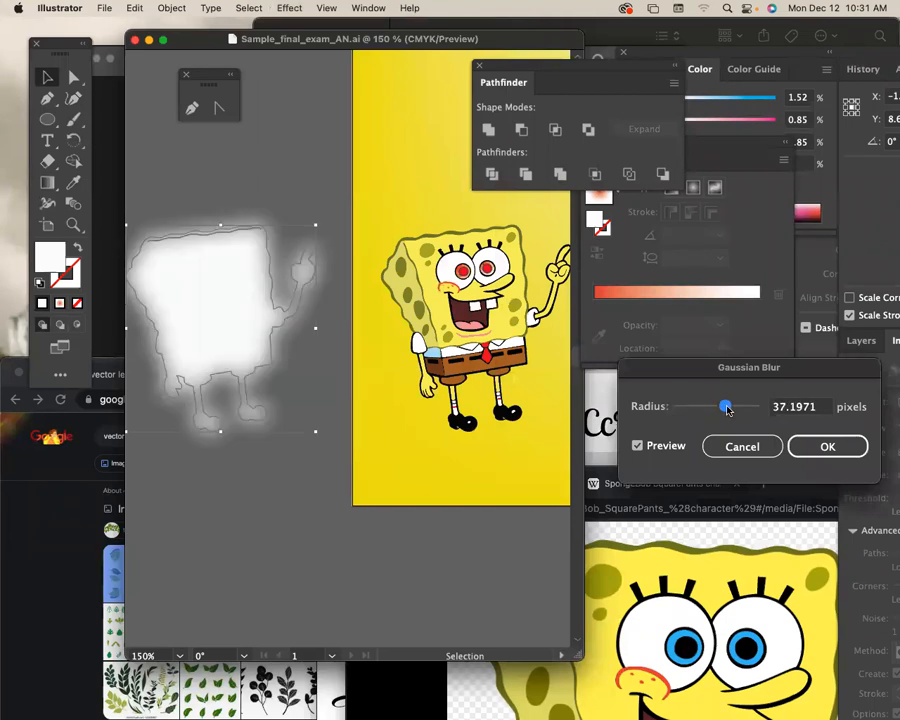
left_click(828, 447)
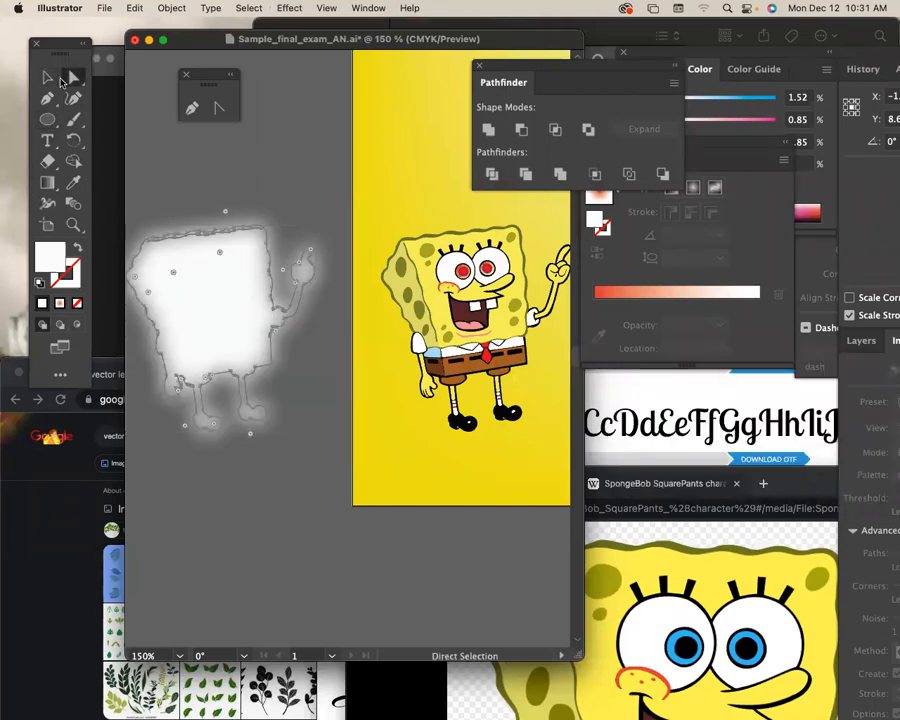
Step: Move the blurred silhouette onto the poster at SpongeBob's position and arrange it behind him
left_click_drag(221, 286, 349, 270)
key("super+bracketleft")
left_click(143, 281)
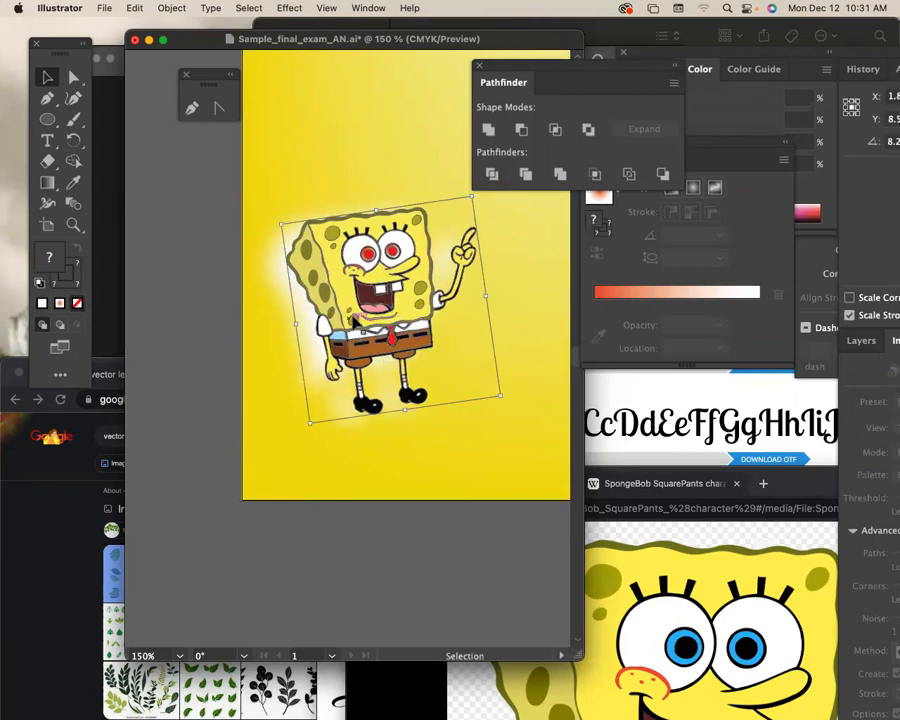
Step: Enlarge the white glow and reposition SpongeBob over it so that it surrounds him
left_click_drag(352, 315, 472, 348)
left_click(343, 305)
left_click_drag(463, 430, 485, 440)
left_click_drag(505, 355, 366, 318)
key("super+minus")
key("super+minus")
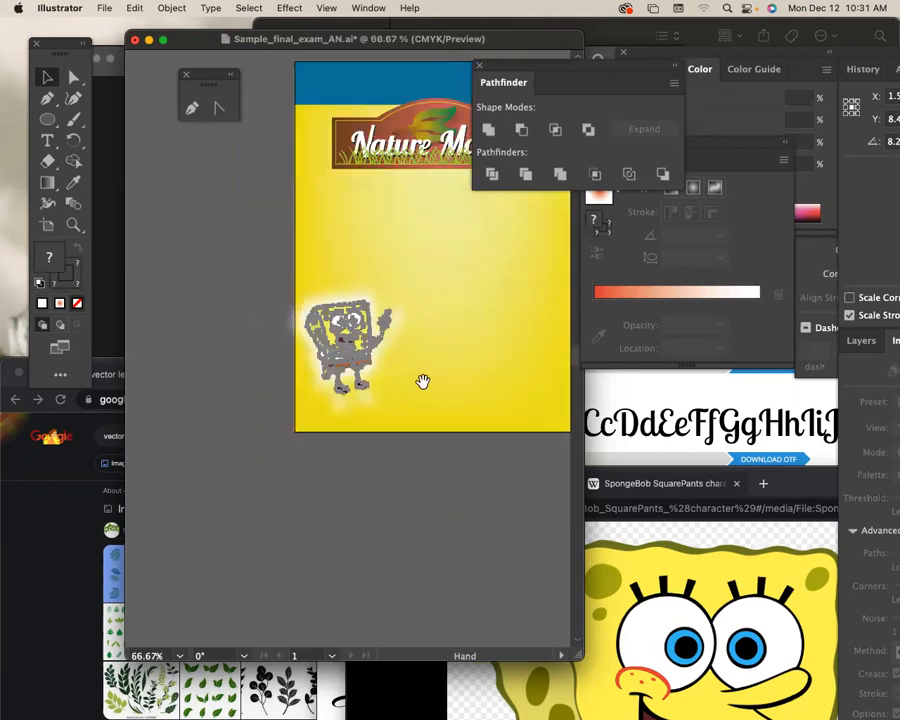
Step: Change the fill of the blurred glow shape behind SpongeBob from white to pink
left_click_drag(424, 420, 375, 381)
key("super+equal")
key("super+equal")
key("super+equal")
key("super+equal")
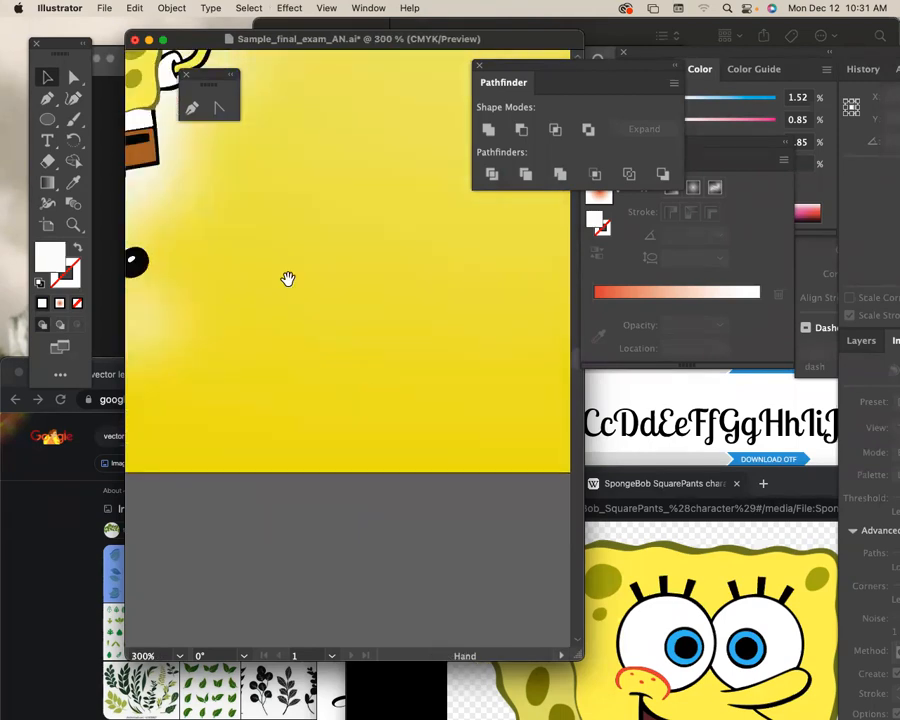
left_click_drag(287, 279, 540, 448)
left_click_drag(497, 490, 514, 563)
key("a")
left_click(203, 227)
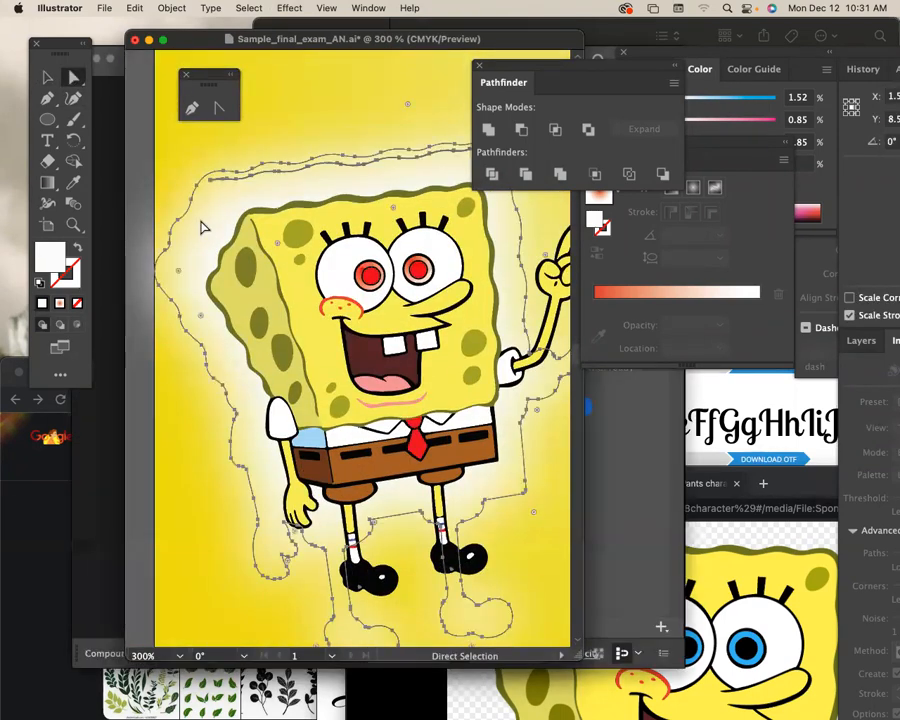
double_click(50, 257)
left_click(360, 171)
left_click(631, 168)
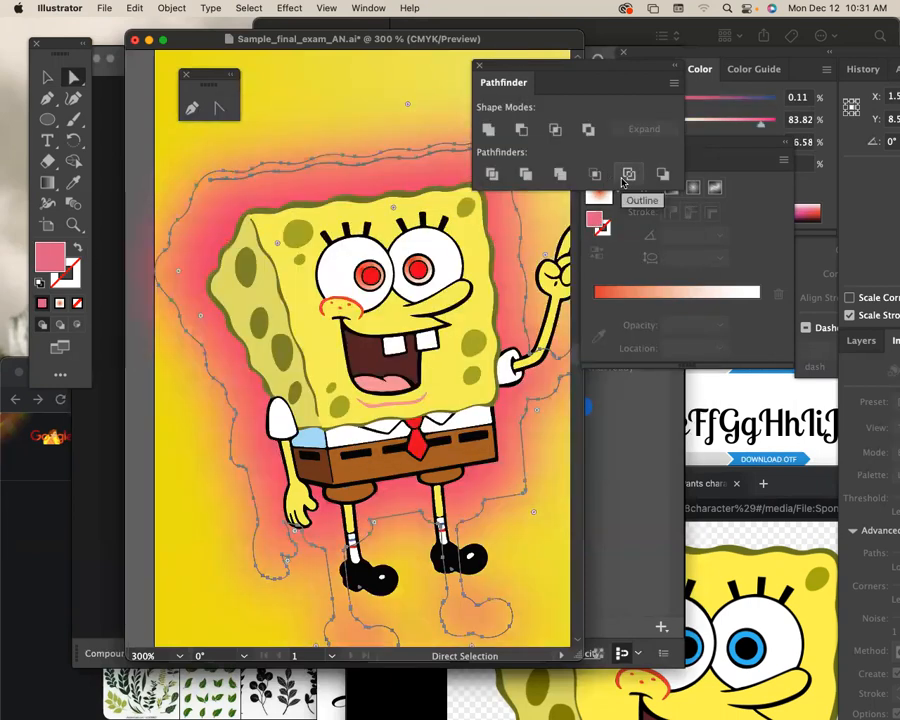
Step: Nudge SpongeBob slightly down within the pink glow and adjust the glow's upper edge
key("super+minus")
key("super+minus")
key("super+minus")
key("super+minus")
key("space")
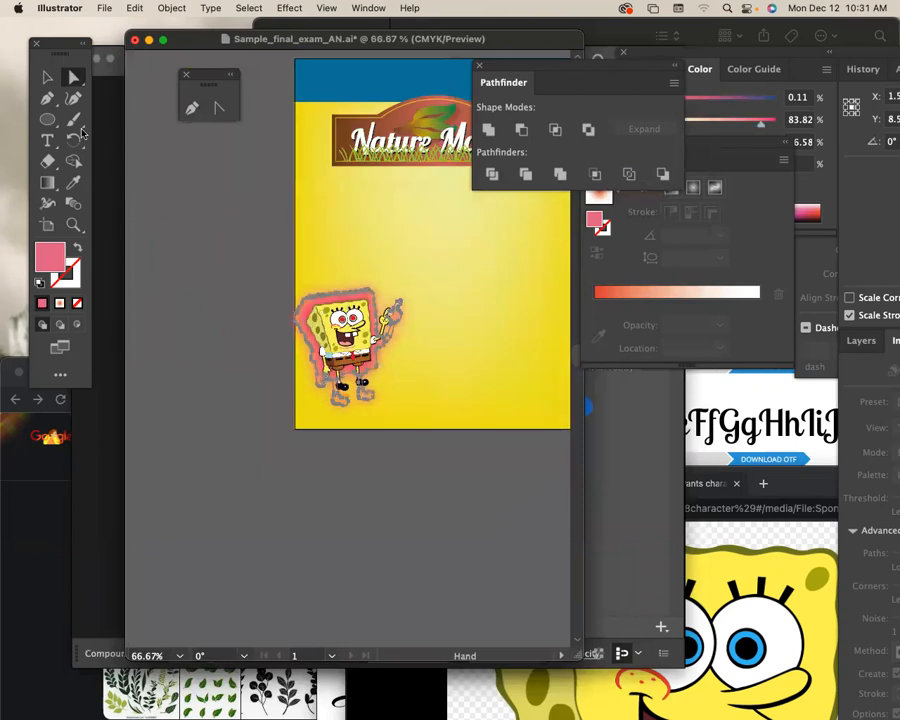
left_click(50, 81)
left_click(247, 235)
left_click_drag(422, 335, 372, 321)
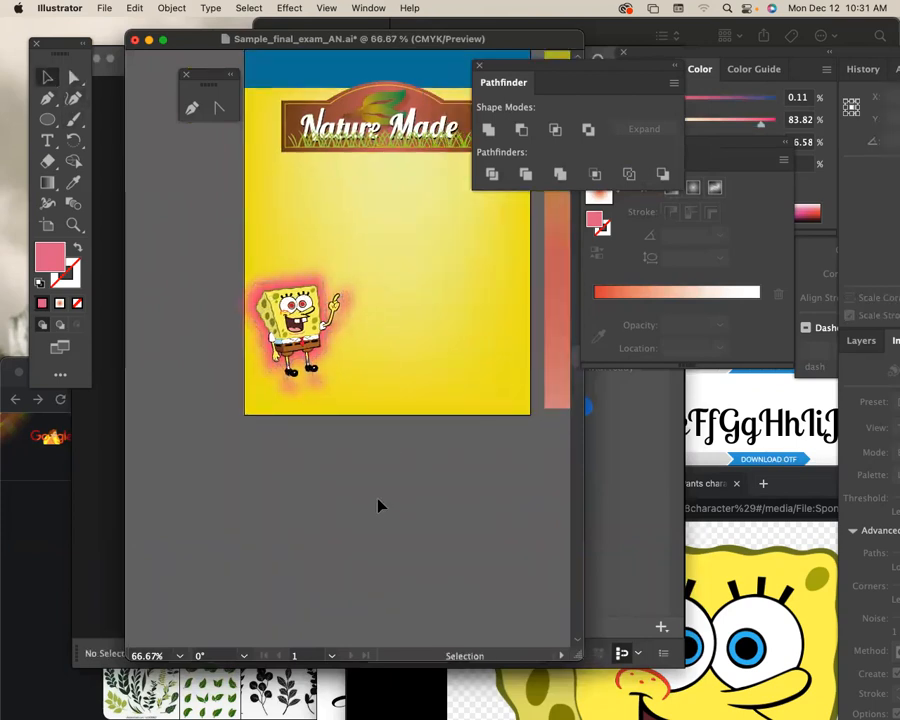
left_click_drag(302, 330, 304, 335)
left_click(287, 281)
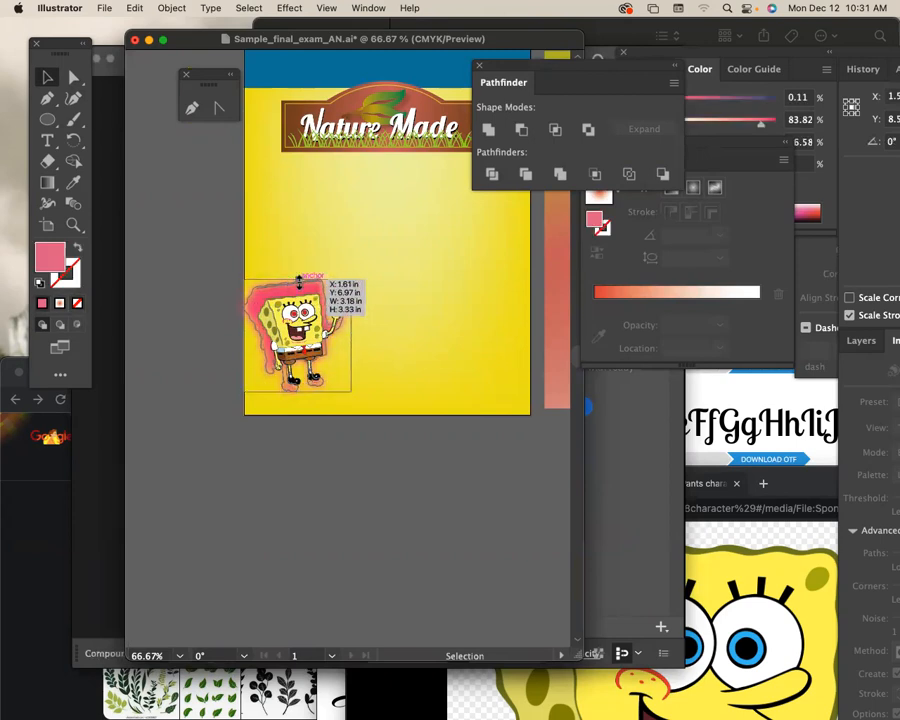
left_click_drag(300, 285, 300, 283)
left_click(406, 352)
left_click_drag(409, 362, 342, 346)
Step: Move SpongeBob together with his pink glow slightly up and to the right on the poster, and deselect them
left_click(235, 330)
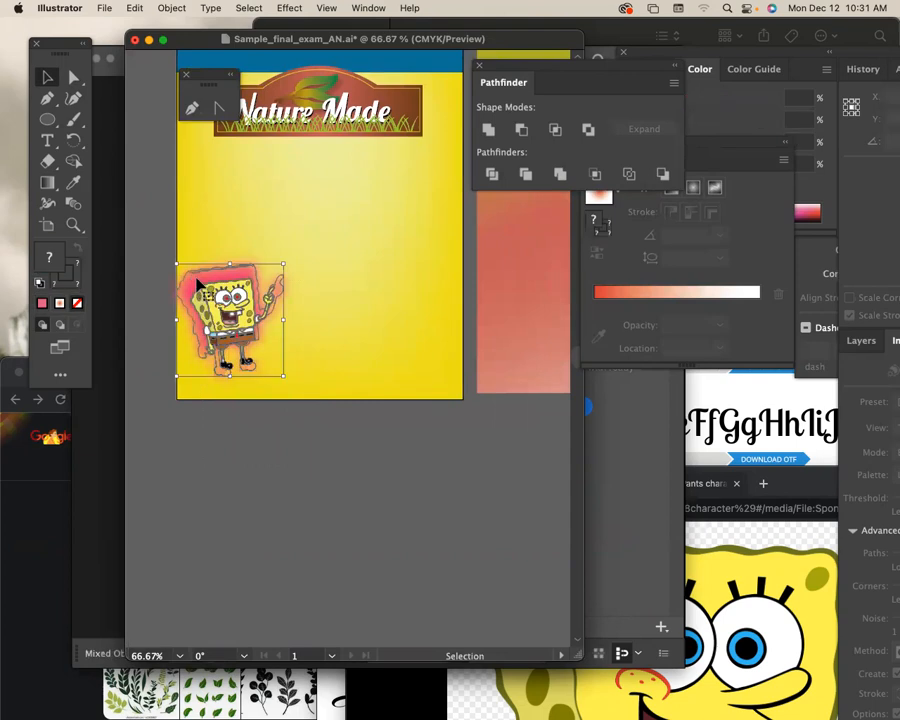
left_click_drag(250, 351, 258, 342)
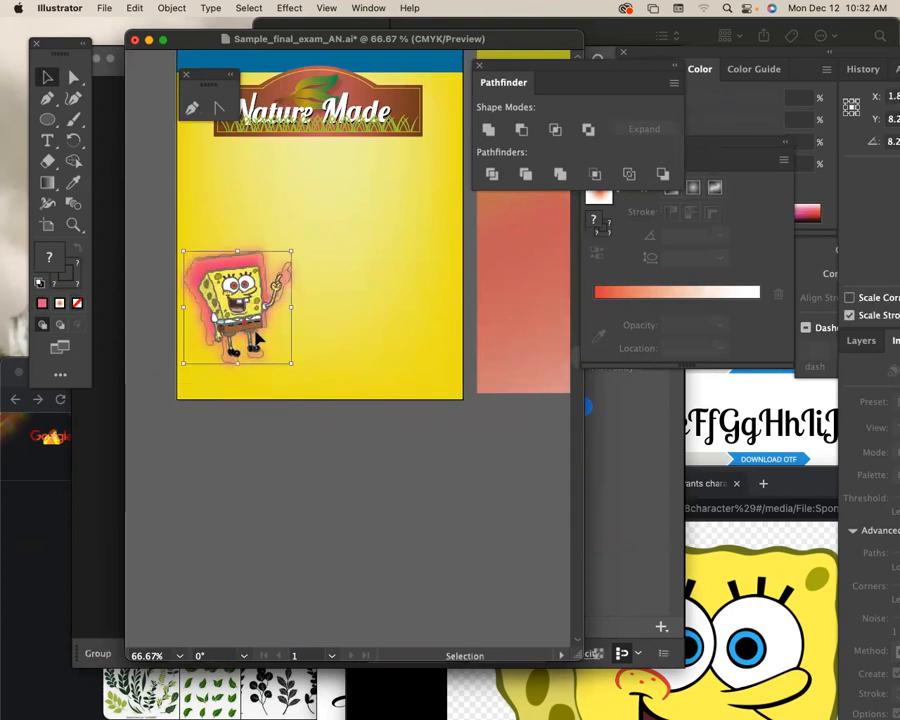
key("super+minus")
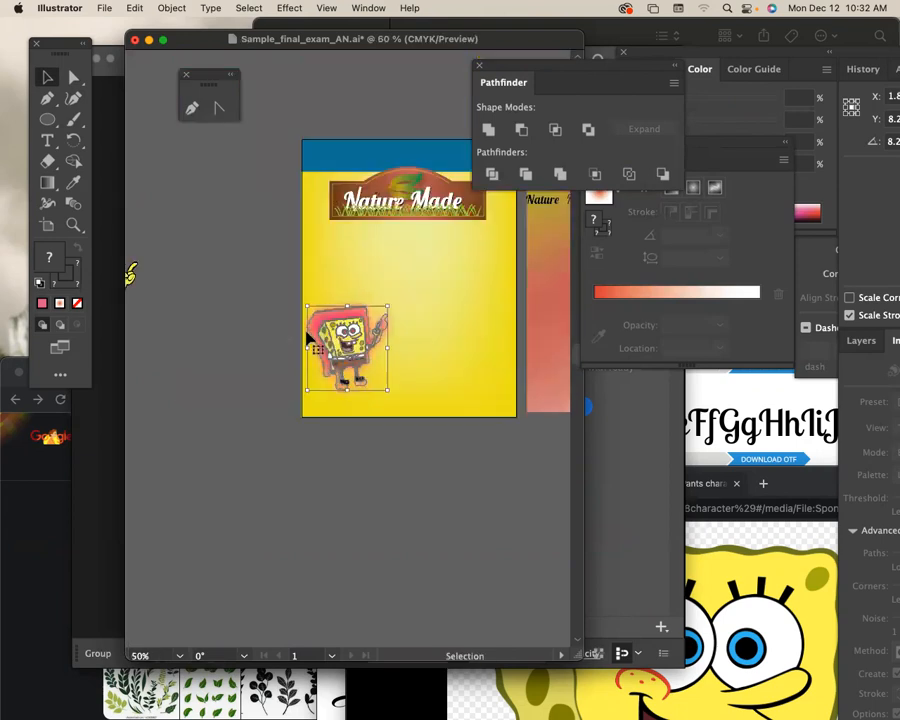
left_click(401, 491)
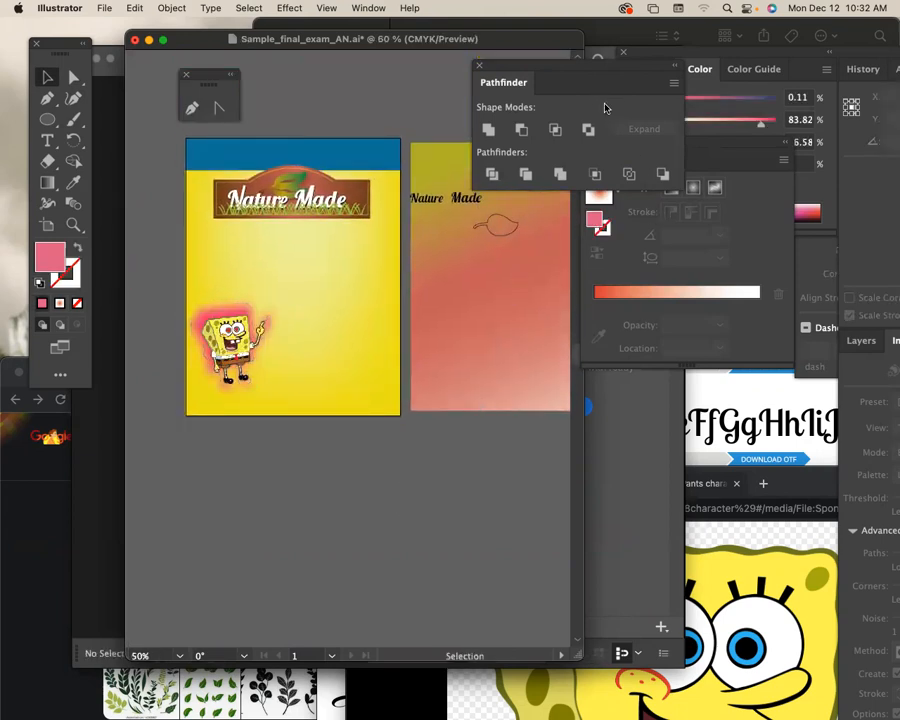
left_click(775, 244)
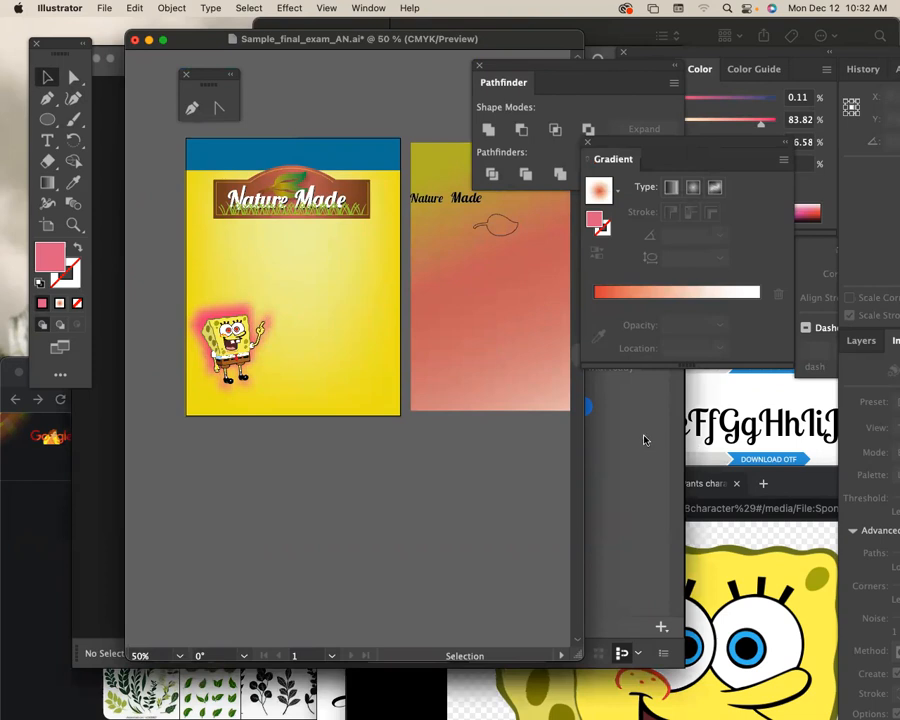
Step: Open the layer list and create a new layer named "pattern in background"
mouse_move(721, 146)
left_mouse_down()
mouse_move(822, 165)
mouse_move(749, 175)
mouse_move(725, 155)
left_mouse_up()
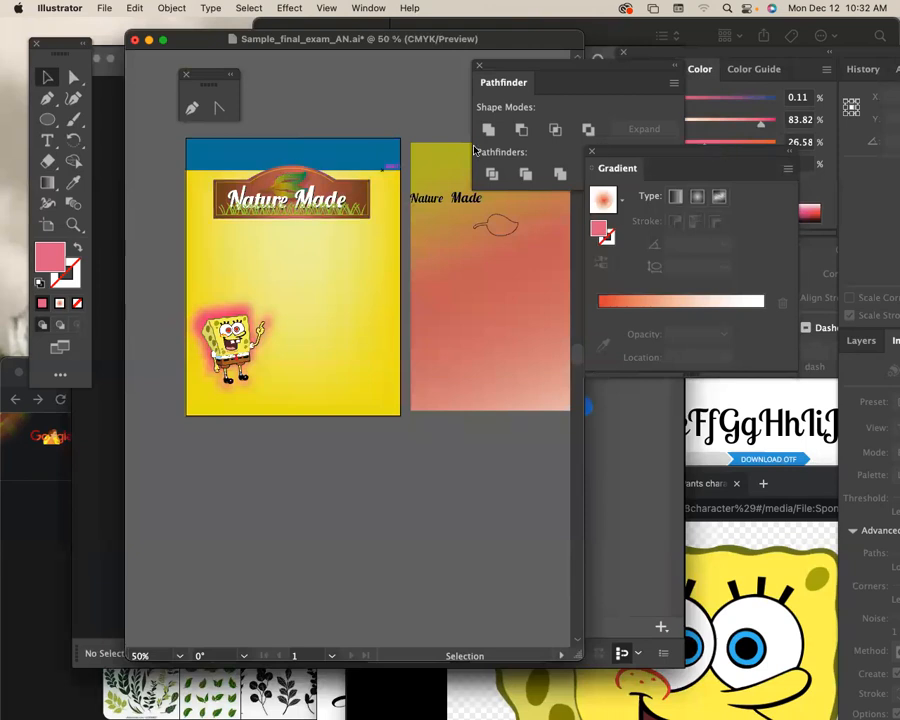
left_click_drag(665, 86, 632, 94)
left_click_drag(815, 487, 803, 460)
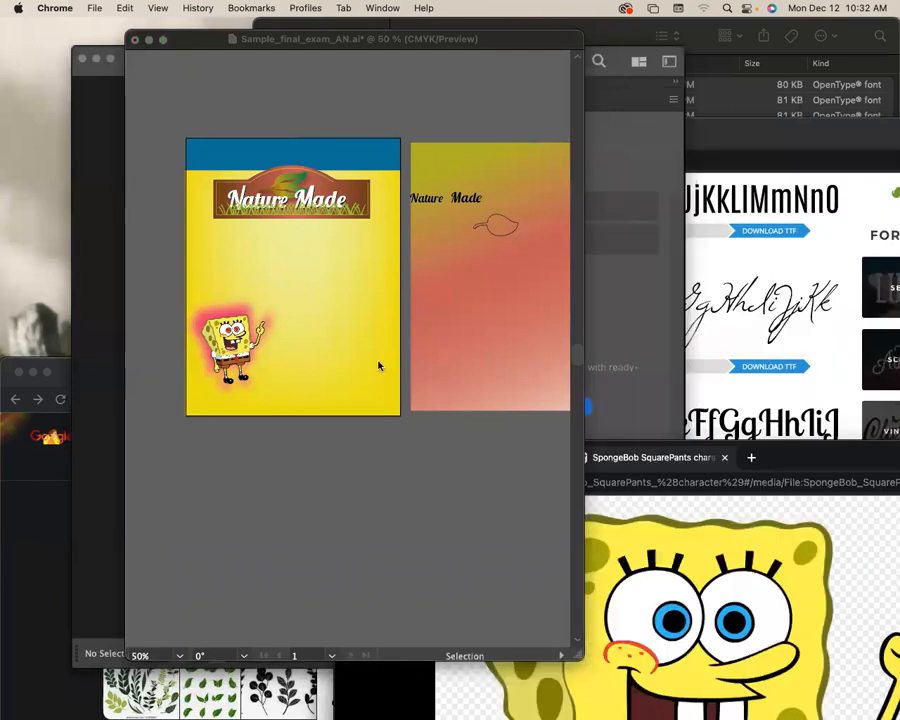
left_click(378, 366)
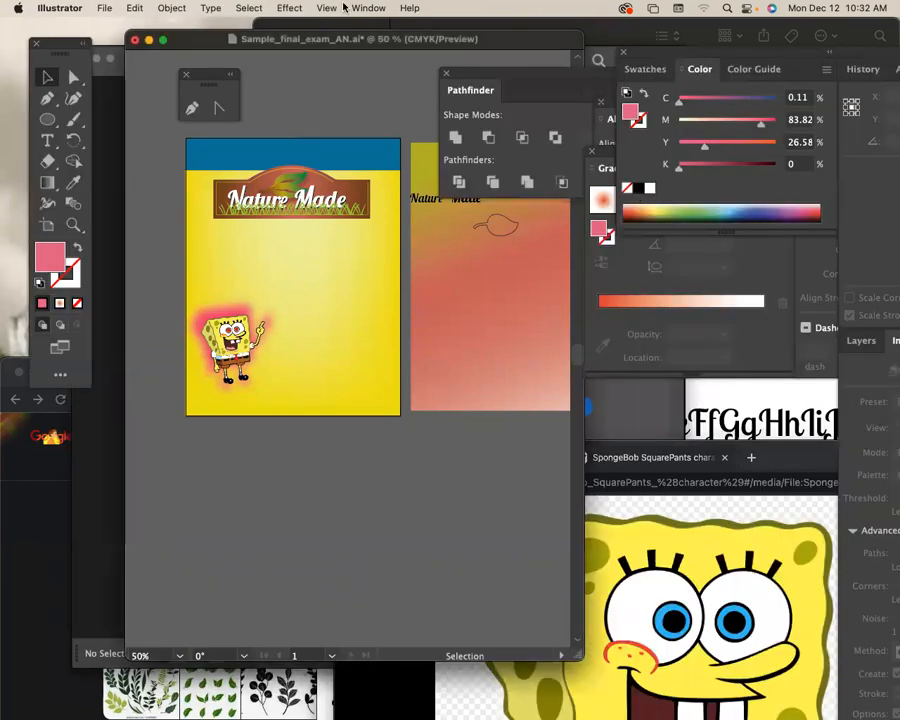
left_click(368, 8)
left_click(410, 492)
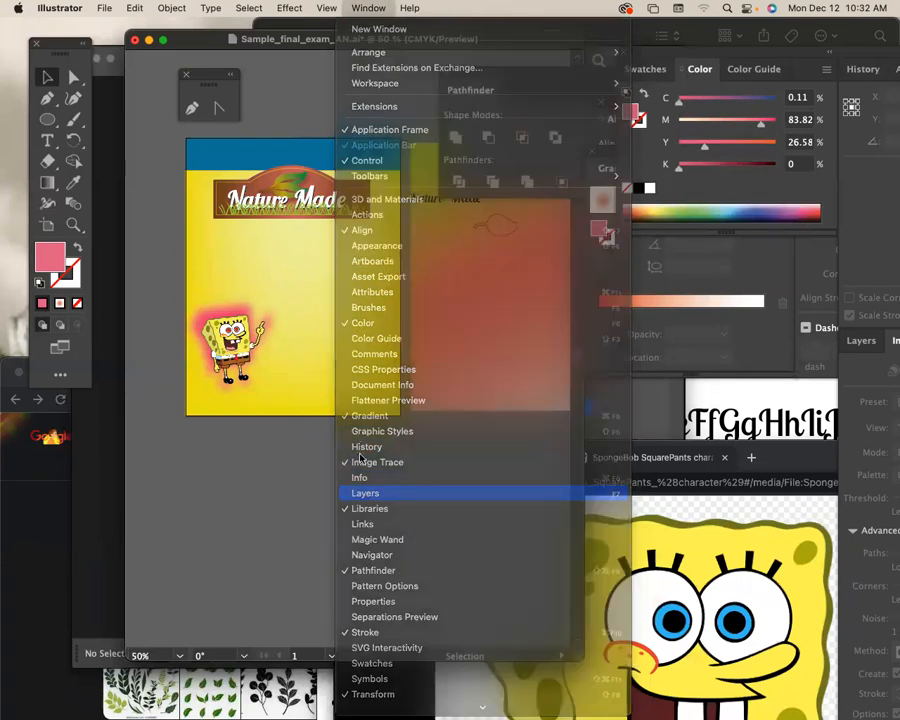
left_click(872, 342)
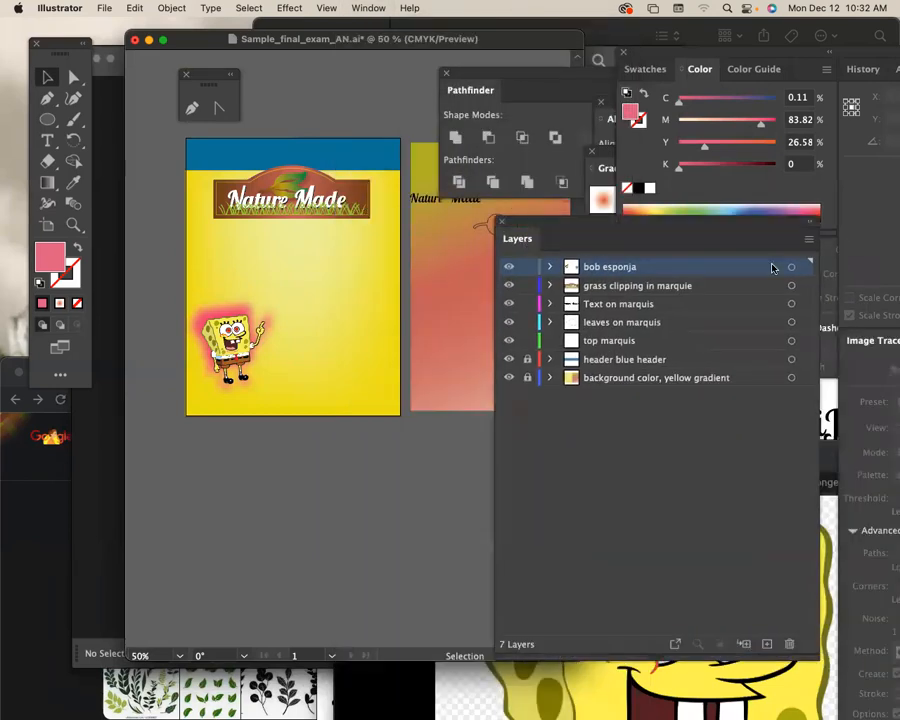
left_click(807, 241)
left_click(803, 240)
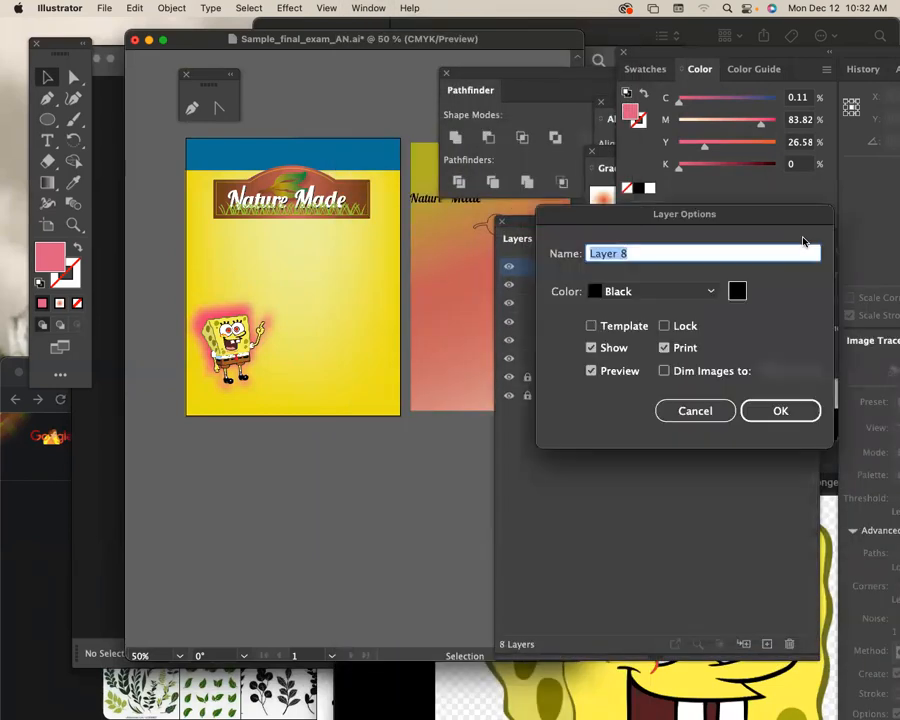
type("pattern")
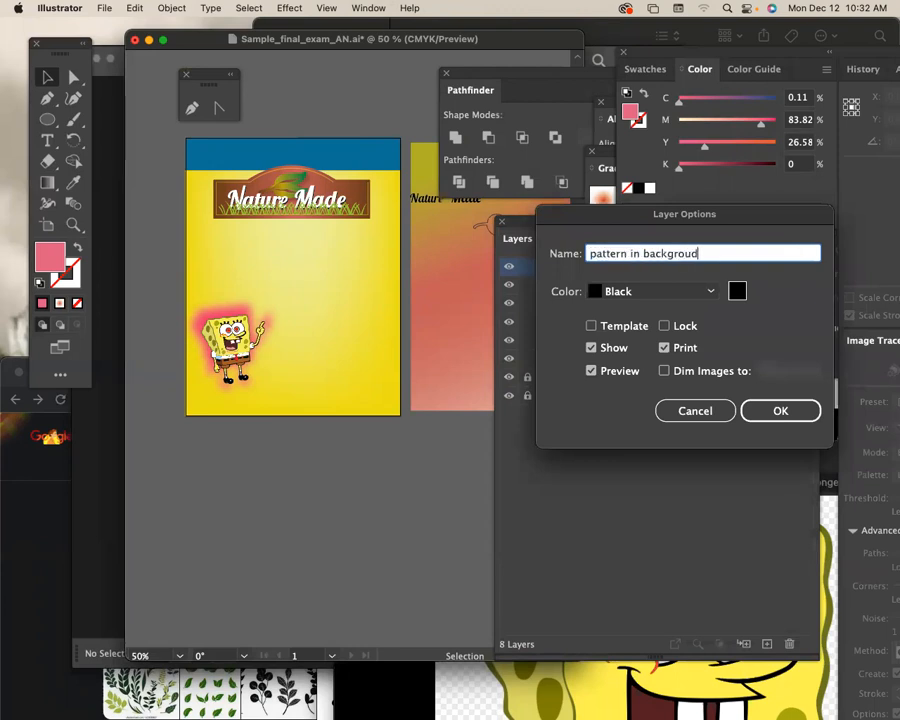
key("Return")
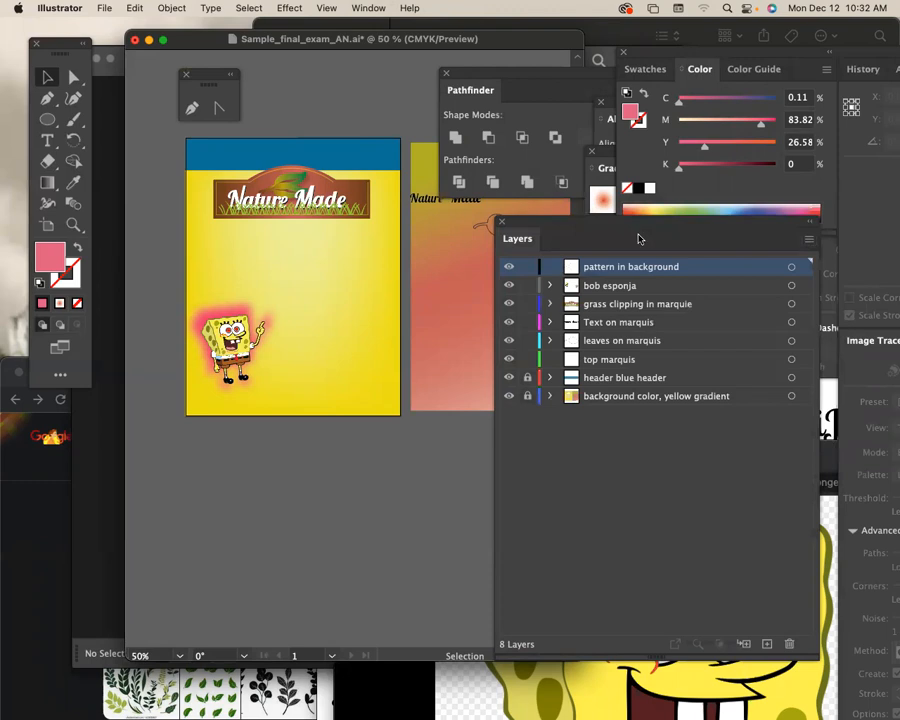
Step: Lock every layer except "pattern in background"
right_click(593, 219)
left_click(377, 340)
scroll(319, 476, "left", 3)
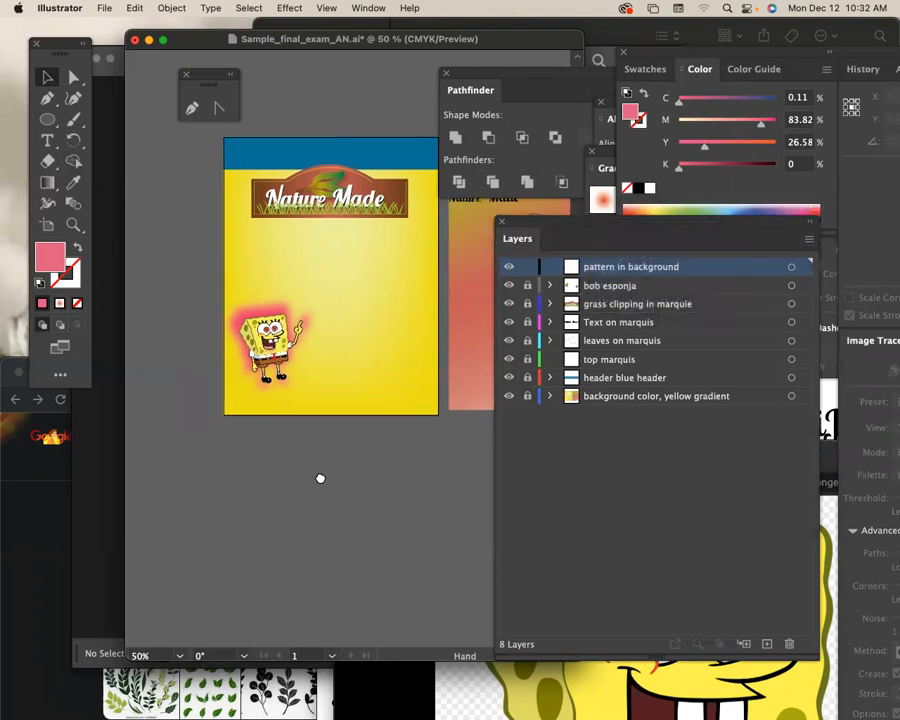
Step: Draw a pink circle about 1.97 in wide over the left end of the Nature Made sign
left_click_drag(45, 122, 138, 145)
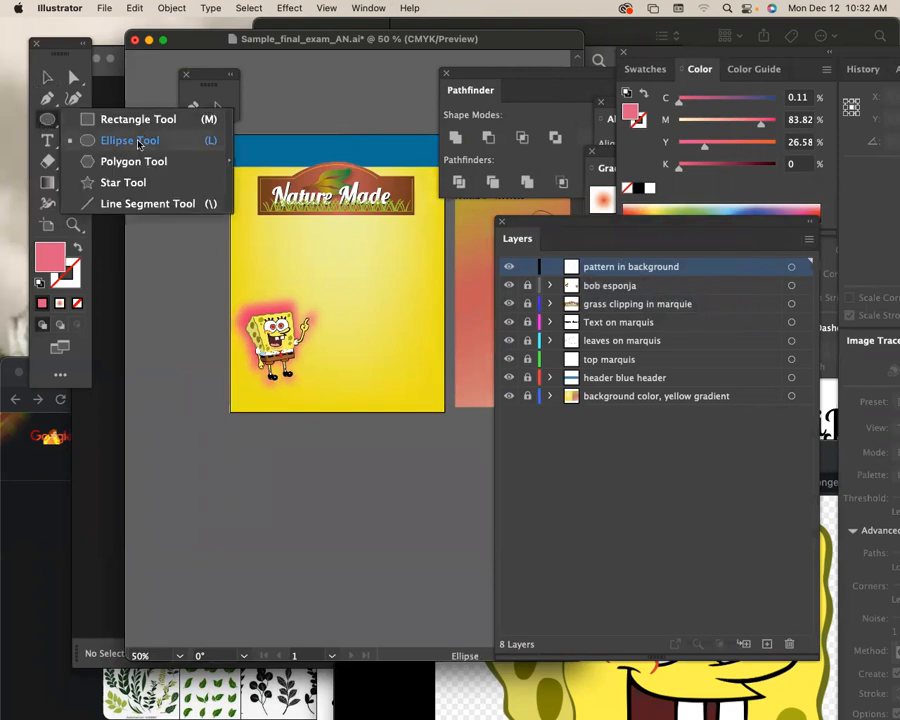
left_click_drag(215, 186, 268, 220)
left_click(73, 184)
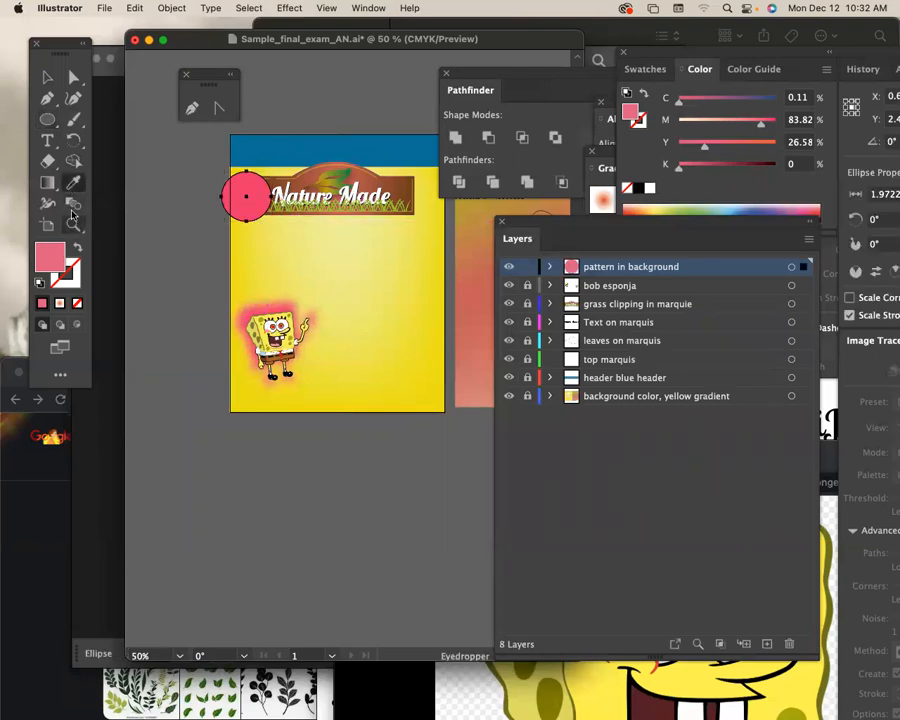
left_click(47, 77)
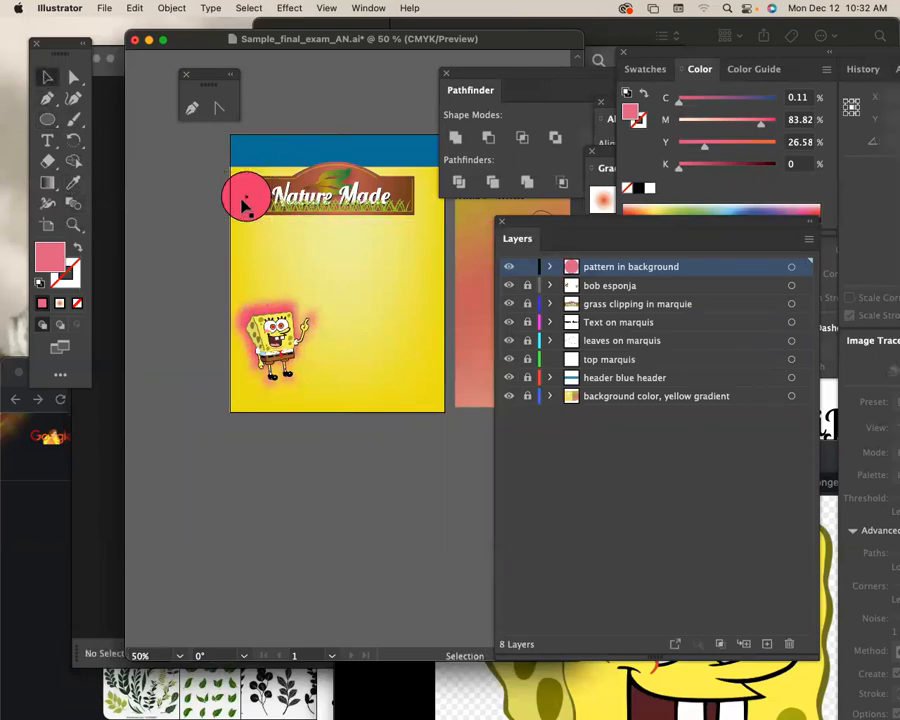
Step: Shrink the circle to about 1.75 in and duplicate it across the poster into an evenly spaced row of four
left_click_drag(272, 223, 285, 185)
left_click(295, 186)
key("super+d")
key("super+d")
key("super+d")
left_click_drag(368, 257, 281, 283)
key("Delete")
Step: Select the row of four circles and duplicate it downward into six evenly spaced rows covering the poster
left_click(354, 204)
left_click(296, 204, "shift")
left_click(248, 205, "shift")
left_click(173, 201, "shift")
left_click_drag(177, 201, 205, 254)
key("ctrl+d")
key("ctrl+d")
key("ctrl+d")
key("ctrl+d")
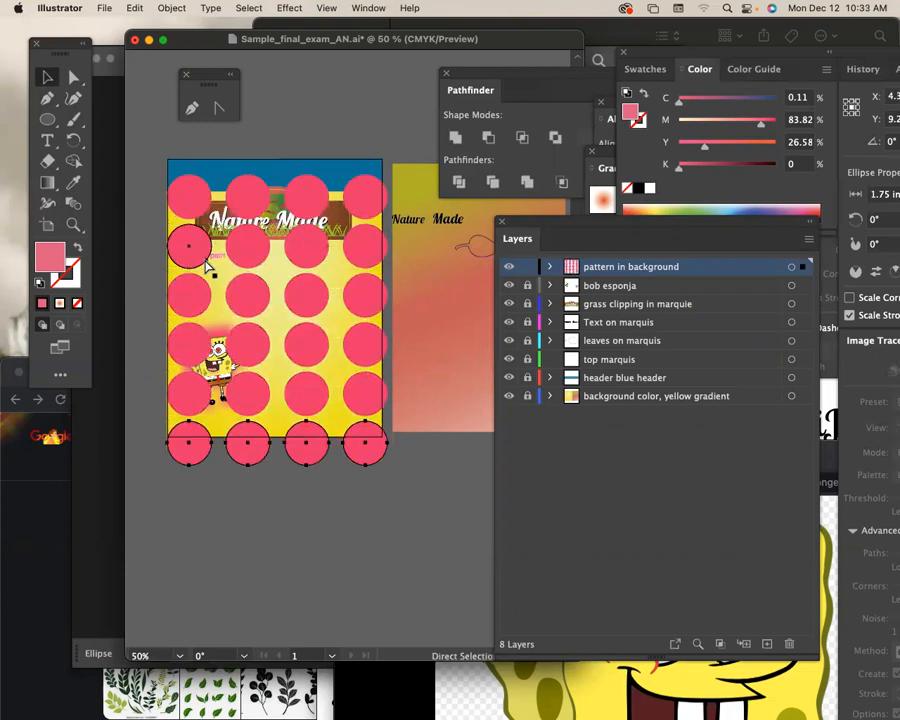
Step: Select all the circles on the poster and group them
left_click(370, 532)
scroll(370, 532, "left", 5)
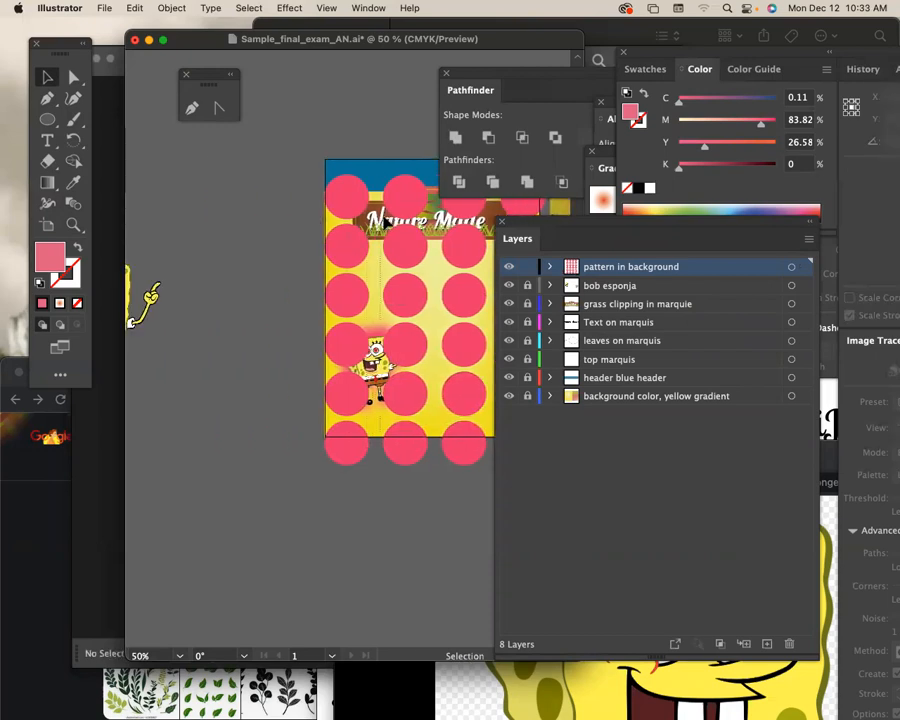
key("super+a")
left_click_drag(333, 194, 231, 222)
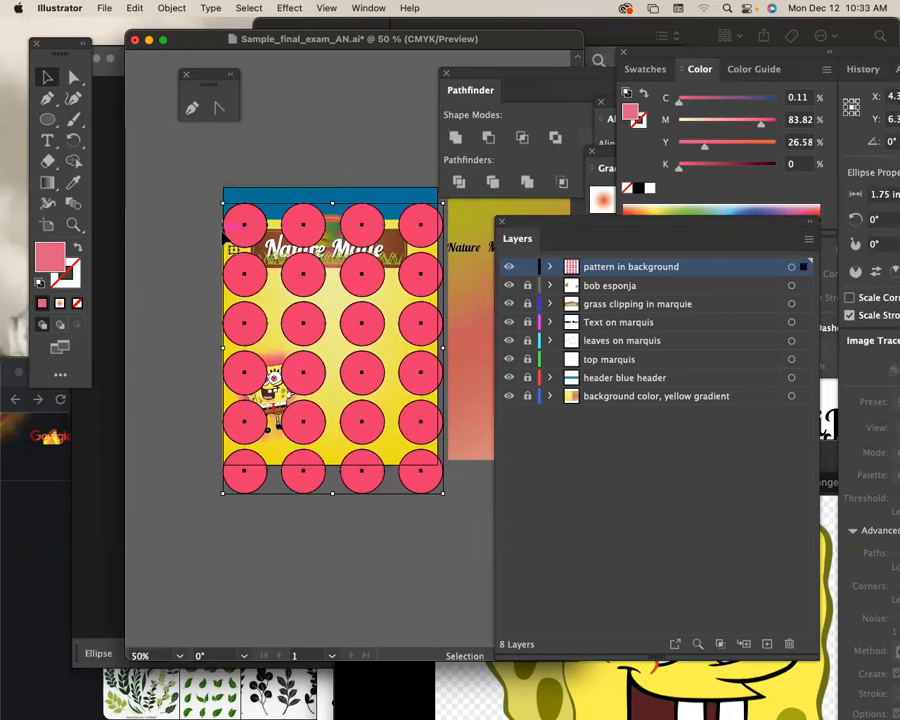
key("a")
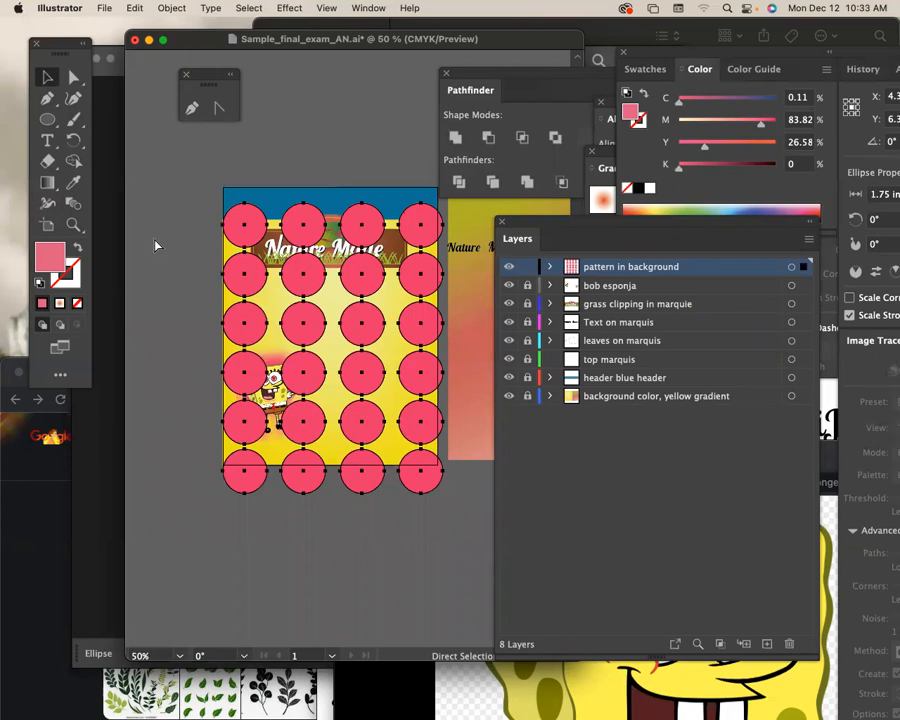
key("v")
Step: Move the "pattern in background" layer directly above the yellow gradient background layer, and deselect the circles
left_click_drag(727, 268, 705, 386)
left_click_drag(383, 551, 375, 465)
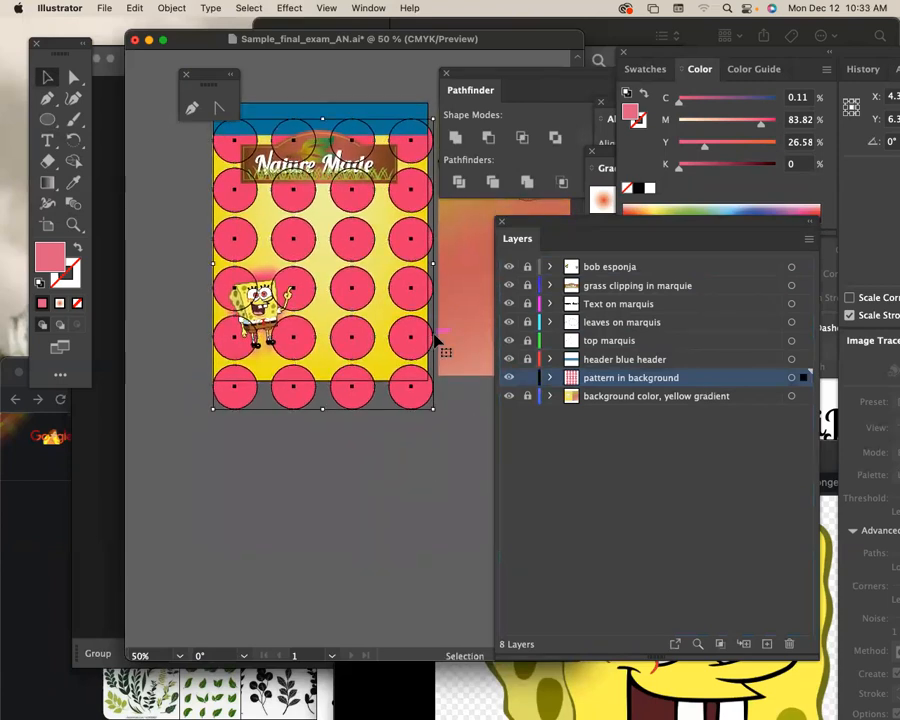
key("super+equal")
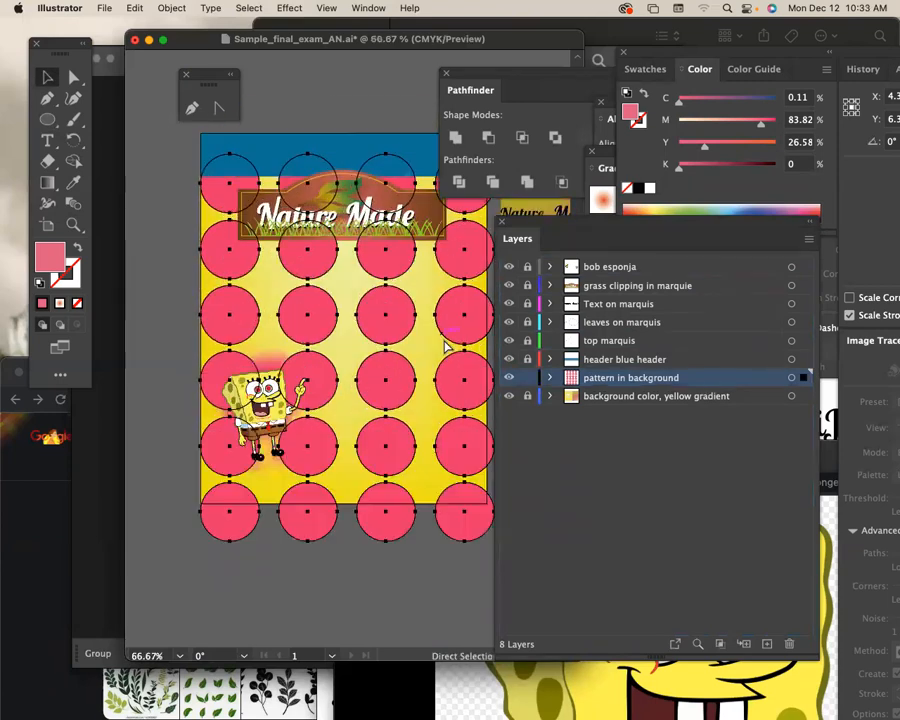
left_click(165, 146)
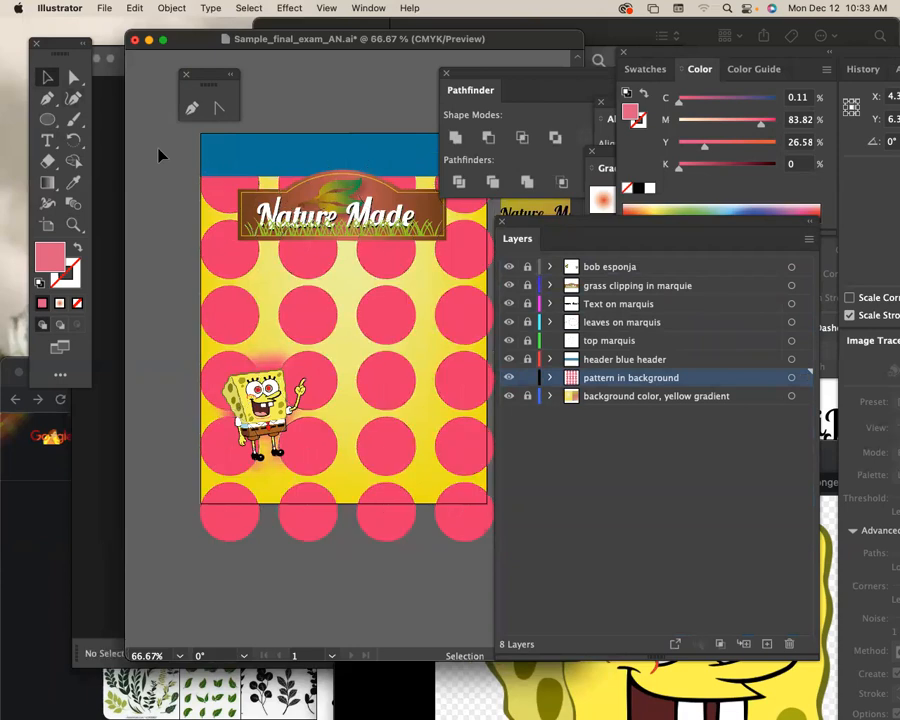
left_click_drag(311, 272, 283, 221)
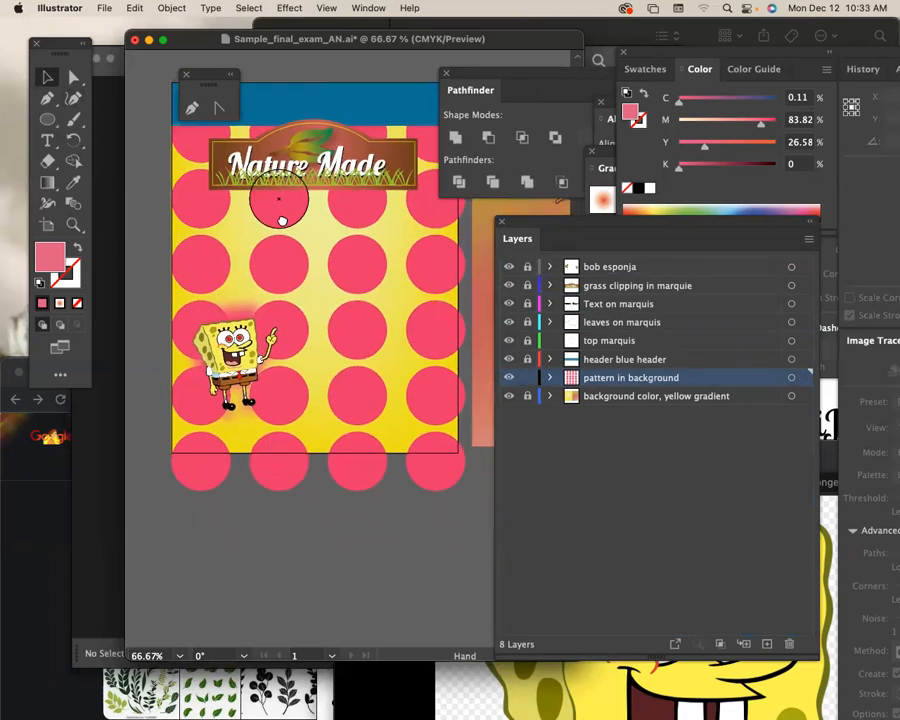
Step: Select the grouped circle pattern and bring its transparency settings into view
left_click(352, 270)
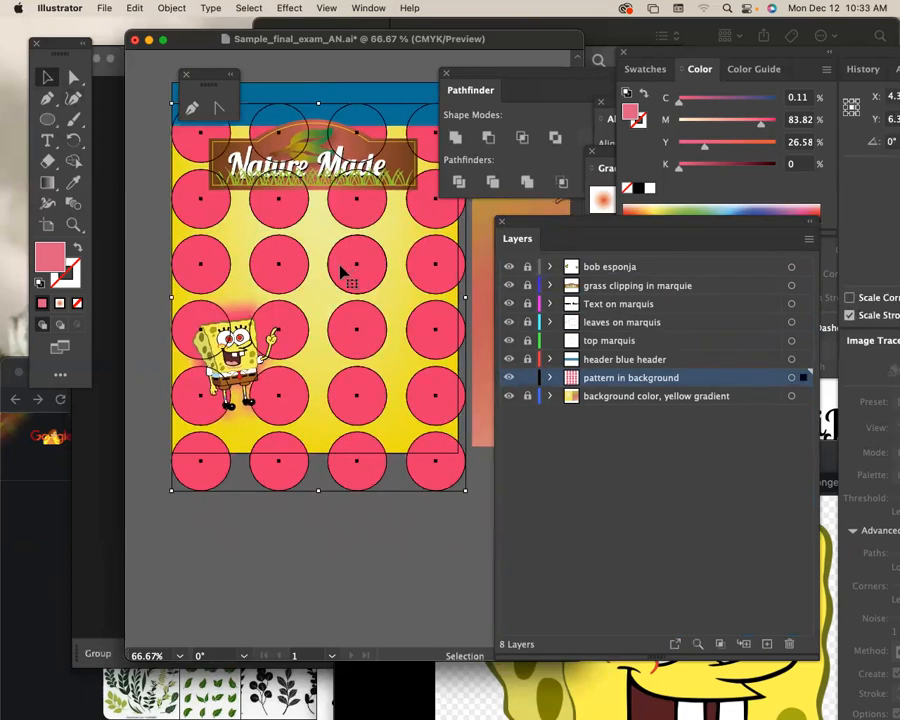
key("a")
left_click(368, 8)
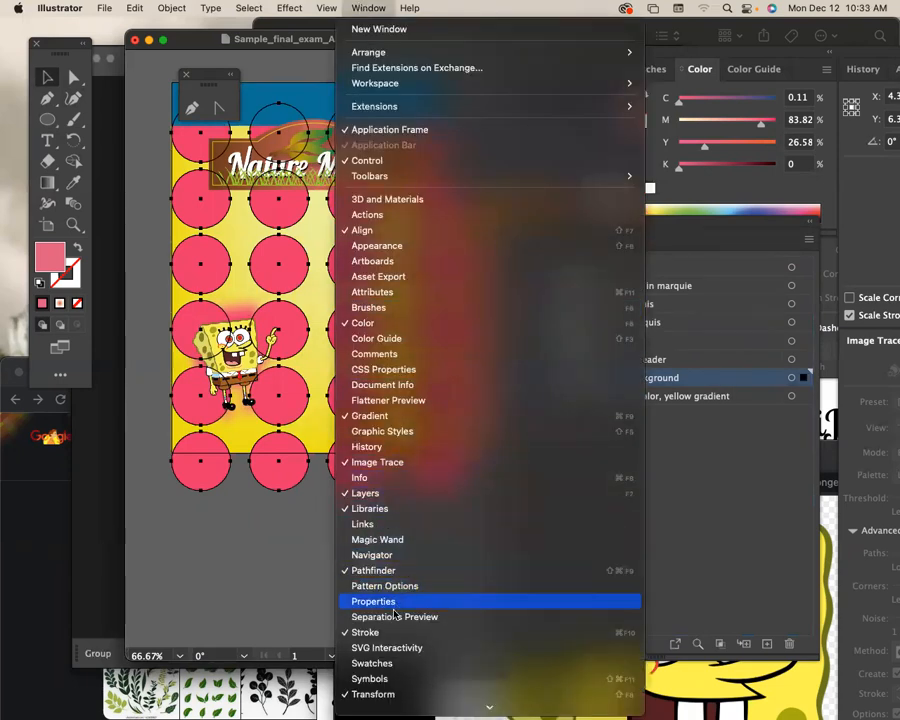
mouse_move(372, 710)
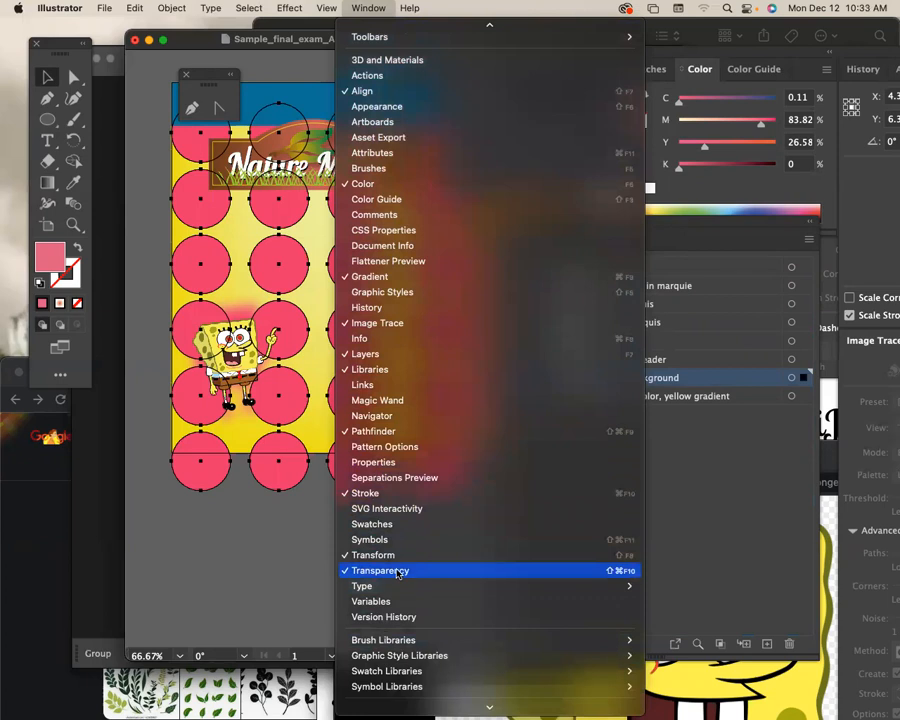
left_click(404, 571)
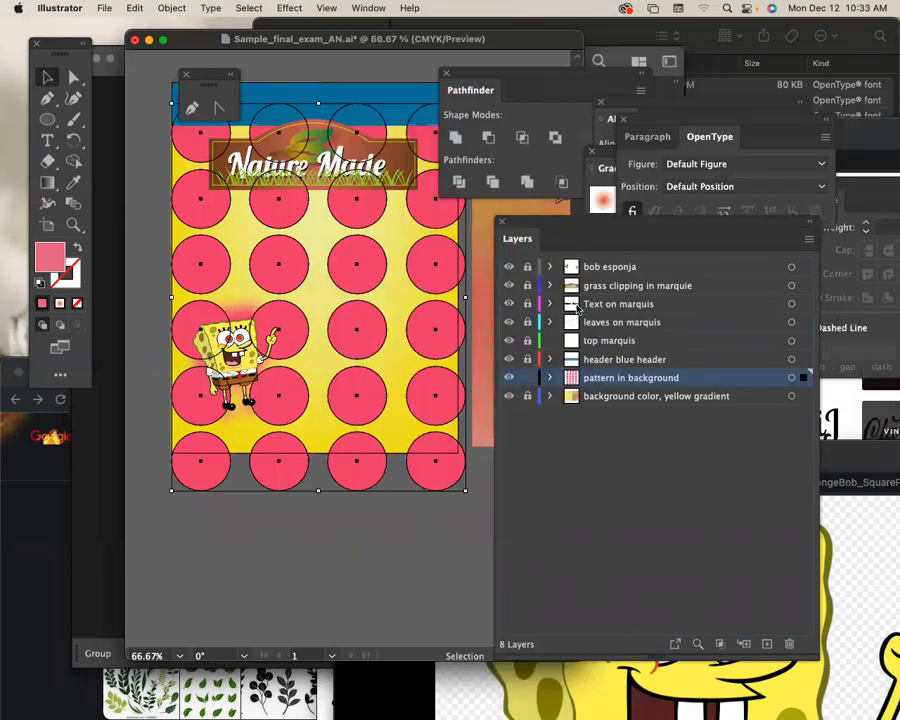
left_click_drag(715, 229, 725, 267)
left_click_drag(689, 121, 762, 220)
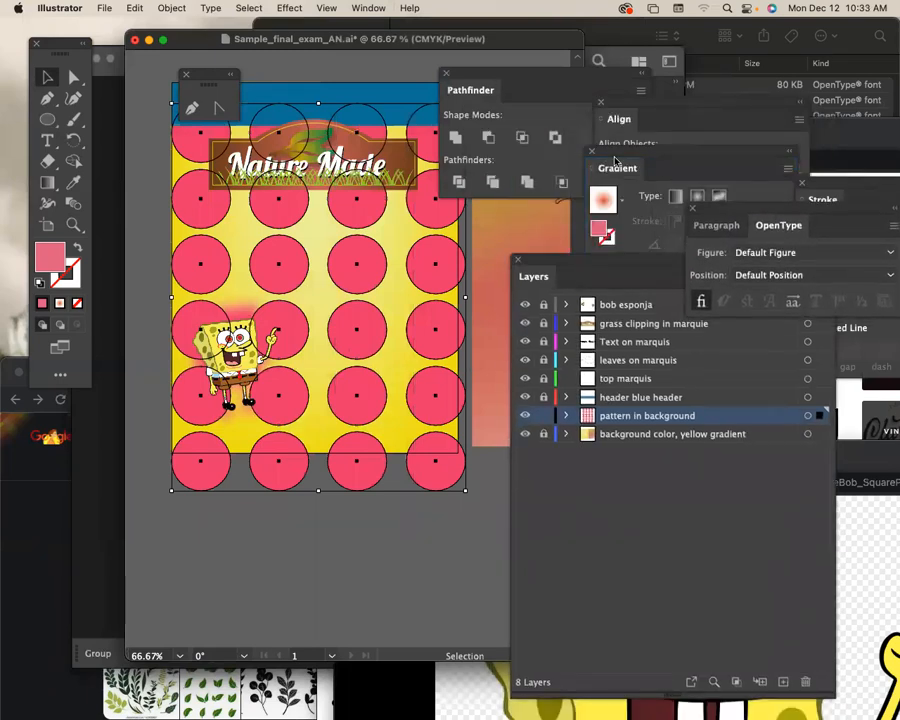
left_click(368, 8)
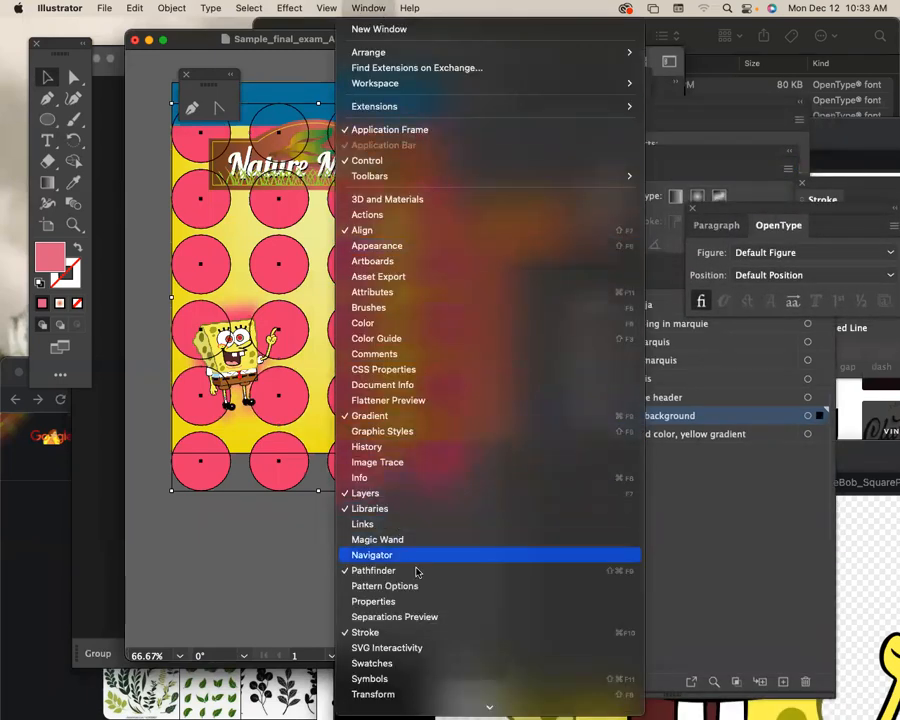
left_click(422, 601)
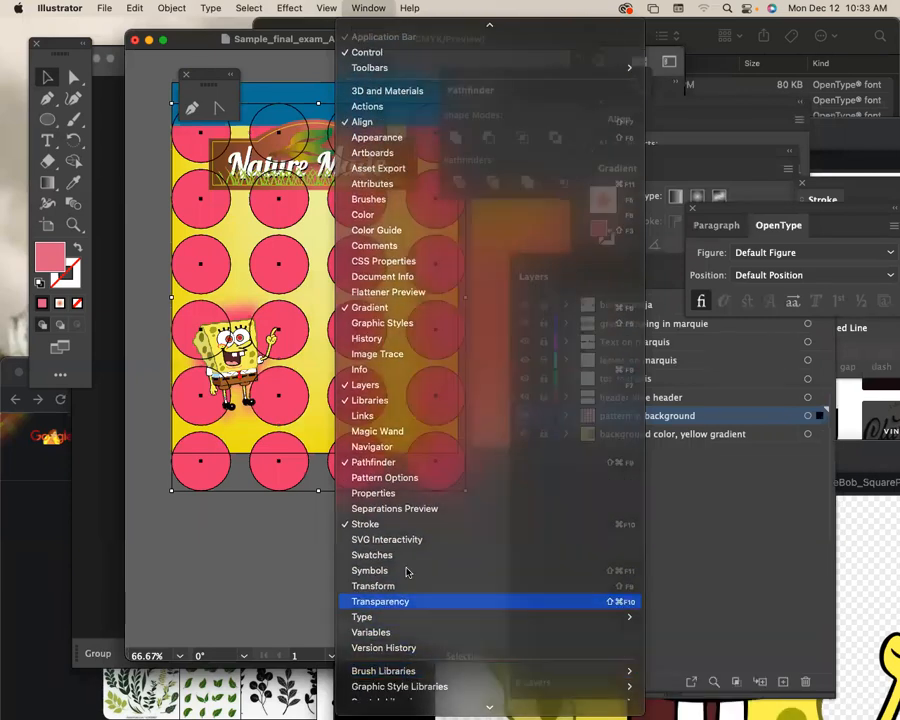
mouse_move(860, 338)
left_mouse_down()
mouse_move(530, 270)
mouse_move(522, 156)
mouse_move(537, 104)
left_mouse_up()
mouse_move(870, 343)
left_mouse_down()
mouse_move(490, 80)
mouse_move(572, 72)
left_mouse_up()
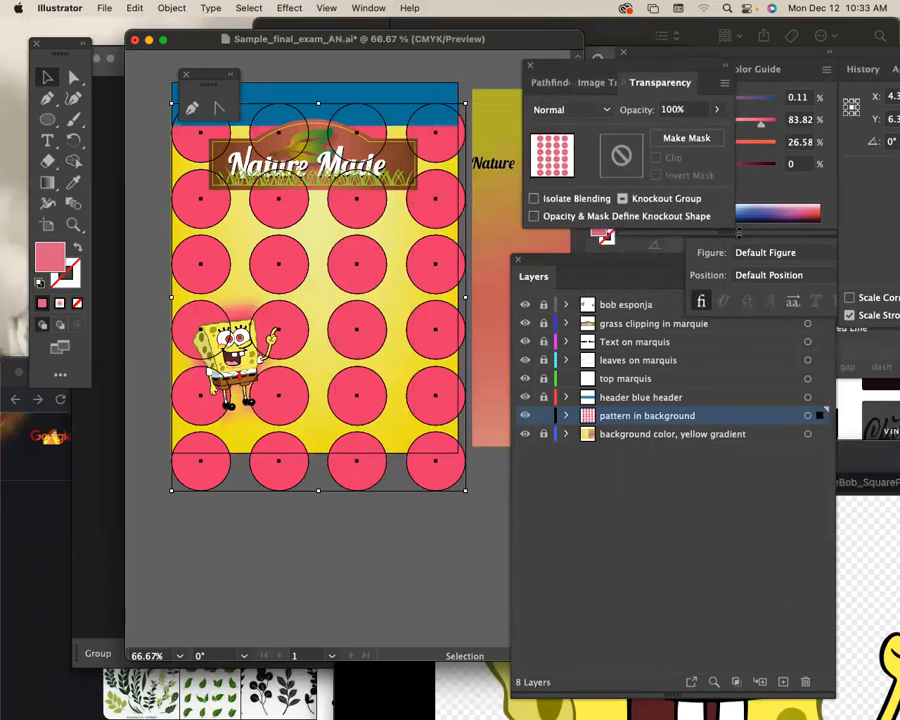
left_click(724, 84)
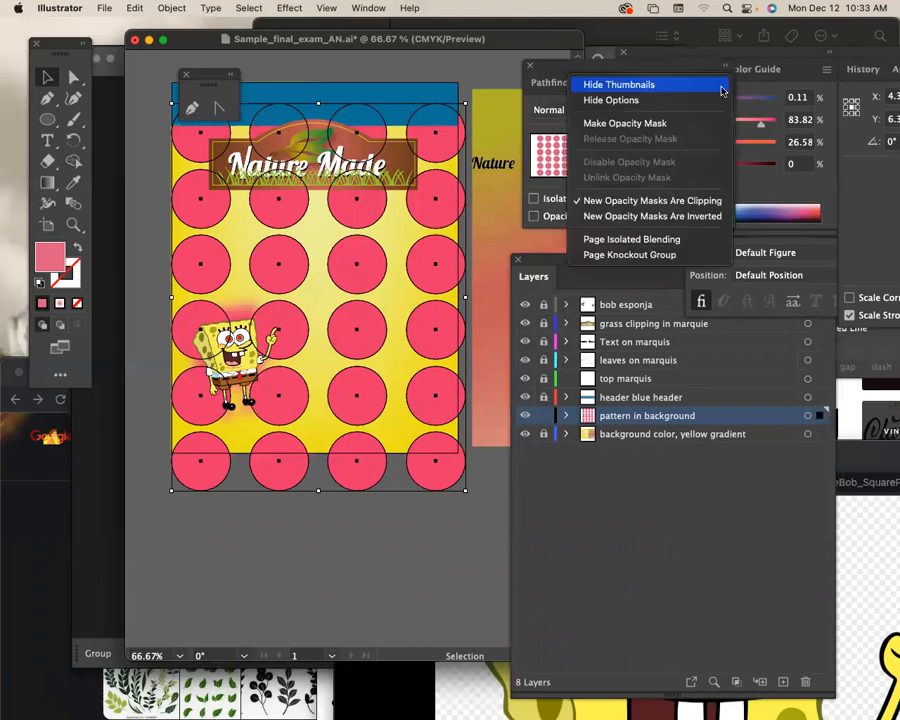
left_click(655, 85)
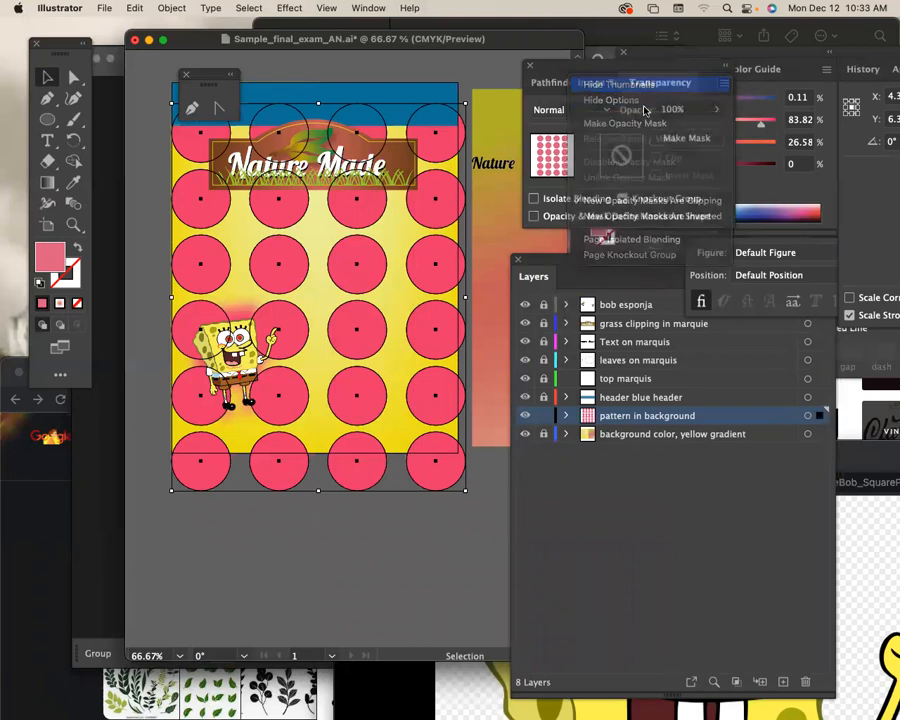
left_click(722, 84)
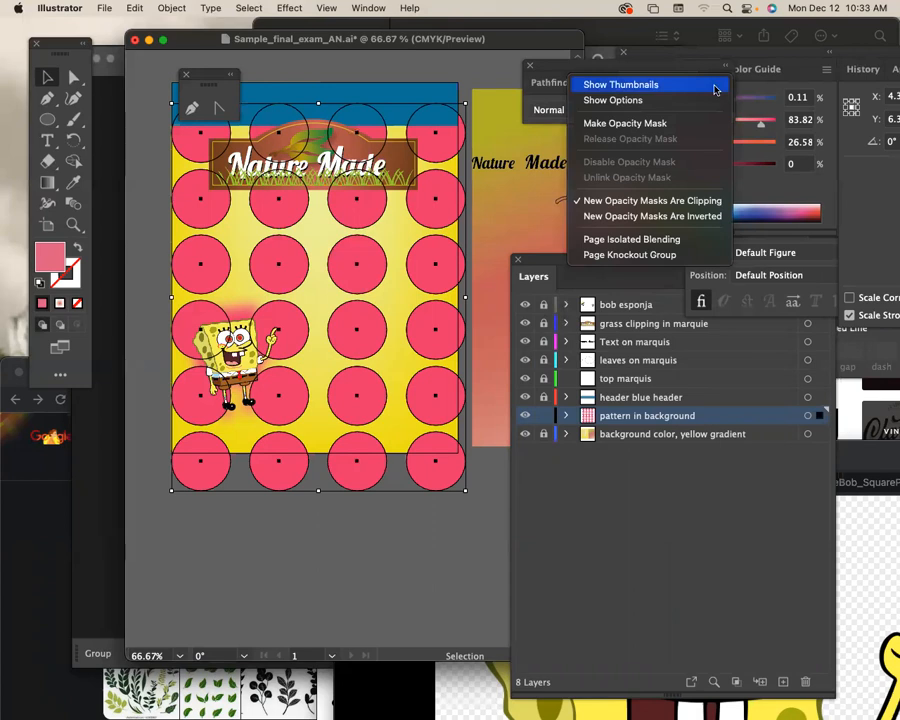
left_click(700, 101)
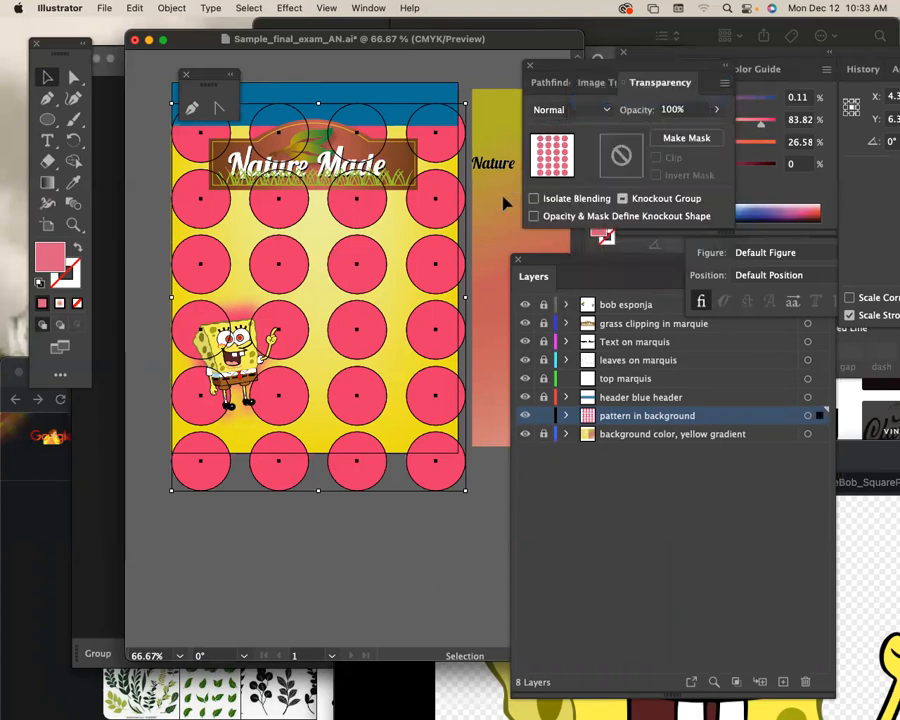
Step: Try the Darken, Multiply and Color Burn blend modes on the grouped circle pattern
left_click(600, 110)
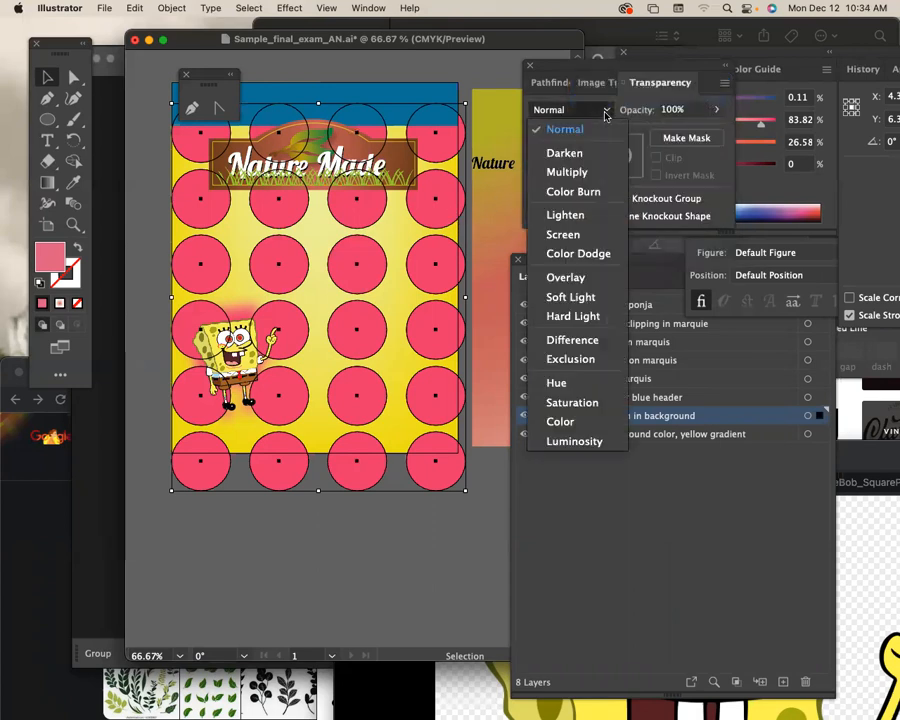
left_click(584, 148)
left_click(600, 110)
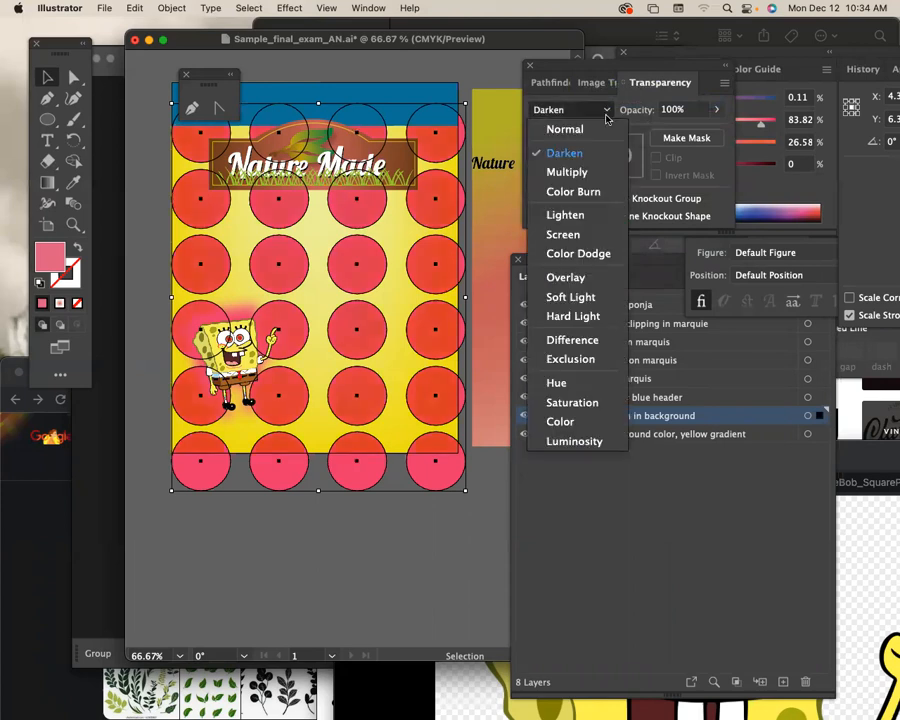
left_click(593, 175)
left_click(600, 110)
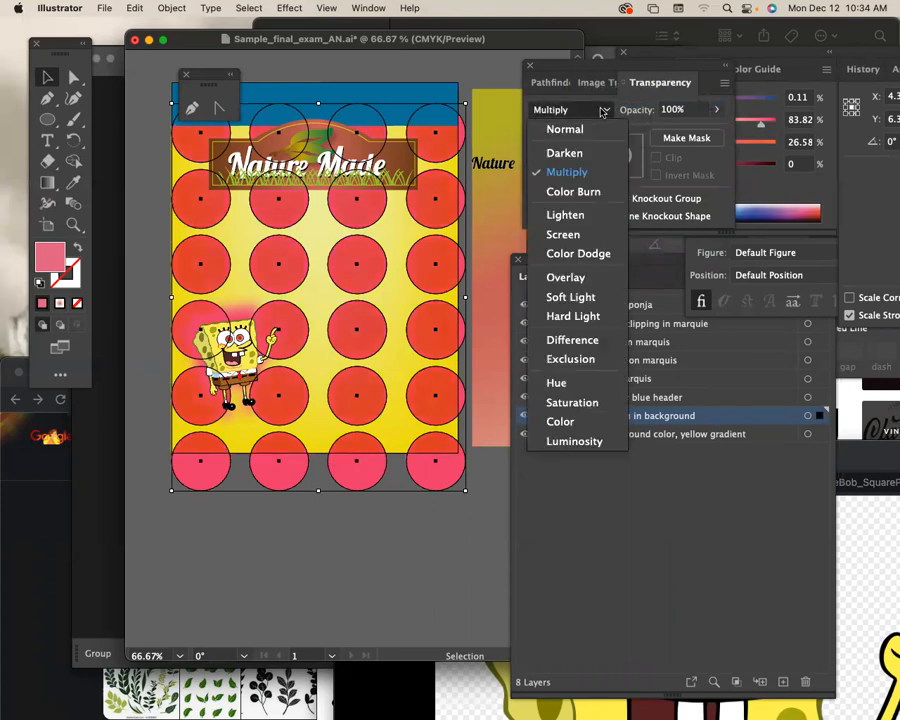
left_click(582, 191)
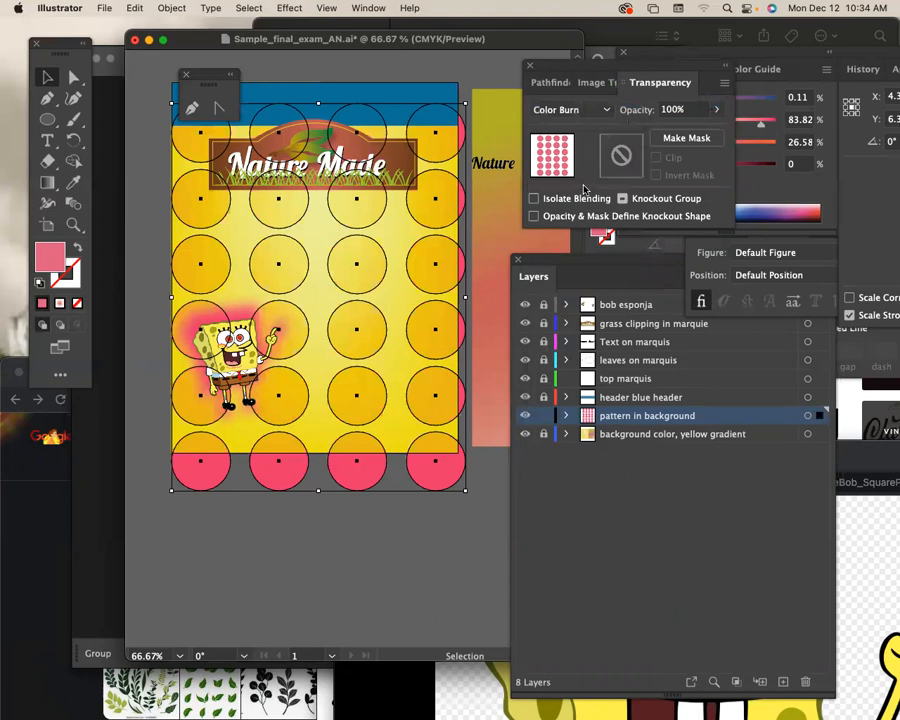
Step: Try the Lighten, Screen and Color Dodge blend modes on the circle pattern
left_click(600, 110)
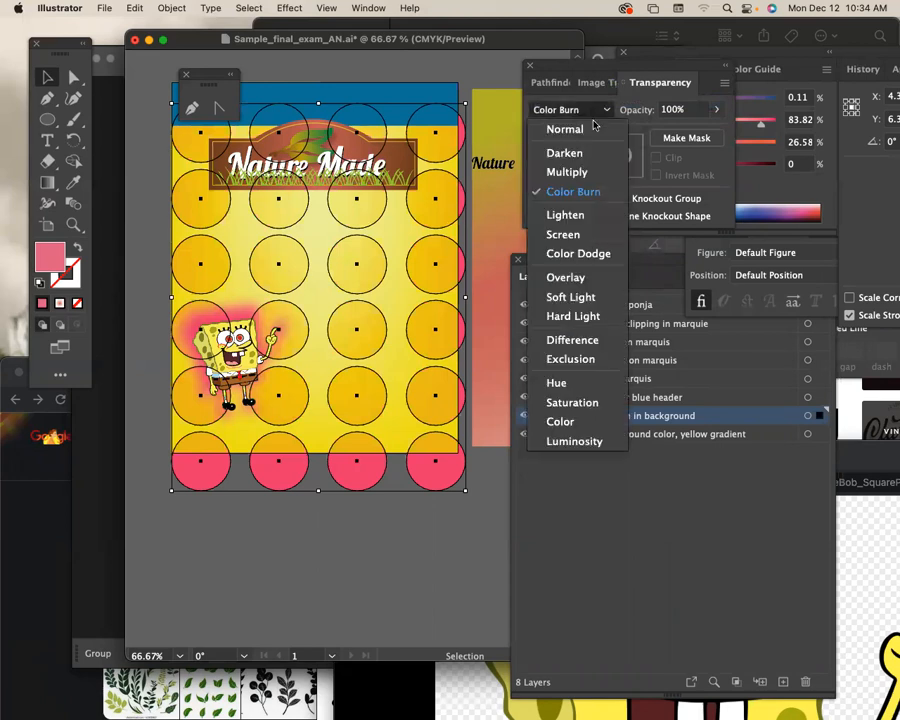
left_click(589, 212)
left_click(600, 110)
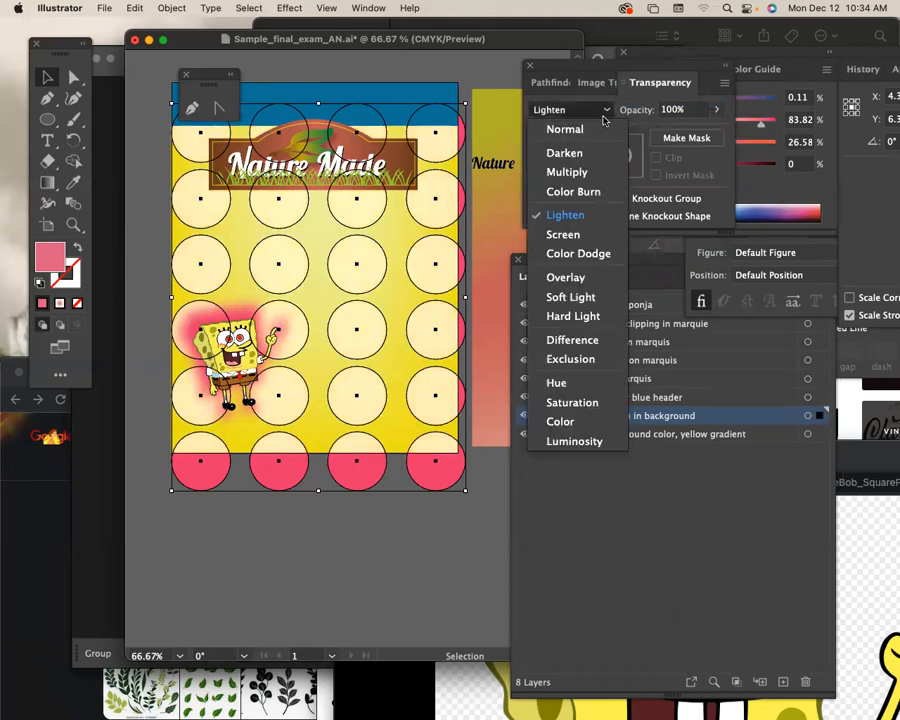
left_click(583, 235)
left_click(598, 110)
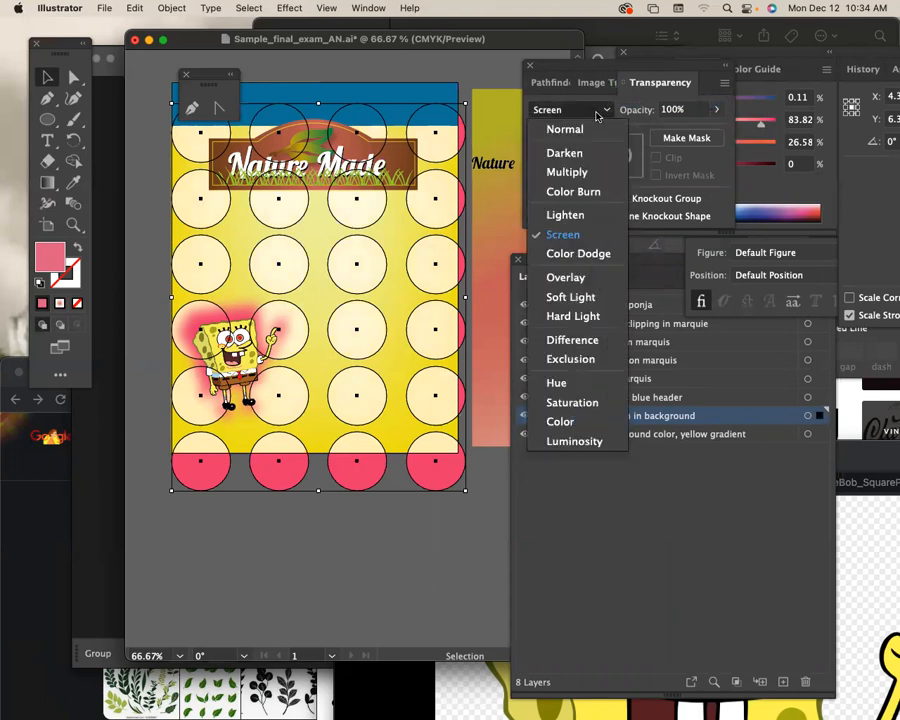
left_click(590, 252)
Step: Try the Overlay, Soft Light and Hard Light blend modes on the circle pattern
left_click(598, 110)
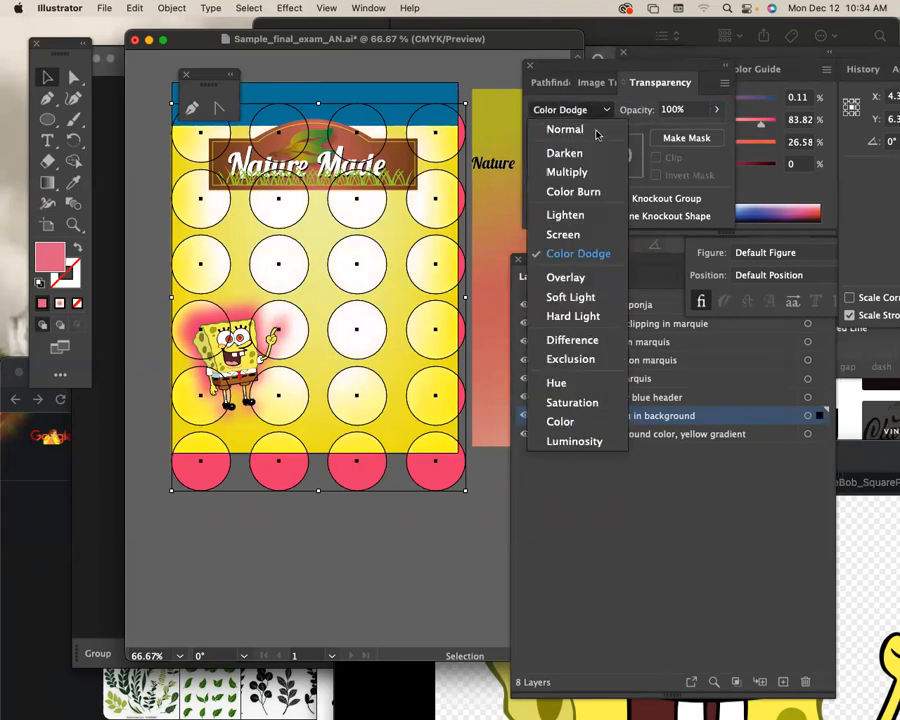
left_click(594, 279)
left_click(598, 110)
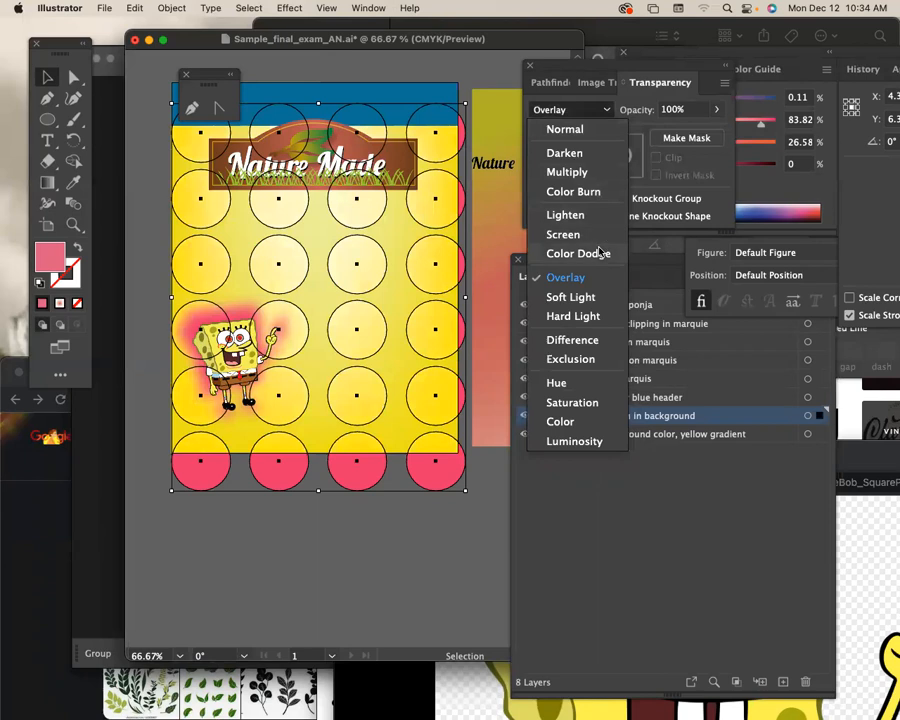
left_click(594, 298)
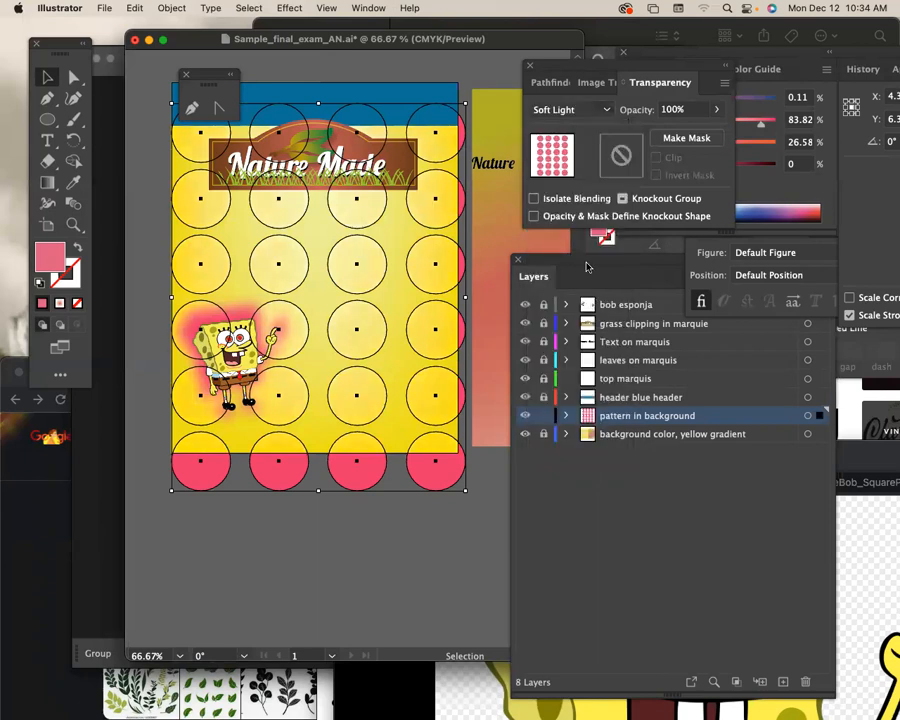
left_click(597, 110)
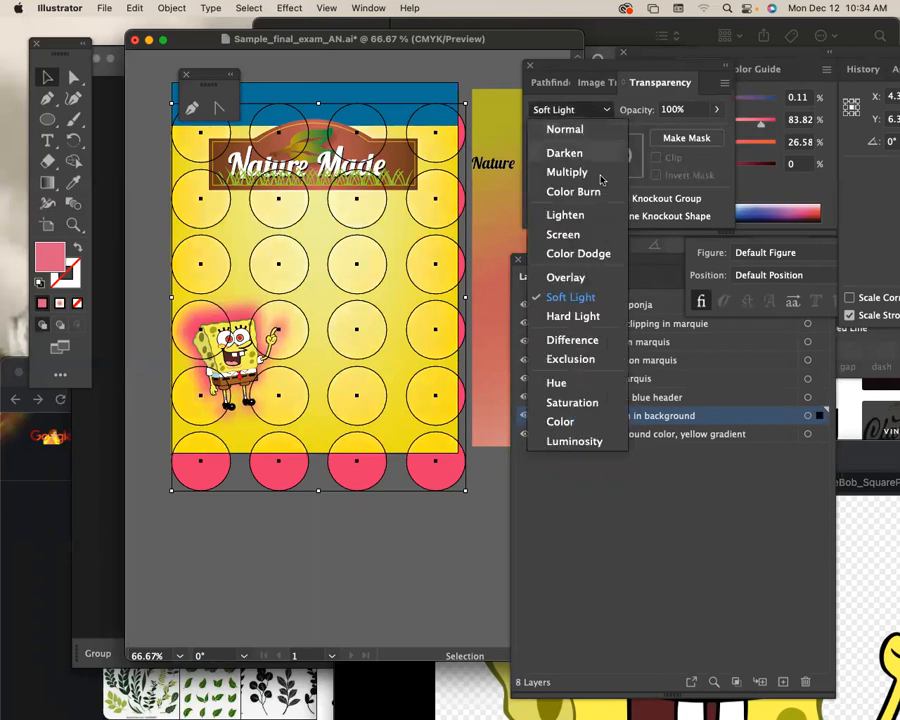
left_click(585, 313)
Step: Try the Difference, Exclusion and Hue blend modes on the circle pattern
left_click(562, 108)
left_click(568, 337)
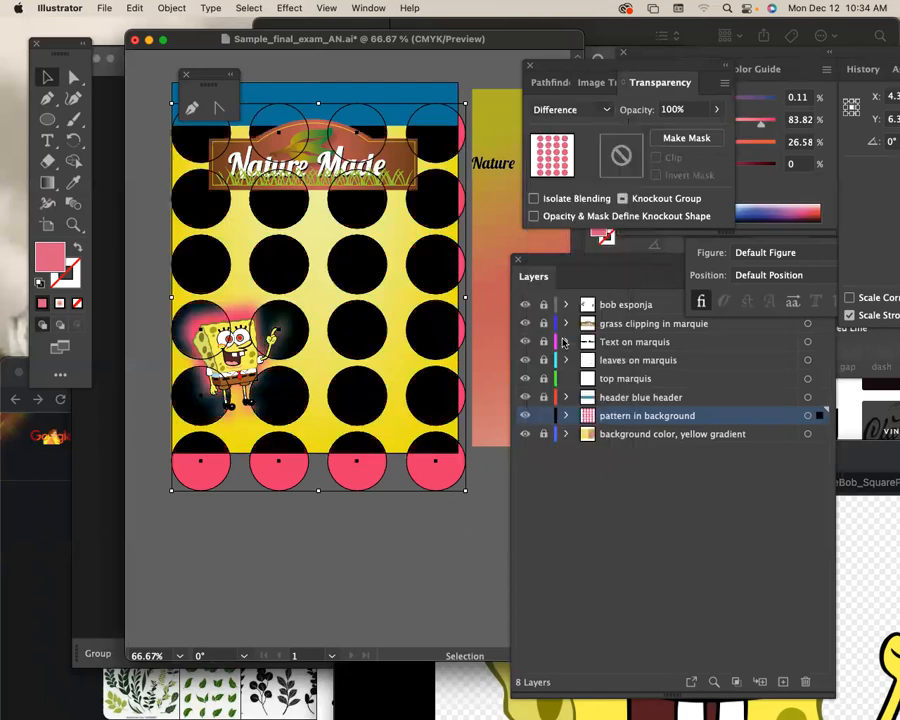
left_click(598, 110)
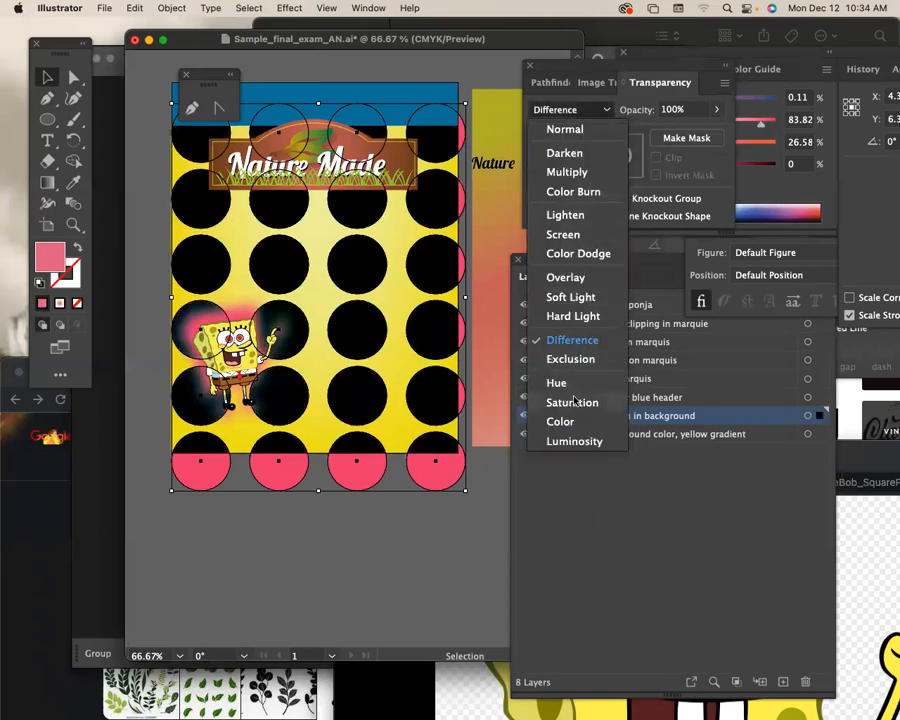
left_click(580, 361)
left_click(585, 110)
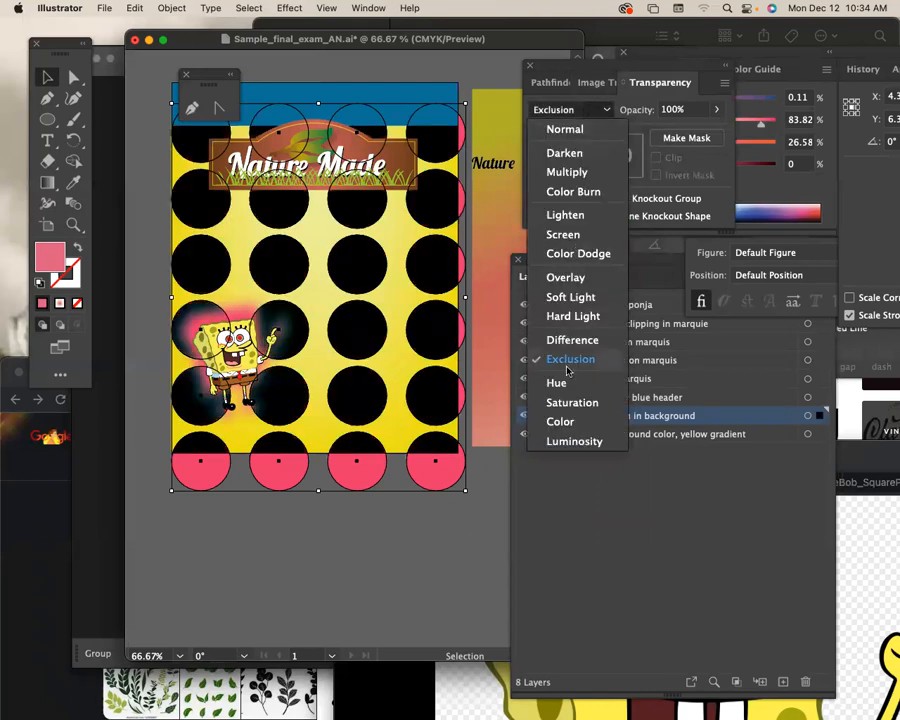
left_click(553, 379)
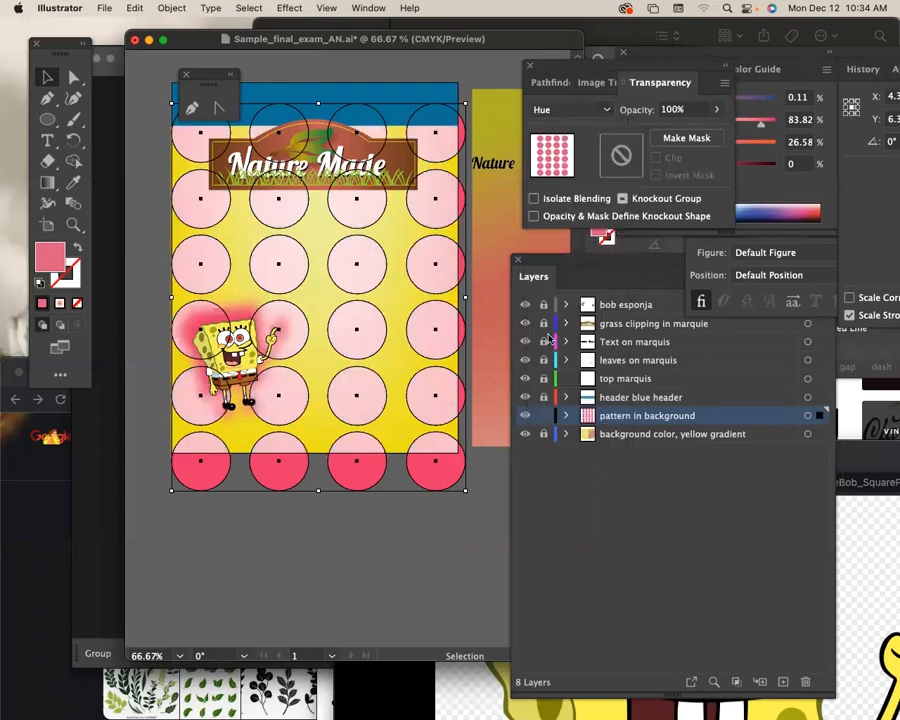
Step: Try the Saturation, Color and Luminosity blend modes on the circle pattern
left_click(588, 115)
left_click(590, 403)
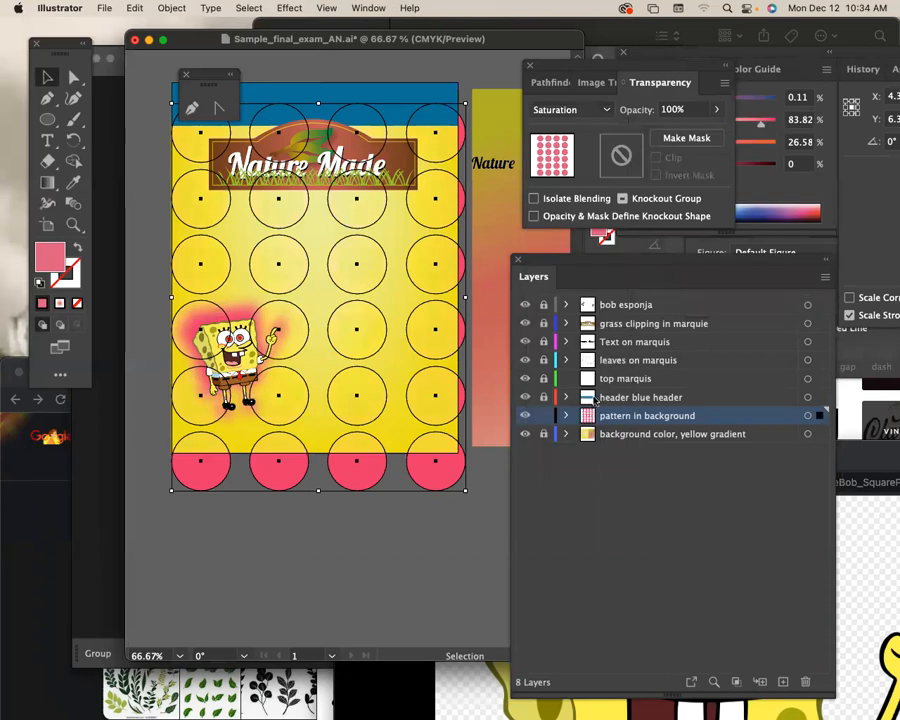
left_click(597, 104)
left_click(604, 427)
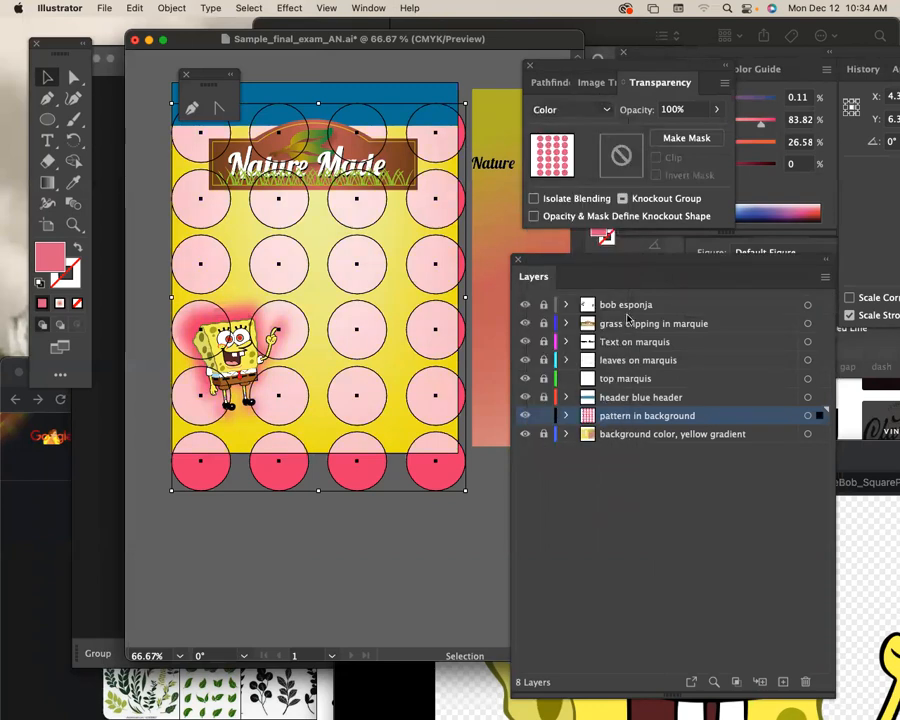
left_click(602, 110)
left_click(612, 443)
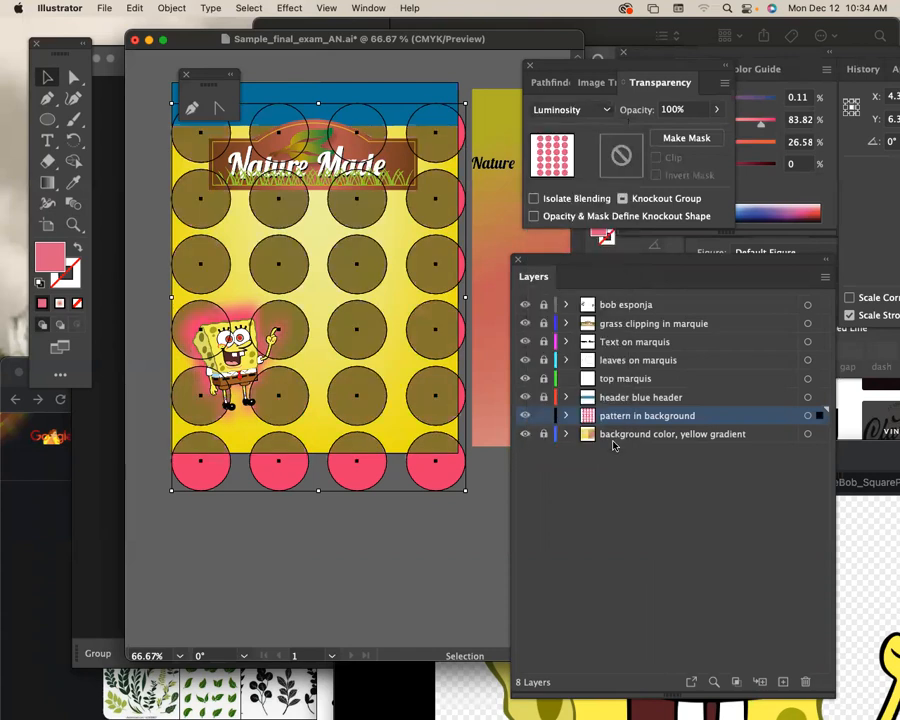
Step: Set the circle pattern's blend mode to Color Burn and its opacity to 51%, and deselect it
left_click(600, 110)
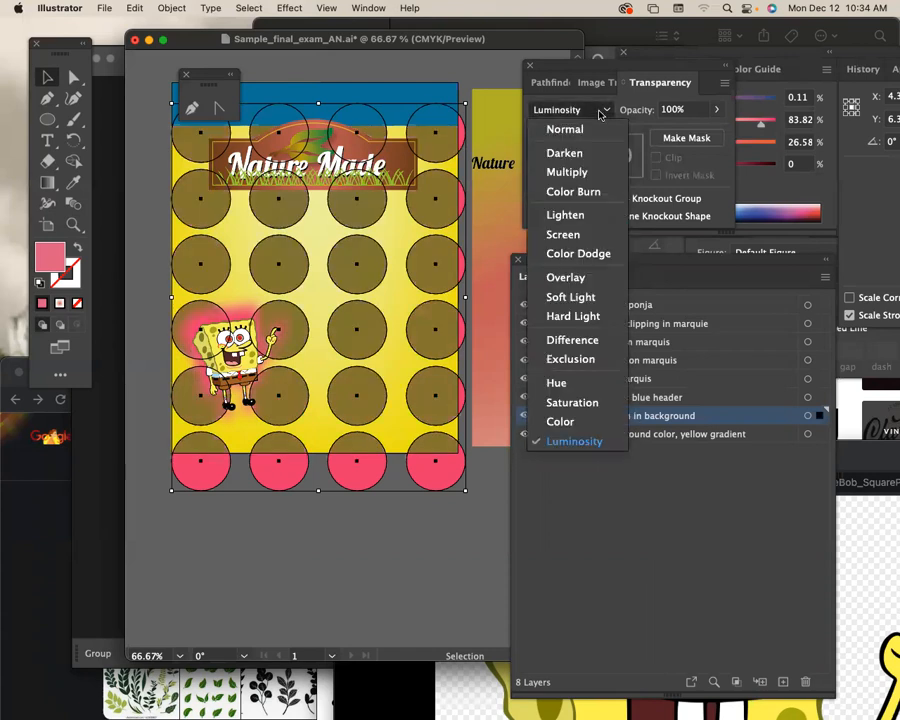
left_click(595, 193)
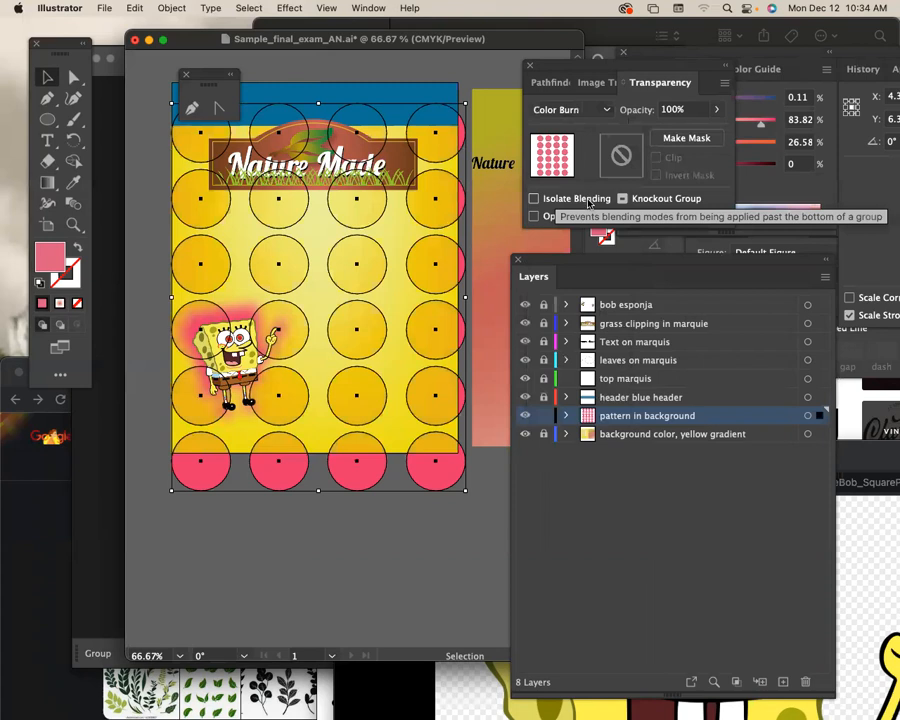
left_click(424, 560)
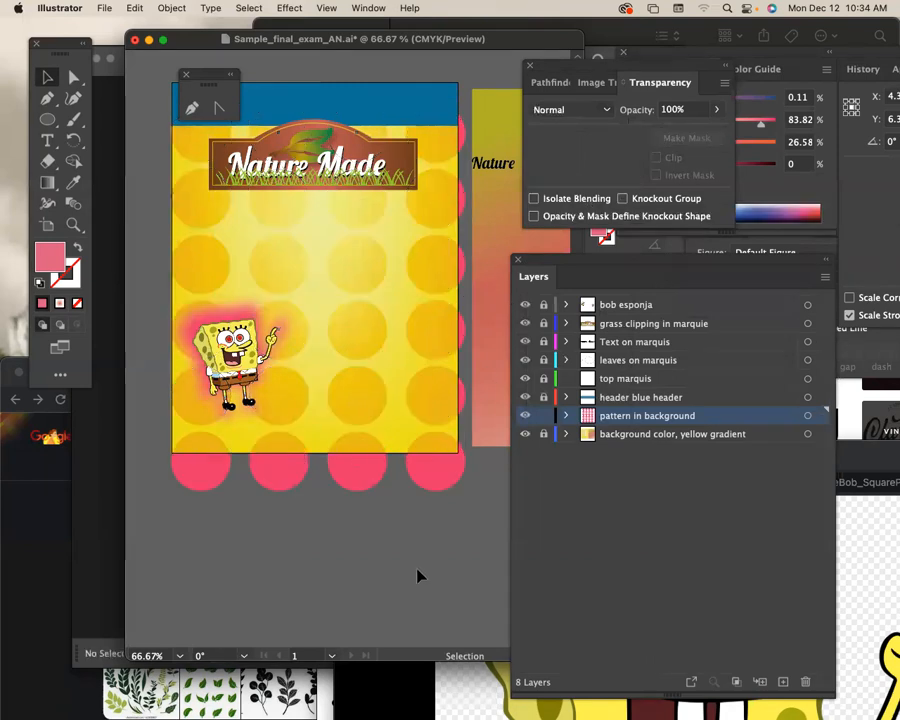
left_click(382, 262)
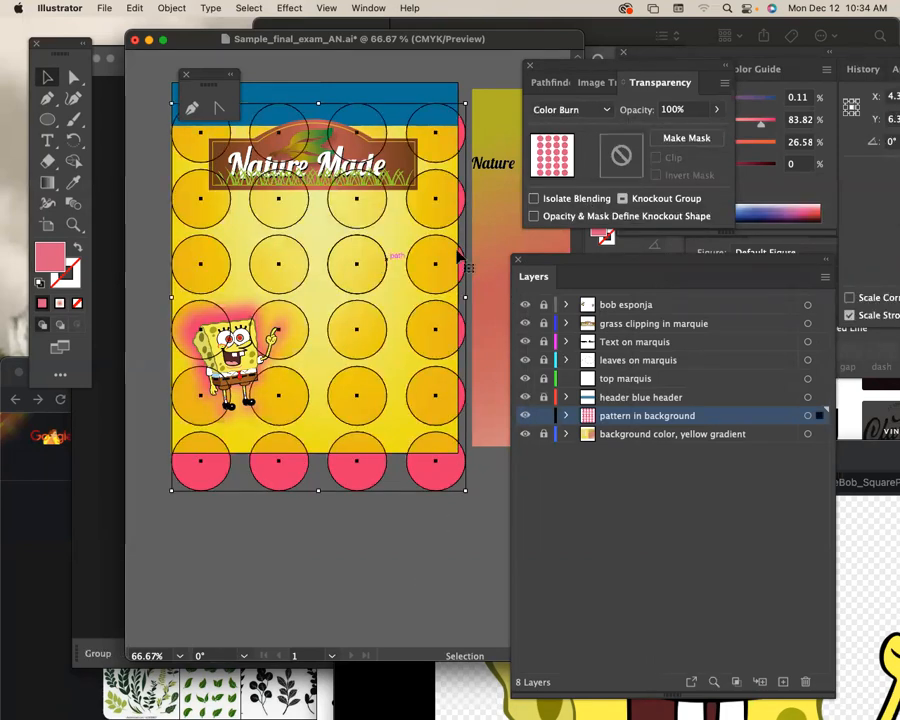
left_click(714, 110)
left_click_drag(711, 123, 686, 135)
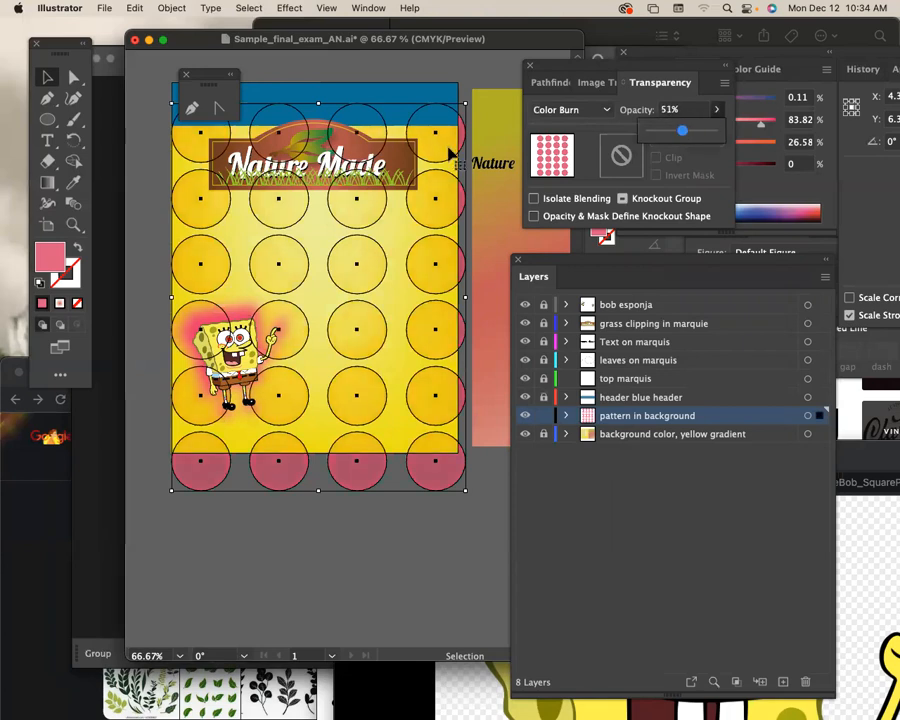
left_click(143, 130)
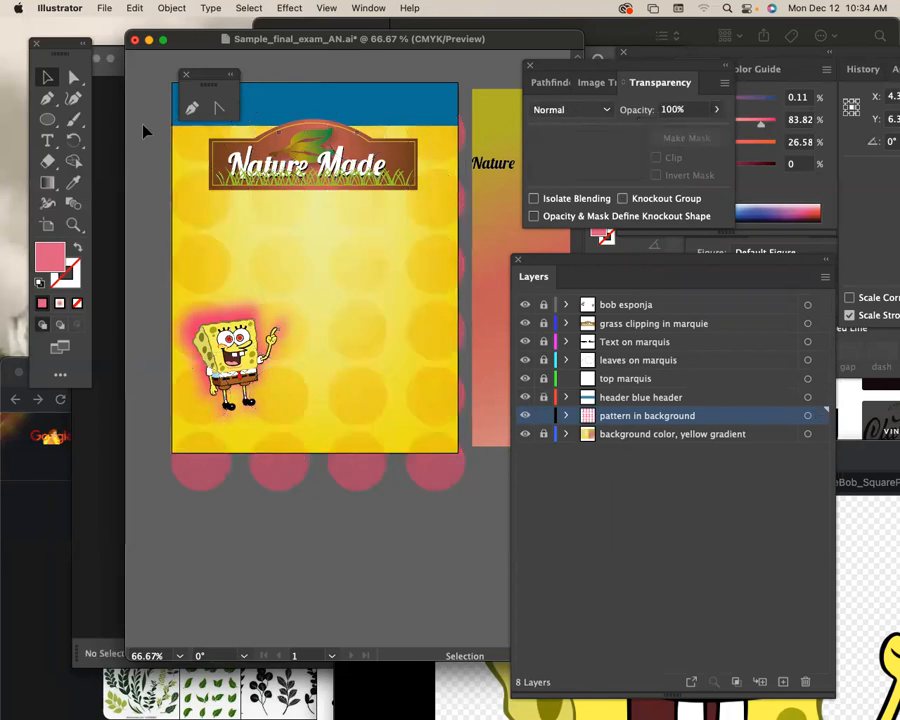
Step: Move the circle pattern slightly up and to the left so it overhangs both sides of the poster evenly
left_click(367, 292)
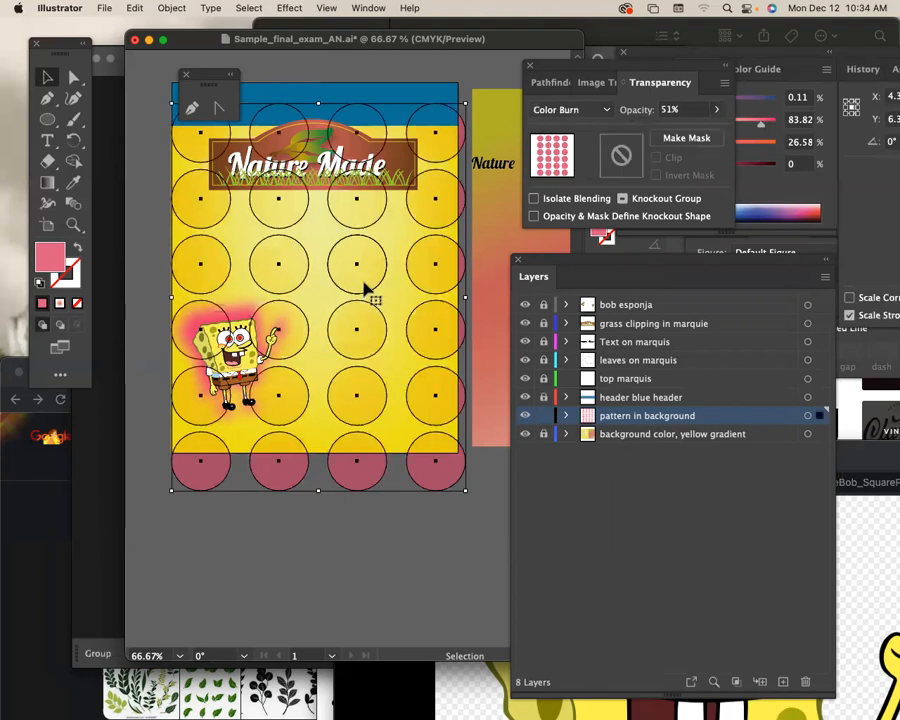
left_click_drag(365, 291, 364, 268)
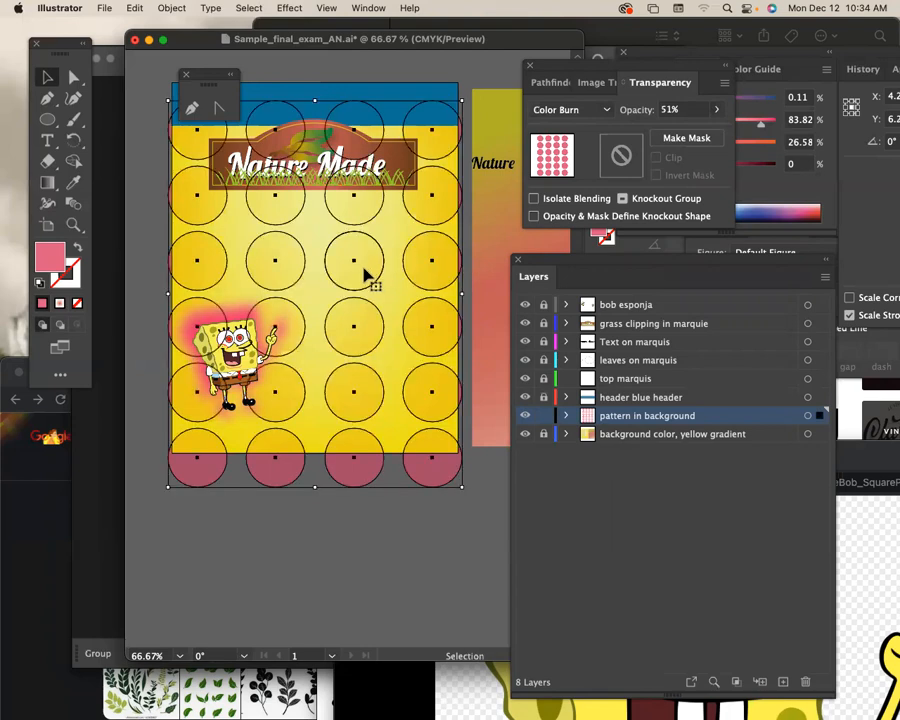
key("super+equal")
key("super+equal")
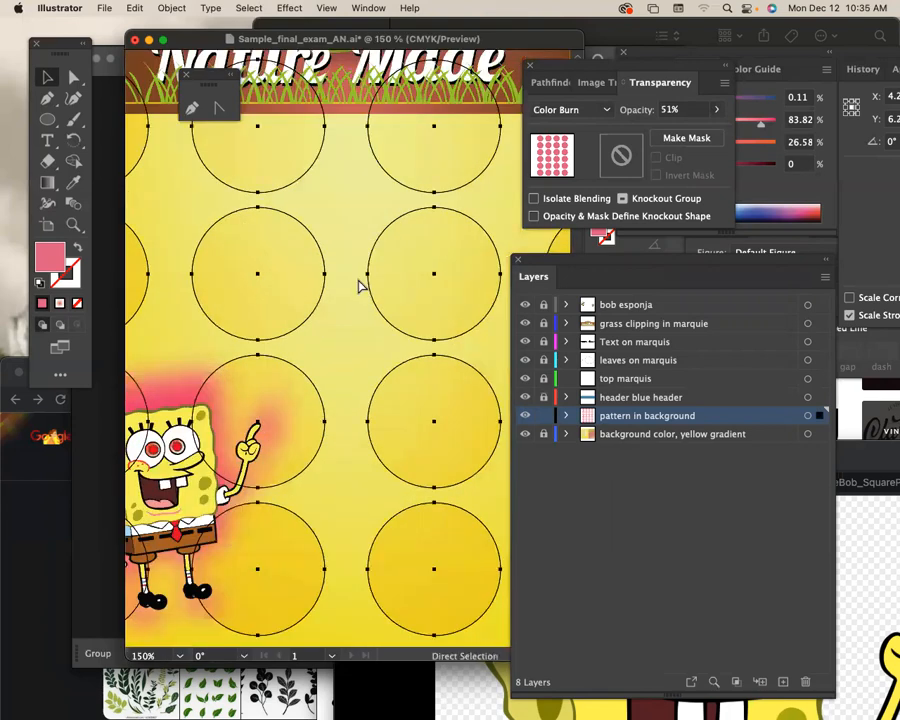
key("super+minus")
key("super+minus")
key("super+minus")
left_click_drag(444, 545, 408, 478)
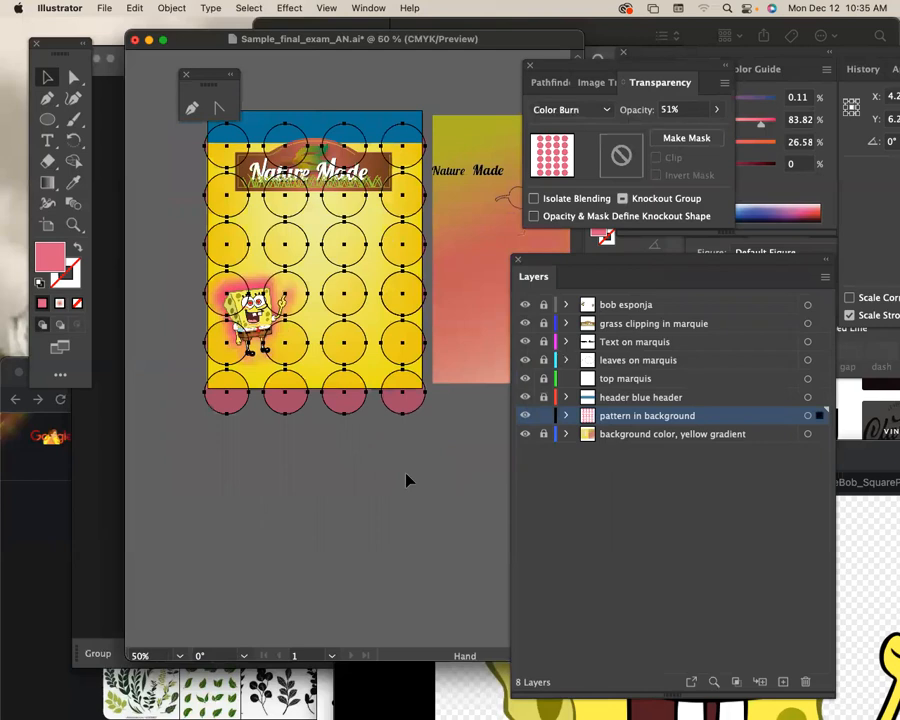
left_click(404, 486)
left_click(401, 403)
left_click_drag(391, 400, 411, 452)
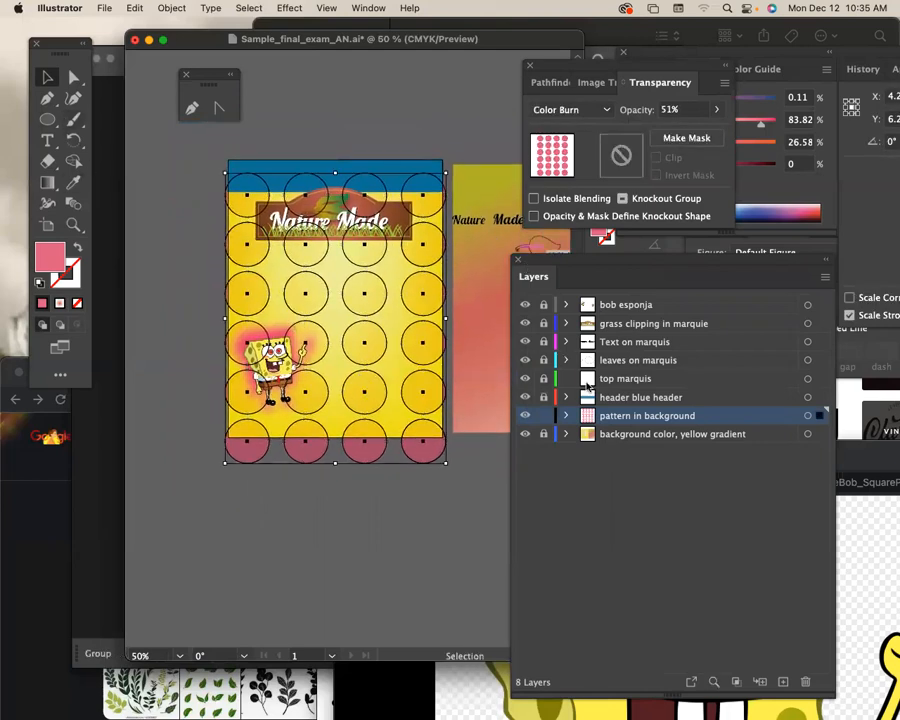
Step: Unlock and hide all layers above the "pattern in background" layer, leaving the pattern layer visible and unlocked
mouse_move(545, 398)
left_mouse_down()
mouse_move(540, 290)
mouse_move(537, 422)
mouse_move(545, 393)
mouse_move(543, 418)
left_mouse_up()
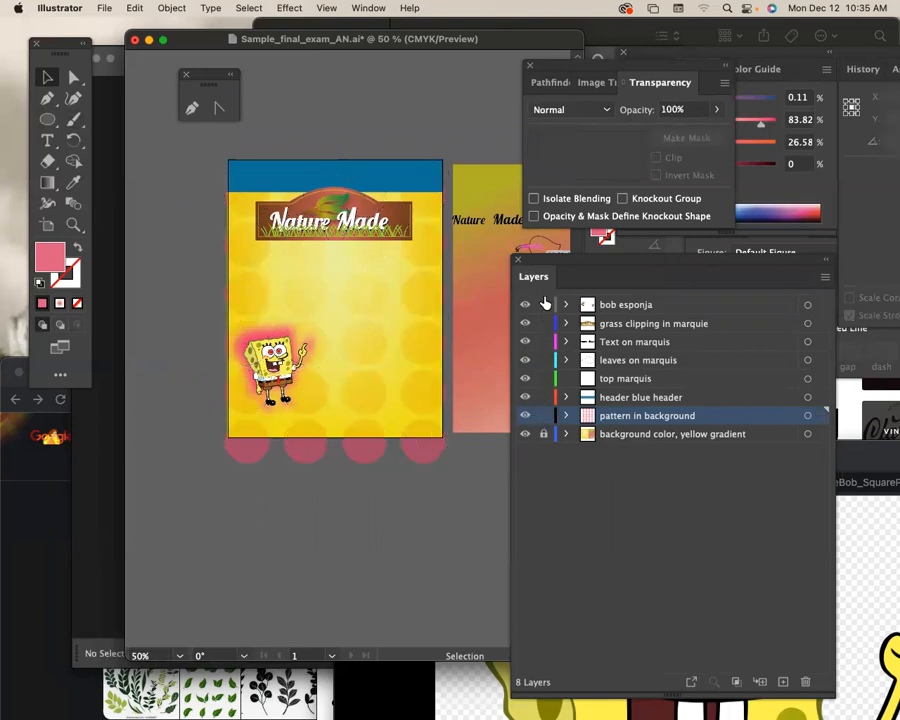
left_click(543, 416)
left_click_drag(544, 400, 522, 396)
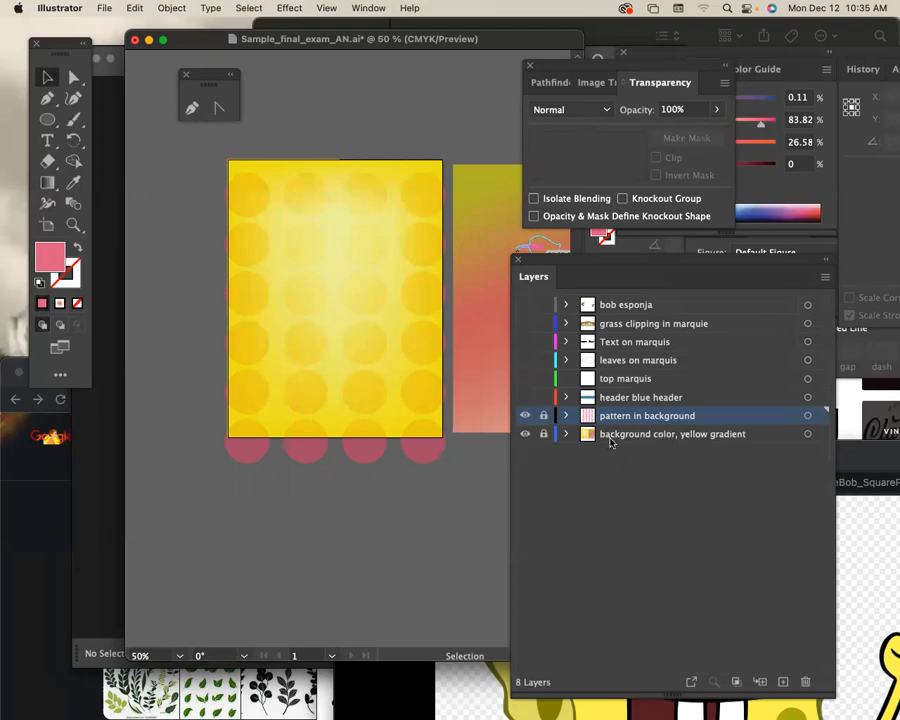
left_click(543, 416)
Step: Draw a pink rectangle over the poster on the pattern layer and stretch its upper edge to cover the whole yellow background
left_click_drag(47, 119, 150, 118)
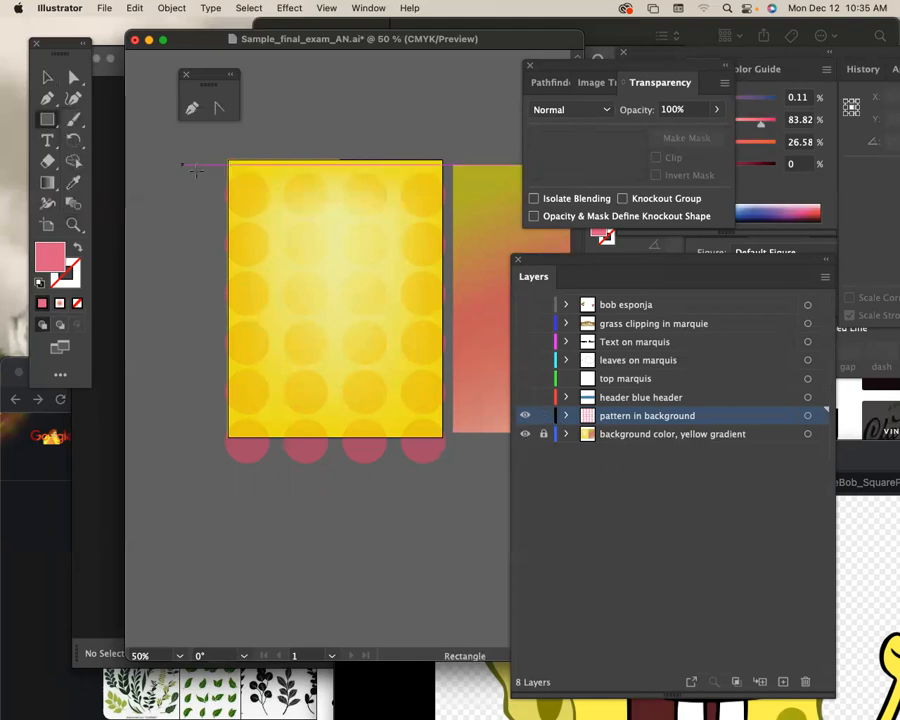
mouse_move(229, 175)
left_mouse_down()
mouse_move(283, 265)
mouse_move(372, 341)
mouse_move(442, 436)
left_mouse_up()
left_click_drag(336, 177, 336, 159)
key("space")
left_click_drag(347, 339, 355, 138)
key("space")
left_click_drag(345, 215, 354, 319)
key("v")
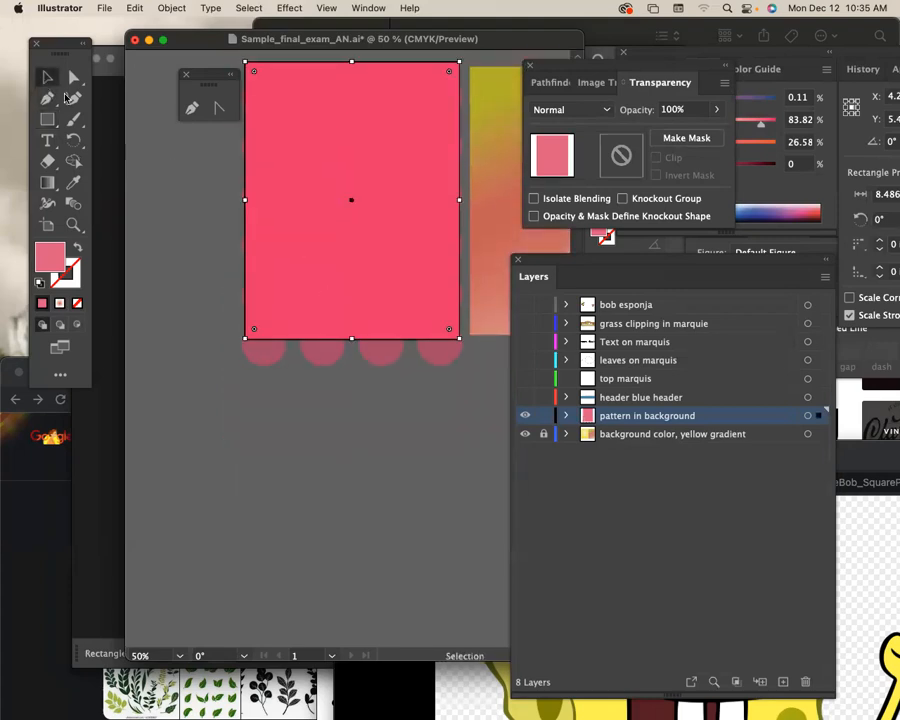
Step: Select the grouped circle pattern together with the pink rectangle
left_click(387, 360)
key("a")
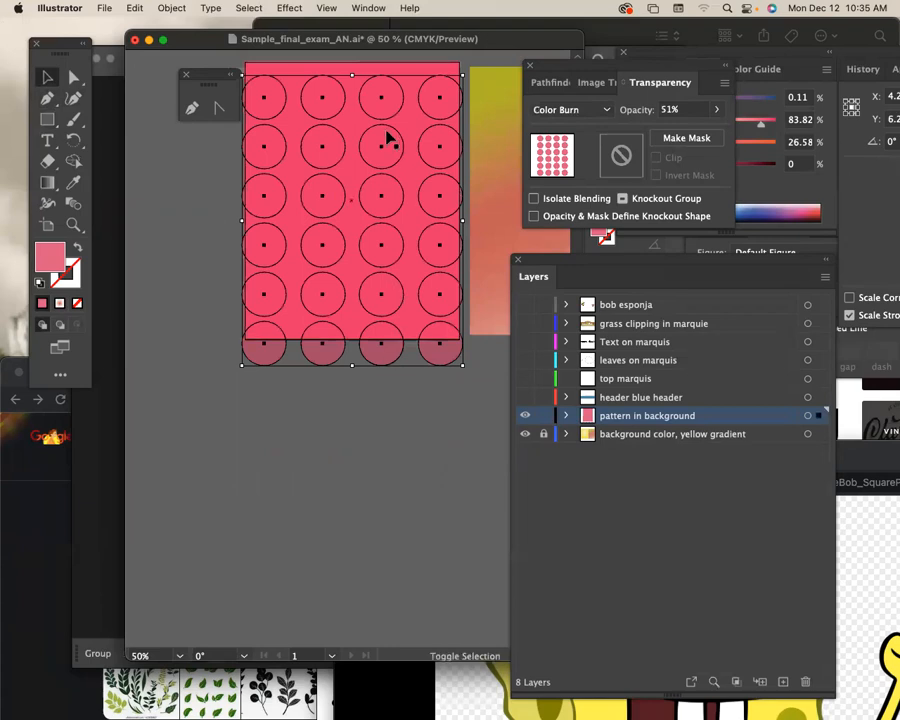
key("super+a")
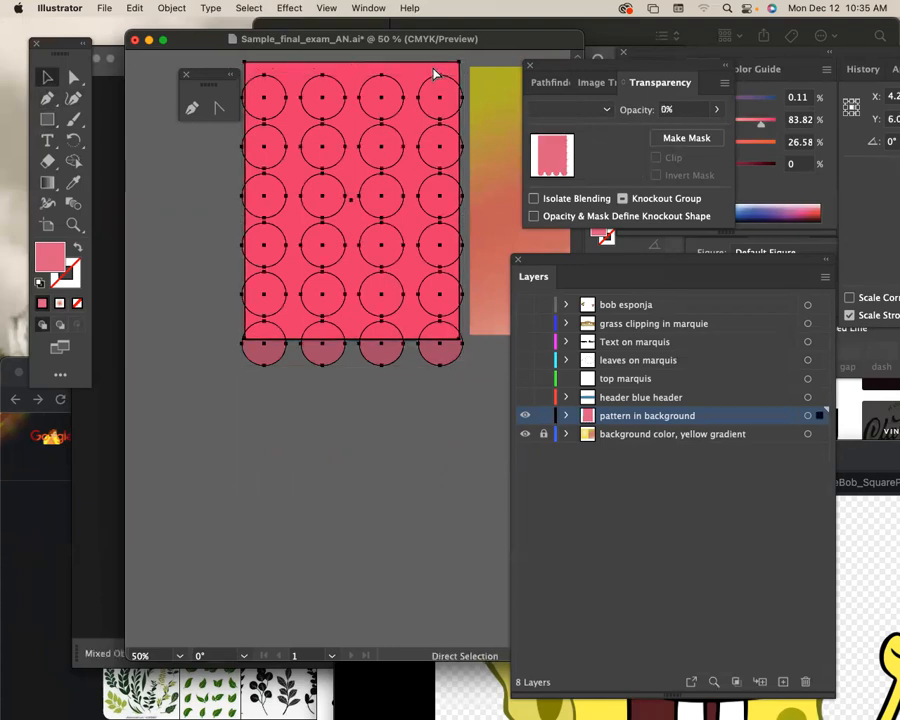
Step: Make a clipping mask from the circle pattern and pink rectangle, and show all the hidden layers again
key("v")
key("super+7")
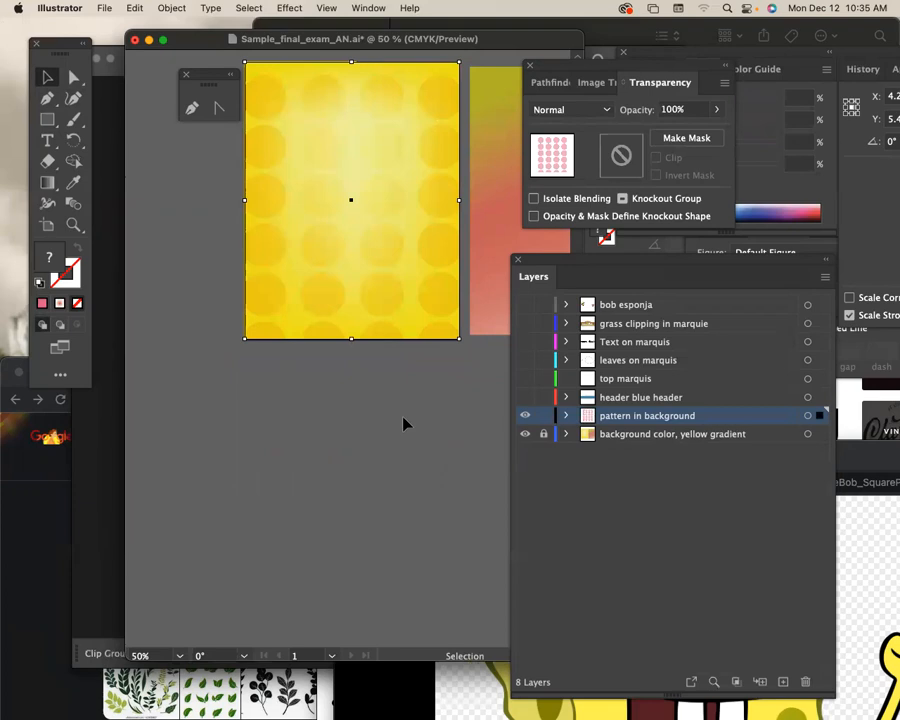
left_click(432, 396)
left_click_drag(525, 305, 525, 397)
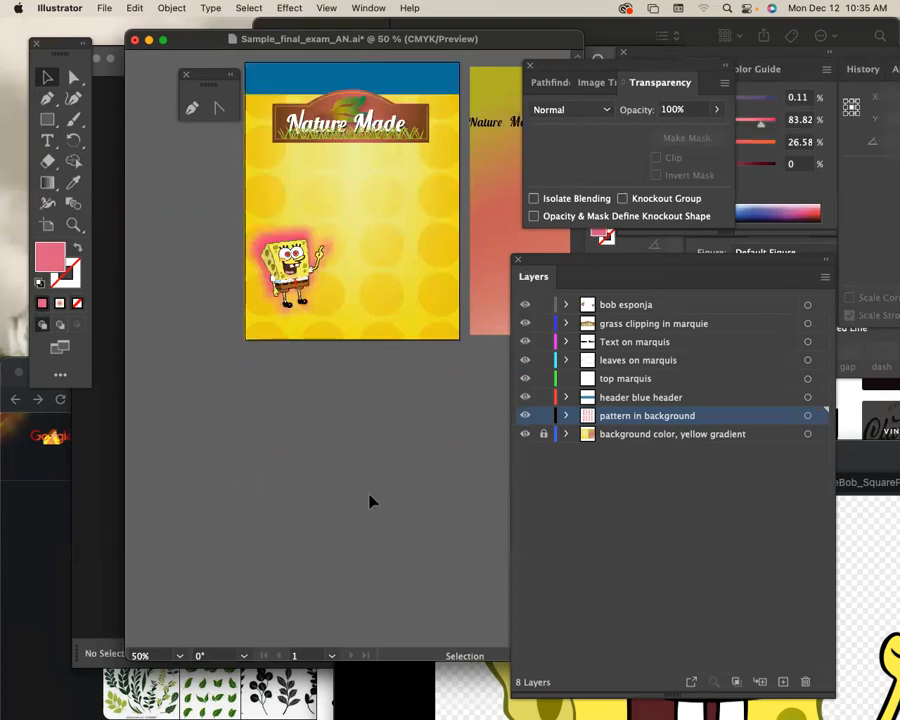
Step: Create a new layer named "Vitamin D3" above the "pattern in background" layer and lock the pattern layer
left_click(824, 277)
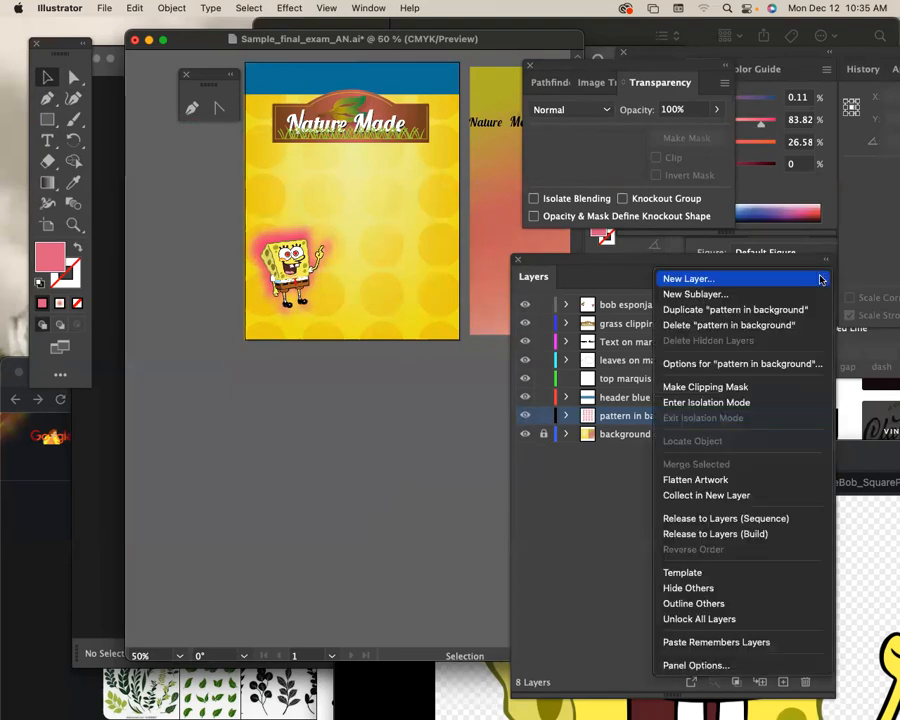
left_click(790, 279)
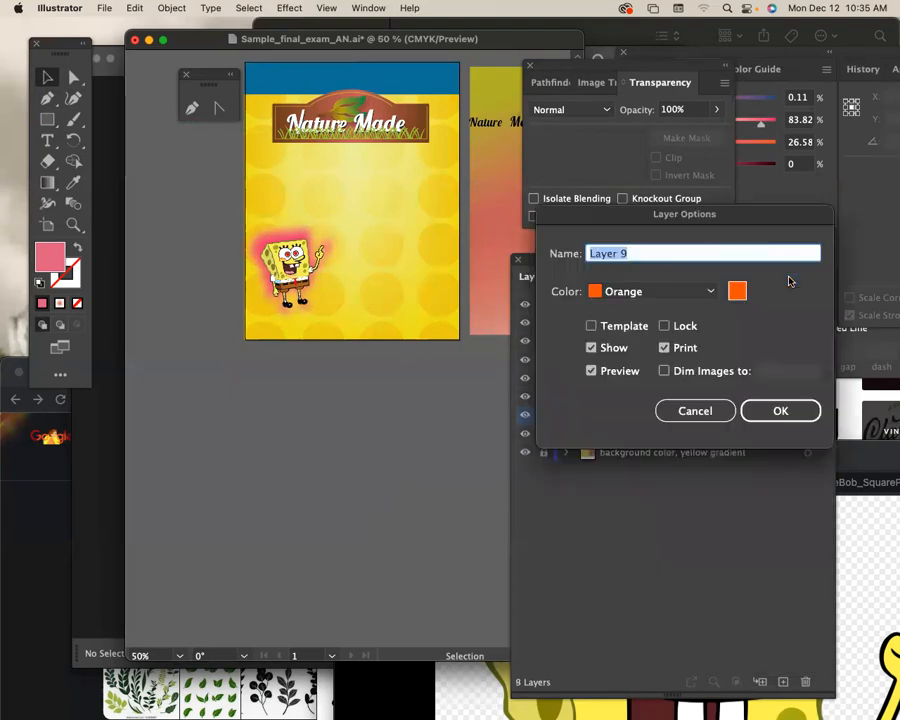
type("Vitamin D3")
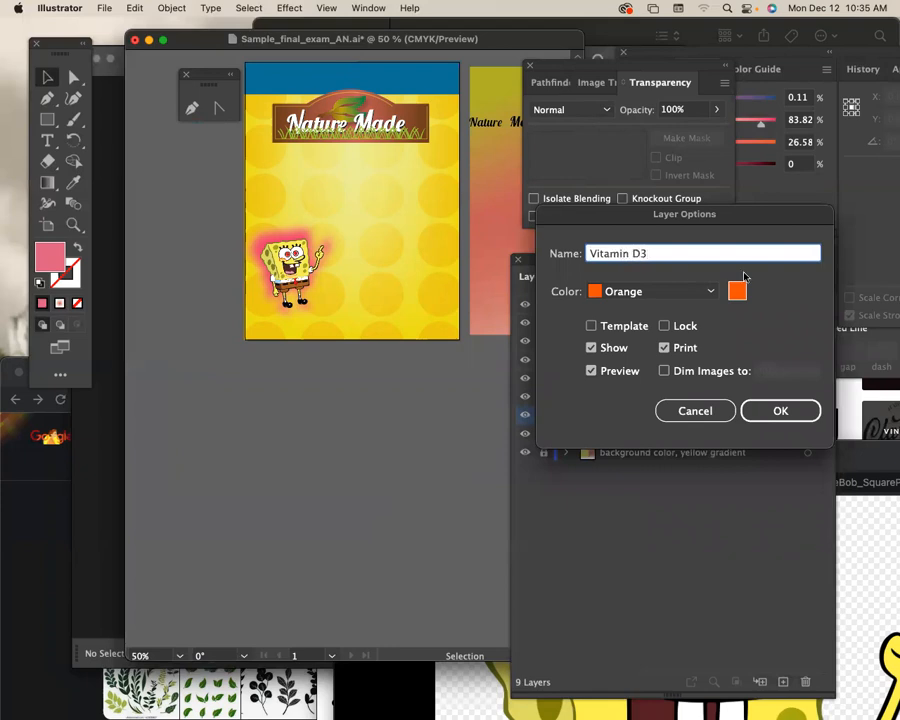
left_click(778, 410)
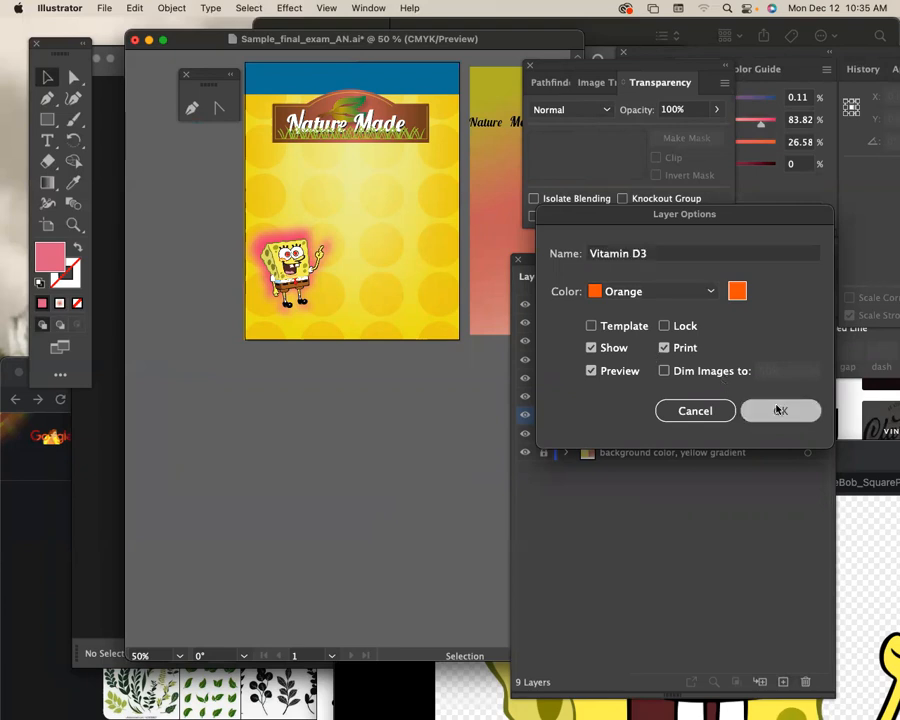
left_click(48, 141)
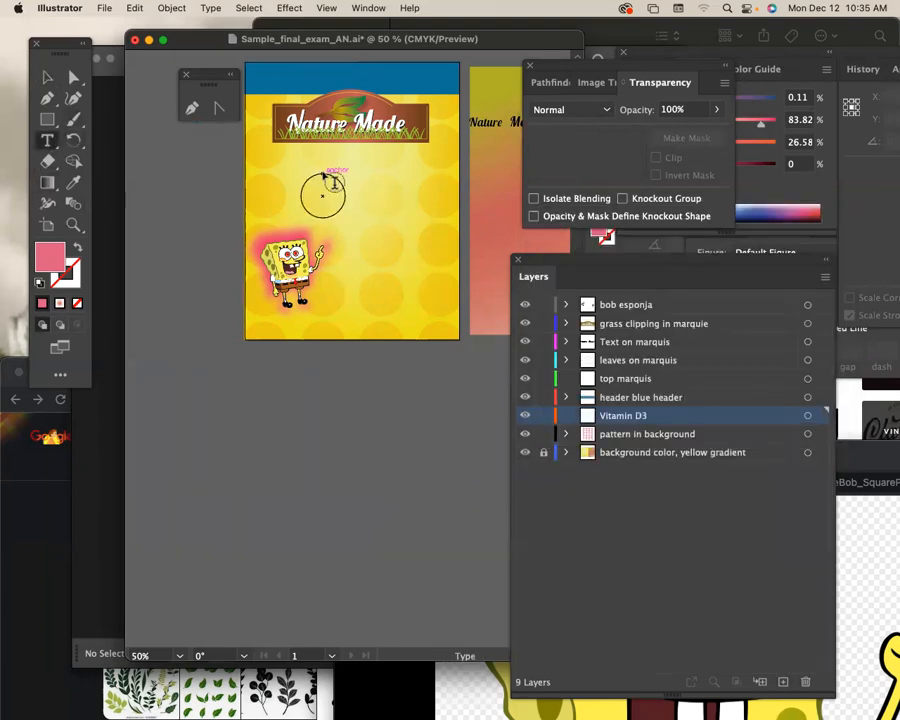
left_click(544, 434)
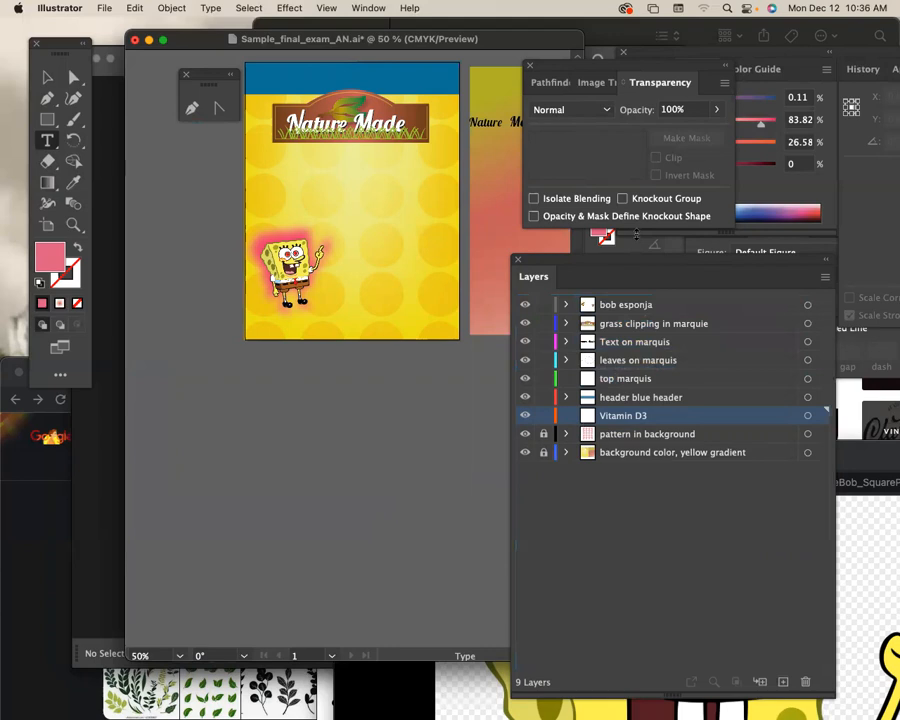
Step: Try nesting the "Vitamin D3" layer inside the "header blue header" layer, and undo it
left_click_drag(760, 452, 733, 441)
left_click_drag(657, 238, 474, 201)
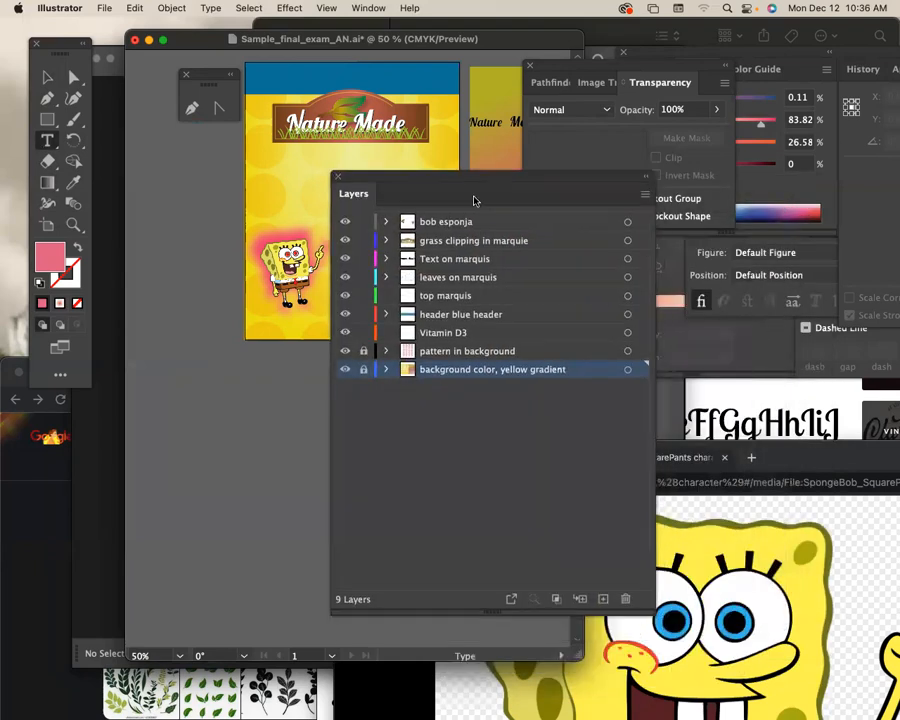
left_click(470, 333)
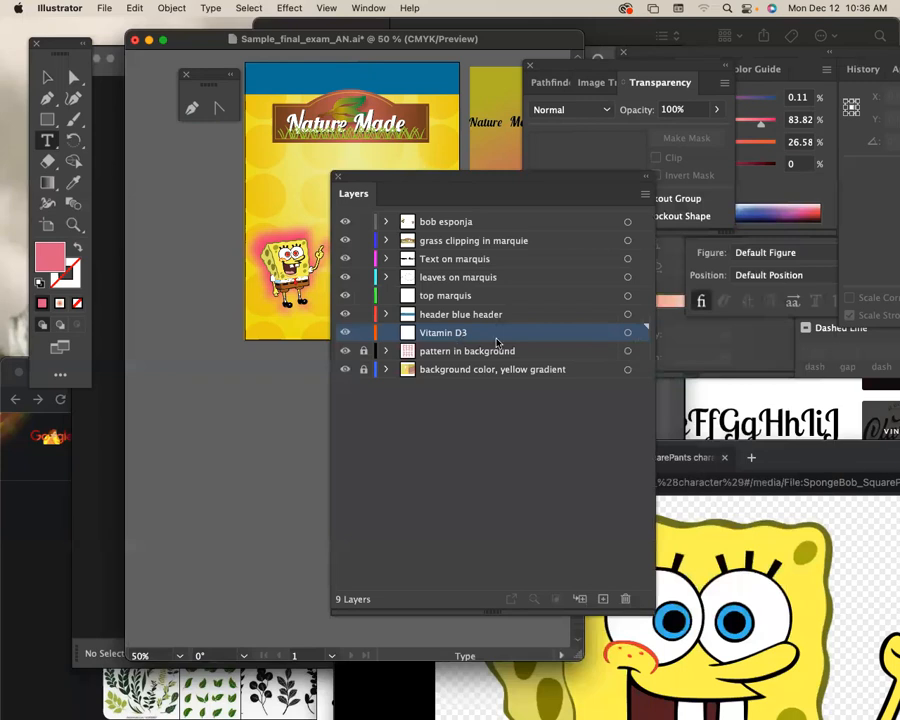
left_click_drag(490, 338, 481, 318)
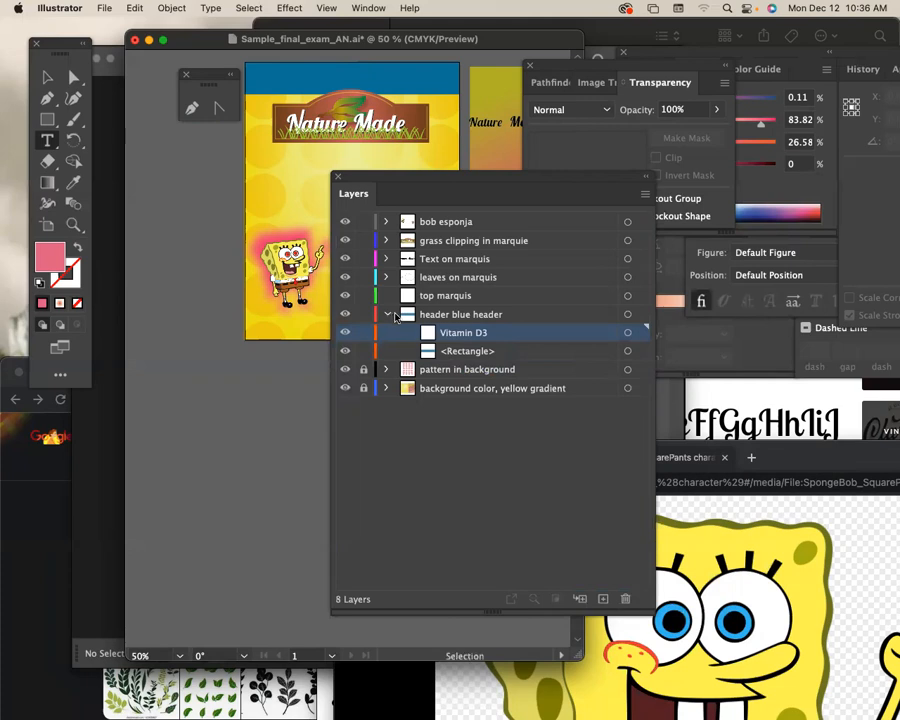
key("super+z")
left_click(388, 315)
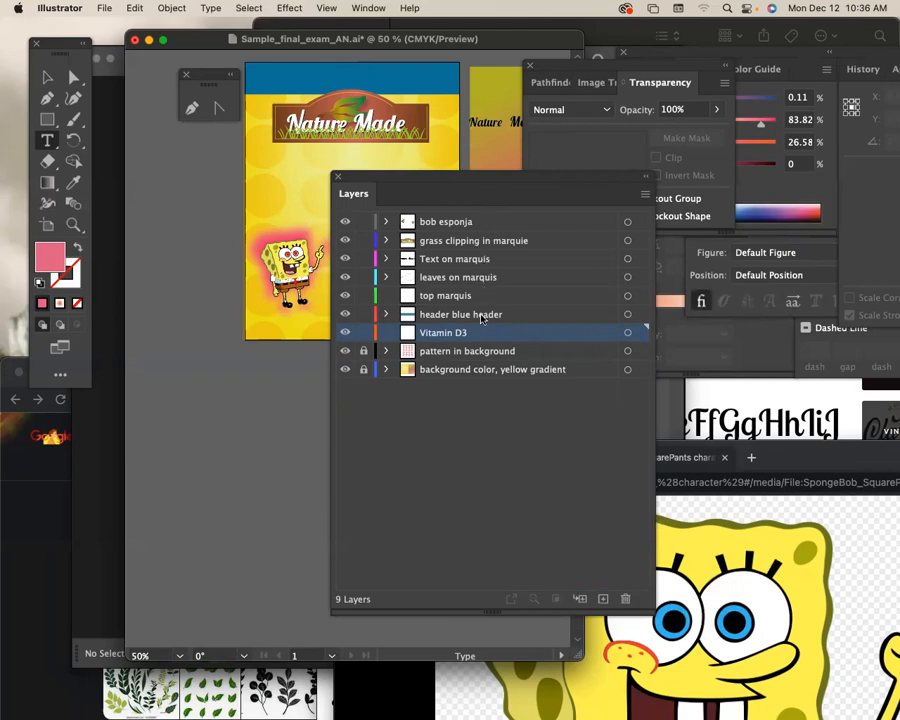
Step: Move the "Vitamin D3" layer to the top of the layer stack and uncover the poster
left_click_drag(501, 337, 514, 254)
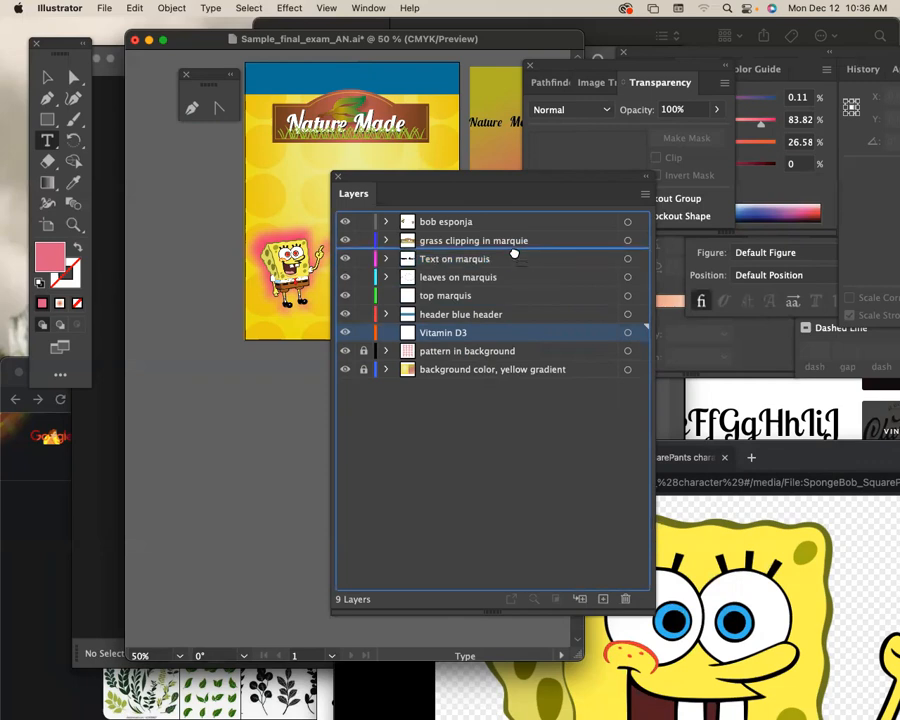
left_click_drag(514, 254, 515, 260)
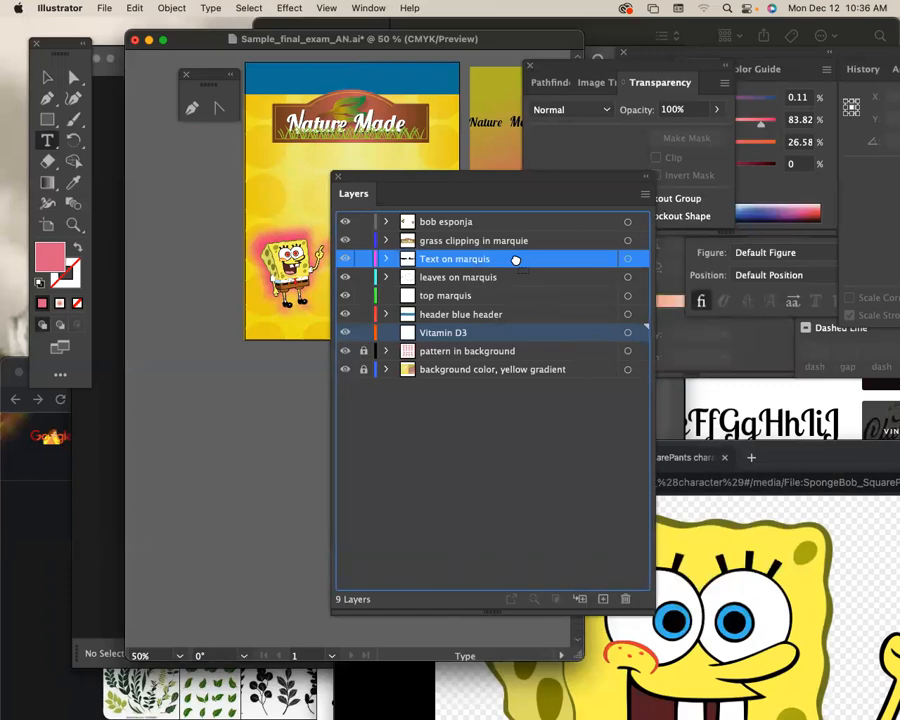
left_click_drag(515, 260, 520, 217)
left_click_drag(464, 178, 605, 167)
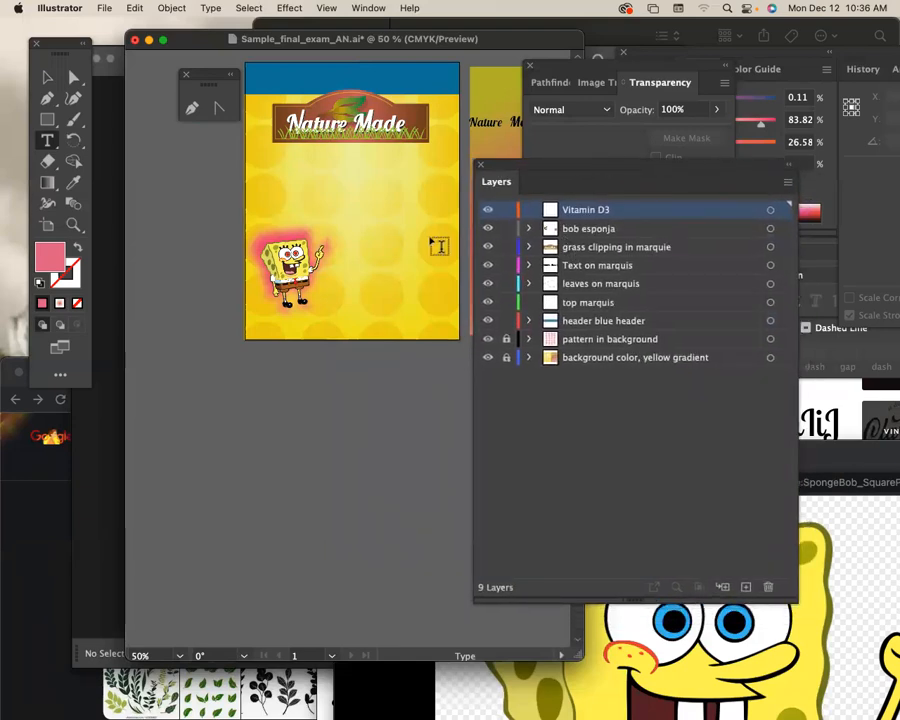
Step: Add the text "D3" below the Nature Made sign and scale it up to about 104 pt
left_click(324, 172)
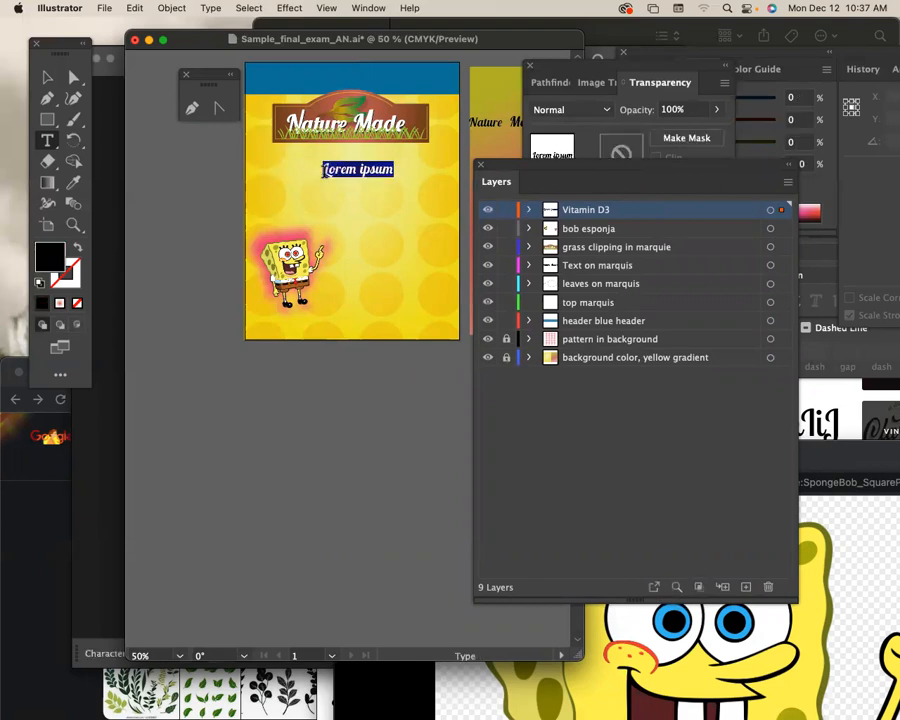
type("D")
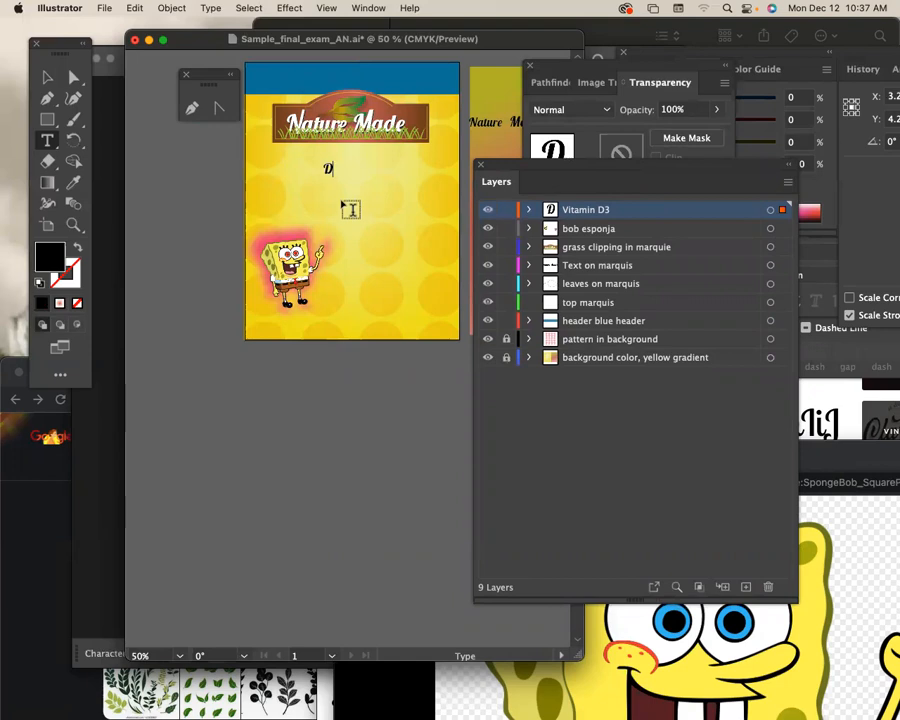
type("3")
left_click(48, 78)
left_click_drag(343, 178, 362, 178)
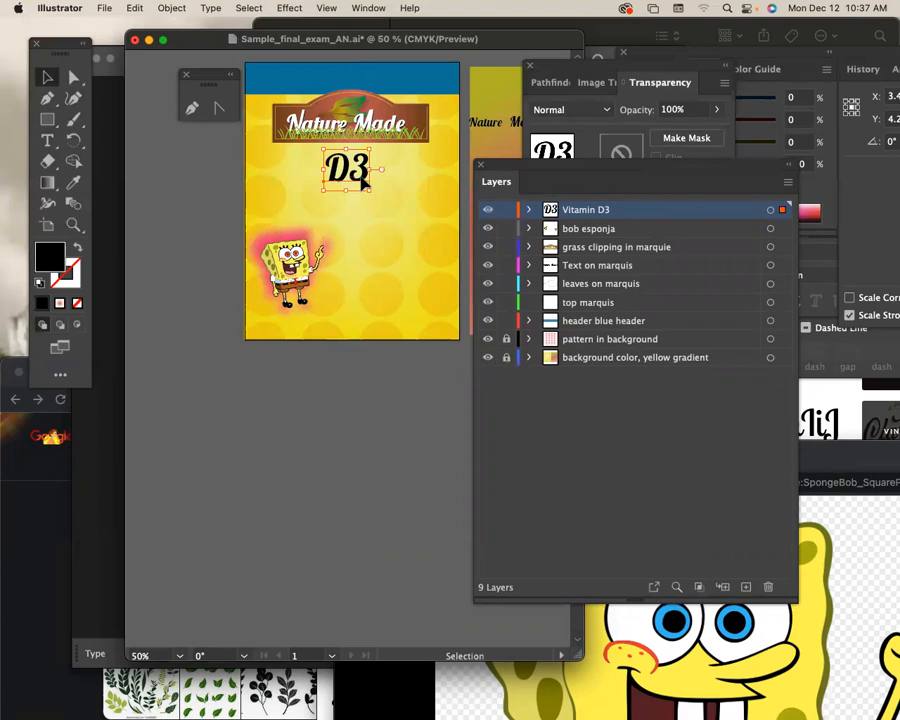
Step: Change the font of the "D3" text to Arial Black
left_click(301, 191)
key("super+t")
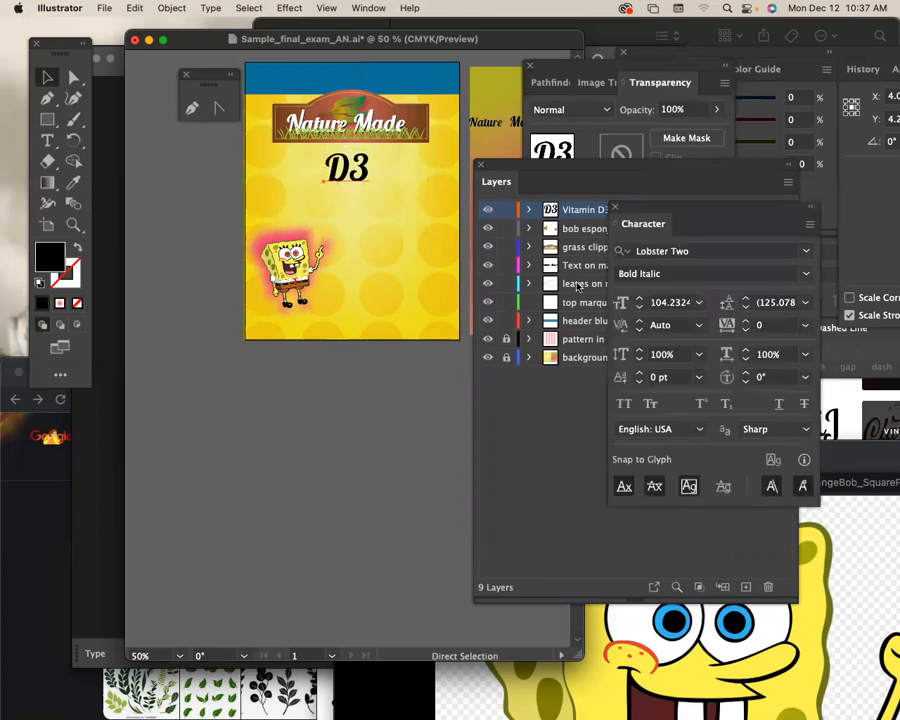
left_click(651, 251)
type("ar")
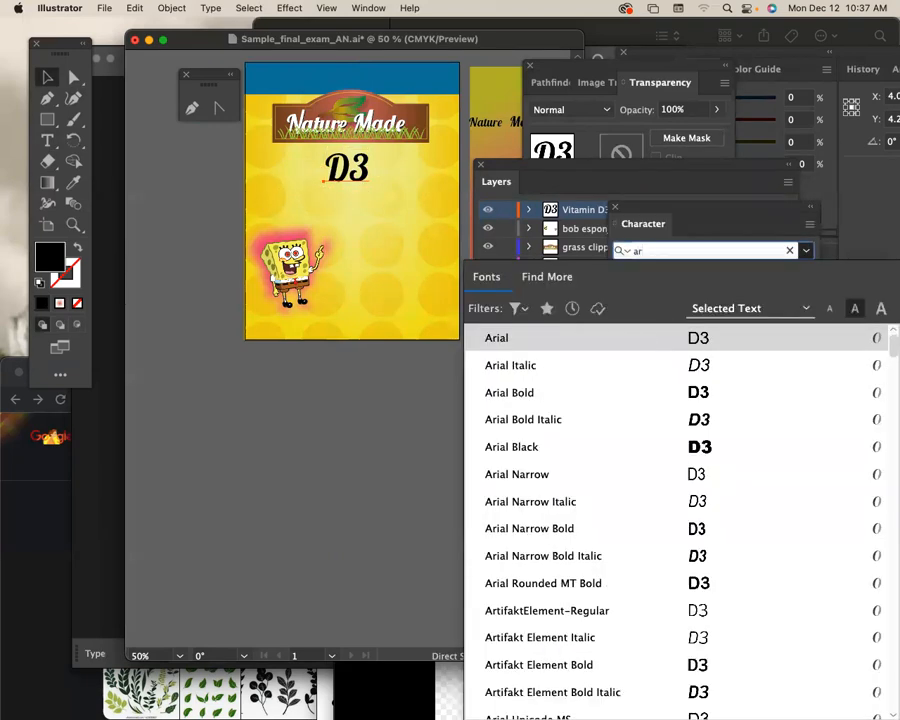
type("ial")
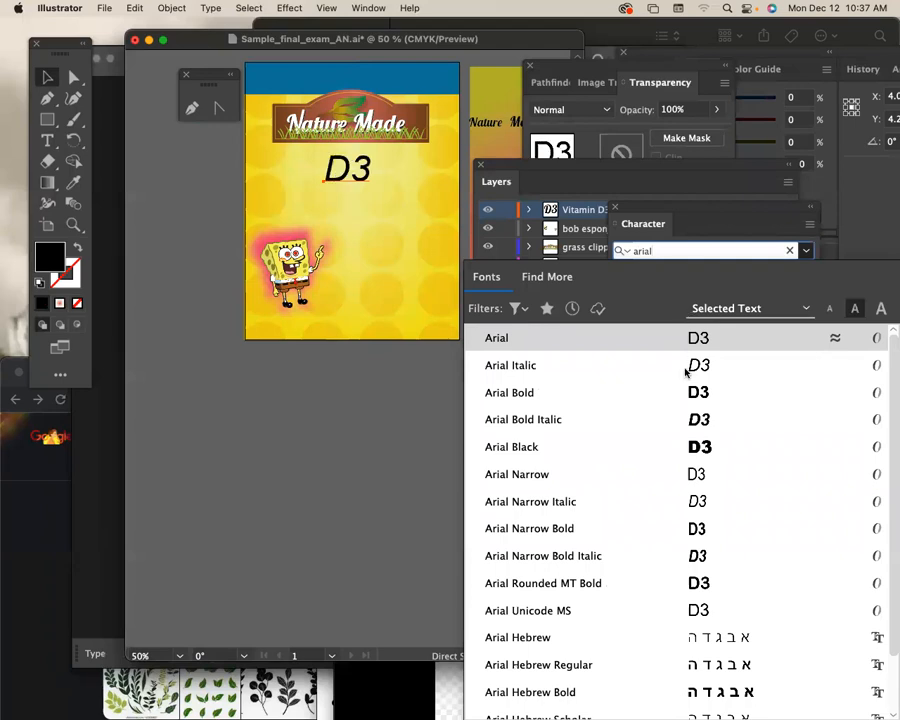
left_click(607, 447)
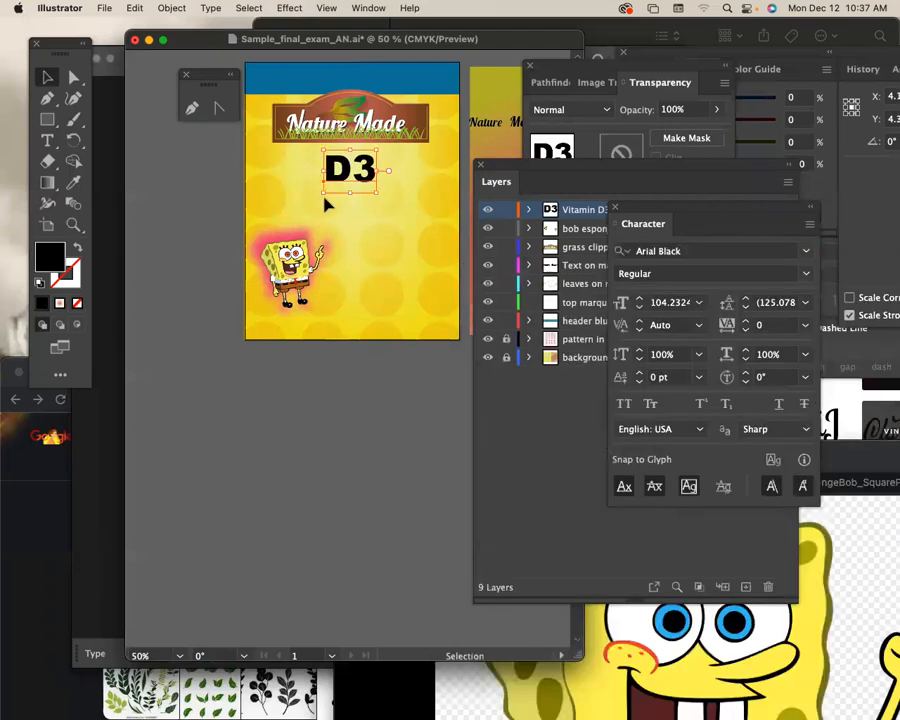
Step: Duplicate the "D3" text directly below the original
key("super+1")
scroll(382, 198, "down", 3)
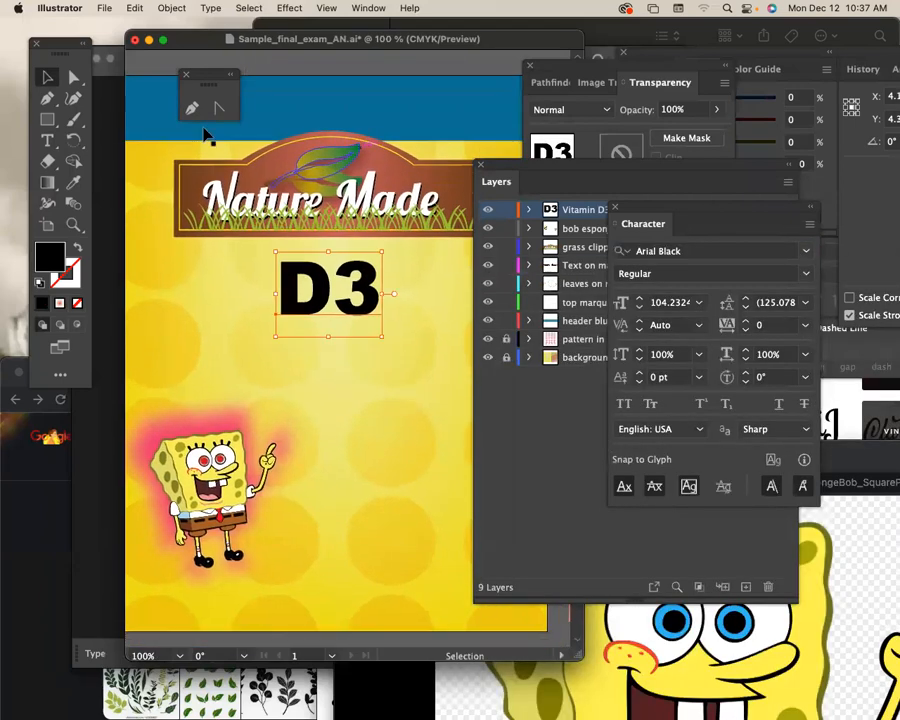
scroll(261, 145, "down", 3)
scroll(261, 145, "right", 2)
left_click_drag(252, 205, 250, 290)
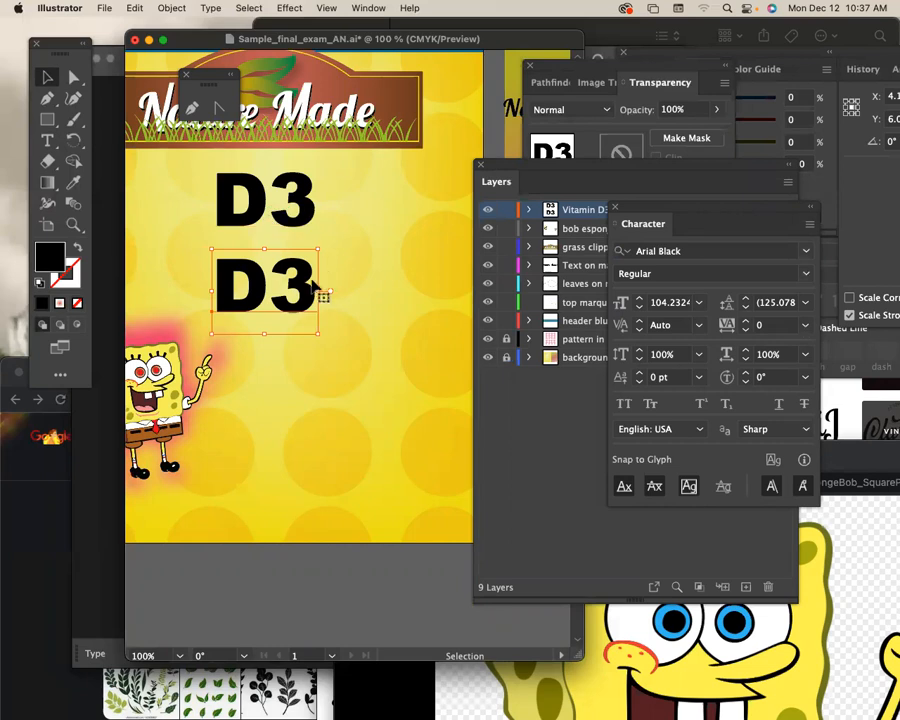
Step: Copy the "3" from the lower "D3" text and delete it, leaving only the "D"
scroll(316, 292, "down", 2)
scroll(316, 292, "right", 1)
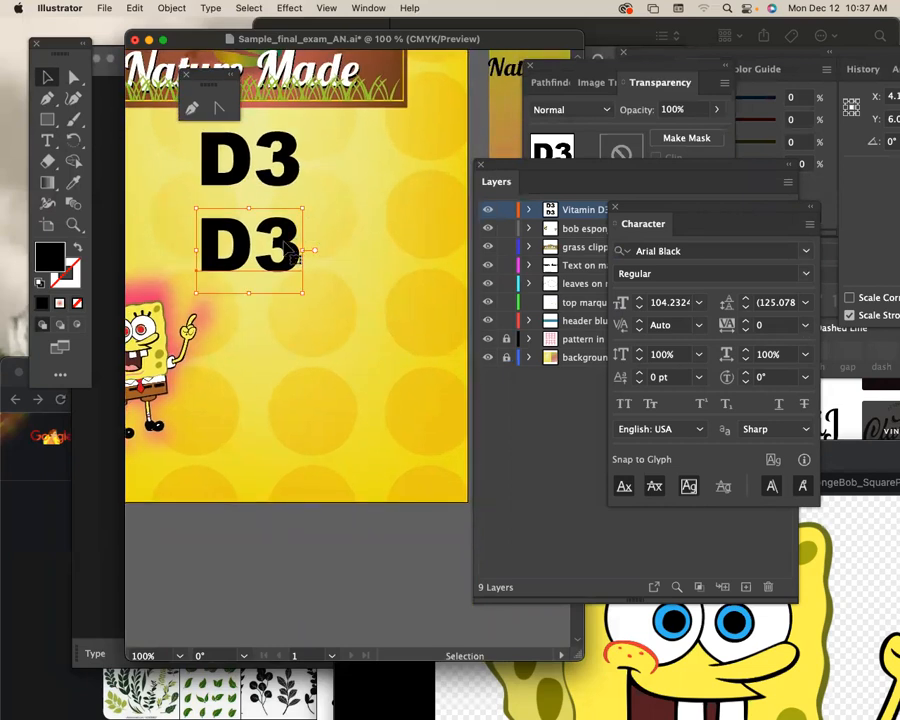
double_click(285, 244)
double_click(287, 244)
left_click(273, 241)
left_click_drag(255, 242, 308, 255)
key("super+c")
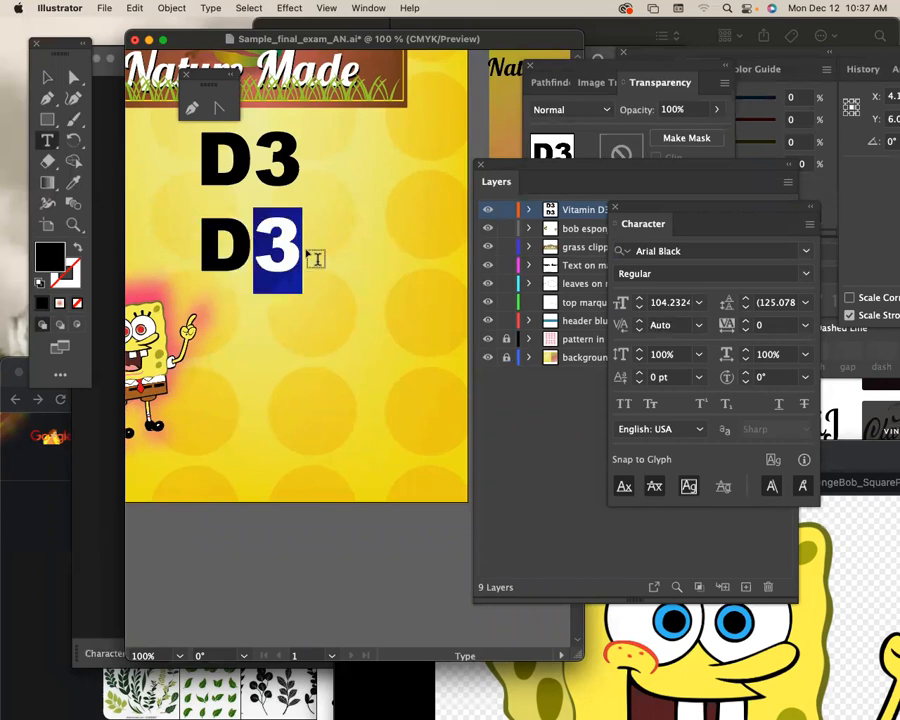
key("BackSpace")
key("Escape")
Step: Paste the "3" as a separate text object, scale it to about 49.5 pt and set it on the lower D's baseline
left_click(47, 140)
left_click(306, 236)
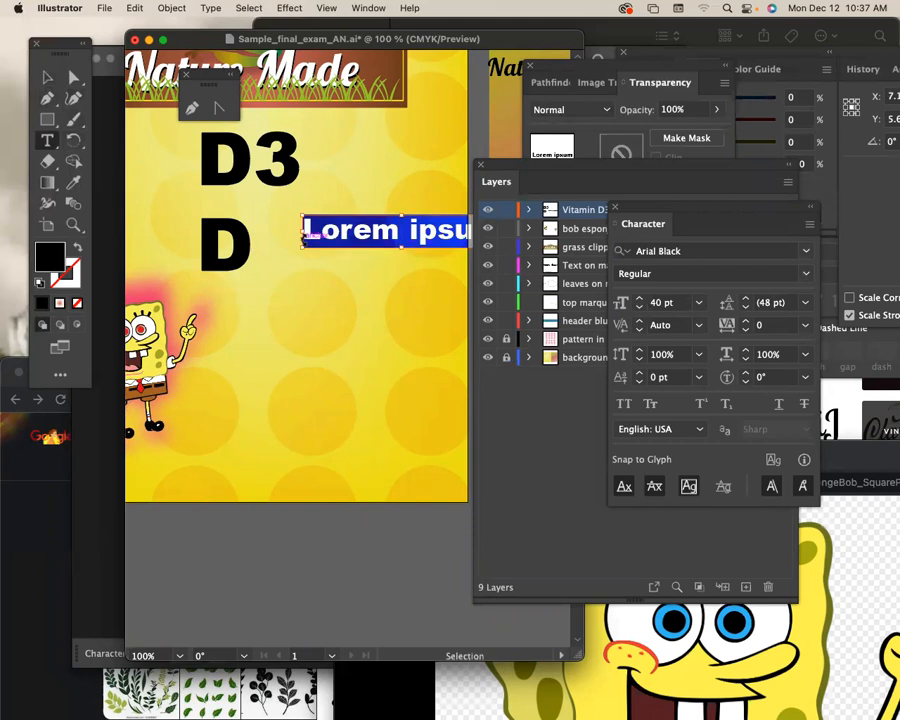
key("super+v")
key("Escape")
left_click_drag(328, 218, 270, 266)
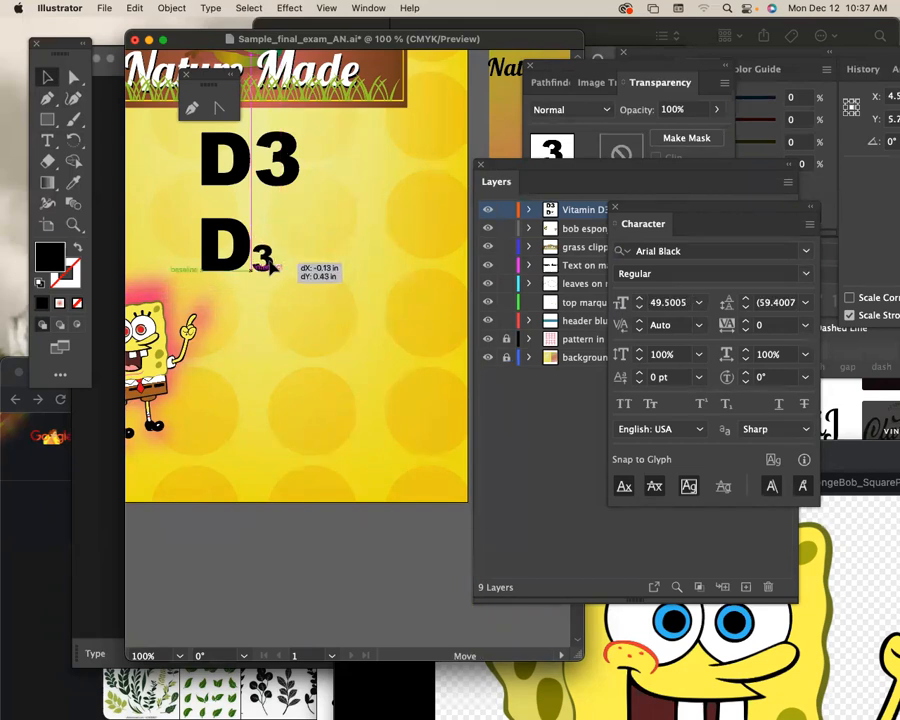
left_click_drag(269, 261, 391, 281)
key("space")
left_click(363, 297)
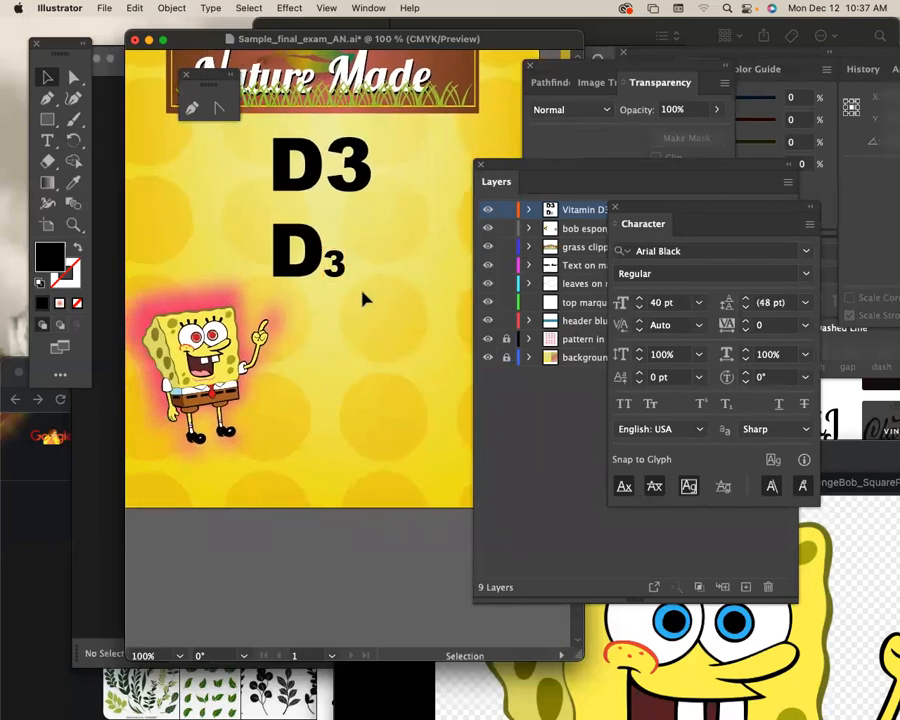
Step: Format the "3" in the upper "D3" text as subscript
left_click(334, 266)
left_click(362, 170)
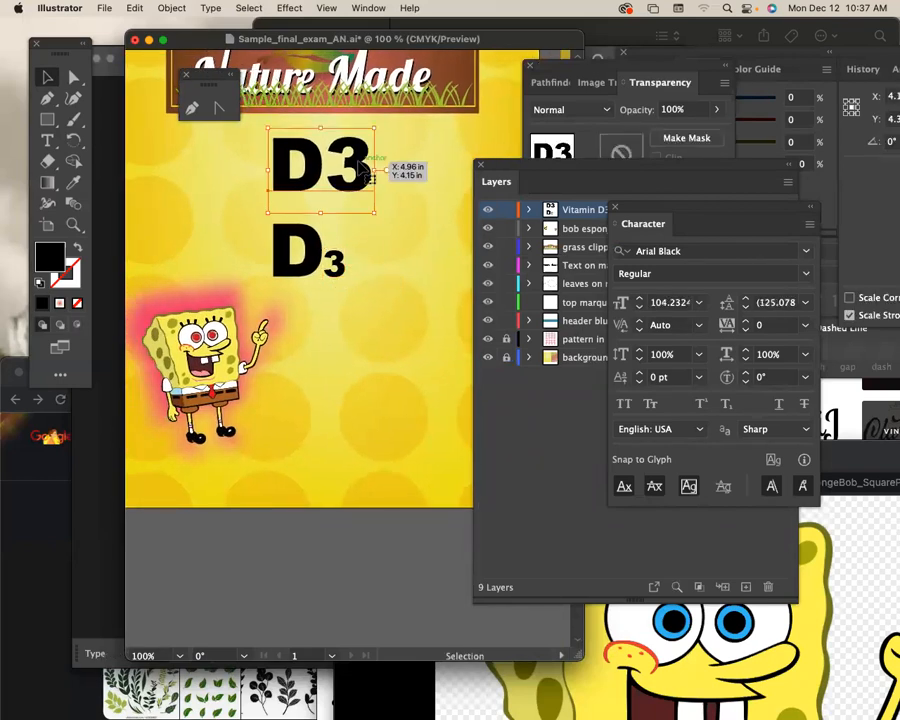
double_click(362, 170)
left_click_drag(325, 168, 375, 172)
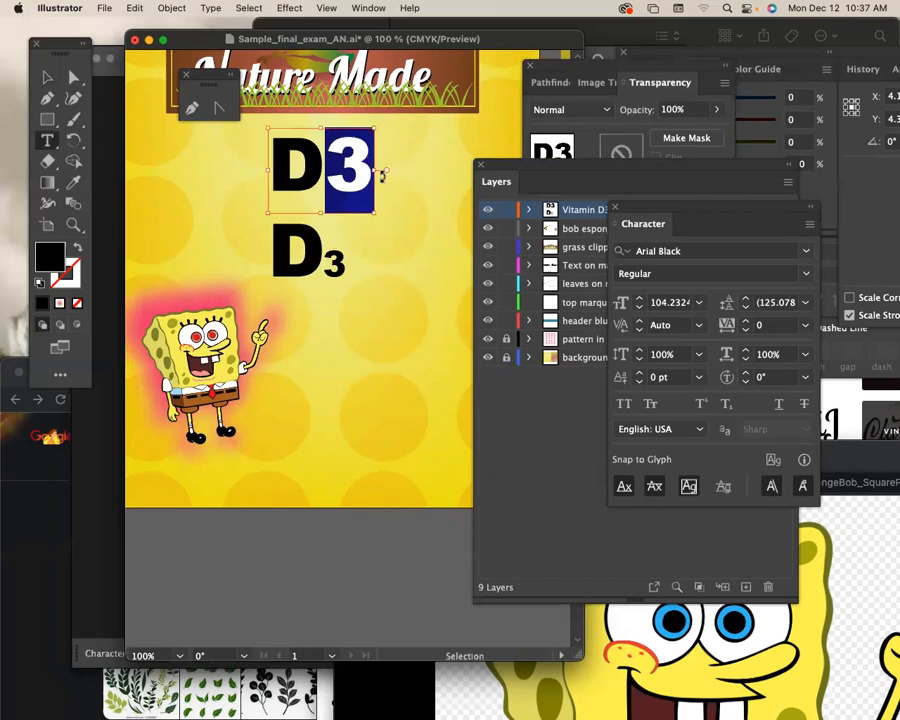
left_click_drag(664, 205, 479, 128)
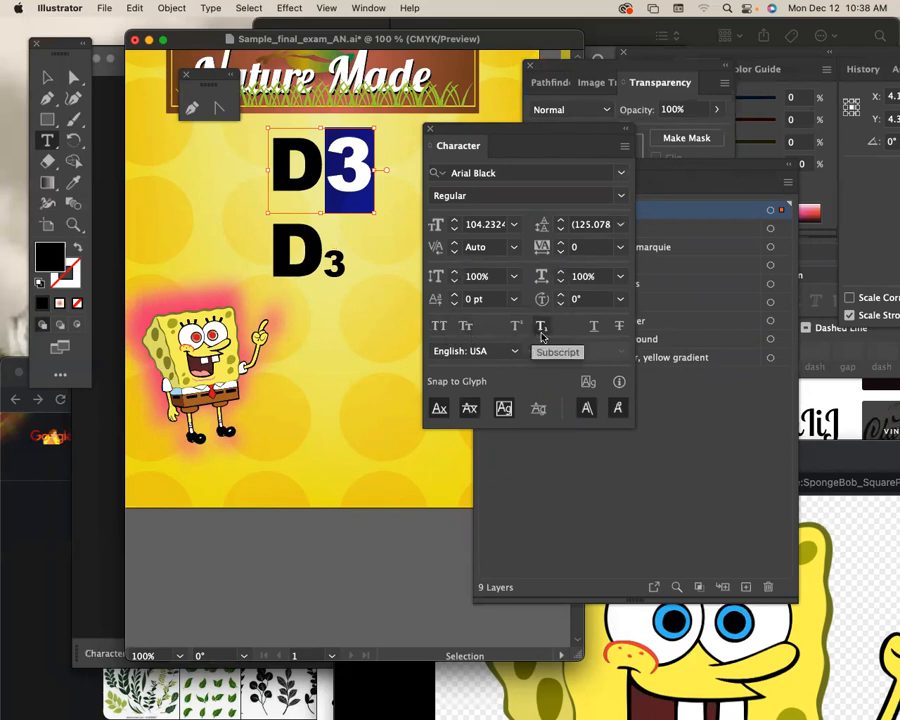
left_click(625, 146)
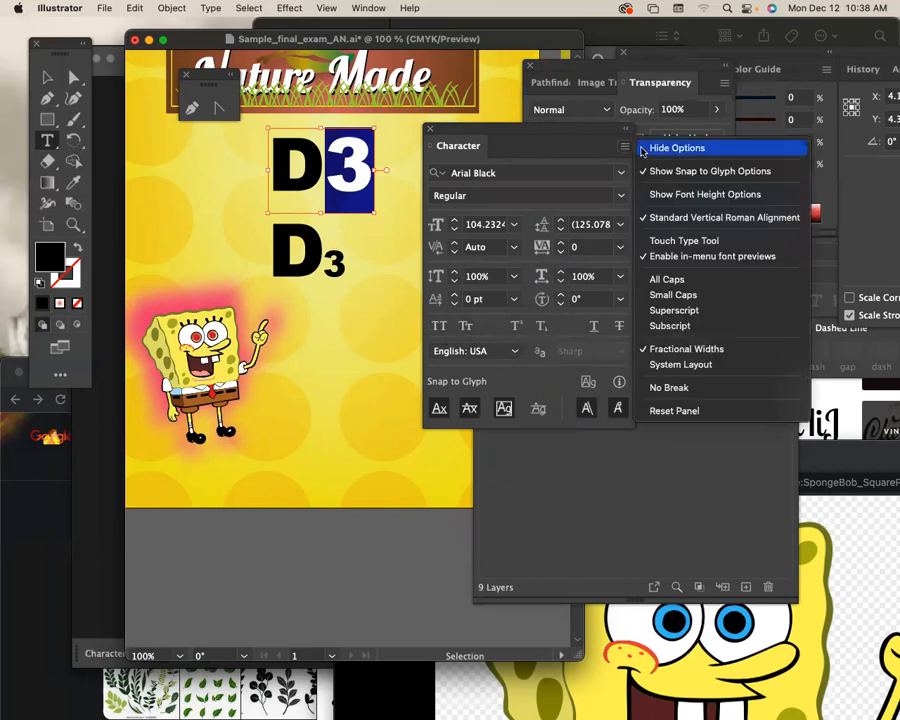
left_click(643, 148)
left_click(625, 147)
left_click(645, 146)
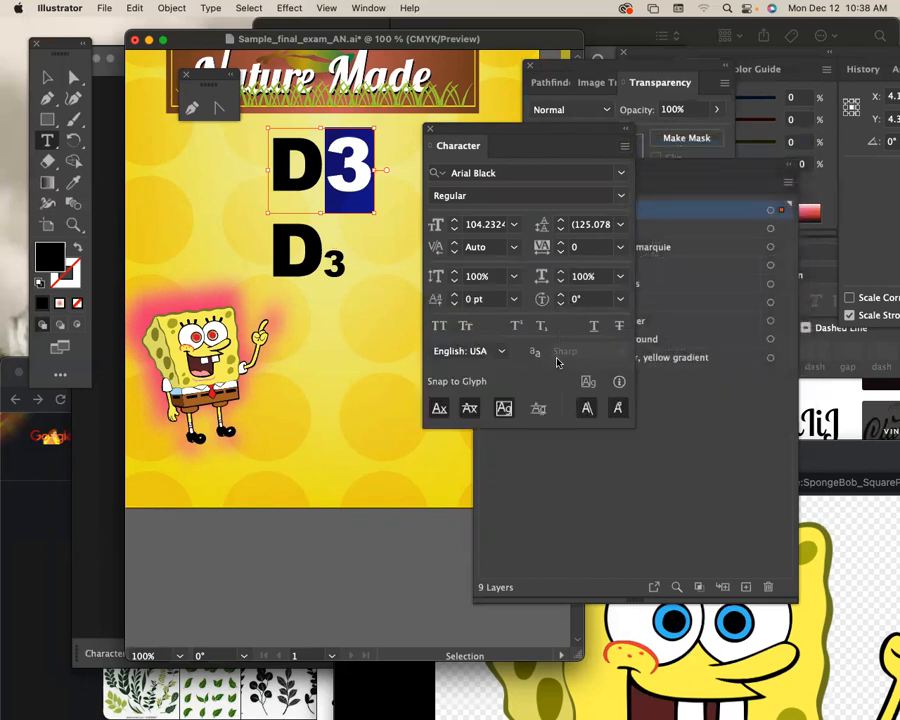
left_click(541, 326)
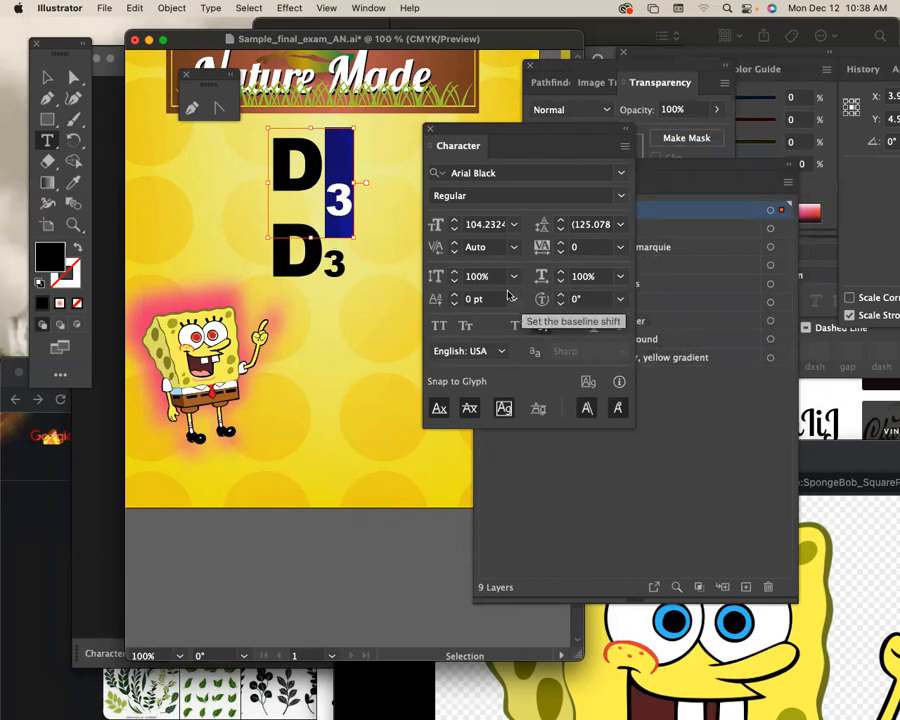
Step: Set the baseline shift of the subscript "3" to 21 pt so it sits closer to the D's baseline
left_click(454, 302)
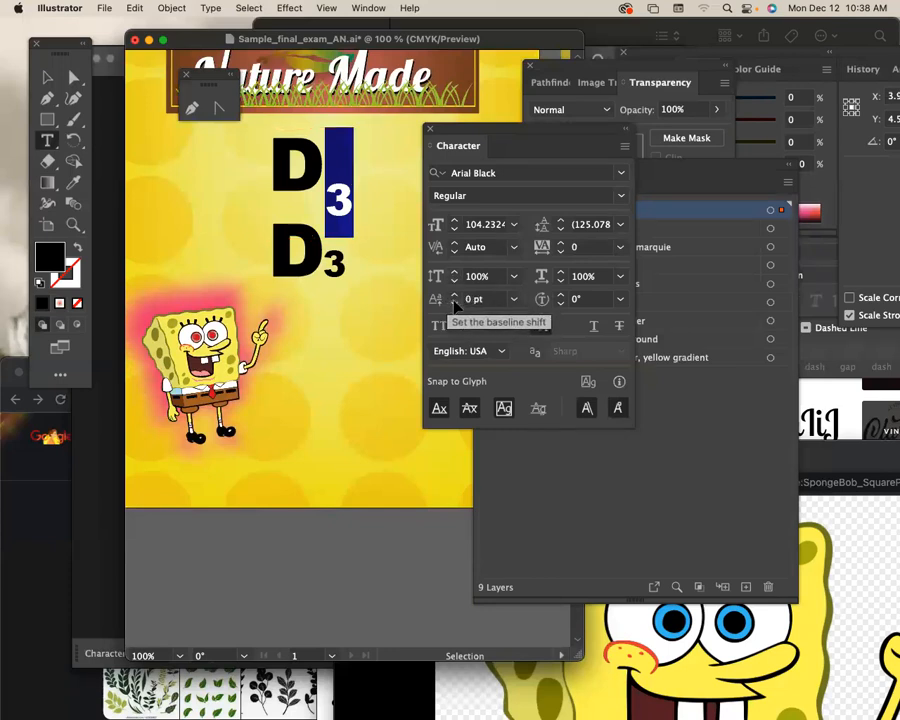
left_click(454, 302)
left_click(454, 302)
left_click(454, 302)
left_click(454, 295)
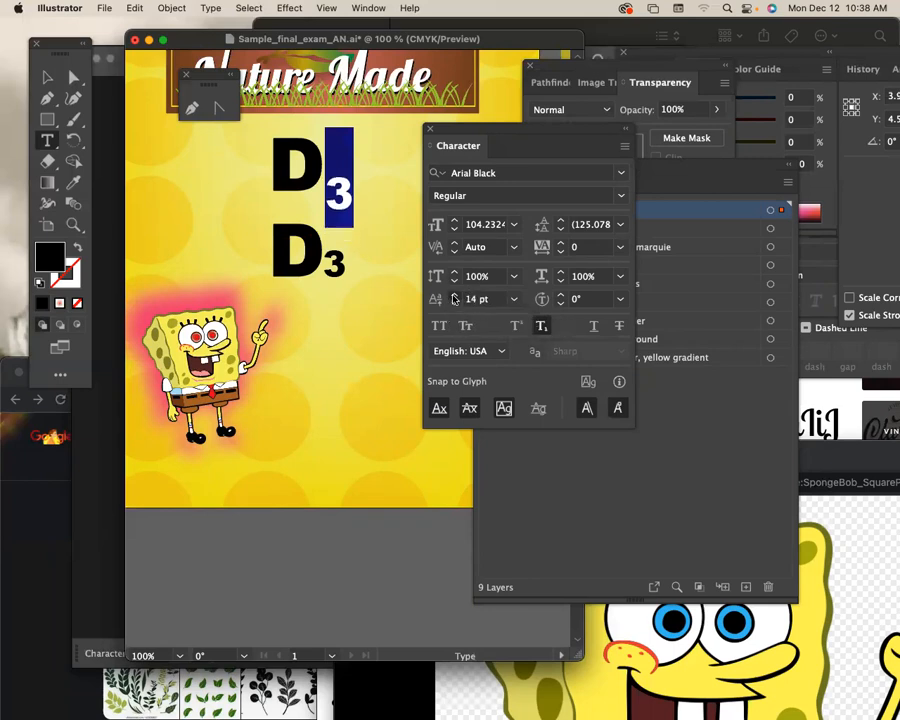
left_click(454, 295)
left_click(454, 295)
left_click(454, 295)
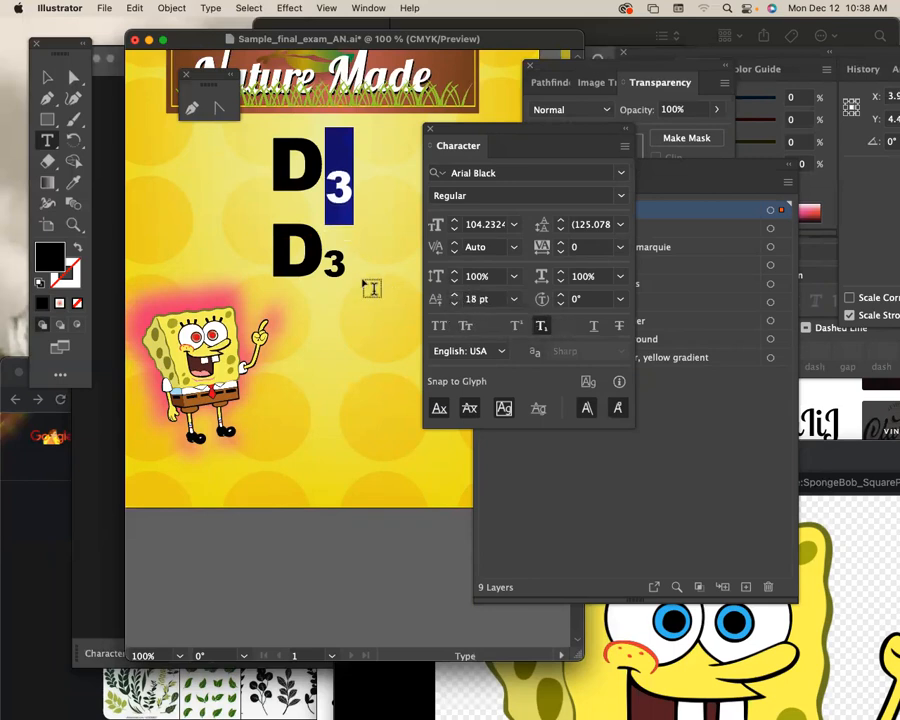
left_click(455, 297)
left_click(455, 297)
left_click(455, 297)
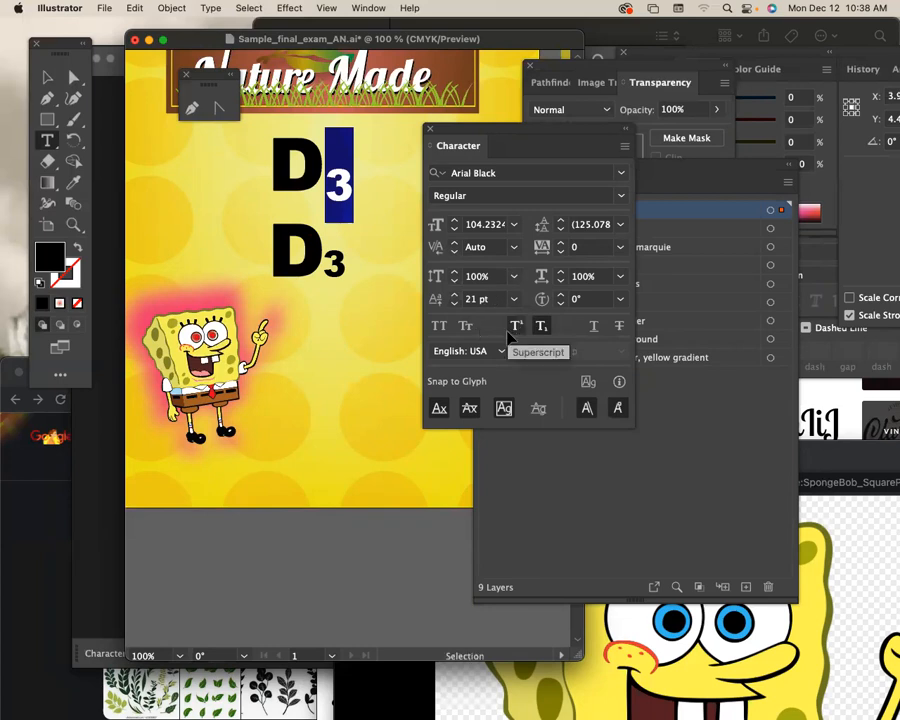
Step: Delete the duplicate "D" and "3" text objects below and move the remaining "D3" slightly to the right
left_click(47, 78)
left_click(318, 260)
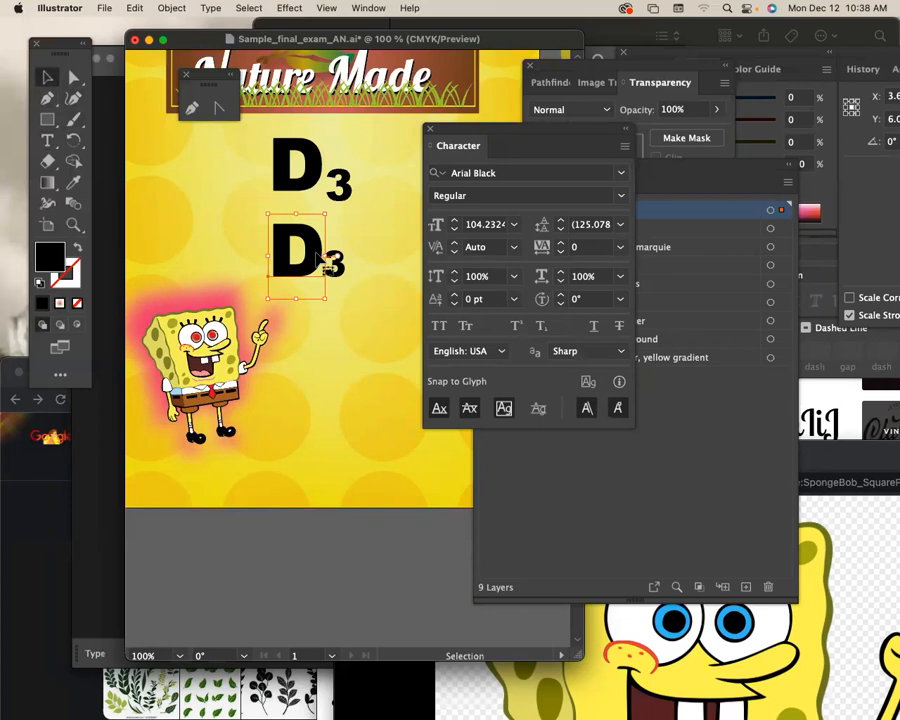
key("Delete")
left_click(336, 267)
key("Delete")
left_click_drag(312, 187, 326, 187)
Step: Fill the "D3" text with a solid brown based on the color sampled from the Nature Made banner
left_click(72, 185)
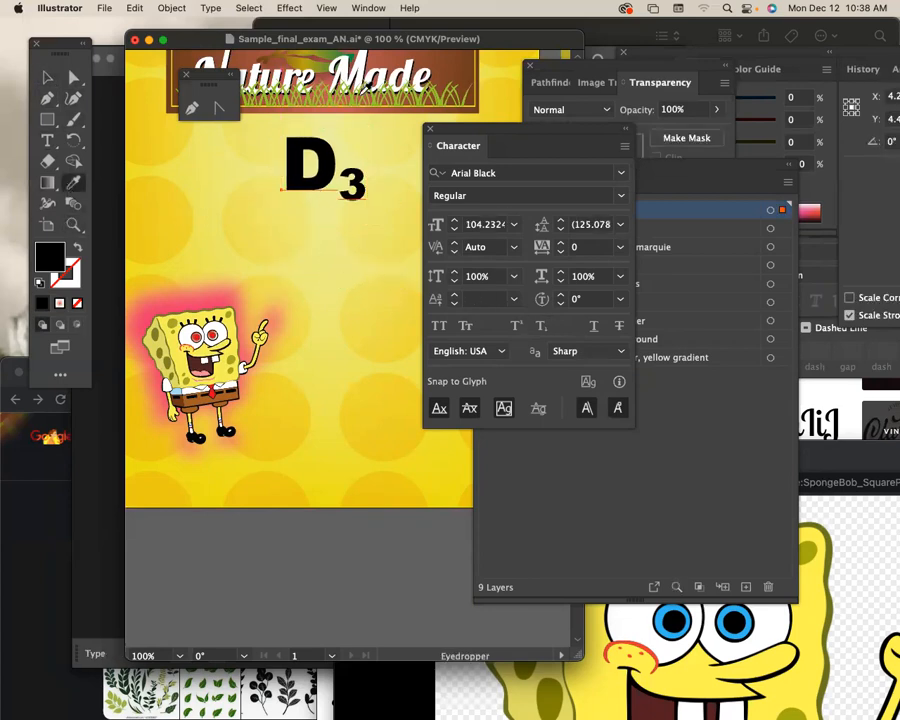
left_click(448, 61)
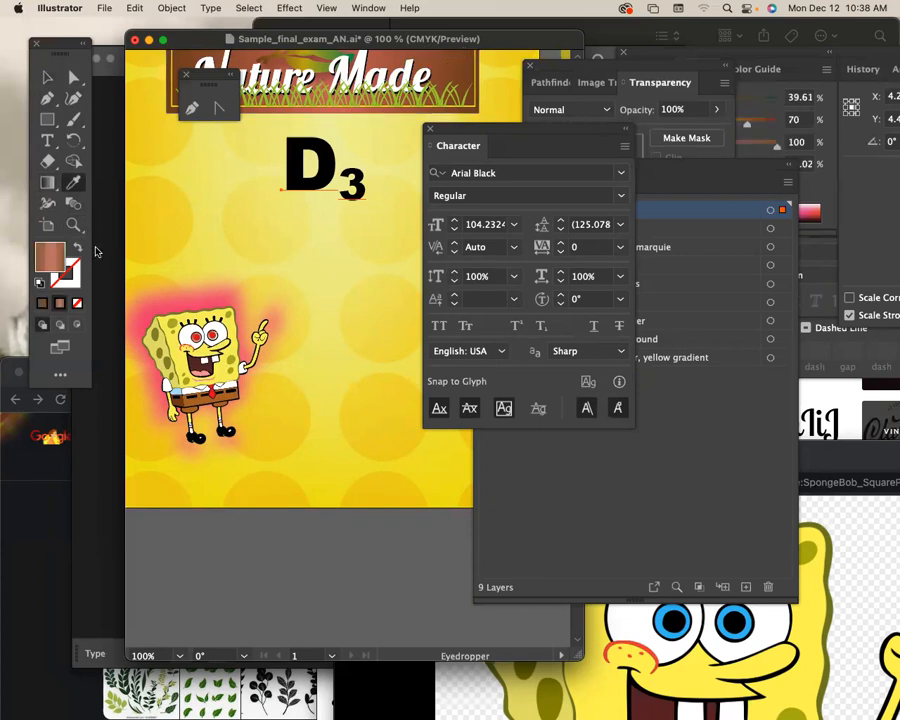
left_click(42, 302)
left_click(47, 77)
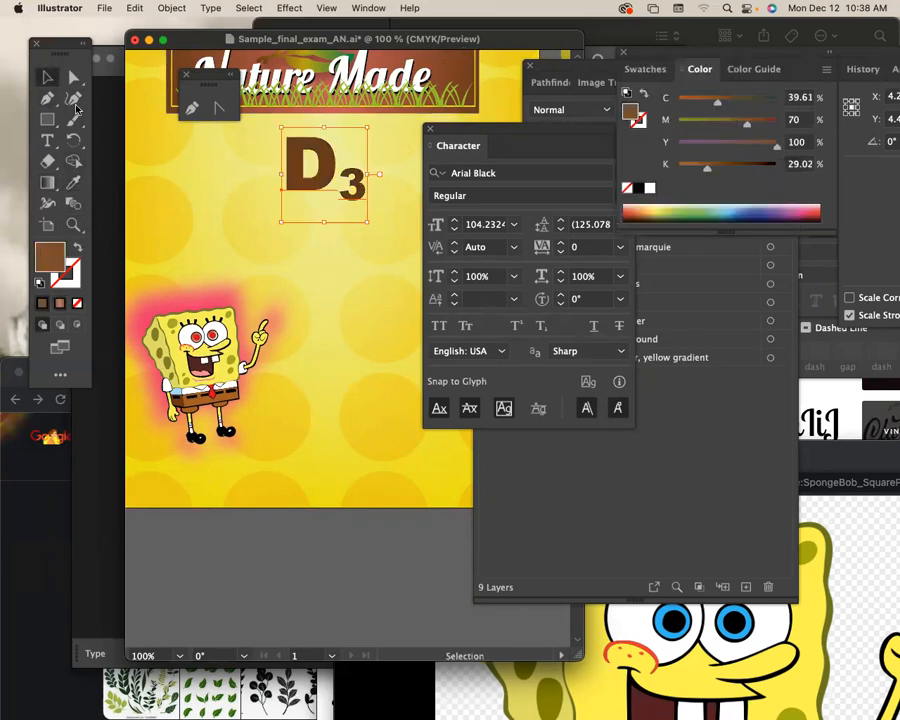
Step: Deselect the artwork, save the document and move the Character panel clear of the poster
left_click(376, 550)
key("super+minus")
key("super+minus")
left_click_drag(173, 364, 157, 356)
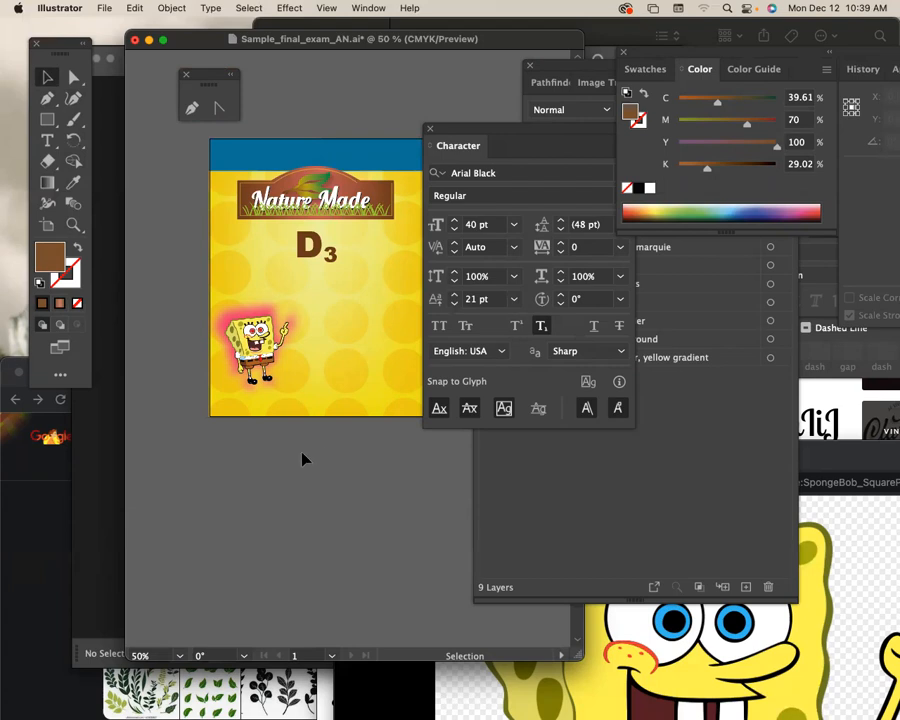
key("a")
key("v")
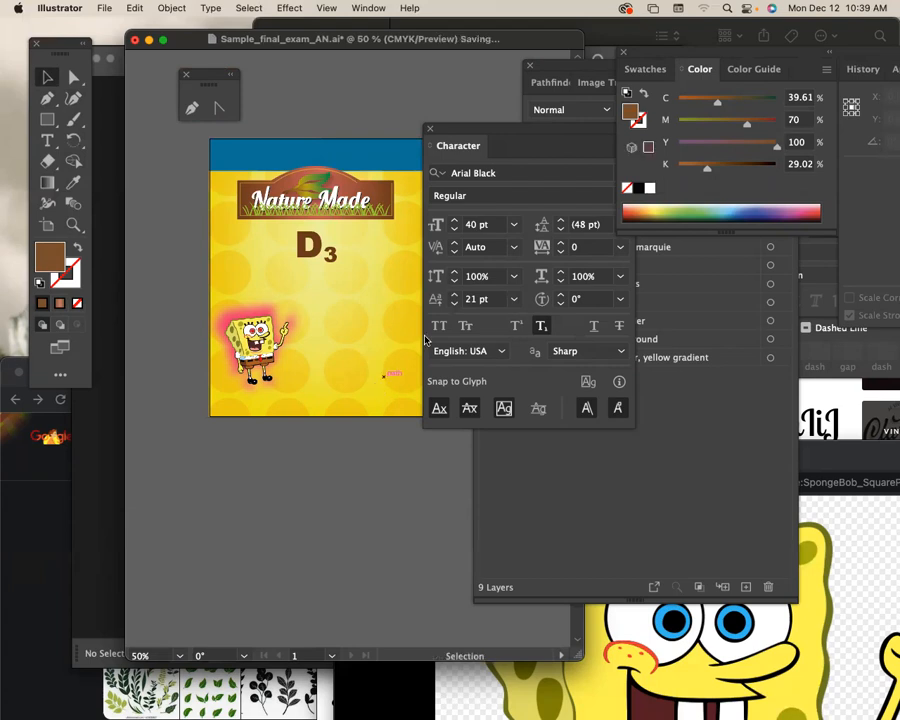
left_click_drag(454, 131, 457, 273)
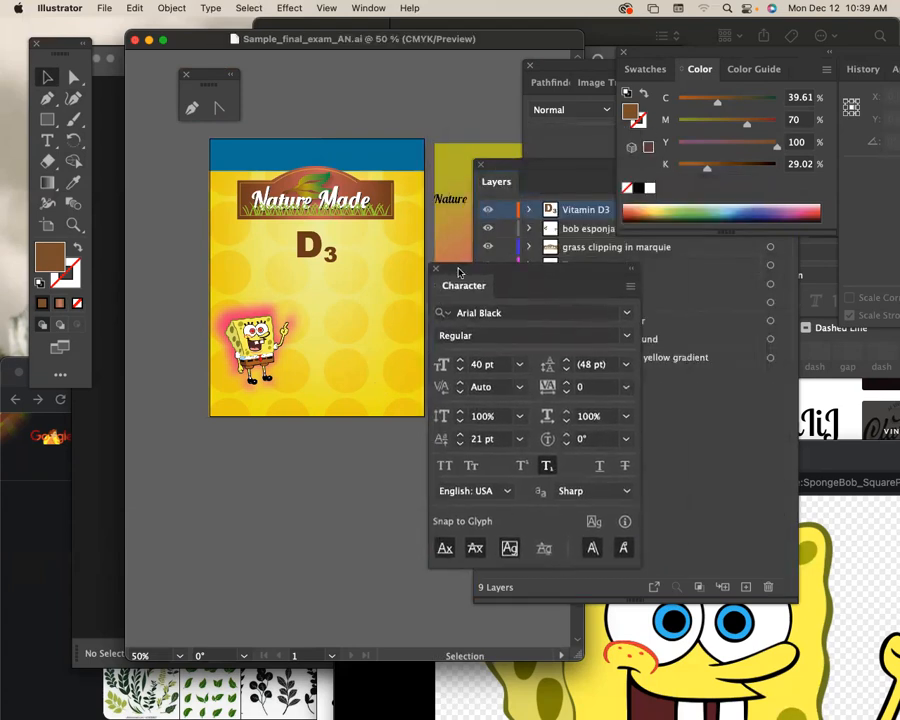
Step: Switch to Chrome, open a new browser window and search Google for "spongebob logo"
left_click(115, 28)
left_click(750, 250)
left_click_drag(692, 132, 596, 96)
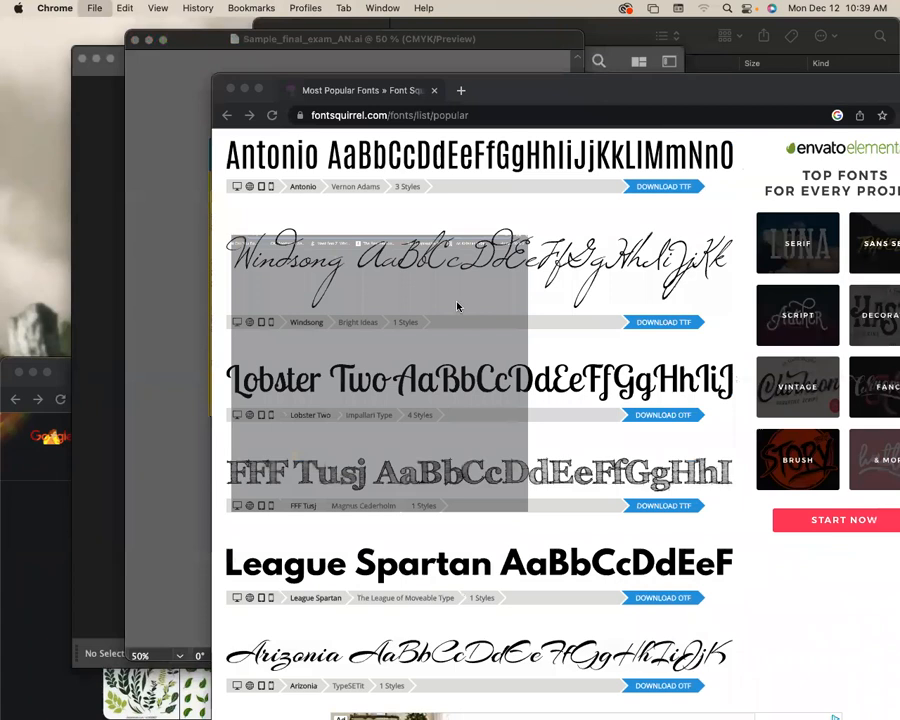
key("super+n")
left_click(406, 315)
type("s")
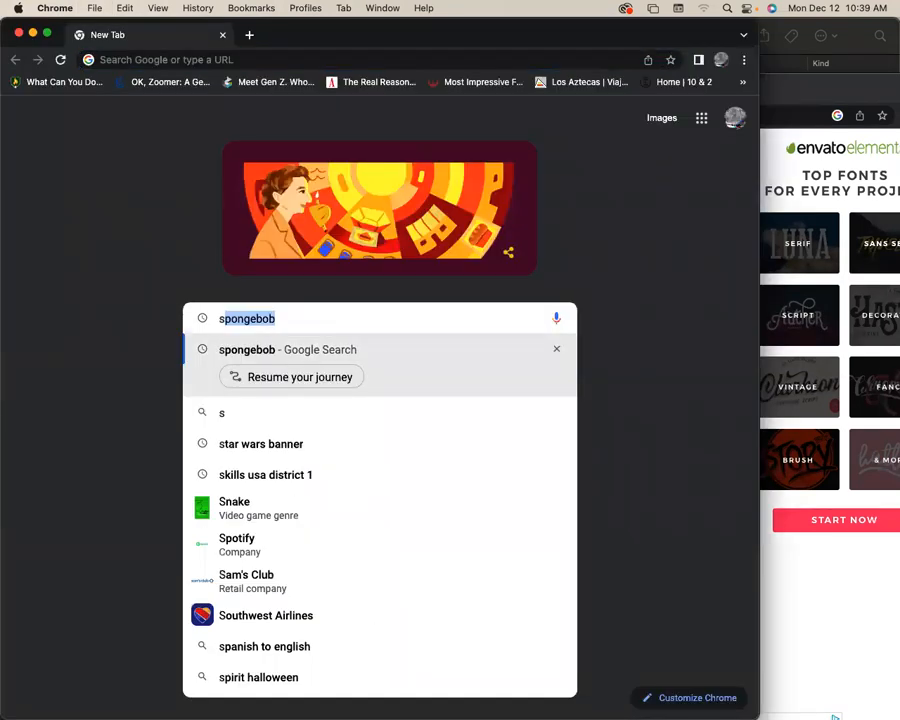
key("Right")
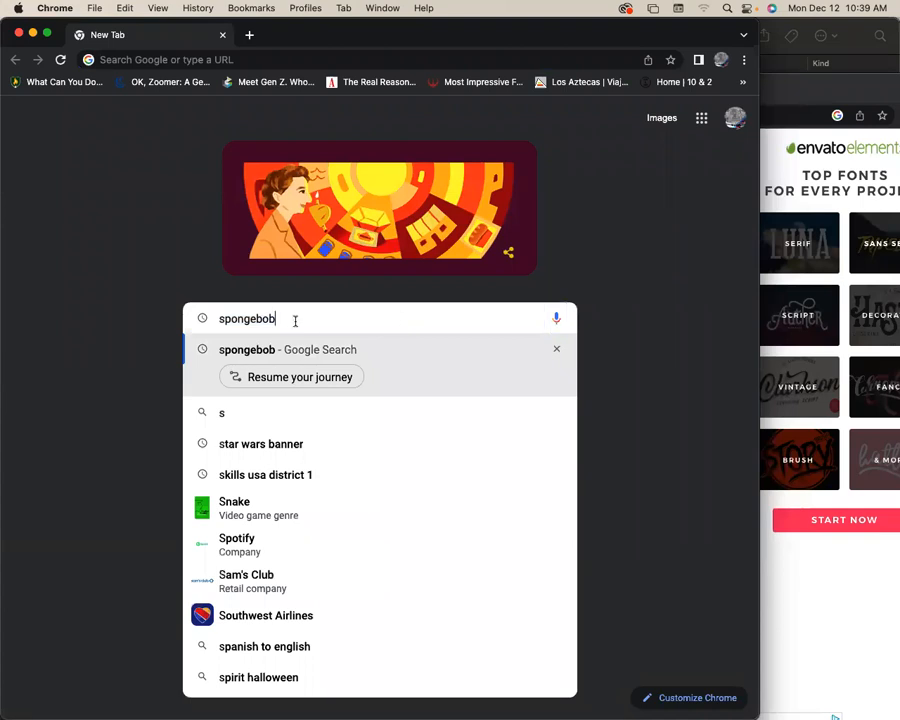
type("logop")
key("BackSpace")
key("Return")
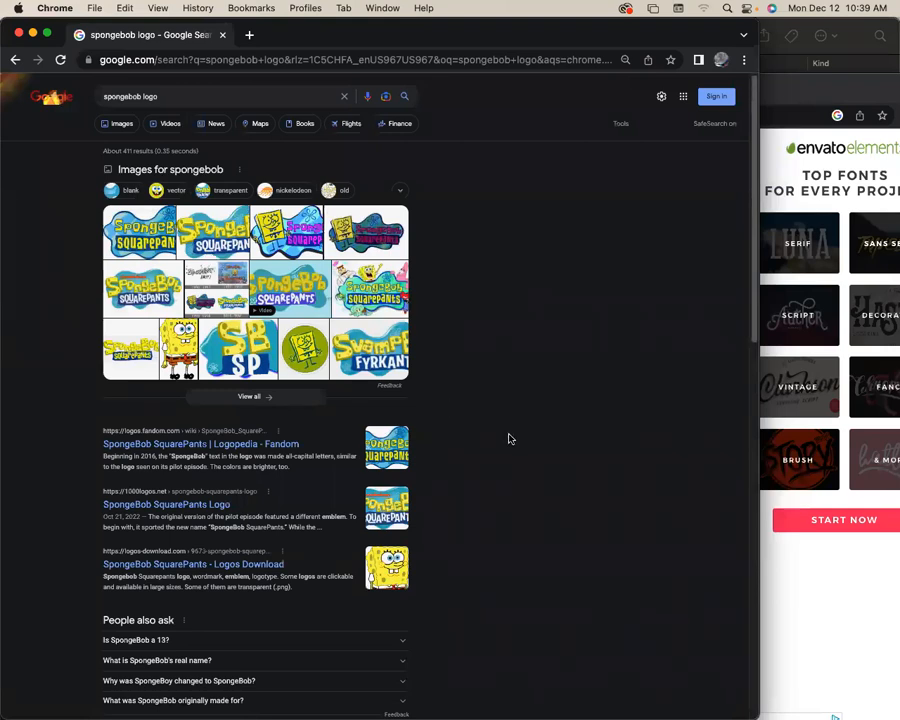
Step: Refine the Google search to "spongebob logo vector"
left_click(181, 94)
type("vector")
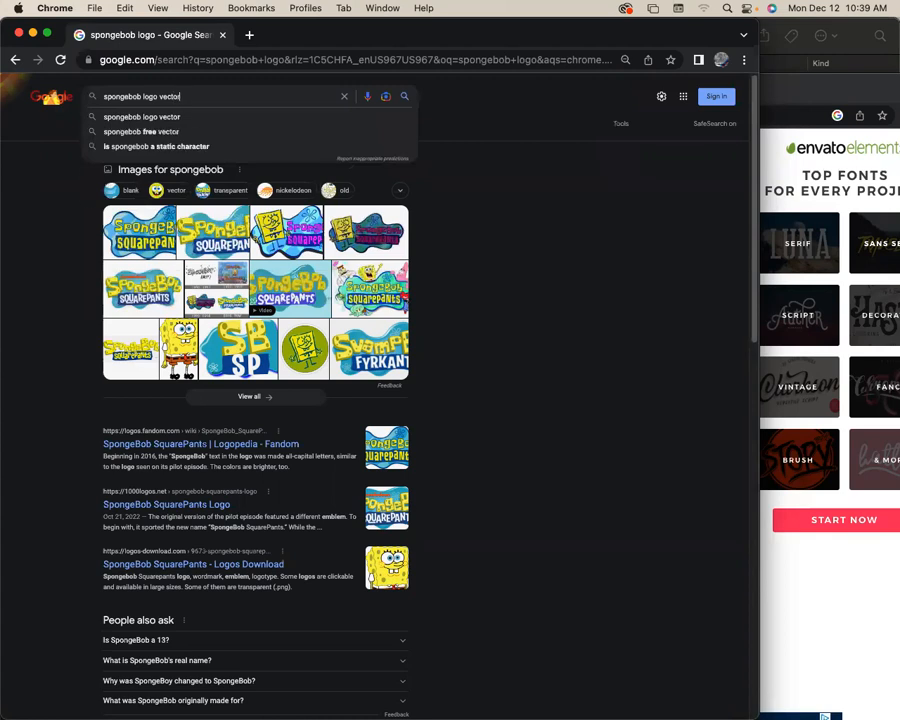
key("Return")
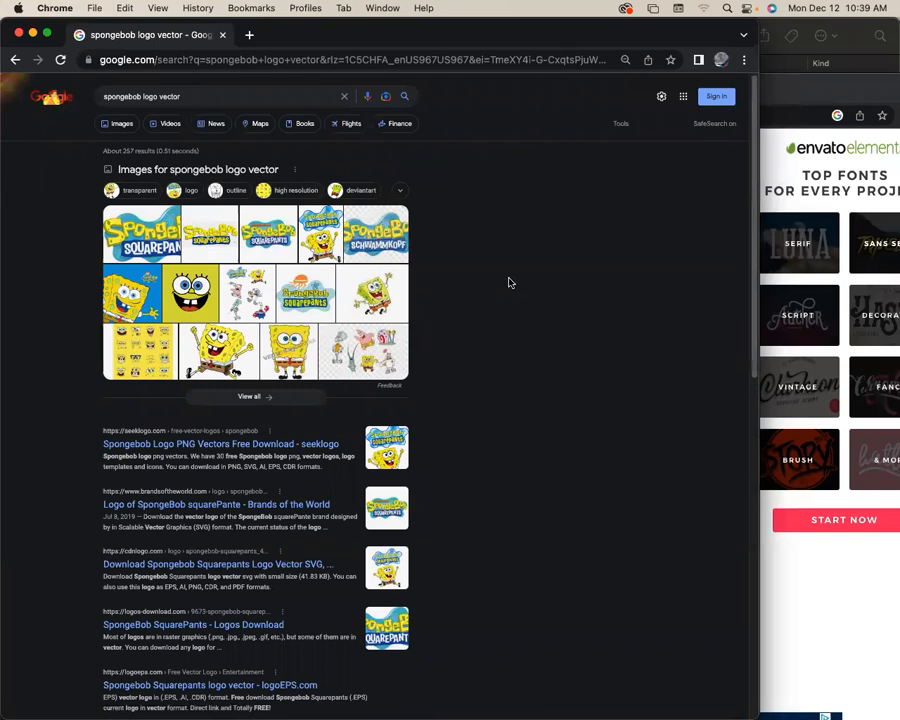
Step: Open the seeklogo results and go to the Spongebob Squarepants logo that combines the title with the character, dismissing the ad
left_click(255, 444)
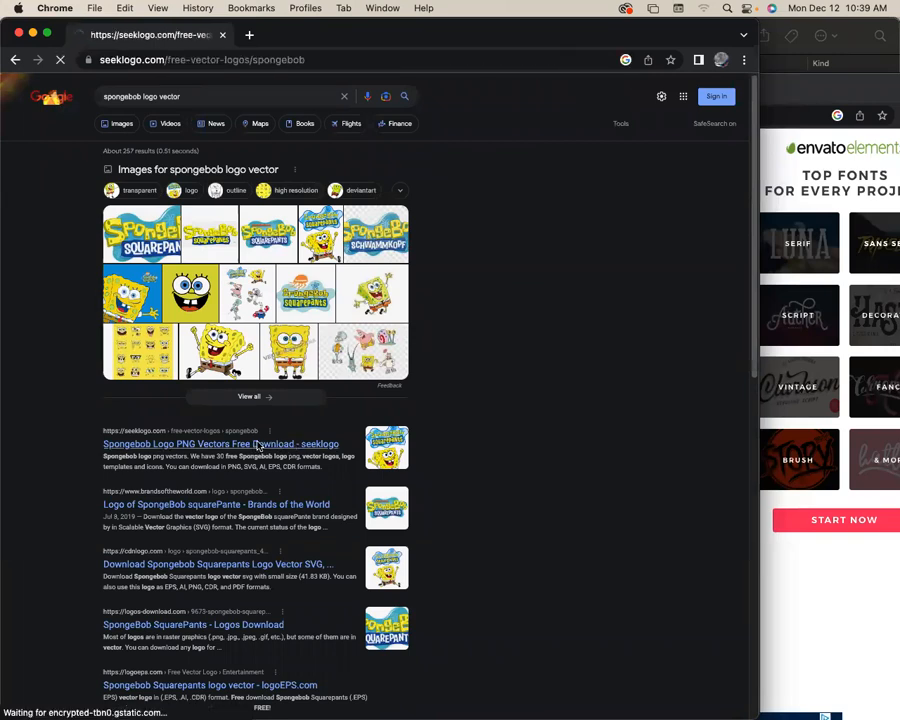
scroll(470, 388, "down", 5)
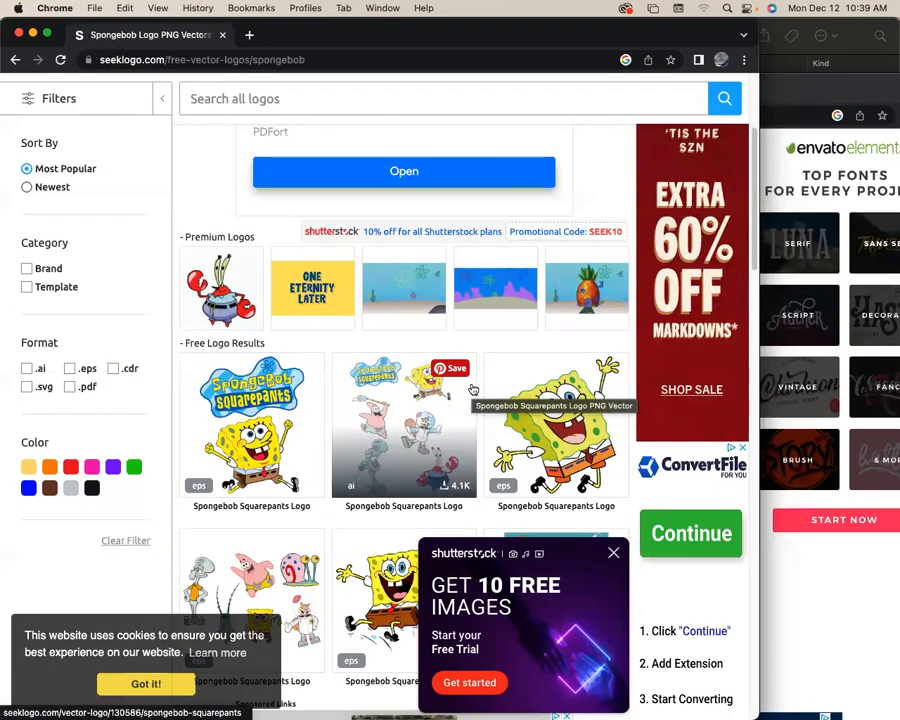
scroll(284, 310, "down", 2)
left_click(284, 310)
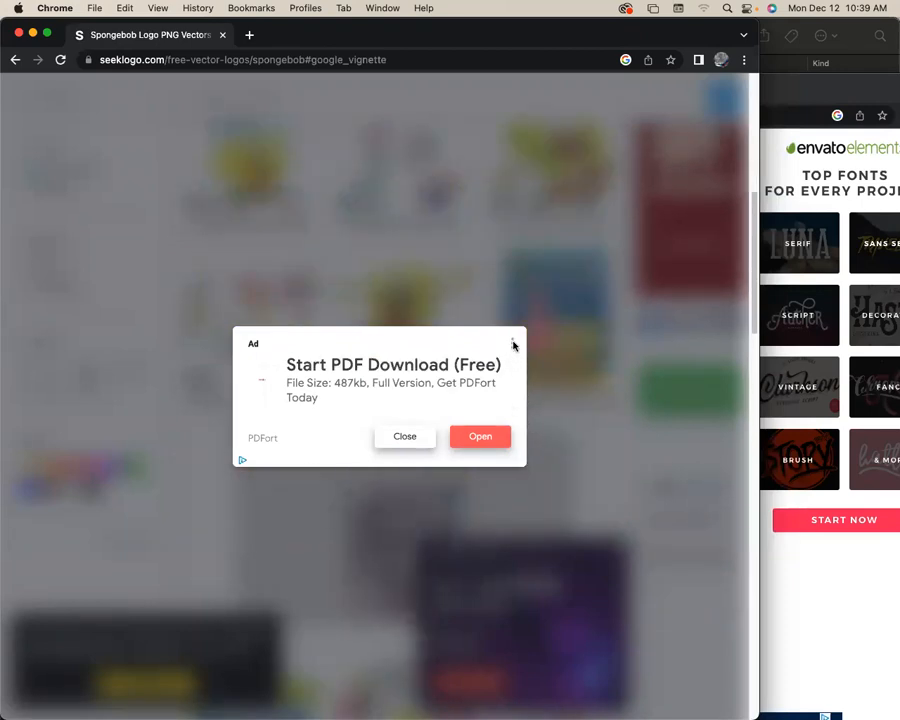
left_click(513, 344)
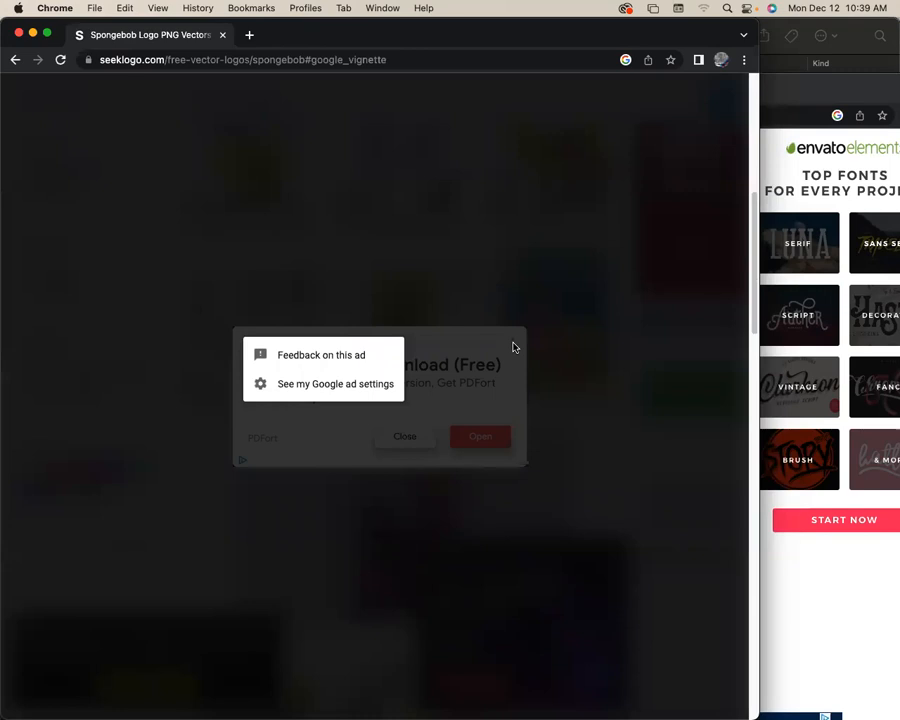
left_click(642, 363)
left_click_drag(754, 315, 750, 220)
left_click(407, 435)
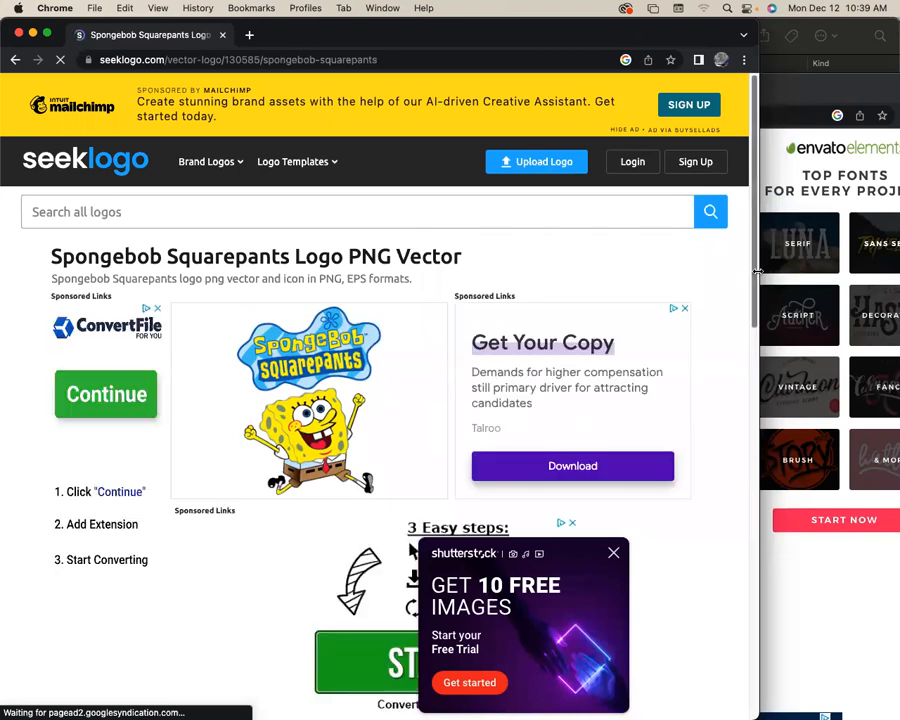
Step: Download the EPS vector of the Spongebob Squarepants logo, close the Shutterstock pop-up and extract the downloaded zip
left_click_drag(755, 240, 787, 430)
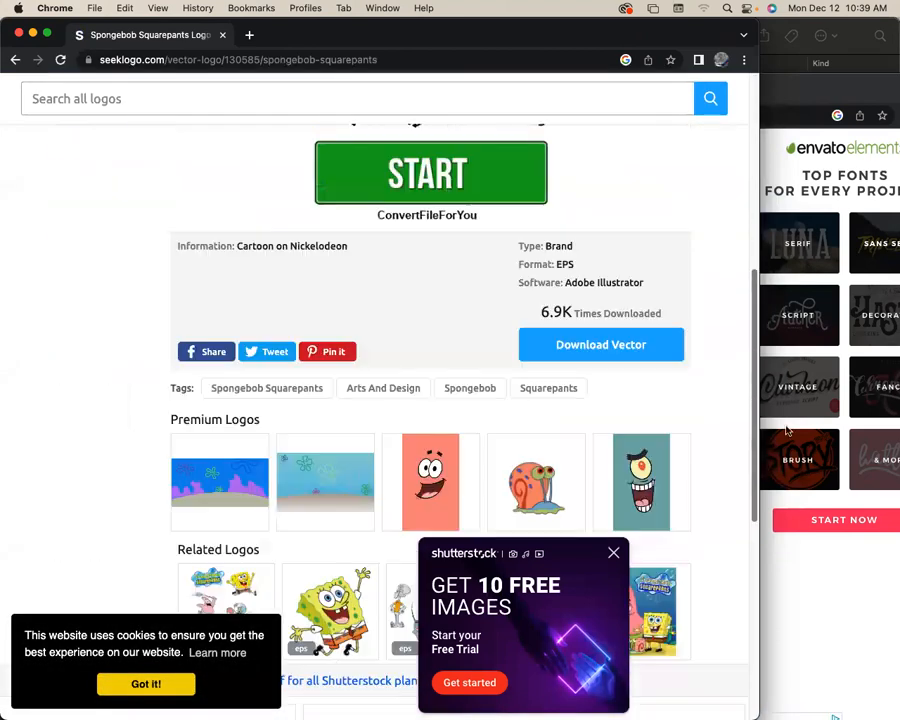
left_click(585, 344)
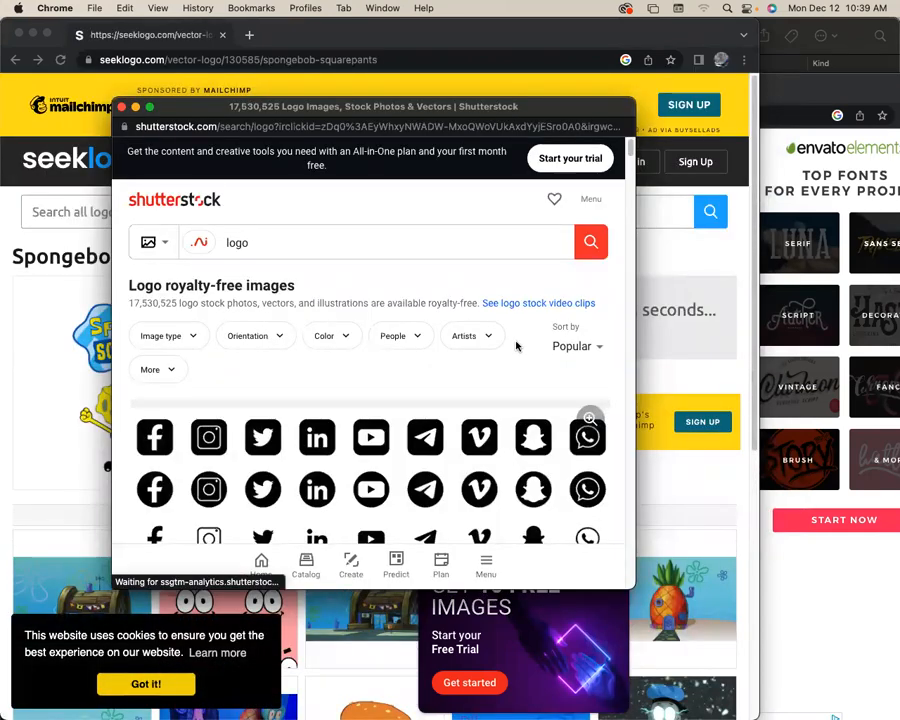
left_click(122, 106)
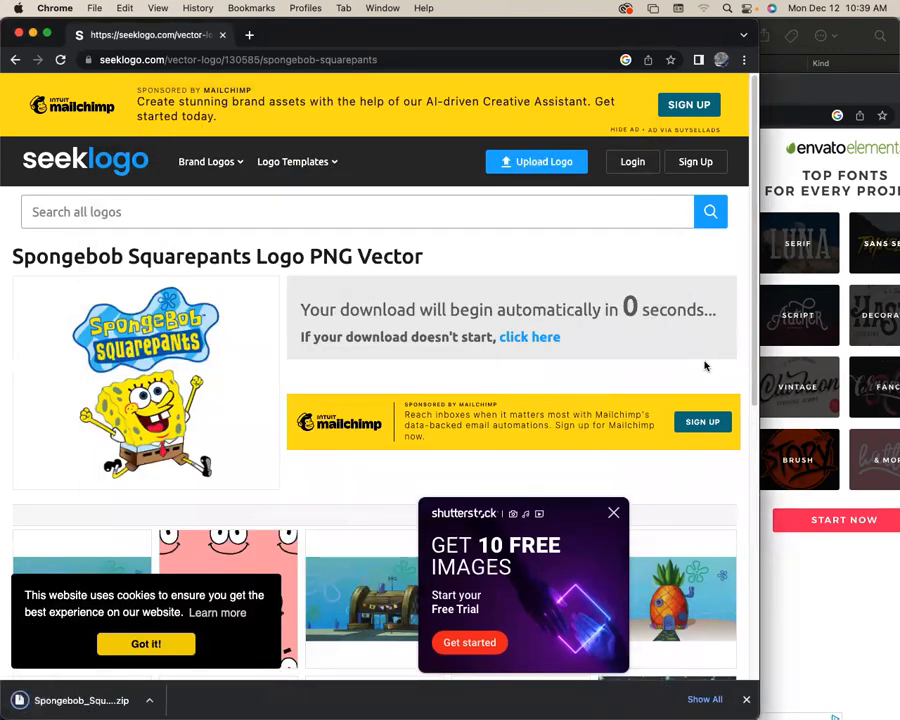
left_click(90, 700)
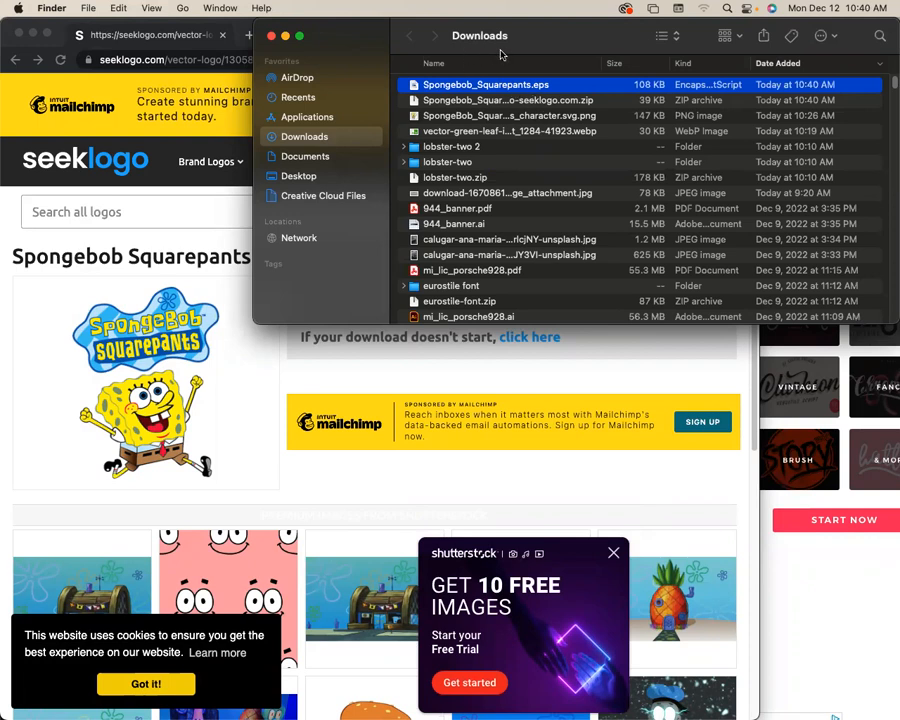
Step: Preview the downloaded Spongebob_Squarepants.eps file, close the preview and move the Downloads window aside
left_click_drag(354, 40, 417, 96)
double_click(542, 146)
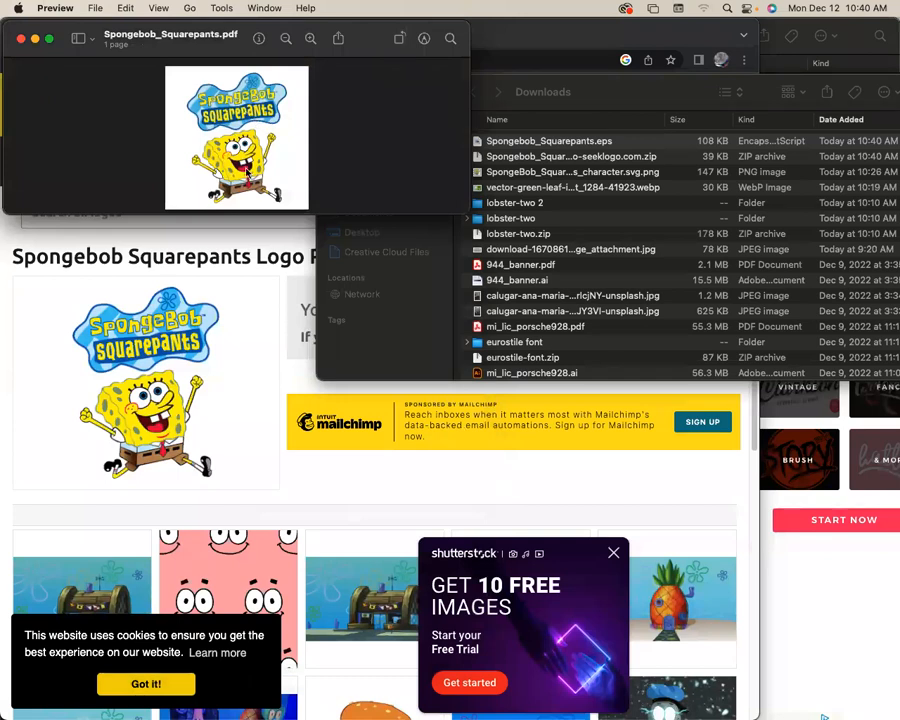
left_click(20, 38)
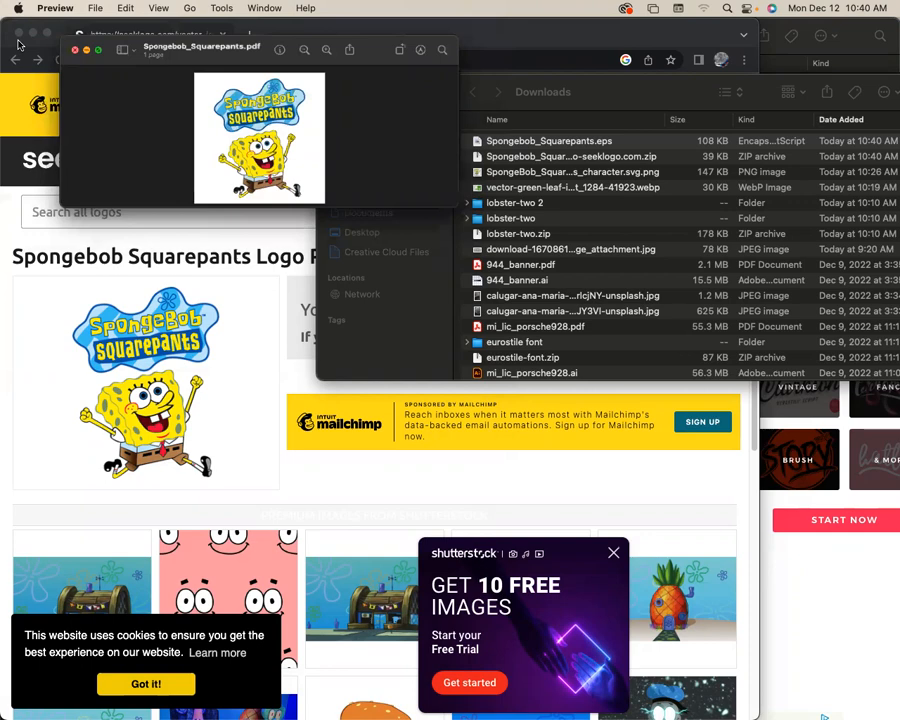
left_click_drag(409, 95, 557, 96)
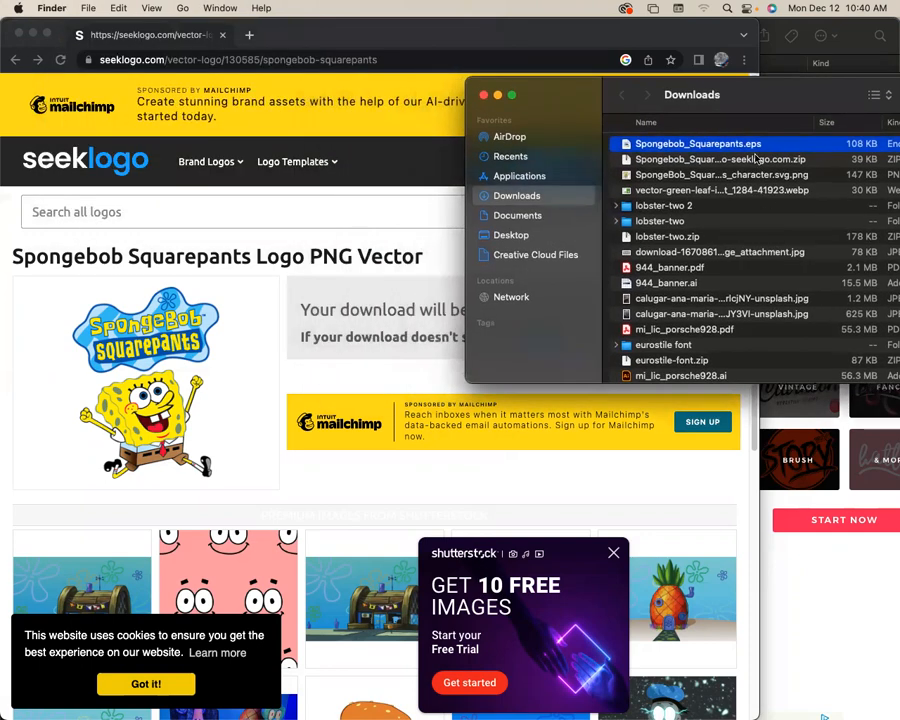
Step: Switch back to Illustrator and create a new top layer named "sponge bob header logo"
left_click_drag(481, 37, 394, 562)
left_click(170, 288)
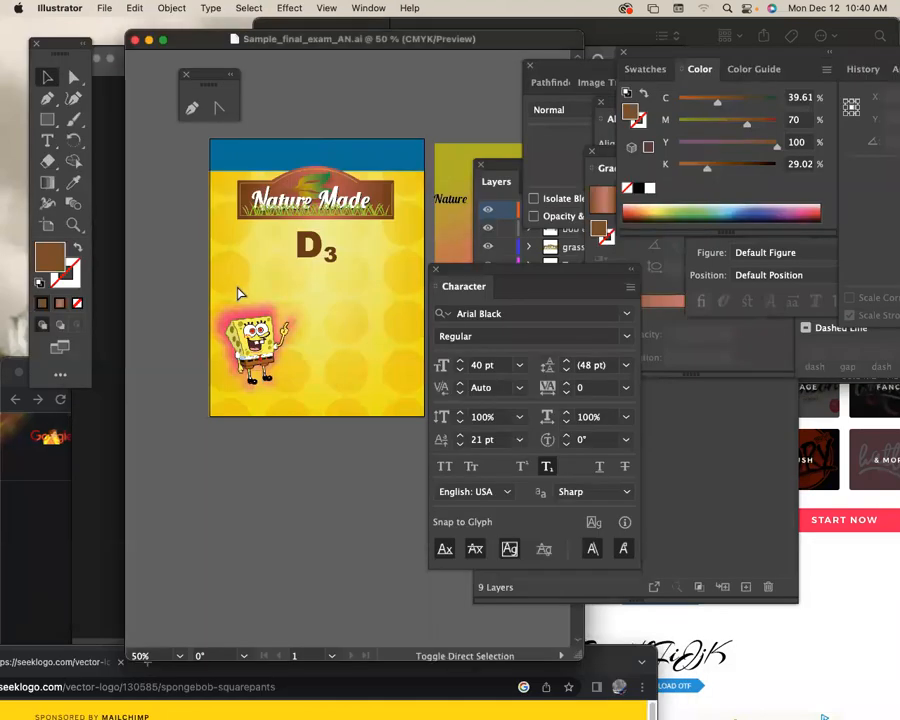
left_click(733, 523)
left_click(788, 182)
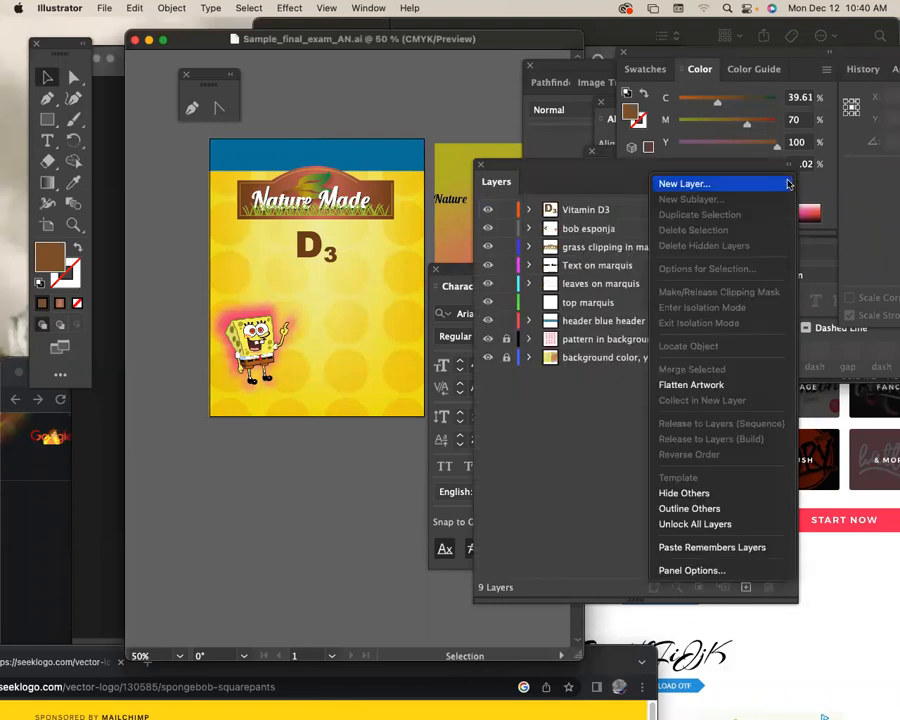
left_click(738, 185)
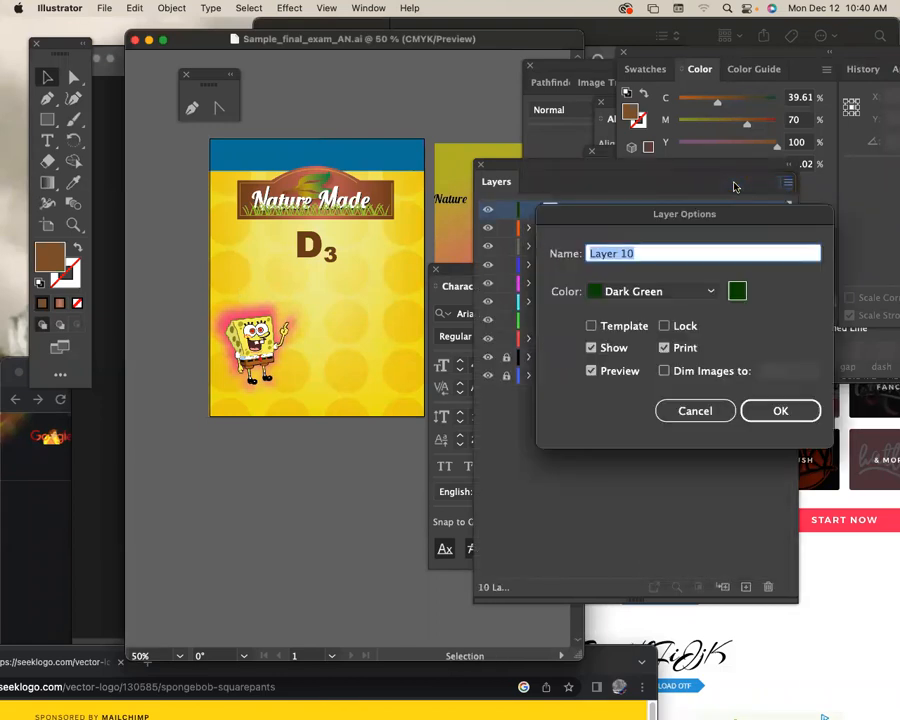
type("s")
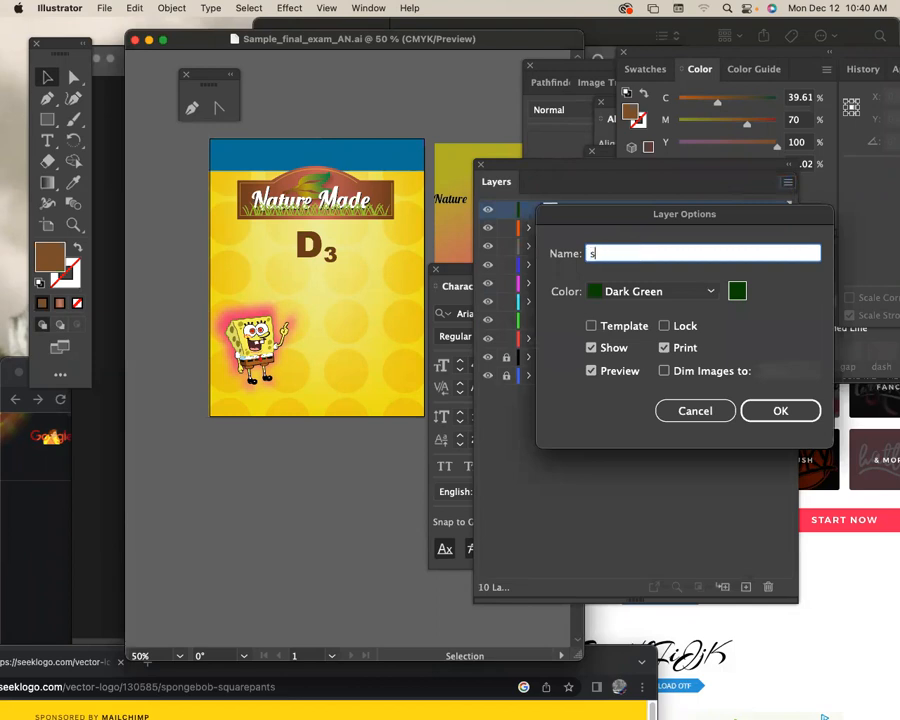
type("ponge bob header logo")
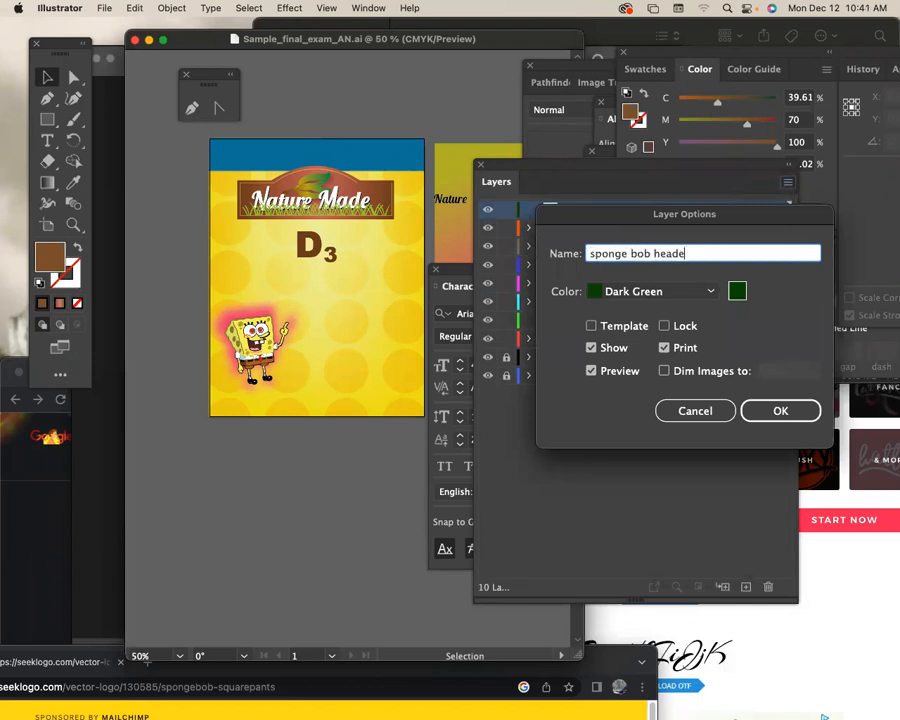
key("Return")
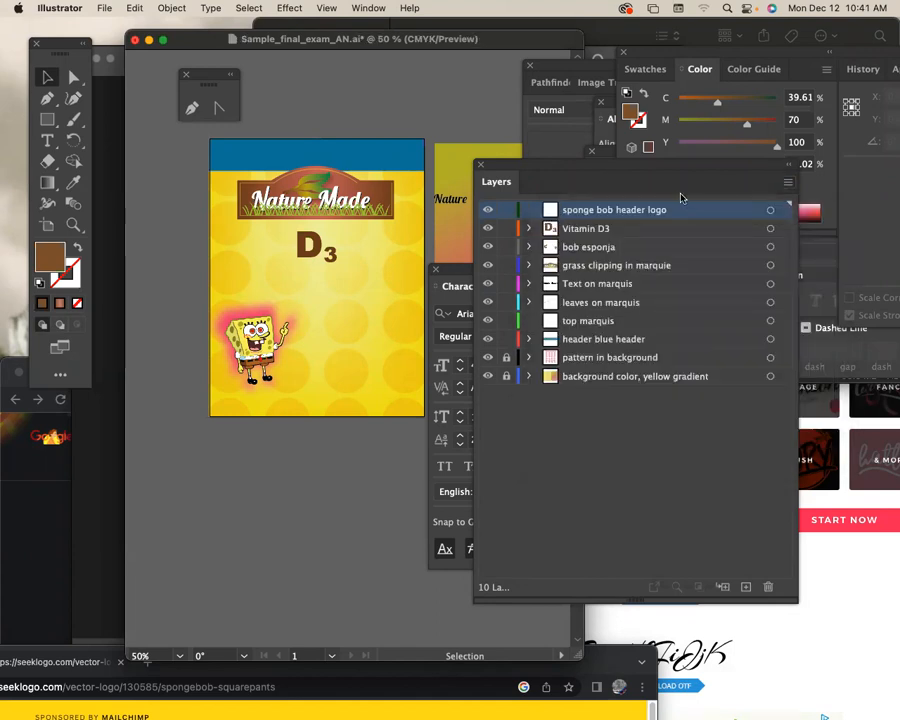
Step: Place Spongebob_Squarepants.eps on the pasteboard beside the poster, on the "sponge bob header logo" layer
key("super+shift+p")
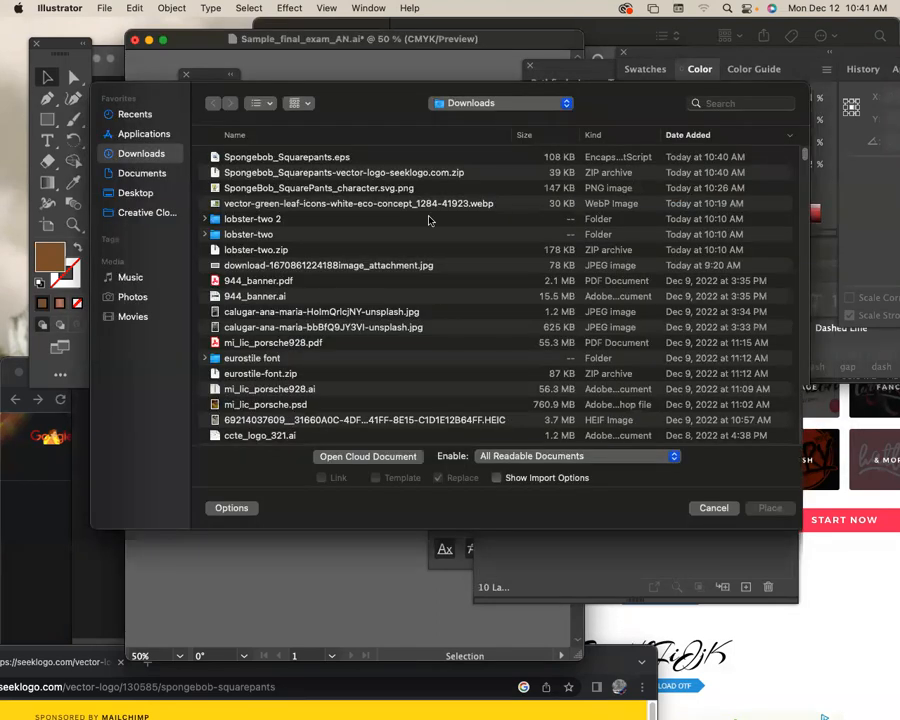
left_click(345, 156)
left_click(770, 509)
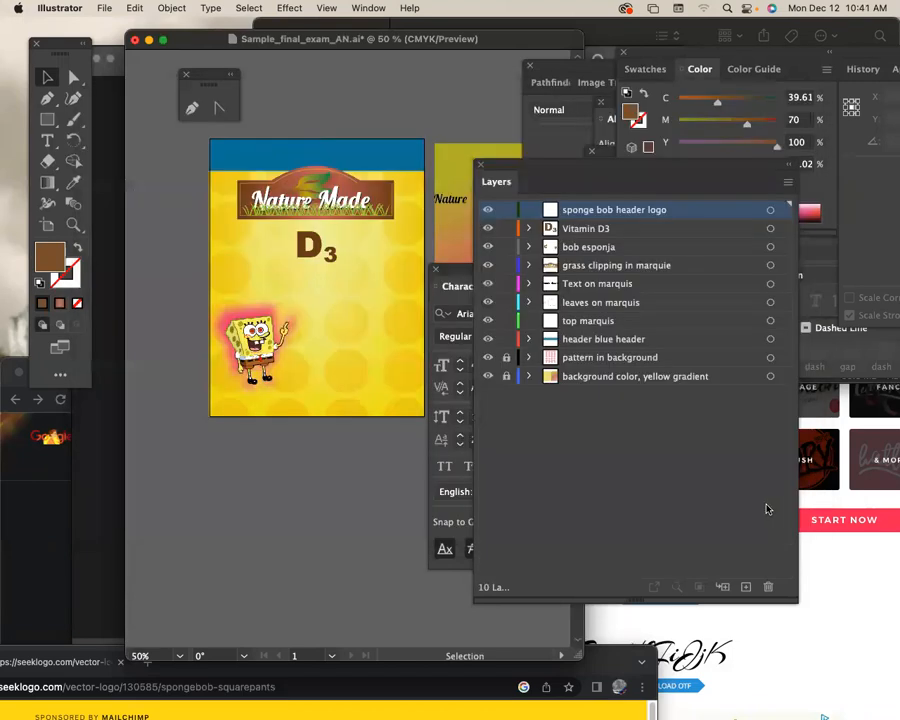
left_click_drag(168, 330, 219, 387)
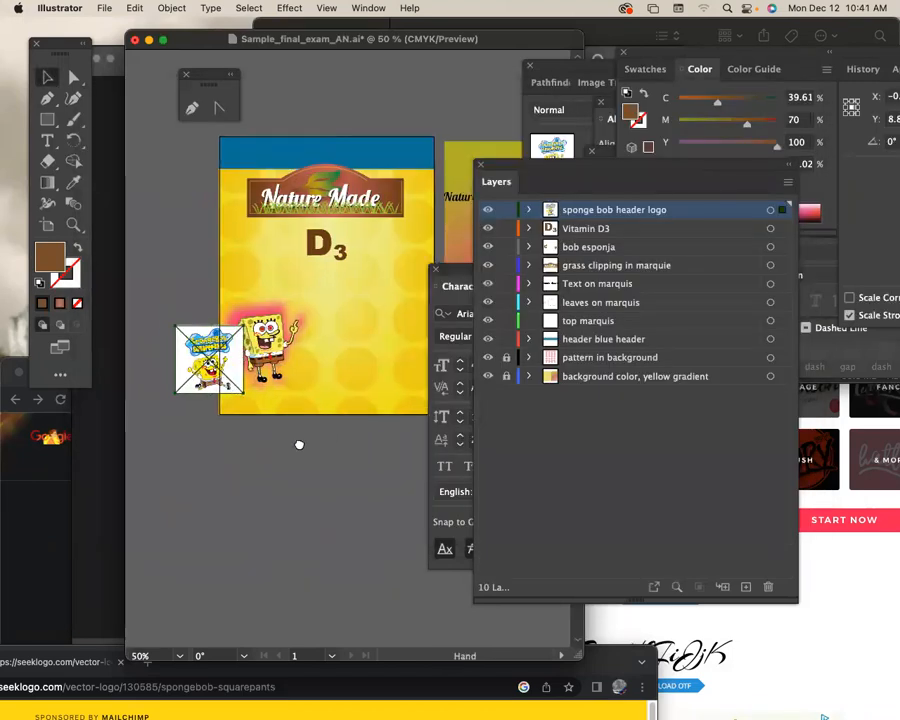
key("super+equal")
key("super+equal")
left_click_drag(336, 414, 230, 355)
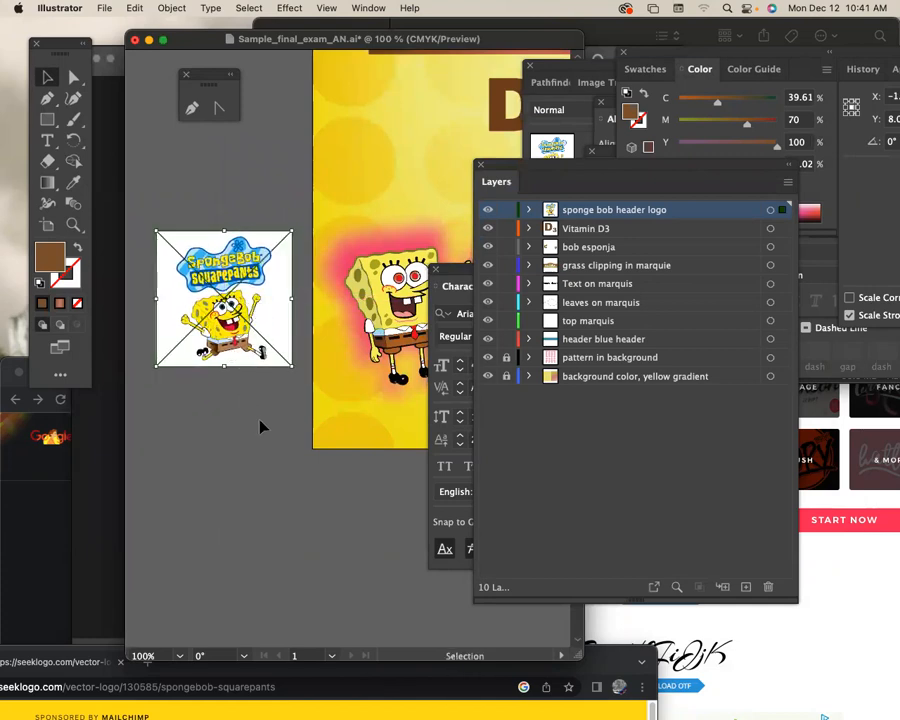
key("super+equal")
key("super+equal")
left_click_drag(294, 376, 243, 353)
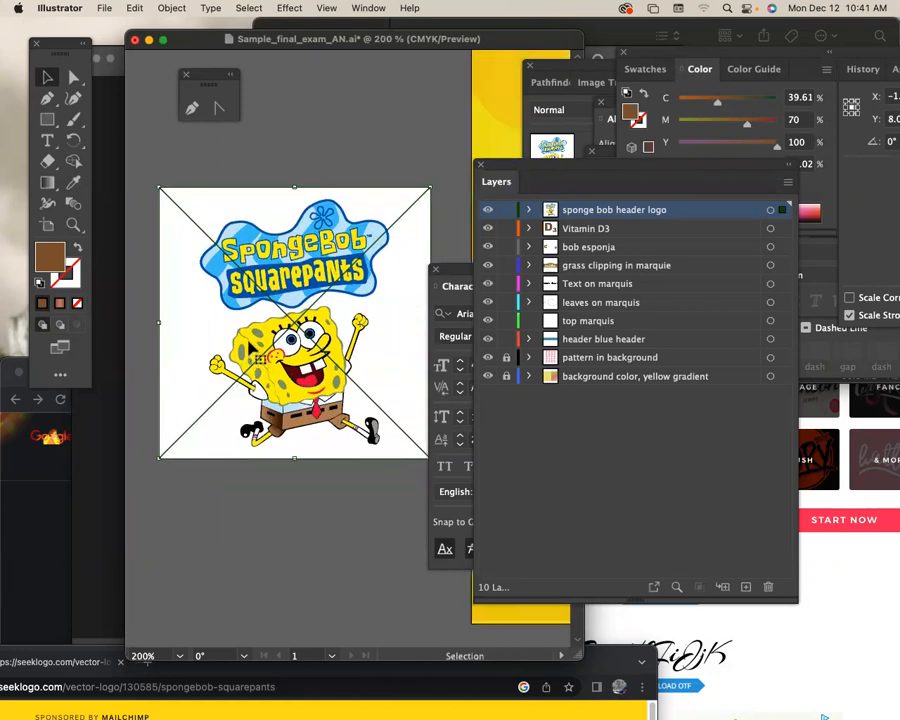
Step: Trace a rough closed outline around the SpongeBob SquarePants title with the Pen tool and undo the stray extra path
left_click(50, 101)
left_click(443, 231)
left_click_drag(394, 297, 340, 192)
left_click(338, 188)
left_click(368, 188)
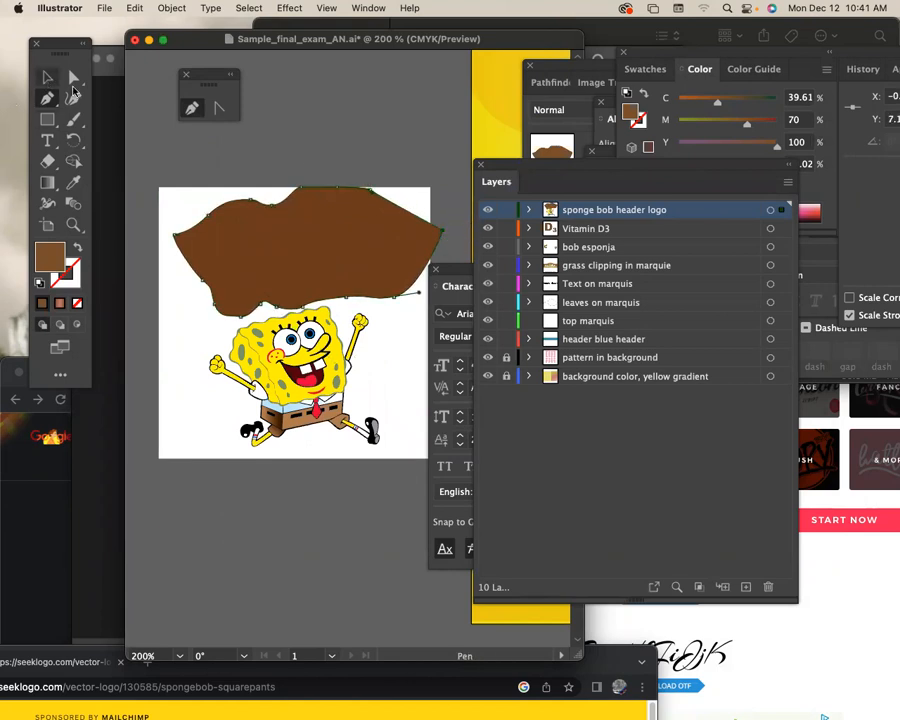
left_click_drag(325, 145, 385, 240)
key("super+z")
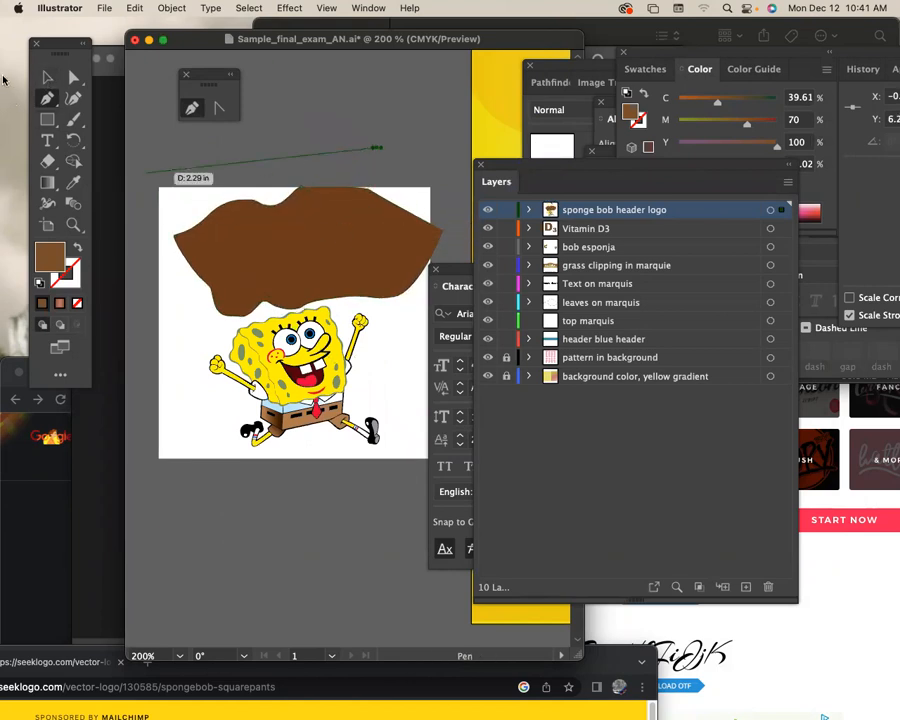
Step: Fill the traced shape with the yellow sampled from the SpongeBob character in the placed logo
key("v")
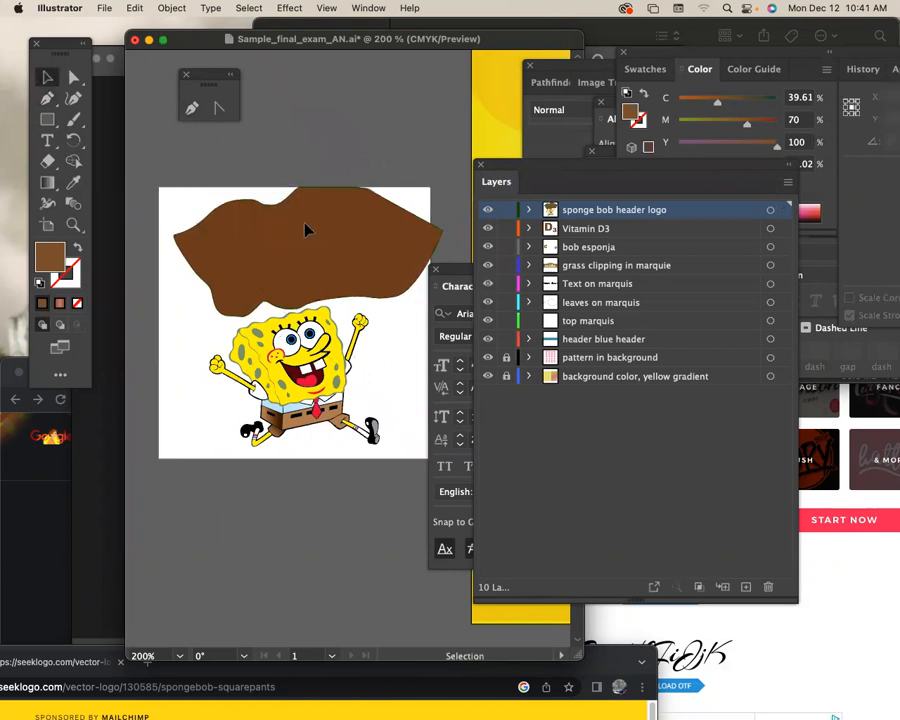
left_click(306, 226)
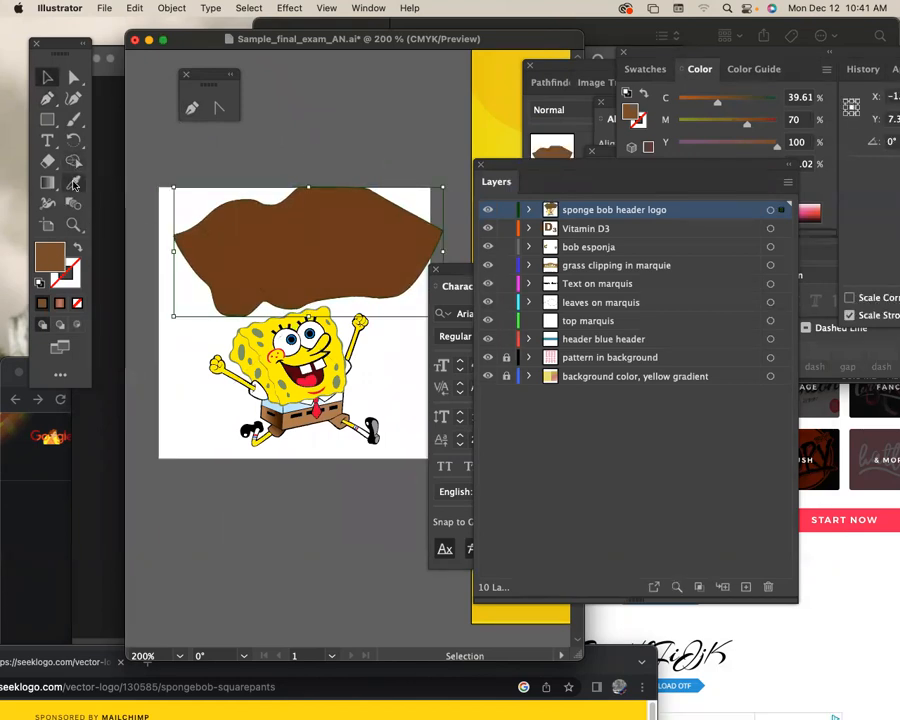
left_click(73, 183)
left_click(264, 346)
left_click(47, 78)
Step: Try to mask the placed logo with the traced shape, undo back to the brown fill and delete the shape
left_click_drag(293, 137, 370, 241)
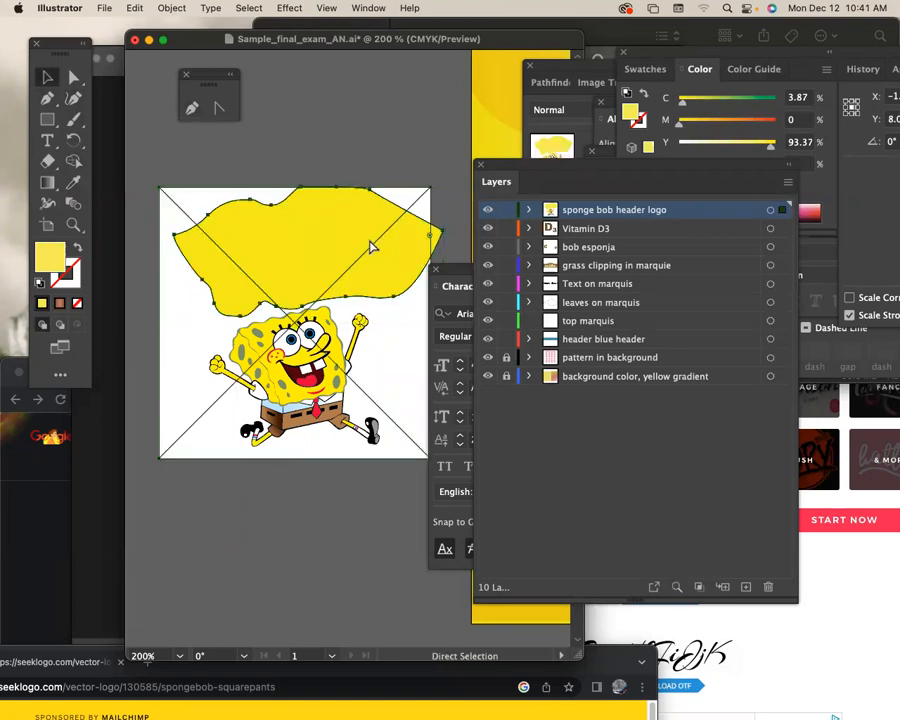
key("super+7")
key("super+z")
key("super+z")
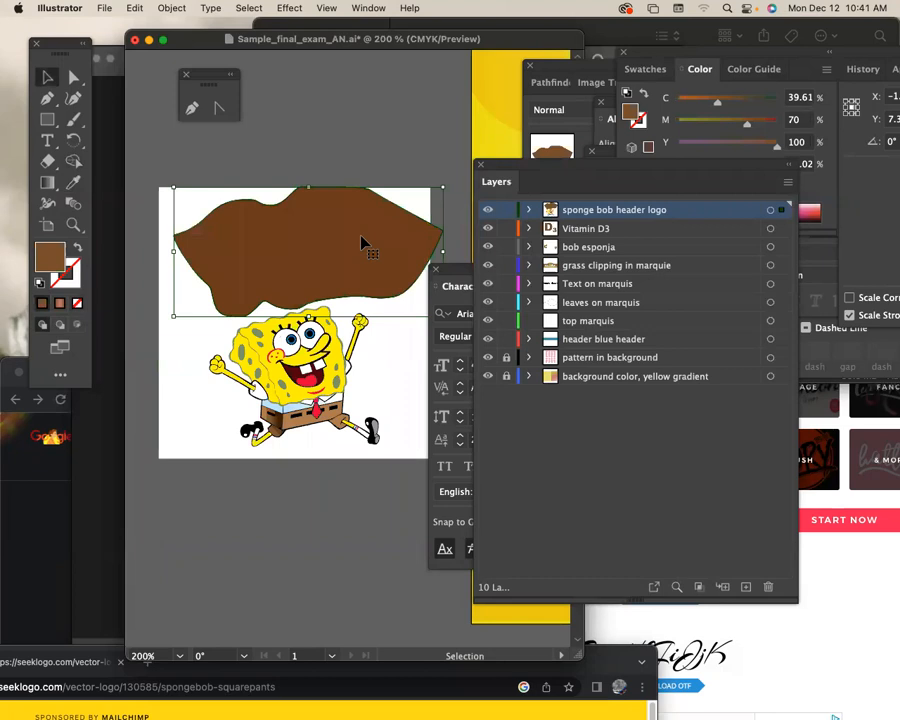
key("Delete")
left_click(360, 236)
key("a")
Step: Open Spongebob_Squarepants.eps as its own document and check its paths in outline view
key("super+o")
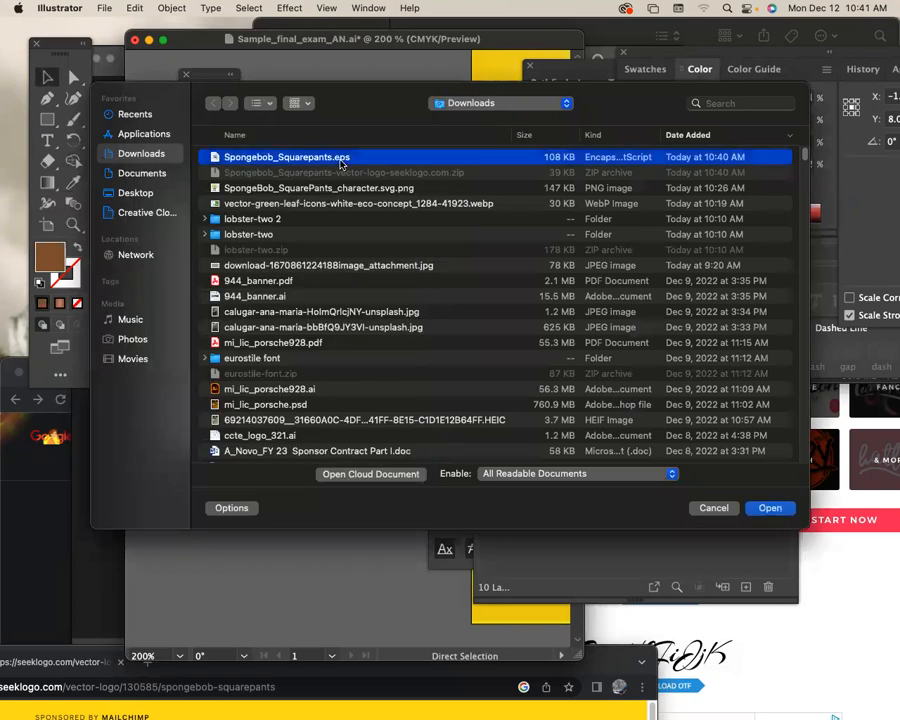
left_click(769, 508)
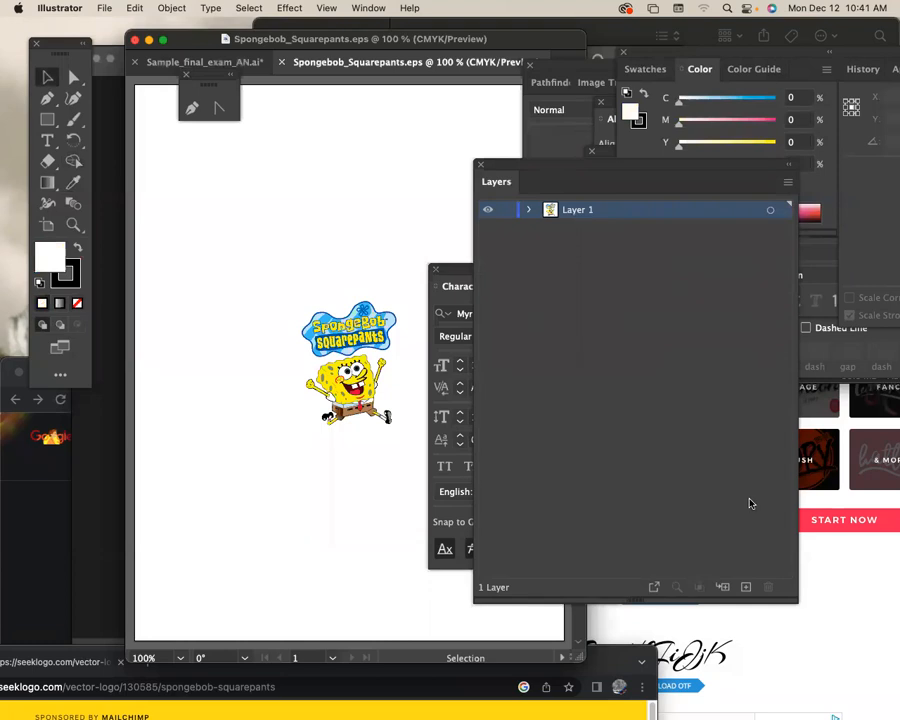
key("super+equal")
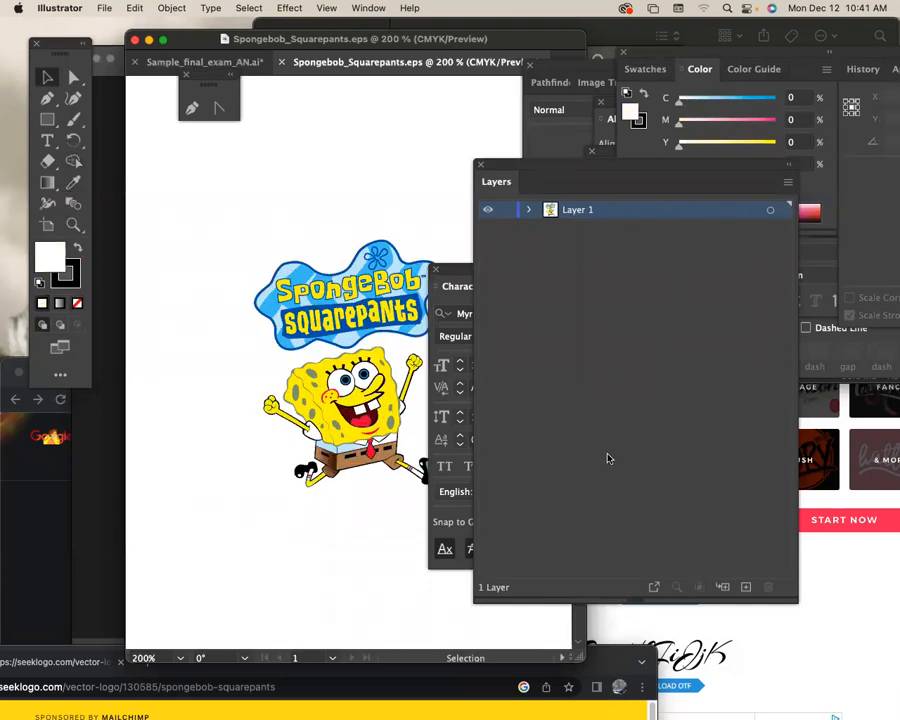
key("super+y")
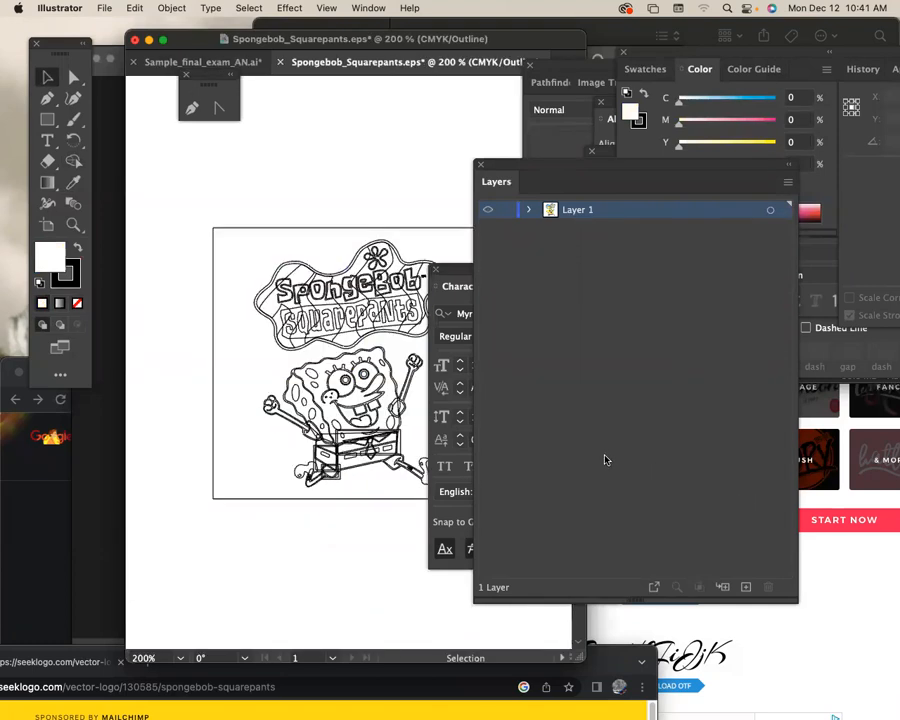
key("super+y")
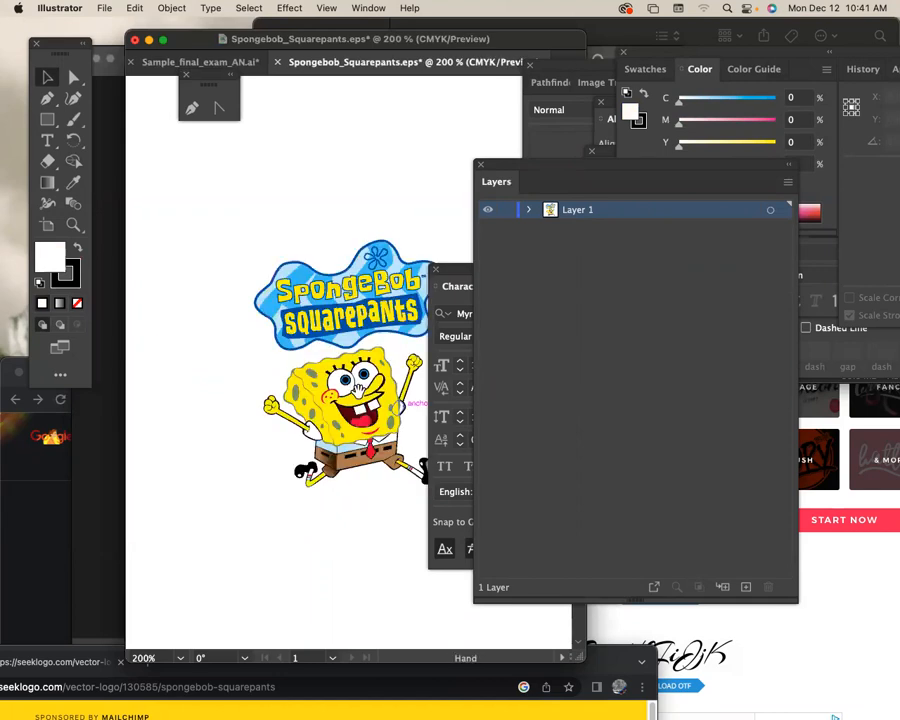
Step: Try selecting the logo's white background rectangle and its individual corner points with Direct Selection
left_click_drag(373, 394, 299, 368)
left_click(297, 368)
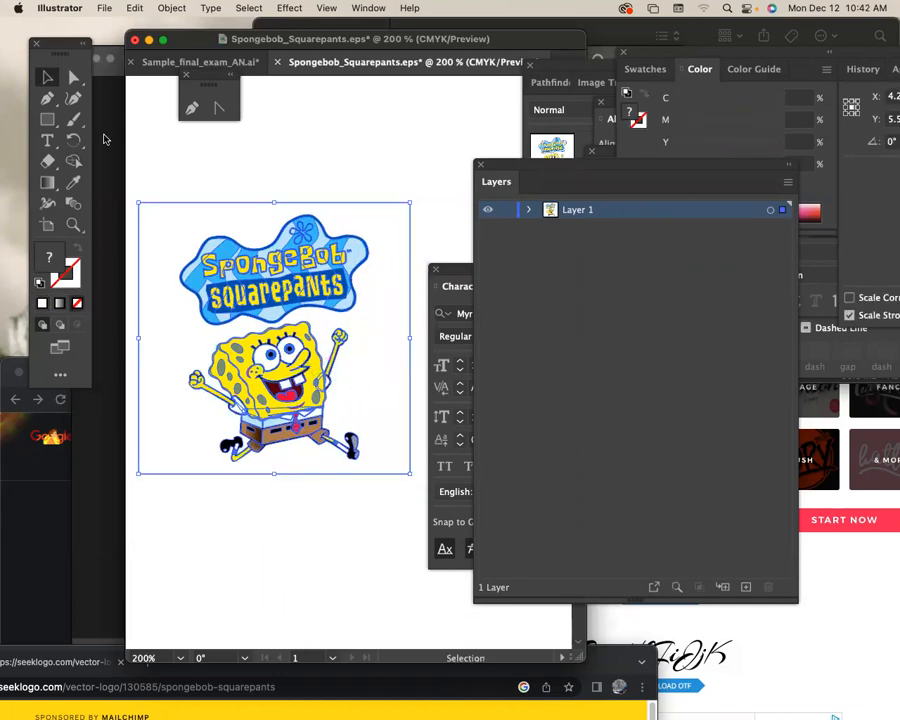
left_click(73, 79)
left_click(356, 195)
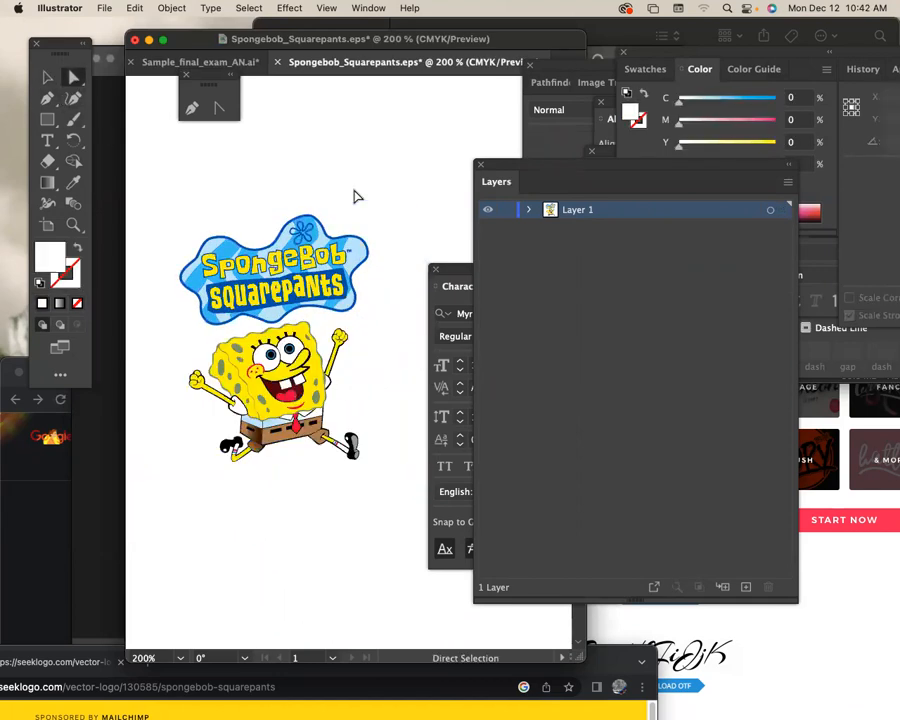
left_click(356, 254)
left_click(392, 226)
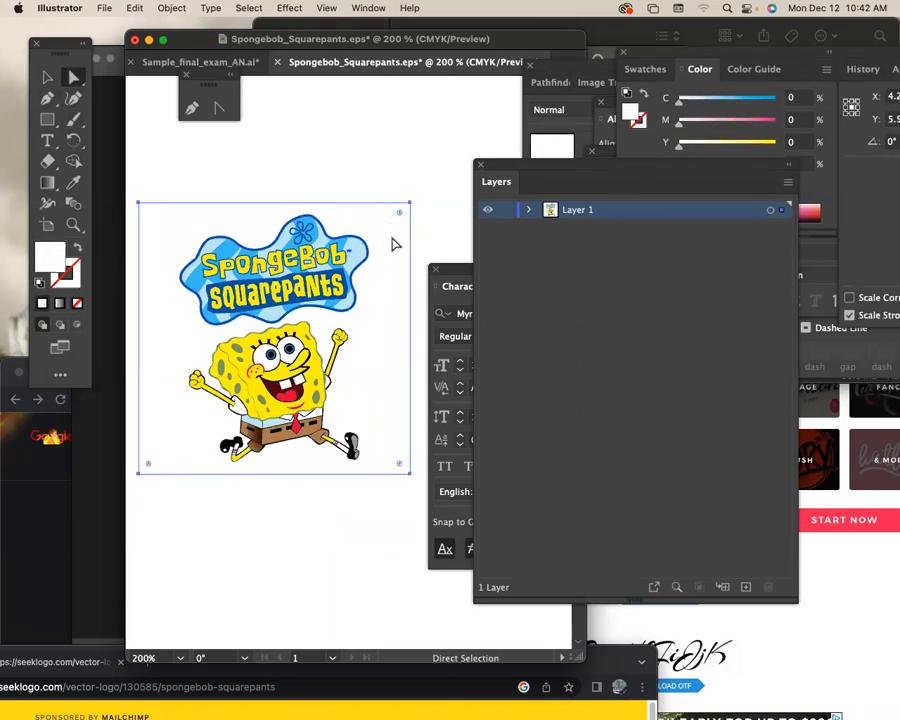
left_click(430, 195)
left_click_drag(396, 171, 426, 221)
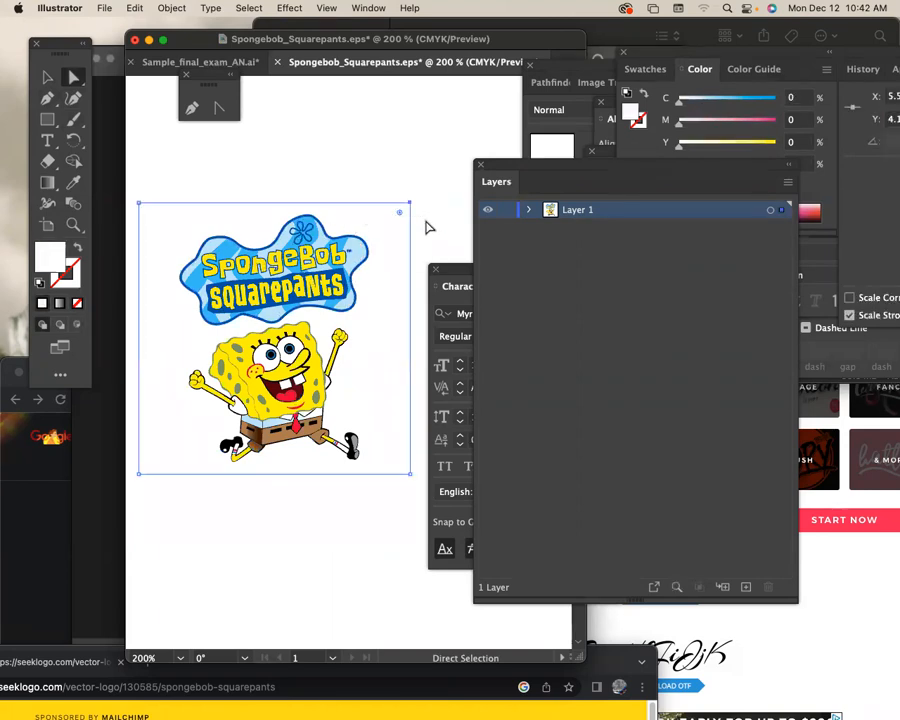
left_click(425, 230)
Step: Delete the SpongeBob character and the white background rectangle, keeping only the blue title badge
left_click_drag(383, 525, 175, 355)
key("Delete")
key("Delete")
left_click_drag(383, 381, 236, 350)
key("Delete")
left_click_drag(323, 332, 321, 335)
key("Delete")
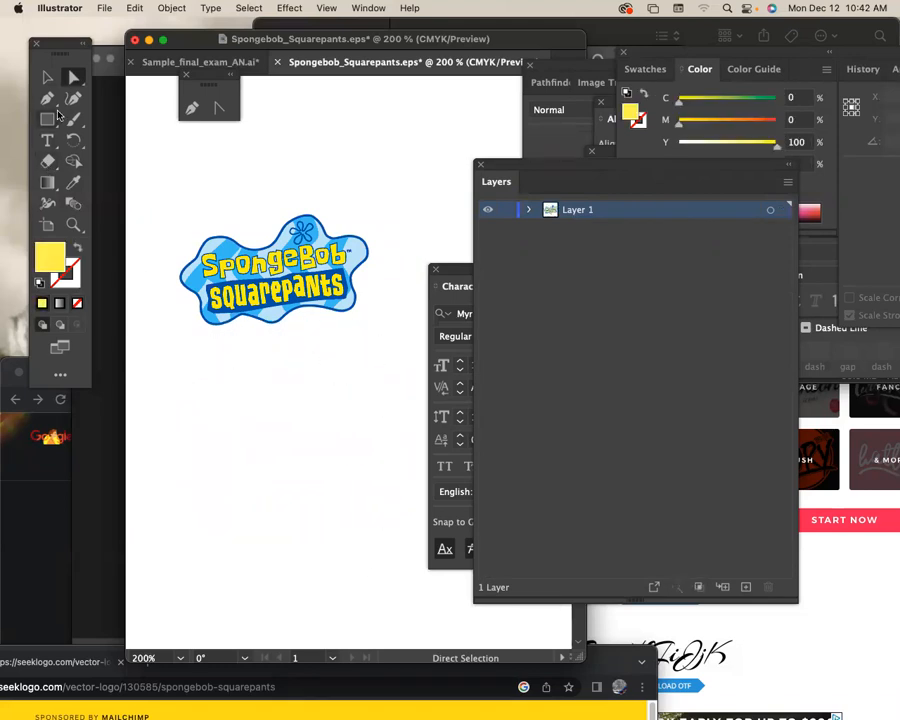
Step: Copy the whole title badge and paste it into Sample_final_exam_AN.ai in place of the placed EPS logo
left_click(47, 77)
left_click_drag(165, 185, 385, 371)
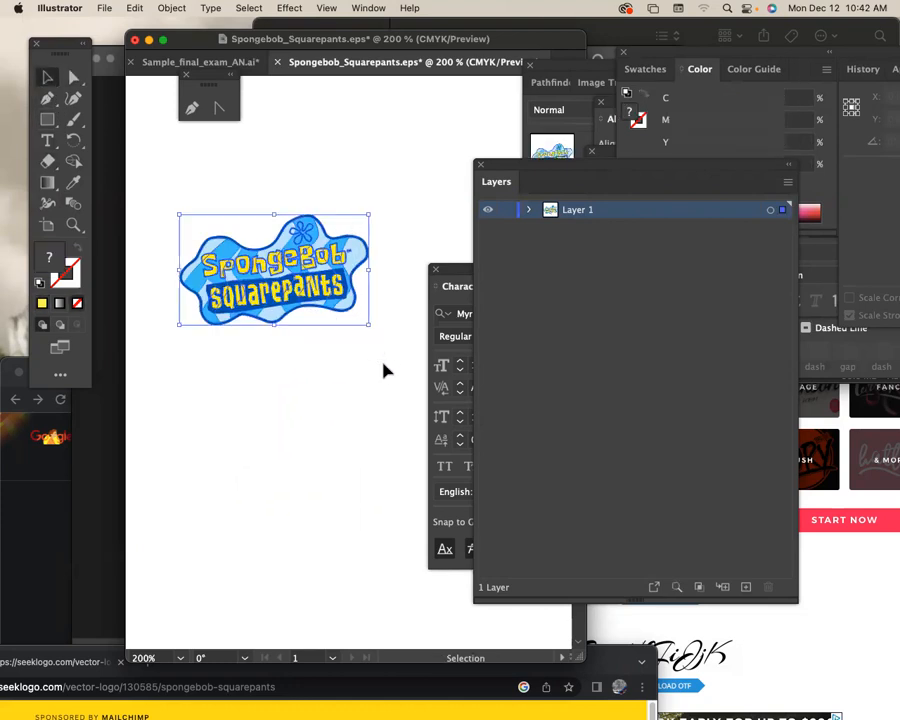
key("super+c")
left_click(228, 65)
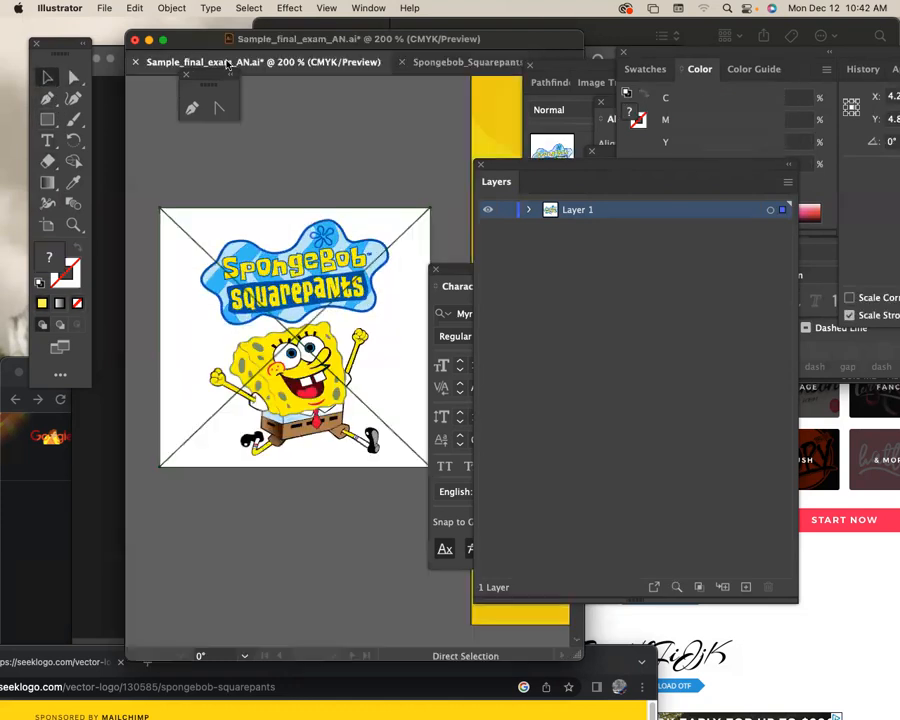
key("super+v")
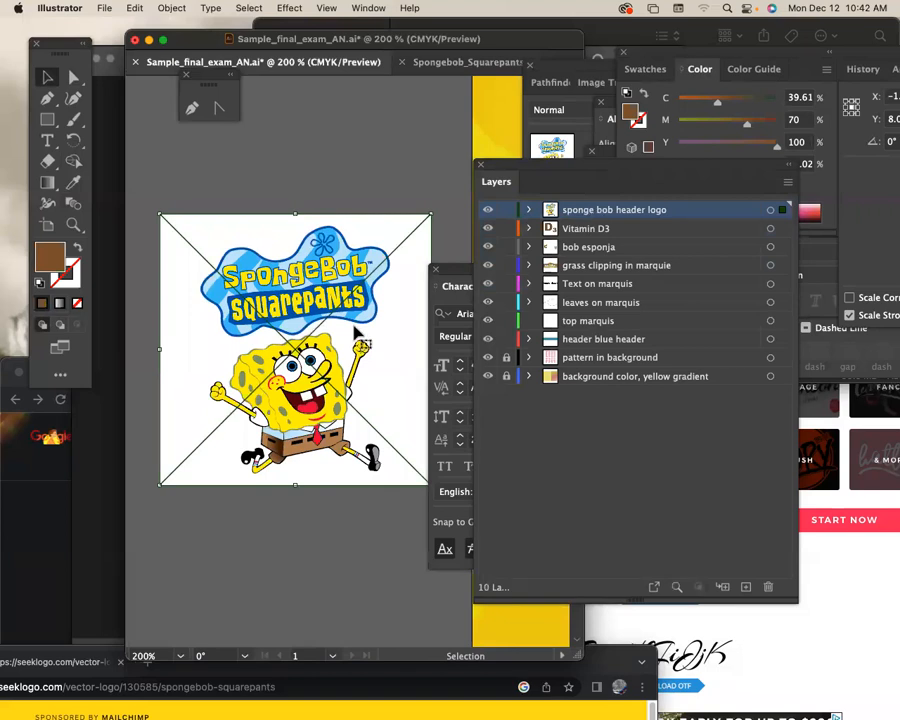
key("super+z")
key("super+f")
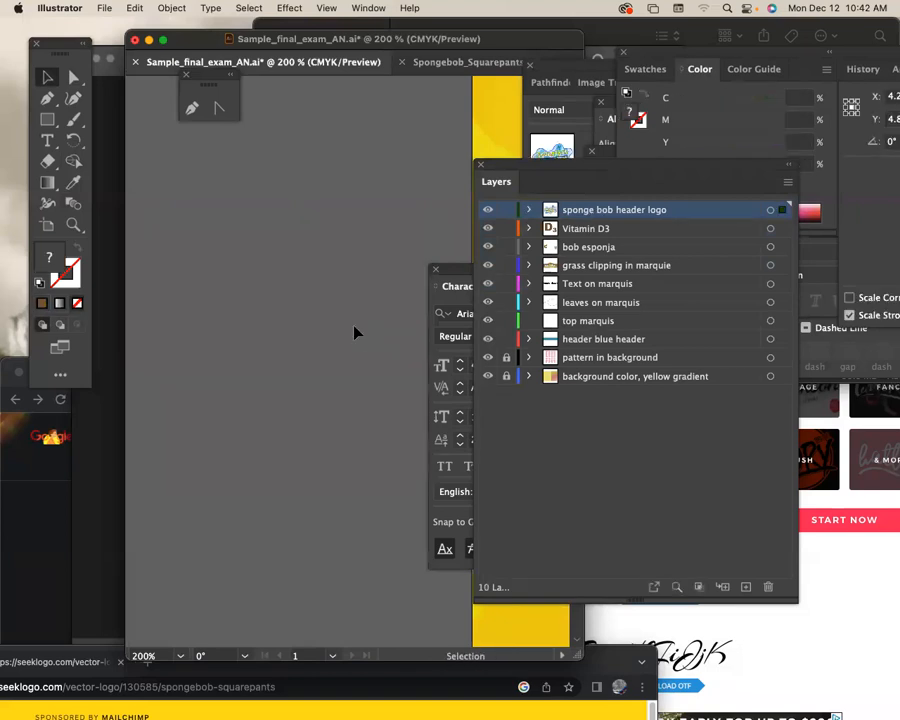
Step: Move the pasted badge onto the pasteboard beside the poster, check it in outline view and undo its oversized scaling
key("super+minus")
key("super+minus")
key("super+minus")
key("super+minus")
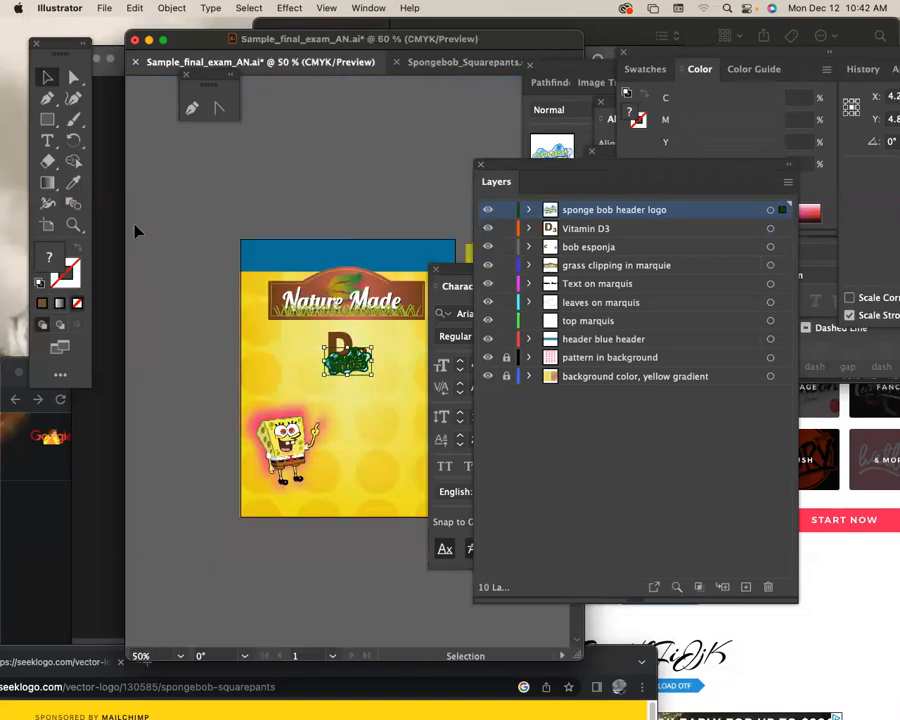
left_click_drag(352, 368, 300, 418)
key("super+y")
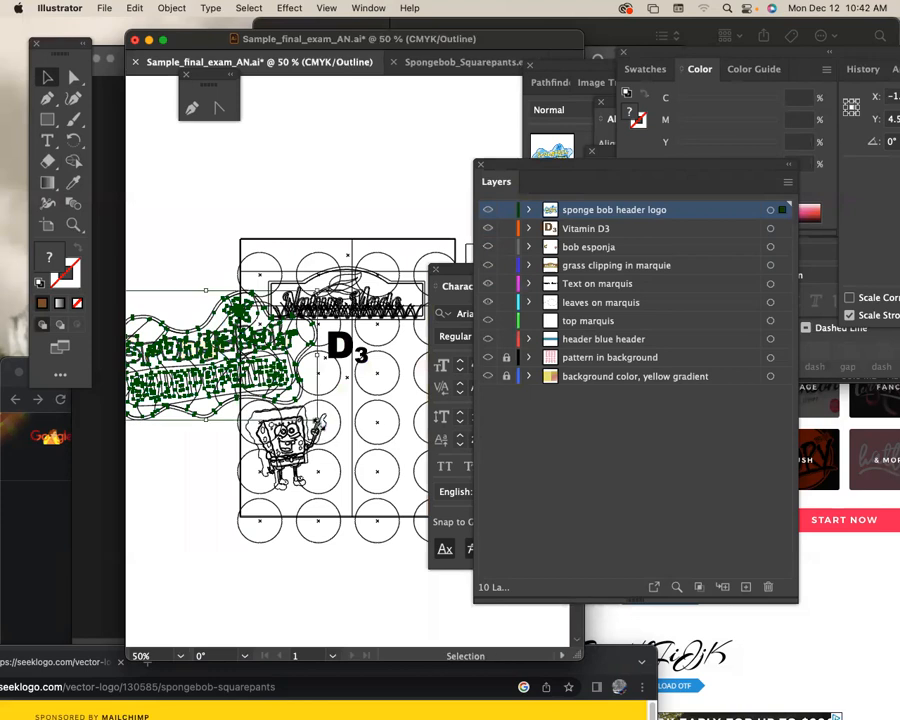
key("super+z")
left_click(211, 401)
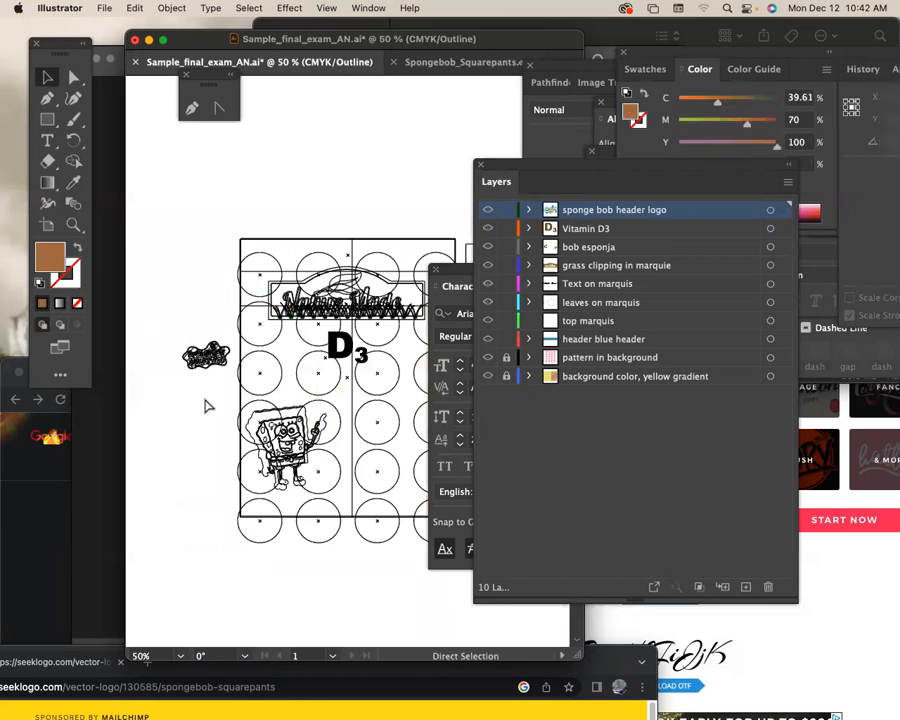
key("super+y")
Step: Enlarge the SpongeBob SquarePants badge and move it from the pasteboard onto the poster
left_click(212, 360)
left_click_drag(229, 370, 275, 399)
left_click_drag(223, 368, 306, 395)
left_click_drag(356, 421, 331, 413)
left_click(207, 378)
left_click(311, 390)
Step: Position the title badge directly above the glowing SpongeBob character and save the document
key("super+equal")
key("super+equal")
left_click_drag(332, 381, 268, 371)
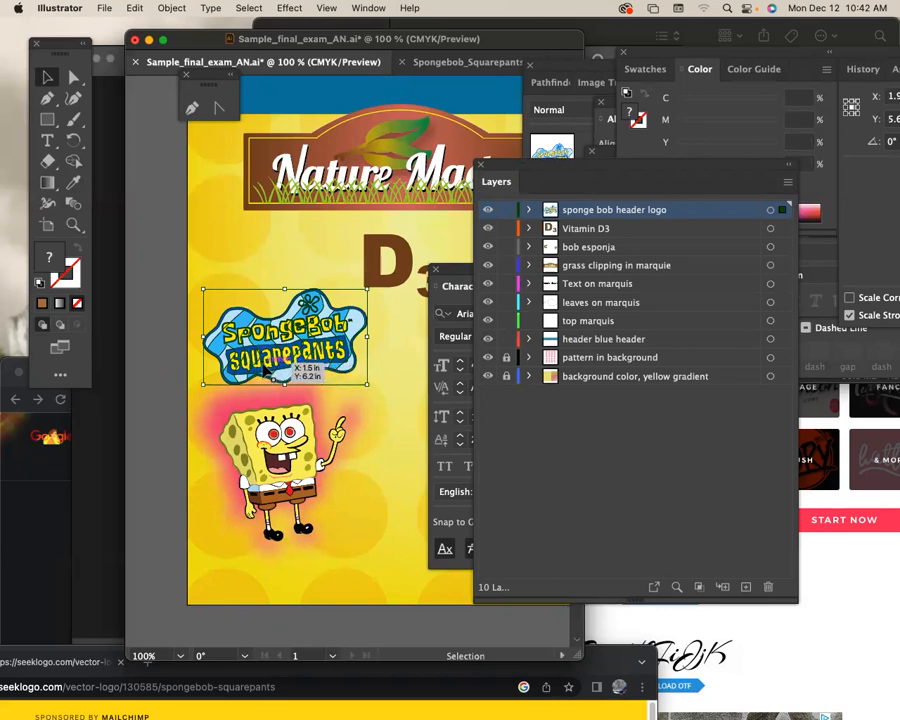
left_click_drag(263, 368, 265, 369)
key("super")
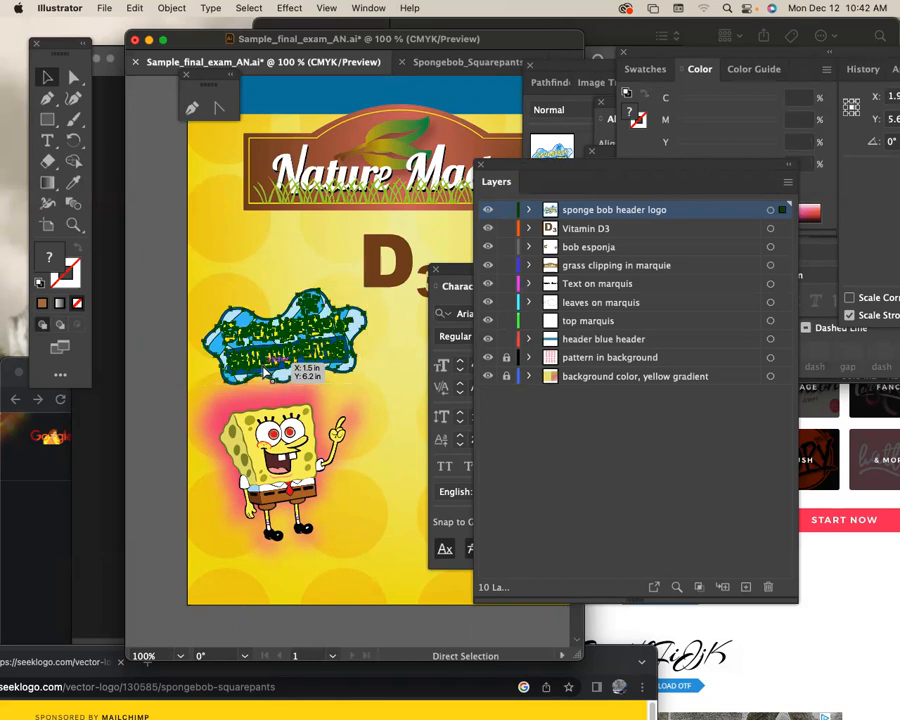
left_click_drag(266, 373, 267, 372)
key("super+s")
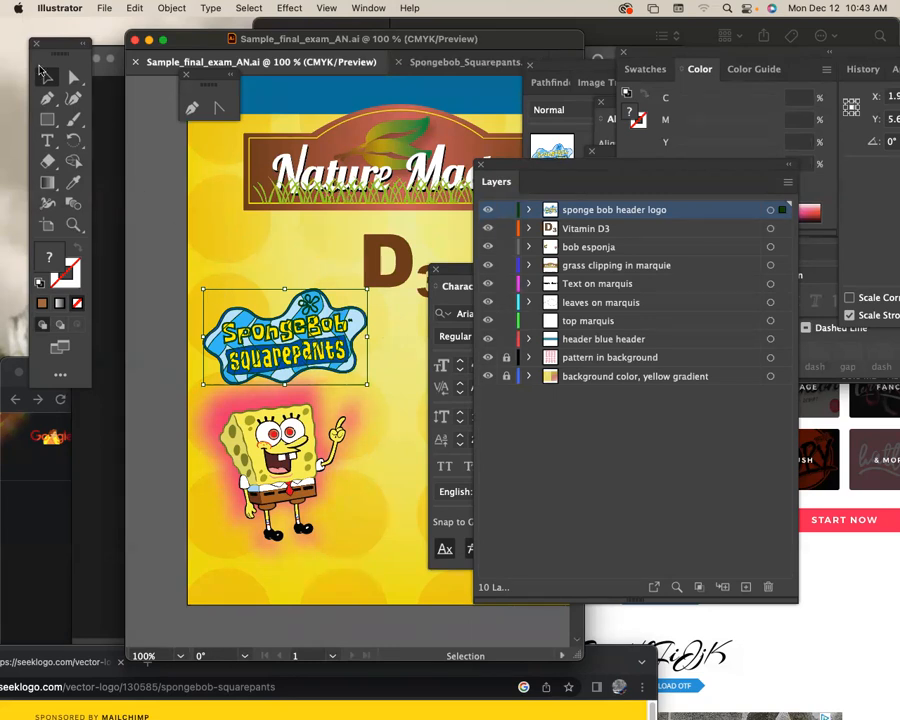
Step: Deselect the badge and move the Layers and Character panels away from the poster to view the whole artboard
left_click(153, 137)
key("super+minus")
key("super+minus")
key("super+minus")
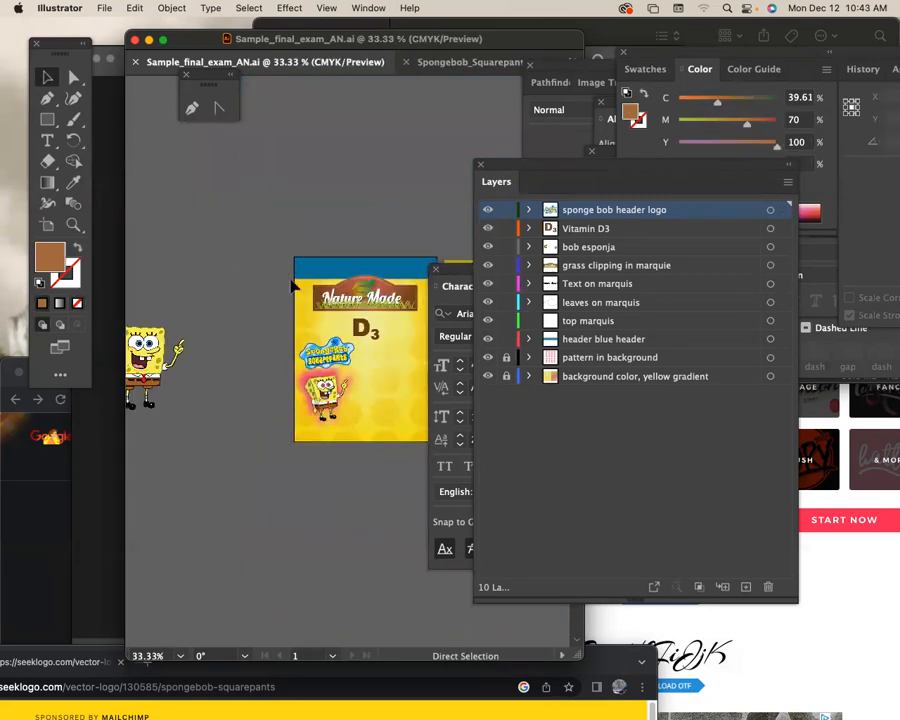
left_click_drag(347, 255, 316, 183)
left_click_drag(466, 169, 661, 213)
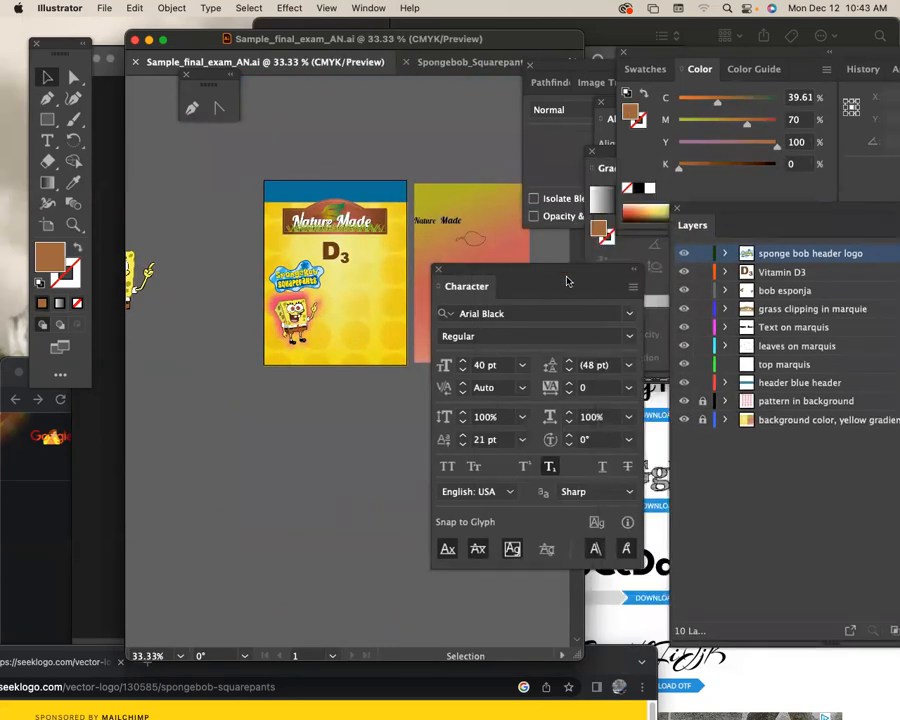
left_click_drag(568, 281, 731, 296)
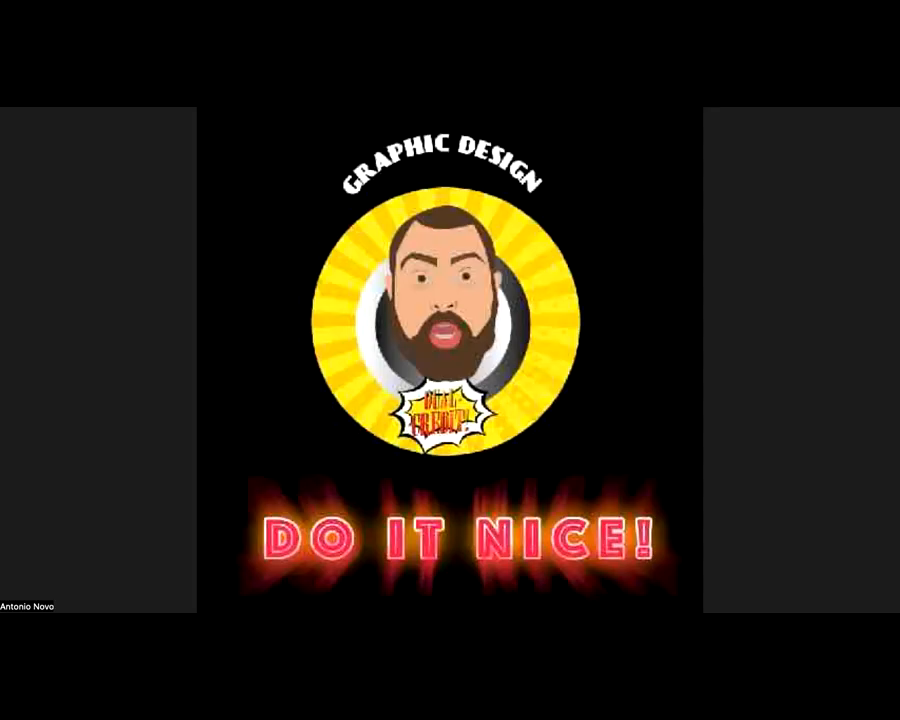